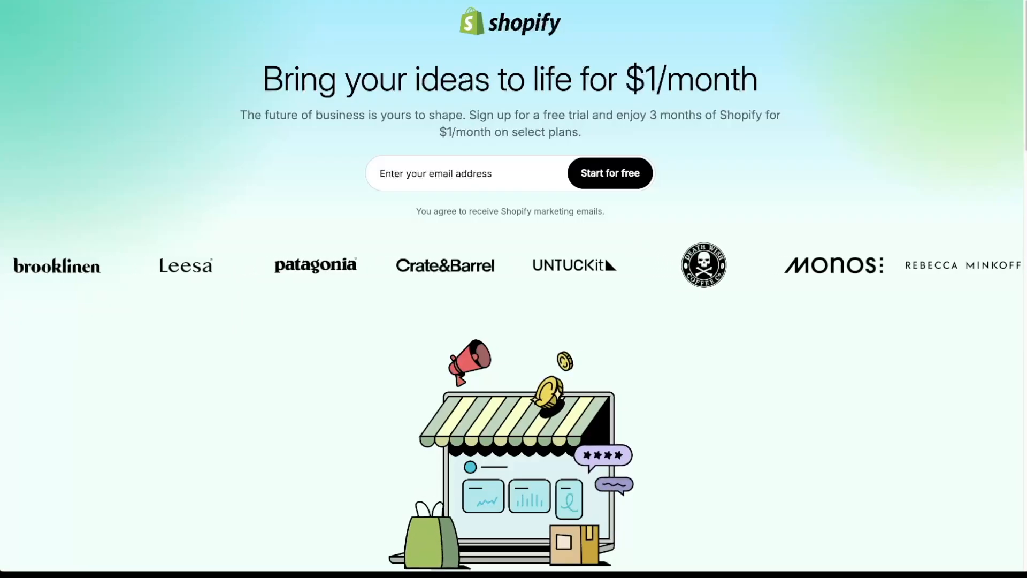
- Enter the store's email address in the shopify.com free-trial email field
{"action": "left_click_drag", "start_coordinate": [541, 116], "coordinate": [491, 132]}
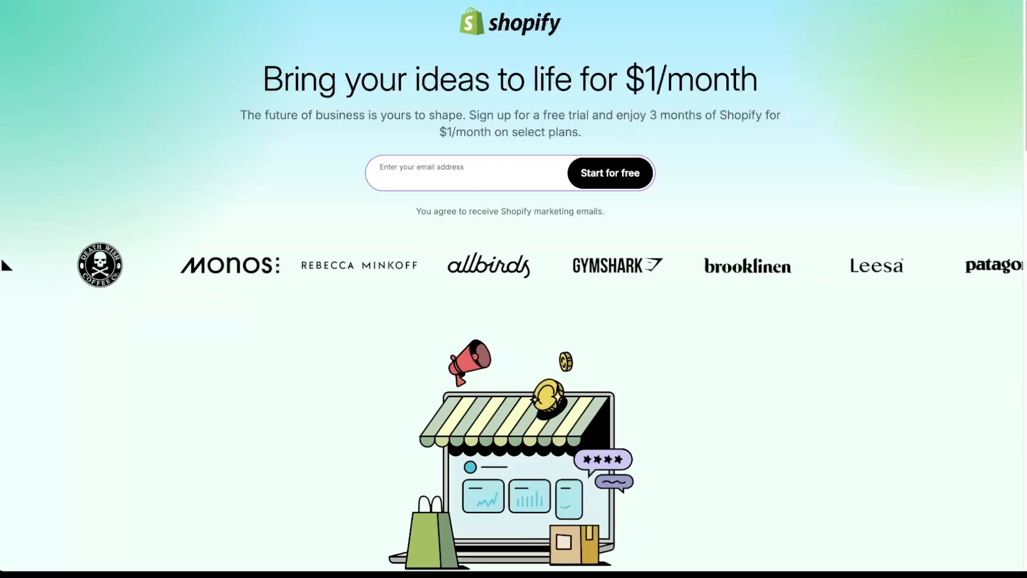
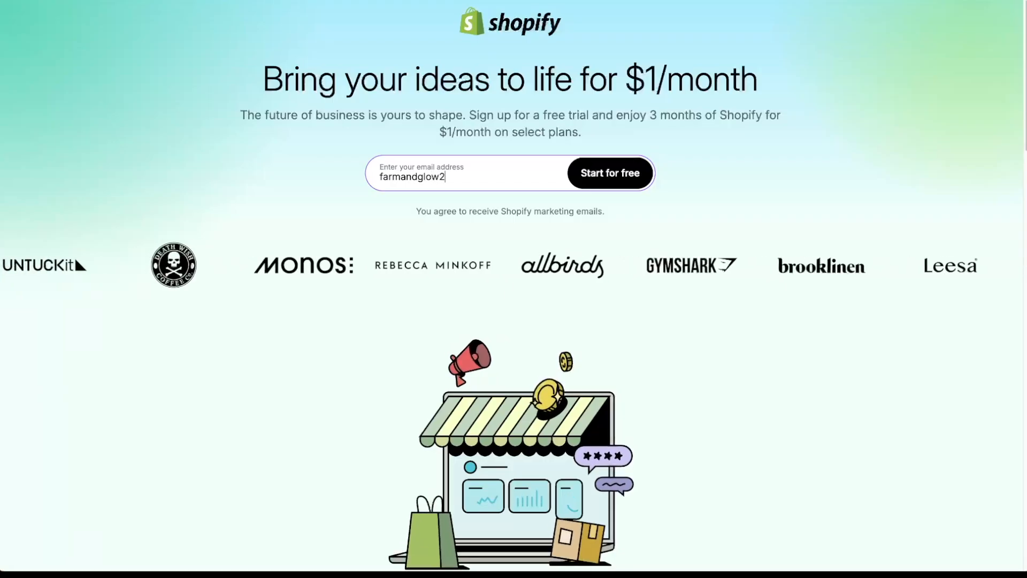
- Start the free trial, paste the account password, and create the Shopify account
{"action": "left_click", "coordinate": [626, 180]}
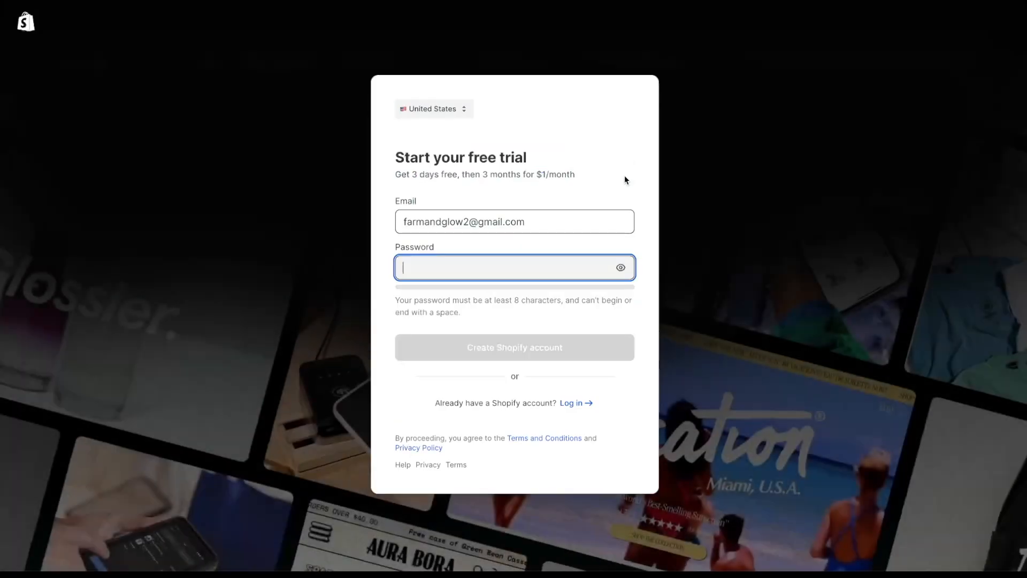
{"action": "key", "text": "ctrl+v"}
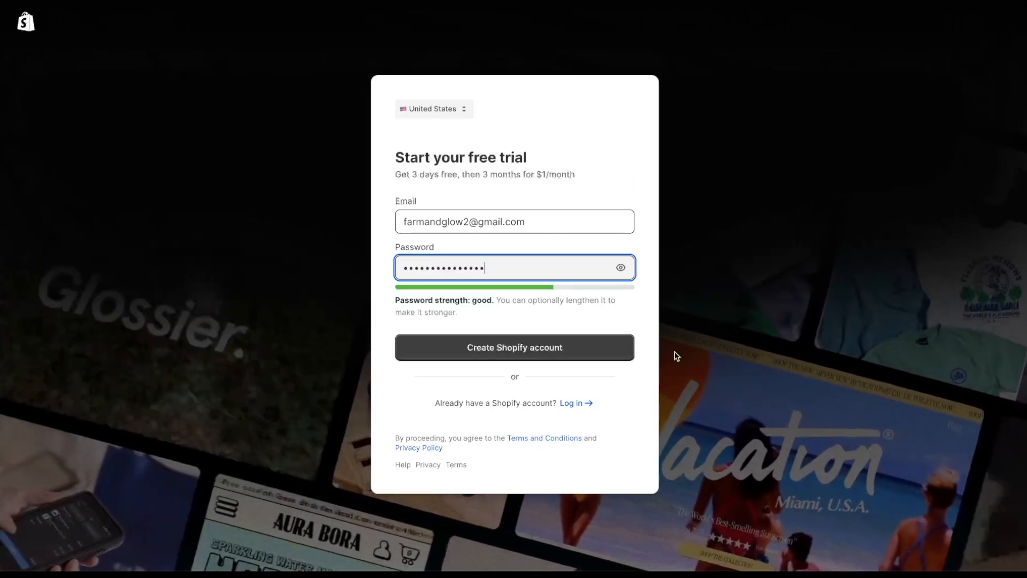
{"action": "left_click", "coordinate": [598, 358]}
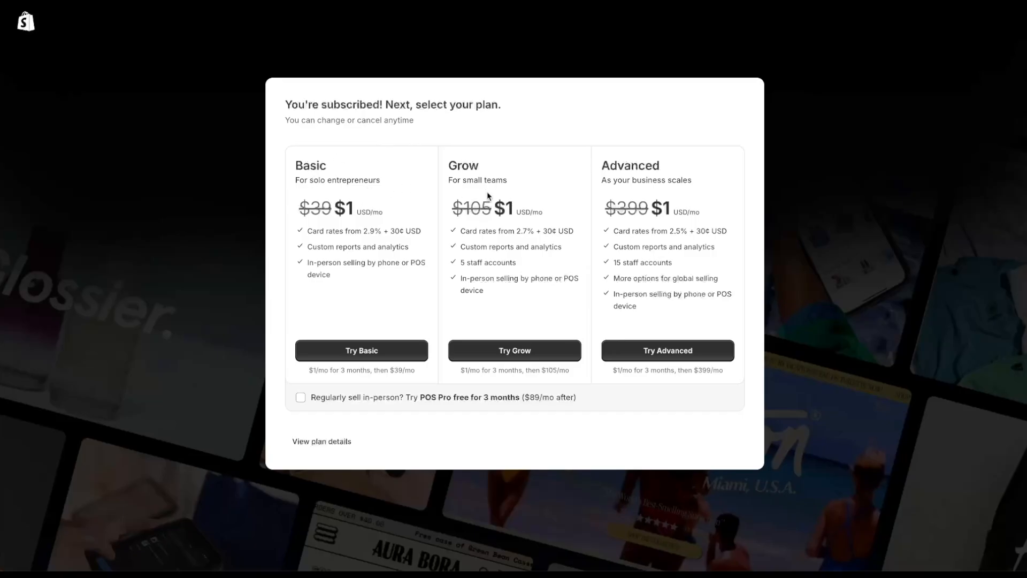
- Choose the Basic plan, save the business address, then answer onboarding: online store, new business, decide later
{"action": "left_click", "coordinate": [369, 353]}
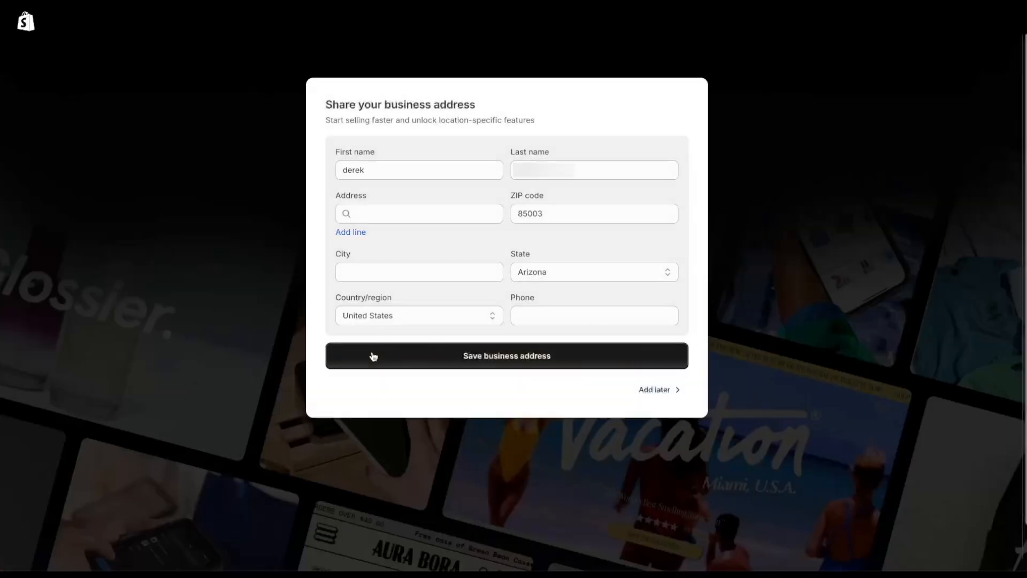
{"action": "left_click", "coordinate": [555, 362]}
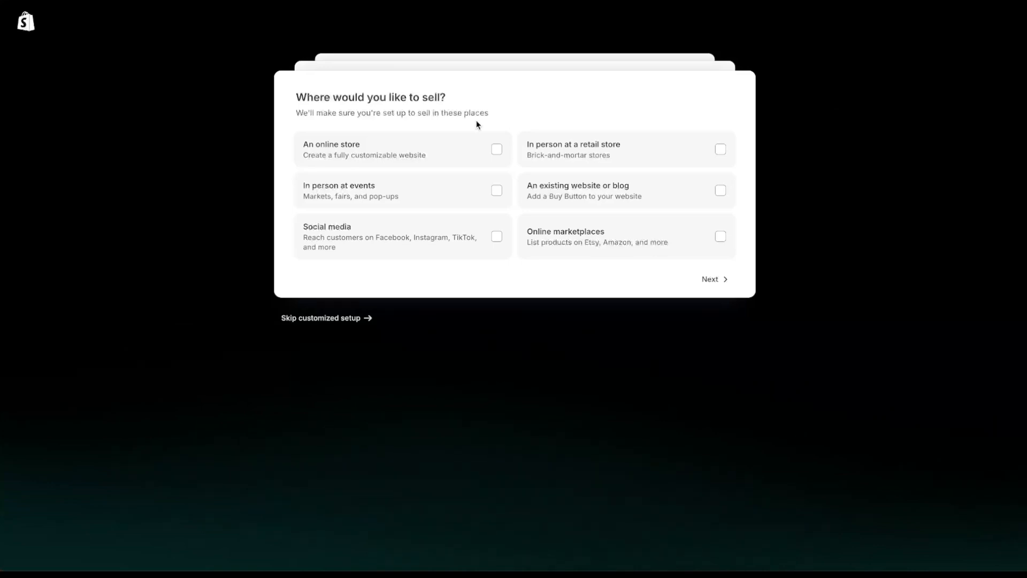
{"action": "left_click", "coordinate": [497, 151]}
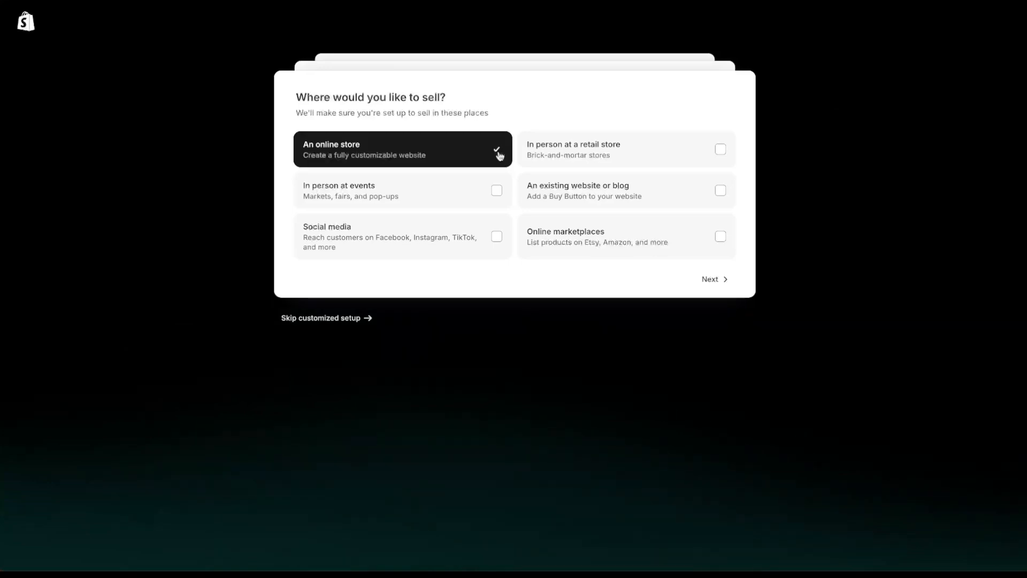
{"action": "left_click", "coordinate": [705, 280]}
{"action": "left_click", "coordinate": [442, 138]}
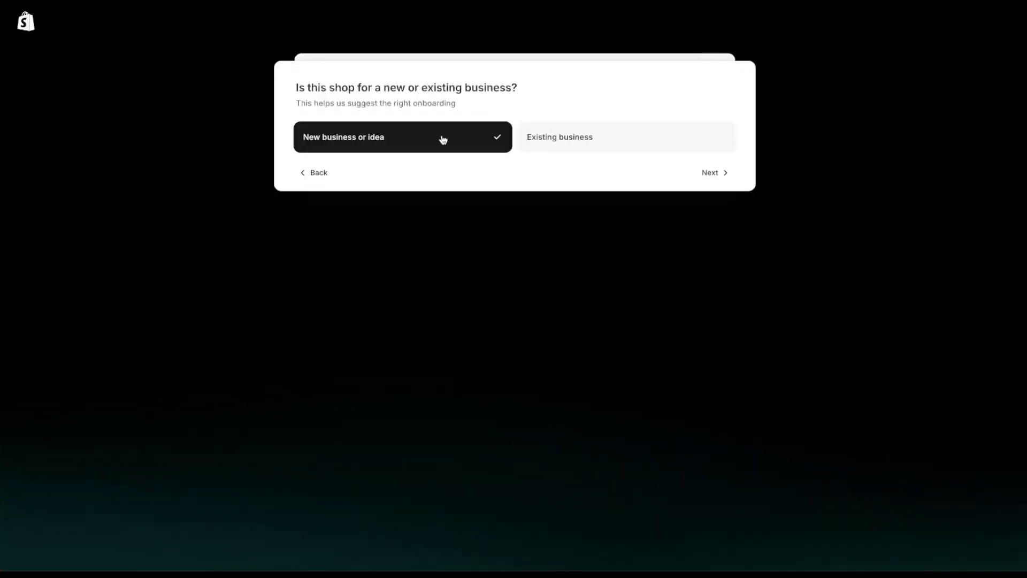
{"action": "left_click", "coordinate": [707, 172]}
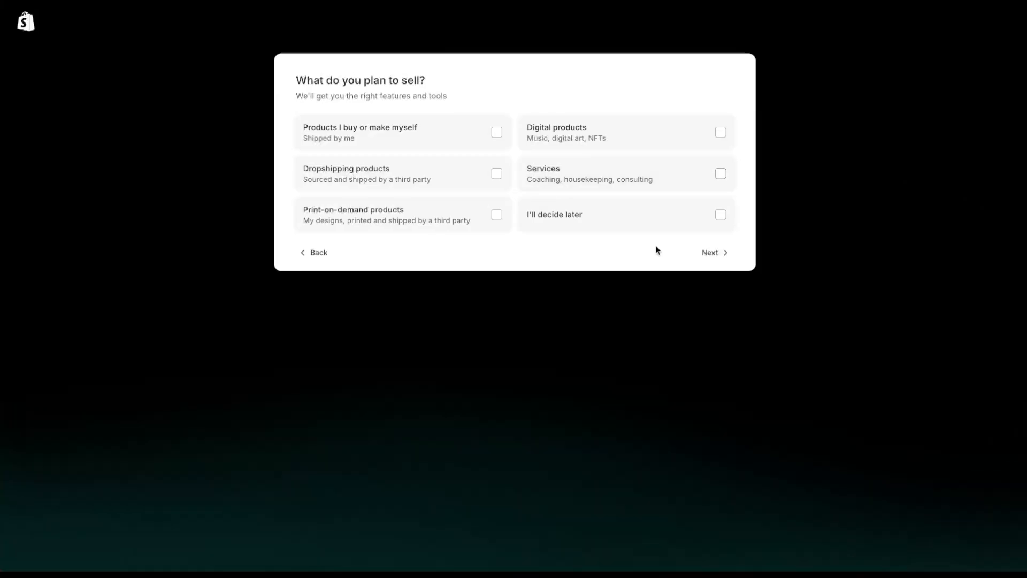
{"action": "left_click", "coordinate": [603, 221]}
{"action": "left_click", "coordinate": [711, 255]}
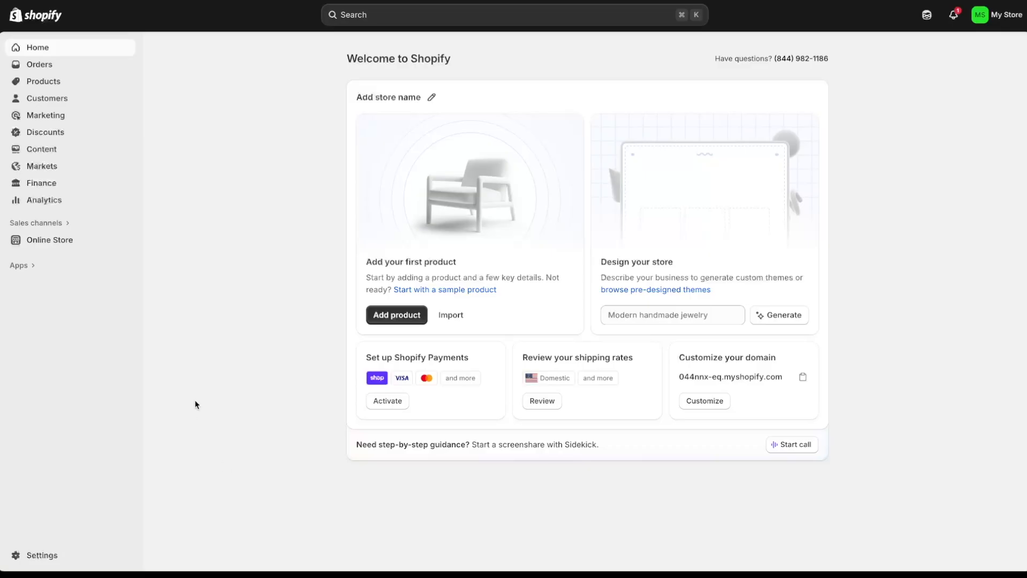
- Go to Online Store and customize the current Horizon theme
{"action": "left_click", "coordinate": [85, 245]}
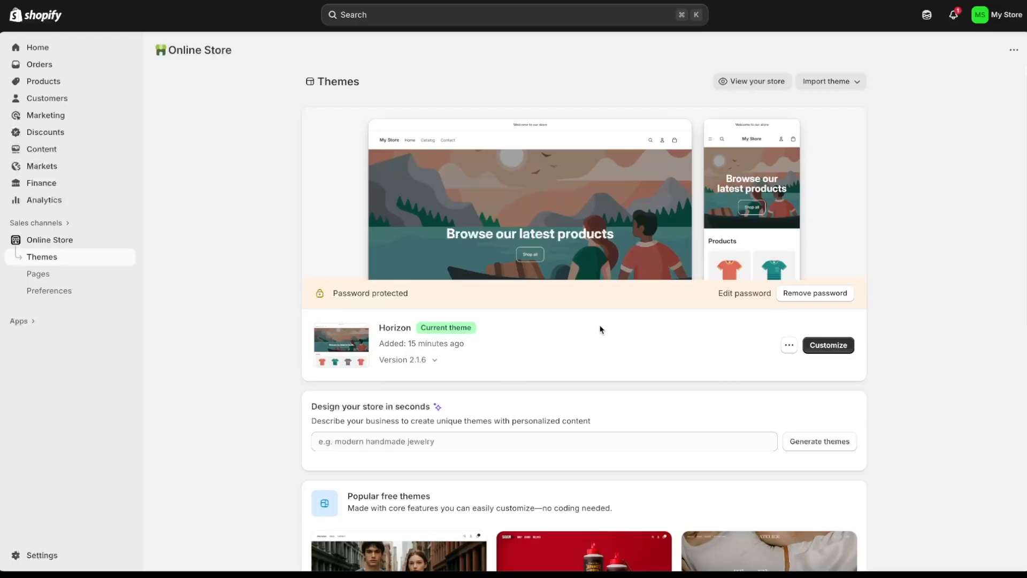
{"action": "left_click", "coordinate": [832, 347]}
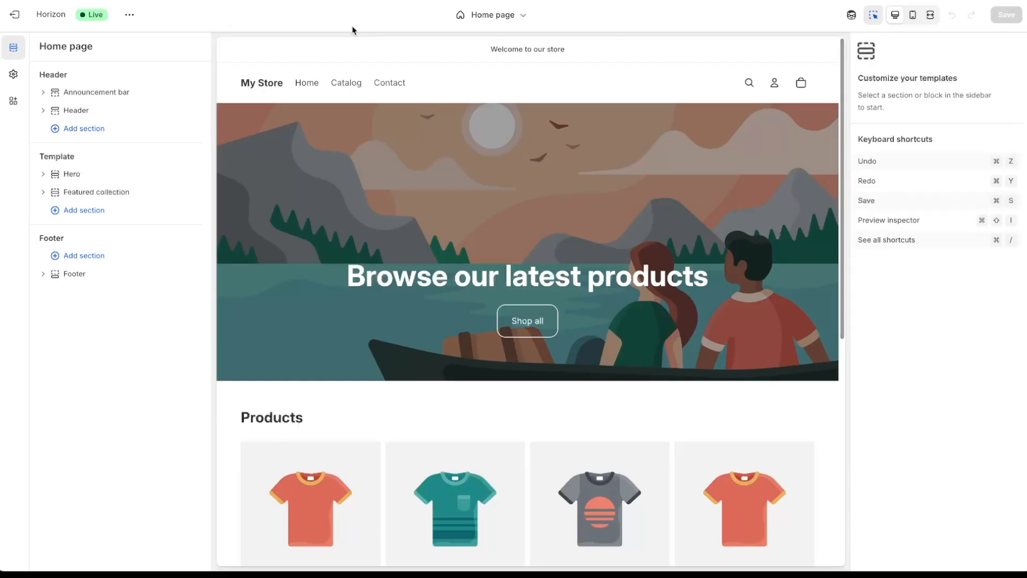
- In the editor's Theme settings, expand the Logo and favicon section
{"action": "left_click", "coordinate": [13, 75]}
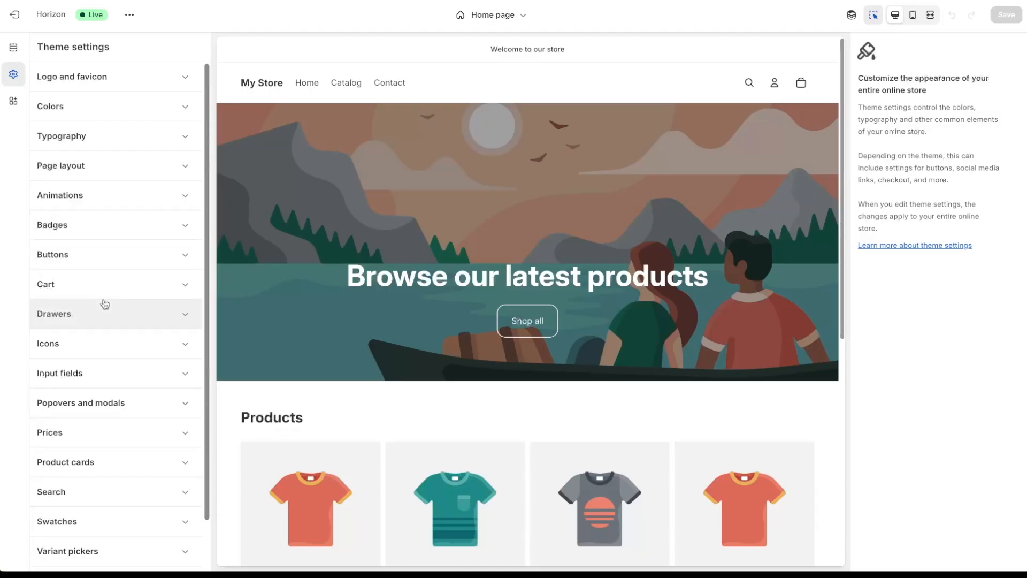
{"action": "left_click", "coordinate": [129, 87]}
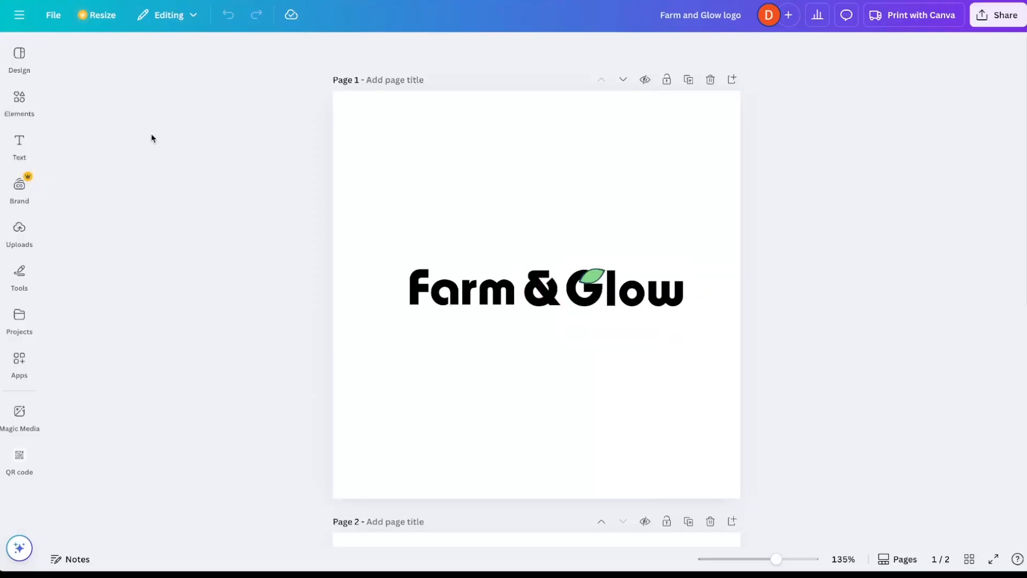
- Add Canva's Plant Store logo template as a new page in the design
{"action": "left_click", "coordinate": [19, 57]}
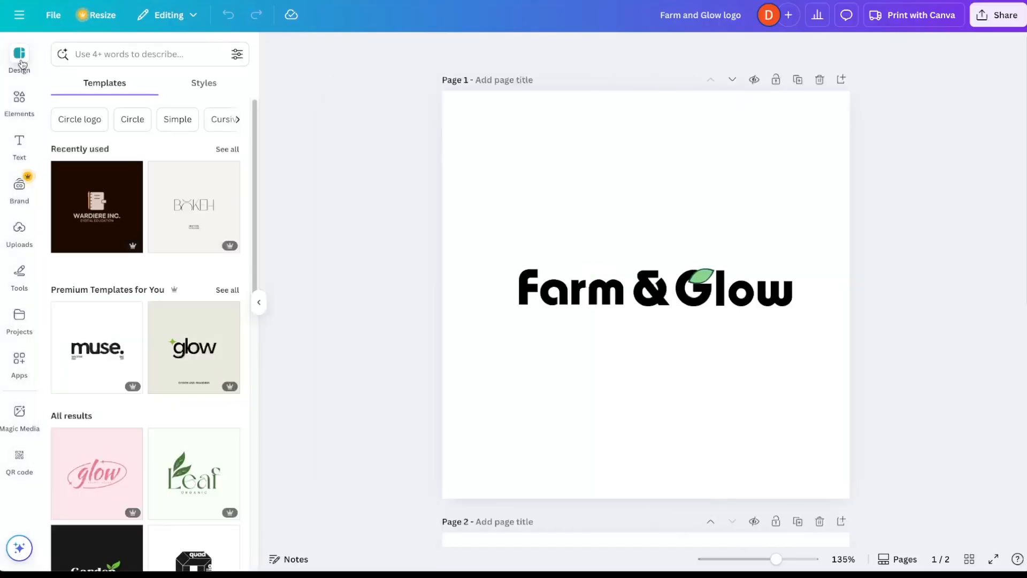
{"action": "left_click_drag", "start_coordinate": [256, 108], "coordinate": [254, 324]}
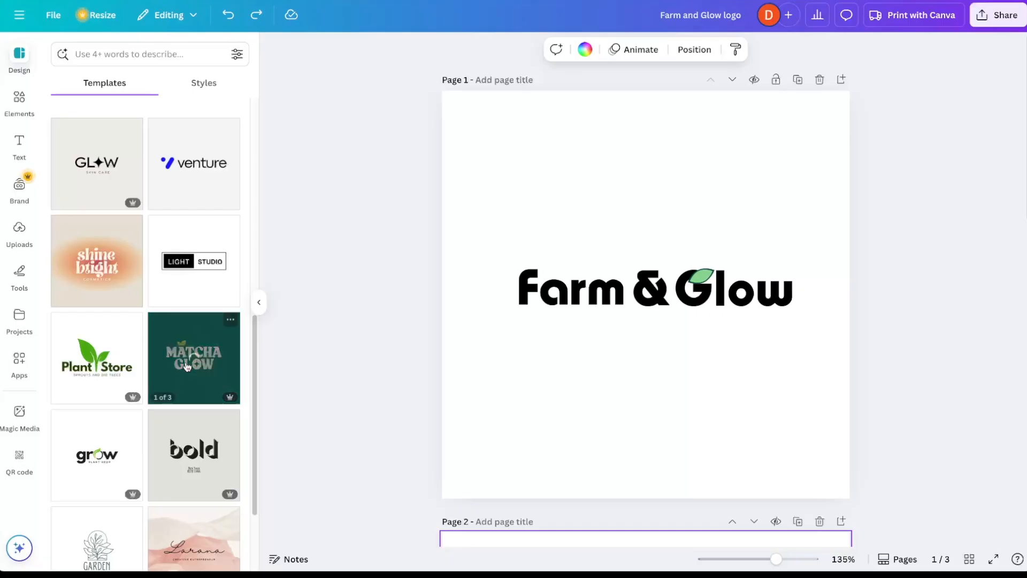
{"action": "left_click", "coordinate": [111, 361]}
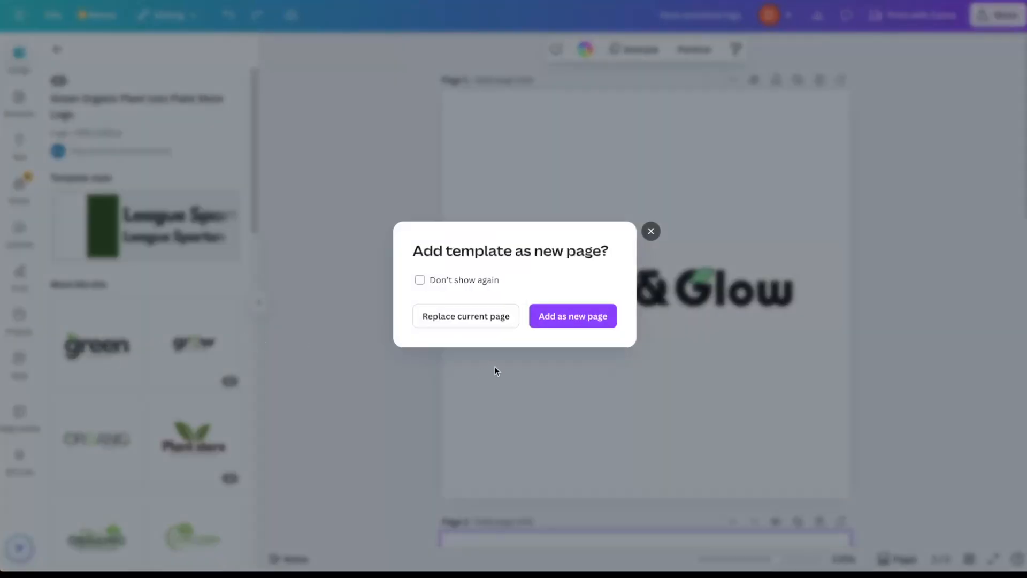
{"action": "left_click", "coordinate": [576, 320]}
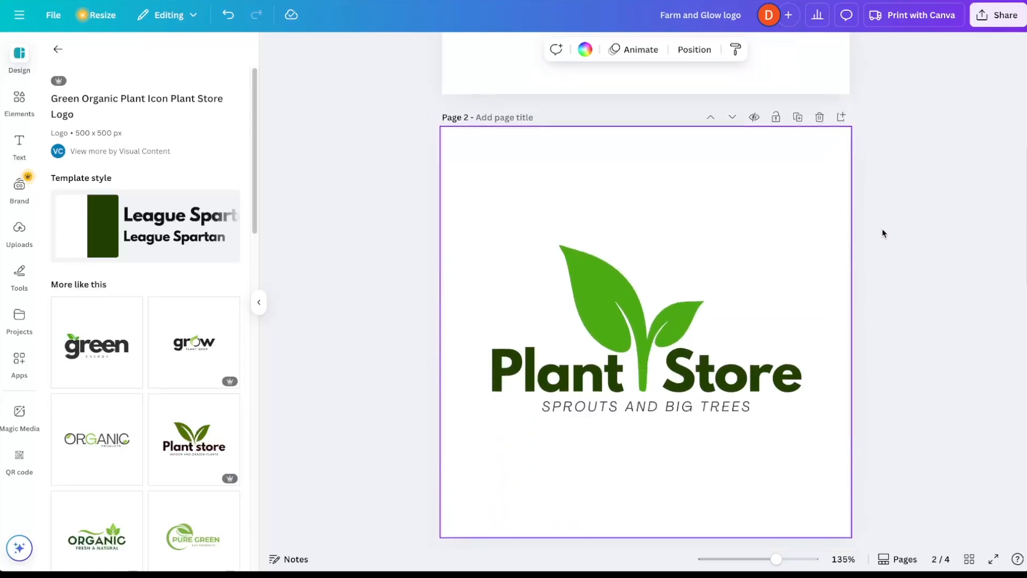
- Change the template's tagline to CUSTOMIZE, then delete the Plant Store page
{"action": "left_click", "coordinate": [616, 377]}
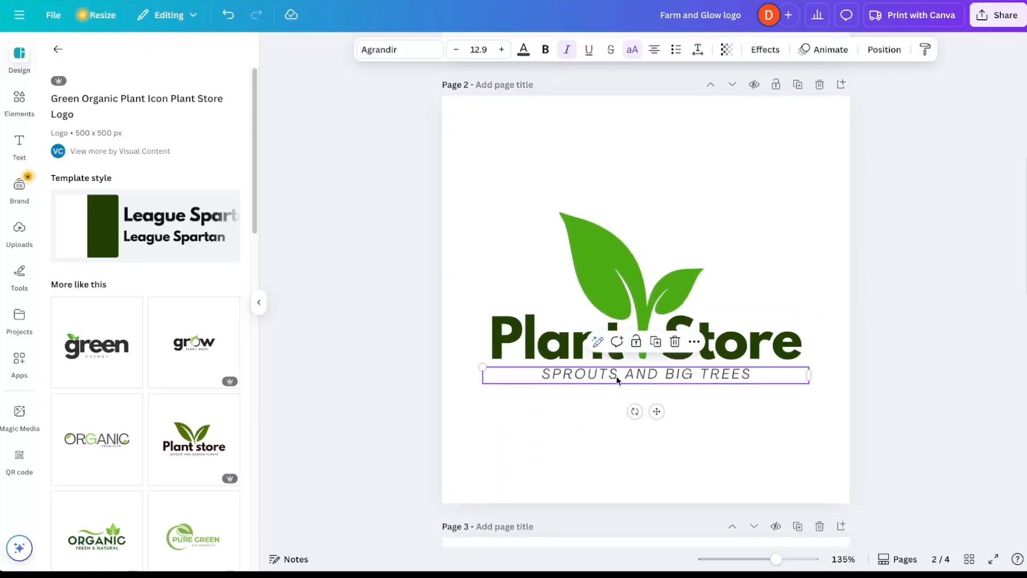
{"action": "left_click", "coordinate": [616, 377]}
{"action": "type", "text": "CUSTOMIZE"}
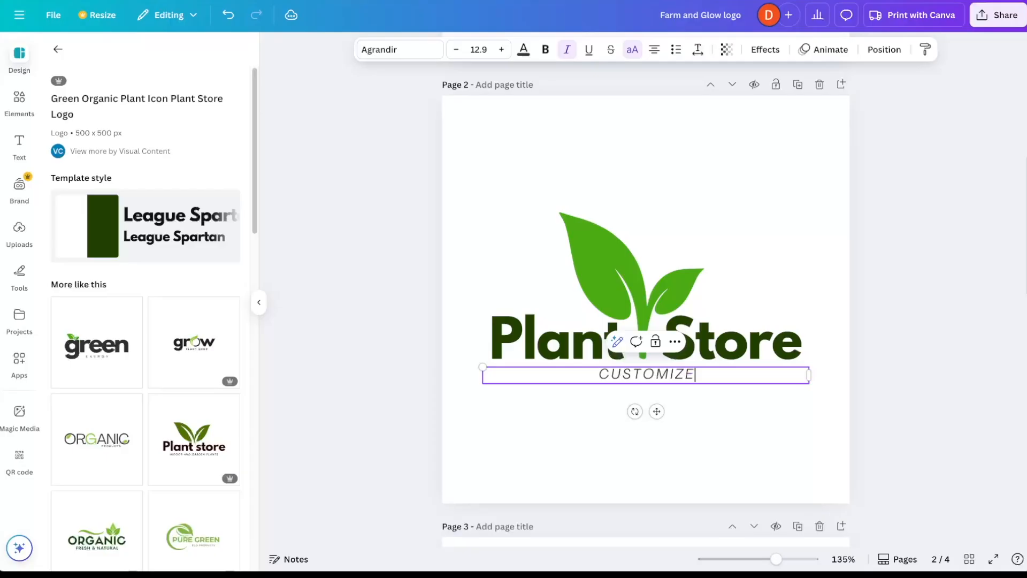
{"action": "left_click", "coordinate": [930, 418]}
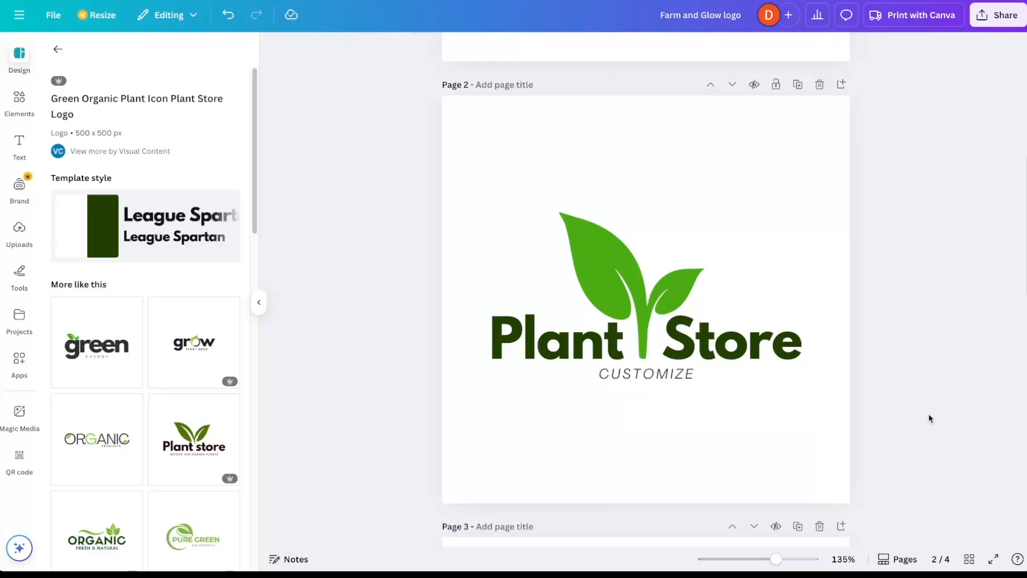
{"action": "key", "text": "Delete"}
- Download page 1 of the logo as a PNG with a transparent background
{"action": "left_click", "coordinate": [992, 23]}
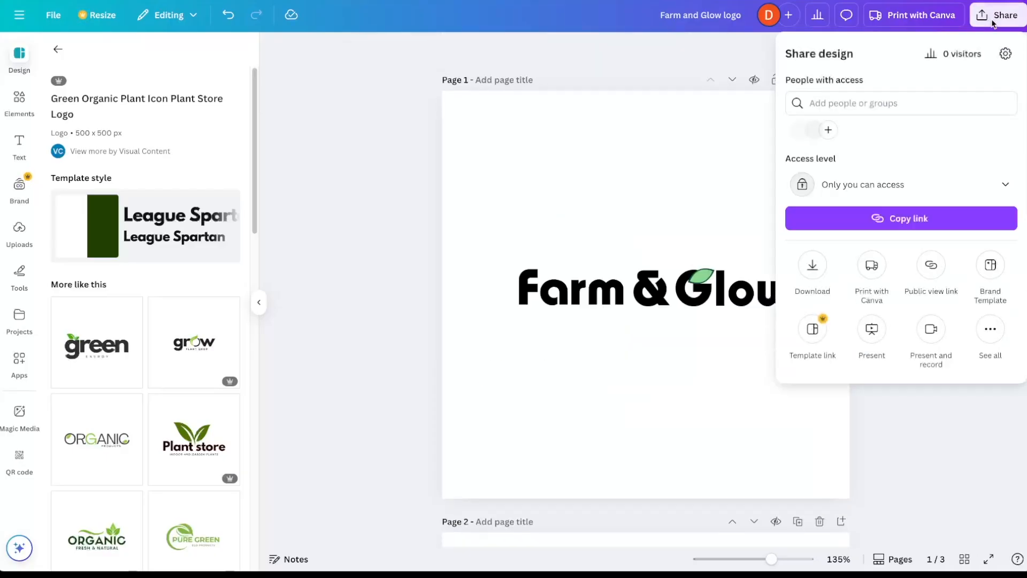
{"action": "left_click", "coordinate": [819, 268]}
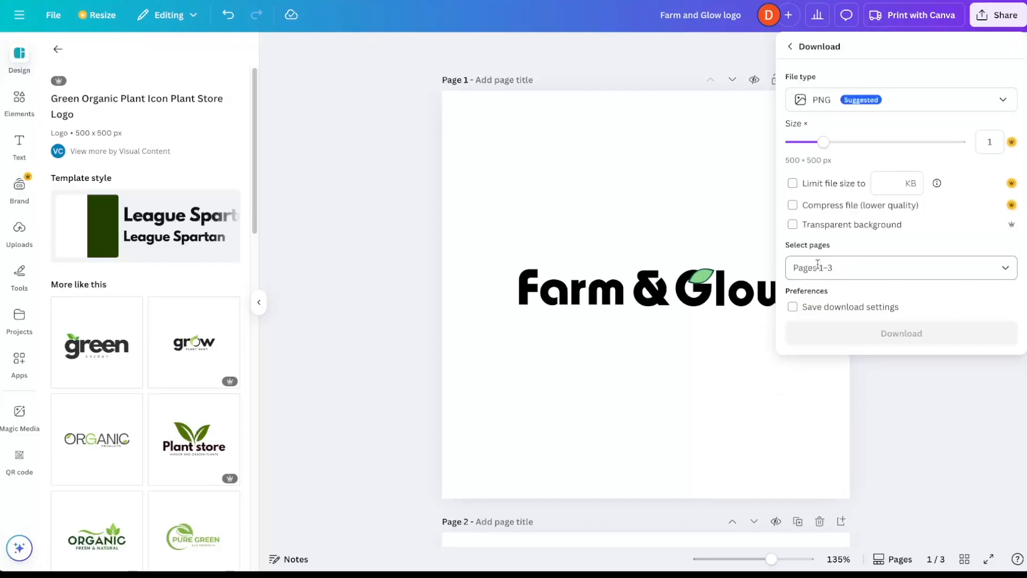
{"action": "left_click", "coordinate": [813, 227]}
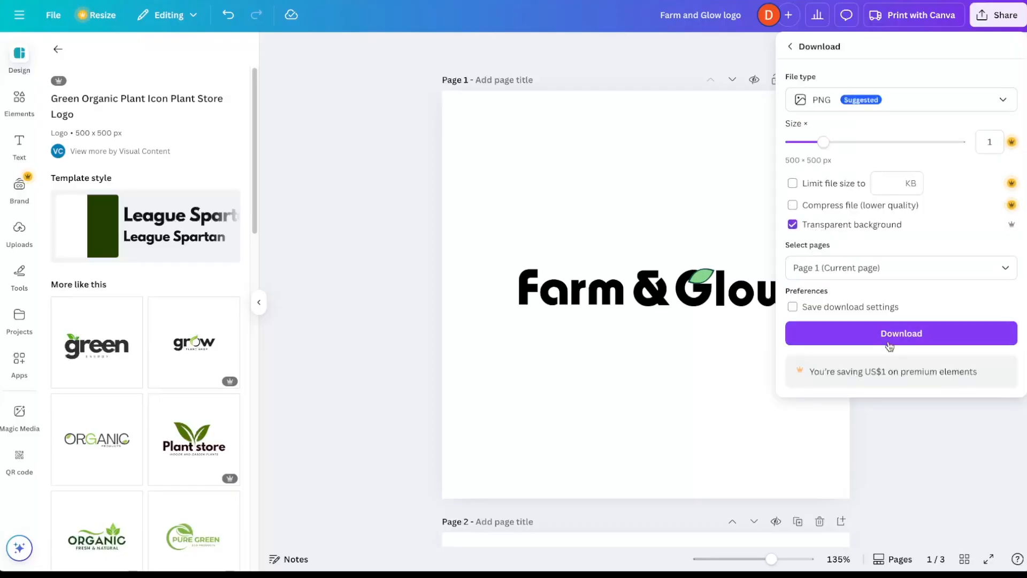
{"action": "left_click", "coordinate": [868, 342]}
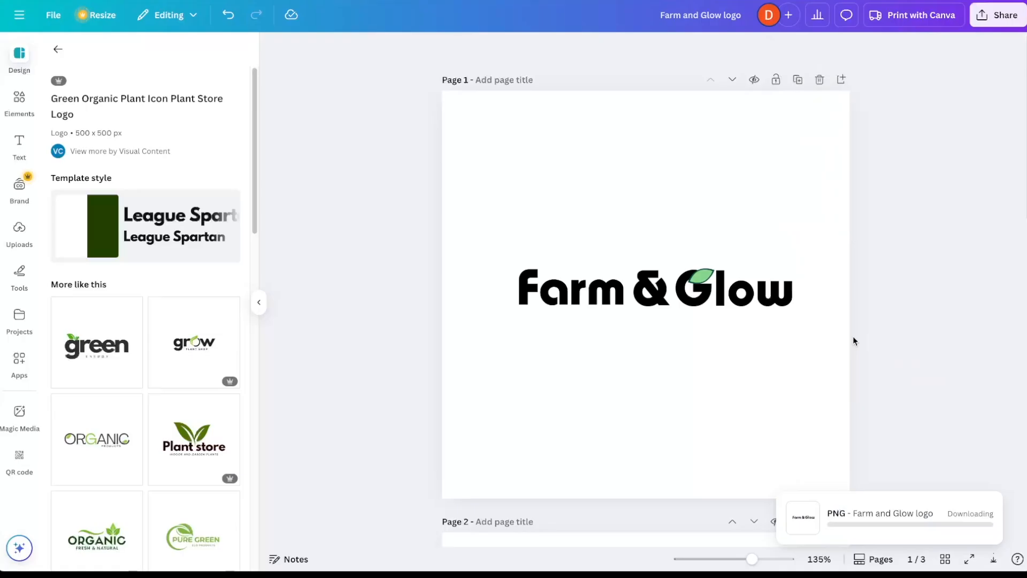
- Show the downloaded Farm and Glow logo.png in Finder and preview it with Quick Look
{"action": "left_click", "coordinate": [915, 2]}
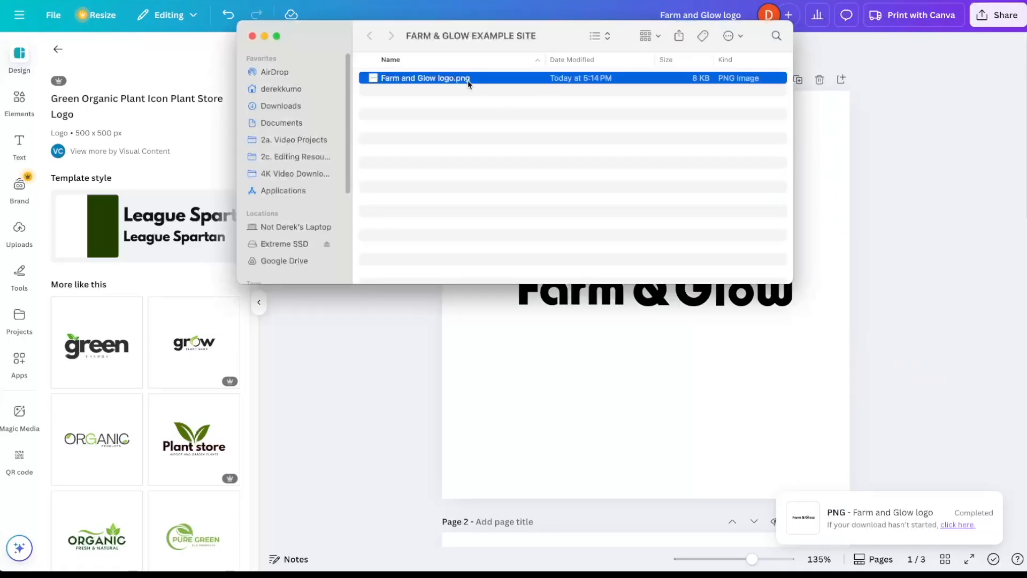
{"action": "key", "text": "space"}
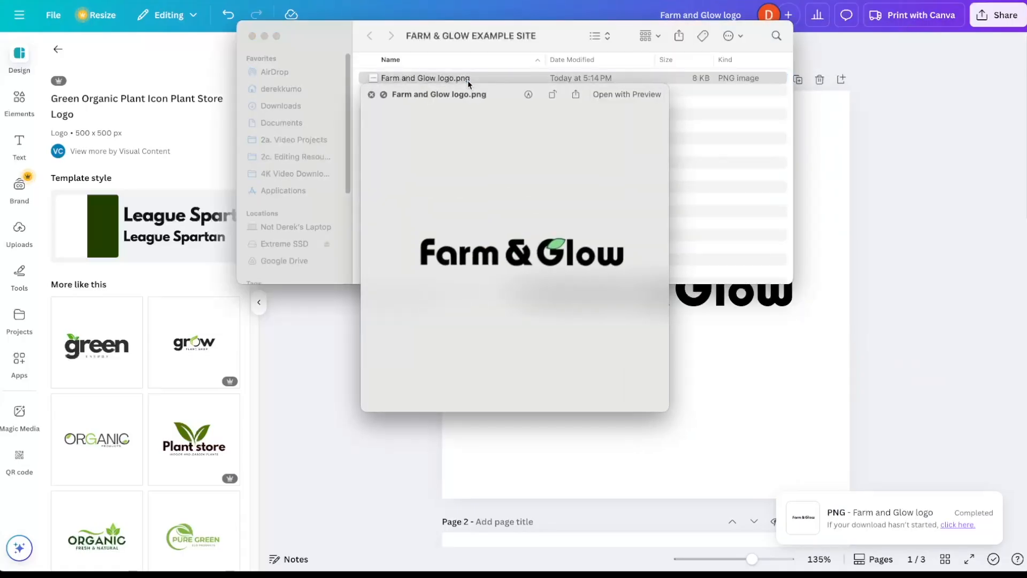
{"action": "key", "text": "space"}
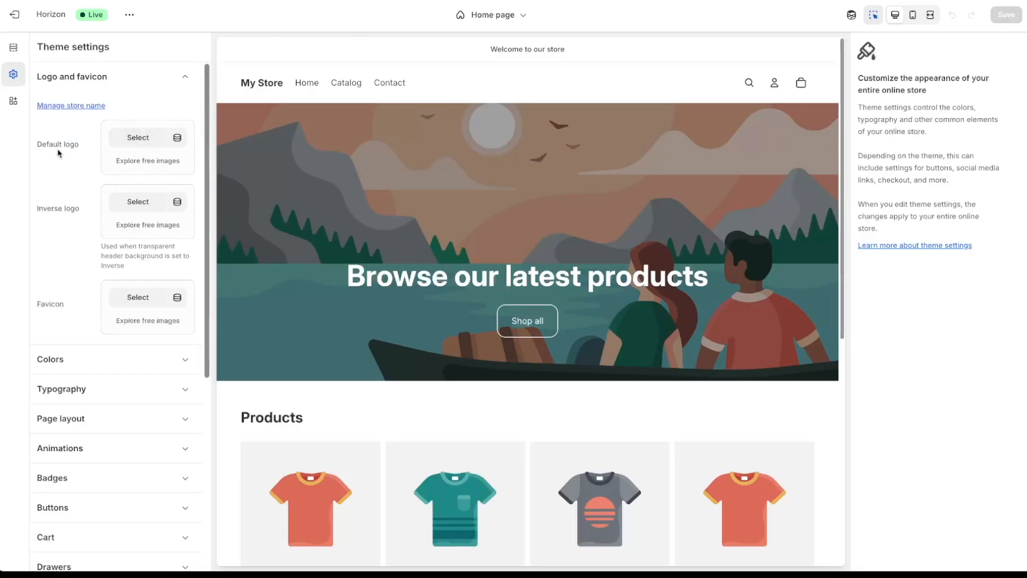
- Upload Farm and Glow logo.png and set it as the theme's default logo
{"action": "left_click", "coordinate": [138, 138]}
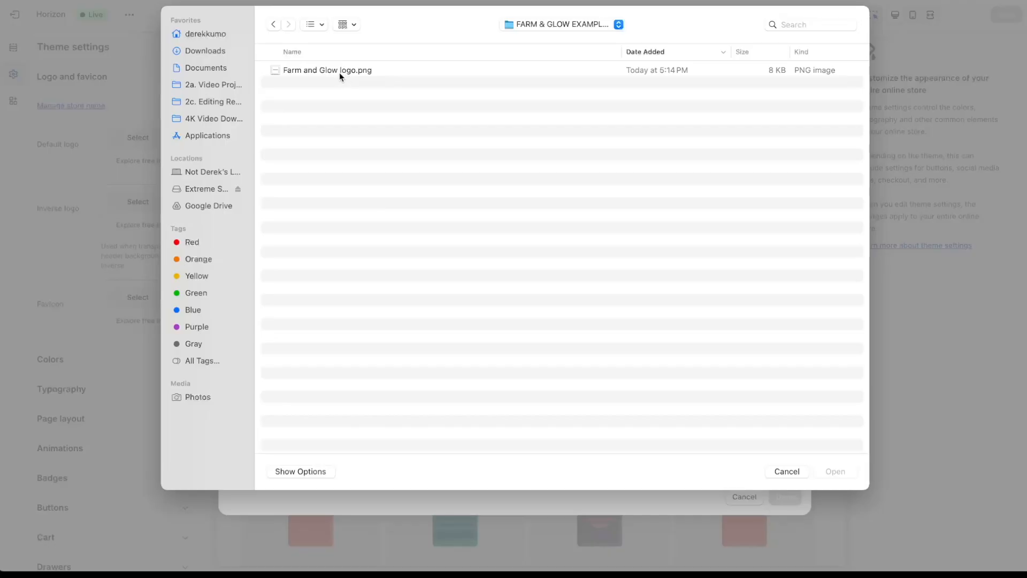
{"action": "left_click", "coordinate": [339, 71]}
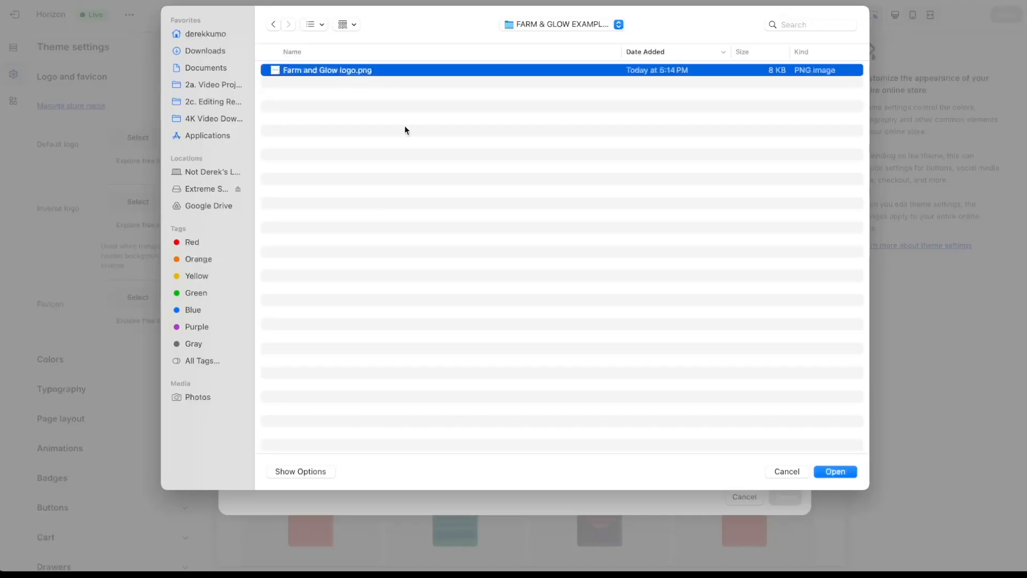
{"action": "left_click", "coordinate": [832, 472]}
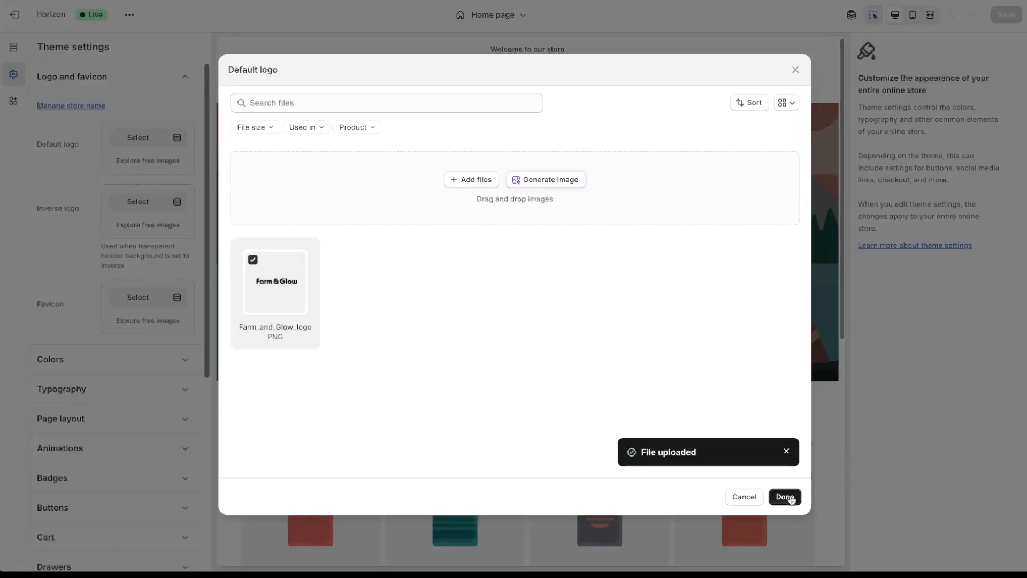
{"action": "left_click", "coordinate": [784, 496]}
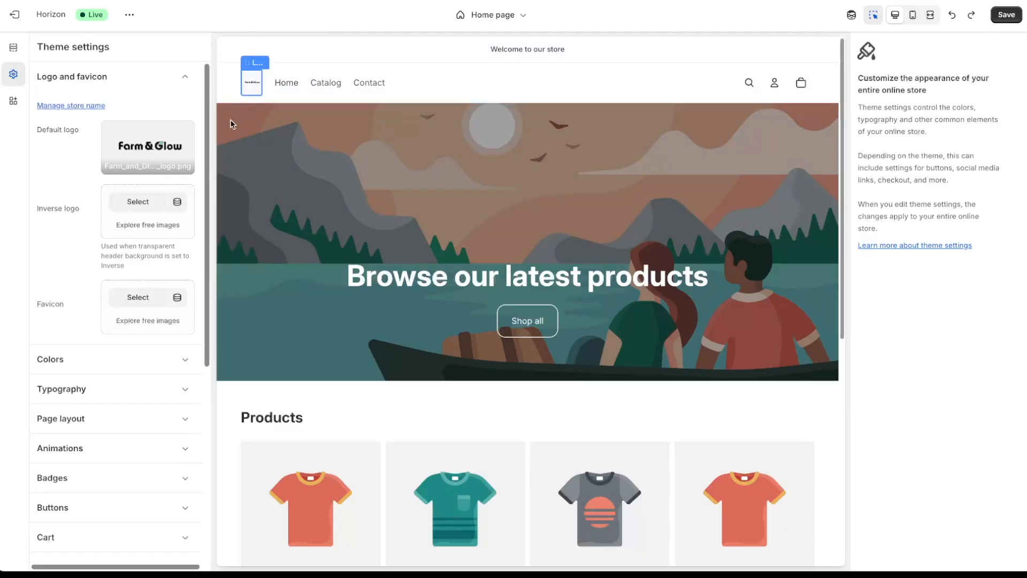
- Apply a freeform crop tight around the Farm & Glow wordmark and save the logo image
{"action": "left_click", "coordinate": [186, 133]}
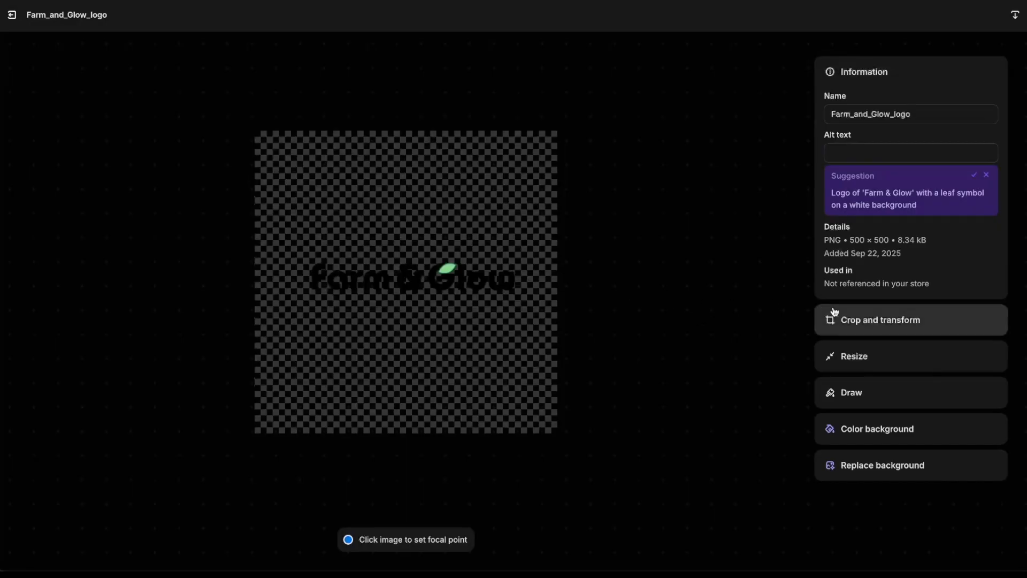
{"action": "left_click", "coordinate": [884, 334]}
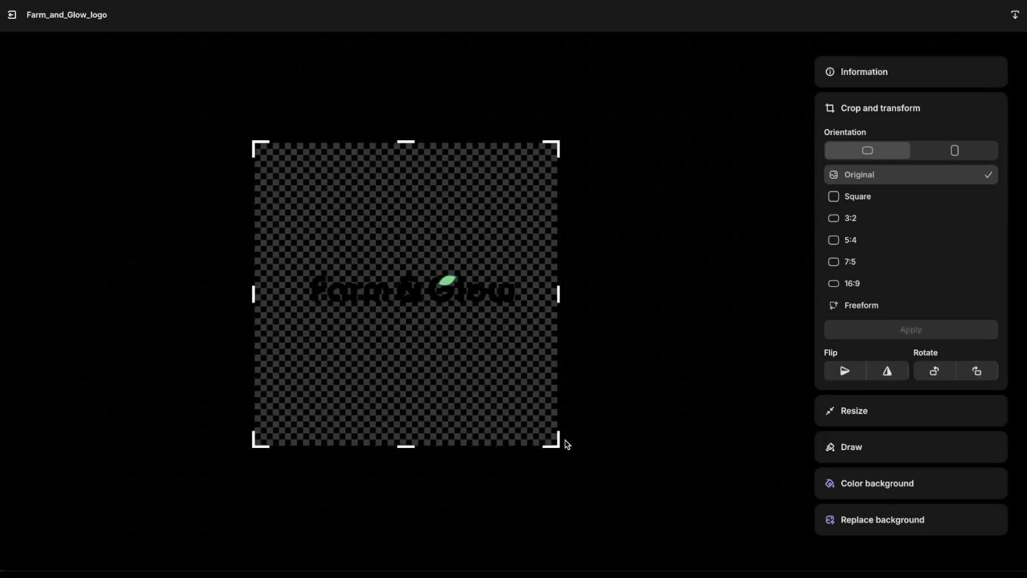
{"action": "left_click_drag", "start_coordinate": [558, 446], "coordinate": [538, 331]}
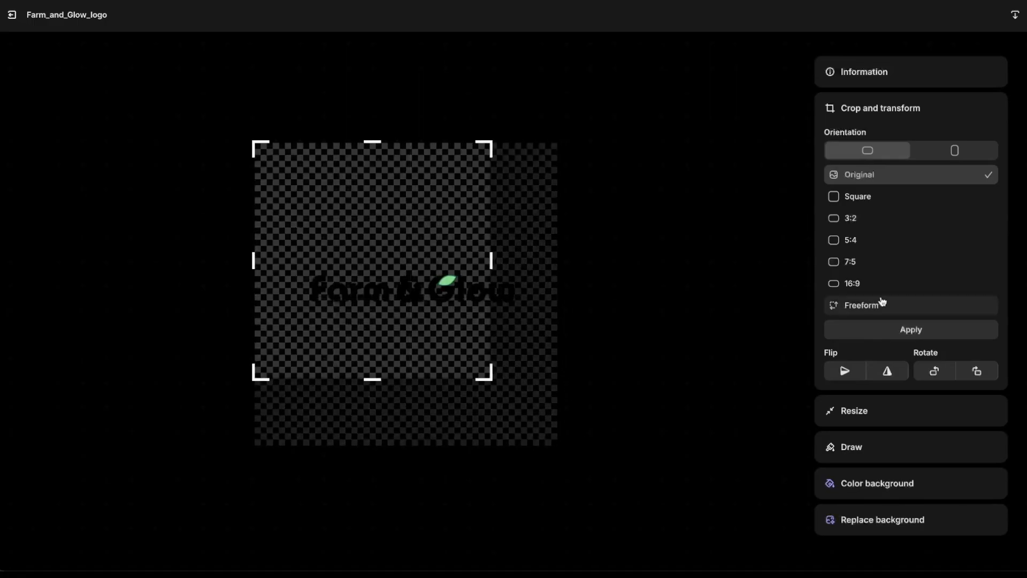
{"action": "left_click", "coordinate": [901, 309]}
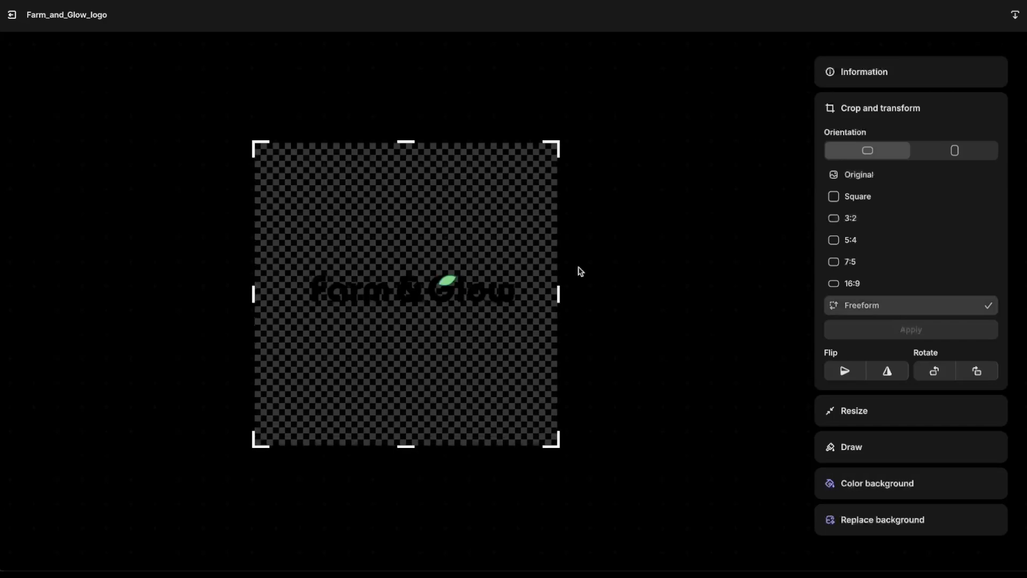
{"action": "left_click_drag", "start_coordinate": [254, 142], "coordinate": [301, 261]}
{"action": "left_click_drag", "start_coordinate": [559, 445], "coordinate": [525, 320]}
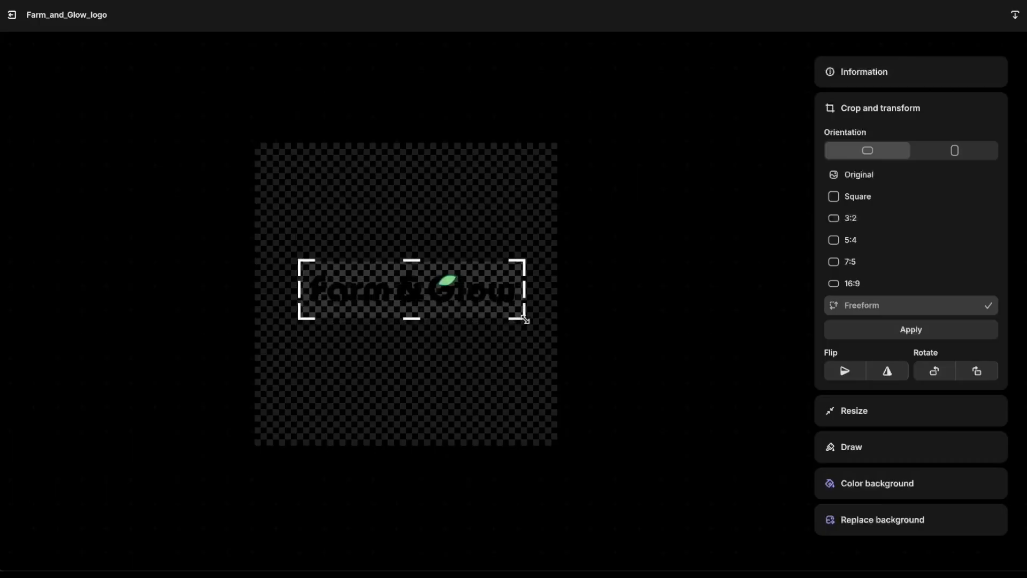
{"action": "left_click", "coordinate": [933, 336]}
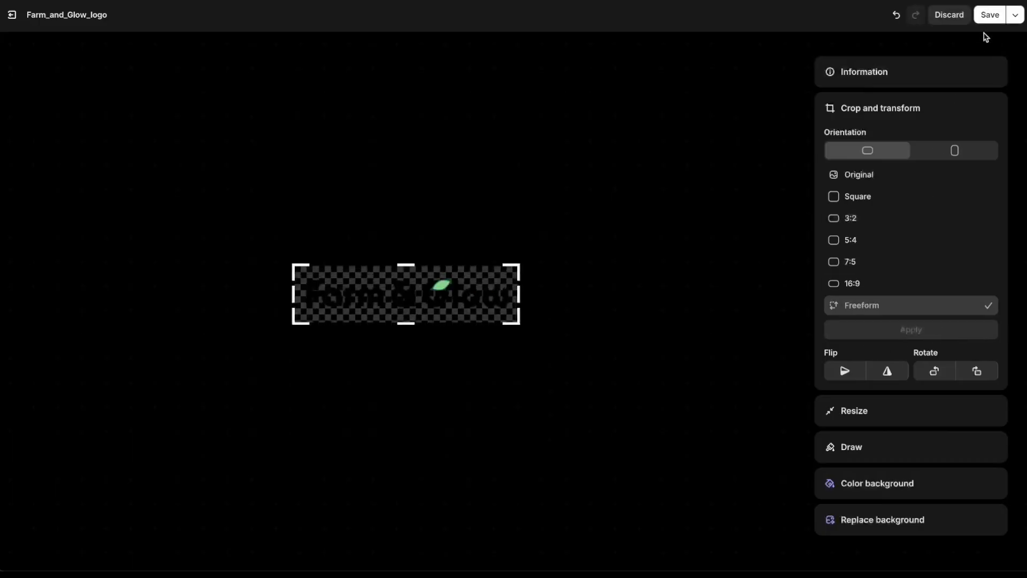
{"action": "left_click", "coordinate": [990, 15]}
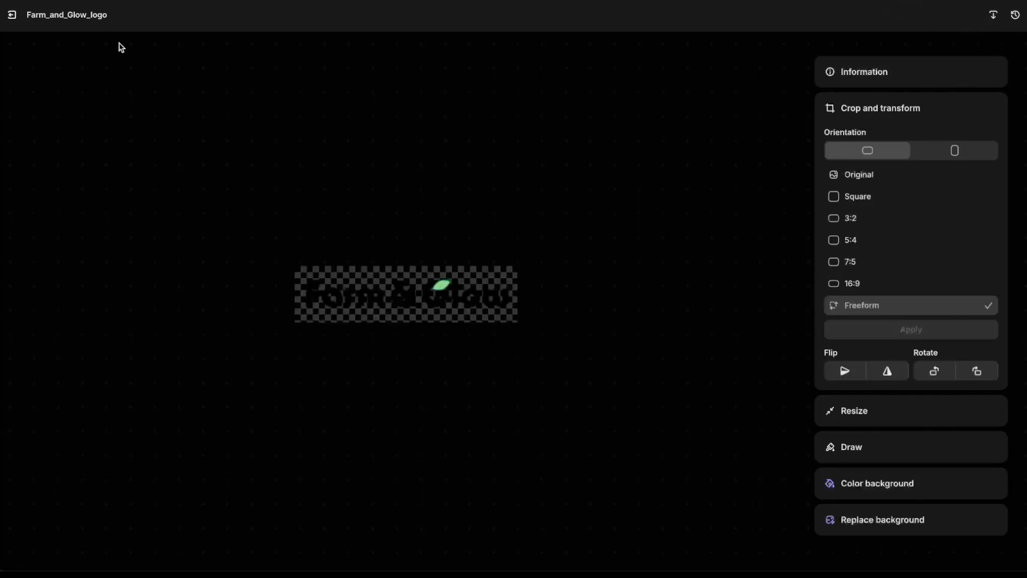
- Leave the image editor and select the header logo to show its Logo block settings
{"action": "left_click", "coordinate": [13, 16]}
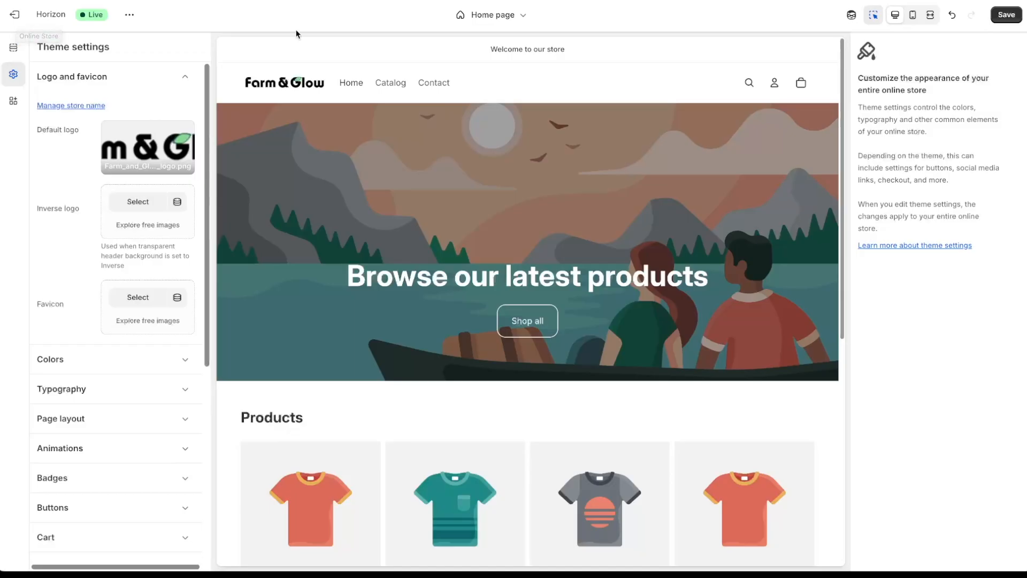
{"action": "left_click", "coordinate": [303, 91]}
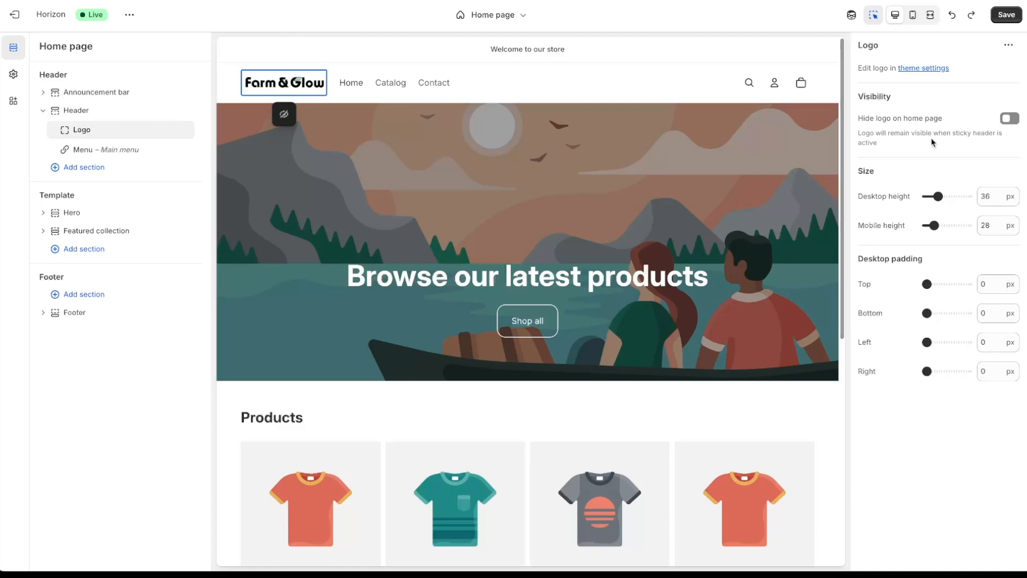
- After comparing mobile and desktop previews, change the logo's mobile height from 28 to 32 px and save
{"action": "left_click", "coordinate": [913, 17]}
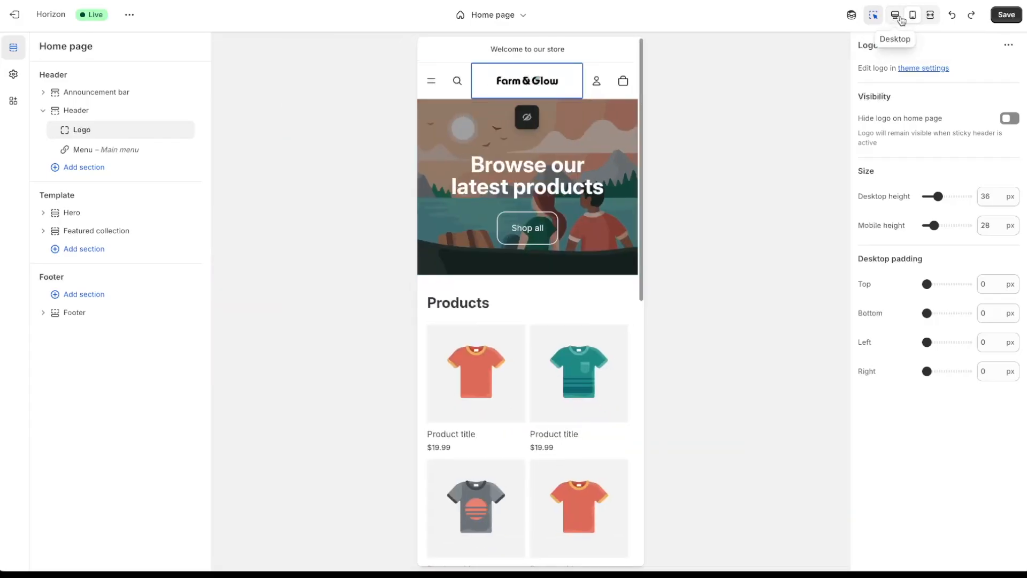
{"action": "left_click", "coordinate": [898, 19]}
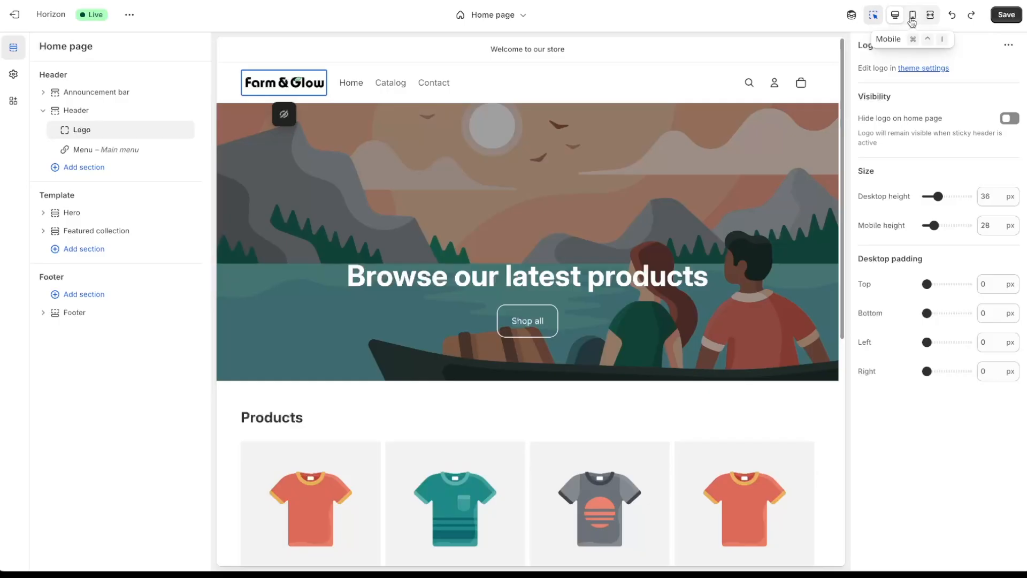
{"action": "left_click", "coordinate": [912, 20]}
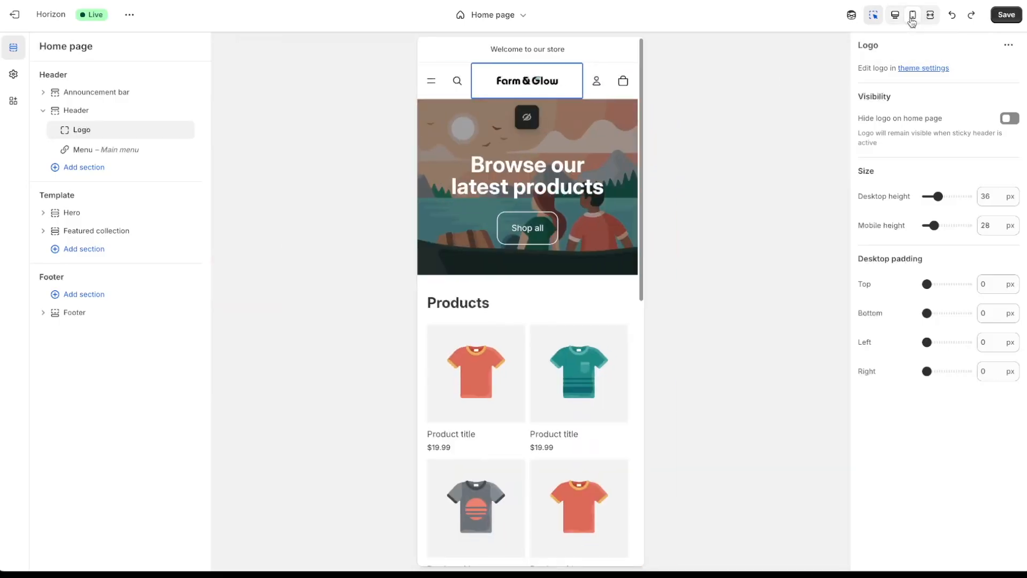
{"action": "left_click_drag", "start_coordinate": [993, 226], "coordinate": [976, 221]}
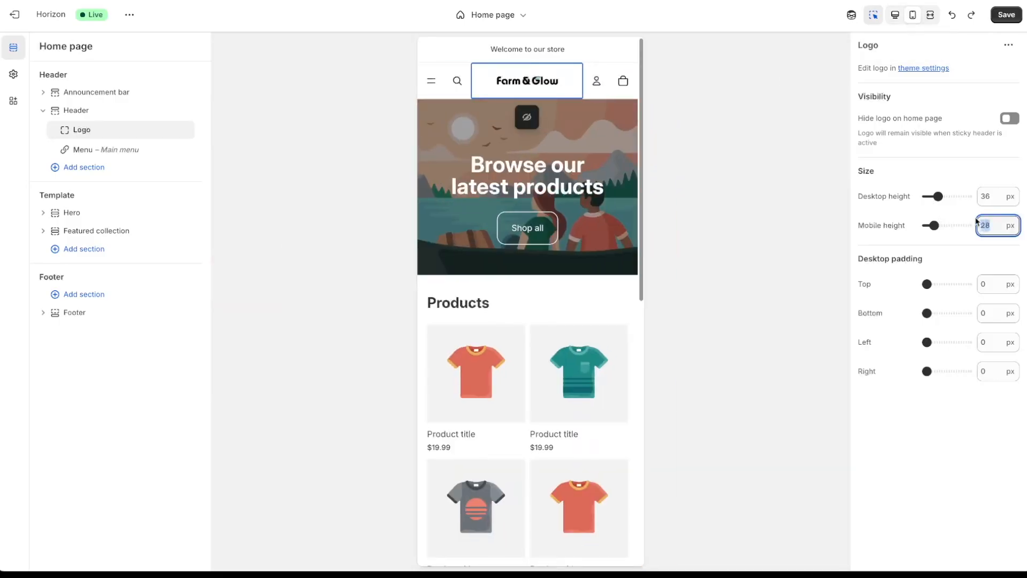
{"action": "type", "text": "32"}
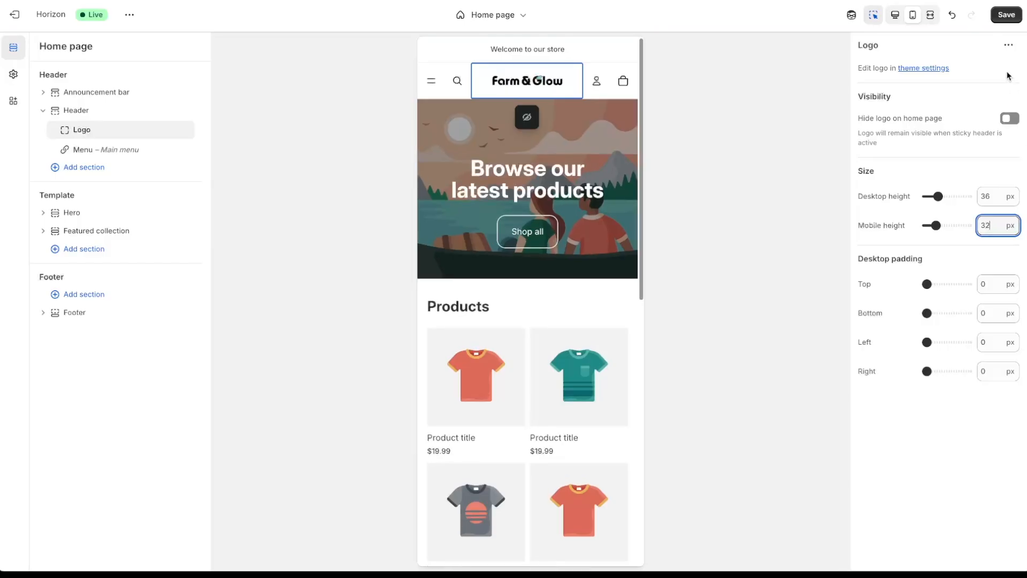
{"action": "left_click", "coordinate": [1005, 17]}
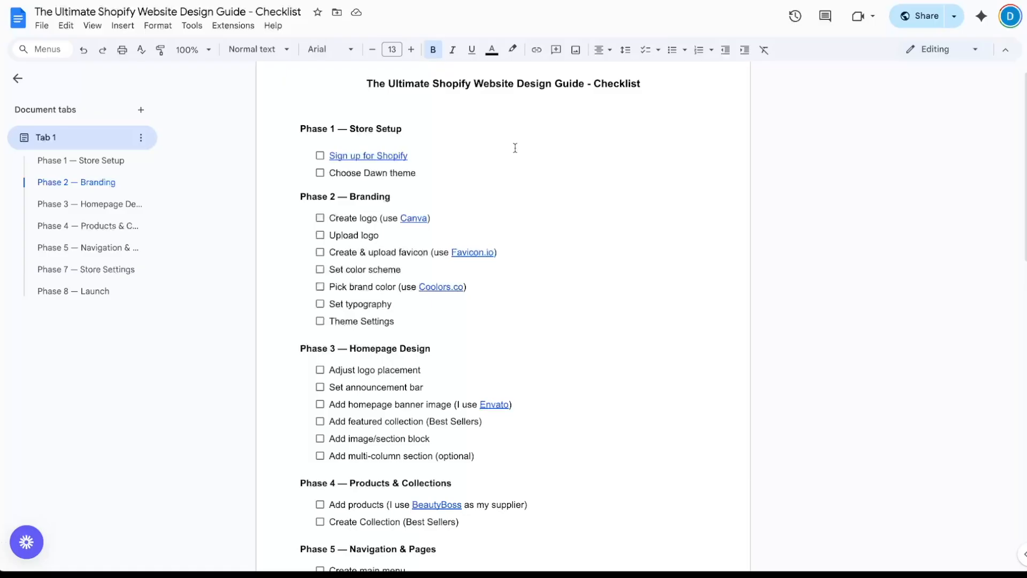
{"action": "left_click", "coordinate": [504, 101]}
- Go to the theme editor's Theme settings panel for the logo and favicon options
{"action": "left_click", "coordinate": [43, 27]}
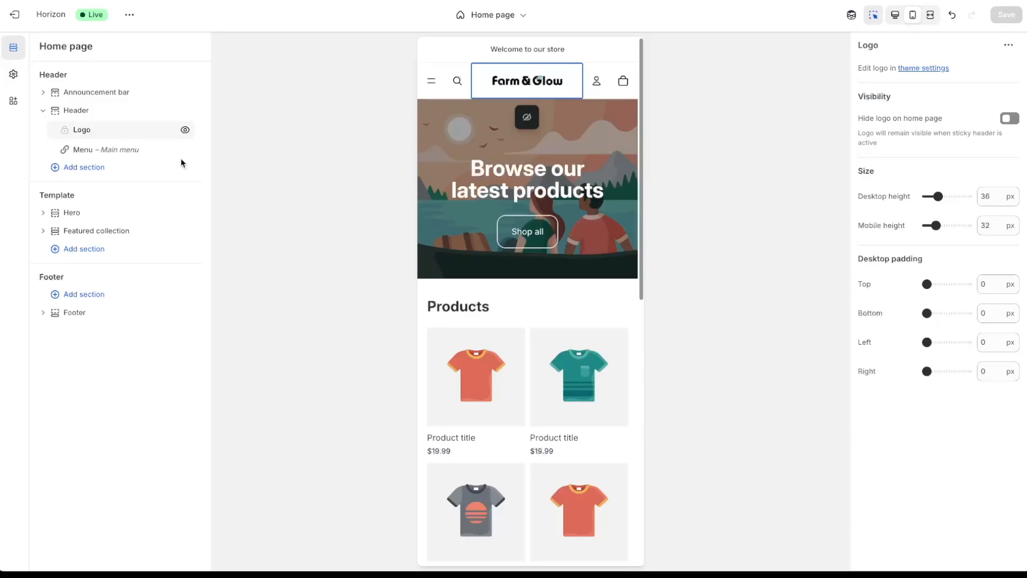
{"action": "left_click", "coordinate": [14, 78]}
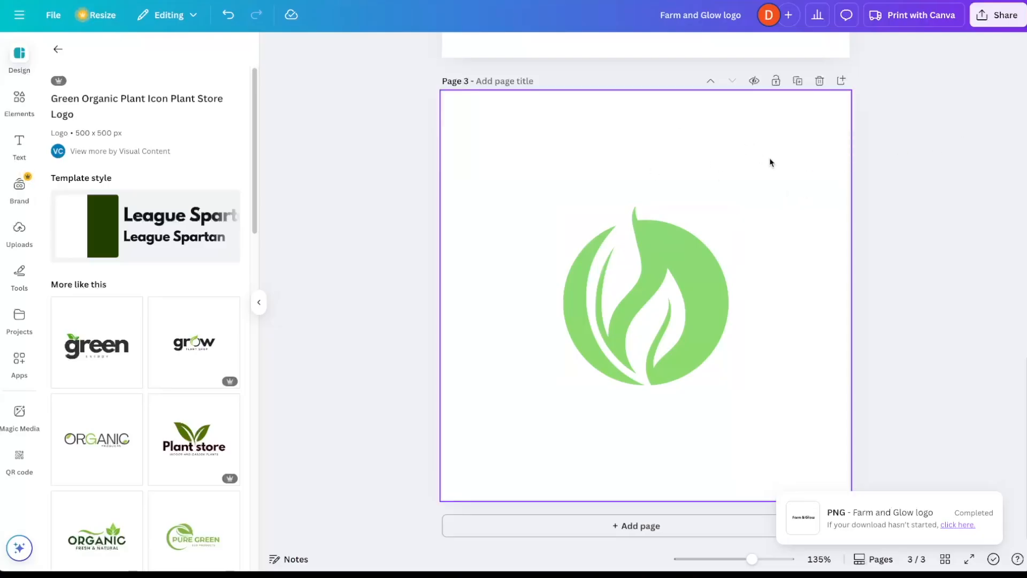
- Export the Canva green leaf icon as a PNG with a transparent background
{"action": "left_click", "coordinate": [998, 15]}
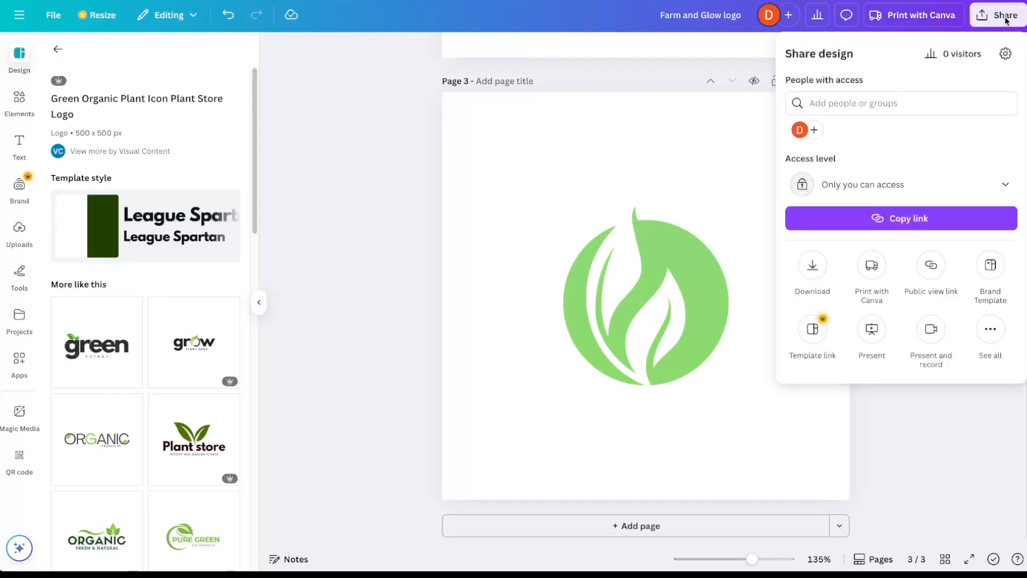
{"action": "left_click", "coordinate": [814, 265]}
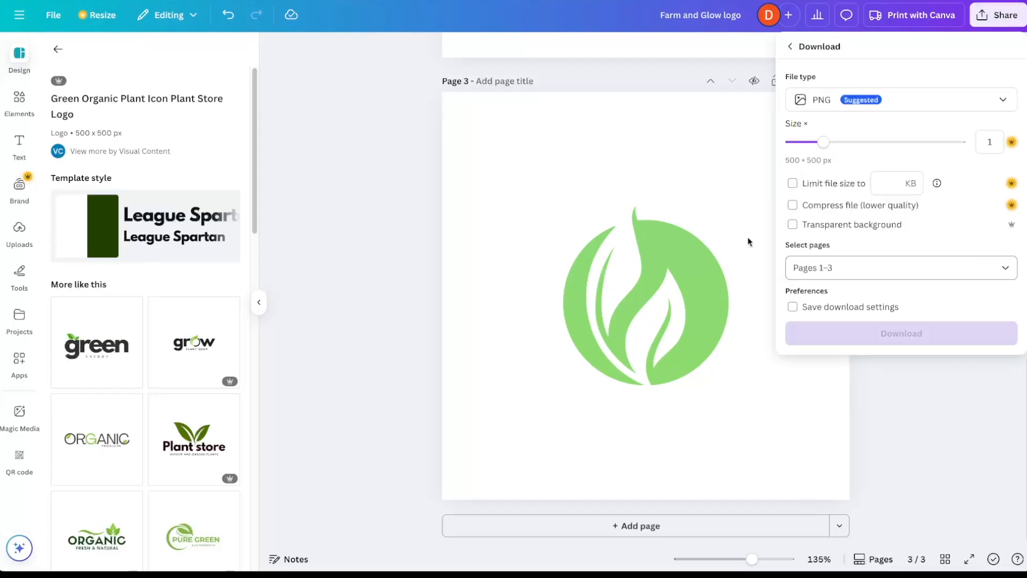
{"action": "left_click", "coordinate": [815, 231]}
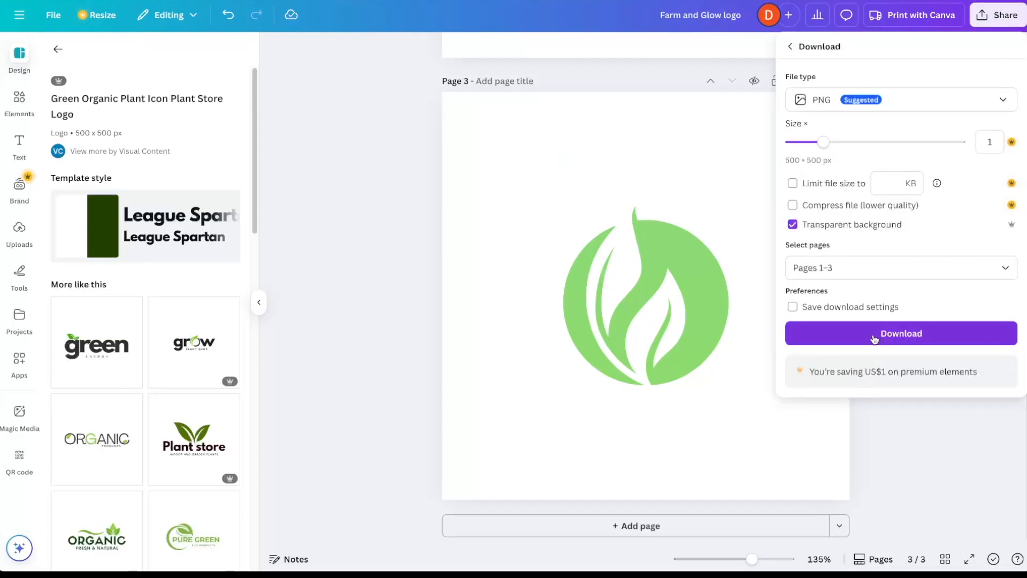
{"action": "left_click", "coordinate": [955, 333]}
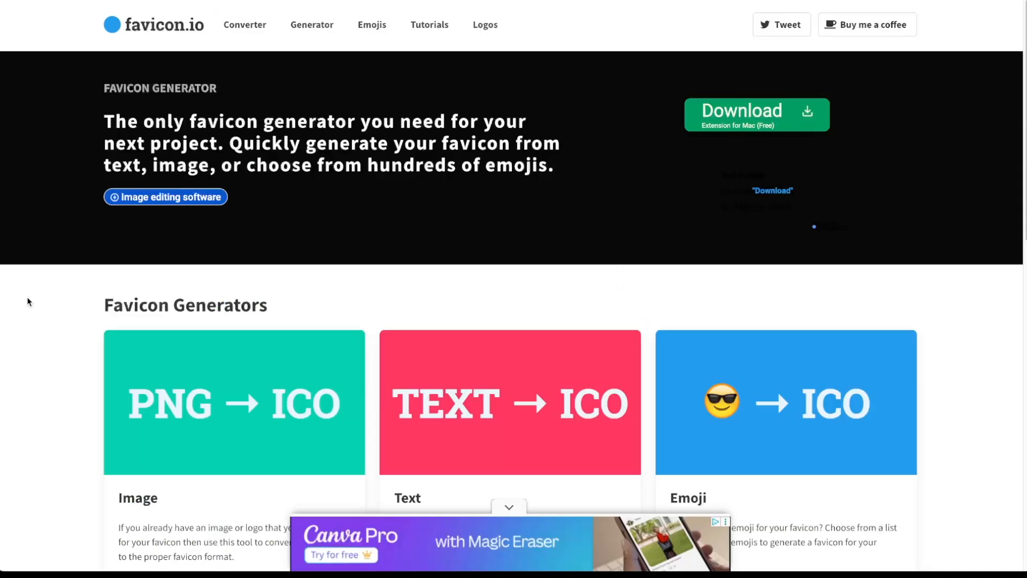
- Upload favicon.png to favicon.io's PNG-to-ICO converter and download the generated favicon package
{"action": "scroll", "coordinate": [43, 325], "scroll_direction": "down", "scroll_amount": 3}
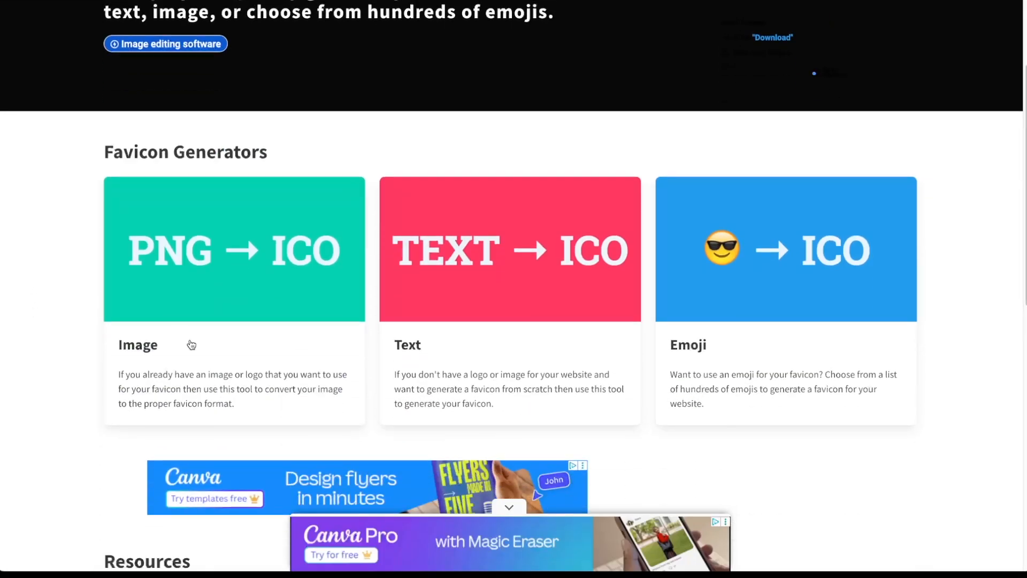
{"action": "left_click", "coordinate": [226, 321]}
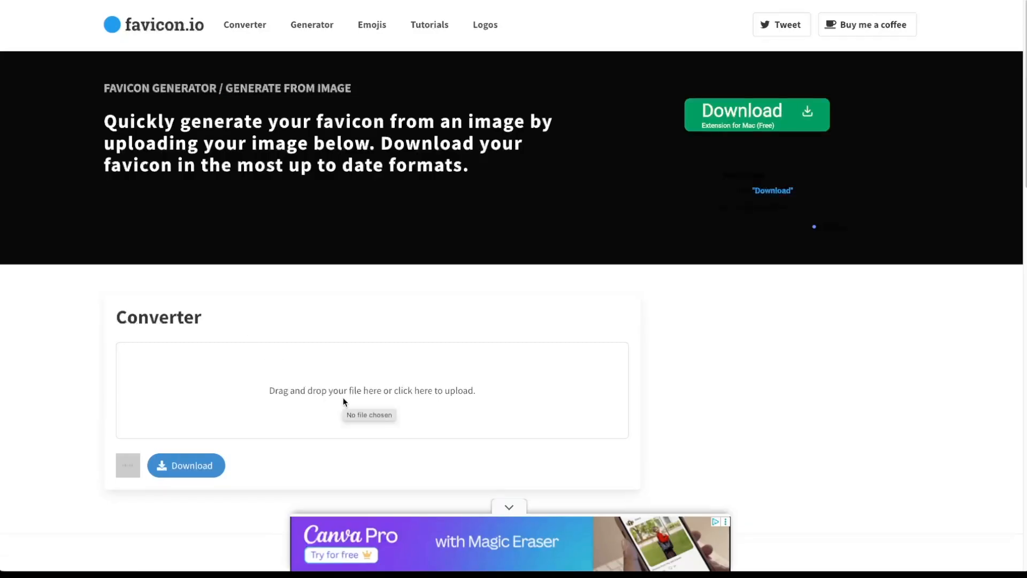
{"action": "left_click", "coordinate": [373, 390]}
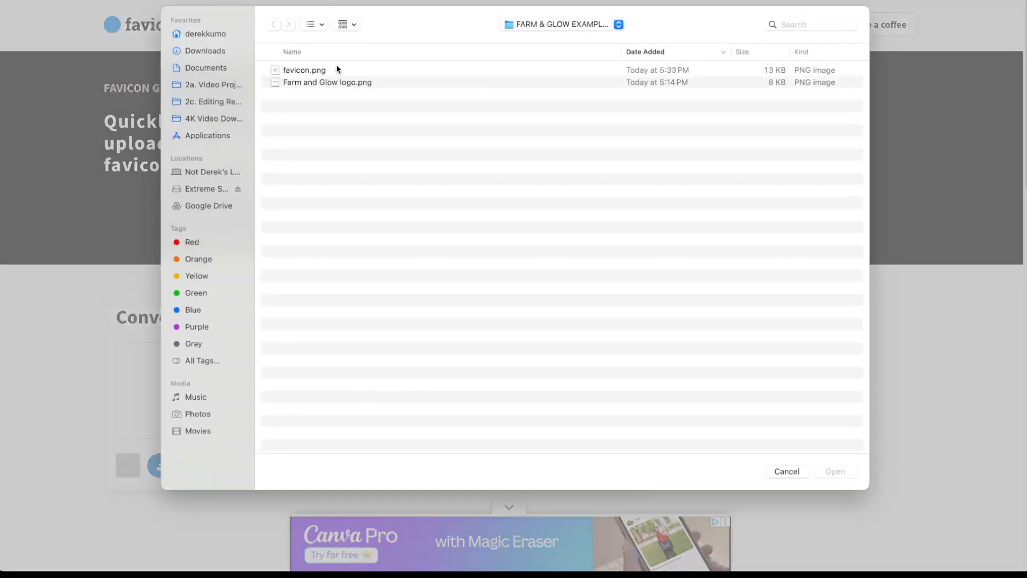
{"action": "double_click", "coordinate": [299, 71]}
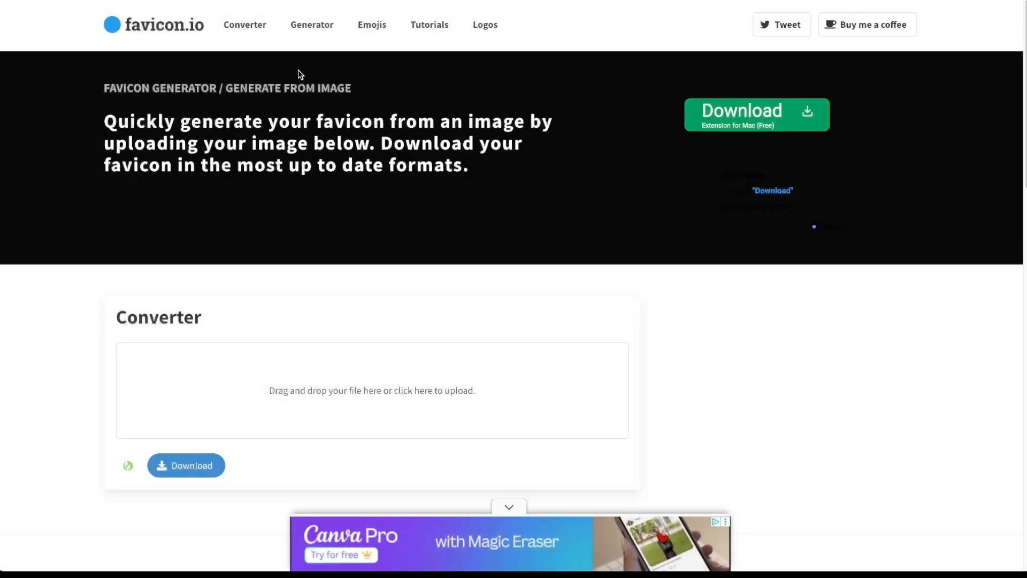
{"action": "left_click", "coordinate": [192, 465]}
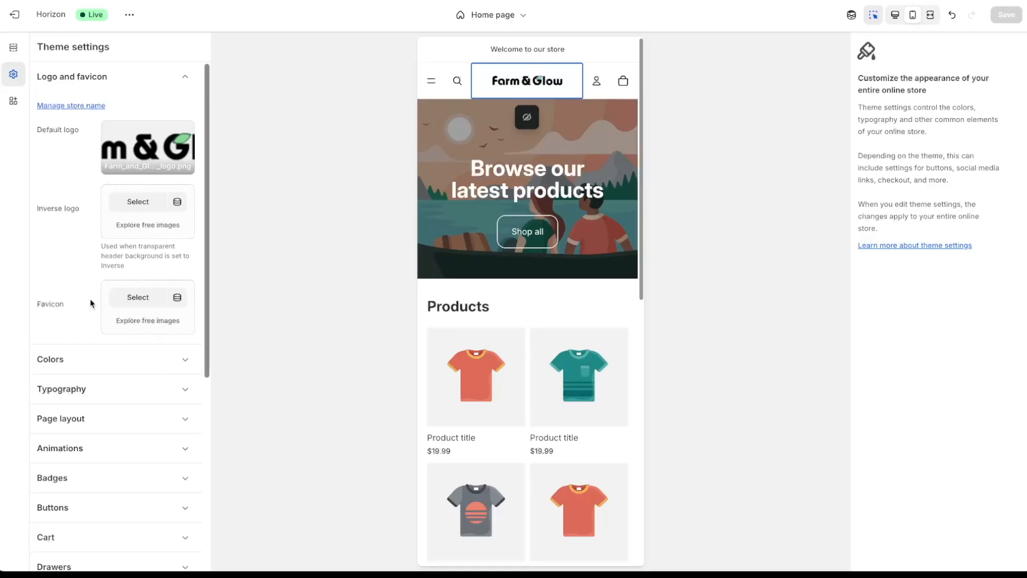
- Upload favicon-32x32.png and confirm it as the Shopify store's favicon
{"action": "left_click", "coordinate": [138, 298]}
{"action": "left_click", "coordinate": [467, 188]}
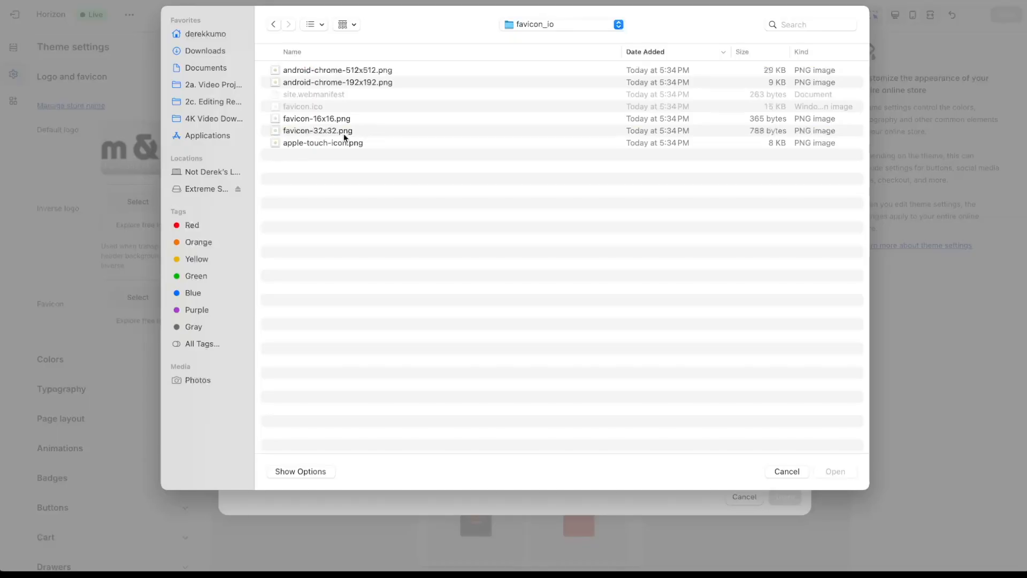
{"action": "double_click", "coordinate": [314, 131]}
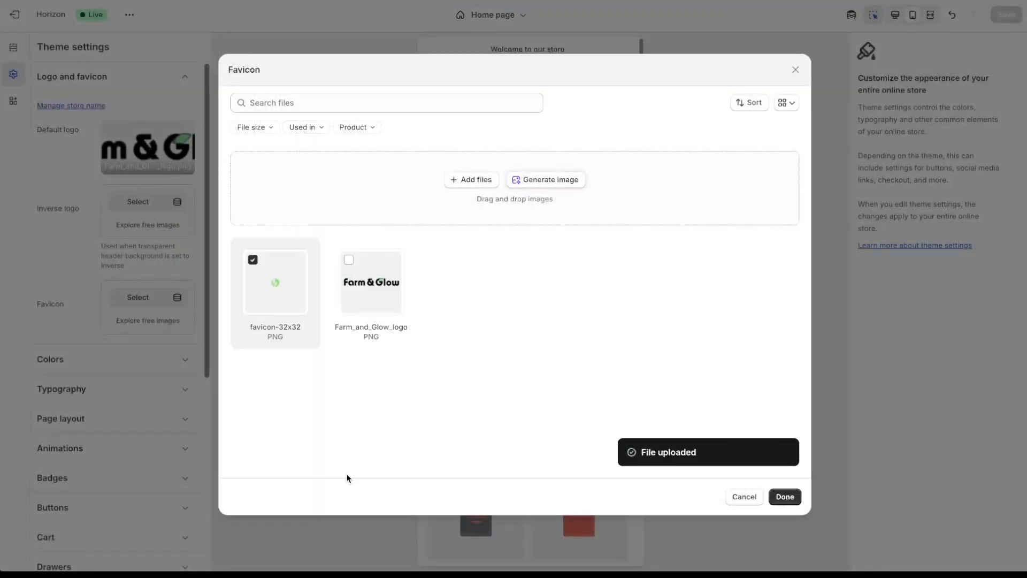
{"action": "left_click", "coordinate": [782, 497]}
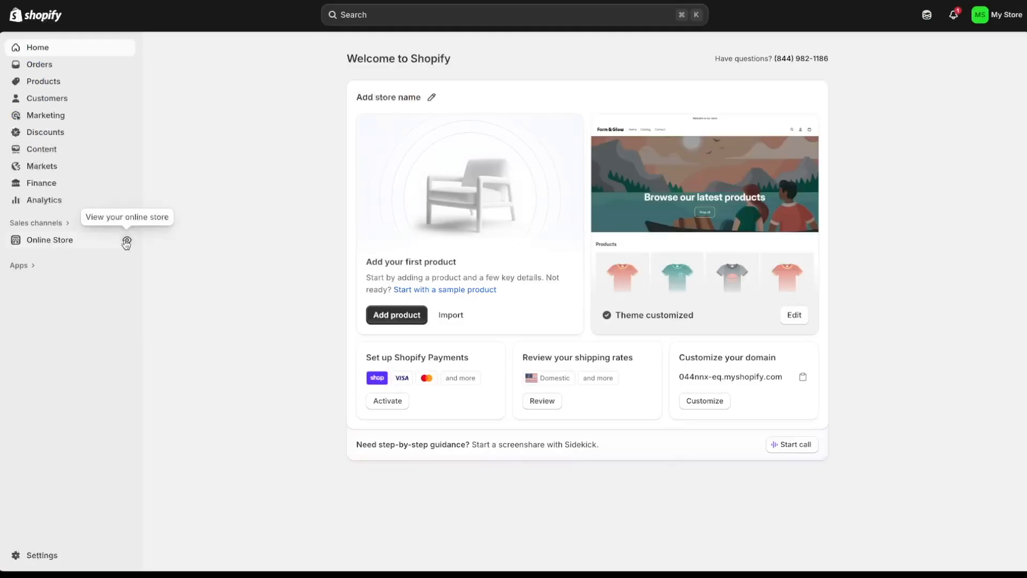
- View the live Farm & Glow storefront, then exit full screen back to the Shopify admin
{"action": "left_click", "coordinate": [126, 242]}
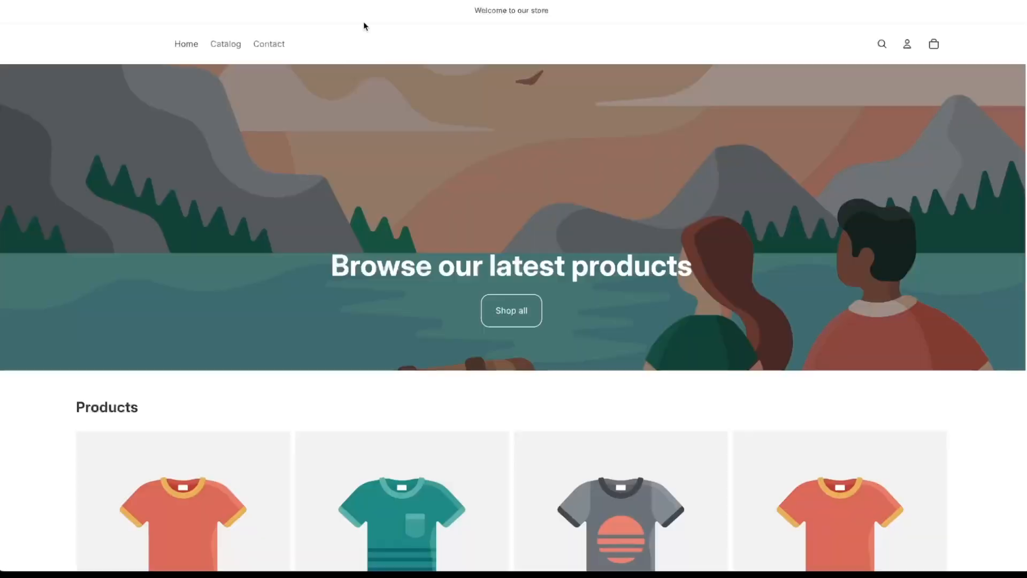
{"action": "left_click_drag", "start_coordinate": [363, 22], "coordinate": [521, 224]}
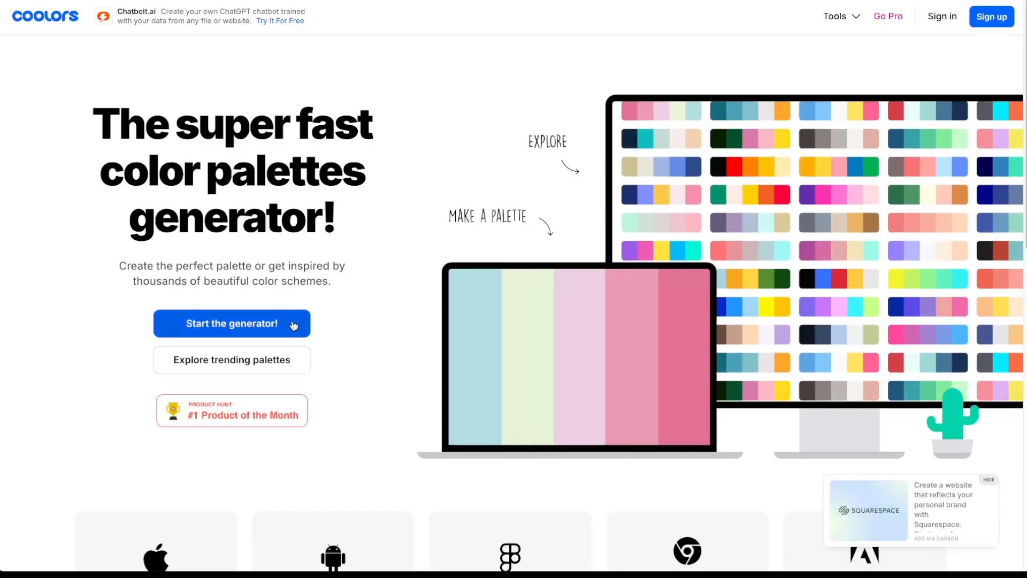
- Regenerate Coolors palettes, then drop the Gray and Chili red columns, leaving 2B303A, 92DCE5 and EEE5E9
{"action": "left_click", "coordinate": [293, 324]}
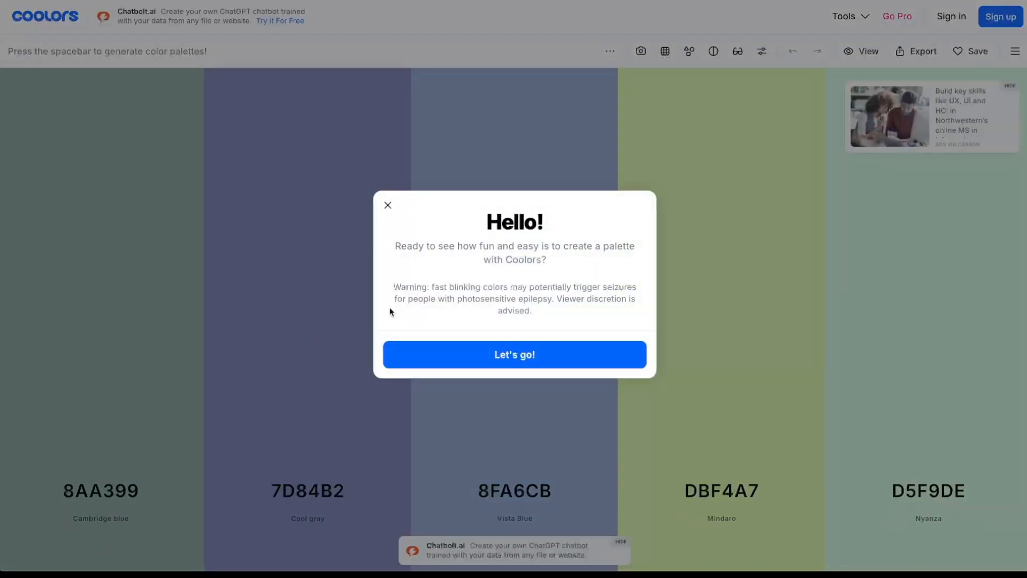
{"action": "left_click", "coordinate": [471, 363]}
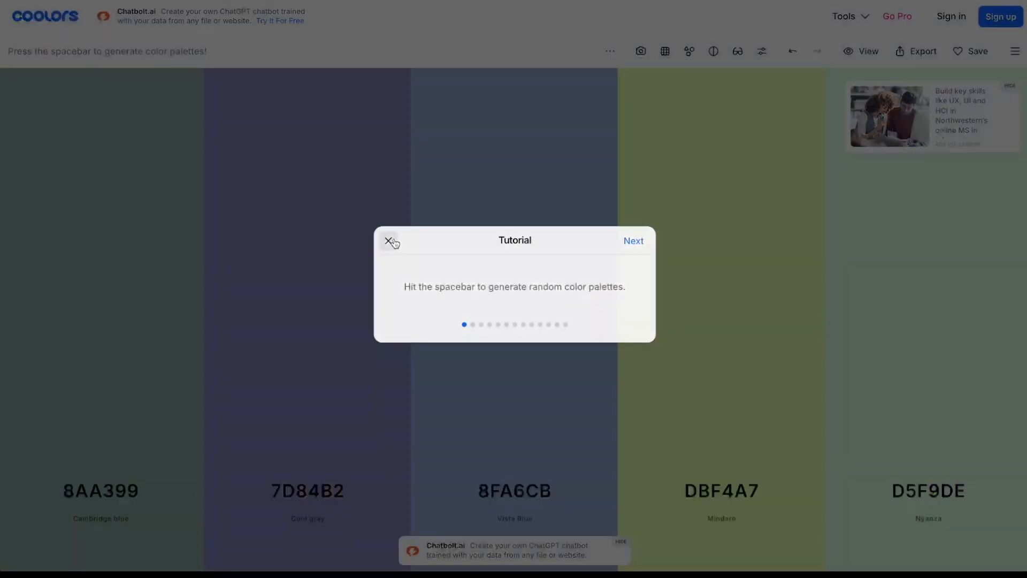
{"action": "left_click", "coordinate": [389, 241]}
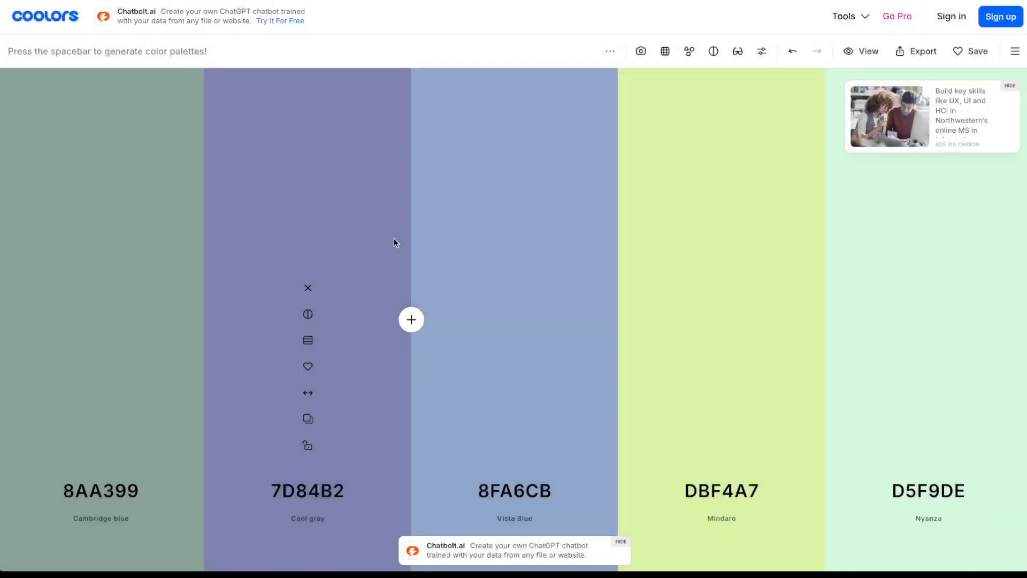
{"action": "key", "text": "space"}
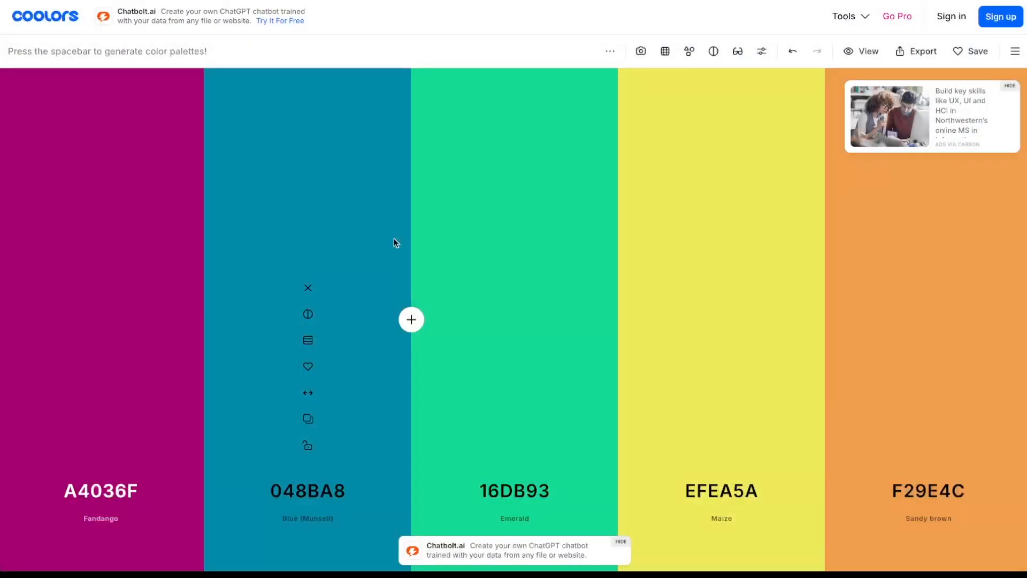
{"action": "key", "text": "space"}
{"action": "key", "text": "space"}
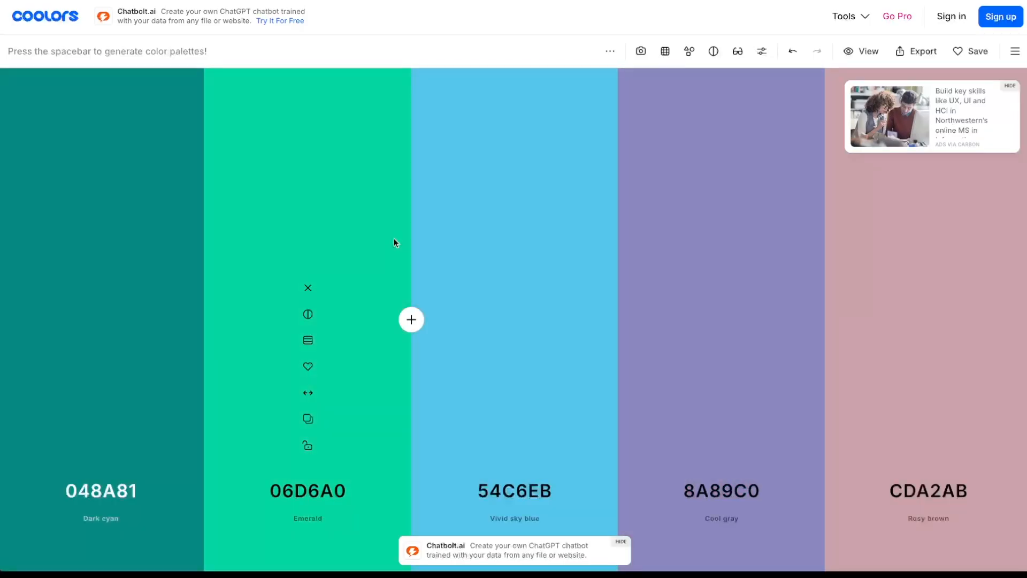
{"action": "key", "text": "space"}
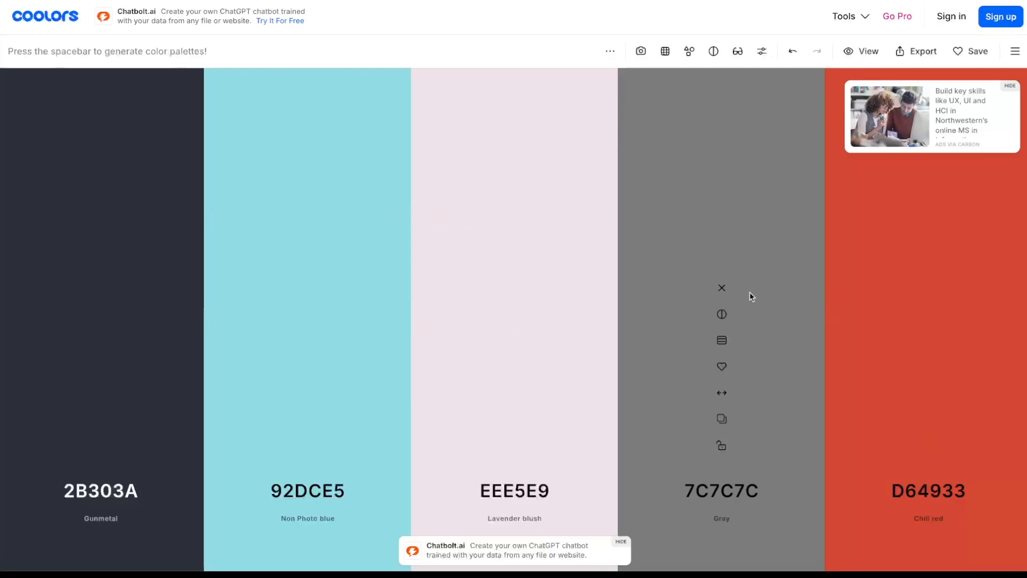
{"action": "left_click", "coordinate": [721, 288]}
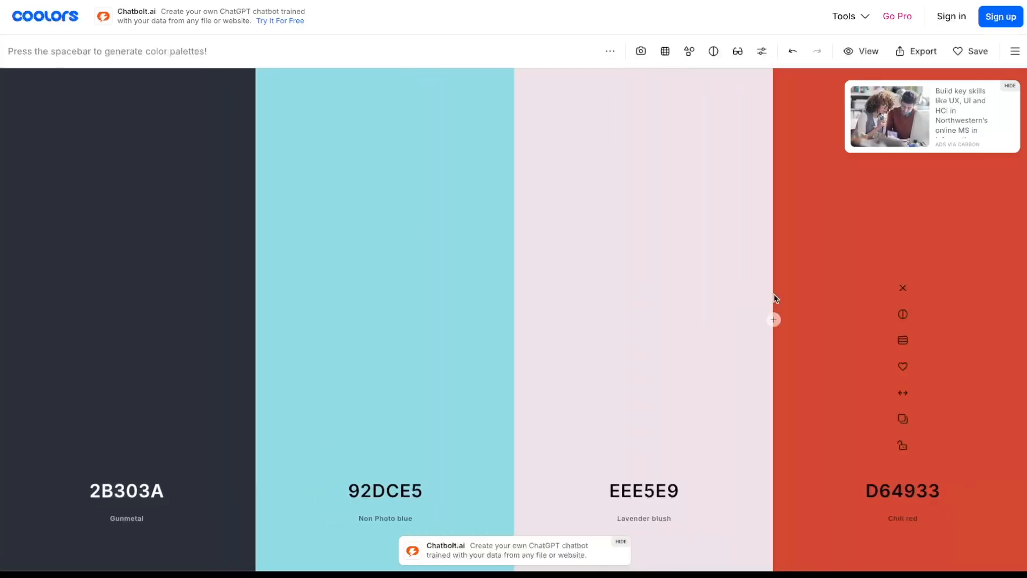
{"action": "left_click", "coordinate": [903, 288]}
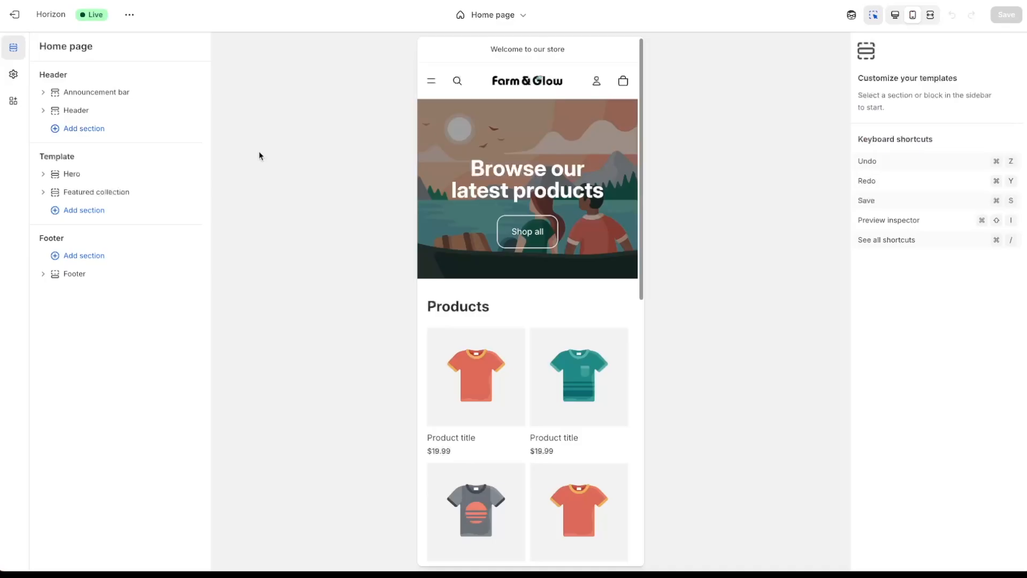
- Inspect the Scheme 1 colours under Colors in theme settings, then collapse the Colors group
{"action": "left_click", "coordinate": [14, 74]}
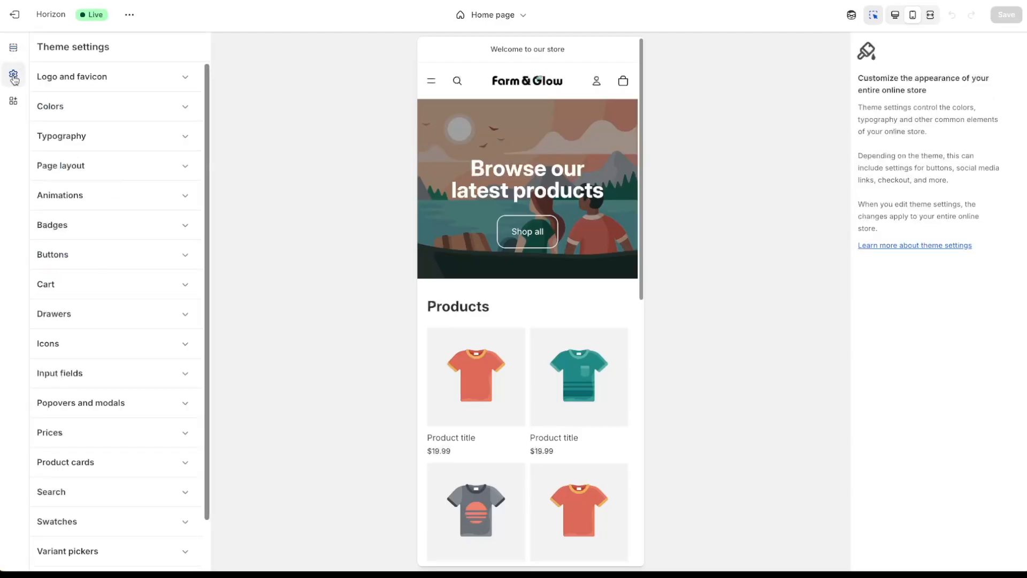
{"action": "left_click", "coordinate": [80, 111]}
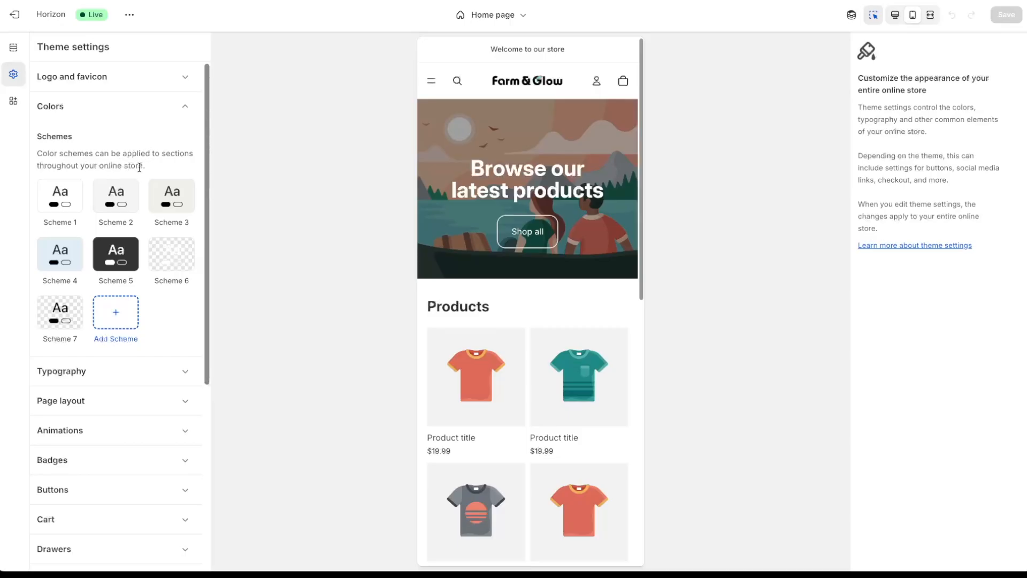
{"action": "left_click", "coordinate": [77, 202]}
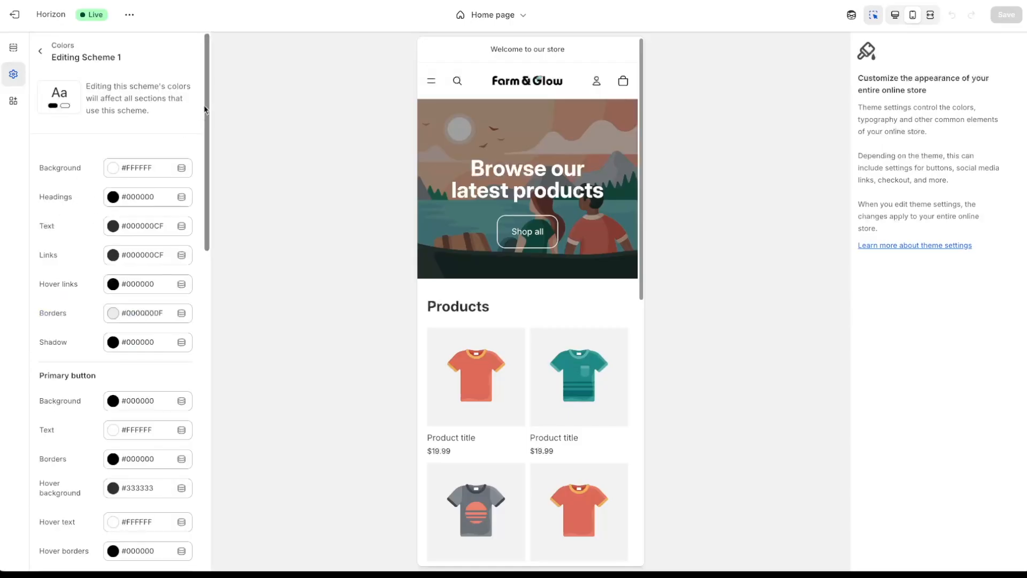
{"action": "mouse_move", "coordinate": [207, 103]}
{"action": "left_mouse_down"}
{"action": "mouse_move", "coordinate": [205, 155]}
{"action": "mouse_move", "coordinate": [207, 92]}
{"action": "left_mouse_up"}
{"action": "left_click", "coordinate": [40, 51]}
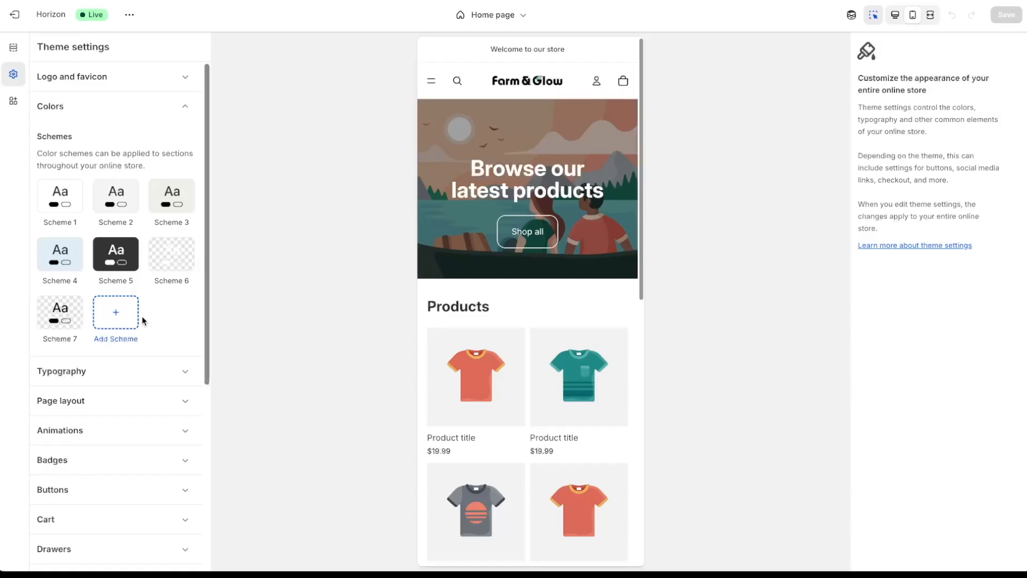
{"action": "left_click", "coordinate": [189, 111]}
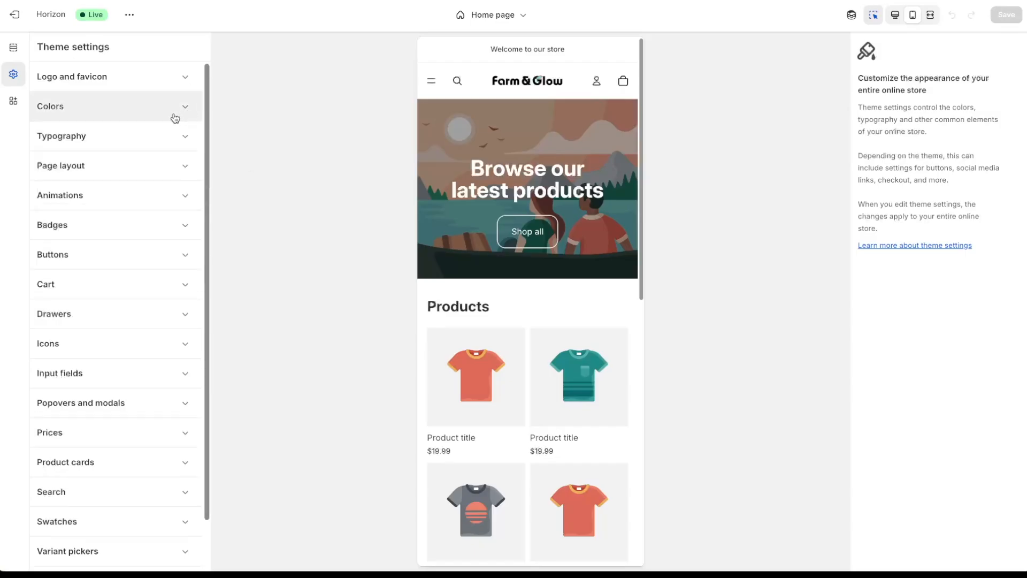
- Look through the Typography settings, collapse them, and go back to the Home page sections
{"action": "left_click", "coordinate": [172, 142]}
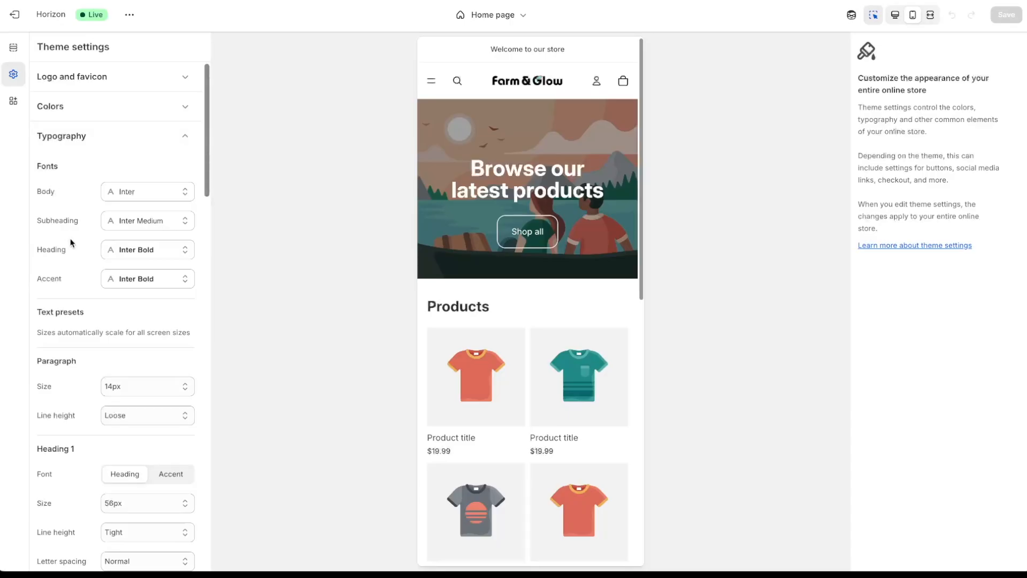
{"action": "scroll", "coordinate": [205, 144], "scroll_direction": "down", "scroll_amount": 2}
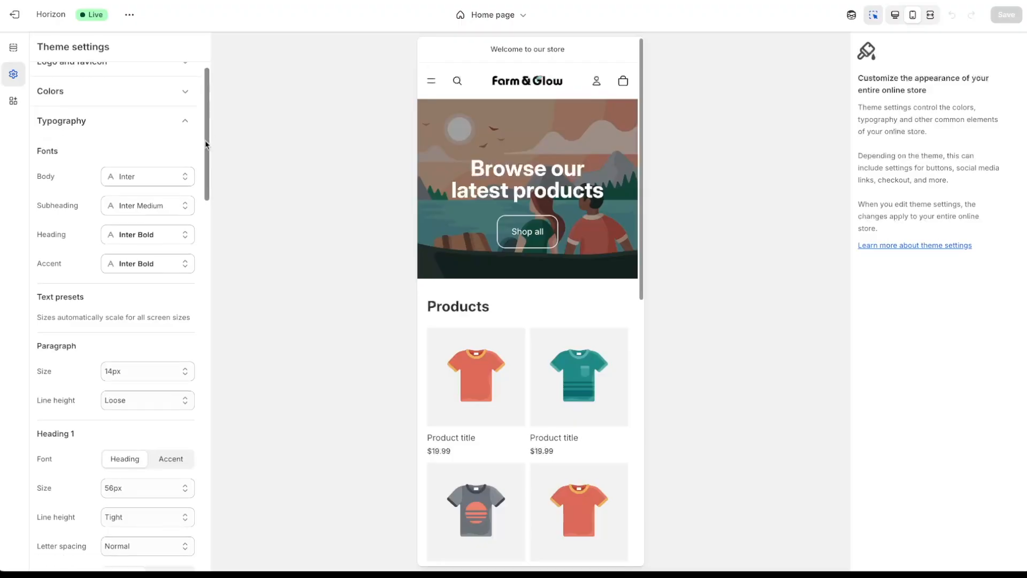
{"action": "left_click_drag", "start_coordinate": [205, 144], "coordinate": [223, 122]}
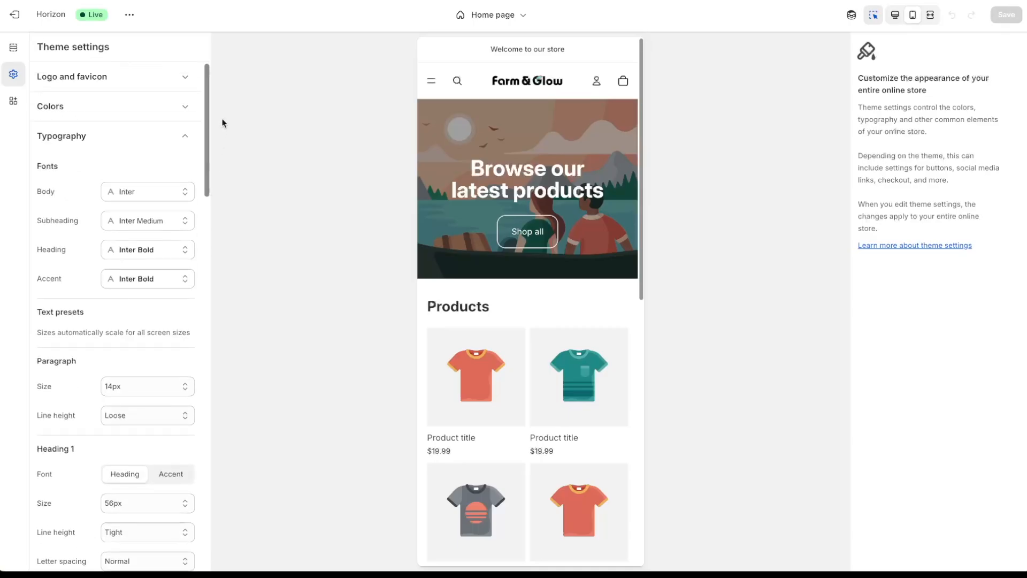
{"action": "left_click", "coordinate": [187, 138]}
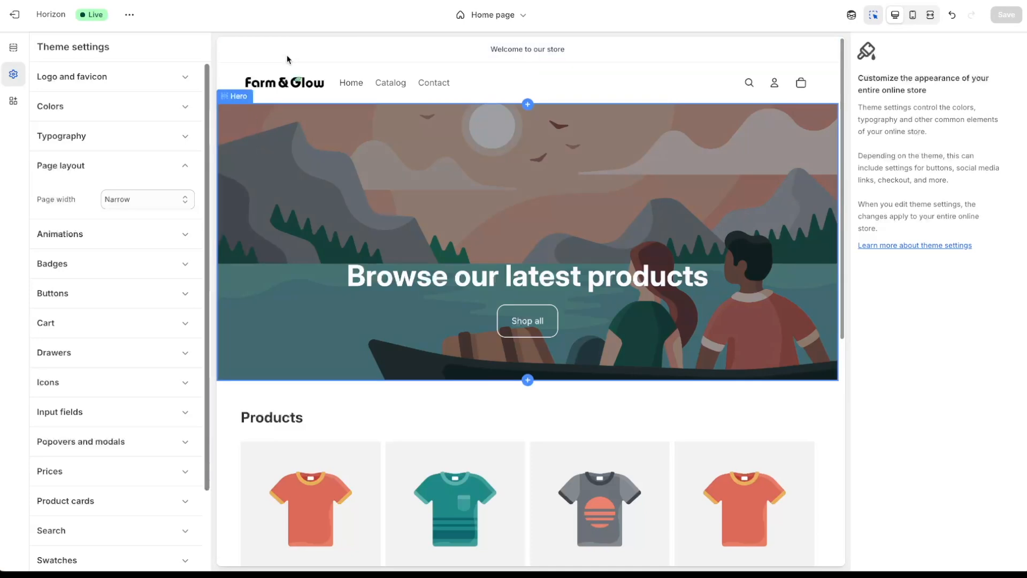
{"action": "left_click", "coordinate": [13, 48]}
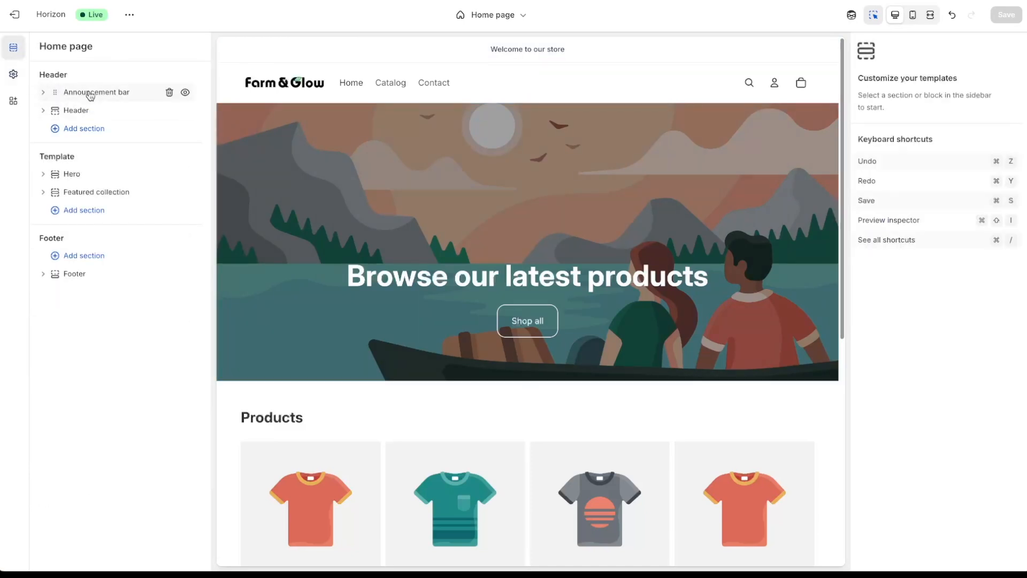
- Replace the announcement text with 'FREE 2-DAY FEDEX SHIPPING ON ORDERS OVER $50'
{"action": "left_click", "coordinate": [125, 95]}
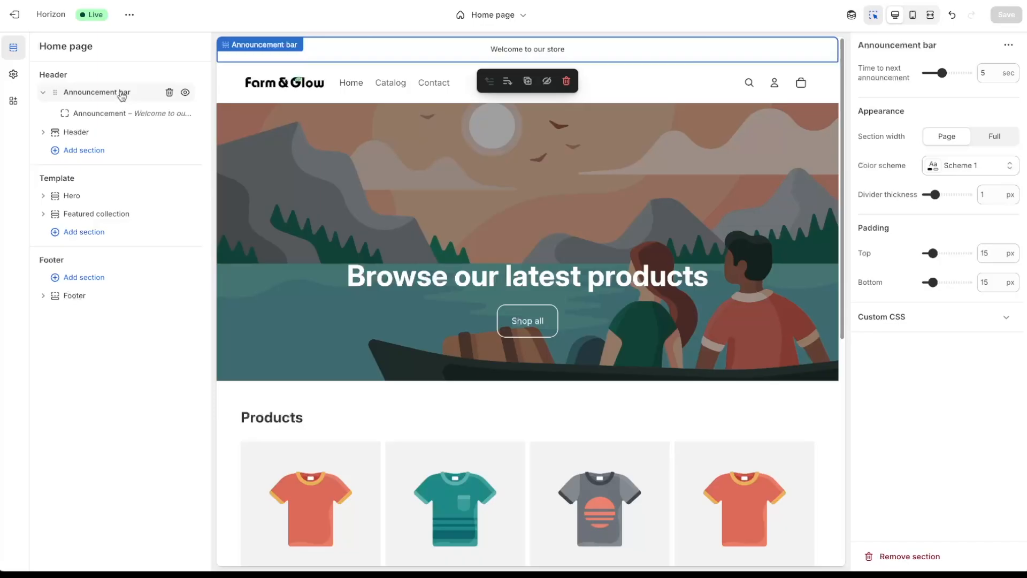
{"action": "left_click", "coordinate": [124, 119]}
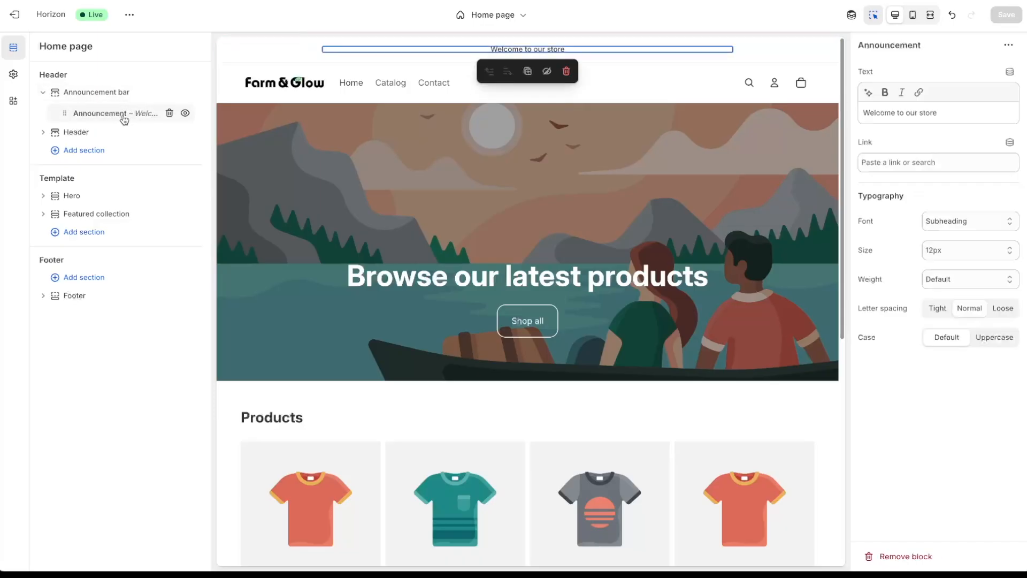
{"action": "left_click", "coordinate": [968, 114]}
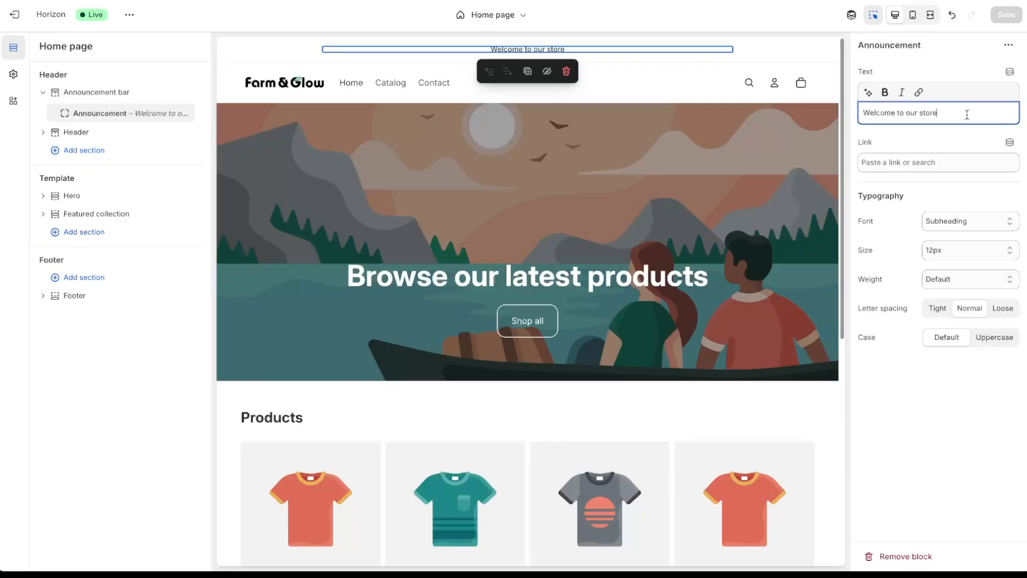
{"action": "left_click_drag", "start_coordinate": [967, 114], "coordinate": [870, 109]}
{"action": "type", "text": "FREE 2-DAY FEDEX SHIPPING ON ORDERS OVER $50"}
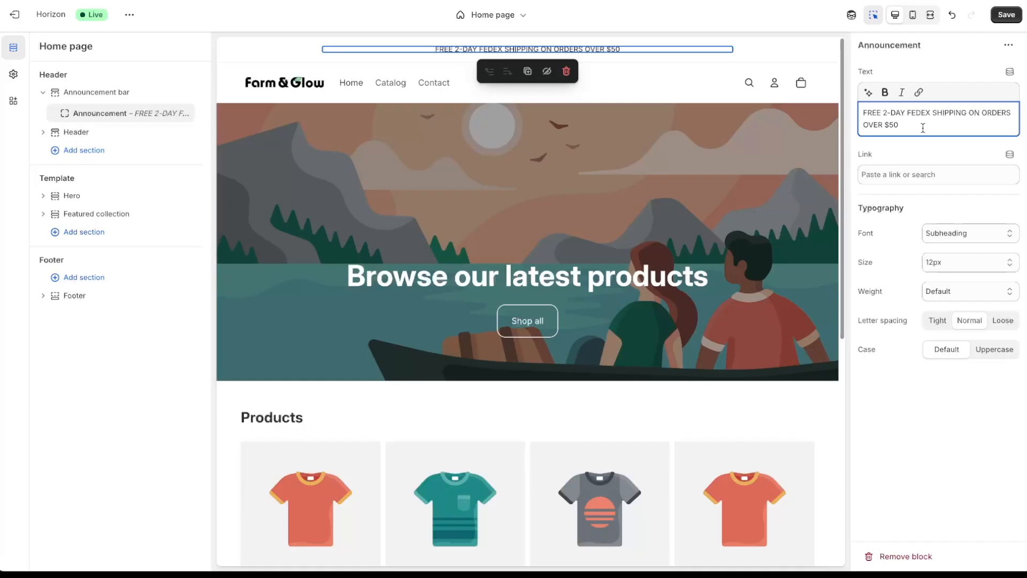
- Style the announcement text at 14px with looser letter spacing and all uppercase
{"action": "left_click", "coordinate": [910, 16]}
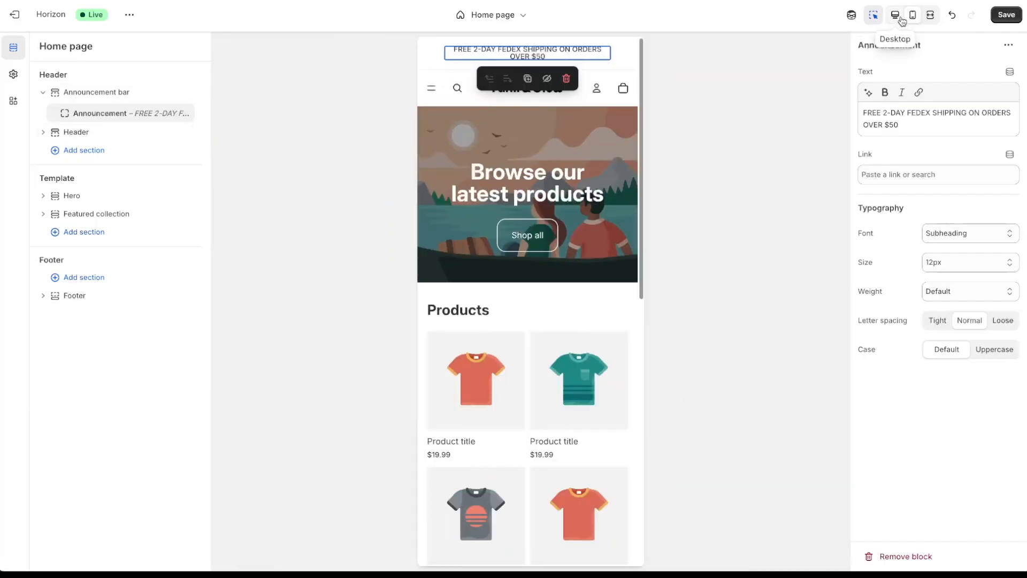
{"action": "left_click", "coordinate": [895, 16]}
{"action": "left_click", "coordinate": [955, 262]}
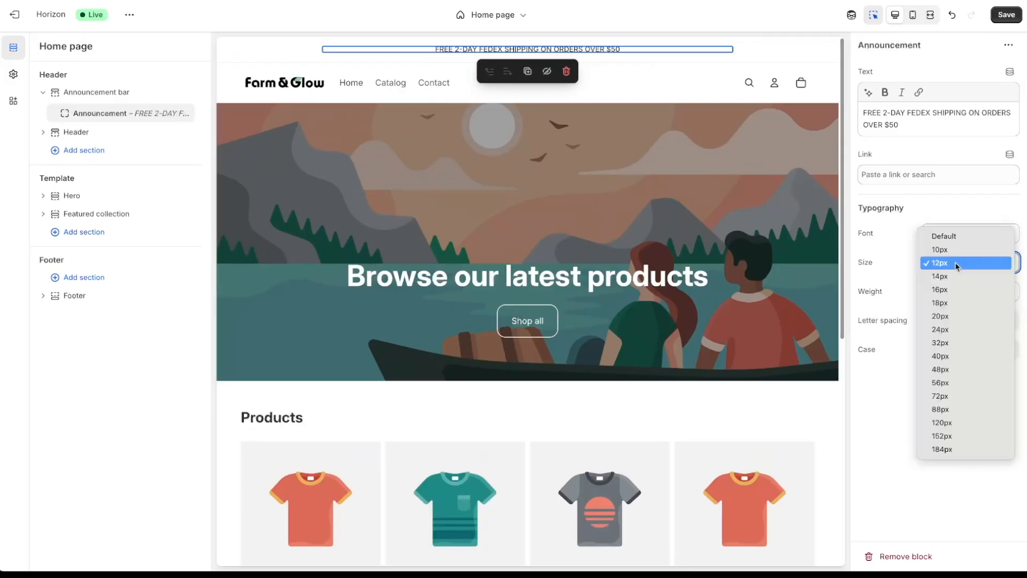
{"action": "left_click", "coordinate": [958, 275]}
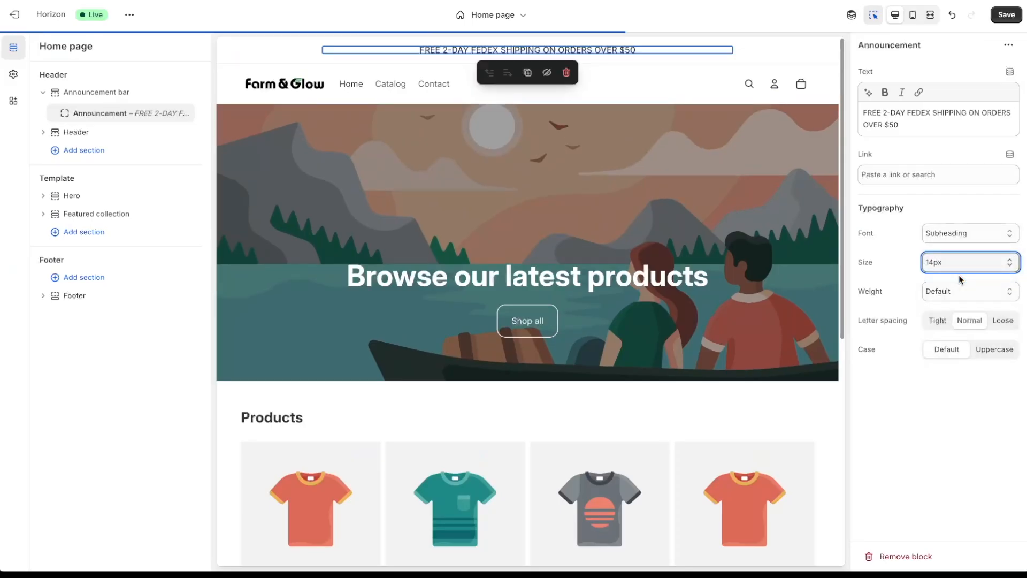
{"action": "left_click", "coordinate": [913, 14]}
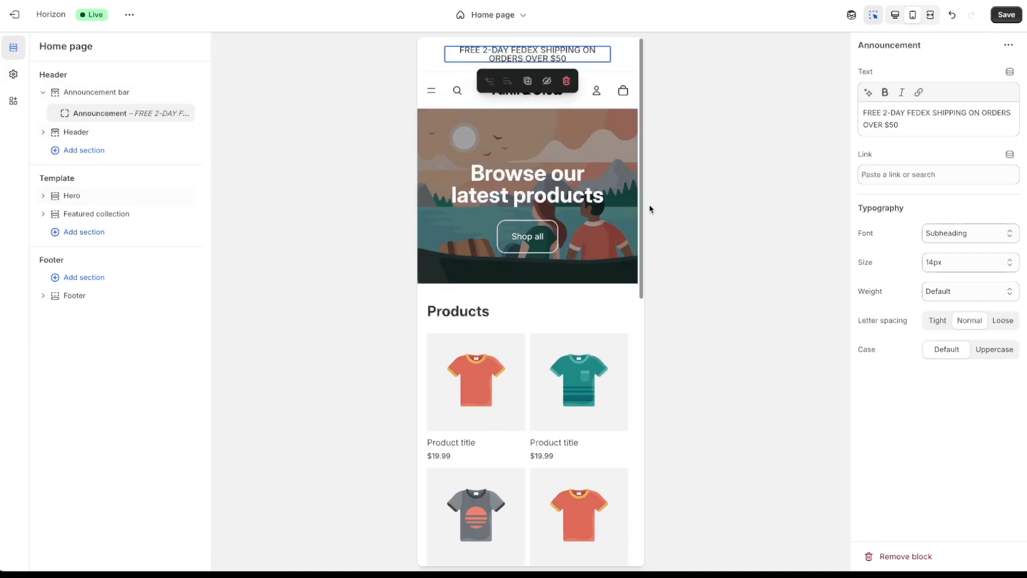
{"action": "left_click", "coordinate": [1002, 323]}
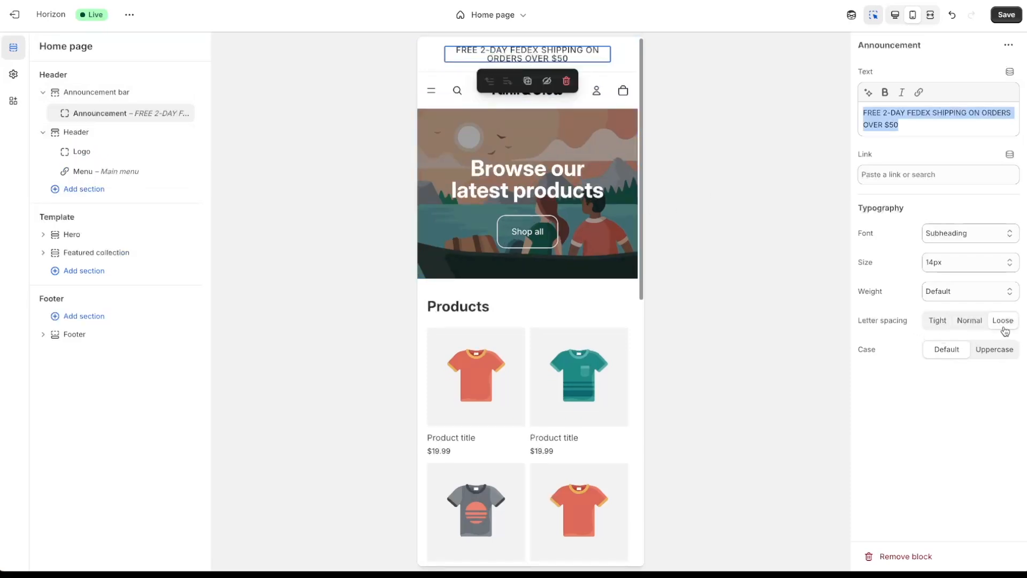
{"action": "left_click", "coordinate": [994, 354]}
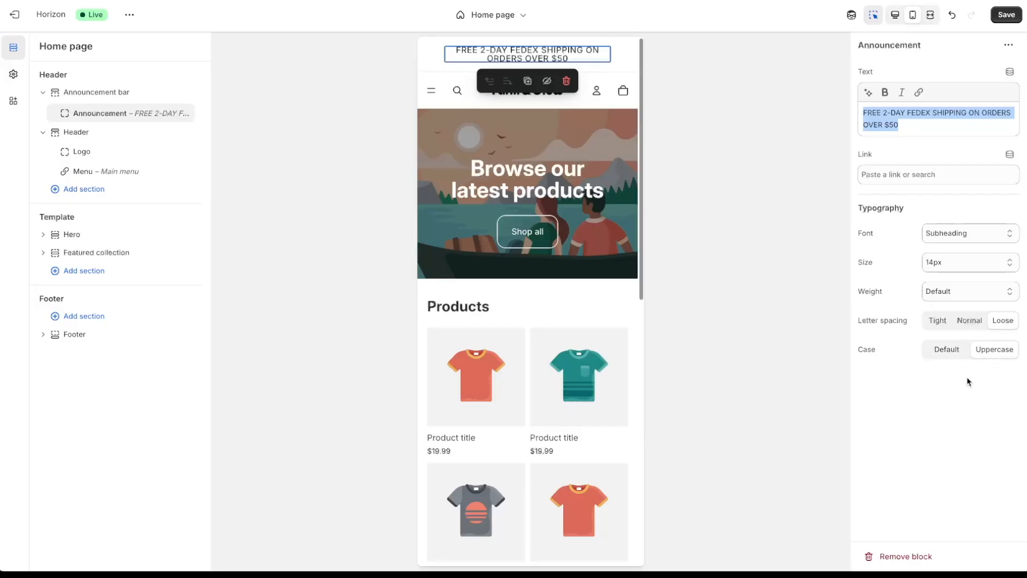
- Apply the dark Scheme 5 colour scheme to the announcement bar, save, and preview at desktop width
{"action": "left_click", "coordinate": [629, 56]}
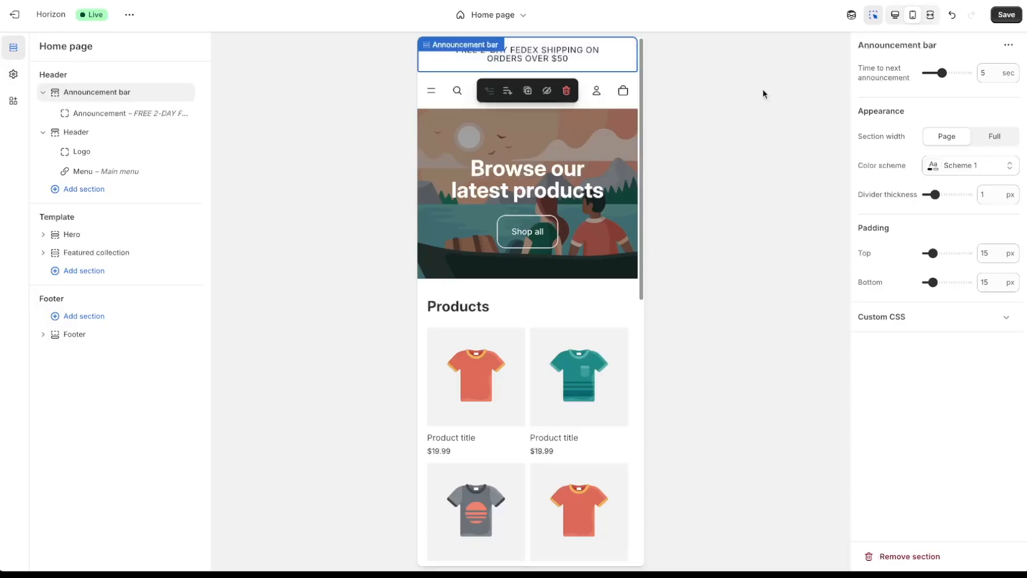
{"action": "left_click", "coordinate": [1007, 16]}
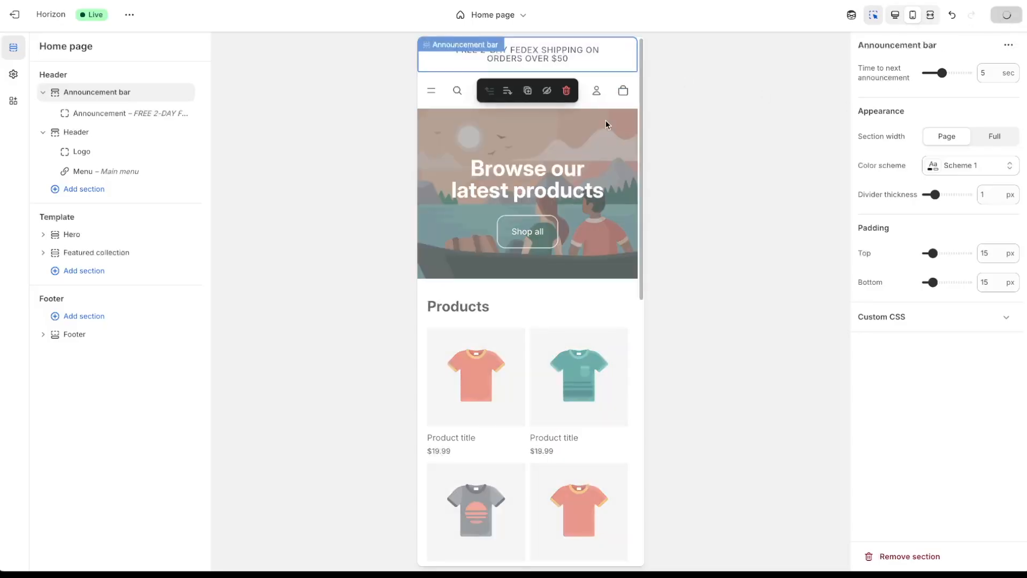
{"action": "left_click", "coordinate": [968, 168]}
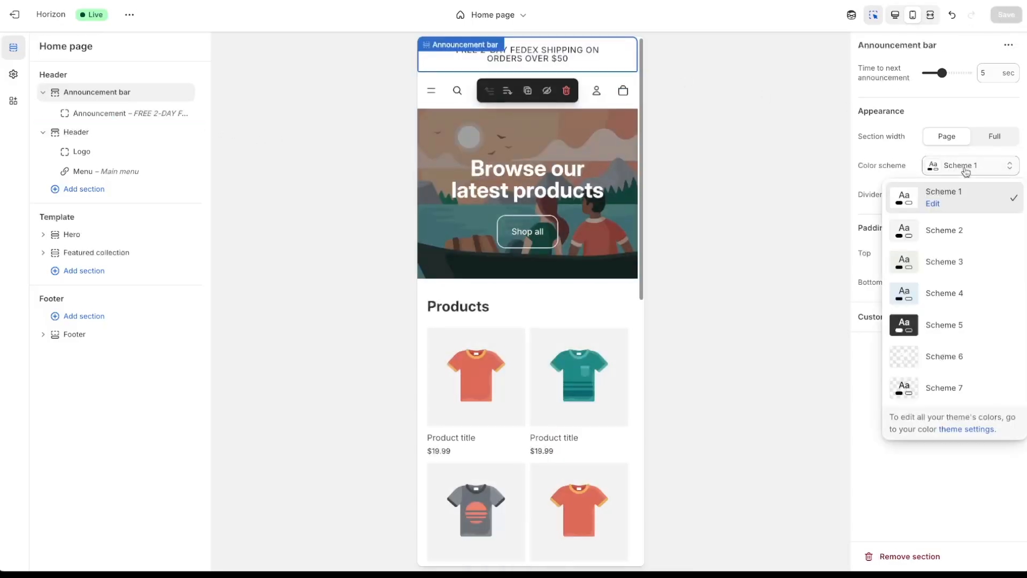
{"action": "left_click", "coordinate": [969, 329]}
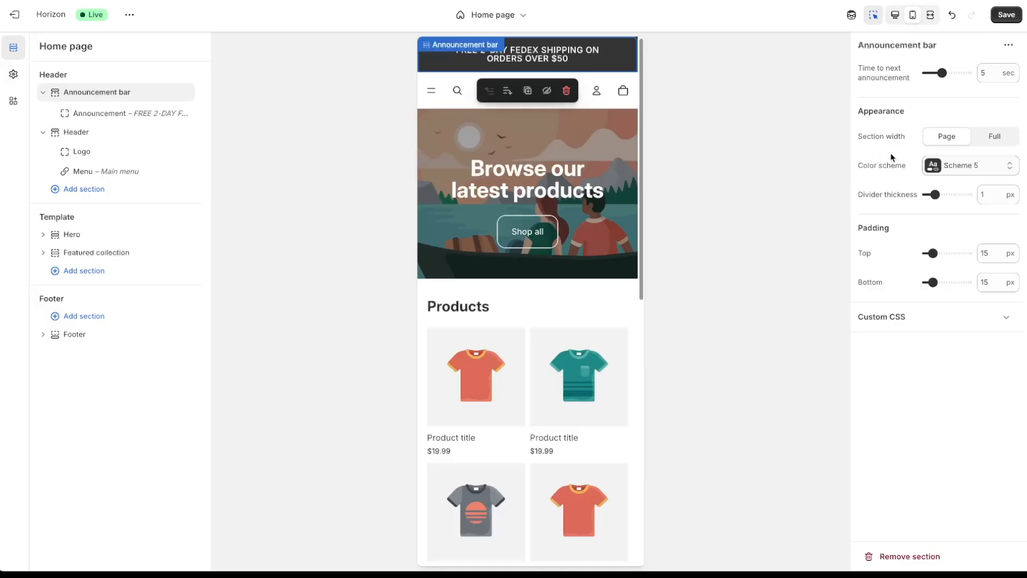
{"action": "left_click", "coordinate": [1006, 16]}
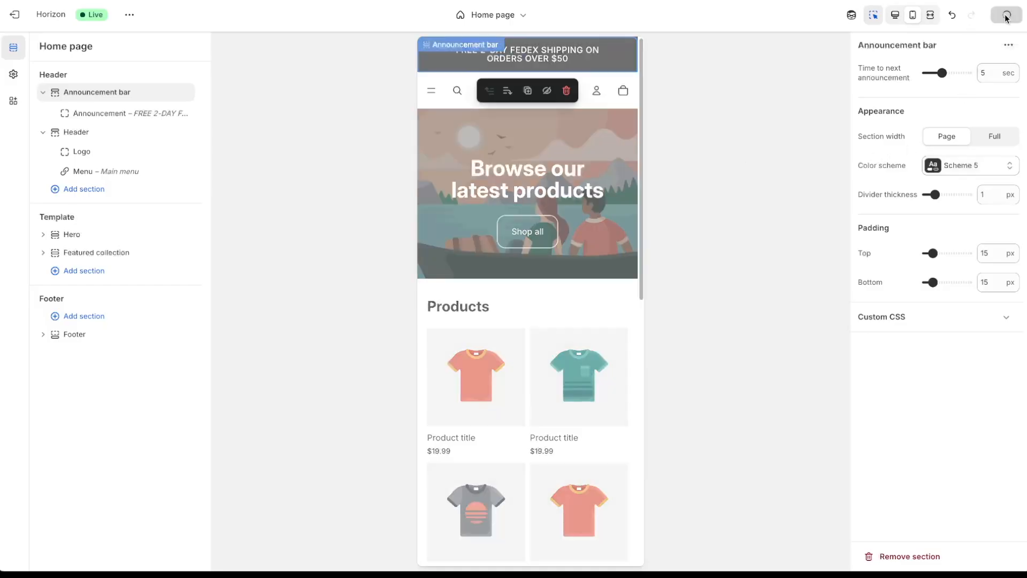
{"action": "left_click", "coordinate": [896, 17]}
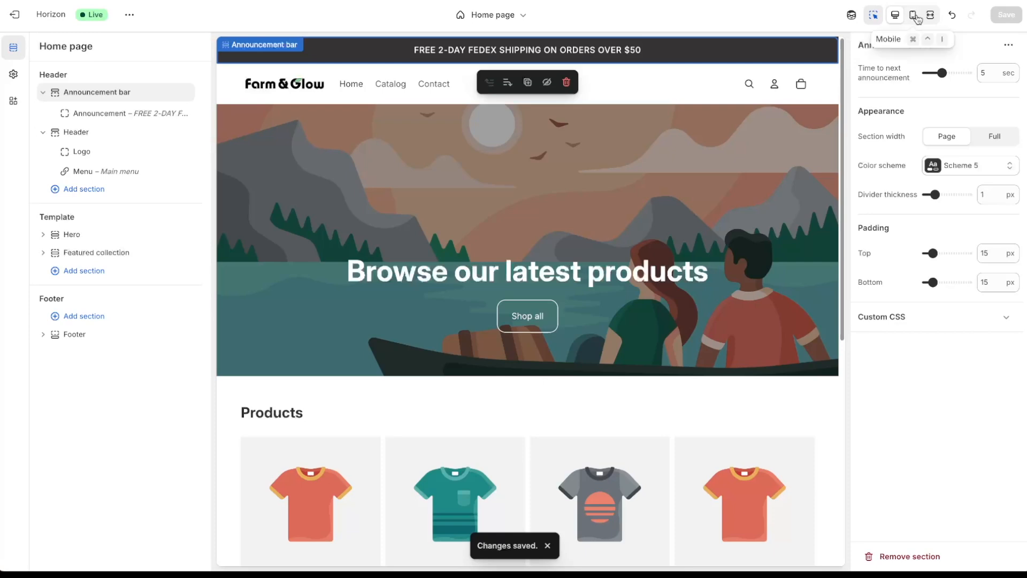
{"action": "left_click", "coordinate": [913, 16]}
{"action": "left_click", "coordinate": [901, 17]}
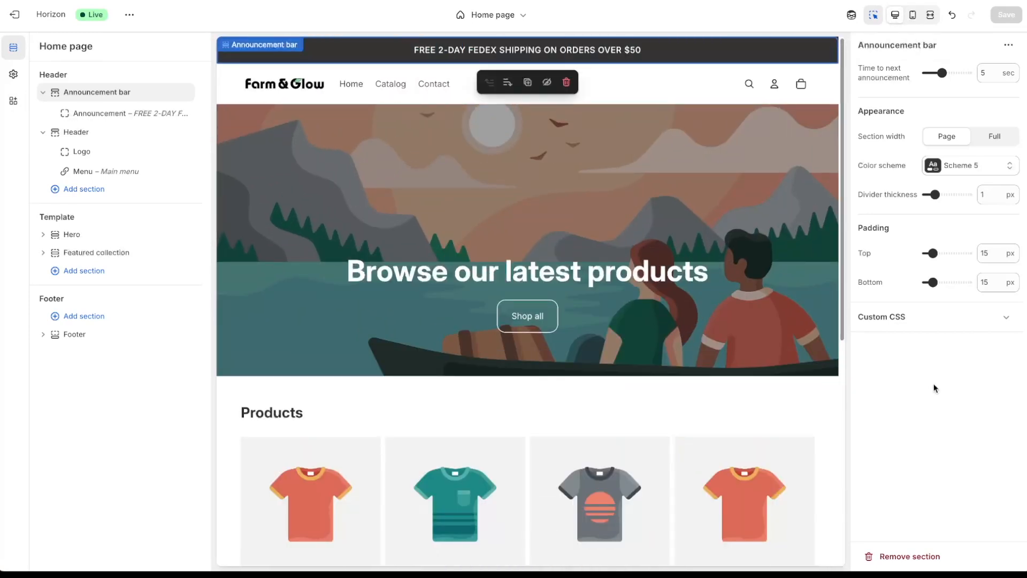
- Set the header's logo position to Center, with the menu on the left, and save the theme
{"action": "left_click", "coordinate": [92, 136]}
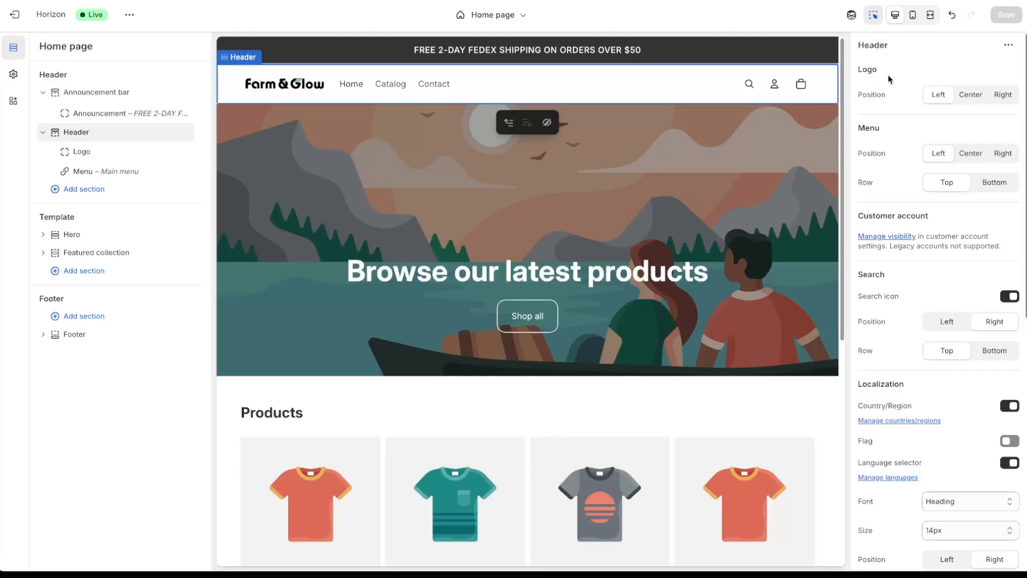
{"action": "left_click", "coordinate": [969, 100]}
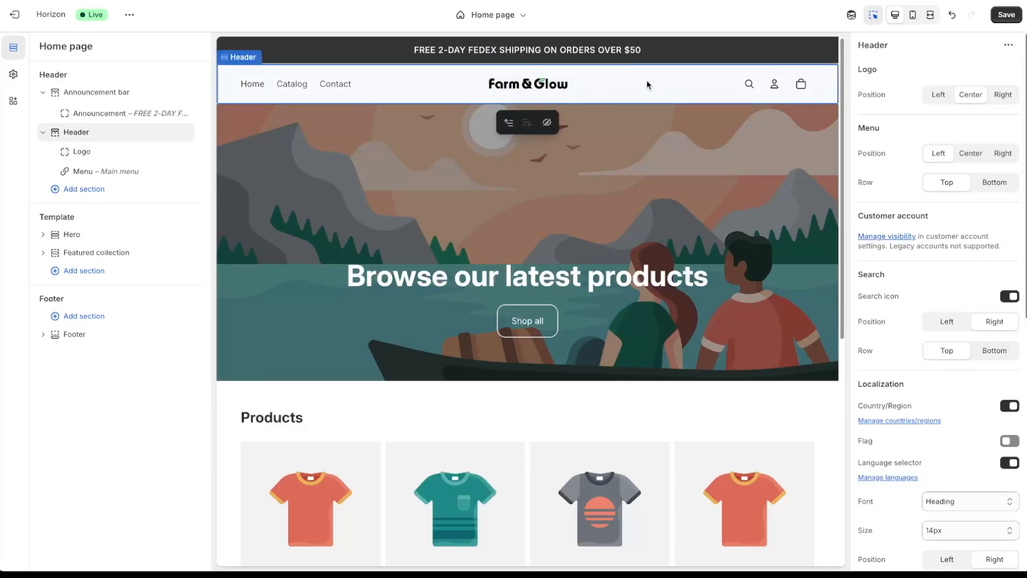
{"action": "left_click", "coordinate": [1009, 15]}
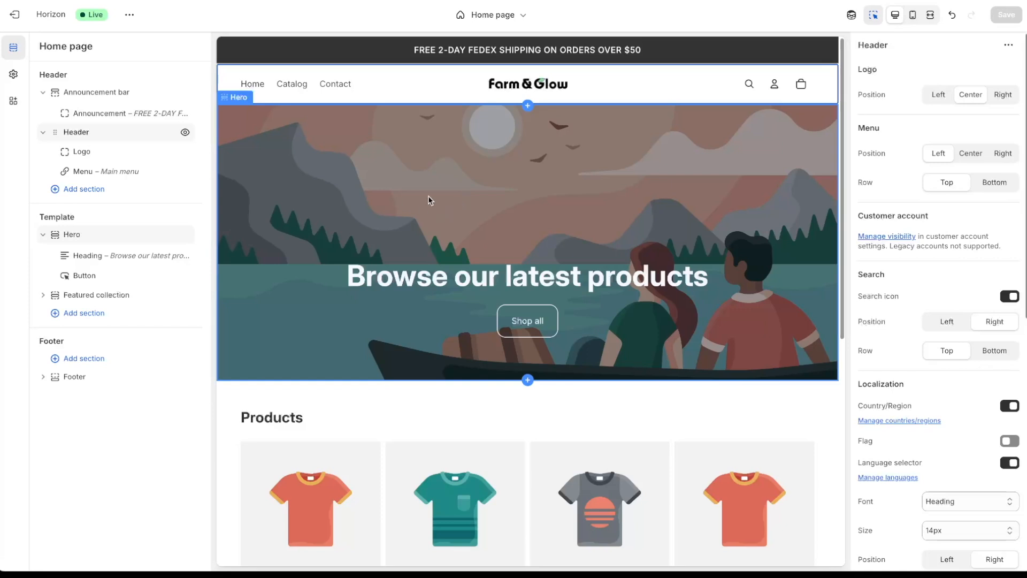
- Upload homepage banner image.png from the Shopify Example folder and set it as the Hero image
{"action": "left_click", "coordinate": [413, 189]}
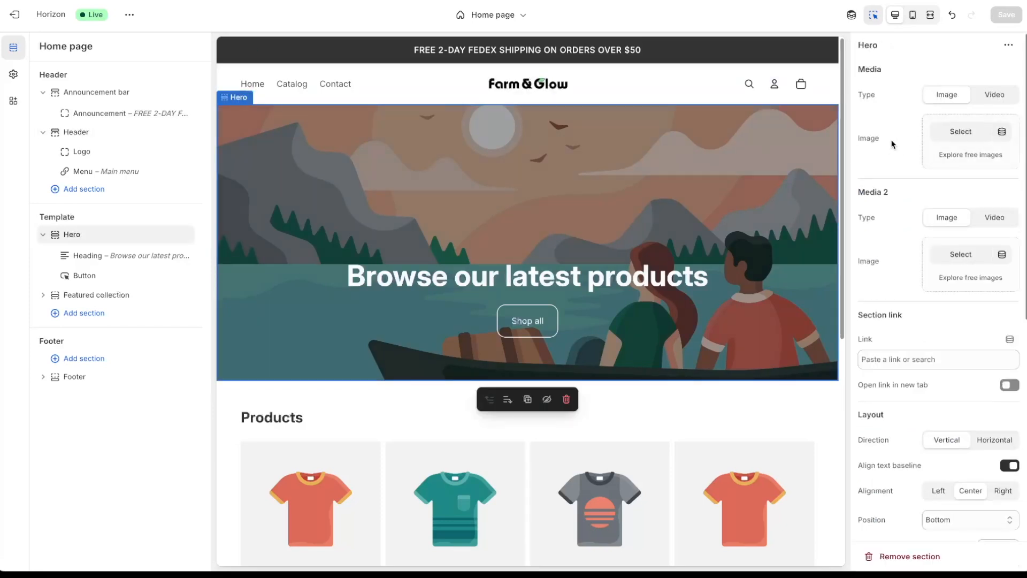
{"action": "left_click", "coordinate": [963, 133]}
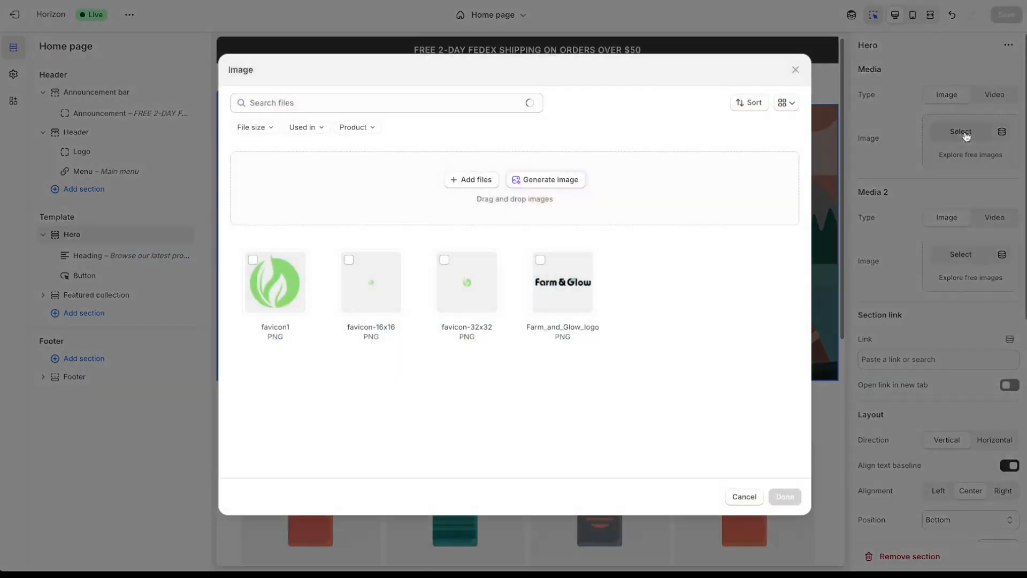
{"action": "left_click", "coordinate": [464, 185]}
{"action": "double_click", "coordinate": [316, 70]}
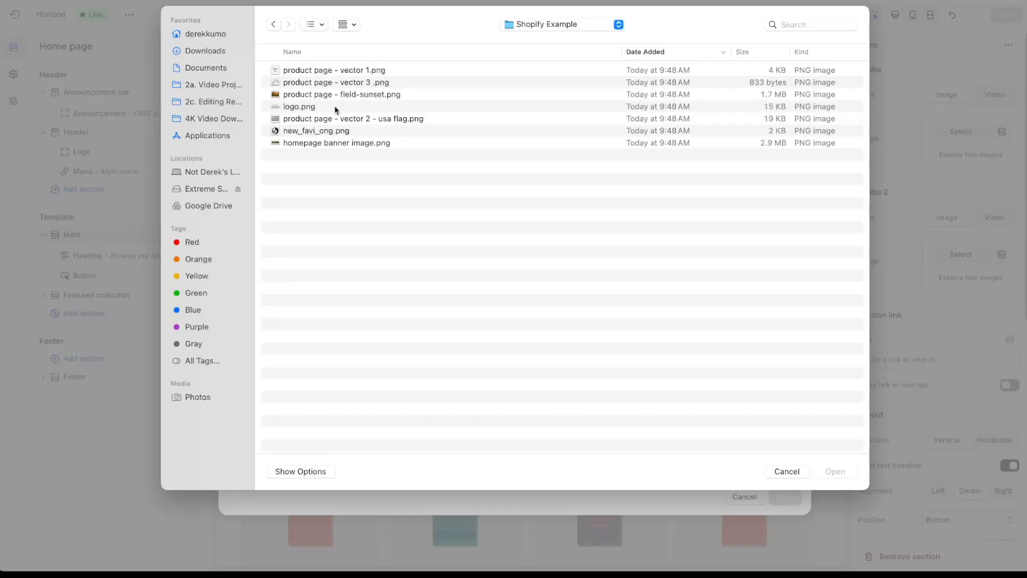
{"action": "left_click", "coordinate": [333, 144]}
{"action": "key", "text": "space"}
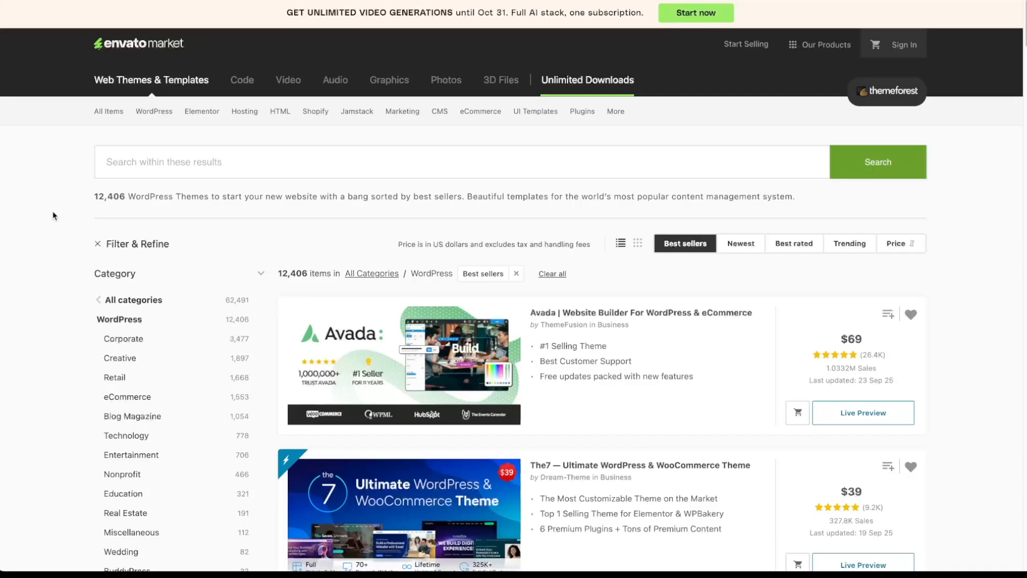
{"action": "left_click", "coordinate": [446, 81]}
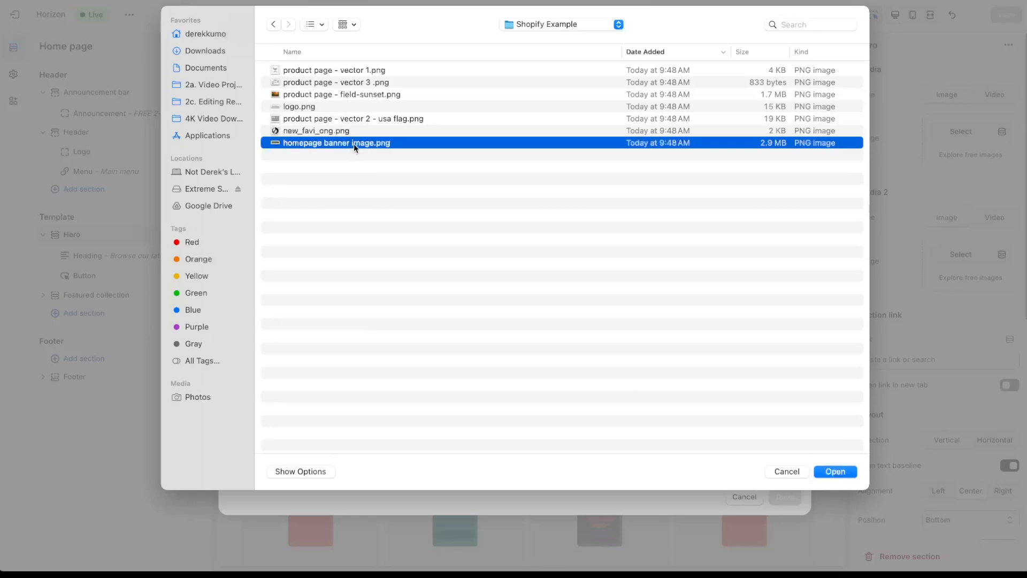
{"action": "left_click", "coordinate": [829, 471]}
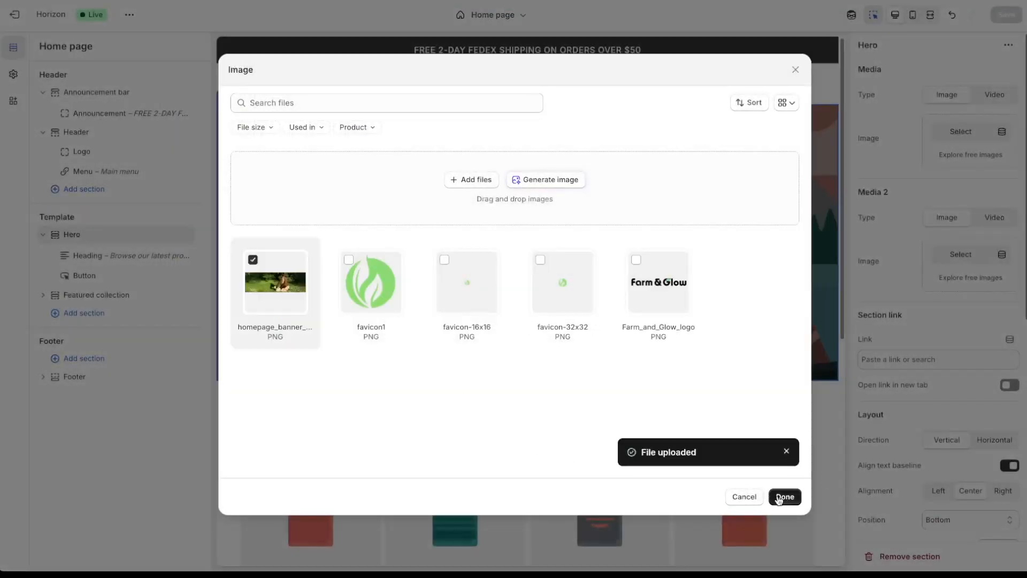
{"action": "left_click", "coordinate": [779, 500]}
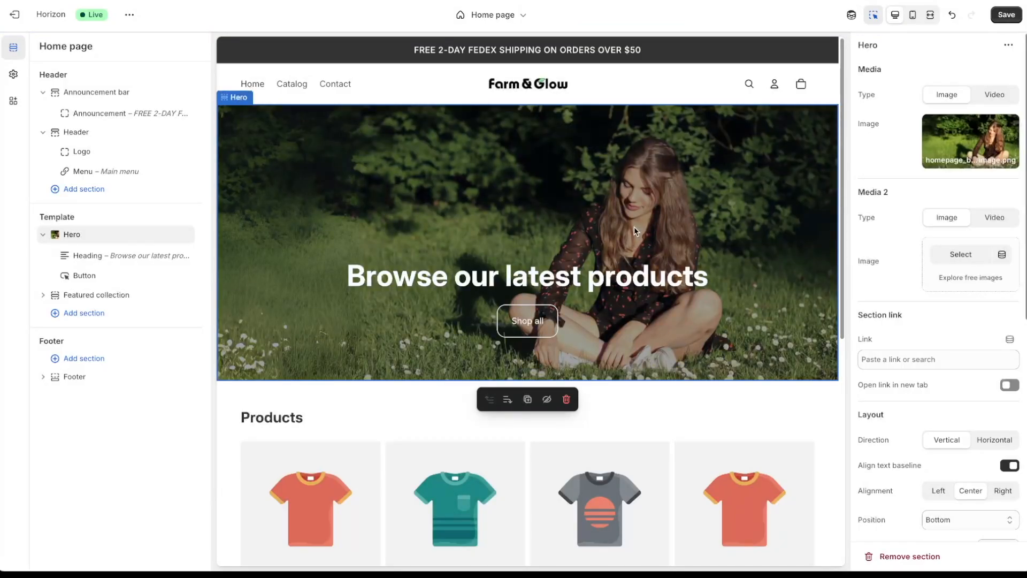
- In mobile preview, change the hero heading to 'Transform Your Skin Naturally', Fill width, Heading 3 preset
{"action": "left_click", "coordinate": [914, 17]}
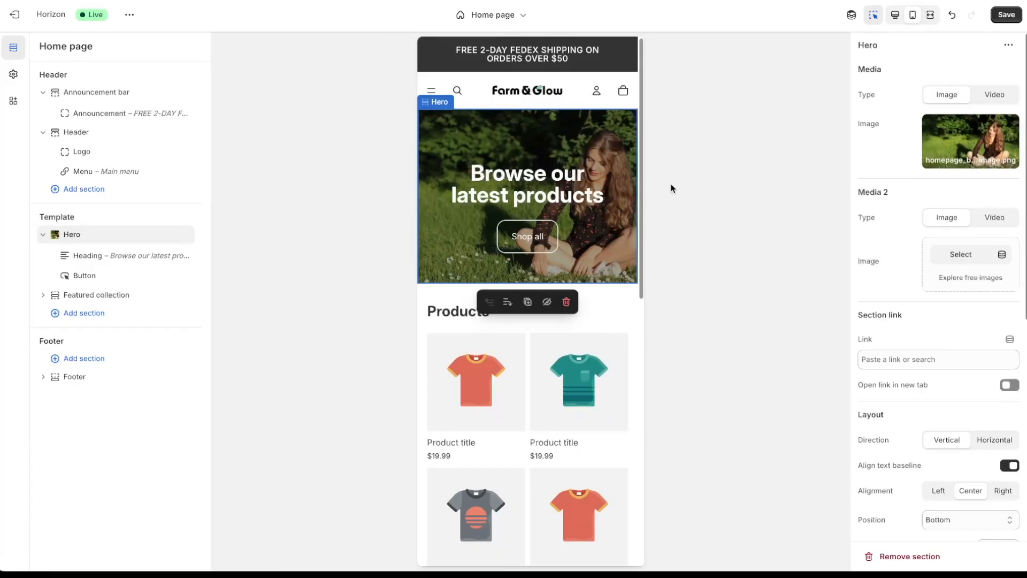
{"action": "left_click", "coordinate": [532, 190]}
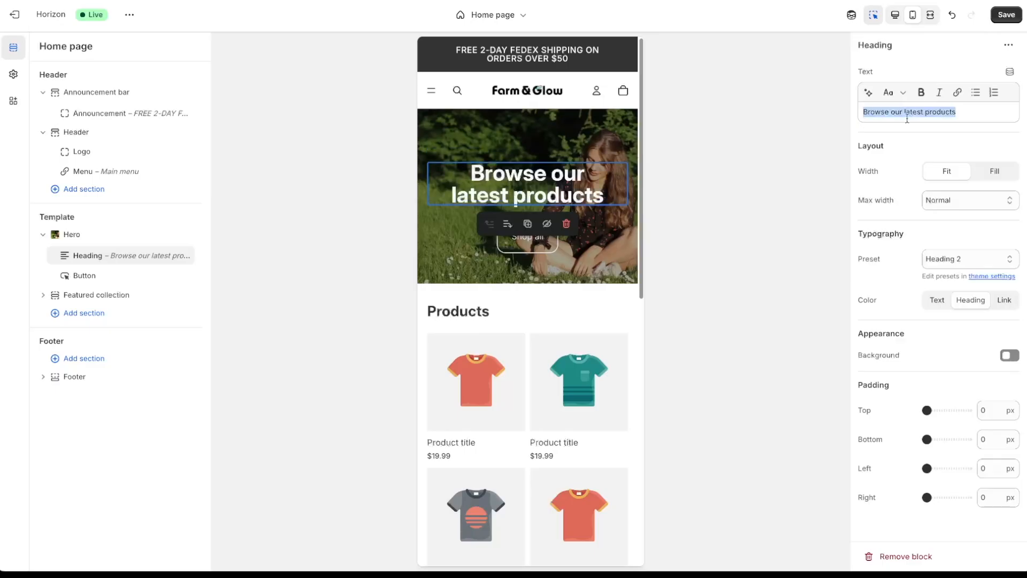
{"action": "type", "text": "Transform Your Skin Naturally"}
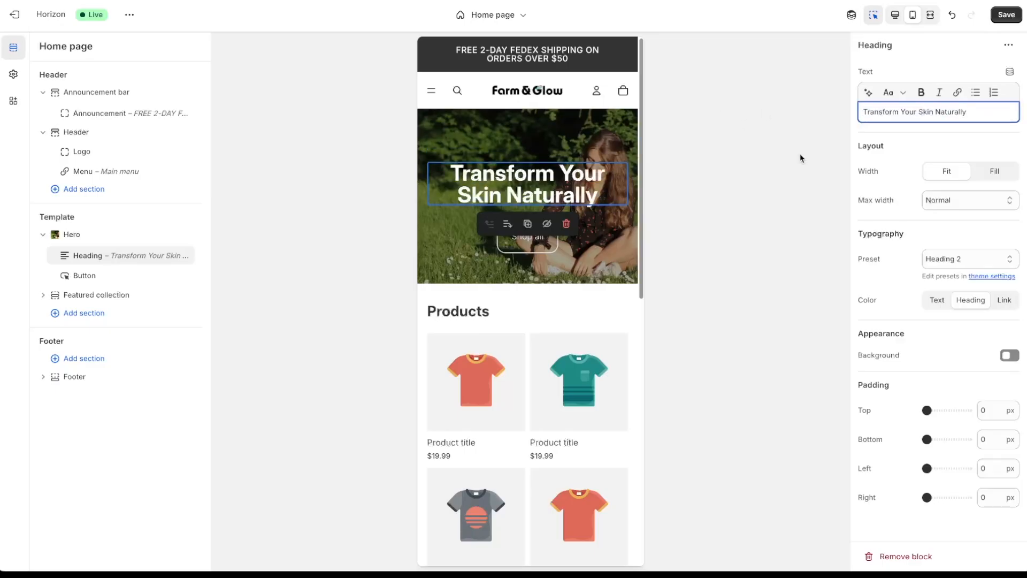
{"action": "left_click", "coordinate": [955, 207]}
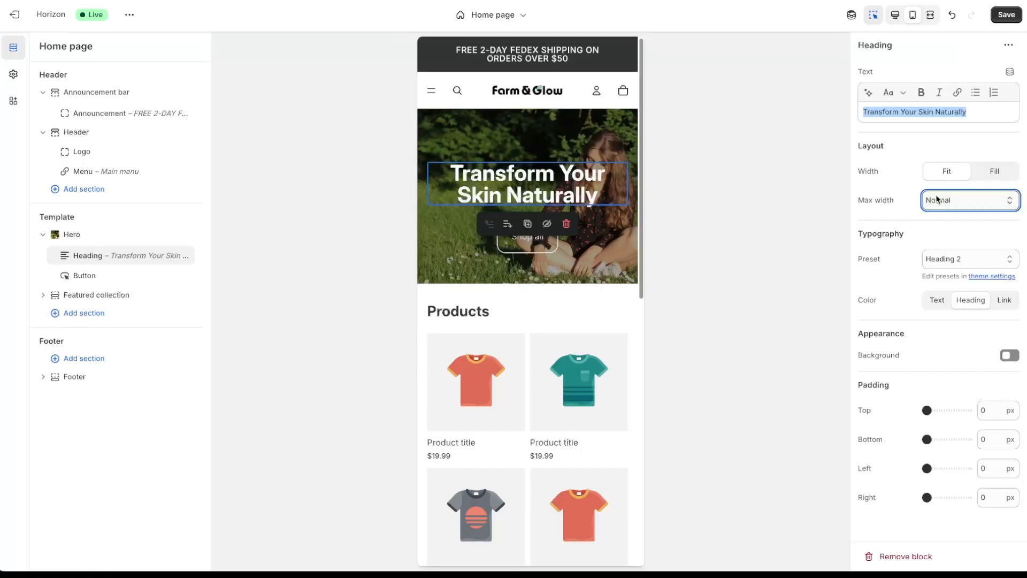
{"action": "left_click", "coordinate": [994, 173]}
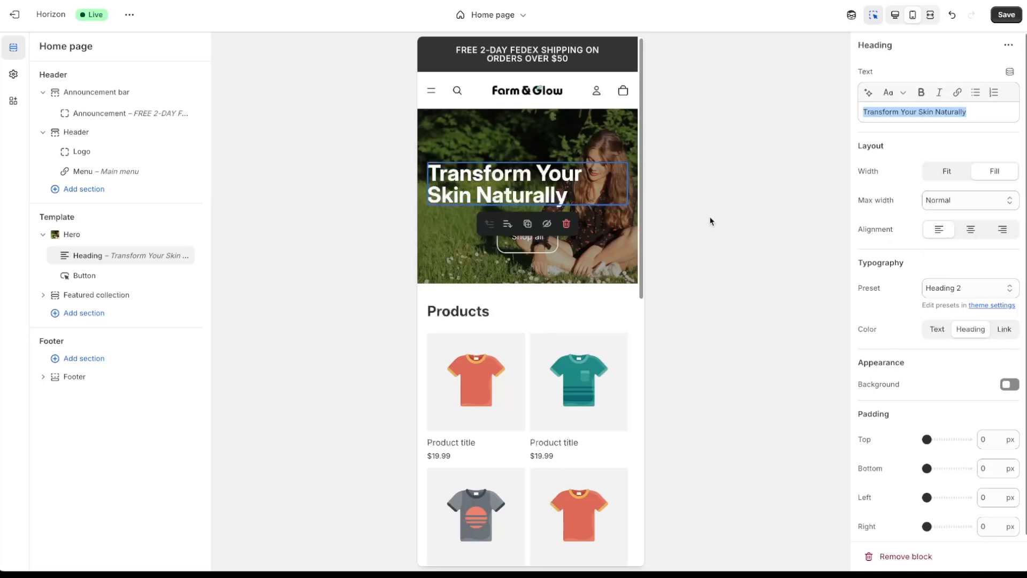
{"action": "left_click", "coordinate": [972, 292]}
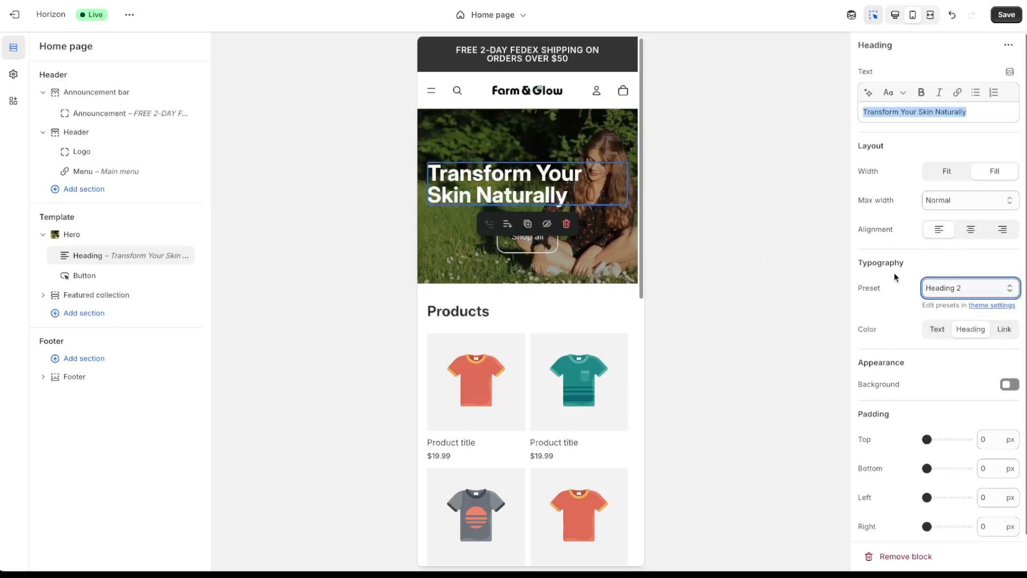
{"action": "left_click", "coordinate": [926, 289]}
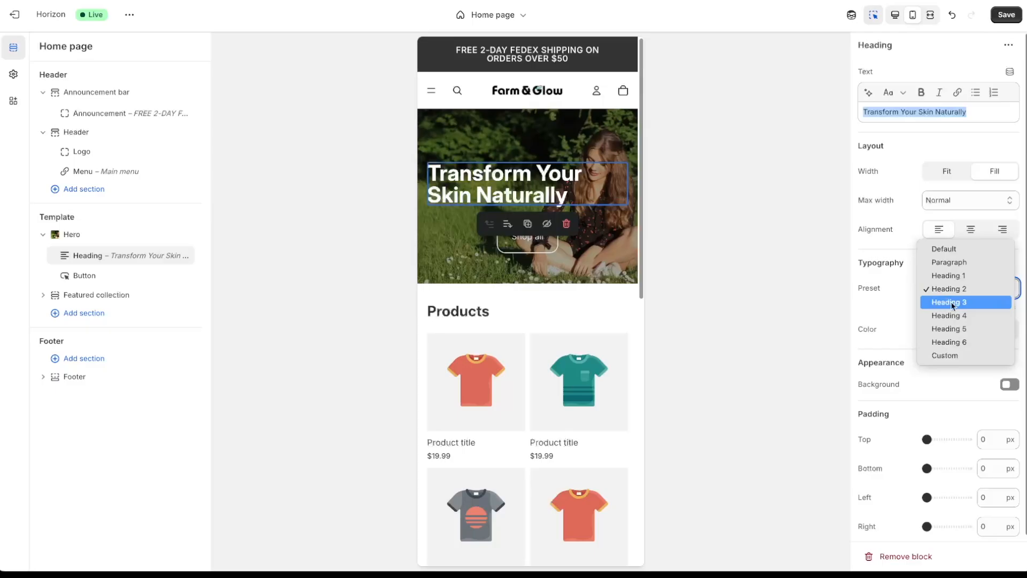
{"action": "left_click", "coordinate": [950, 302]}
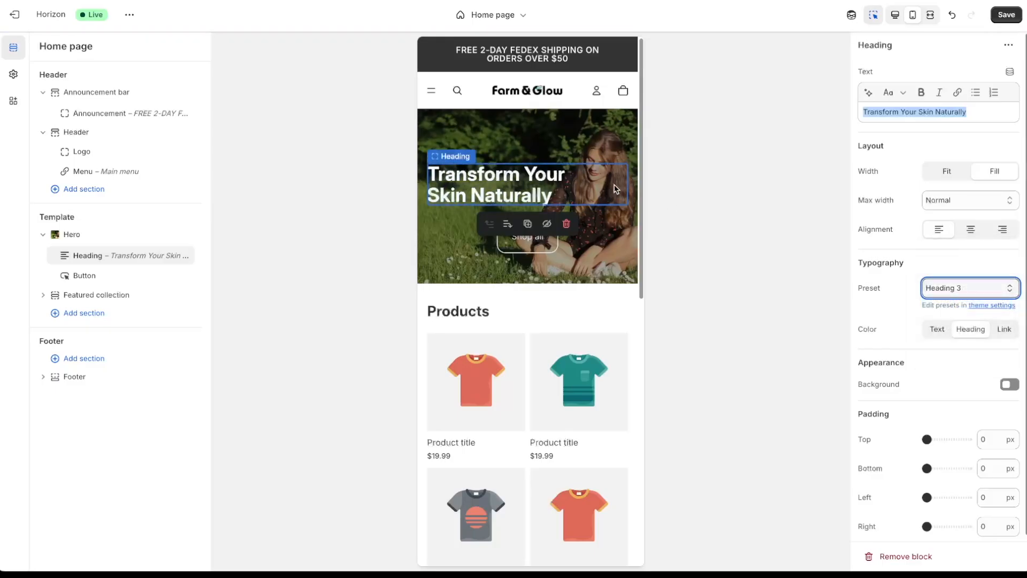
- Relabel the hero's Shop all button to 'SHOP NOW' and save the changes
{"action": "left_click", "coordinate": [676, 227]}
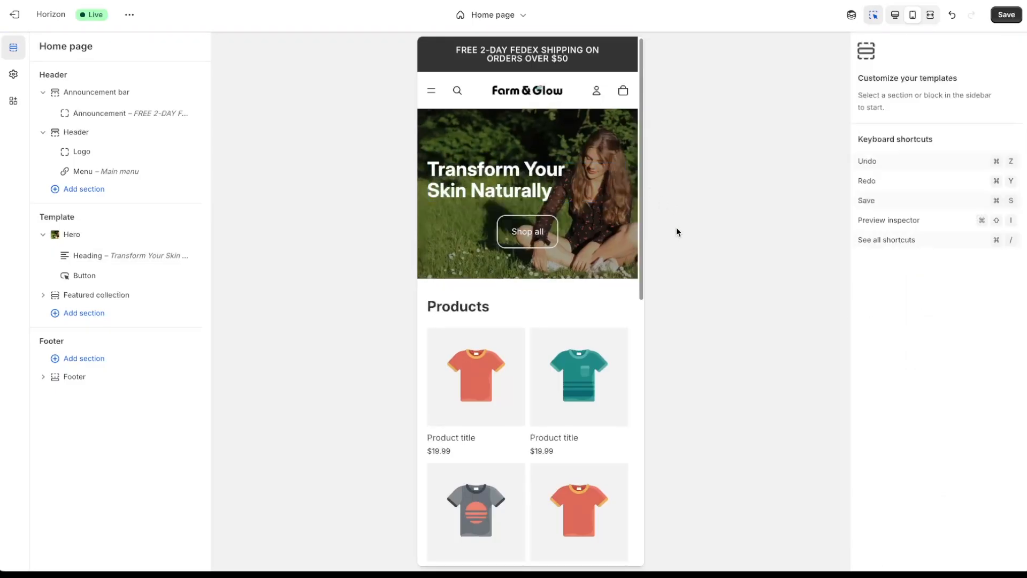
{"action": "left_click", "coordinate": [540, 233]}
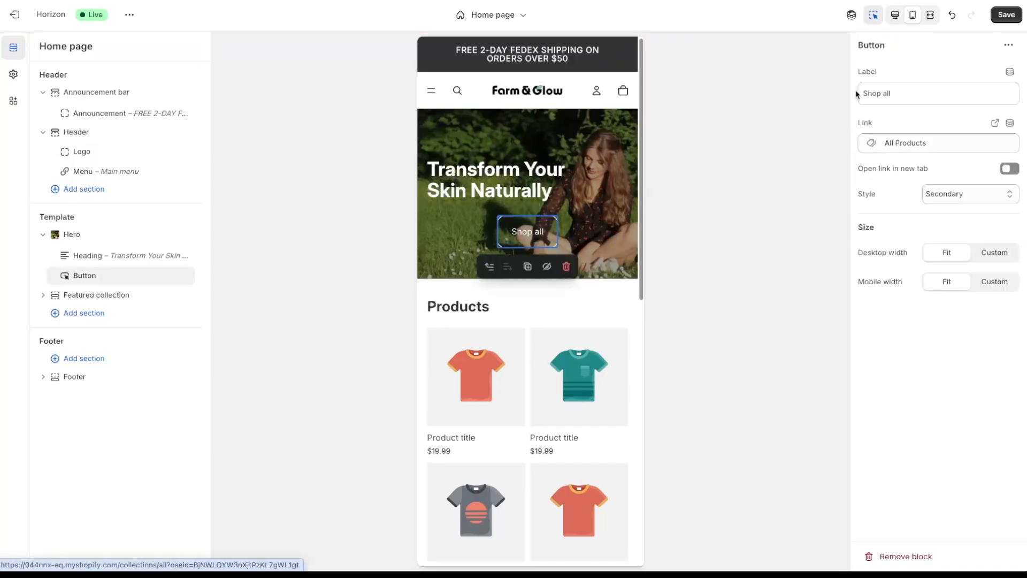
{"action": "left_click", "coordinate": [910, 91]}
{"action": "left_click_drag", "start_coordinate": [910, 92], "coordinate": [860, 92]}
{"action": "type", "text": "SHOP NOW"}
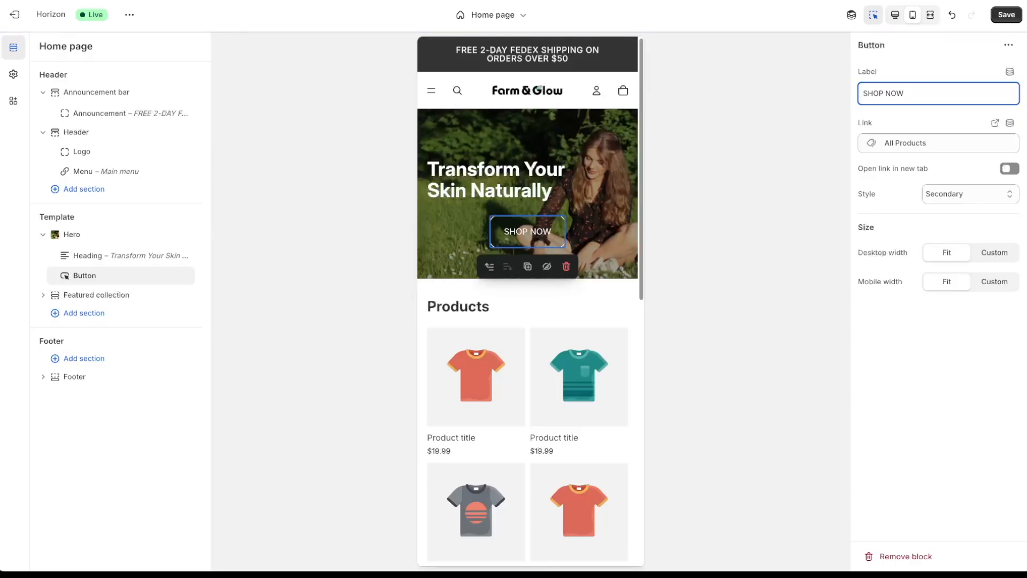
{"action": "left_click", "coordinate": [828, 209]}
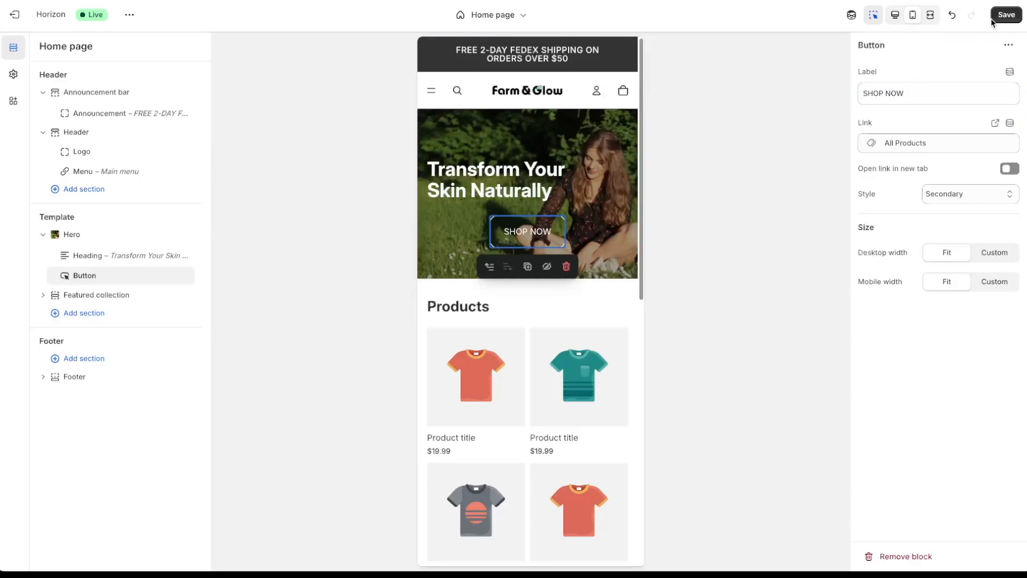
{"action": "left_click", "coordinate": [1005, 16]}
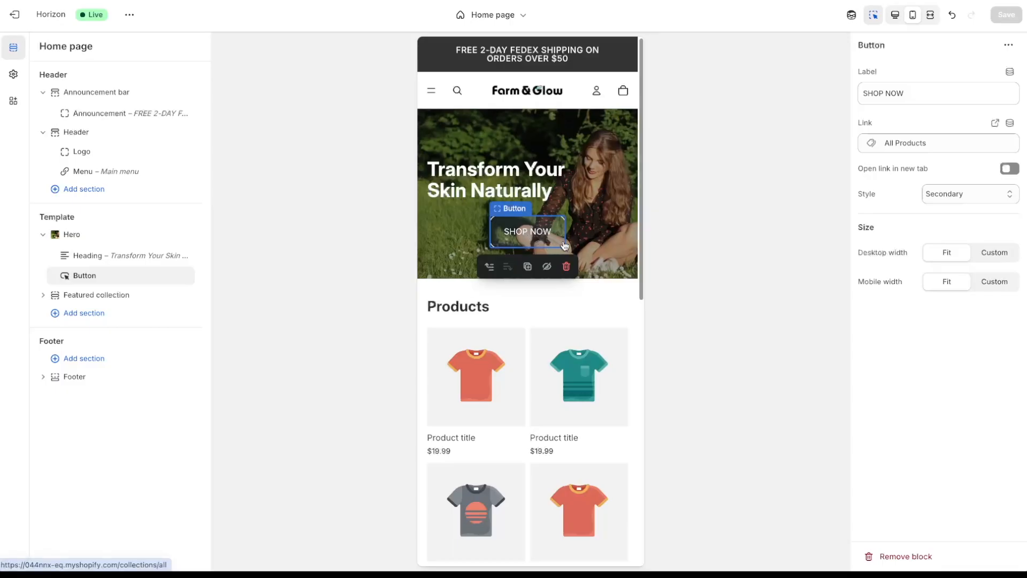
{"action": "left_click", "coordinate": [583, 139]}
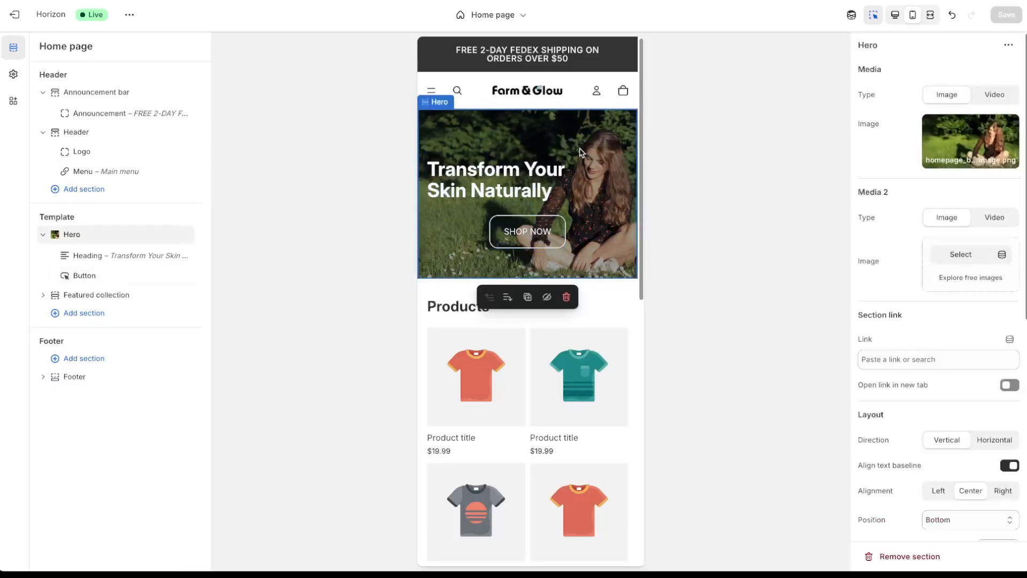
- Set Color Scheme 6's secondary button background to #195728
{"action": "scroll", "coordinate": [943, 227], "scroll_direction": "down", "scroll_amount": 6}
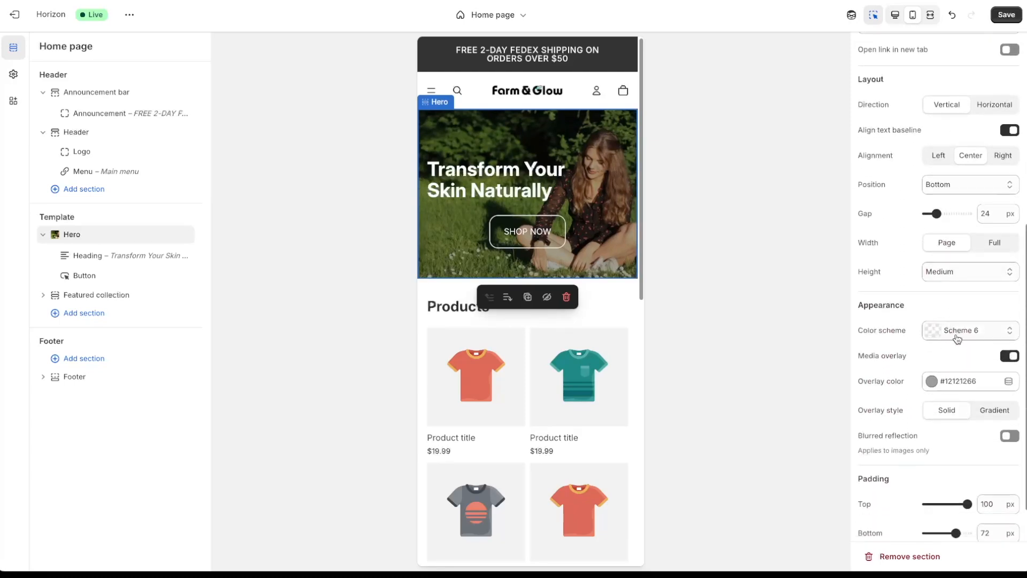
{"action": "left_click", "coordinate": [13, 74]}
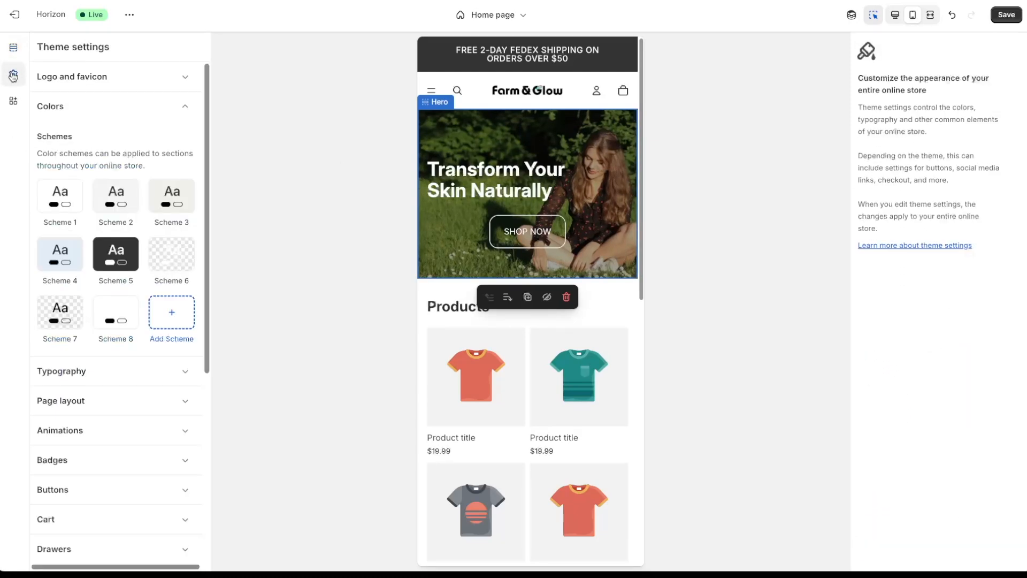
{"action": "left_click", "coordinate": [172, 260]}
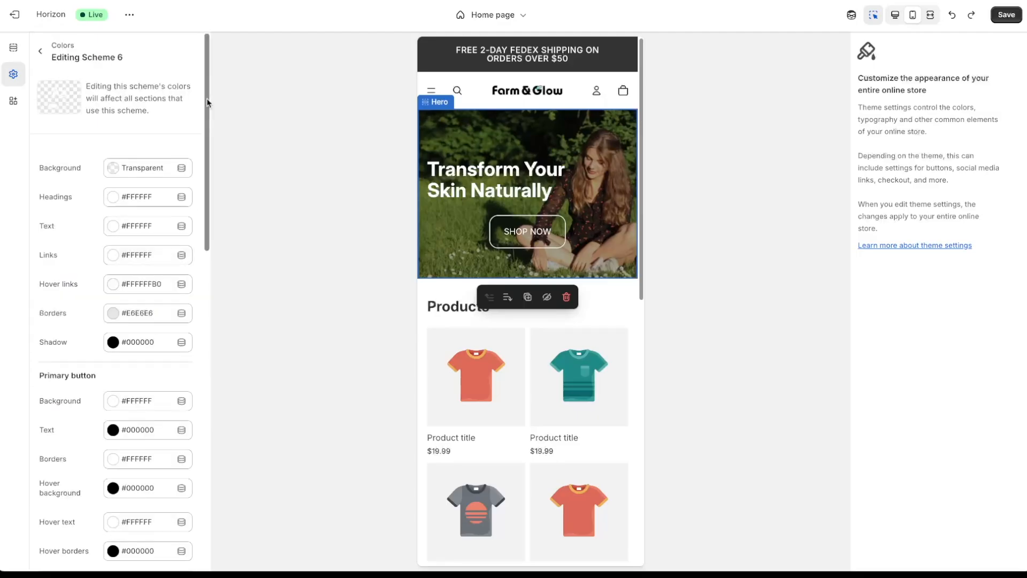
{"action": "left_click_drag", "start_coordinate": [208, 103], "coordinate": [207, 250]}
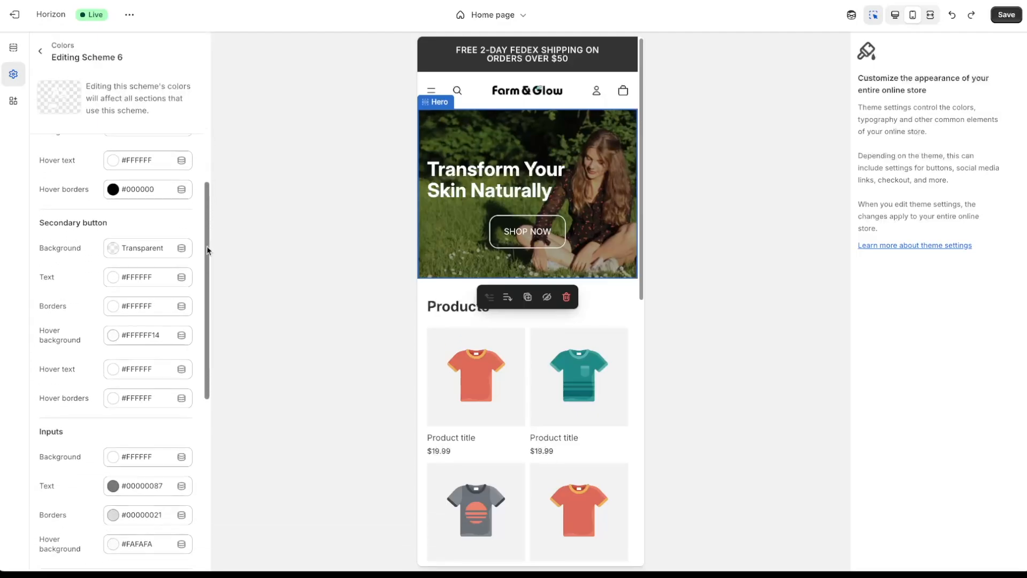
{"action": "left_click", "coordinate": [119, 255]}
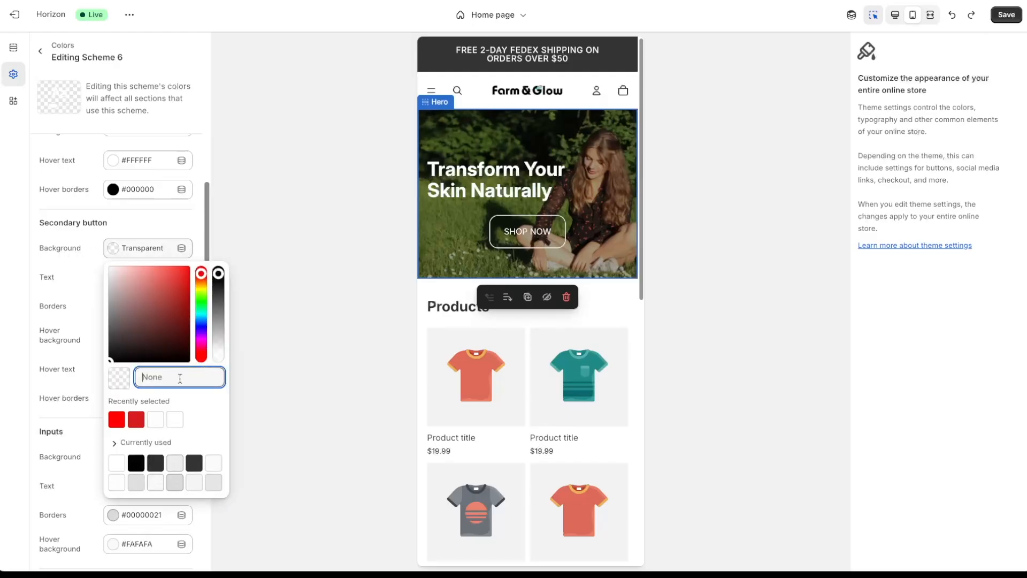
{"action": "type", "text": "195728"}
{"action": "key", "text": "Return"}
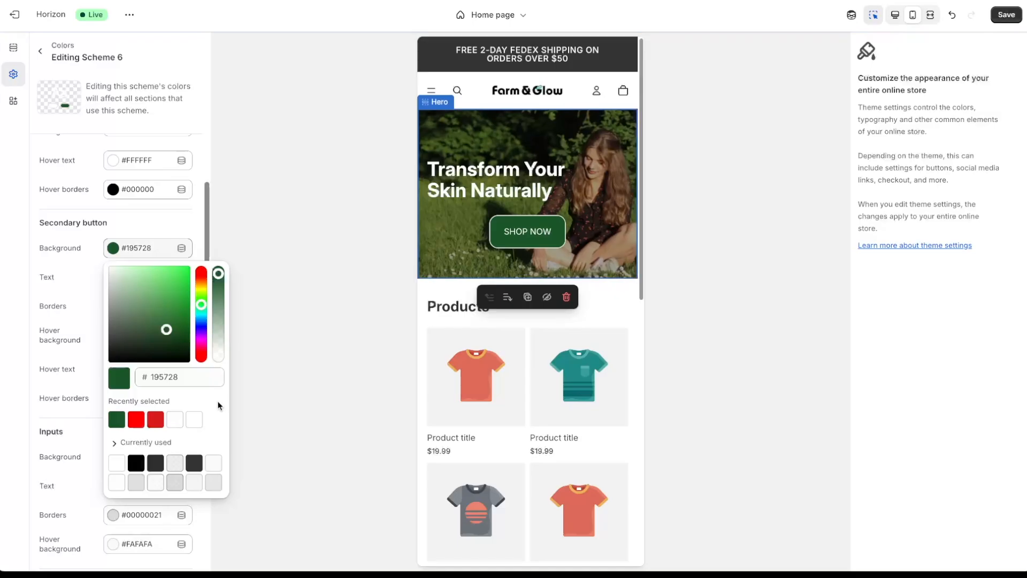
- Give Scheme 6's secondary button border the same #195728 green and save the theme
{"action": "left_click", "coordinate": [47, 311]}
{"action": "left_click", "coordinate": [118, 309]}
{"action": "left_click", "coordinate": [118, 309]}
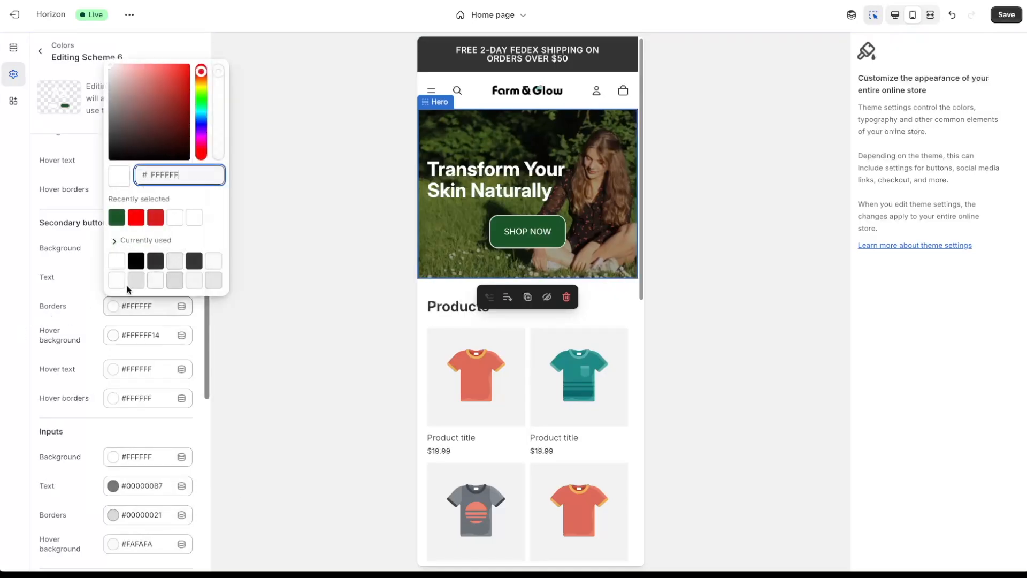
{"action": "left_click", "coordinate": [136, 261]}
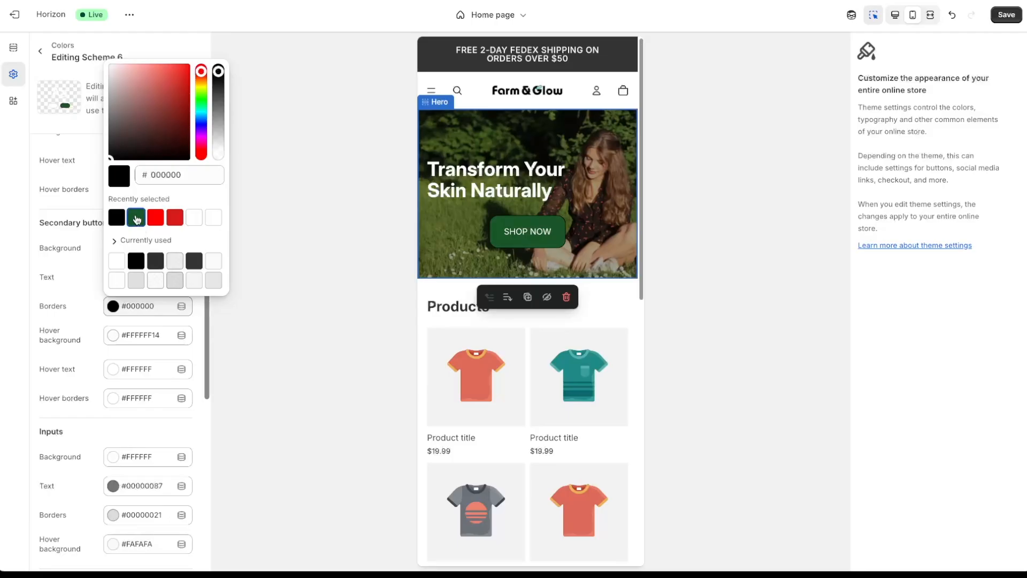
{"action": "left_click", "coordinate": [136, 218]}
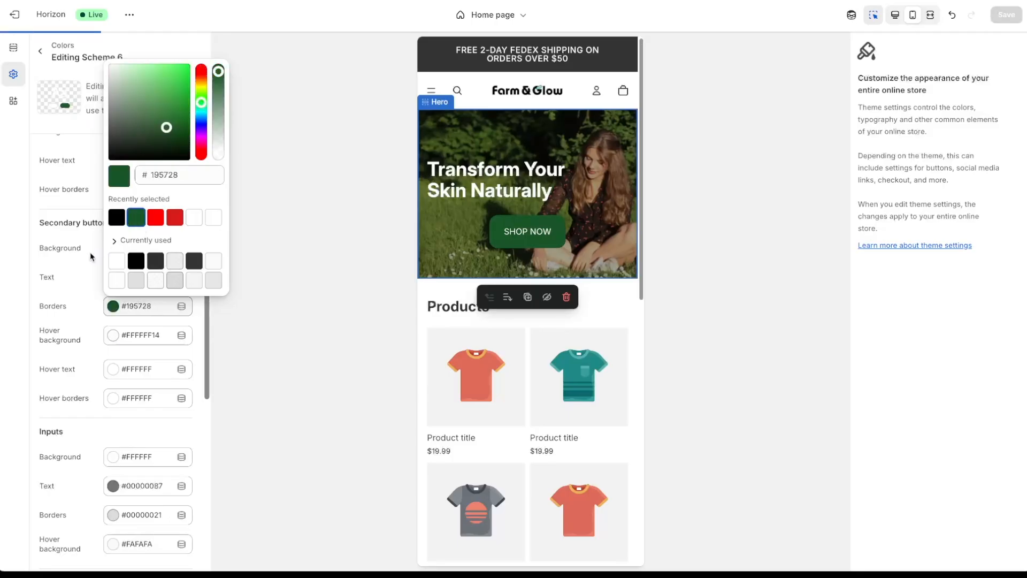
{"action": "left_click", "coordinate": [19, 287]}
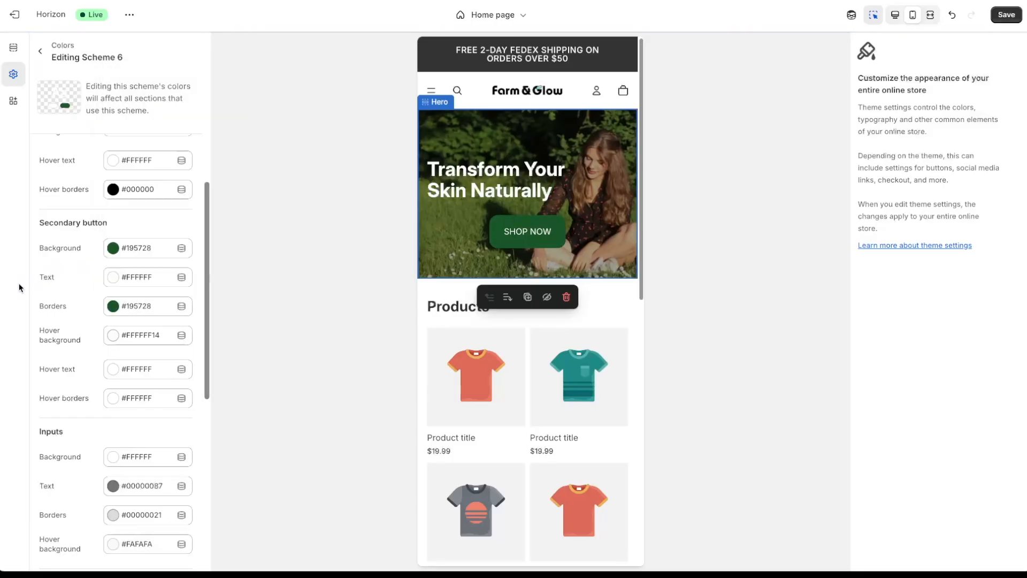
{"action": "left_click", "coordinate": [1005, 19]}
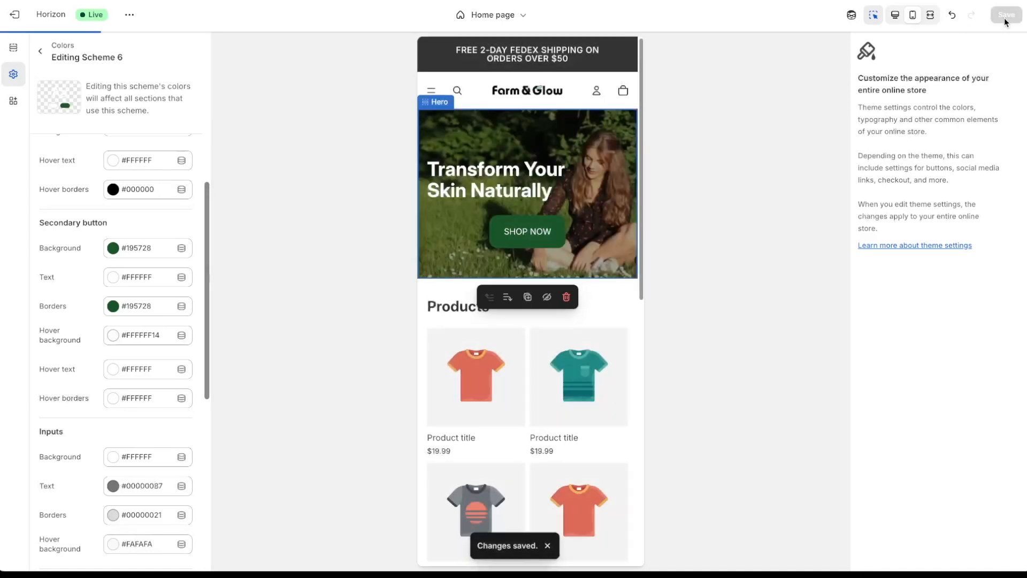
{"action": "left_click", "coordinate": [567, 143]}
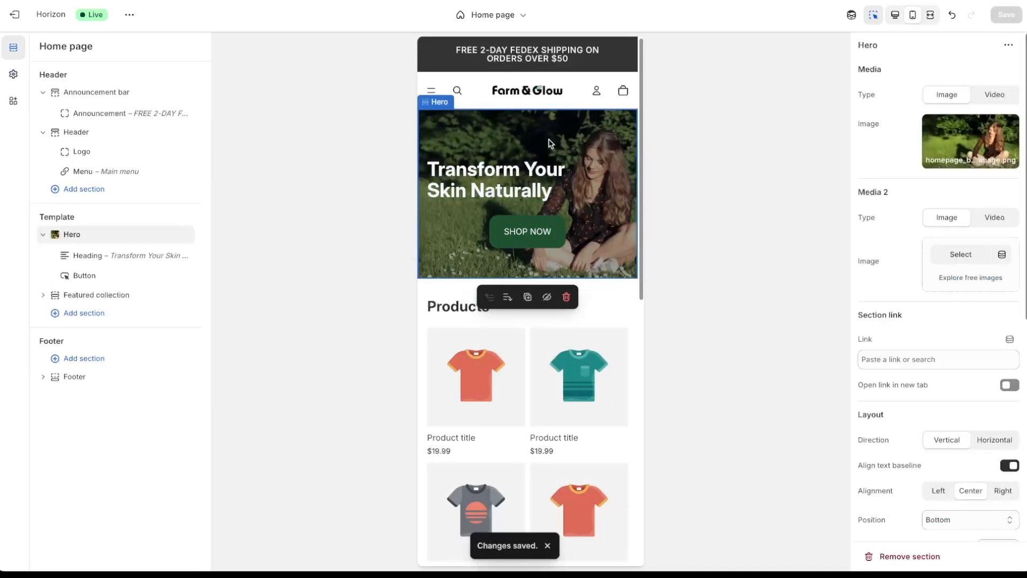
- Set the Hero alignment to Left, switch to desktop preview, and open the block picker under the heading
{"action": "scroll", "coordinate": [871, 196], "scroll_direction": "down", "scroll_amount": 5}
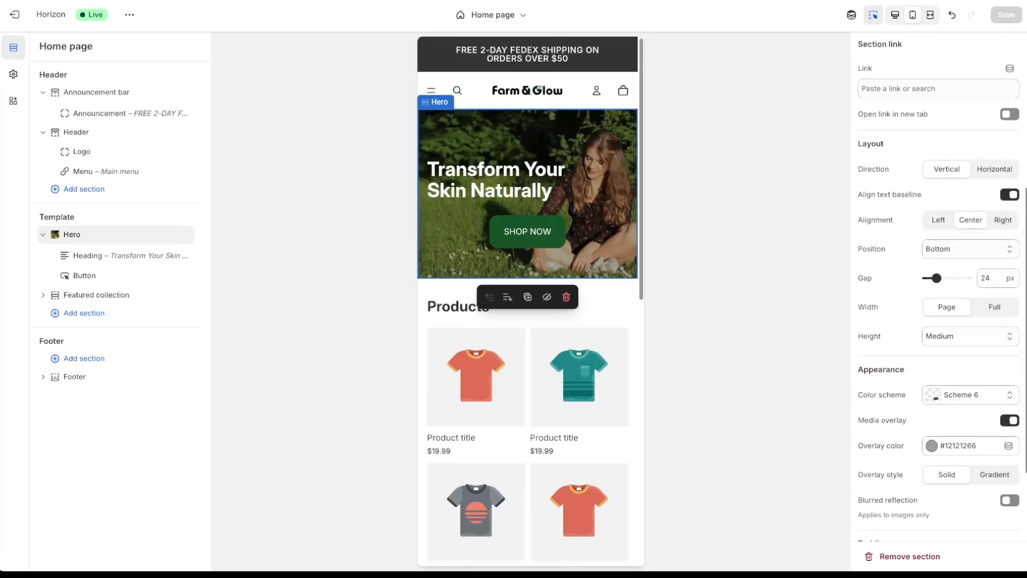
{"action": "left_click", "coordinate": [950, 221]}
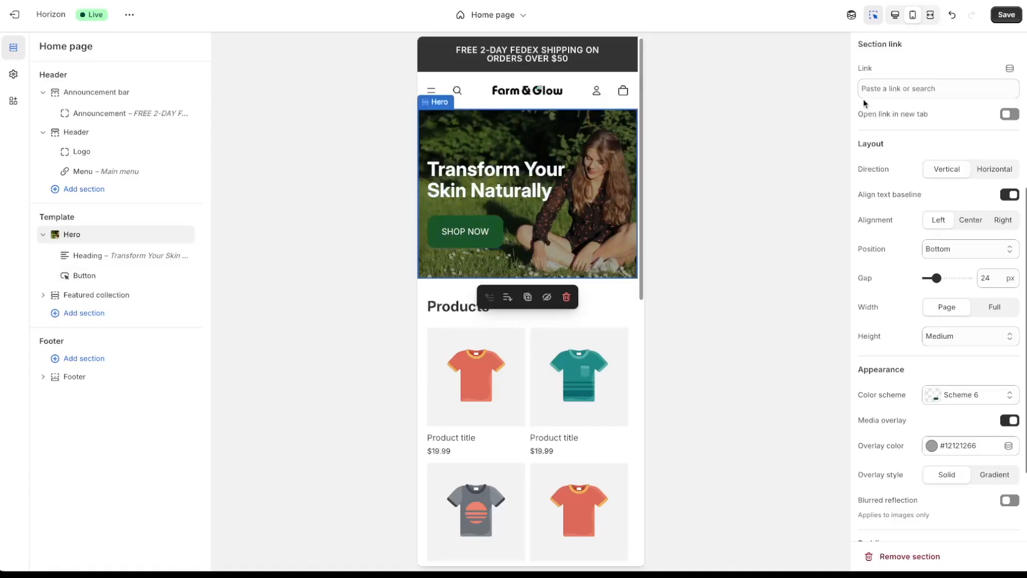
{"action": "left_click", "coordinate": [895, 14]}
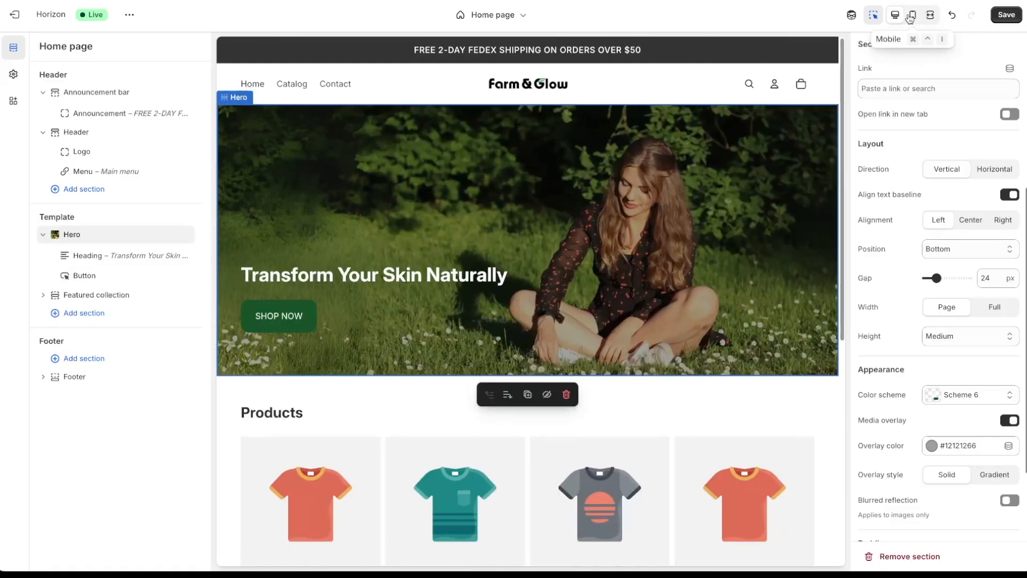
{"action": "left_click", "coordinate": [911, 18]}
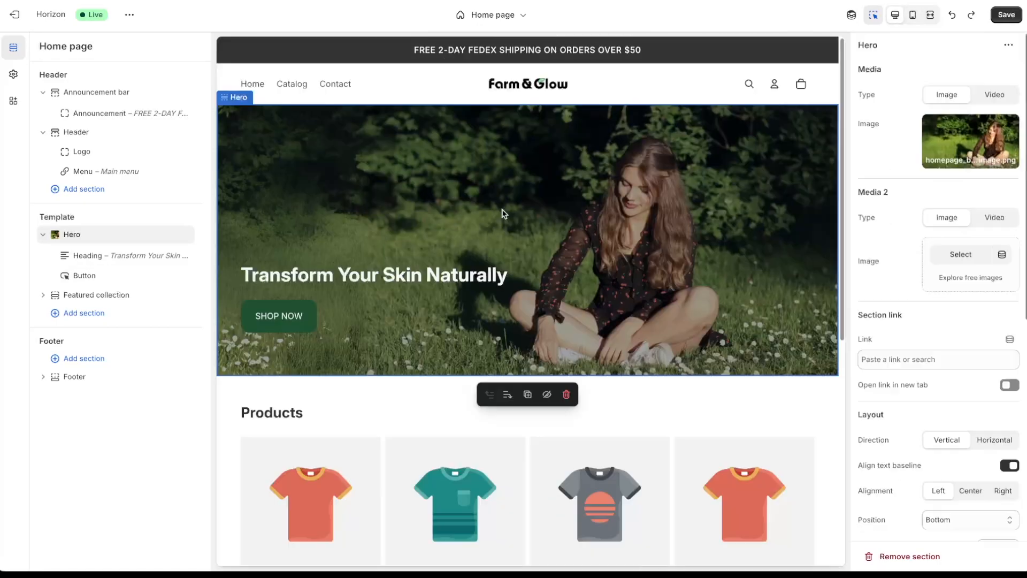
{"action": "left_click", "coordinate": [418, 278]}
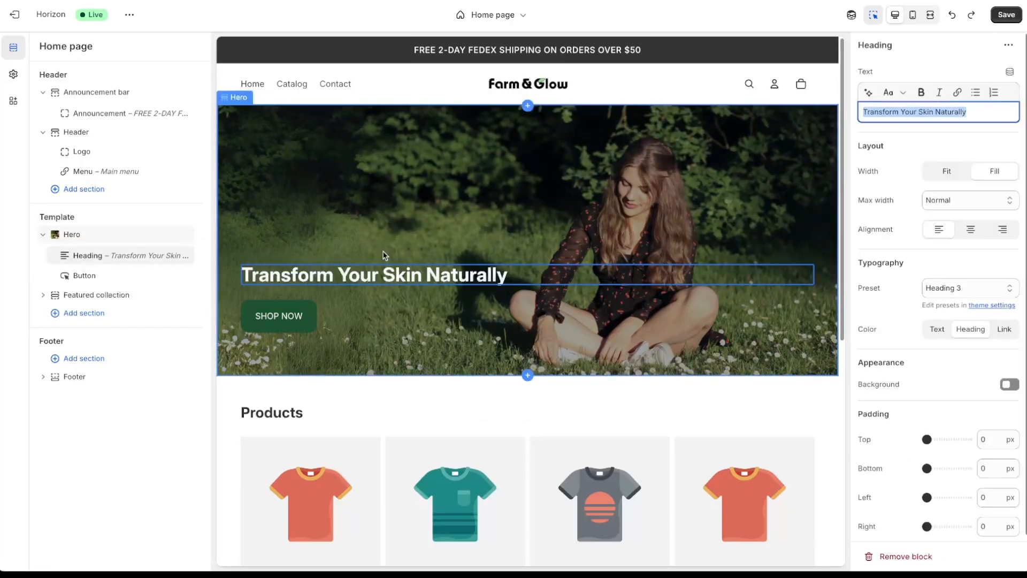
{"action": "left_click", "coordinate": [506, 240]}
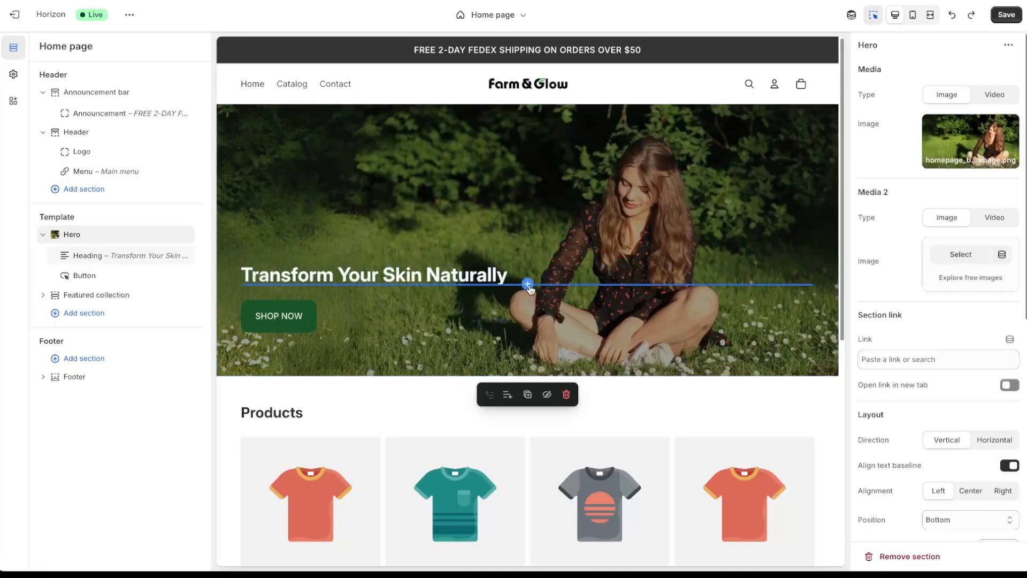
{"action": "left_click", "coordinate": [528, 284]}
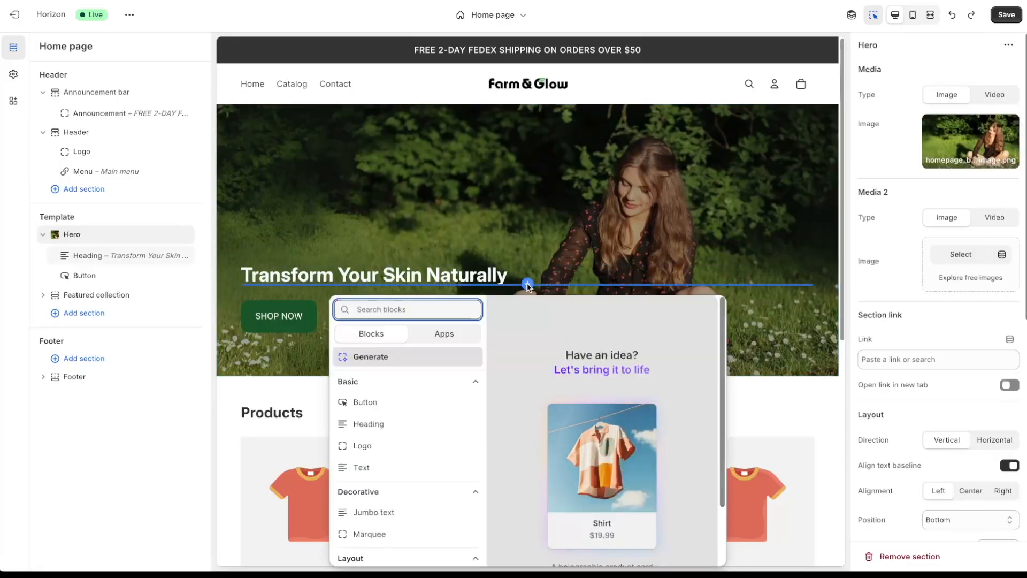
- Add a Text block under the hero heading reading 'Embrace the power of nature's ingredients for radiant results.' and save
{"action": "left_click", "coordinate": [383, 469]}
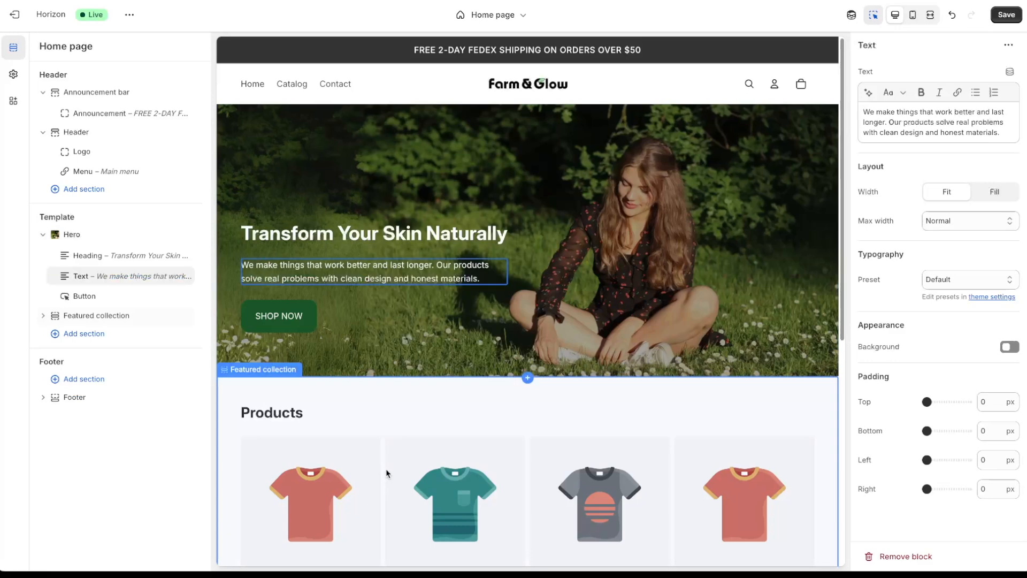
{"action": "double_click", "coordinate": [401, 268]}
{"action": "left_click", "coordinate": [455, 280]}
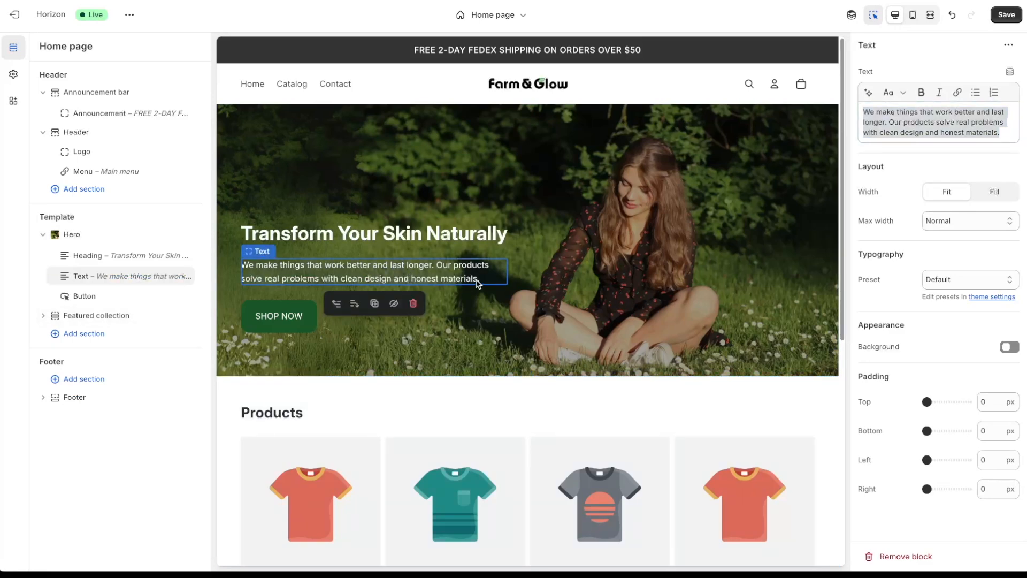
{"action": "left_click", "coordinate": [979, 122]}
{"action": "key", "text": "ctrl+a"}
{"action": "type", "text": "Embrace the power of nature's ingredients for radiant results."}
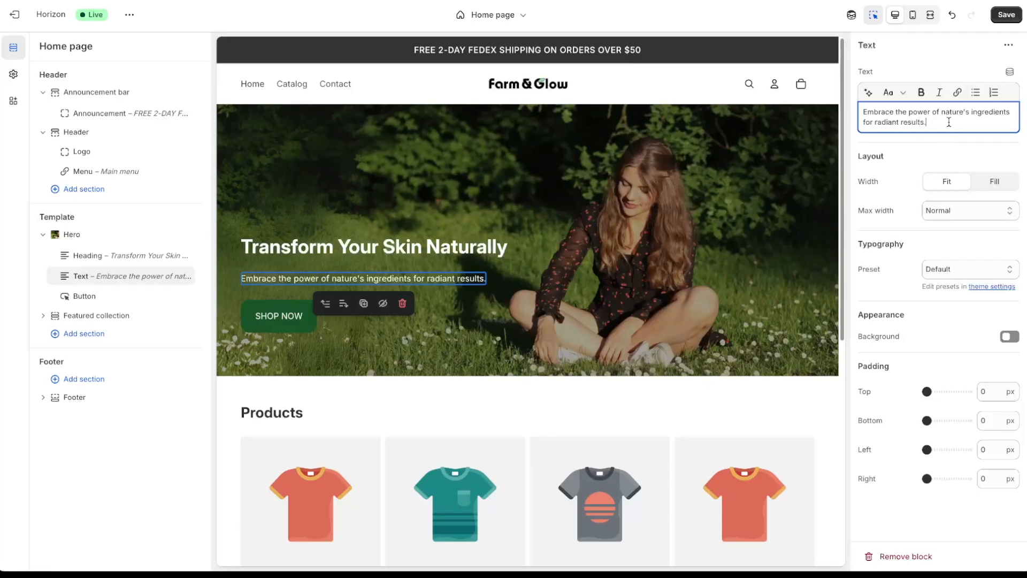
{"action": "left_click", "coordinate": [913, 16]}
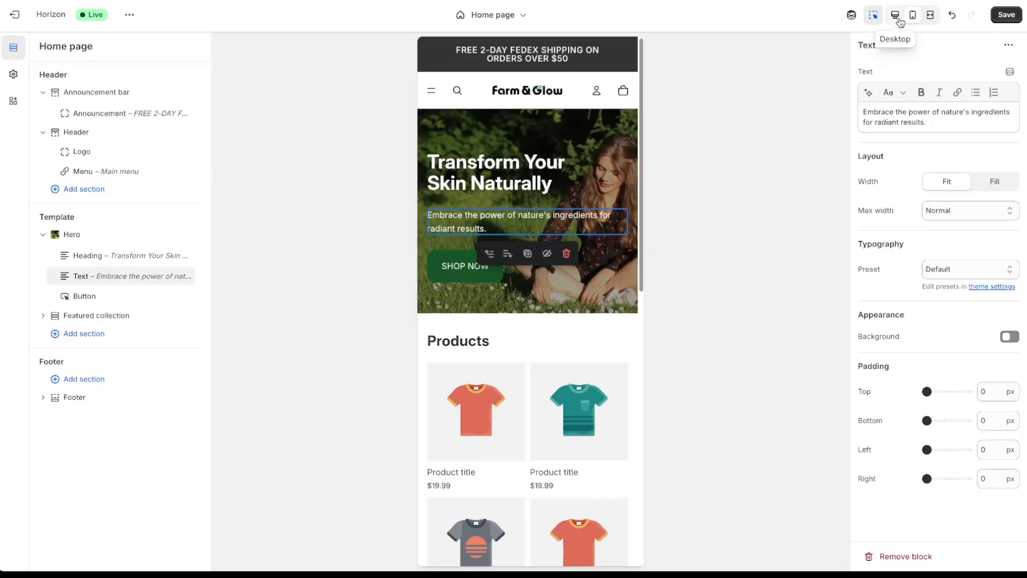
{"action": "left_click", "coordinate": [898, 20]}
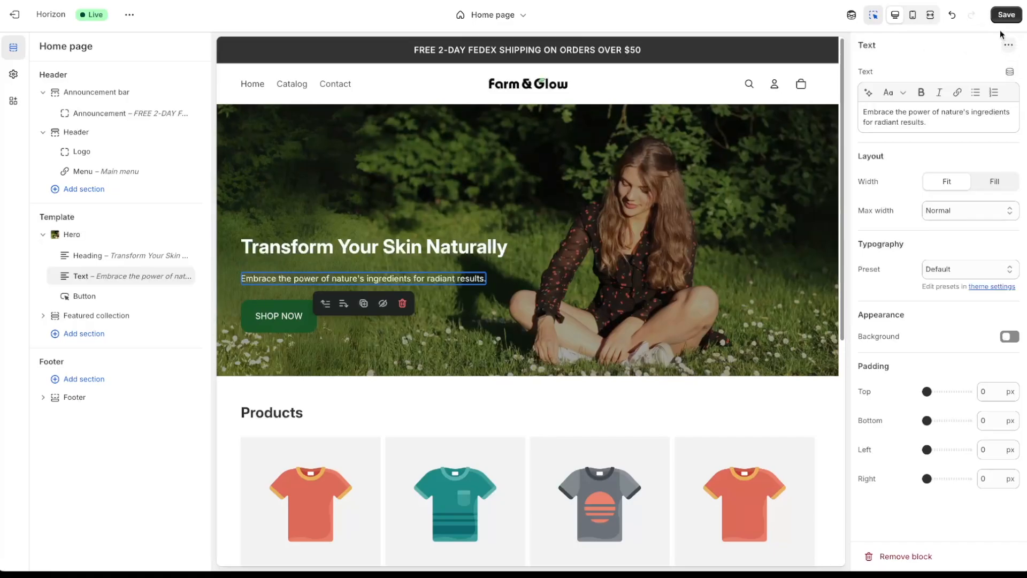
{"action": "left_click", "coordinate": [1006, 15]}
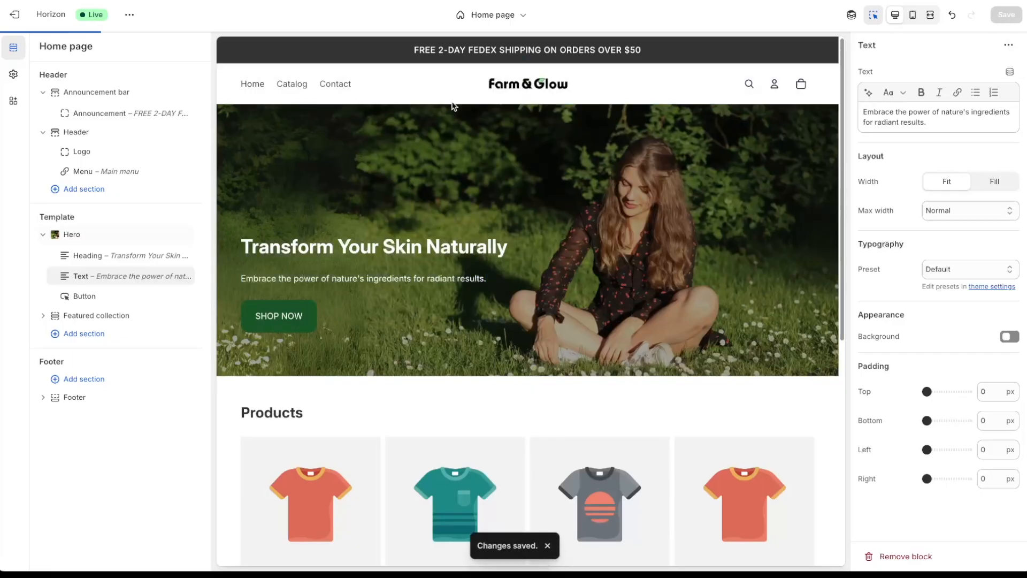
- Change the Typography paragraph size from 14px to 16px in theme settings
{"action": "left_click", "coordinate": [13, 76]}
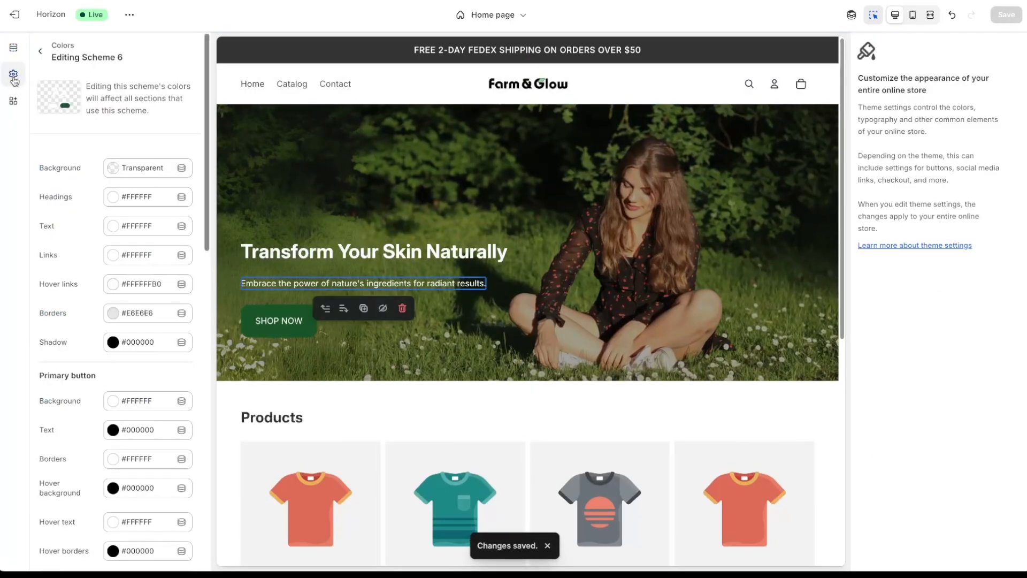
{"action": "left_click", "coordinate": [40, 51]}
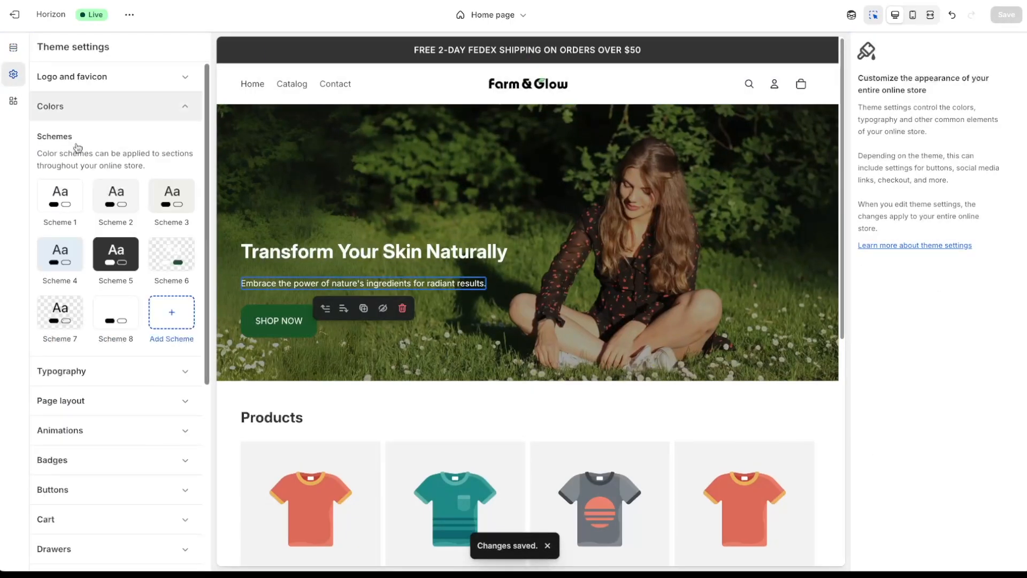
{"action": "left_click", "coordinate": [94, 378]}
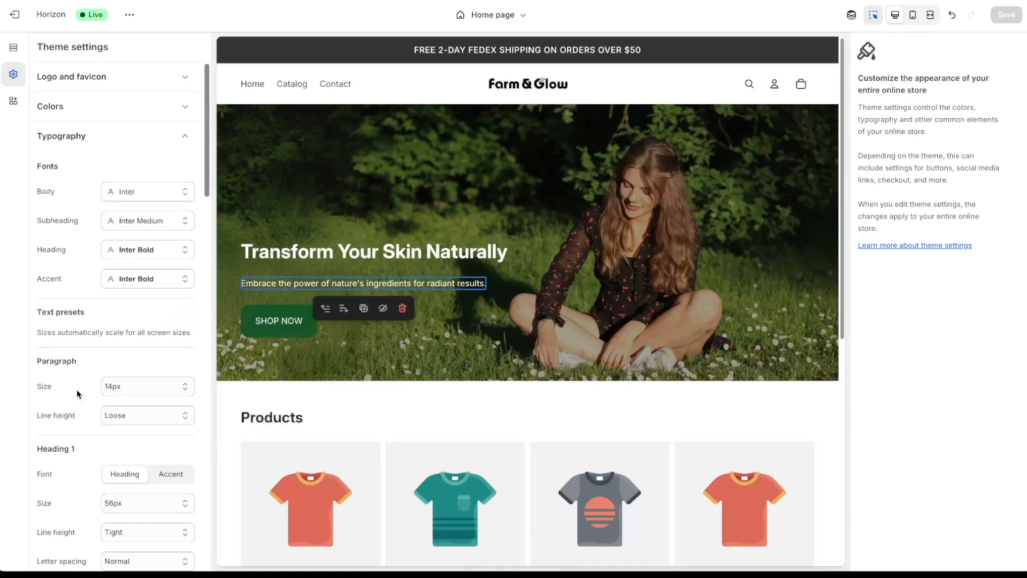
{"action": "left_click", "coordinate": [144, 386]}
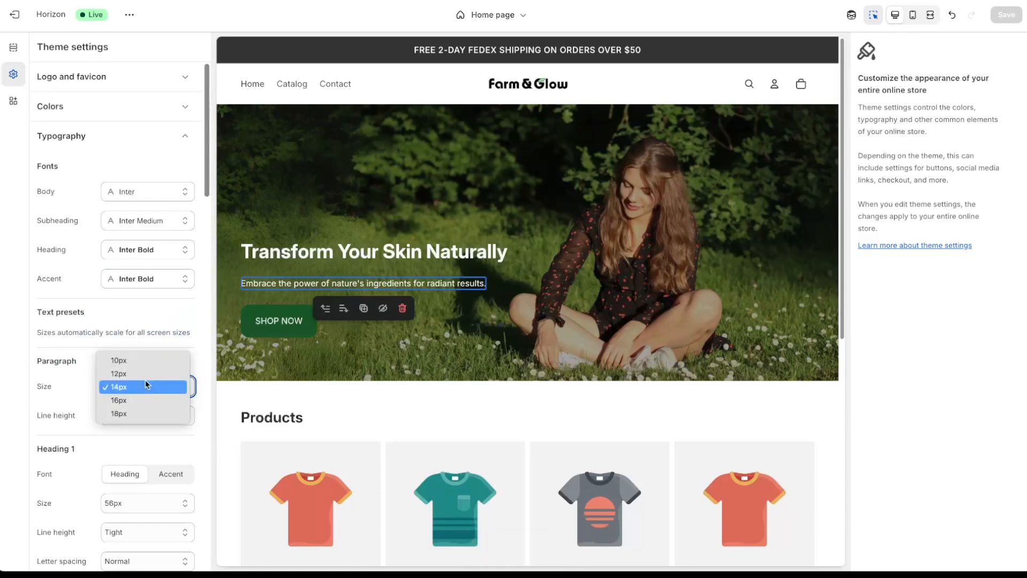
{"action": "left_click", "coordinate": [140, 405]}
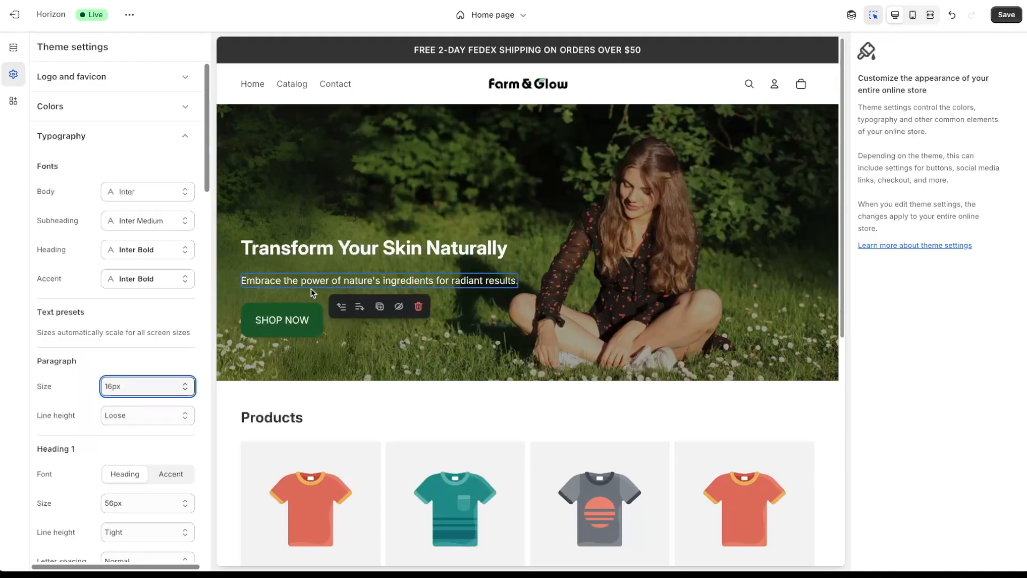
{"action": "left_click", "coordinate": [362, 263]}
{"action": "left_click", "coordinate": [912, 15]}
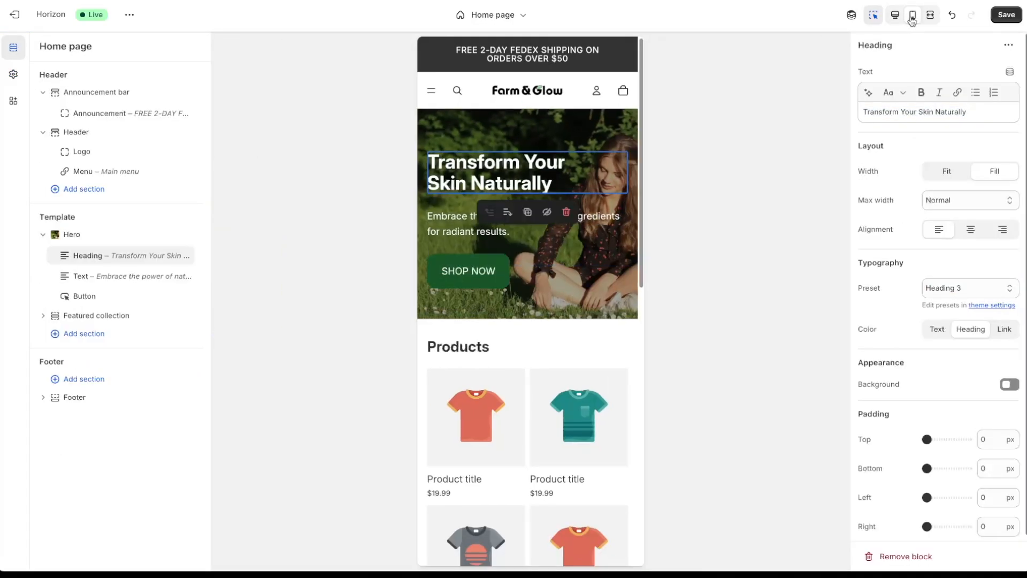
- Save the paragraph size, then set Scheme 6's secondary button hover background to #195728 and save
{"action": "left_click", "coordinate": [617, 247]}
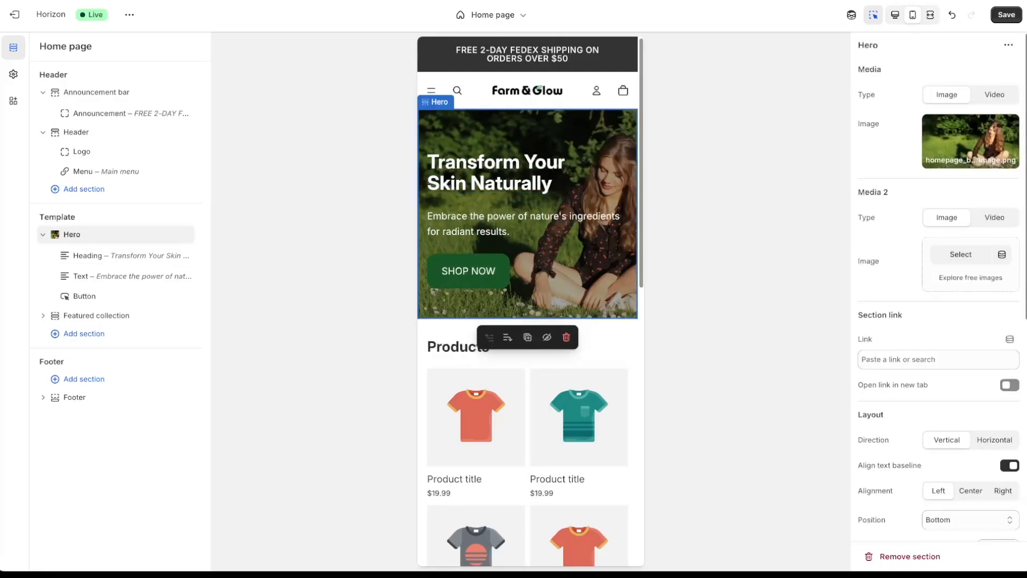
{"action": "left_click", "coordinate": [1008, 15]}
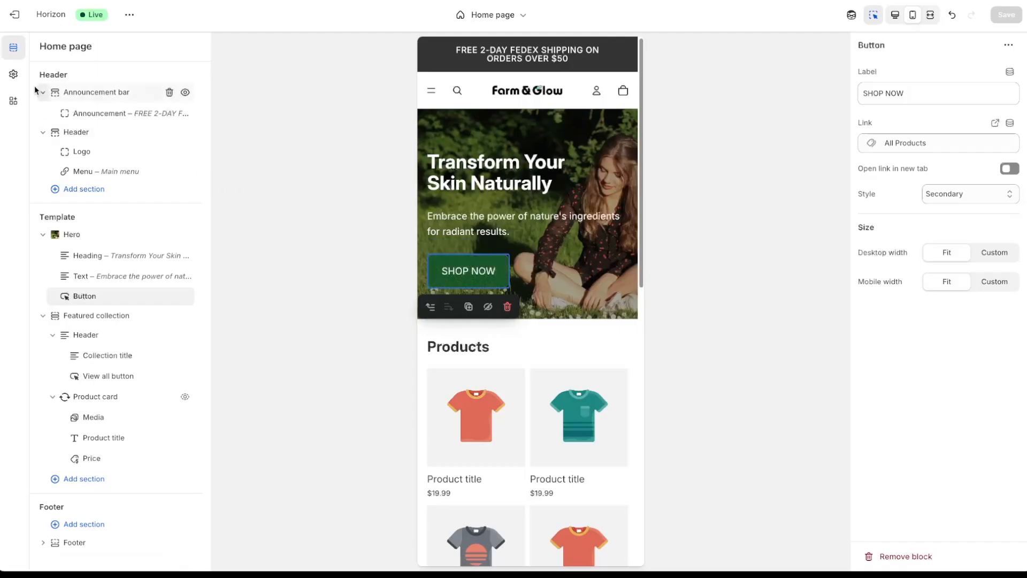
{"action": "left_click", "coordinate": [17, 78]}
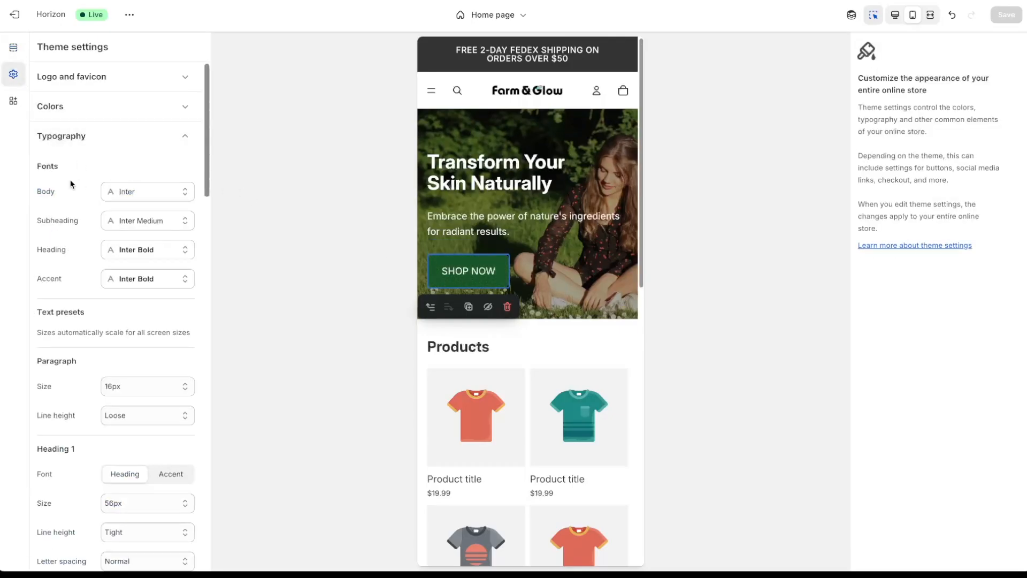
{"action": "left_click", "coordinate": [81, 107]}
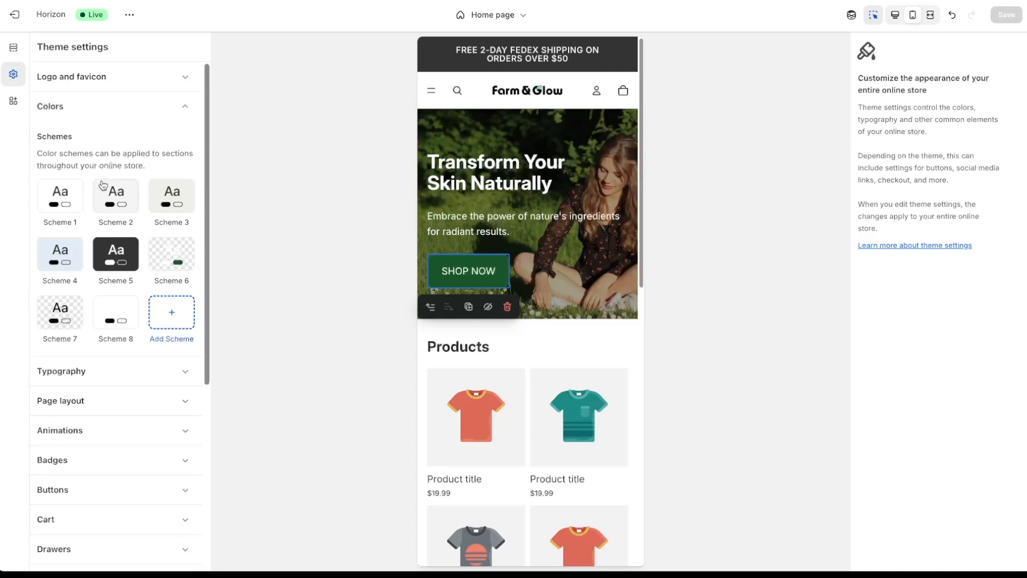
{"action": "left_click", "coordinate": [176, 261]}
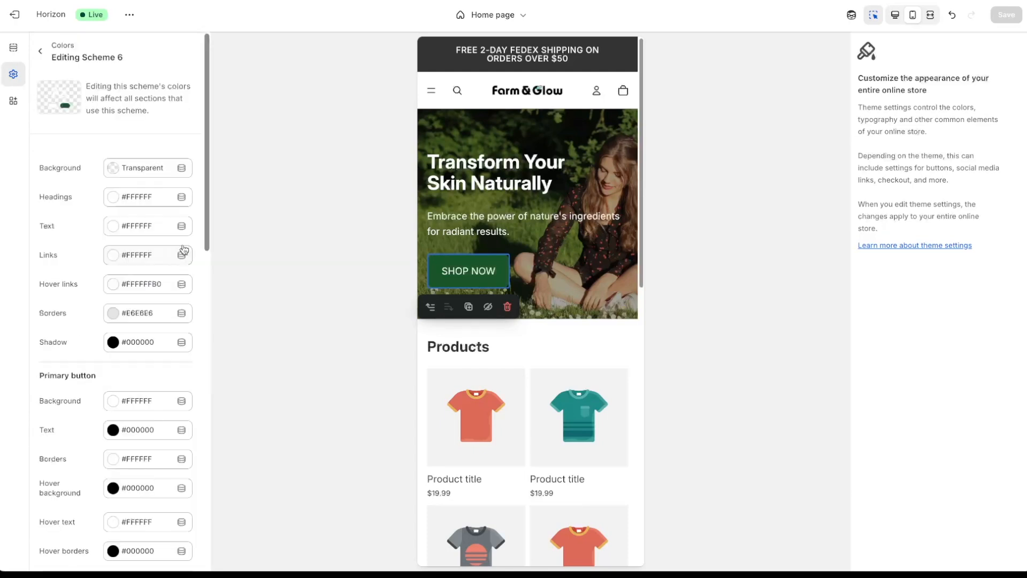
{"action": "scroll", "coordinate": [207, 212], "scroll_direction": "down", "scroll_amount": 2}
{"action": "left_click_drag", "start_coordinate": [208, 219], "coordinate": [210, 315]}
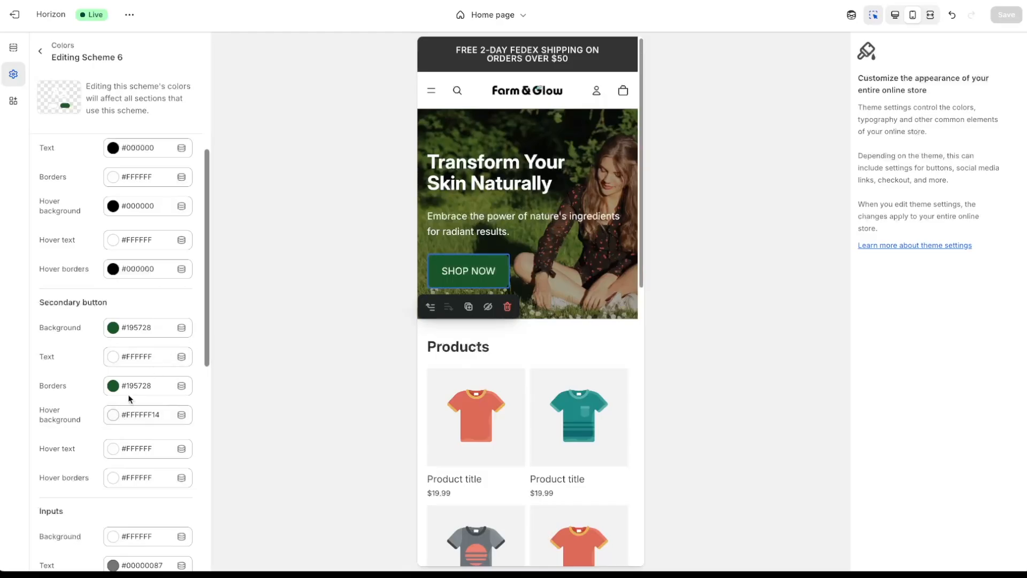
{"action": "left_click", "coordinate": [134, 421]}
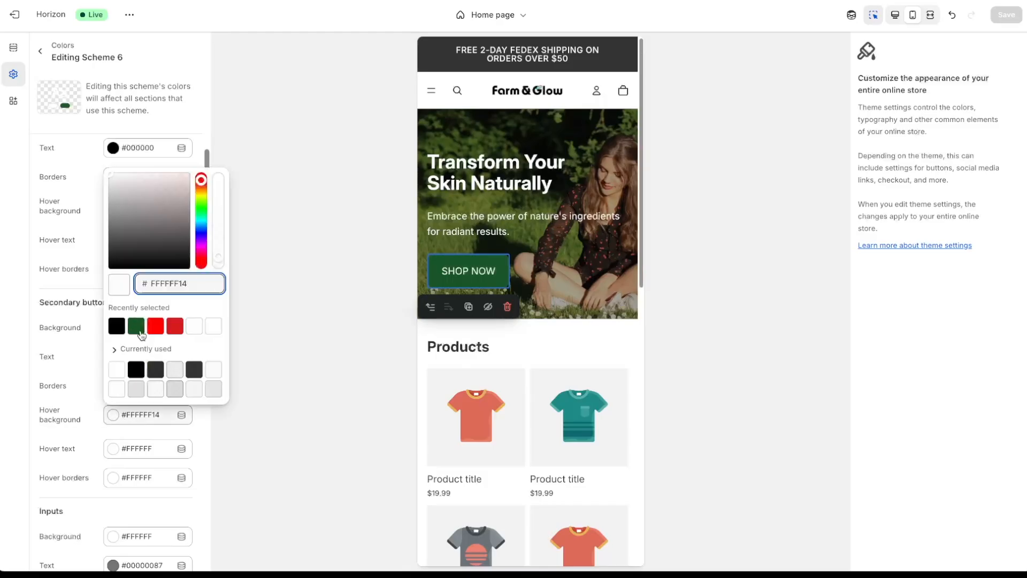
{"action": "left_click", "coordinate": [136, 327]}
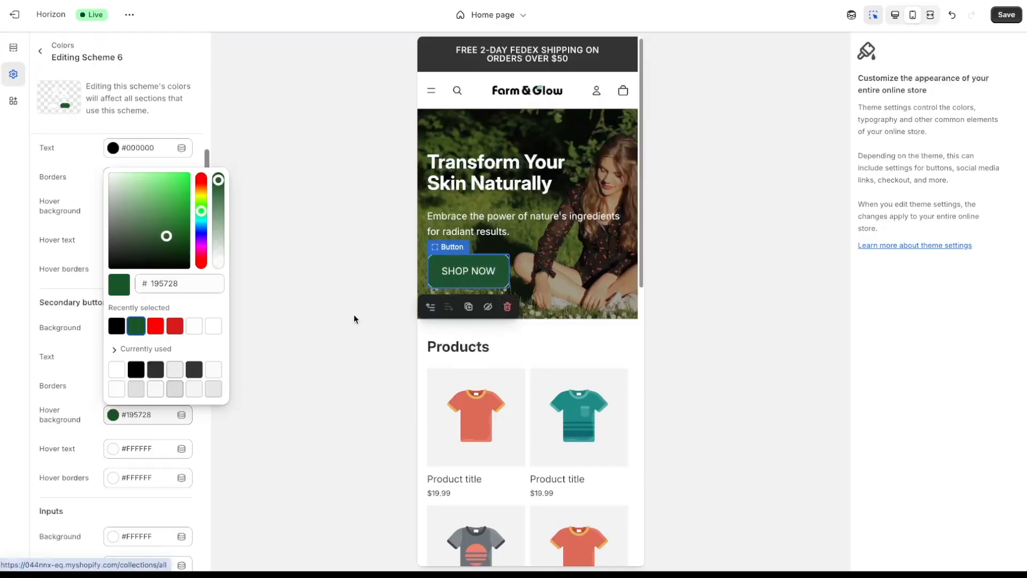
{"action": "left_click", "coordinate": [208, 424]}
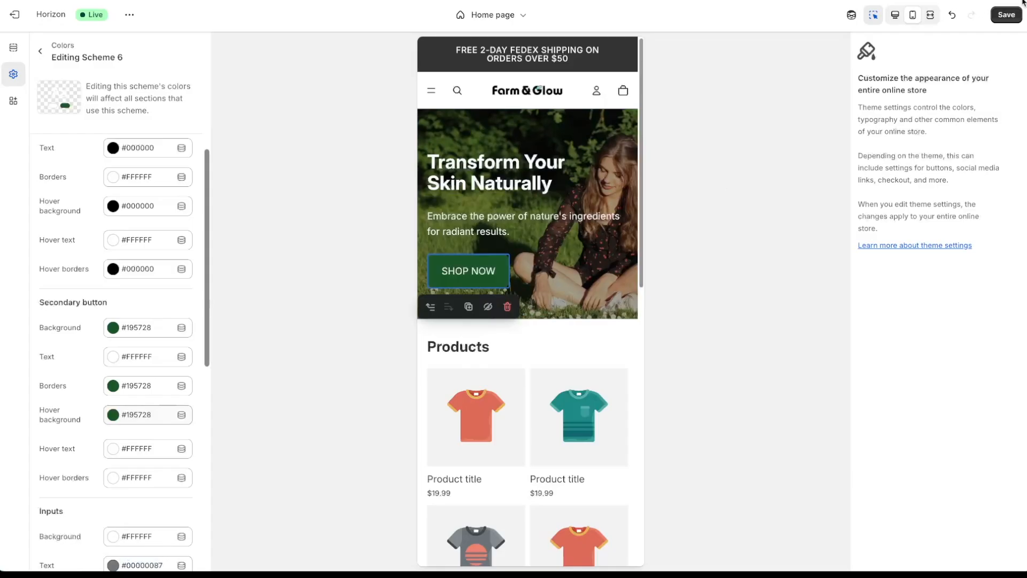
{"action": "left_click", "coordinate": [1006, 14]}
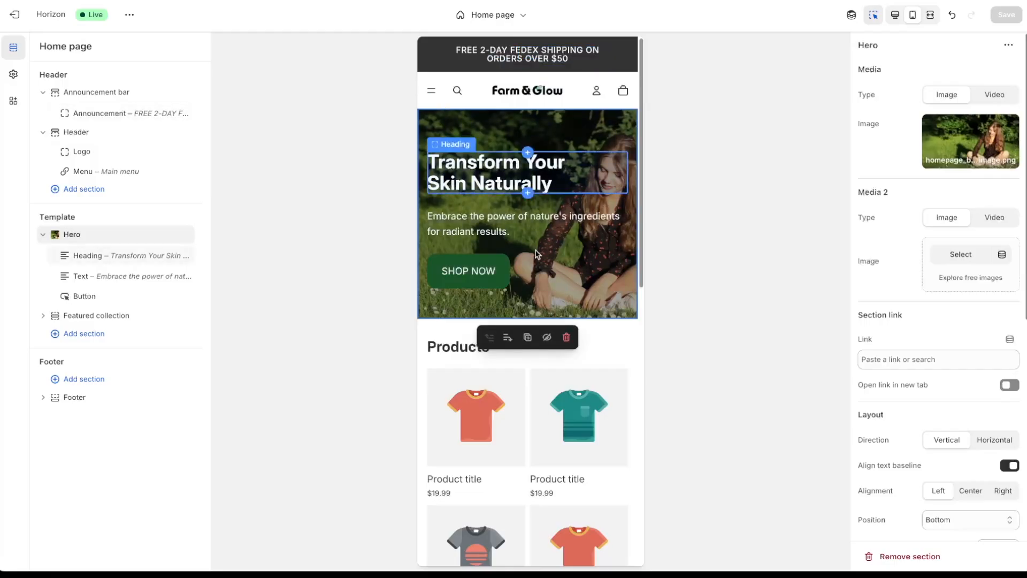
- Create a new collection titled 'Best Sellers' under Products > Collections and save it
{"action": "left_click", "coordinate": [727, 269]}
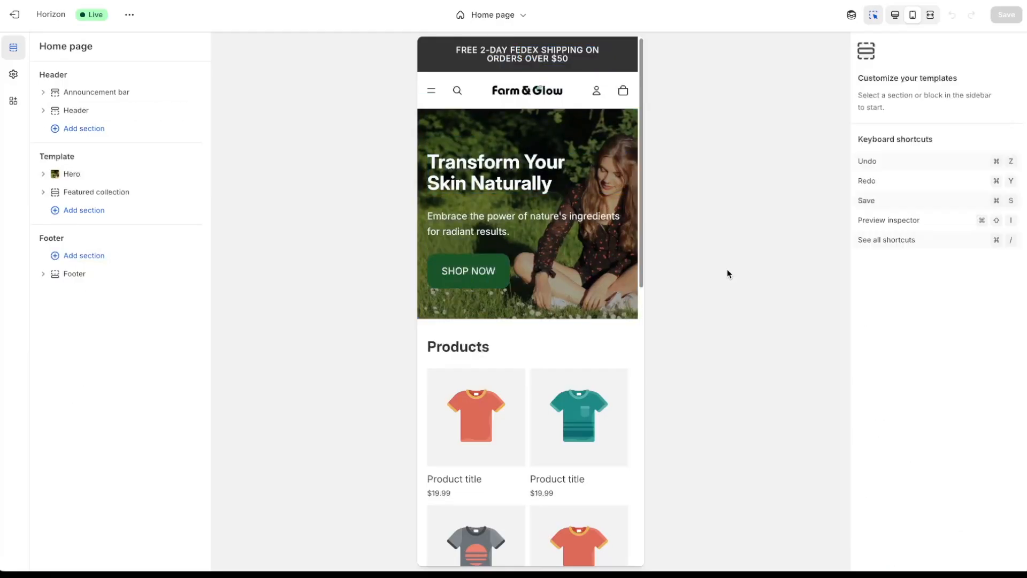
{"action": "left_click", "coordinate": [462, 352]}
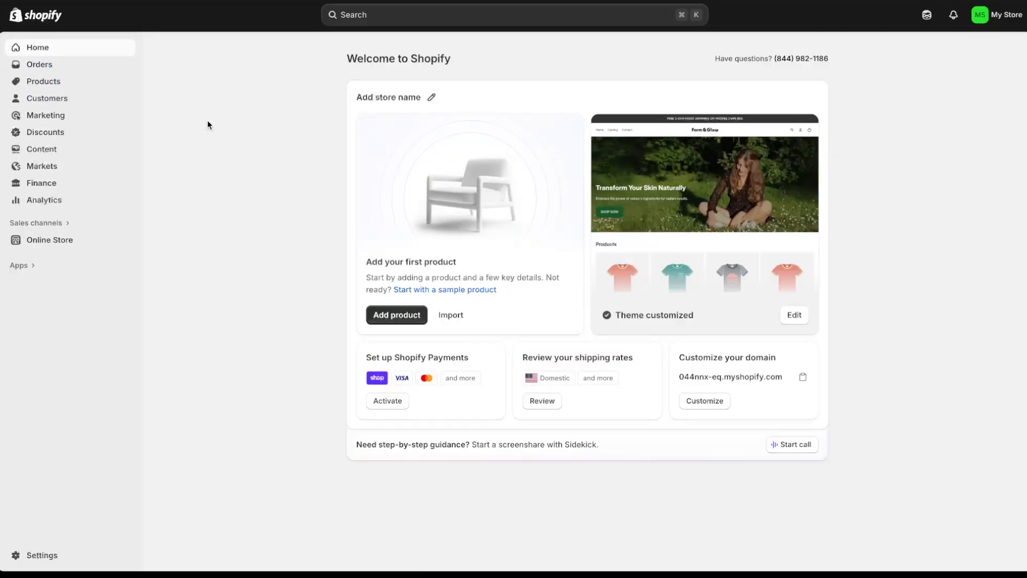
{"action": "left_click", "coordinate": [67, 83]}
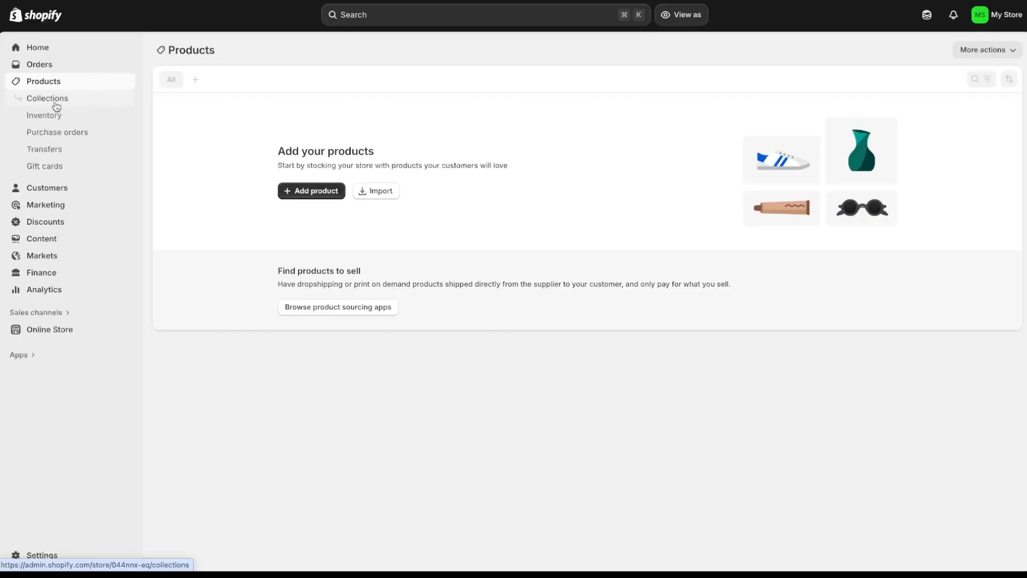
{"action": "left_click", "coordinate": [54, 107]}
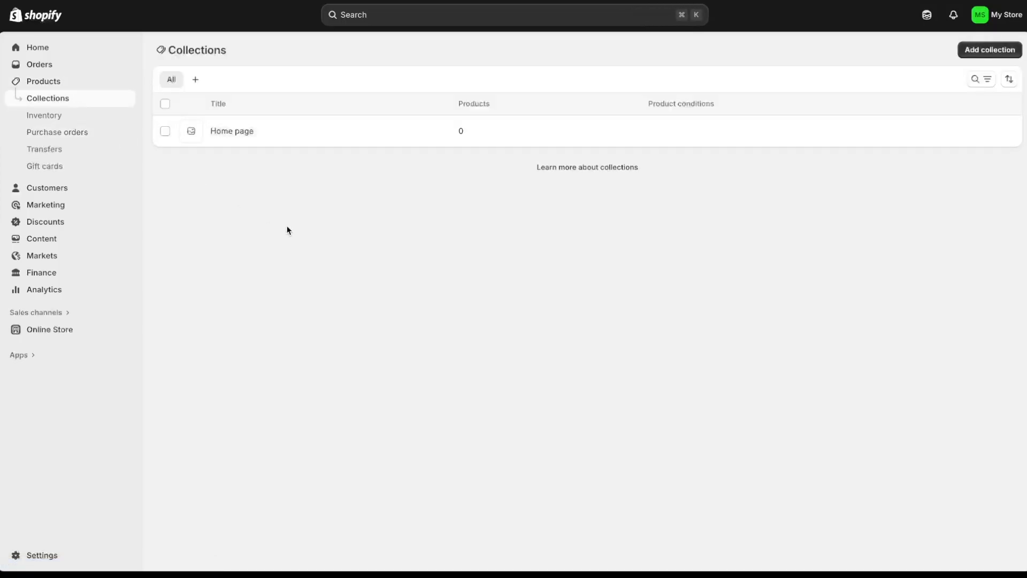
{"action": "left_click", "coordinate": [994, 54]}
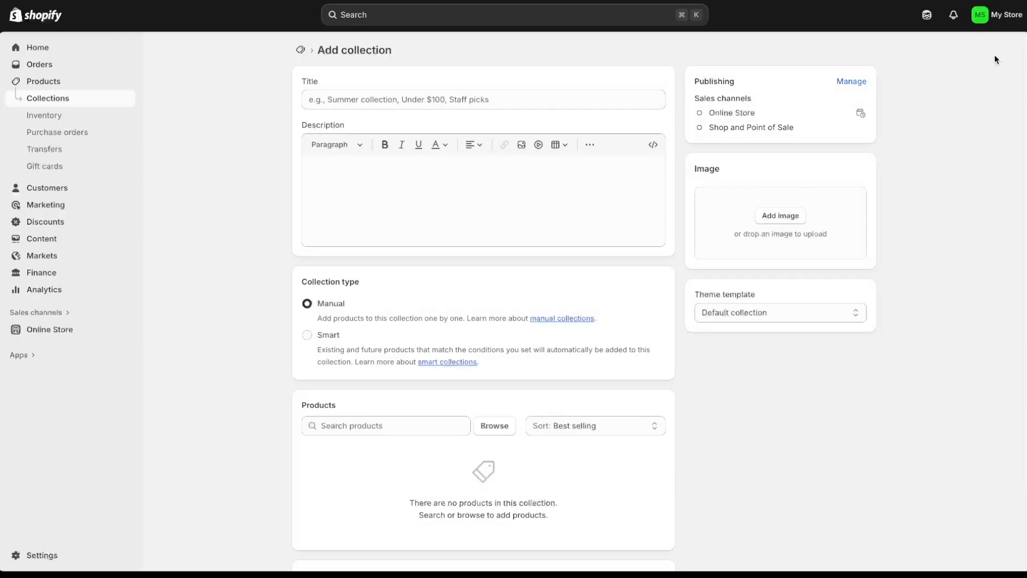
{"action": "left_click", "coordinate": [486, 102]}
{"action": "type", "text": "Best Sellers"}
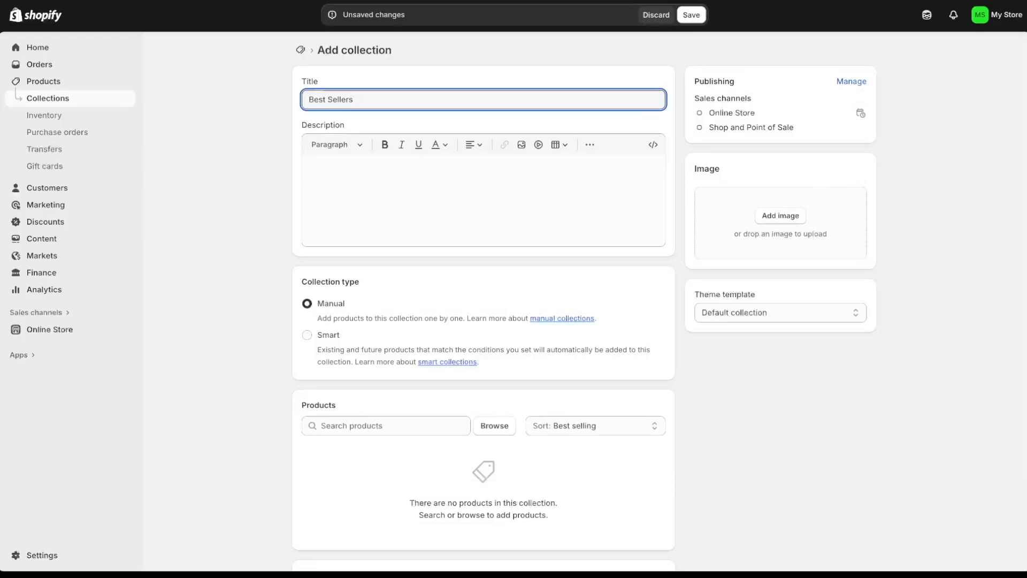
{"action": "left_click", "coordinate": [690, 17]}
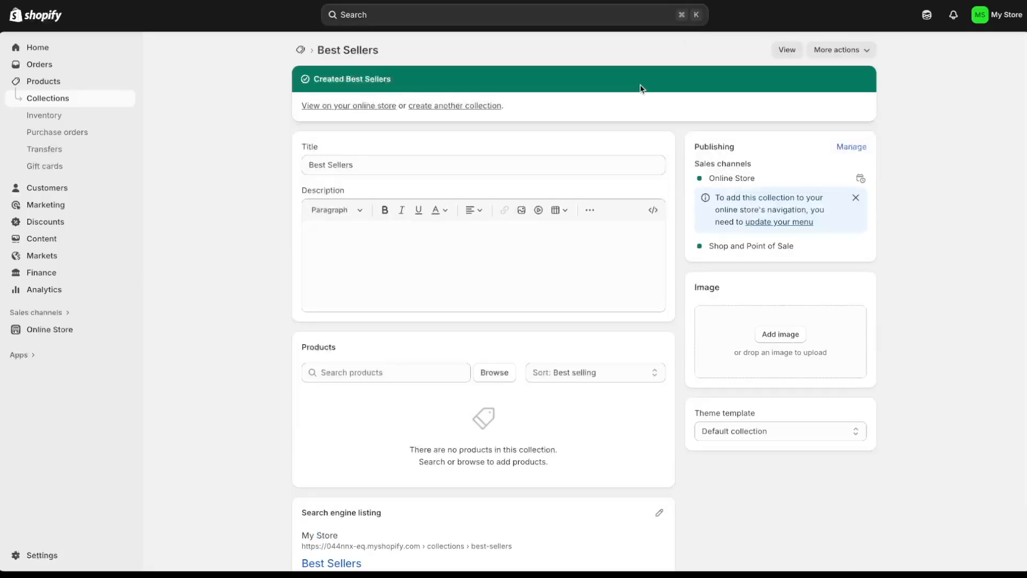
{"action": "scroll", "coordinate": [856, 359], "scroll_direction": "down", "scroll_amount": 2}
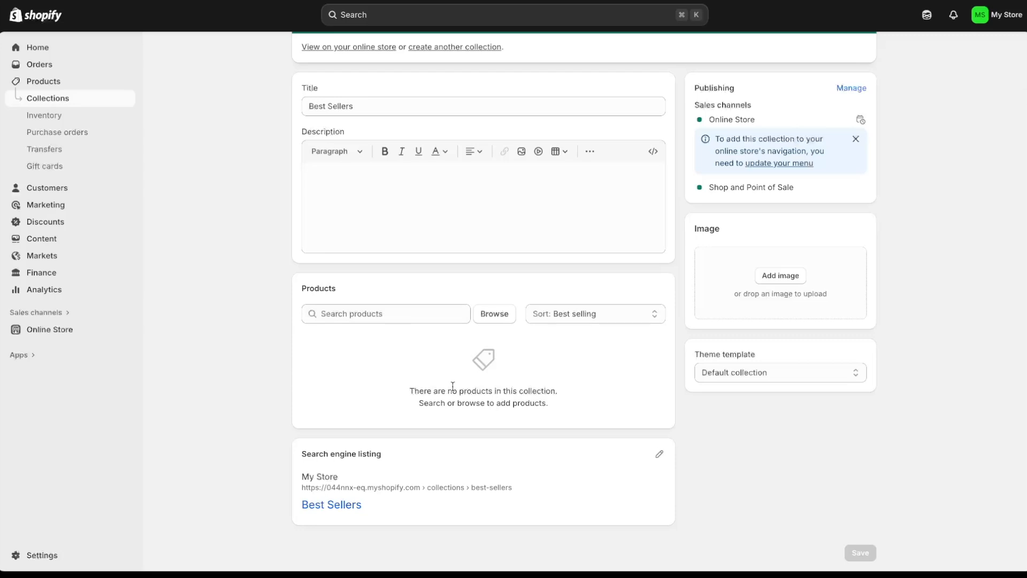
{"action": "scroll", "coordinate": [453, 387], "scroll_direction": "up", "scroll_amount": 2}
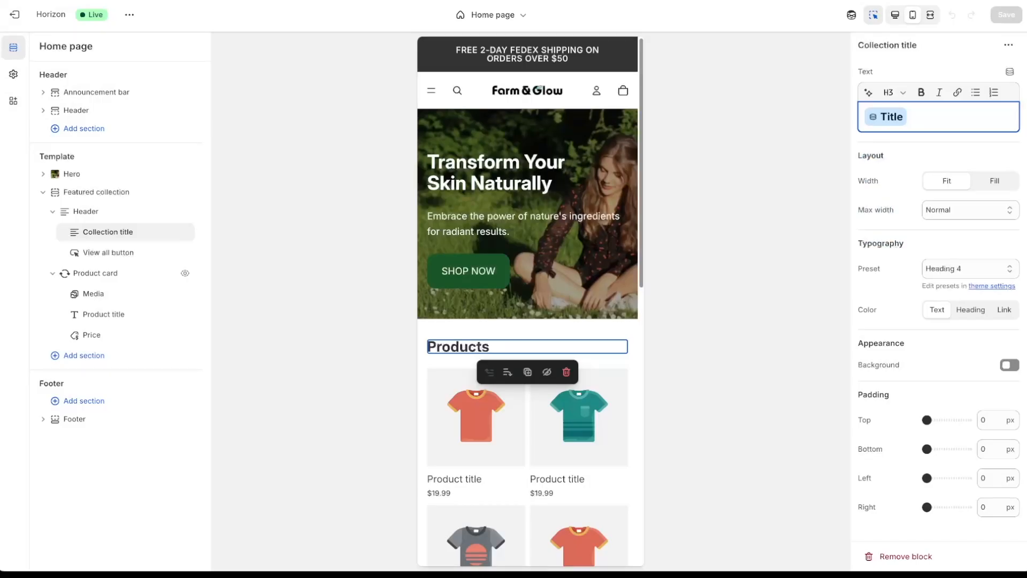
- Replace the Featured collection section's collection with Best Sellers so the grid heading reads 'Best Sellers'
{"action": "left_click", "coordinate": [469, 329]}
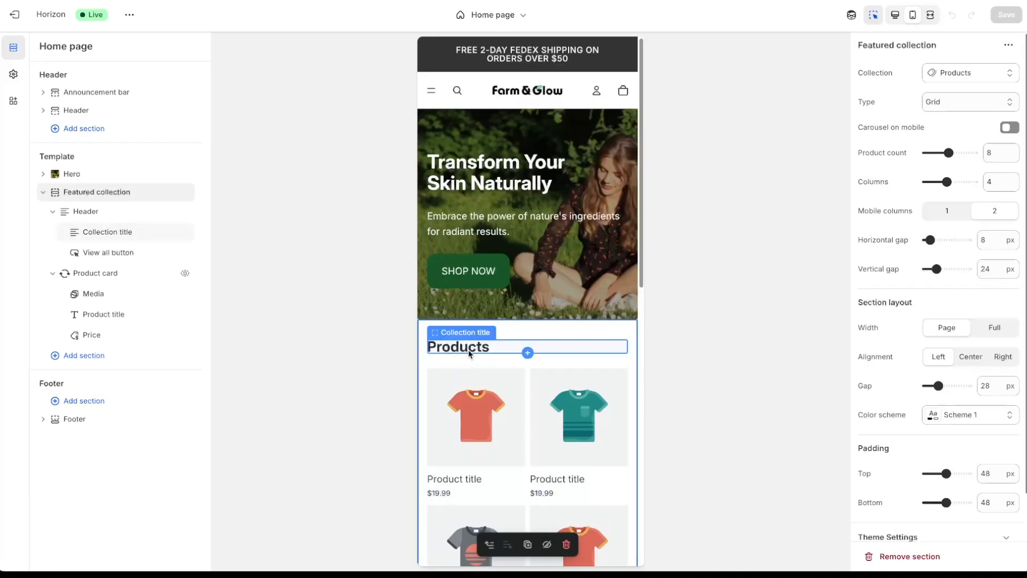
{"action": "left_click", "coordinate": [467, 348]}
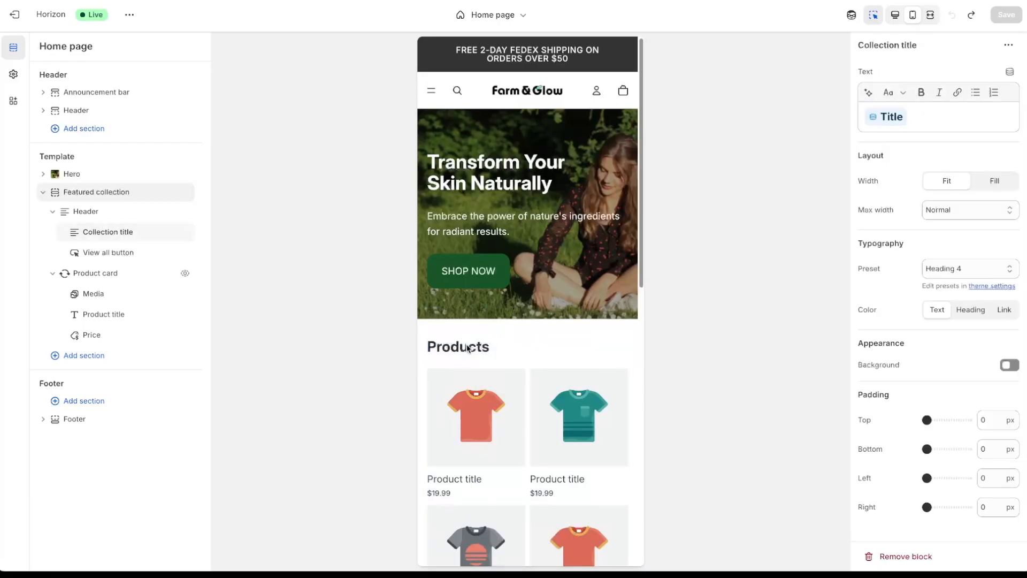
{"action": "left_click", "coordinate": [873, 122]}
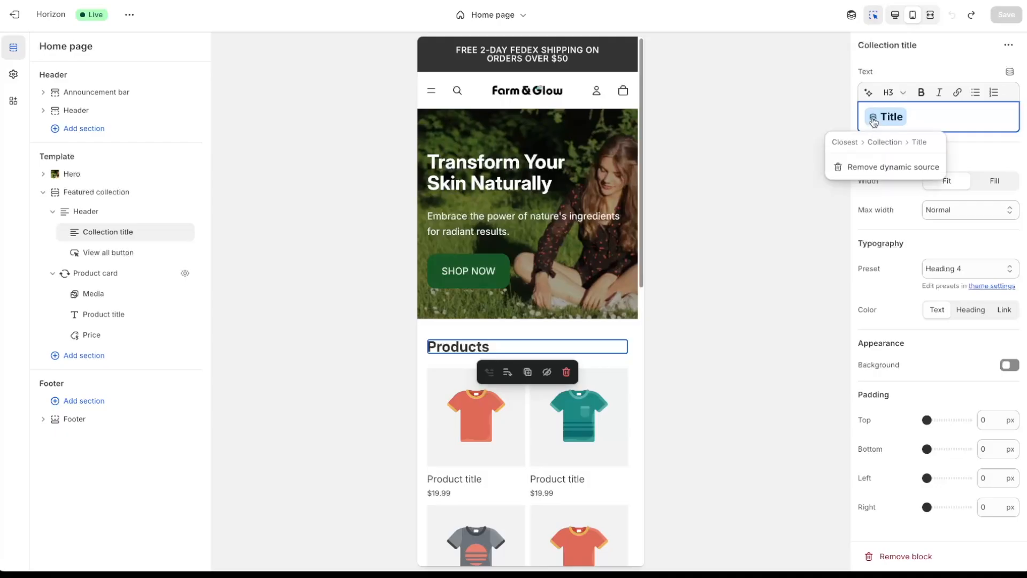
{"action": "left_click", "coordinate": [604, 414]}
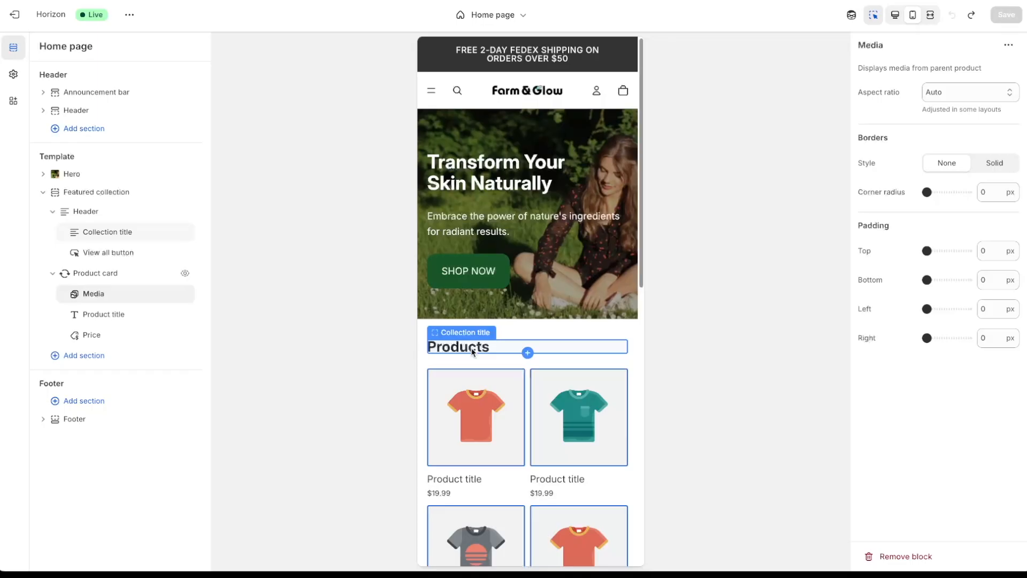
{"action": "left_click", "coordinate": [493, 349]}
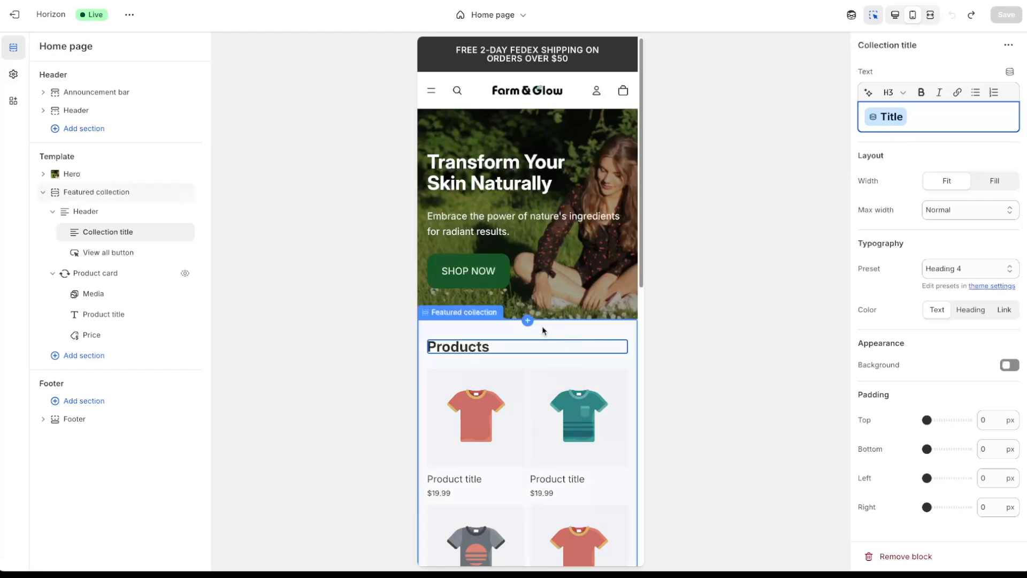
{"action": "left_click", "coordinate": [468, 329]}
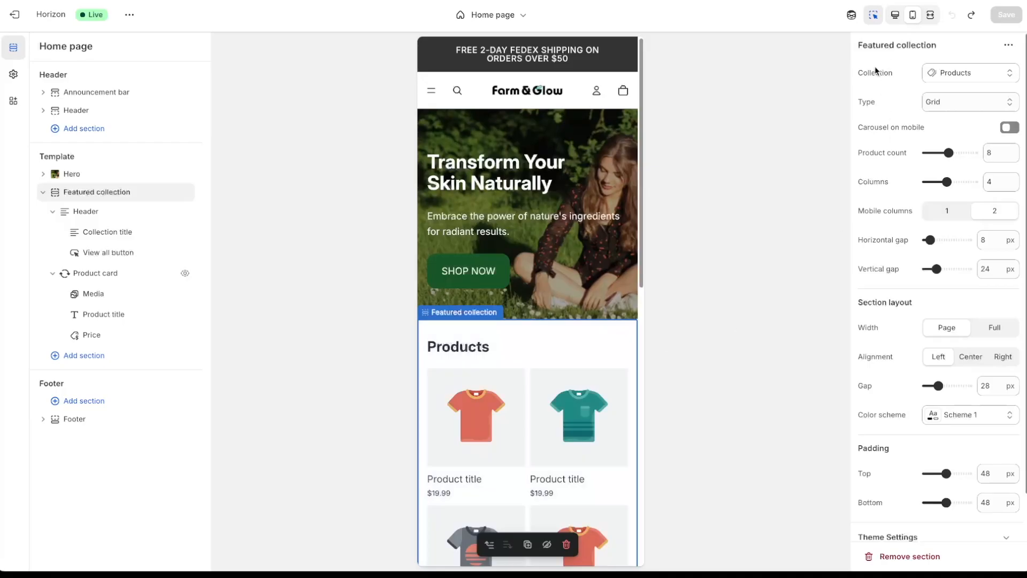
{"action": "left_click", "coordinate": [962, 79]}
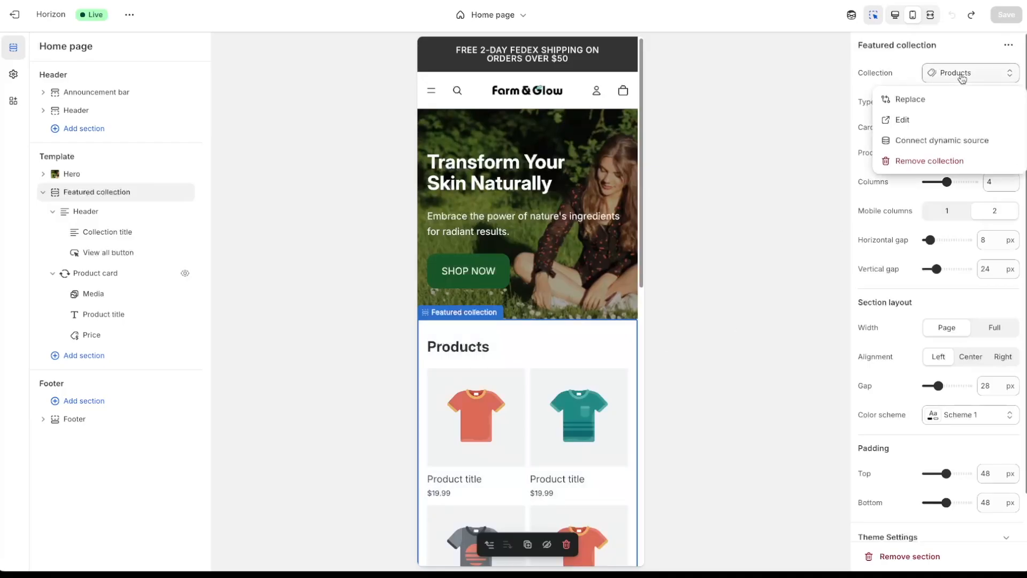
{"action": "left_click", "coordinate": [917, 102]}
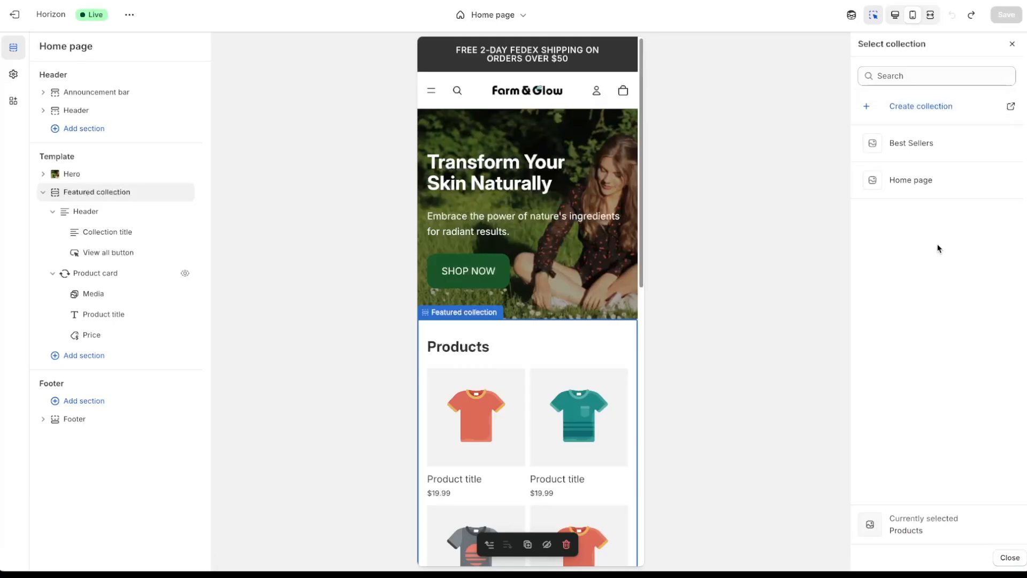
{"action": "left_click", "coordinate": [918, 149]}
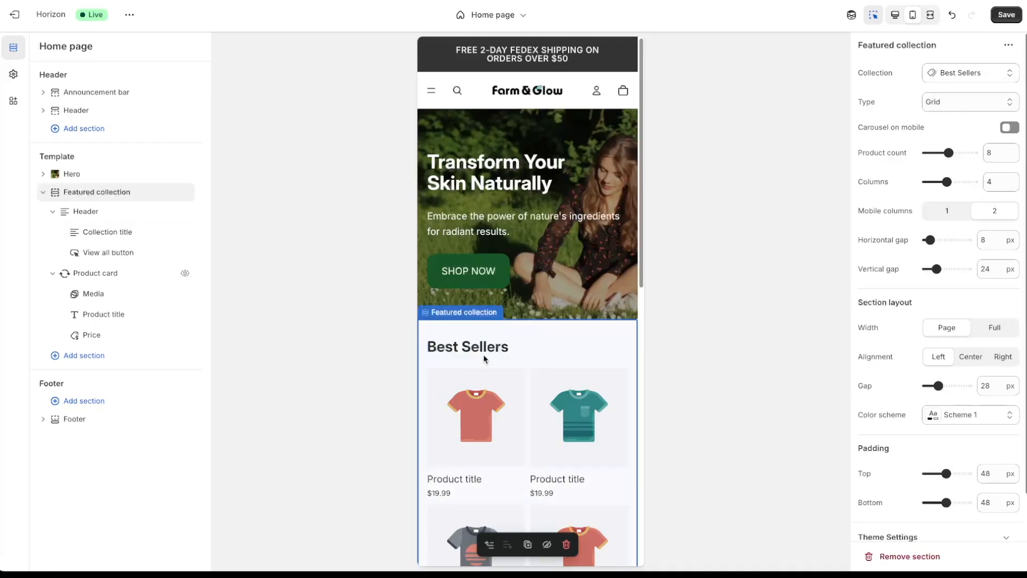
- Select the Best Sellers featured products section and set its columns value to four
{"action": "left_click", "coordinate": [508, 346]}
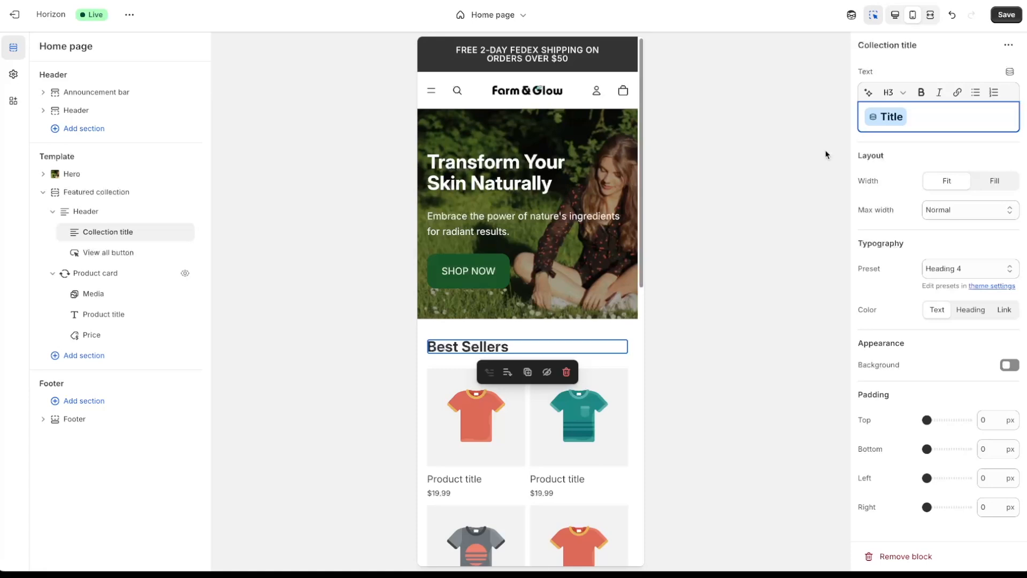
{"action": "left_click", "coordinate": [501, 366]}
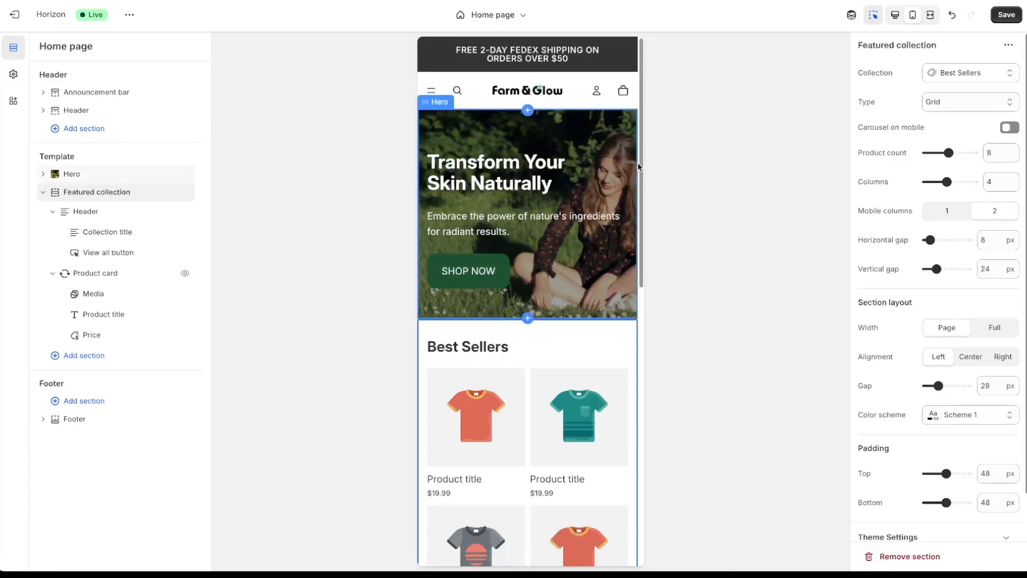
{"action": "left_click_drag", "start_coordinate": [641, 181], "coordinate": [661, 293]}
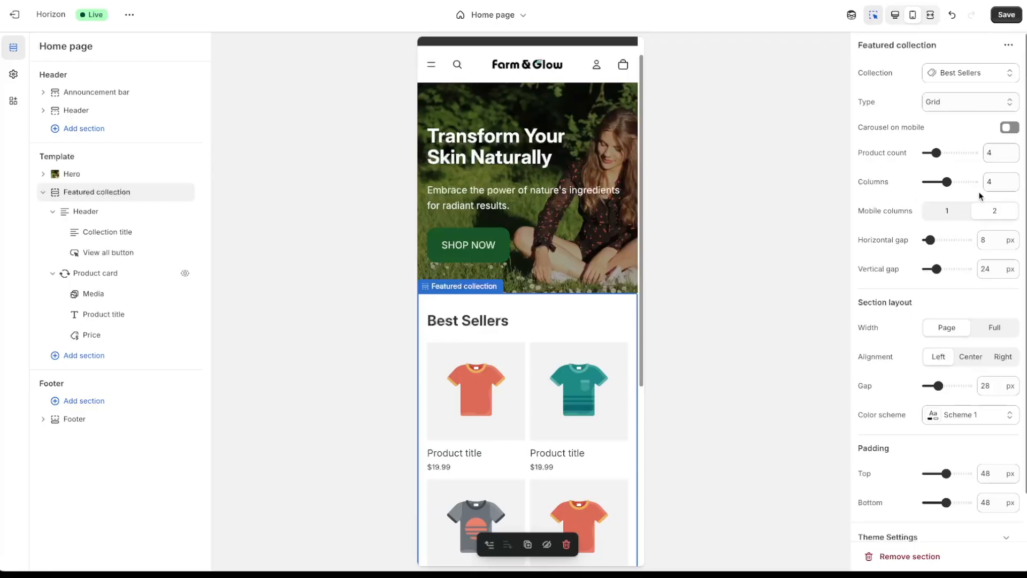
{"action": "double_click", "coordinate": [994, 180]}
{"action": "left_click_drag", "start_coordinate": [642, 169], "coordinate": [640, 196]}
- Preview the homepage in desktop layout and save the changes
{"action": "left_click", "coordinate": [894, 14]}
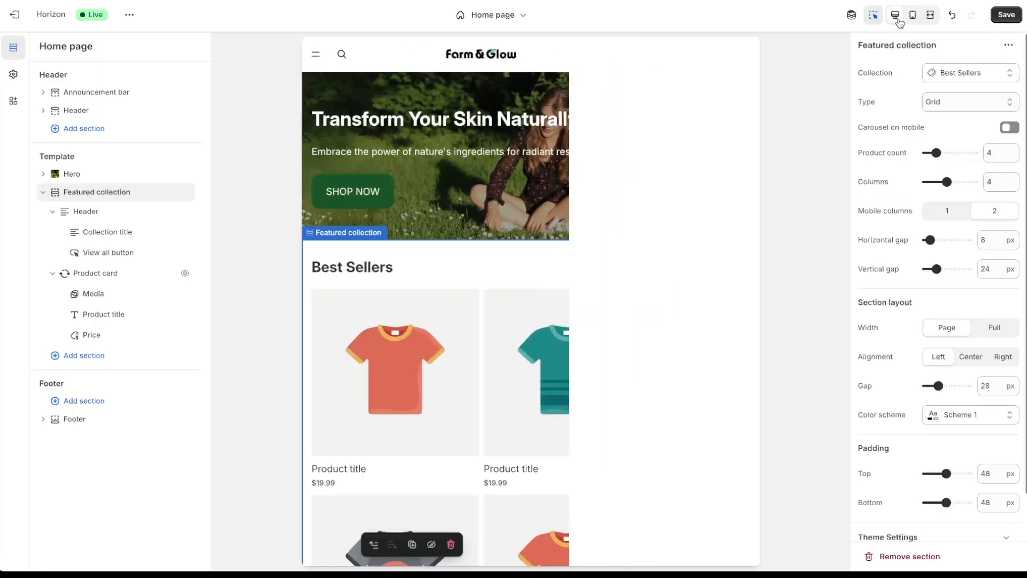
{"action": "scroll", "coordinate": [842, 150], "scroll_direction": "down", "scroll_amount": 3}
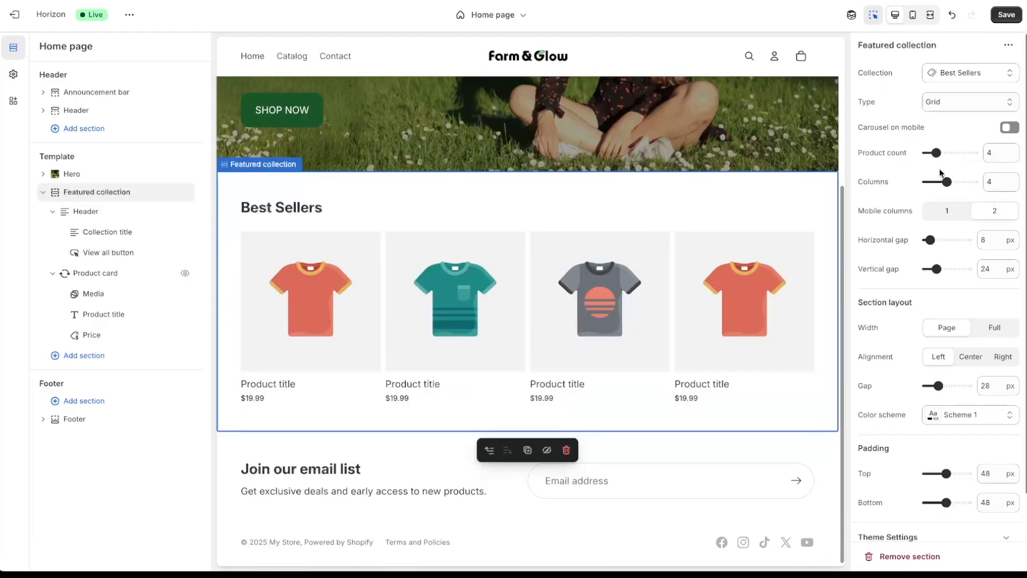
{"action": "left_click", "coordinate": [1005, 15]}
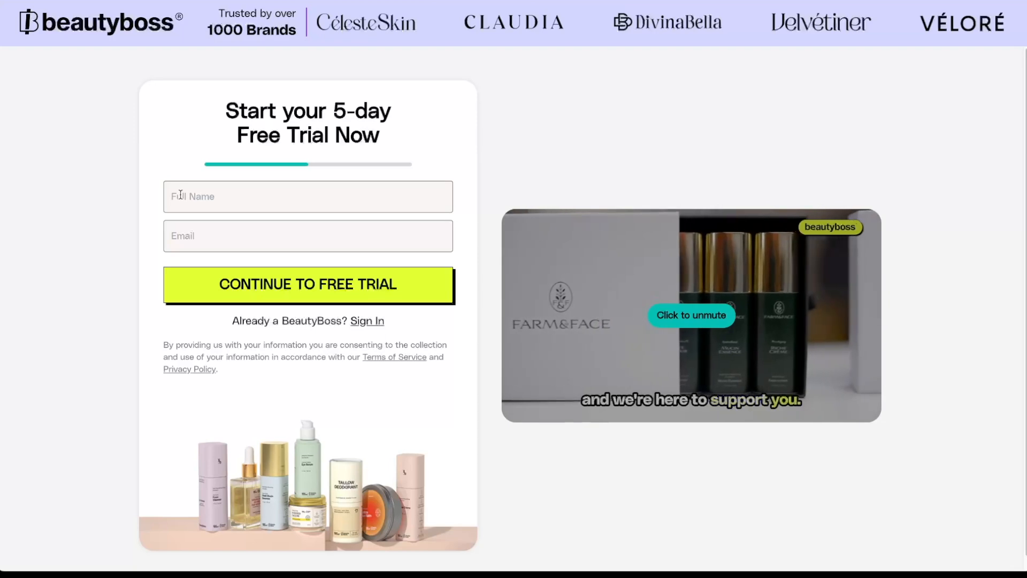
- Enter the user's full name and e-mail address and submit to start the BeautyBoss free trial
{"action": "left_click", "coordinate": [195, 202]}
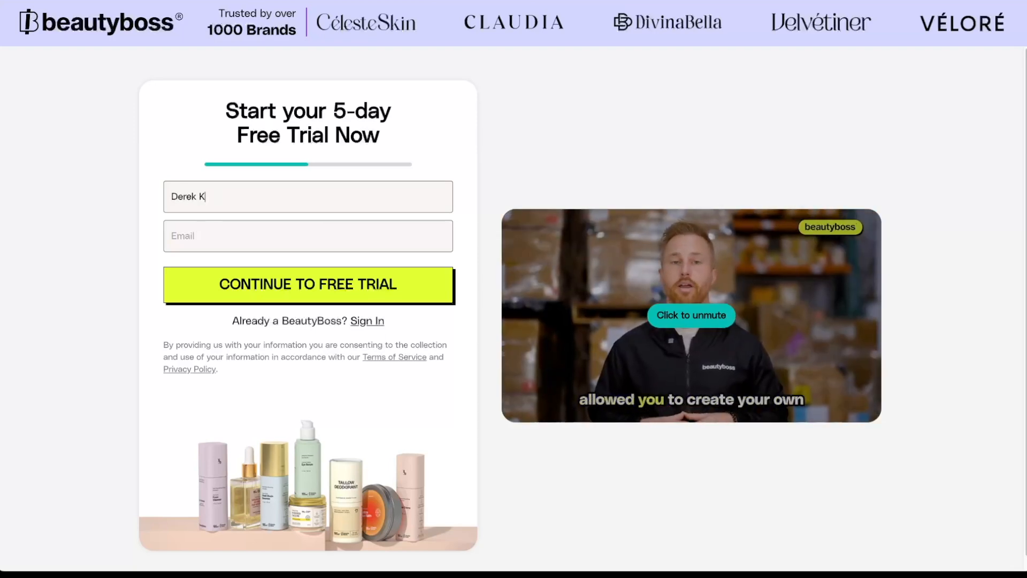
{"action": "key", "text": "Tab"}
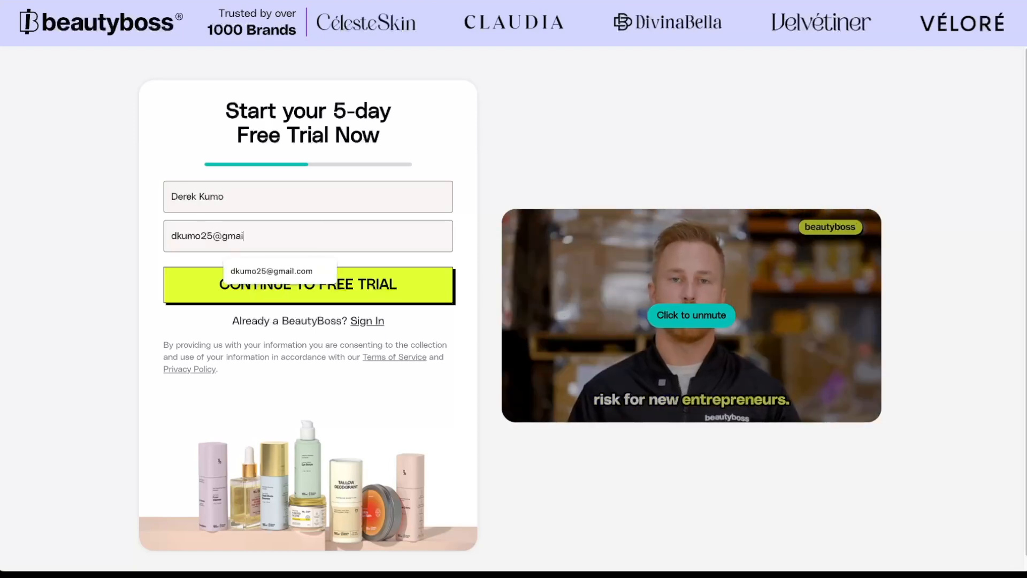
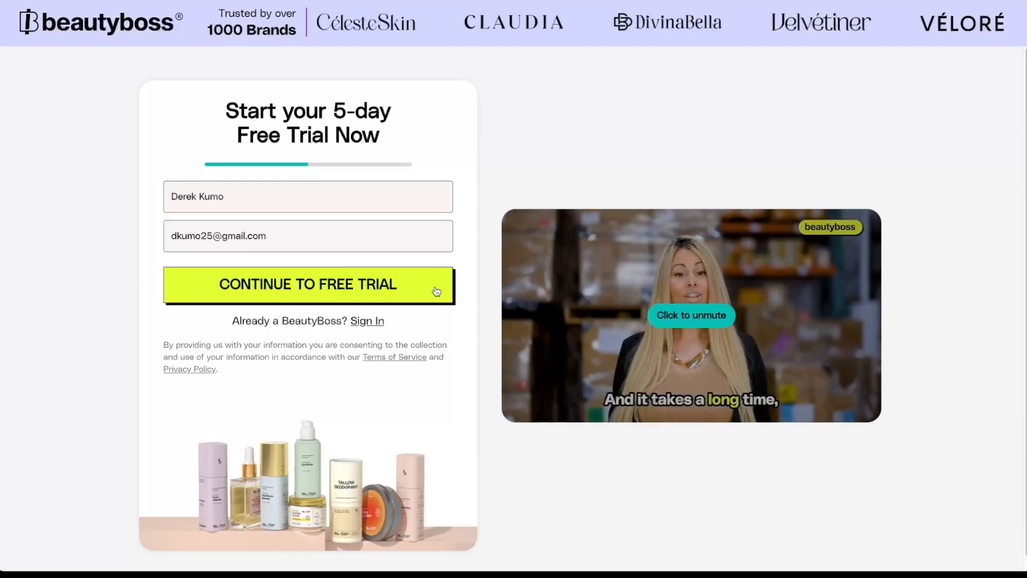
{"action": "left_click", "coordinate": [435, 288]}
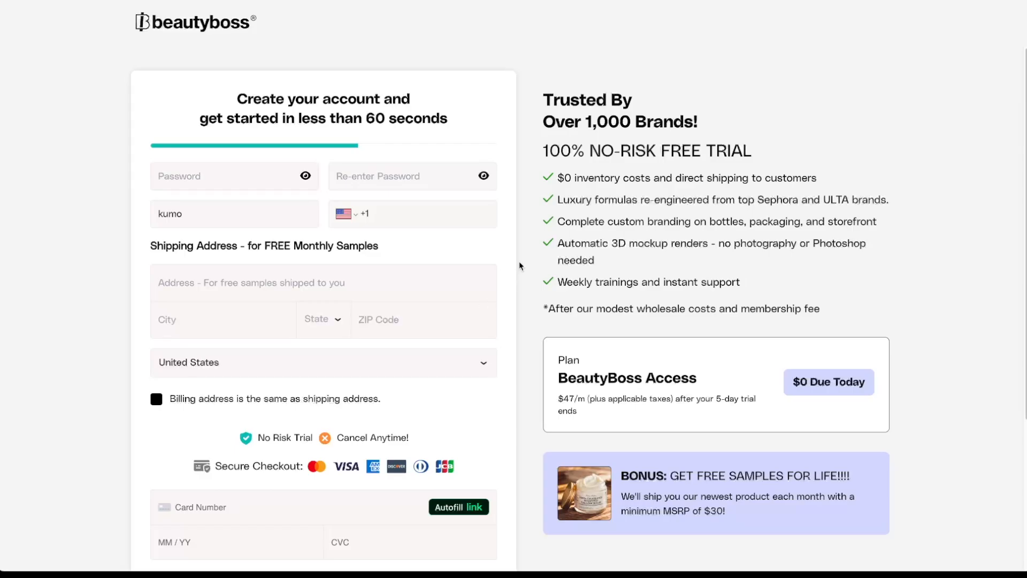
{"action": "scroll", "coordinate": [519, 266], "scroll_direction": "down", "scroll_amount": 3}
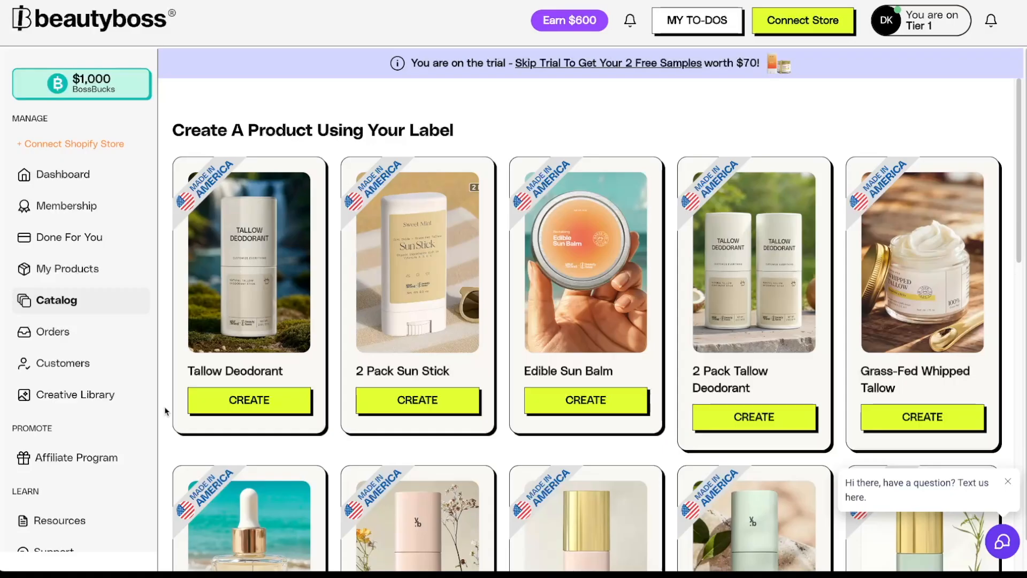
- Connect the existing Shopify store by installing BeautyBoss and approving its $47.00 monthly plan
{"action": "left_click", "coordinate": [65, 146]}
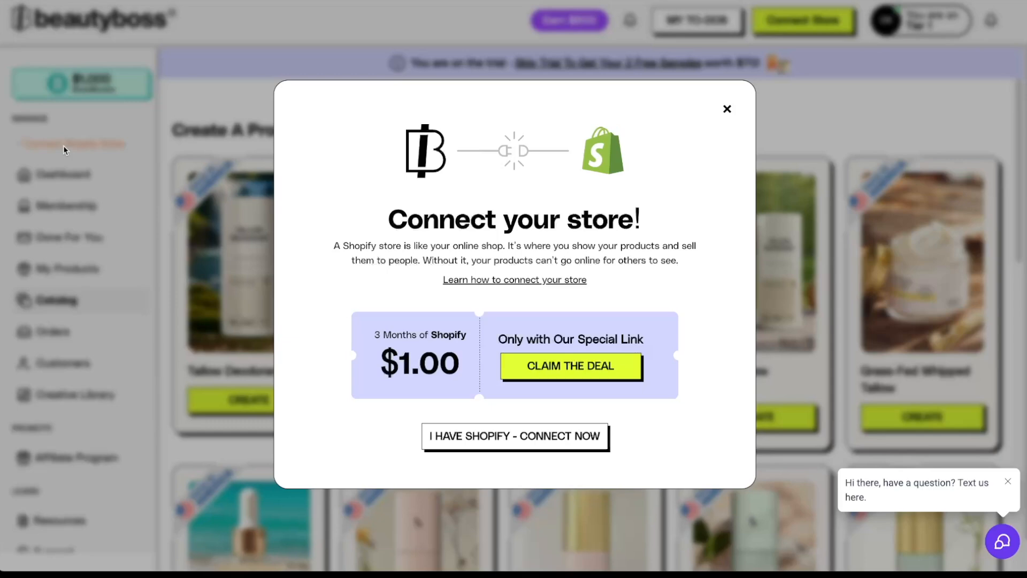
{"action": "left_click", "coordinate": [517, 444]}
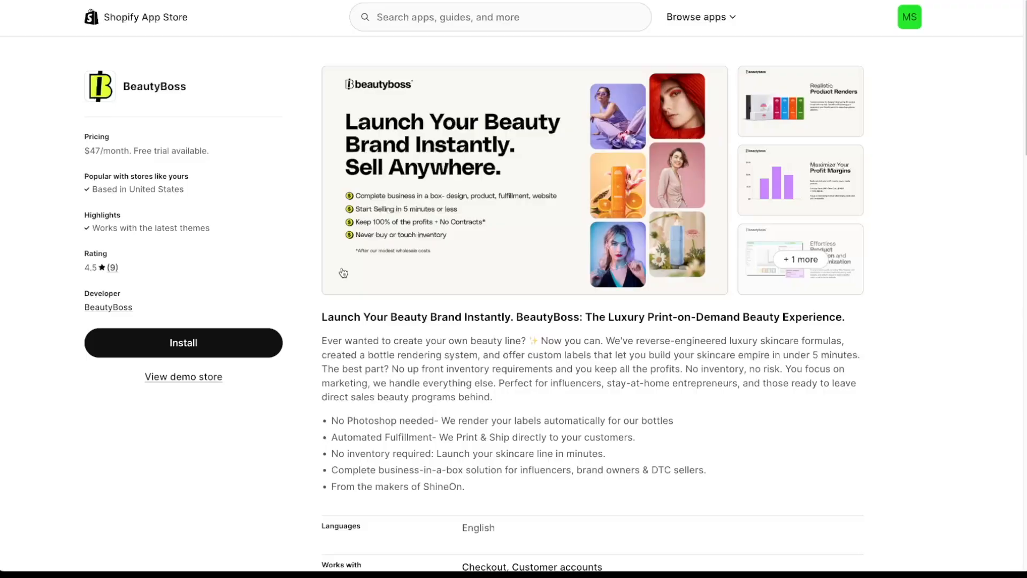
{"action": "left_click", "coordinate": [235, 349]}
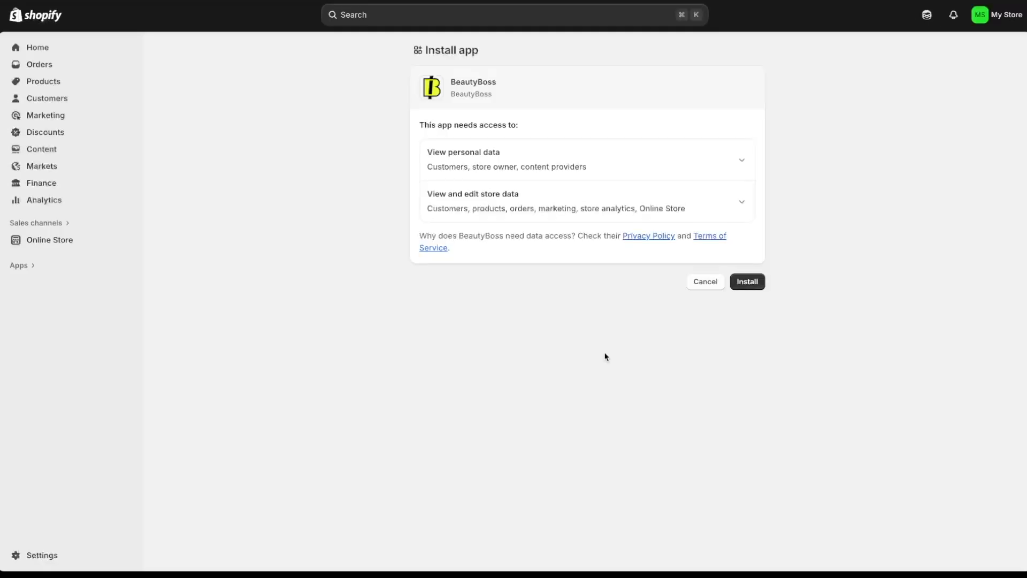
{"action": "left_click", "coordinate": [758, 287]}
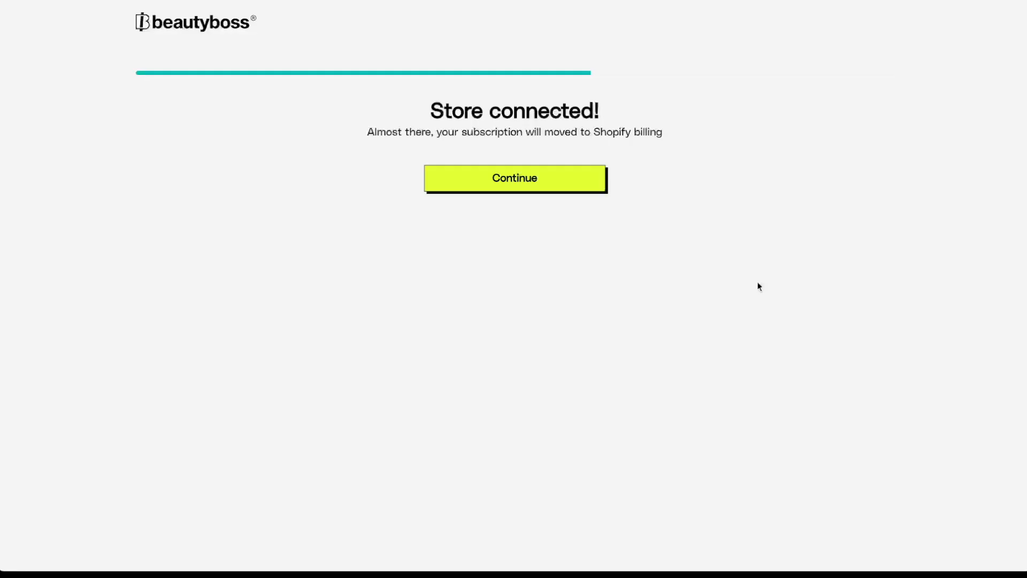
{"action": "left_click", "coordinate": [587, 184]}
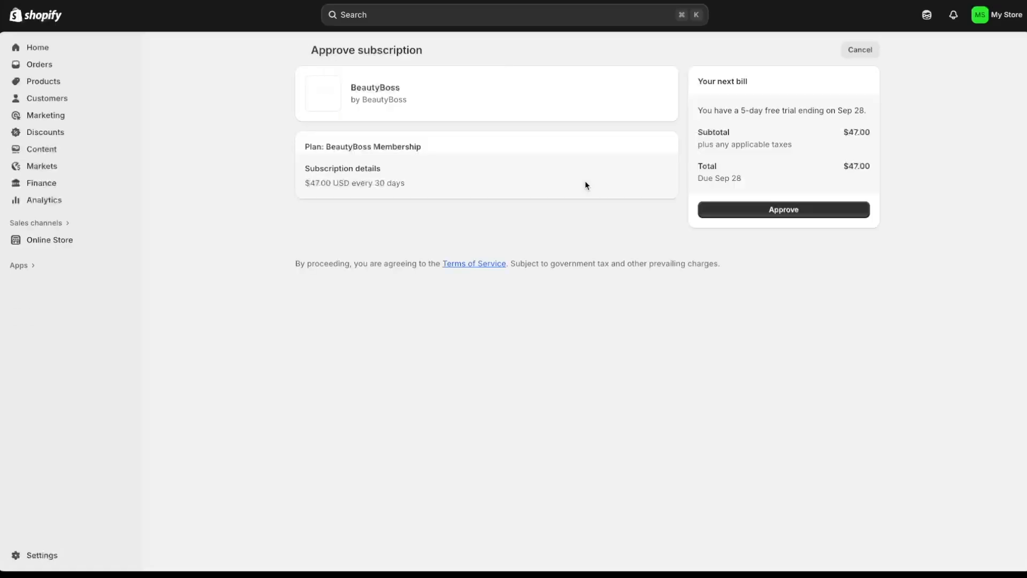
{"action": "left_click", "coordinate": [818, 215]}
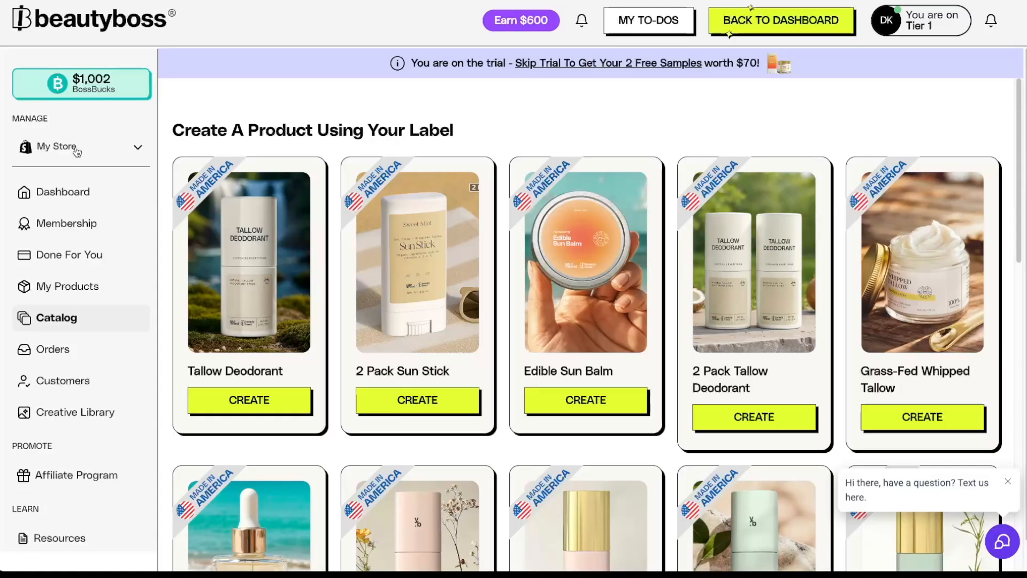
- Create the Whipped Grass-Fed Tallow Balm with Vanilla Bean product at $39.95 and request a free label design
{"action": "left_click", "coordinate": [106, 154]}
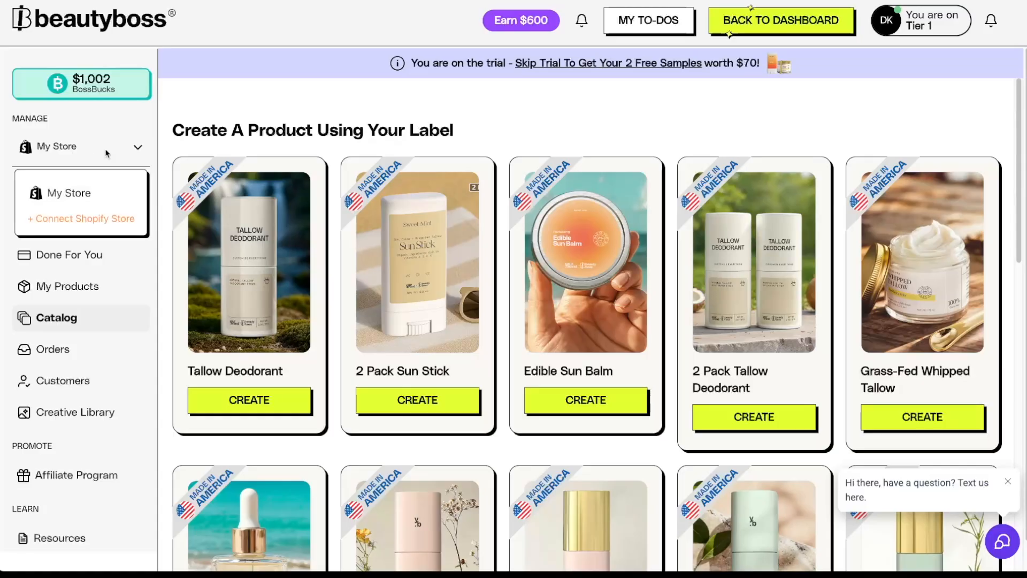
{"action": "left_click", "coordinate": [138, 148]}
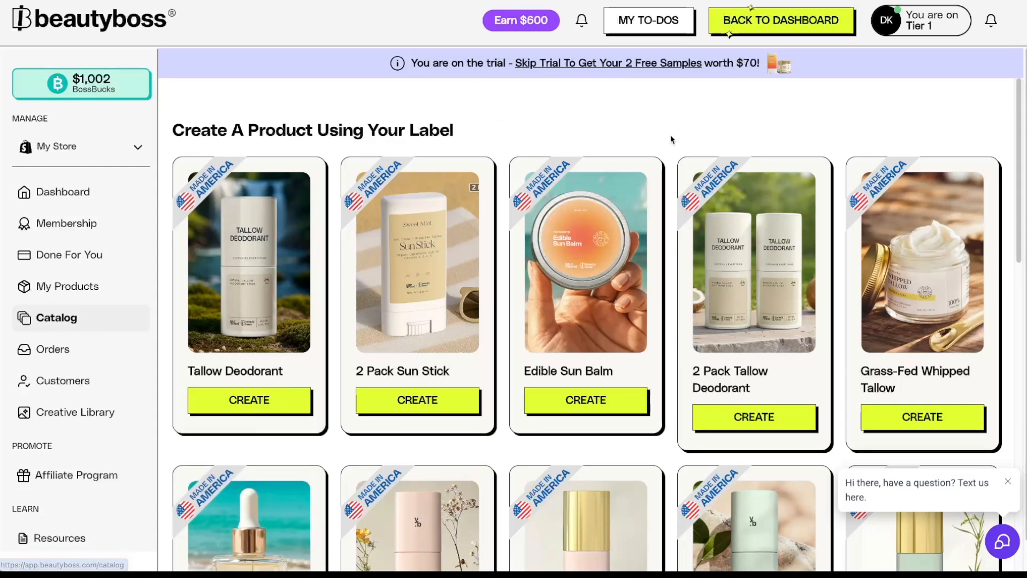
{"action": "left_click_drag", "start_coordinate": [1023, 125], "coordinate": [1024, 144]}
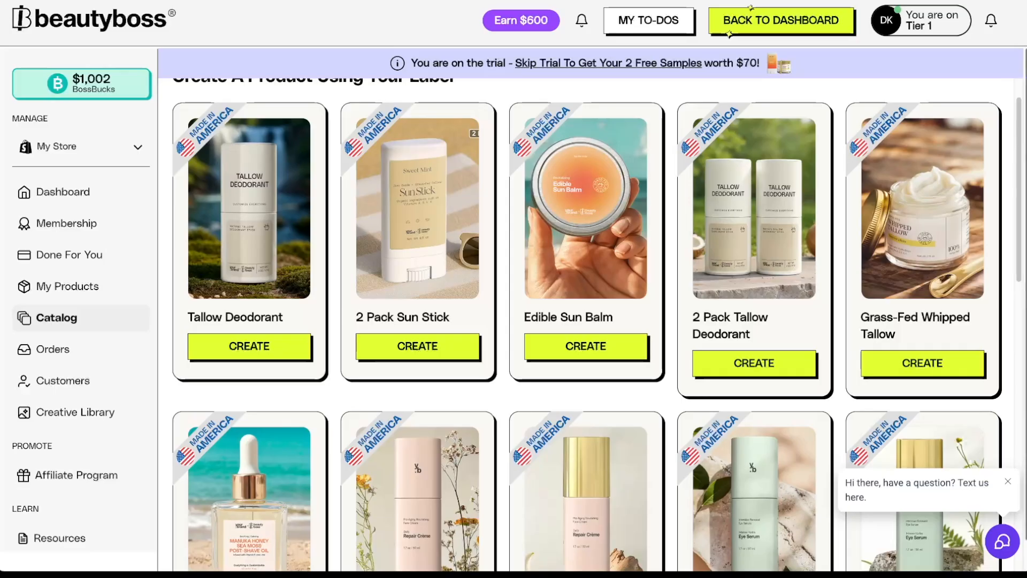
{"action": "mouse_move", "coordinate": [912, 348]}
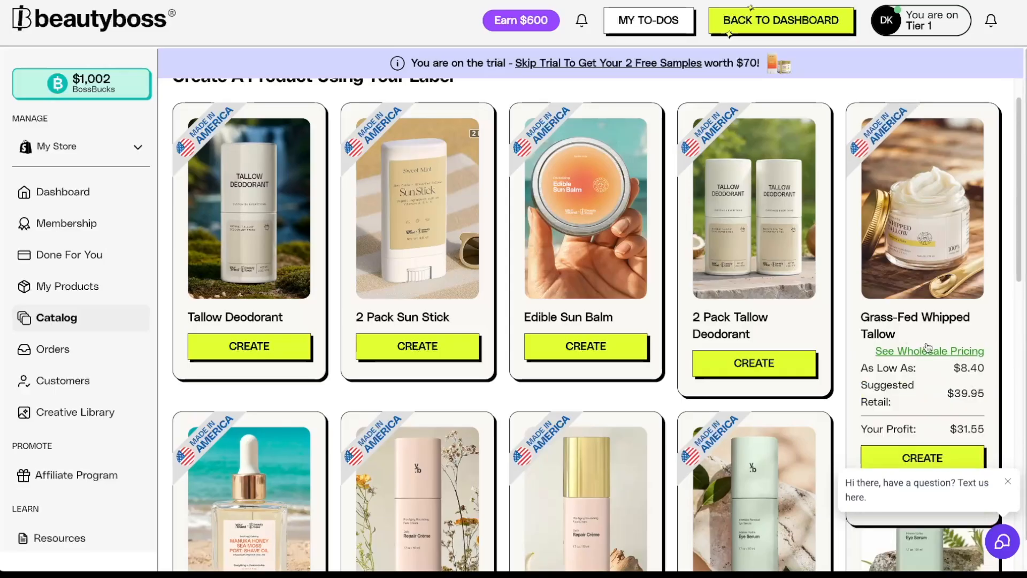
{"action": "scroll", "coordinate": [929, 345], "scroll_direction": "down", "scroll_amount": 1}
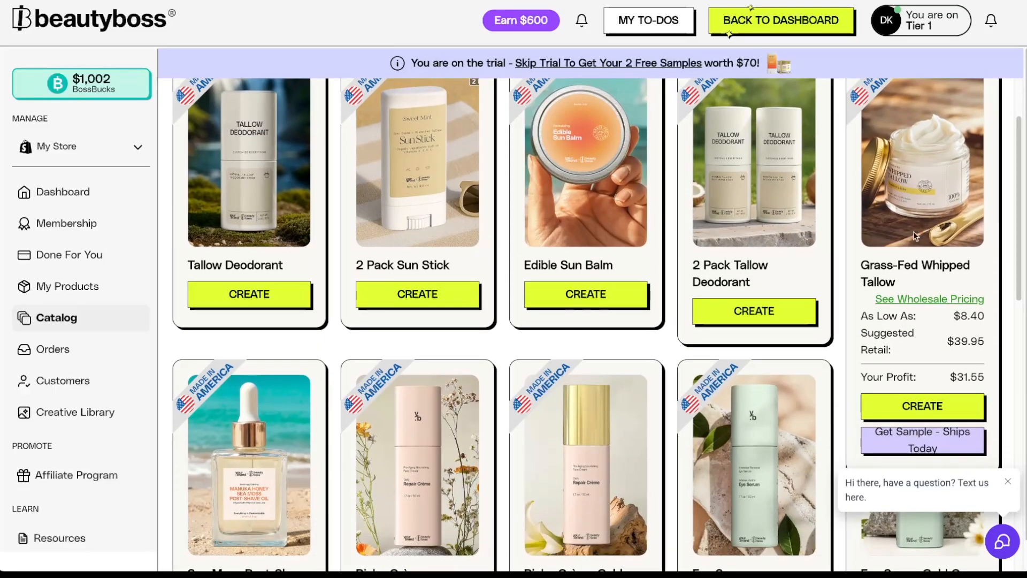
{"action": "left_click", "coordinate": [952, 416]}
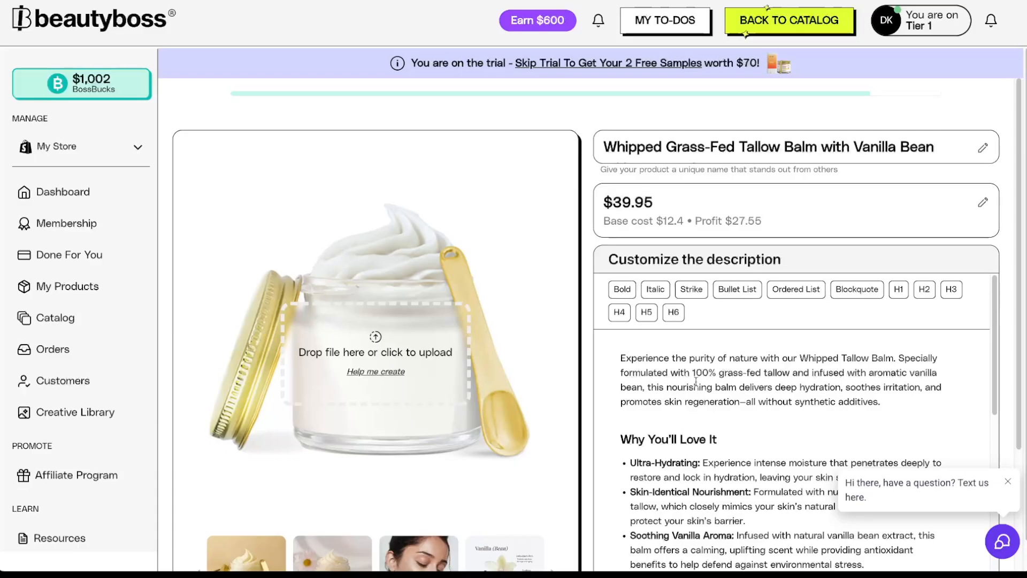
{"action": "left_click_drag", "start_coordinate": [1020, 153], "coordinate": [1022, 269]}
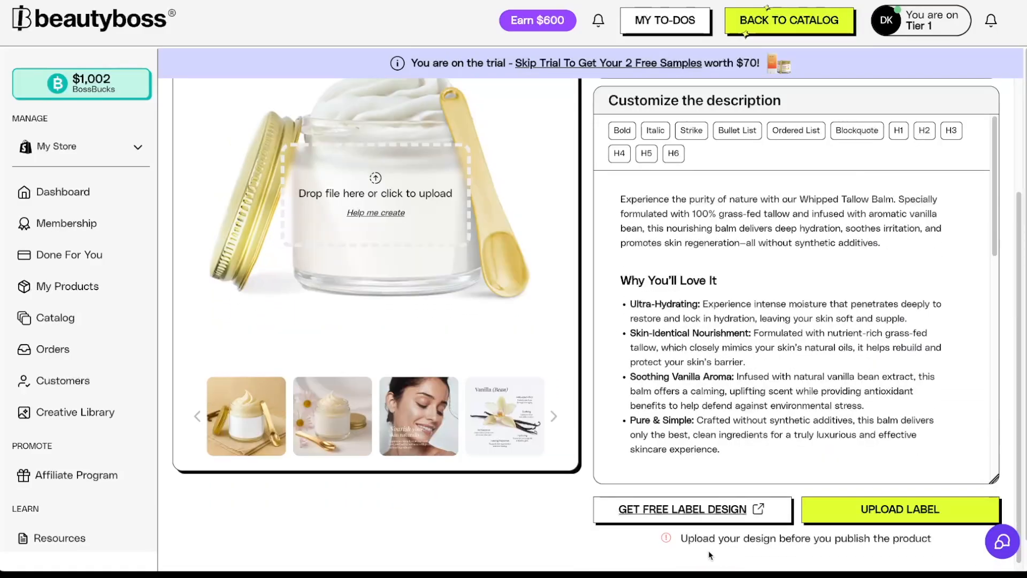
{"action": "left_click", "coordinate": [698, 517]}
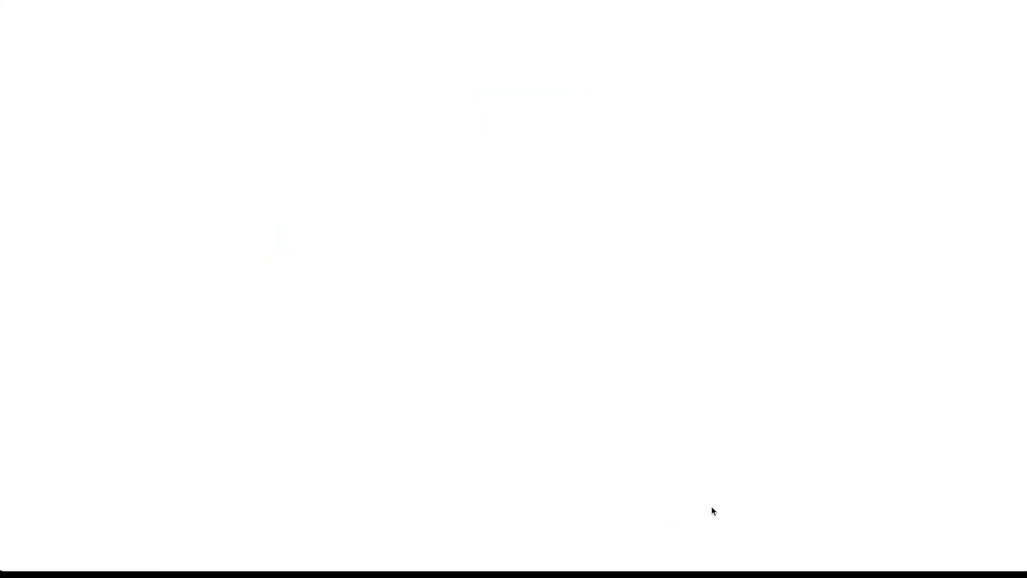
- Search the label designs for 'ta' and open the 2oz Tallow Jar 05 label via Edit Tallow Label
{"action": "scroll", "coordinate": [964, 166], "scroll_direction": "down", "scroll_amount": 4}
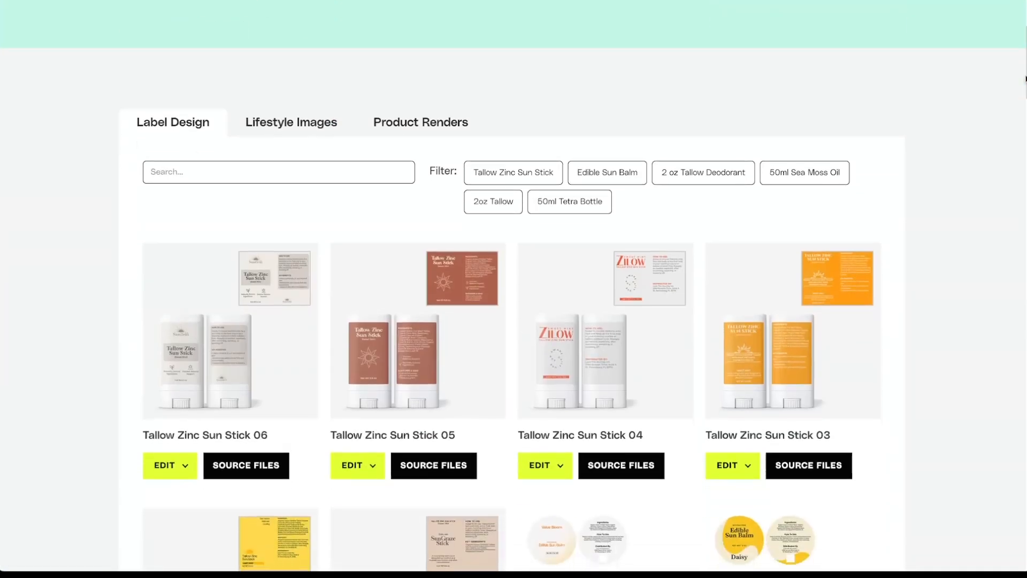
{"action": "left_click", "coordinate": [272, 168]}
{"action": "type", "text": "tallow"}
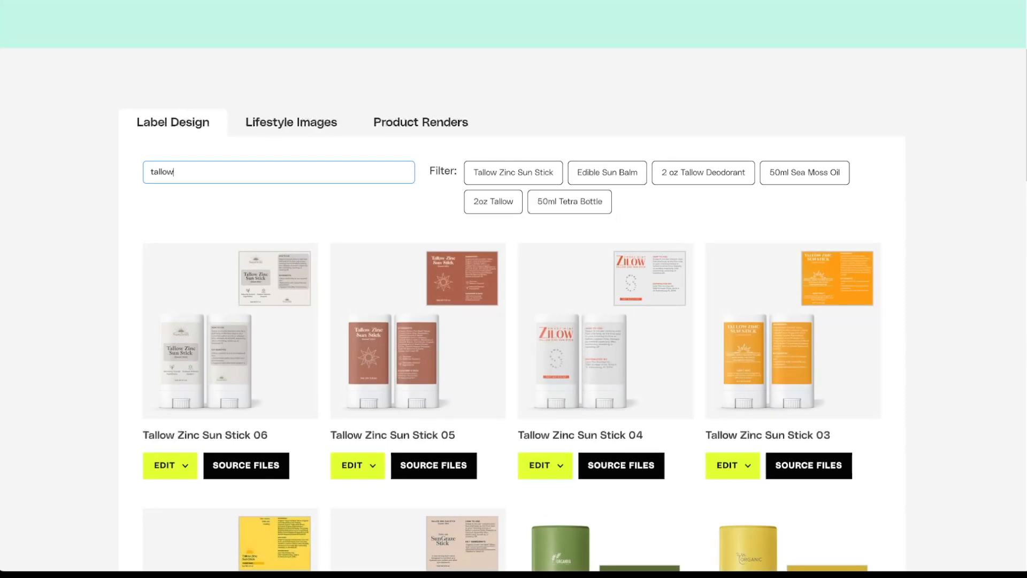
{"action": "scroll", "coordinate": [514, 289], "scroll_direction": "up", "scroll_amount": 1}
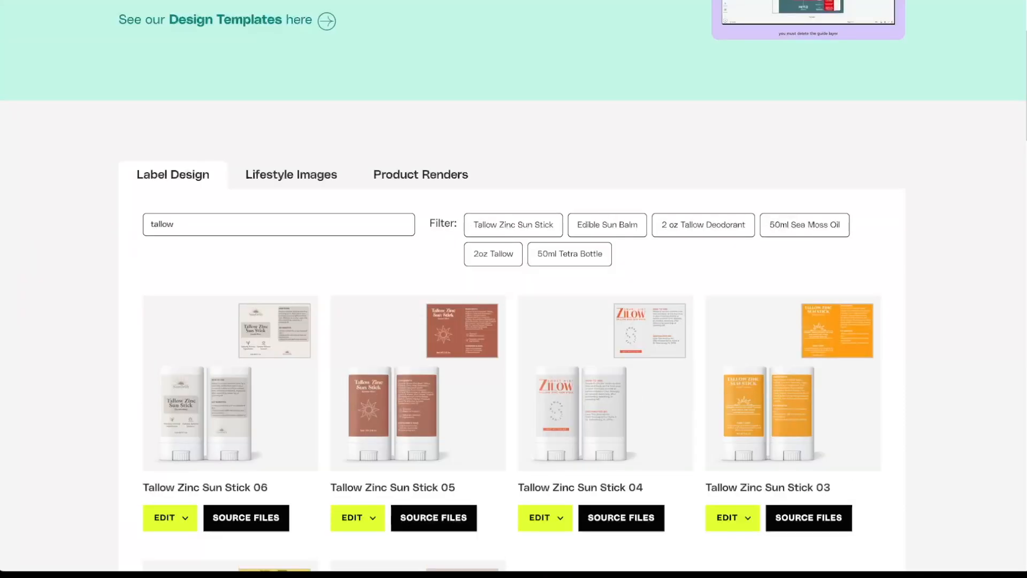
{"action": "scroll", "coordinate": [513, 289], "scroll_direction": "down", "scroll_amount": 15}
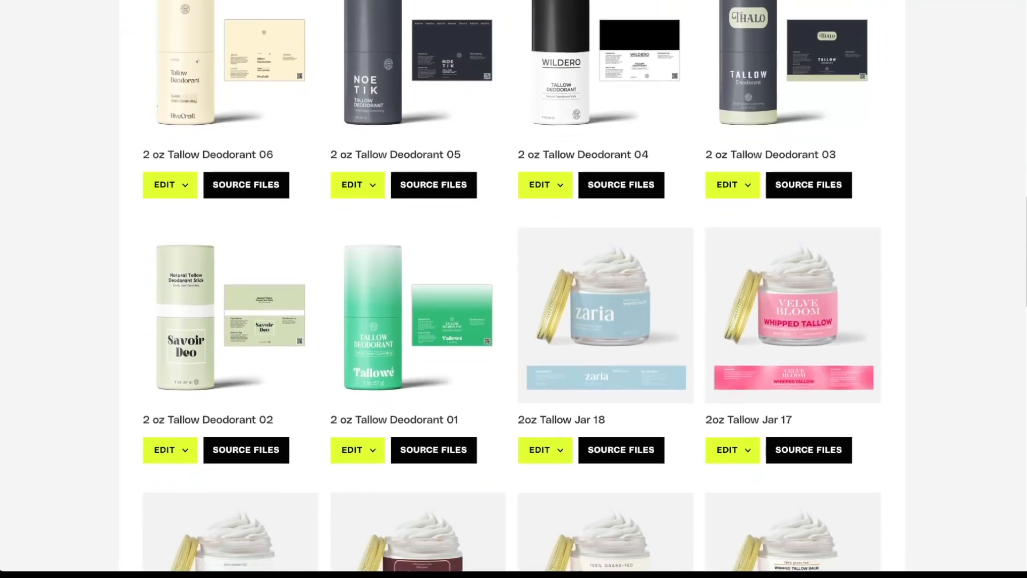
{"action": "scroll", "coordinate": [514, 289], "scroll_direction": "down", "scroll_amount": 4}
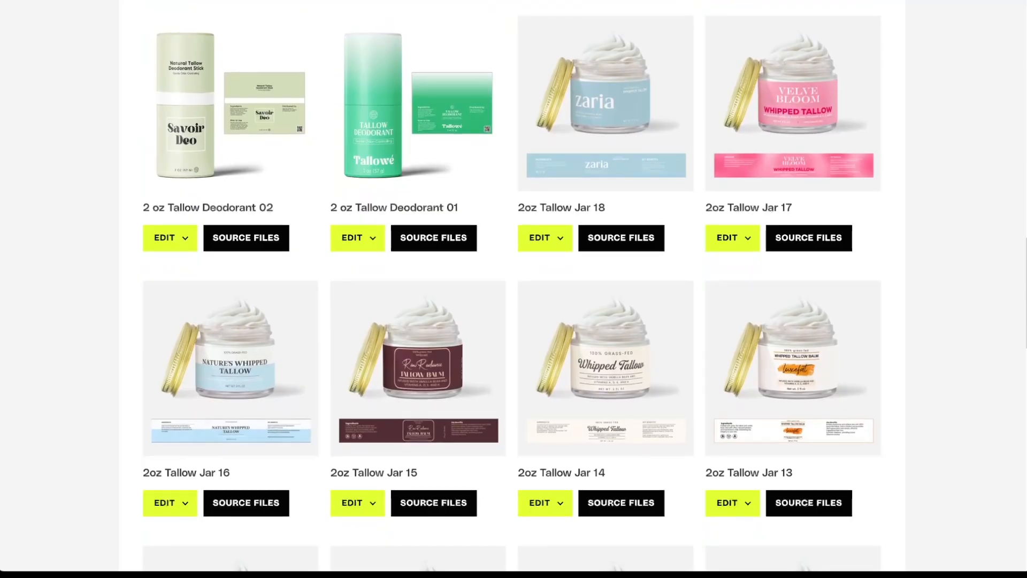
{"action": "scroll", "coordinate": [513, 289], "scroll_direction": "down", "scroll_amount": 8}
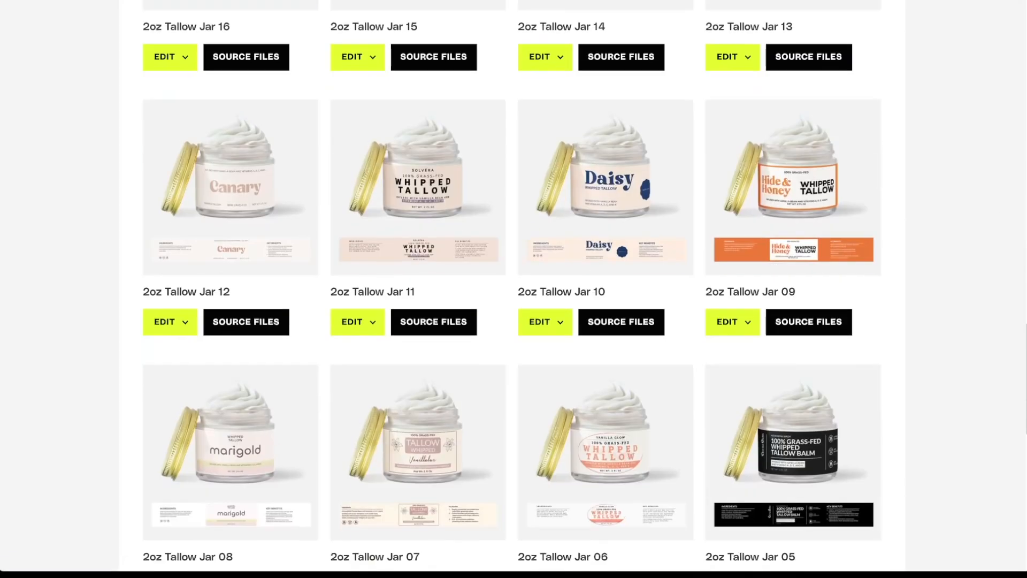
{"action": "scroll", "coordinate": [514, 289], "scroll_direction": "down", "scroll_amount": 2}
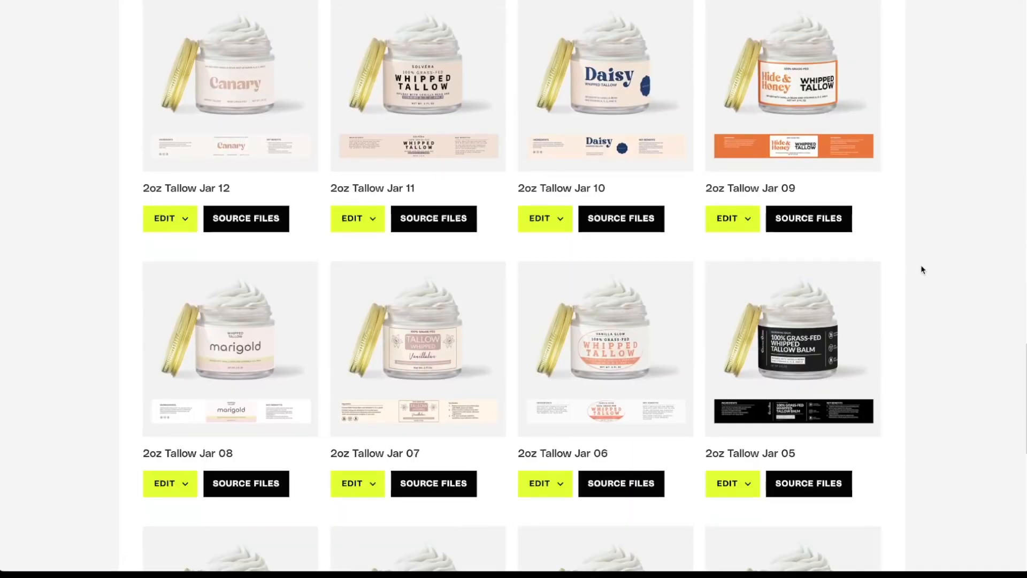
{"action": "left_click", "coordinate": [748, 487]}
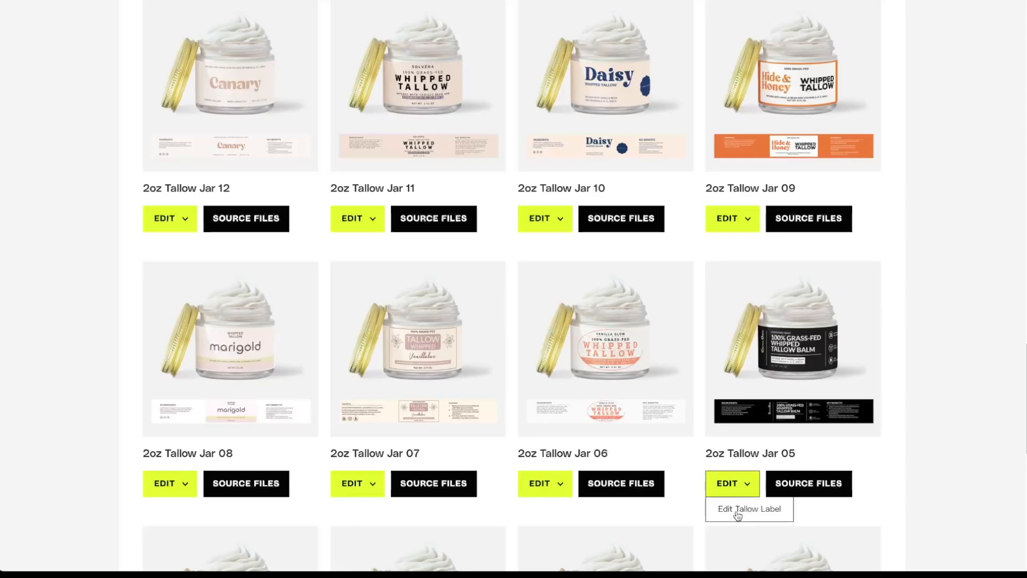
{"action": "left_click", "coordinate": [747, 509]}
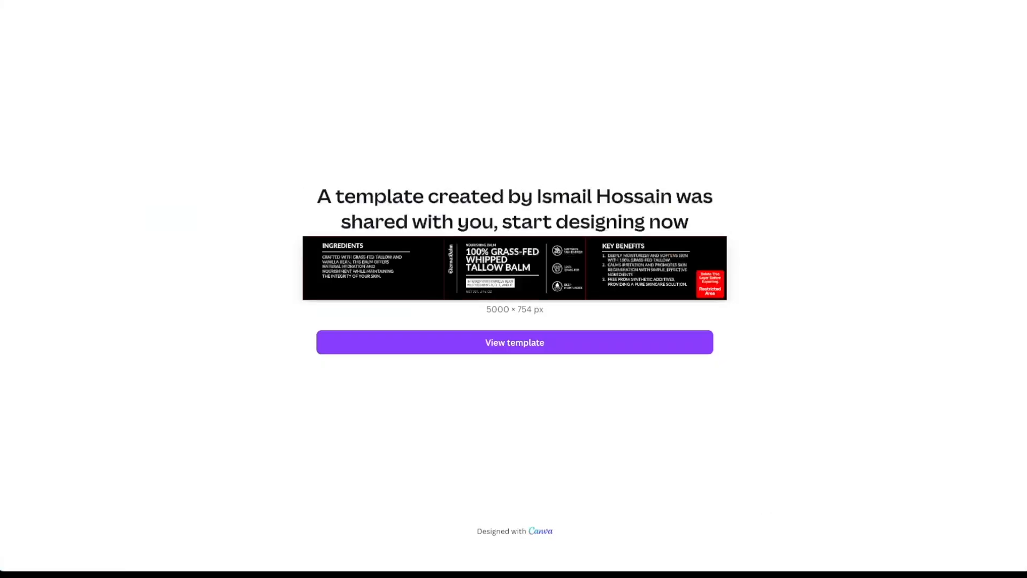
- Replace the vertical EternaBalm brand text with 'Farm & Glow' and widen it into one column
{"action": "left_click", "coordinate": [555, 348]}
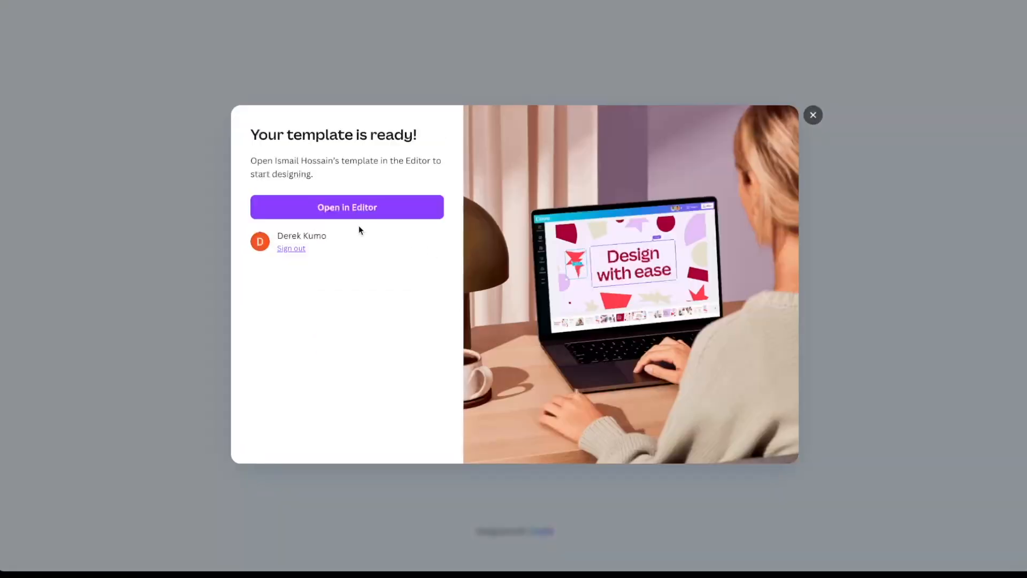
{"action": "left_click", "coordinate": [387, 212]}
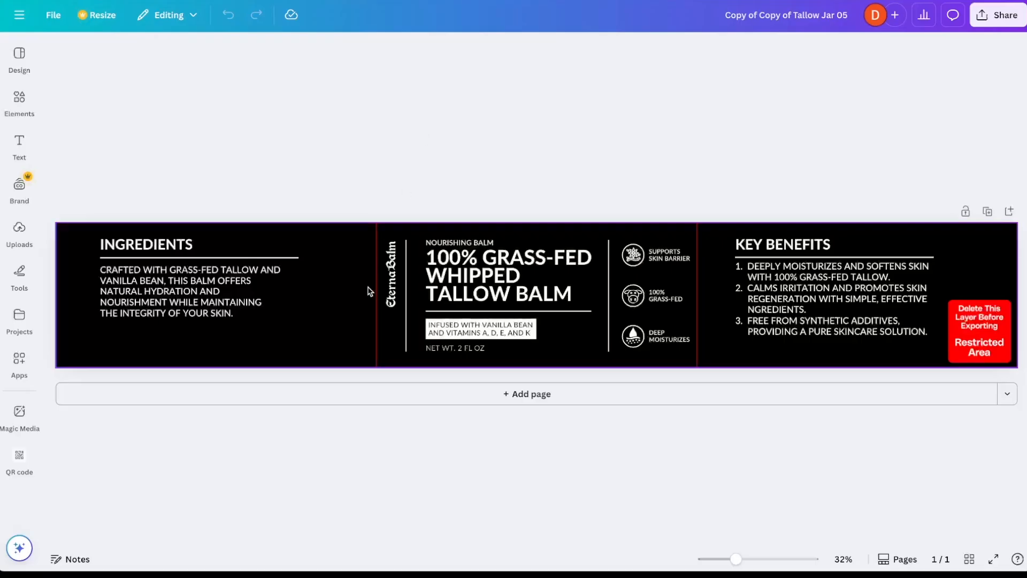
{"action": "left_click", "coordinate": [387, 296]}
{"action": "left_click", "coordinate": [387, 296]}
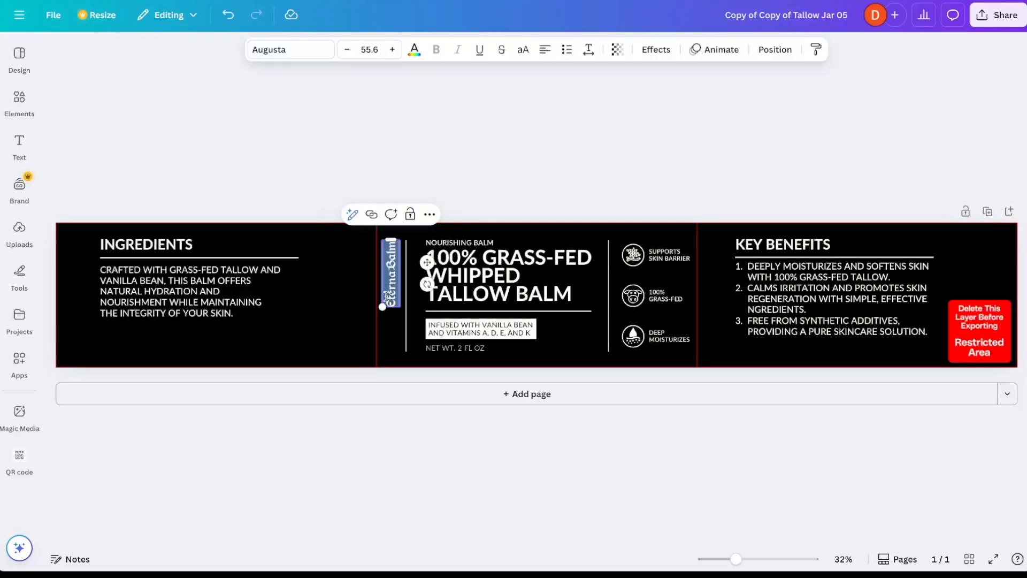
{"action": "type", "text": "Farm"}
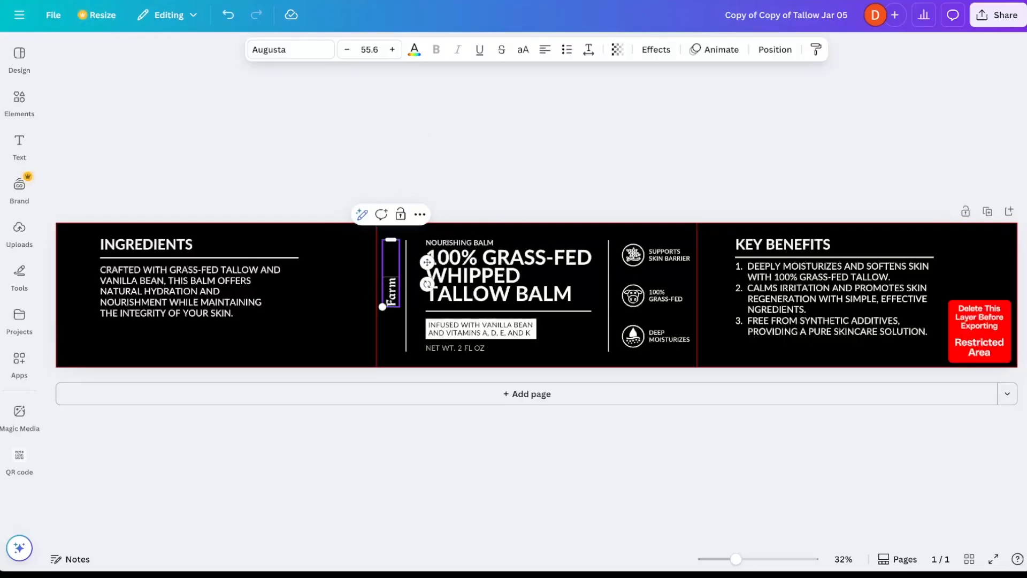
{"action": "type", "text": " & Glow"}
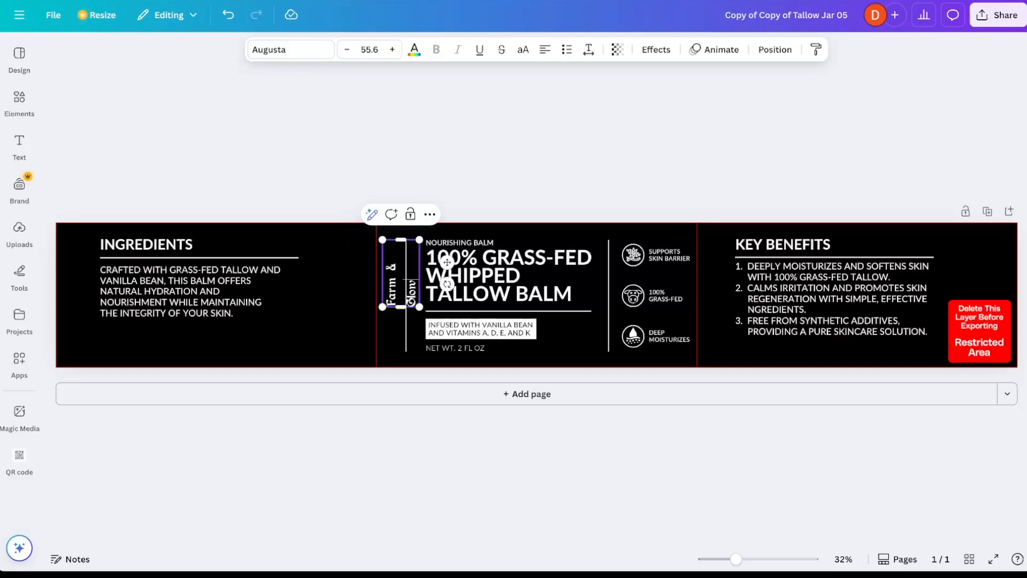
{"action": "left_click_drag", "start_coordinate": [400, 307], "coordinate": [399, 323]}
{"action": "left_click", "coordinate": [640, 144]}
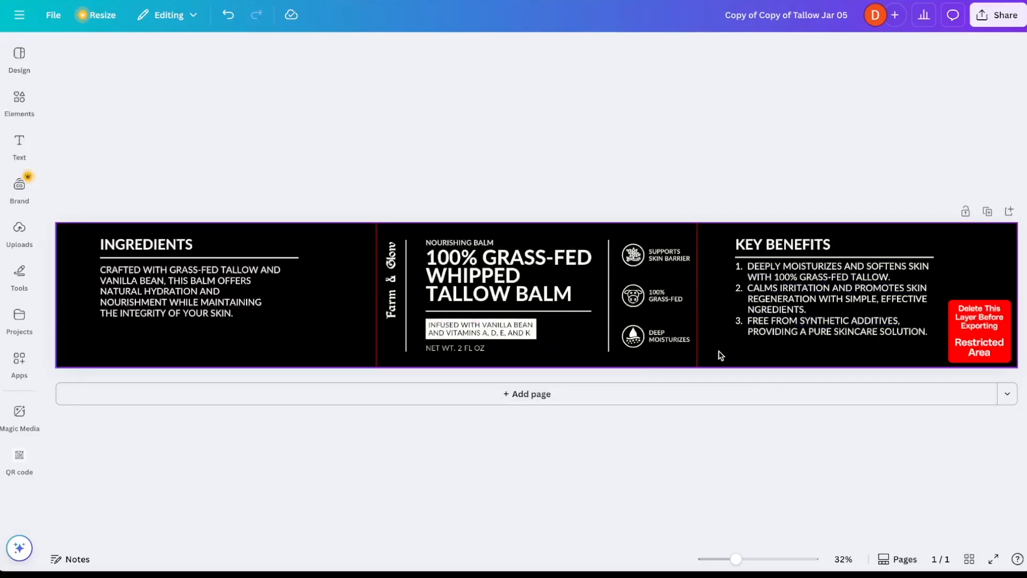
- Delete the restricted-area overlay layer and download the label as a PNG
{"action": "left_click", "coordinate": [976, 335]}
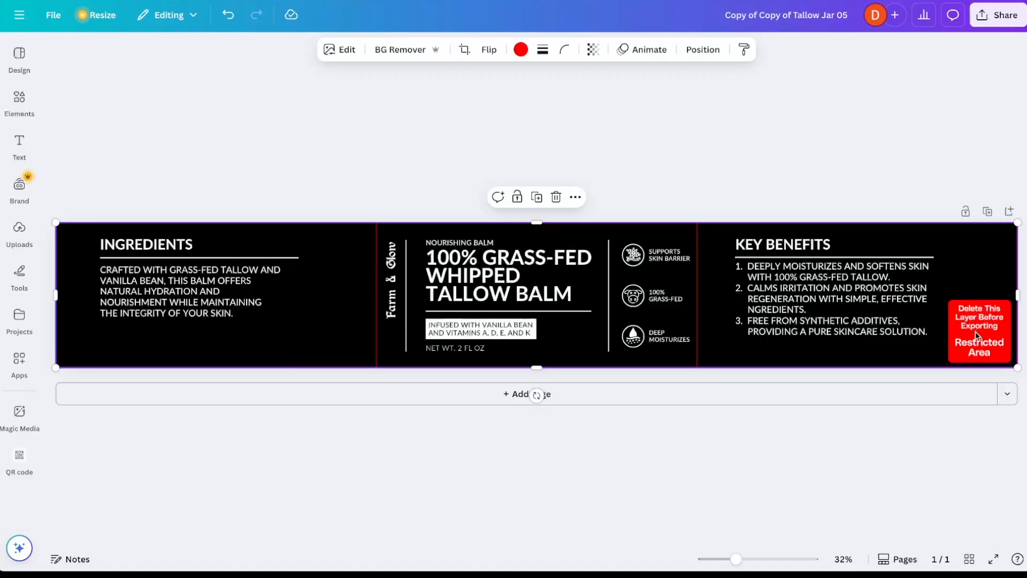
{"action": "key", "text": "Delete"}
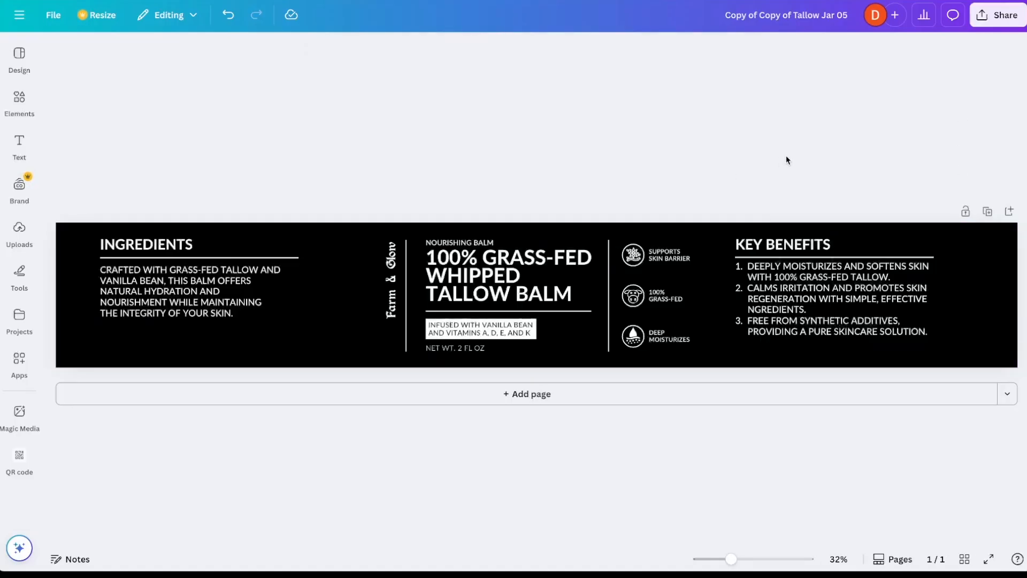
{"action": "left_click", "coordinate": [998, 15]}
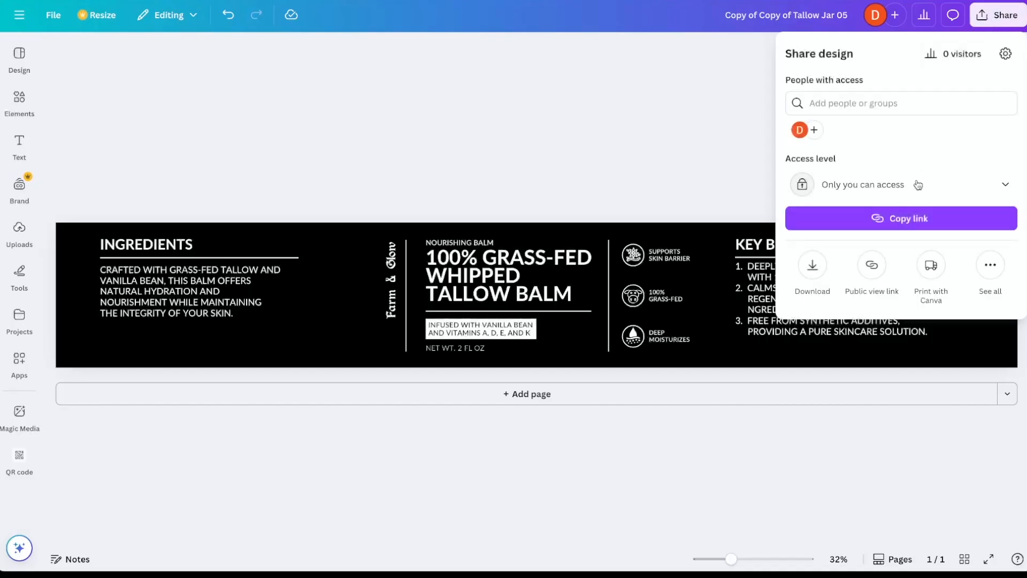
{"action": "left_click", "coordinate": [813, 266]}
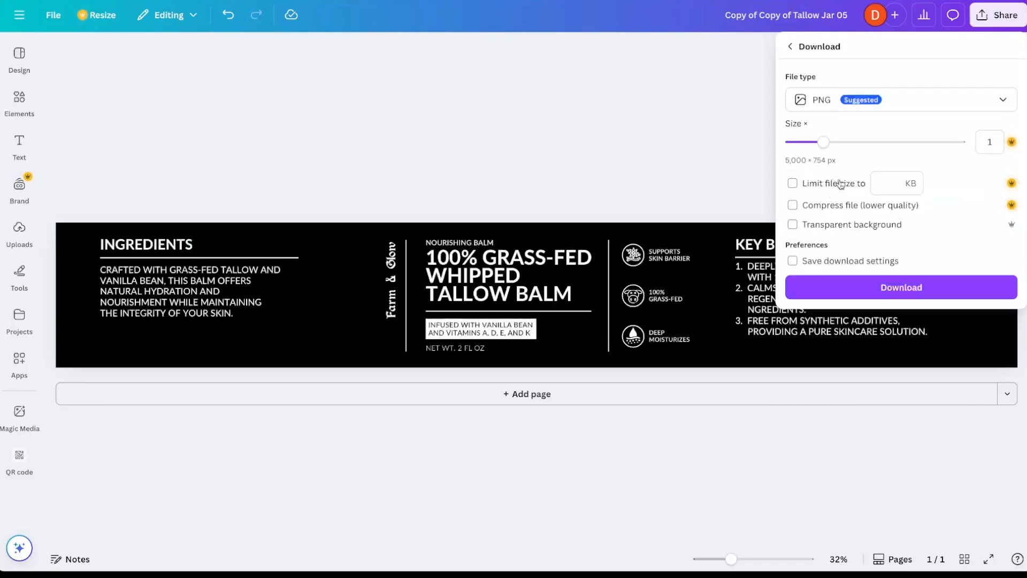
{"action": "left_click", "coordinate": [859, 289]}
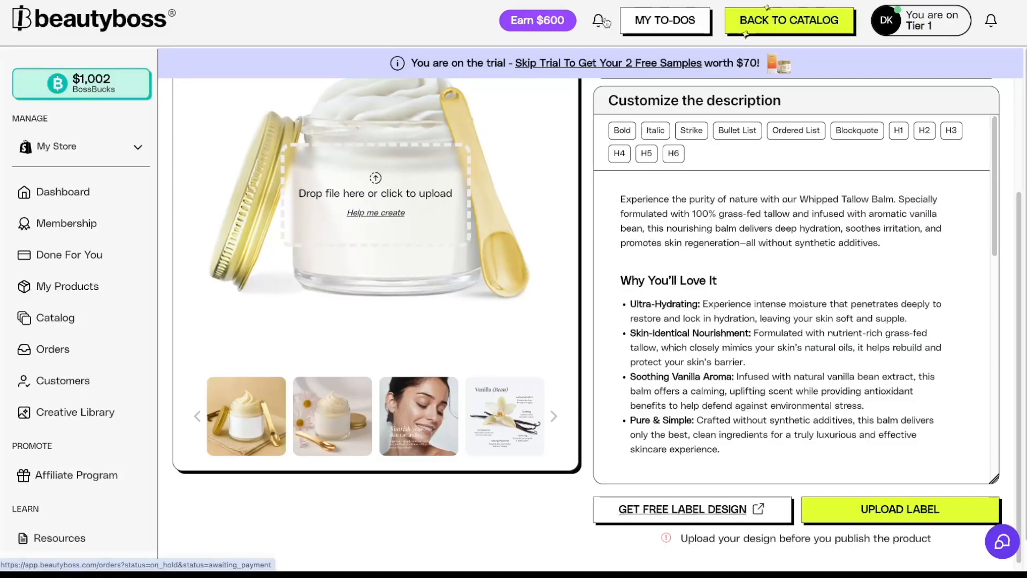
- Upload Product Label Tallow Jar 05.png as the jar label and approve the layout
{"action": "left_click", "coordinate": [873, 520]}
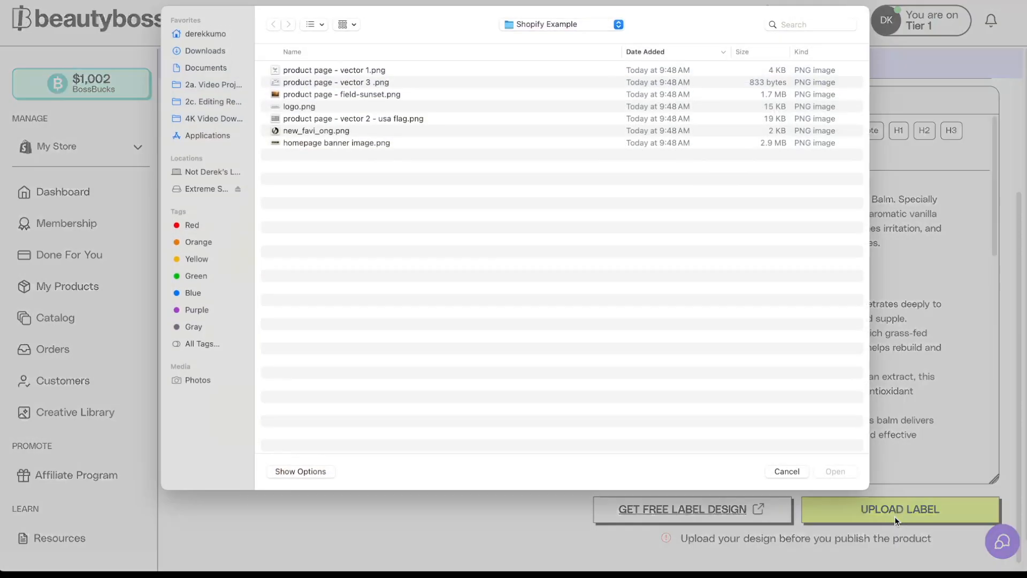
{"action": "left_click", "coordinate": [353, 72]}
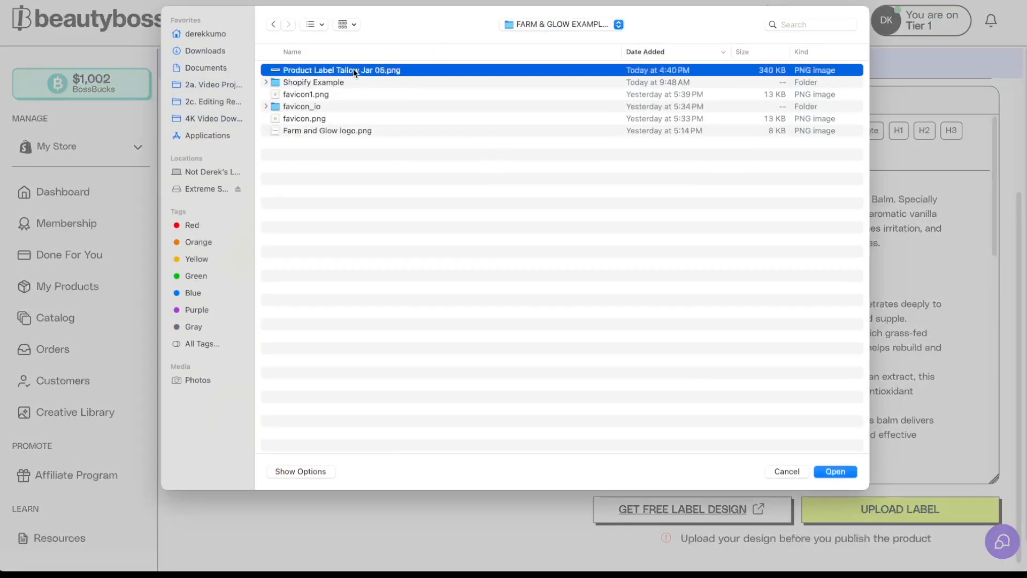
{"action": "left_click", "coordinate": [829, 470]}
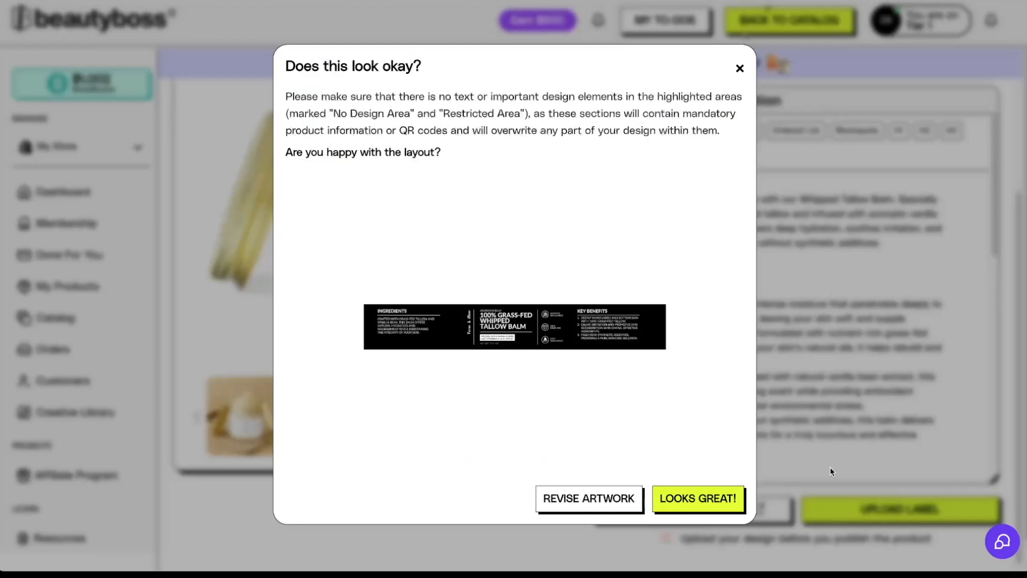
{"action": "left_click", "coordinate": [699, 511]}
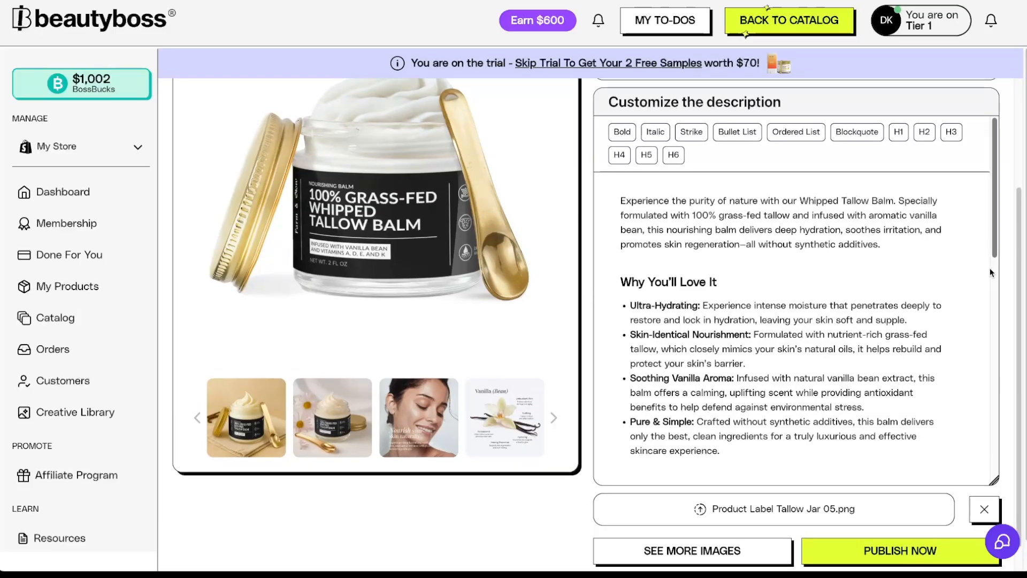
- Publish the tallow balm product and view it in Shopify
{"action": "scroll", "coordinate": [1014, 312], "scroll_direction": "down", "scroll_amount": 2}
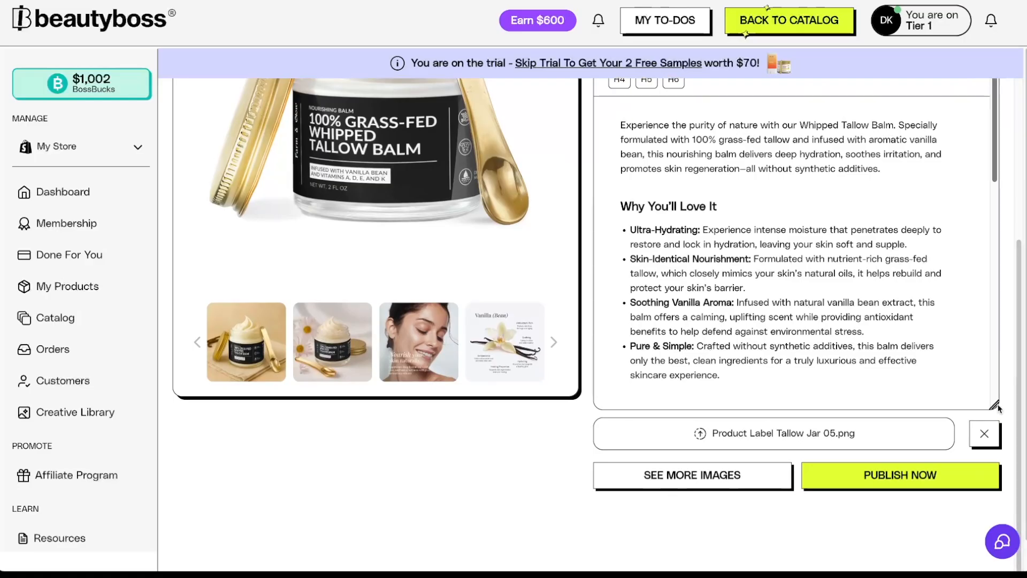
{"action": "left_click", "coordinate": [906, 481]}
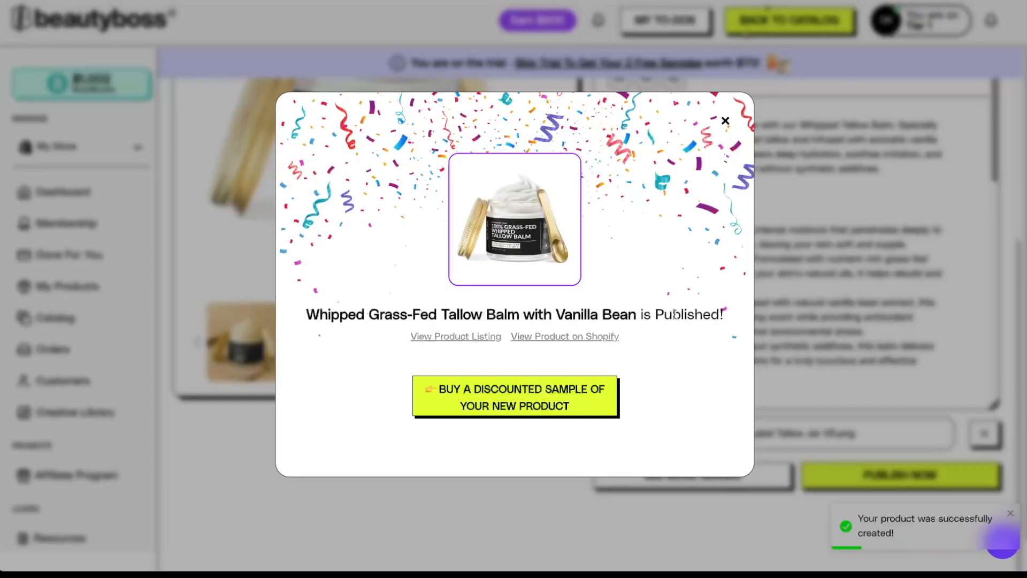
{"action": "left_click", "coordinate": [567, 337]}
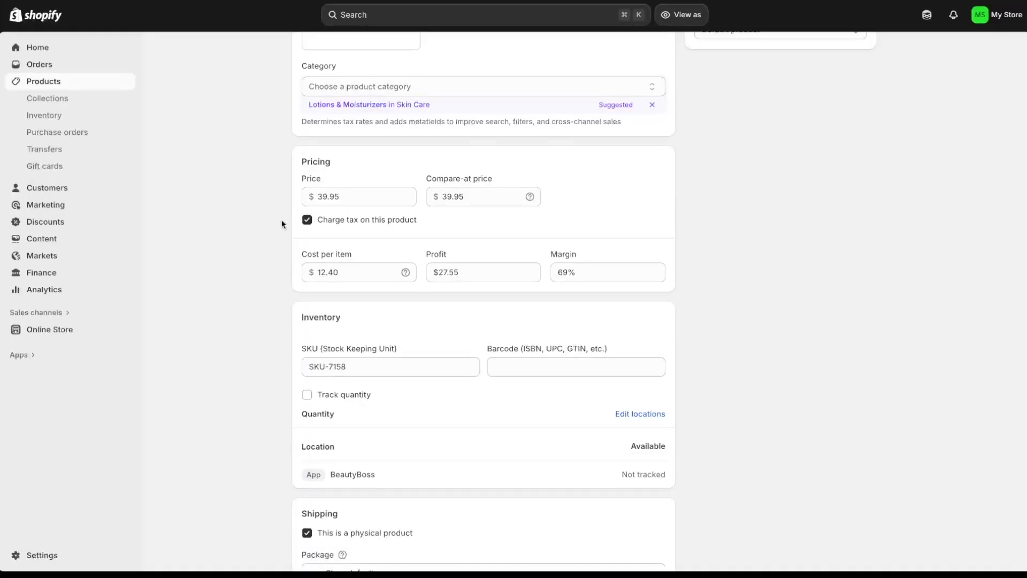
- Scroll up to the tallow balm's Title and Description on its Shopify admin page
{"action": "scroll", "coordinate": [282, 223], "scroll_direction": "up", "scroll_amount": 10}
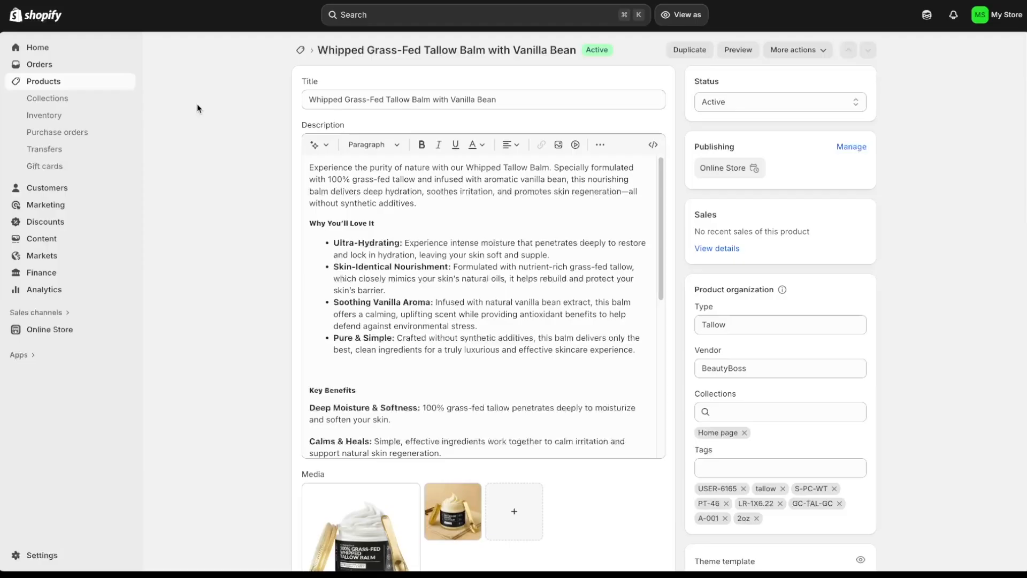
{"action": "left_click", "coordinate": [45, 49]}
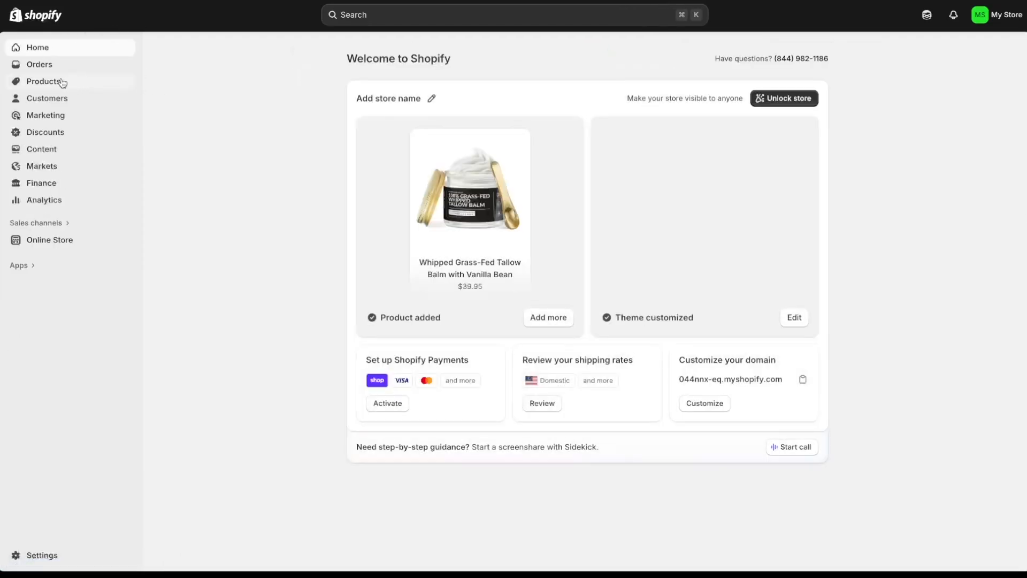
{"action": "left_click", "coordinate": [63, 85]}
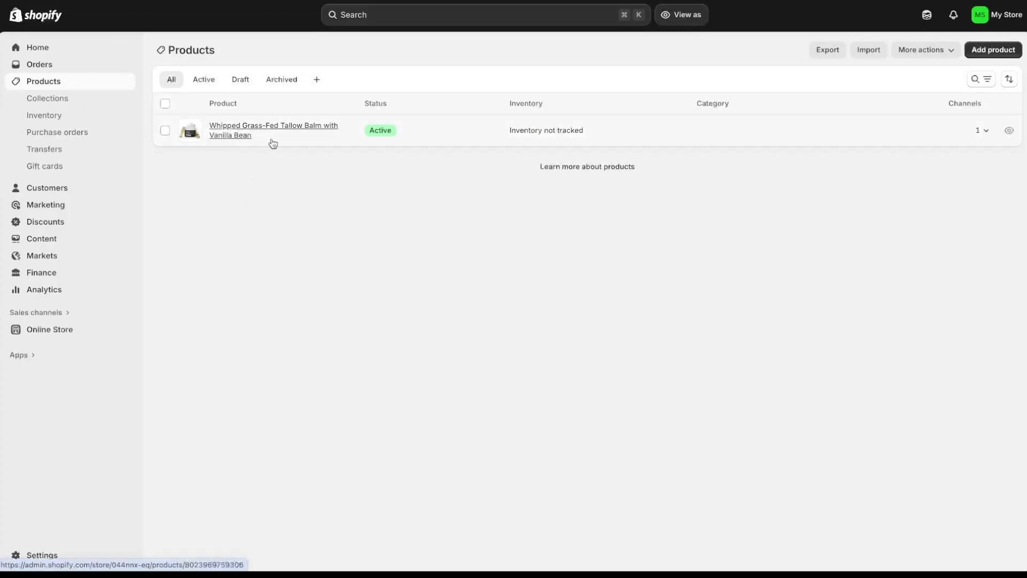
{"action": "left_click", "coordinate": [248, 138]}
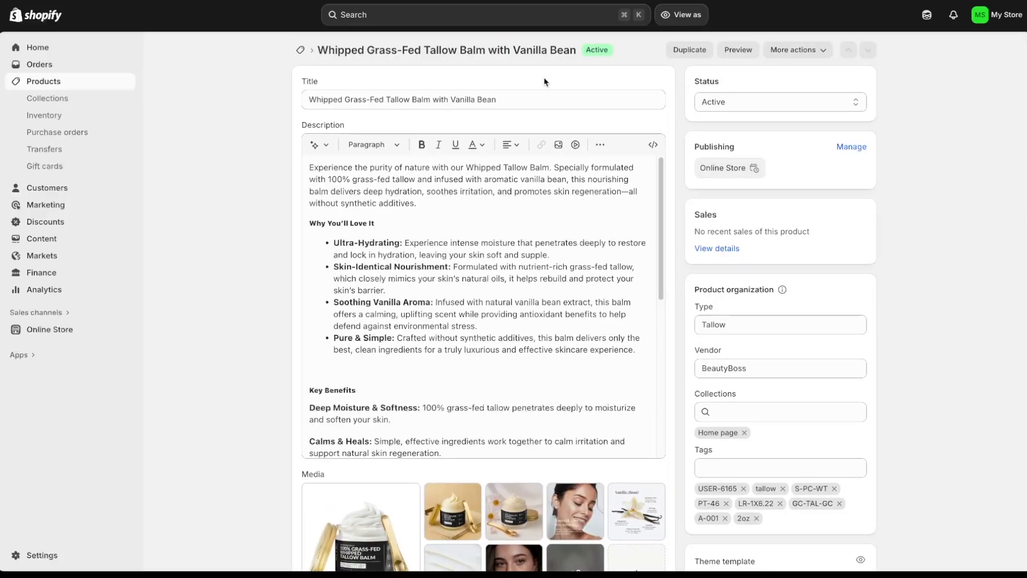
{"action": "left_click", "coordinate": [737, 50]}
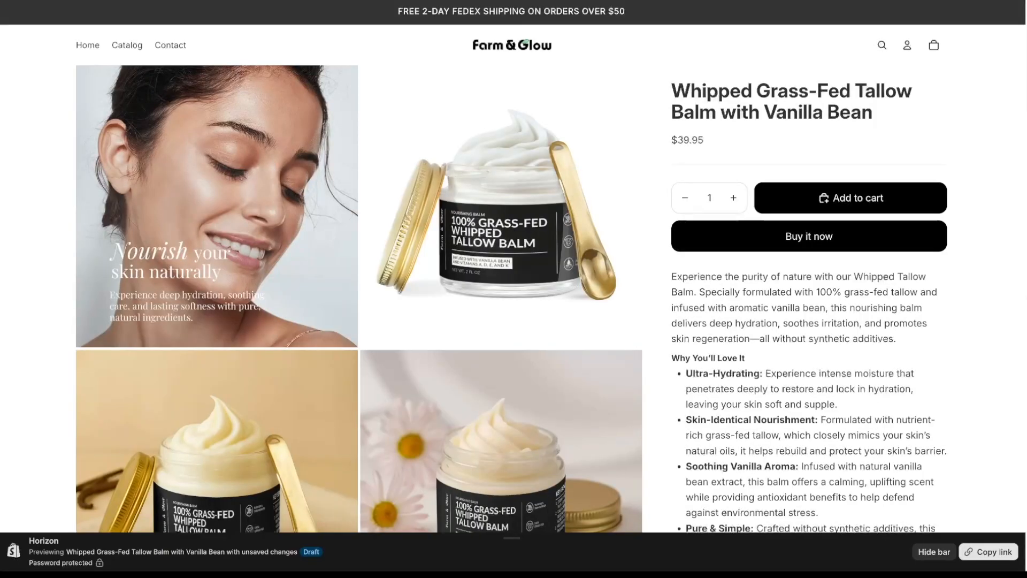
{"action": "scroll", "coordinate": [359, 289], "scroll_direction": "down", "scroll_amount": 10}
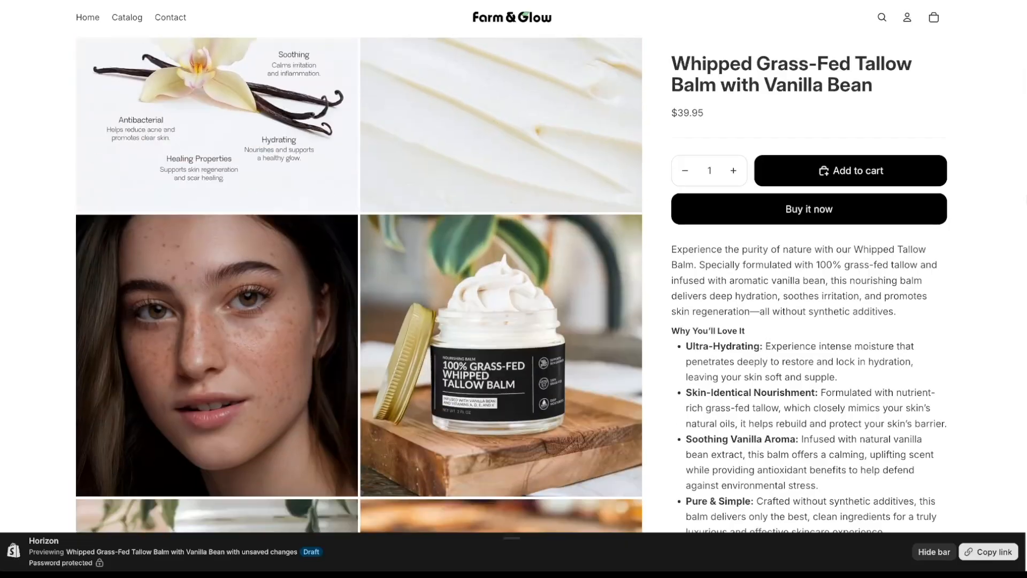
{"action": "scroll", "coordinate": [359, 289], "scroll_direction": "up", "scroll_amount": 10}
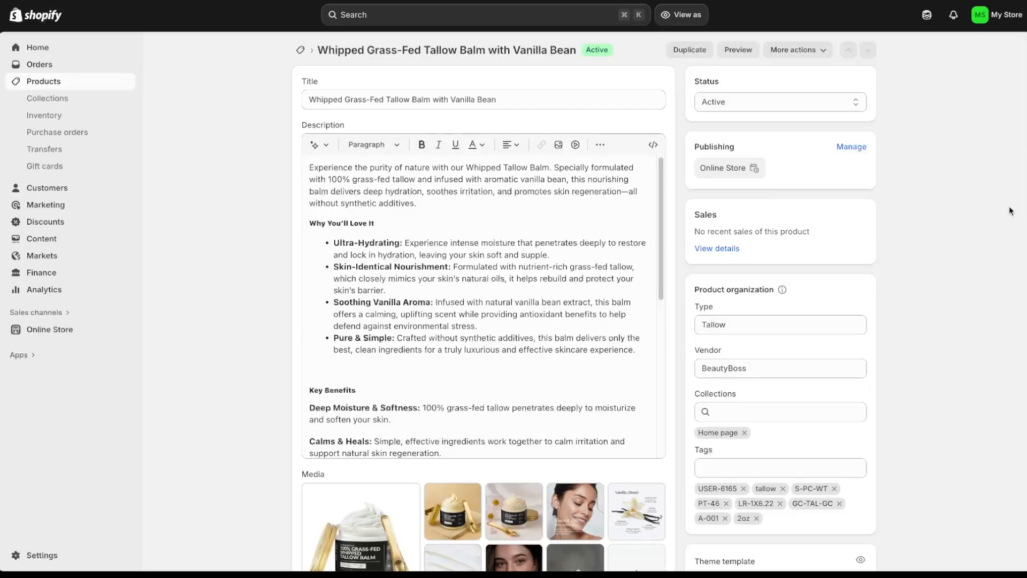
- Add the tallow balm to the Best Sellers collection and save the product
{"action": "scroll", "coordinate": [584, 303], "scroll_direction": "down", "scroll_amount": 2}
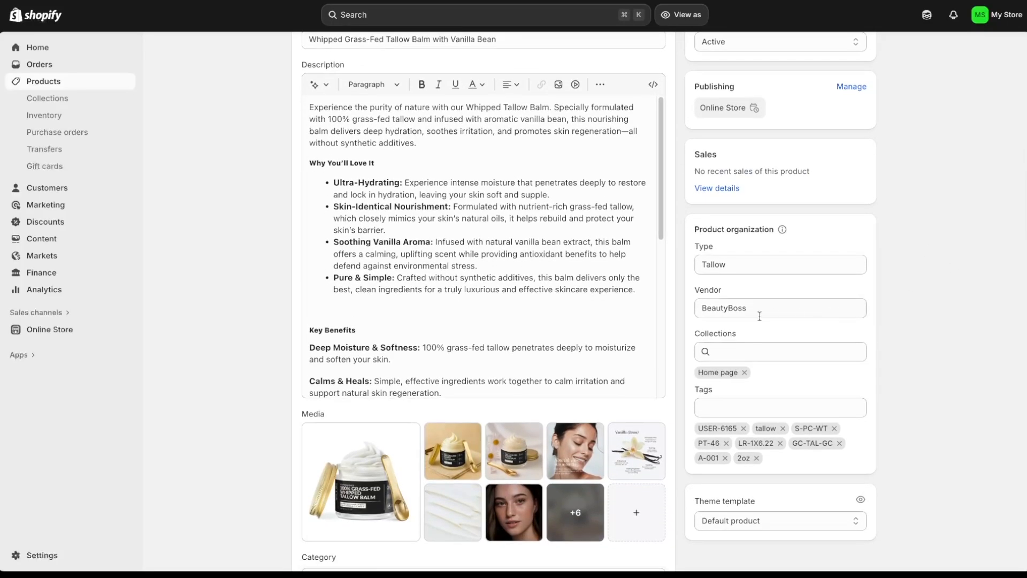
{"action": "left_click", "coordinate": [738, 351]}
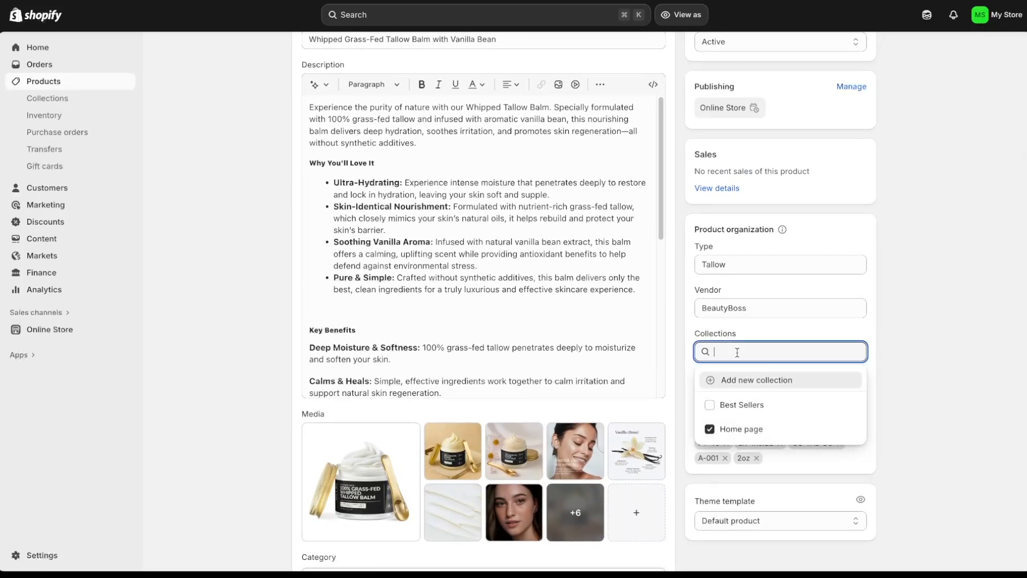
{"action": "left_click", "coordinate": [709, 405]}
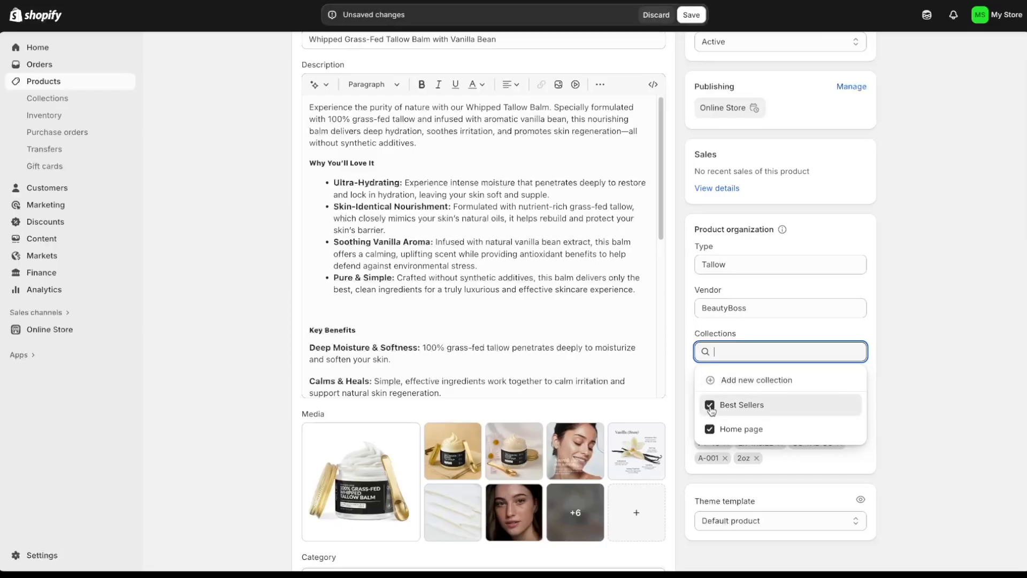
{"action": "left_click", "coordinate": [975, 308]}
{"action": "left_click", "coordinate": [698, 19]}
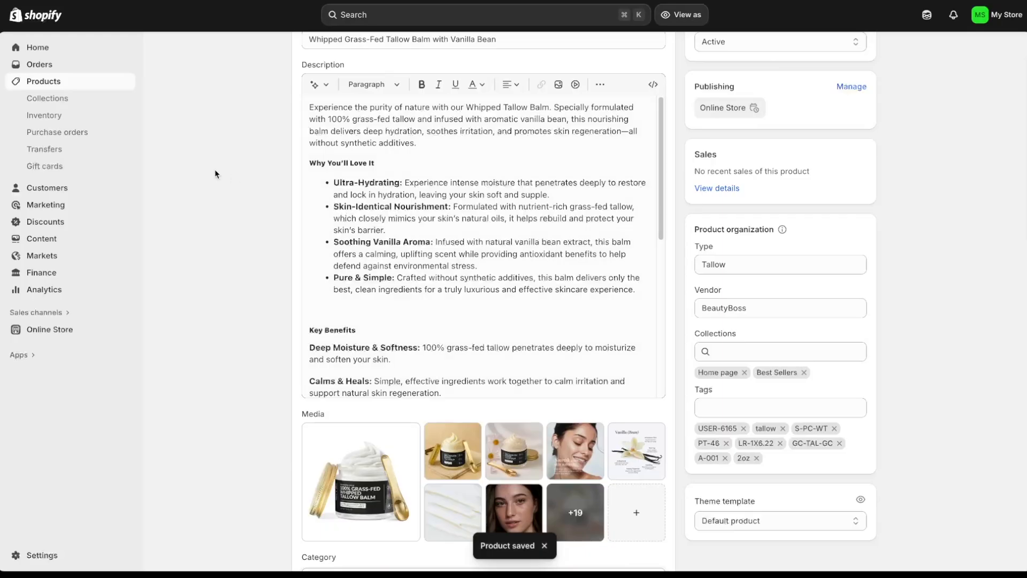
- Open the Best Sellers collection to confirm the tallow balm is listed
{"action": "left_click", "coordinate": [76, 104]}
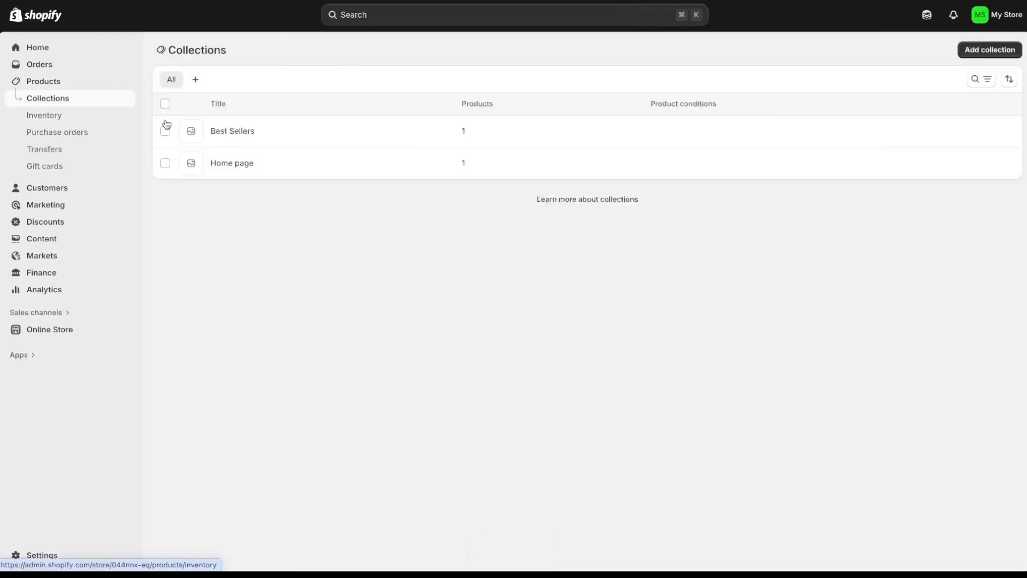
{"action": "left_click", "coordinate": [225, 132]}
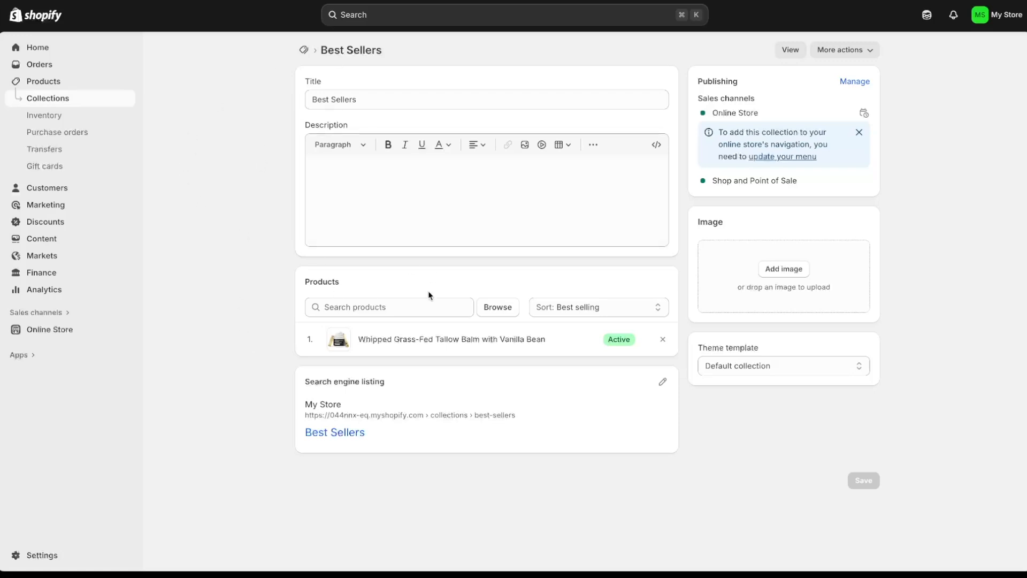
{"action": "left_click", "coordinate": [396, 309]}
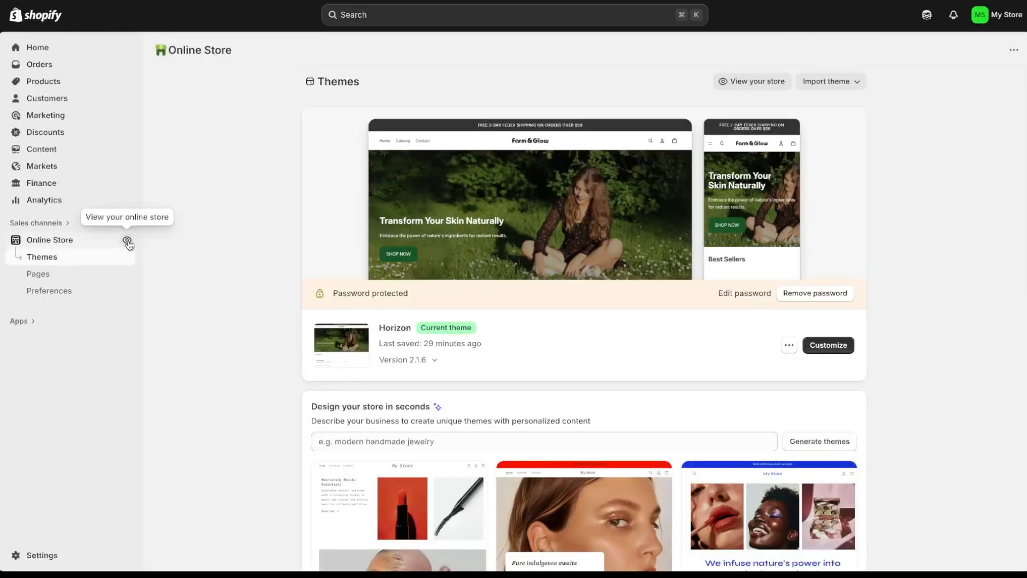
- View the live storefront and check that Best Sellers lists the tallow balm at $39.95
{"action": "left_click", "coordinate": [127, 241]}
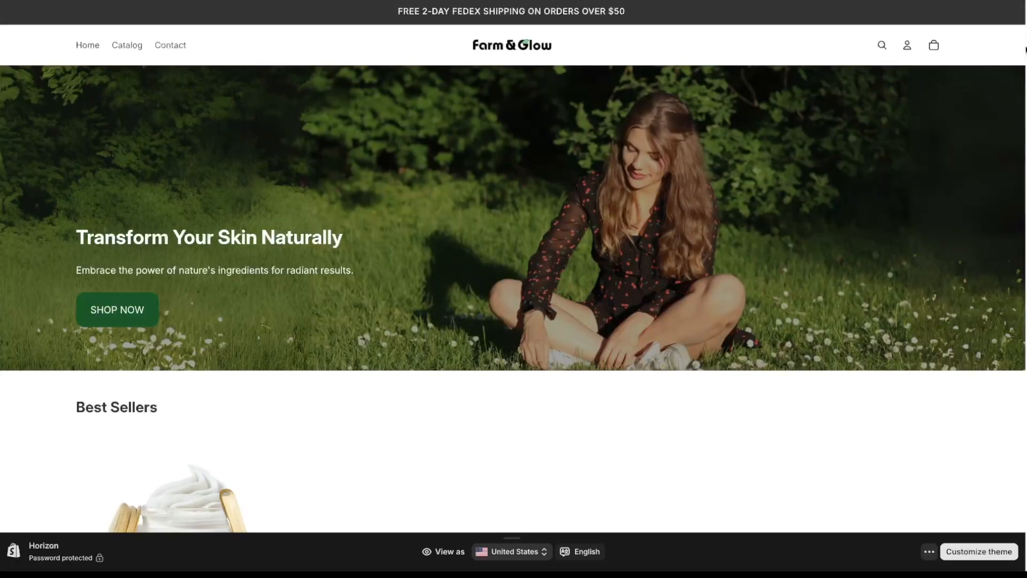
{"action": "scroll", "coordinate": [513, 267], "scroll_direction": "down", "scroll_amount": 5}
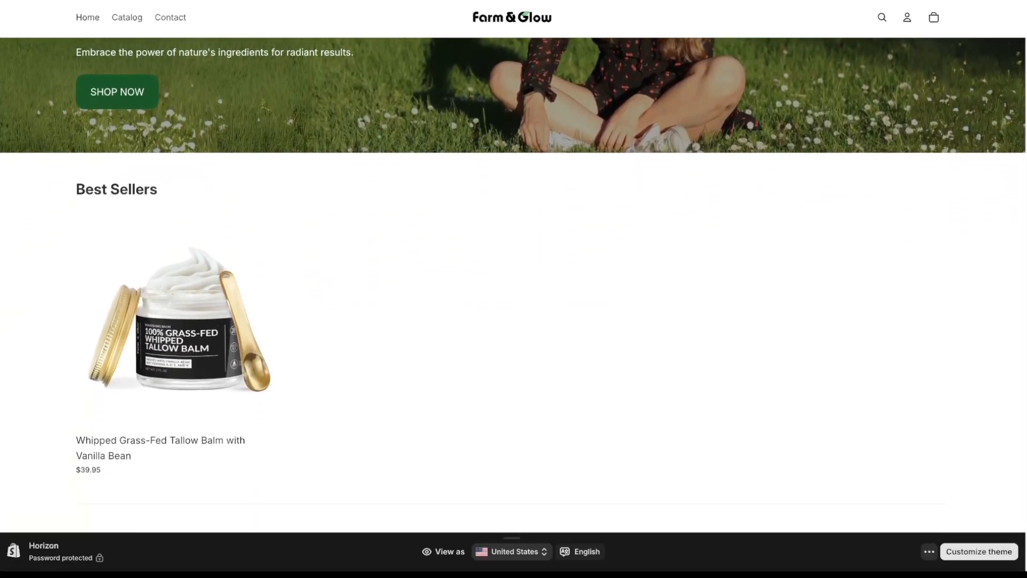
{"action": "mouse_move", "coordinate": [262, 351]}
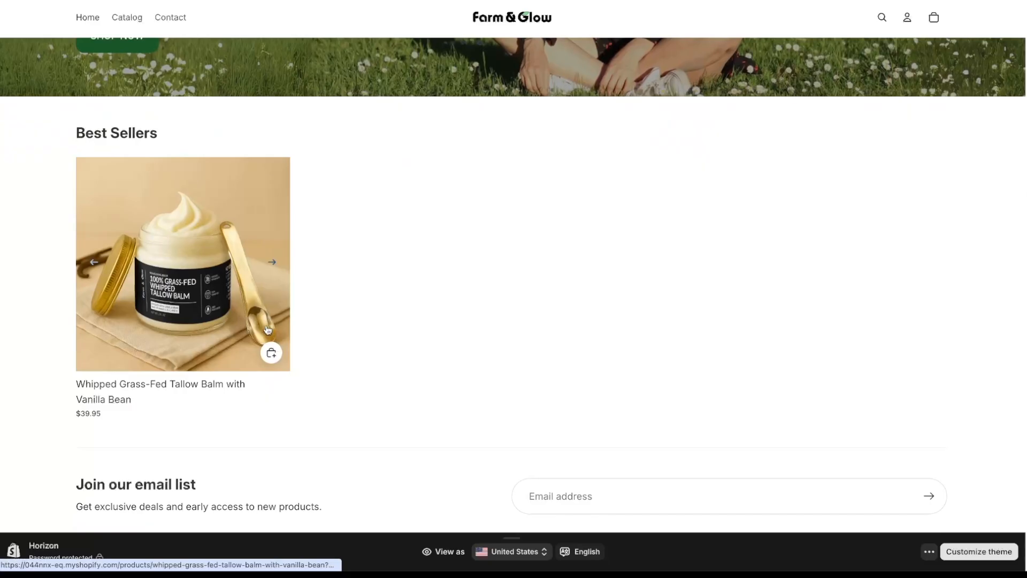
{"action": "scroll", "coordinate": [367, 284], "scroll_direction": "up", "scroll_amount": 2}
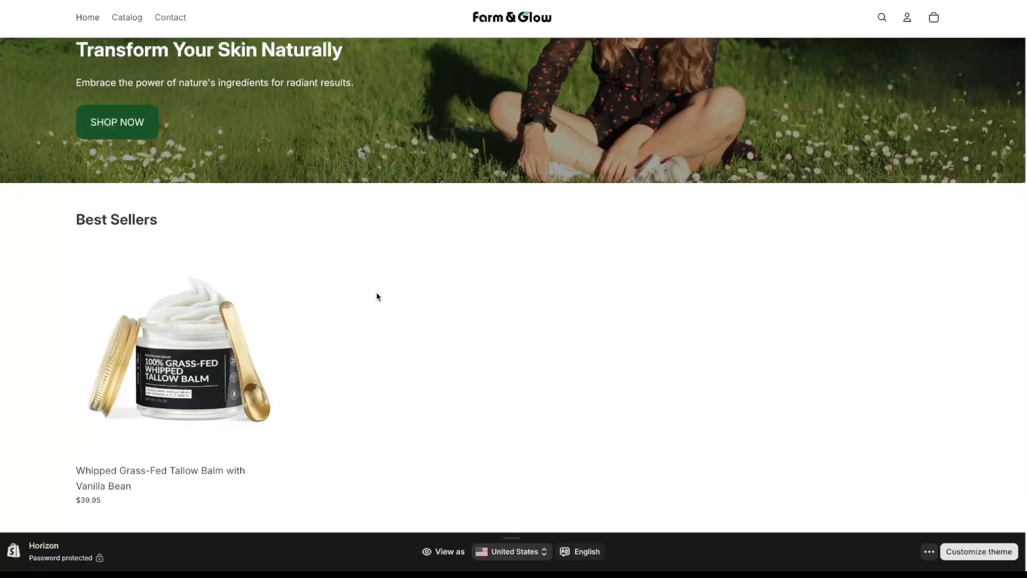
{"action": "scroll", "coordinate": [408, 353], "scroll_direction": "down", "scroll_amount": 1}
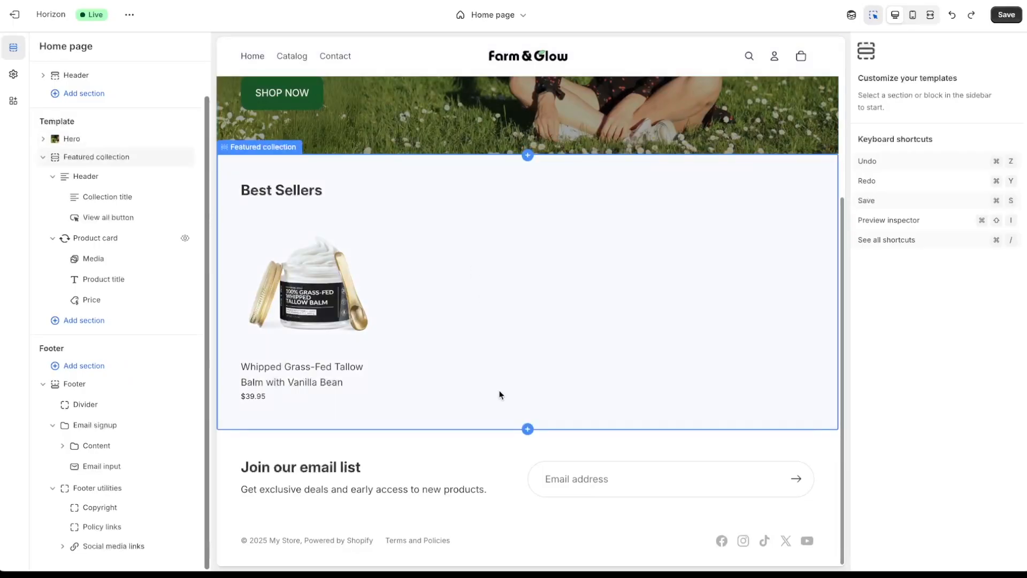
- Insert a Multicolumn section right below the Best Sellers featured collection
{"action": "left_click", "coordinate": [528, 429]}
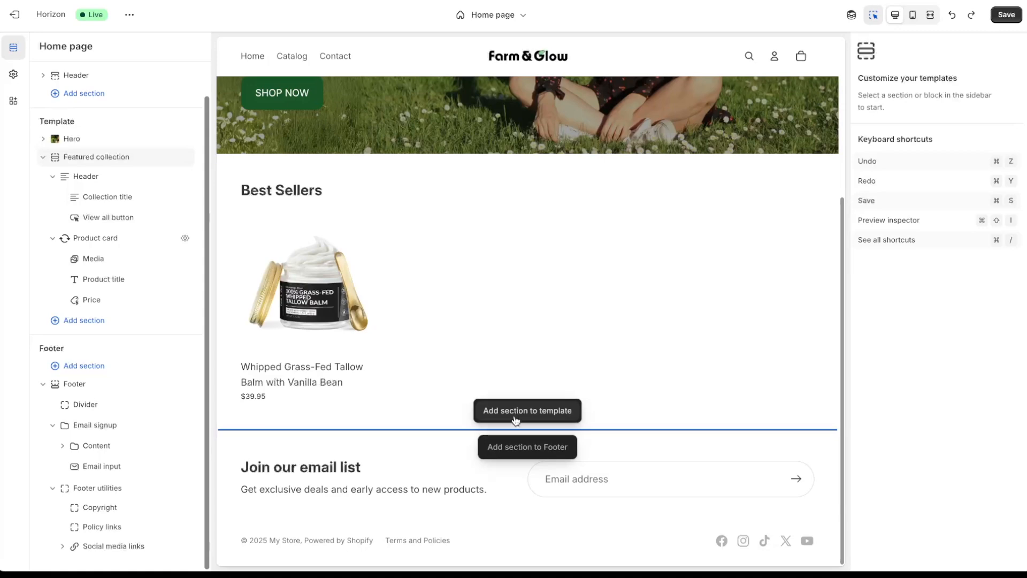
{"action": "left_click", "coordinate": [515, 420]}
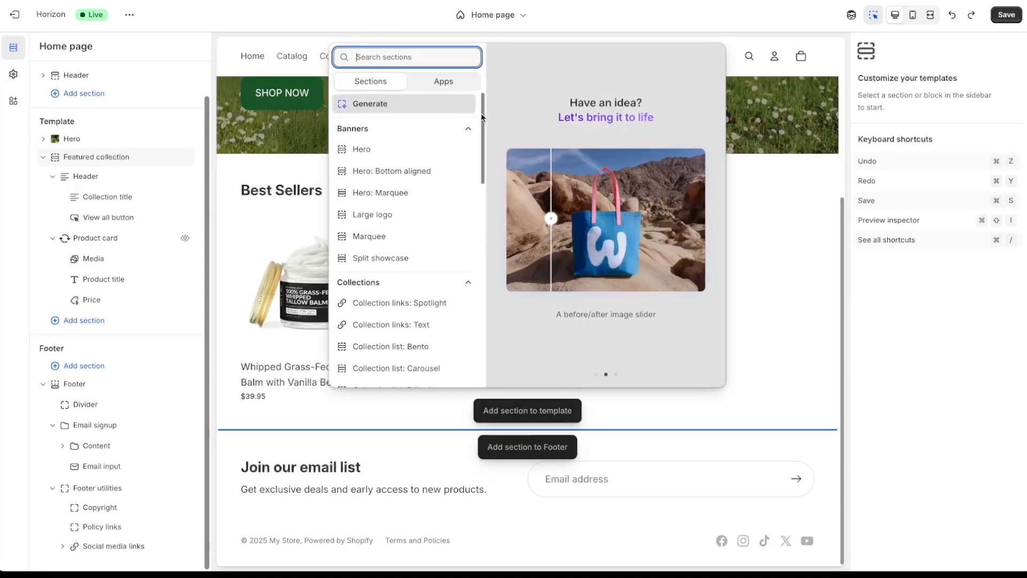
{"action": "left_click_drag", "start_coordinate": [482, 116], "coordinate": [487, 312]}
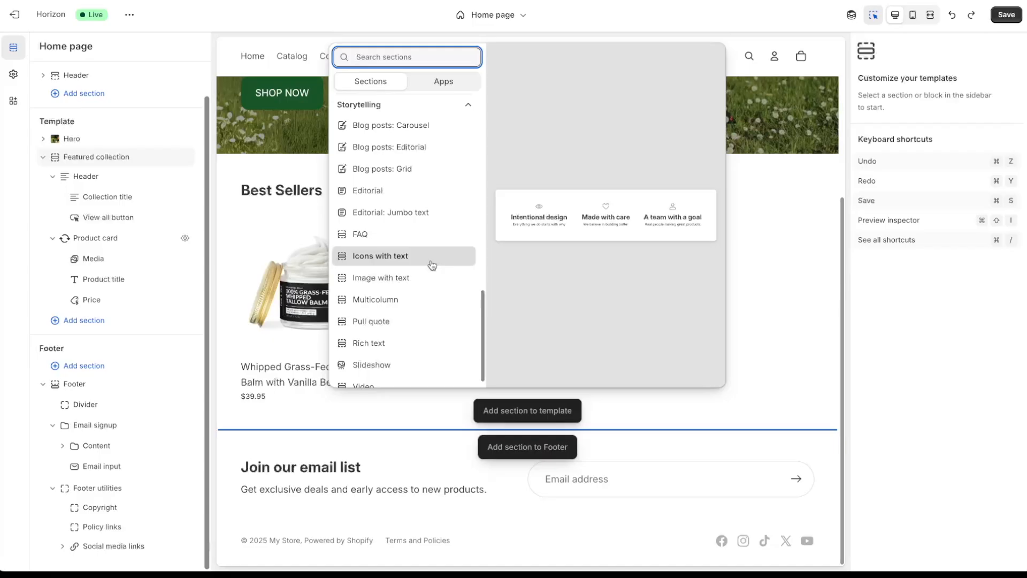
{"action": "left_click", "coordinate": [420, 298]}
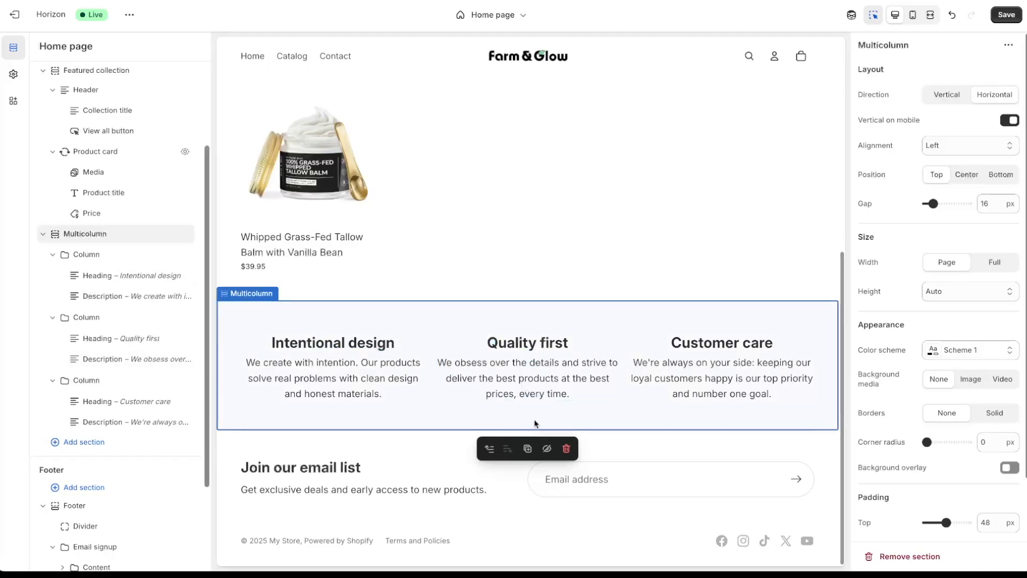
- Add an Image with text section below the Multicolumn, then remove it again
{"action": "left_click", "coordinate": [540, 430]}
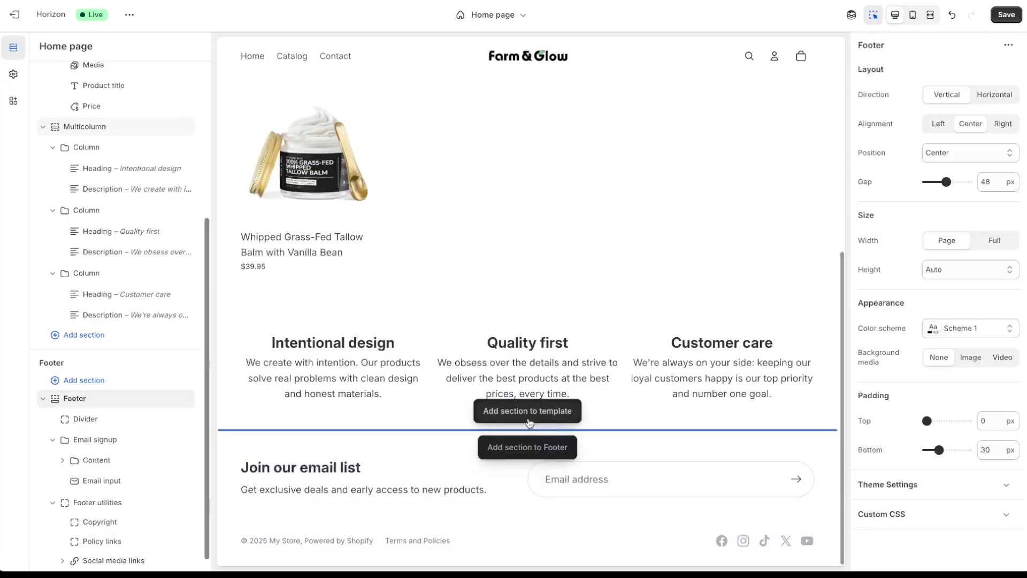
{"action": "left_click", "coordinate": [529, 419]}
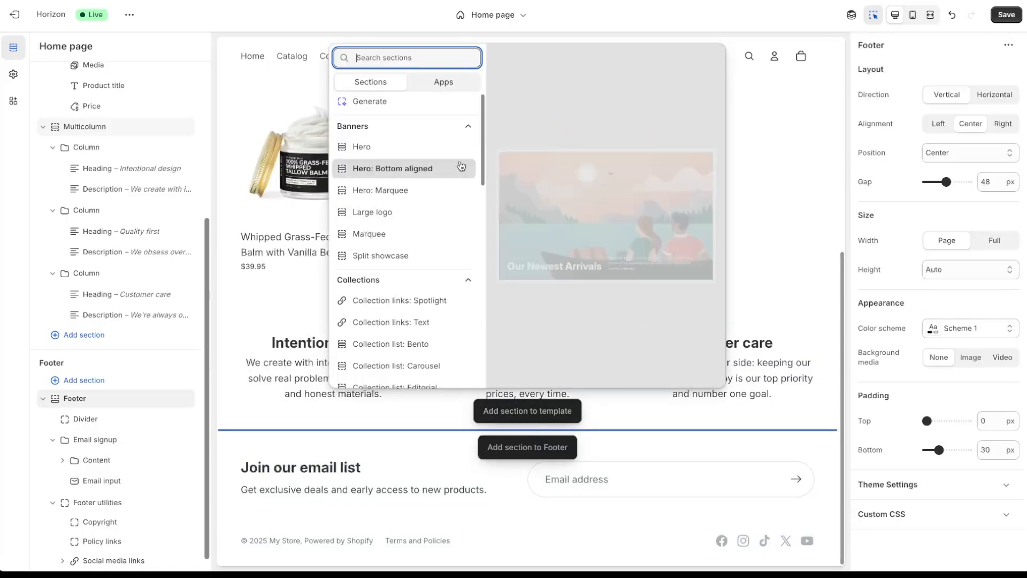
{"action": "left_click_drag", "start_coordinate": [483, 141], "coordinate": [472, 344]}
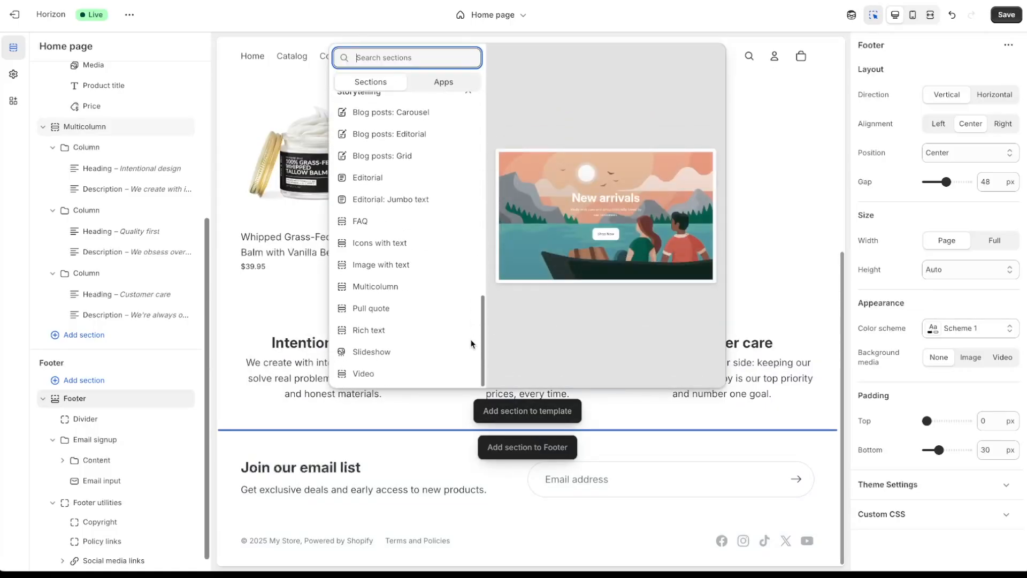
{"action": "left_click", "coordinate": [418, 269]}
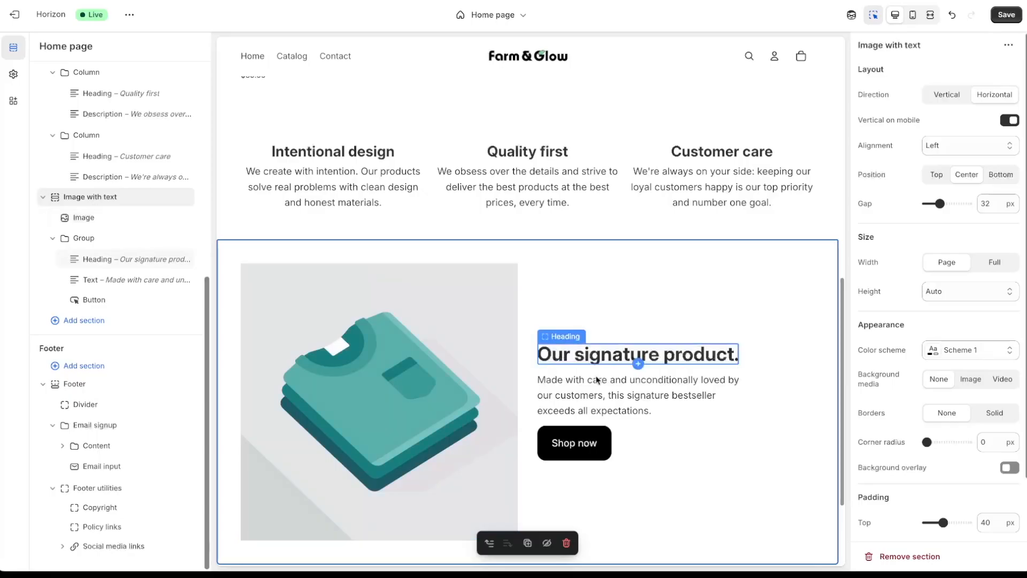
{"action": "scroll", "coordinate": [599, 377], "scroll_direction": "down", "scroll_amount": 1}
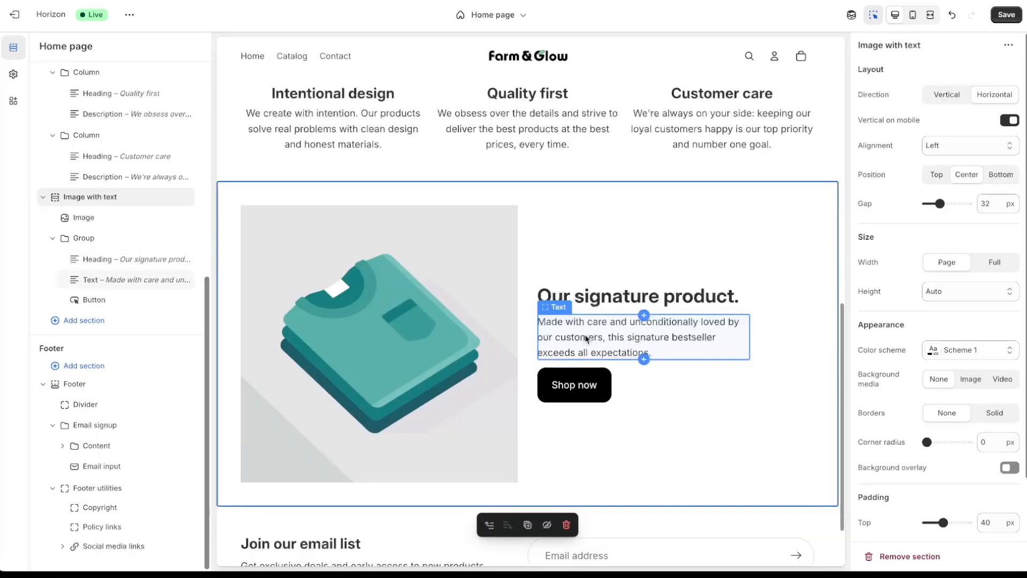
{"action": "left_click", "coordinate": [567, 526]}
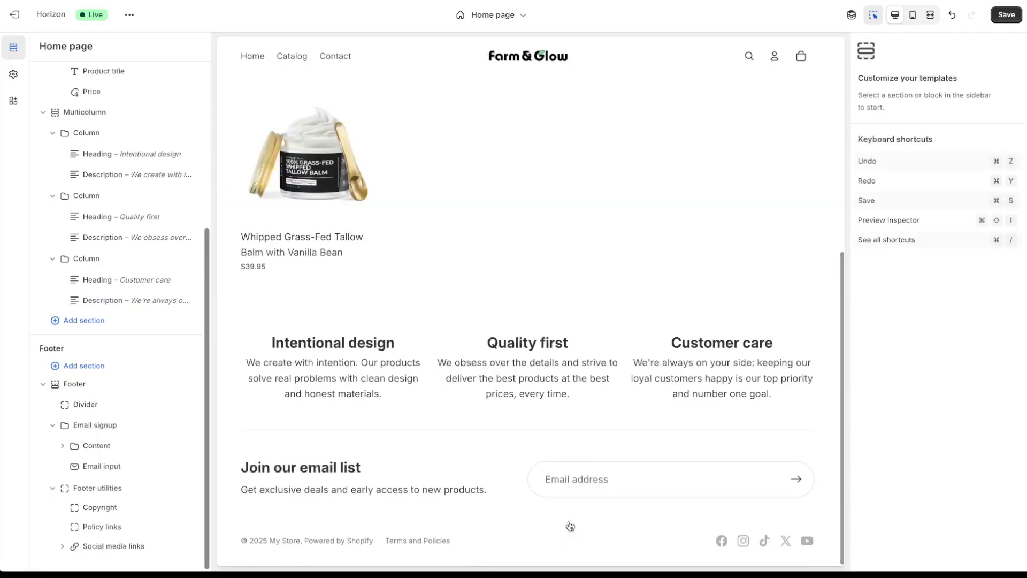
{"action": "scroll", "coordinate": [600, 279], "scroll_direction": "up", "scroll_amount": 4}
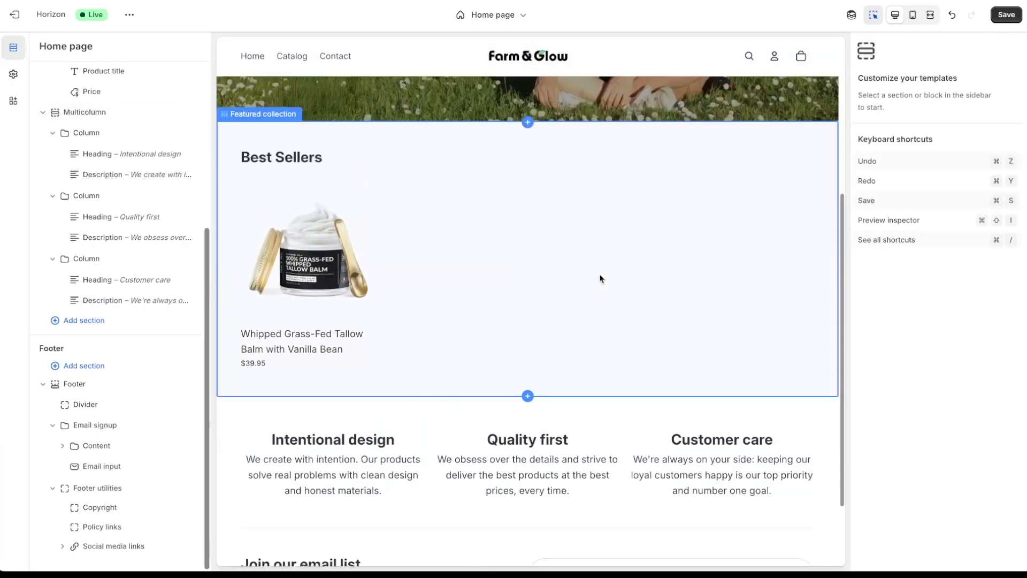
{"action": "scroll", "coordinate": [600, 278], "scroll_direction": "down", "scroll_amount": 4}
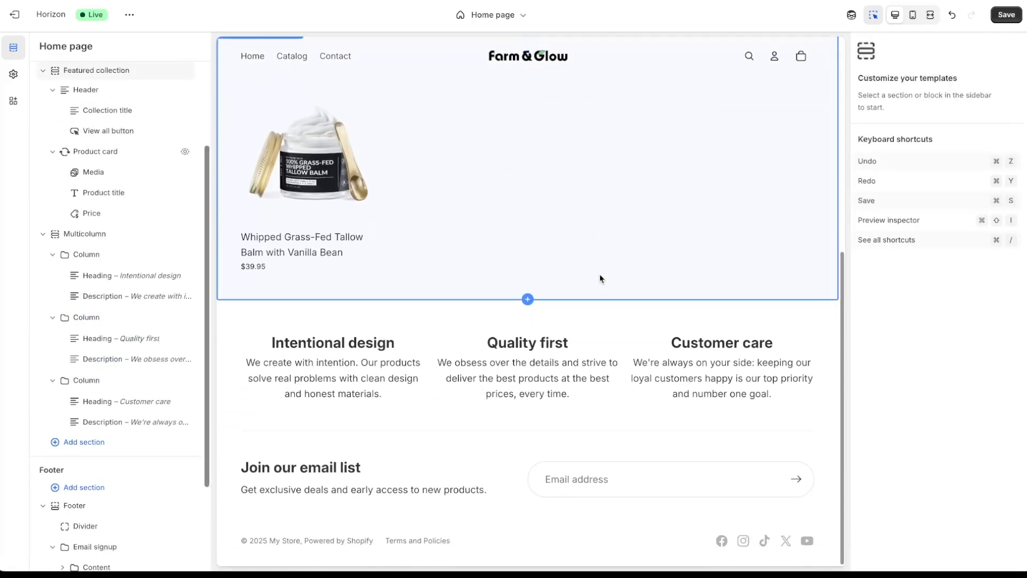
- Change the first column to 'Made in USA' with a US flag and 'made & shipped in the USA' text
{"action": "left_click", "coordinate": [321, 347]}
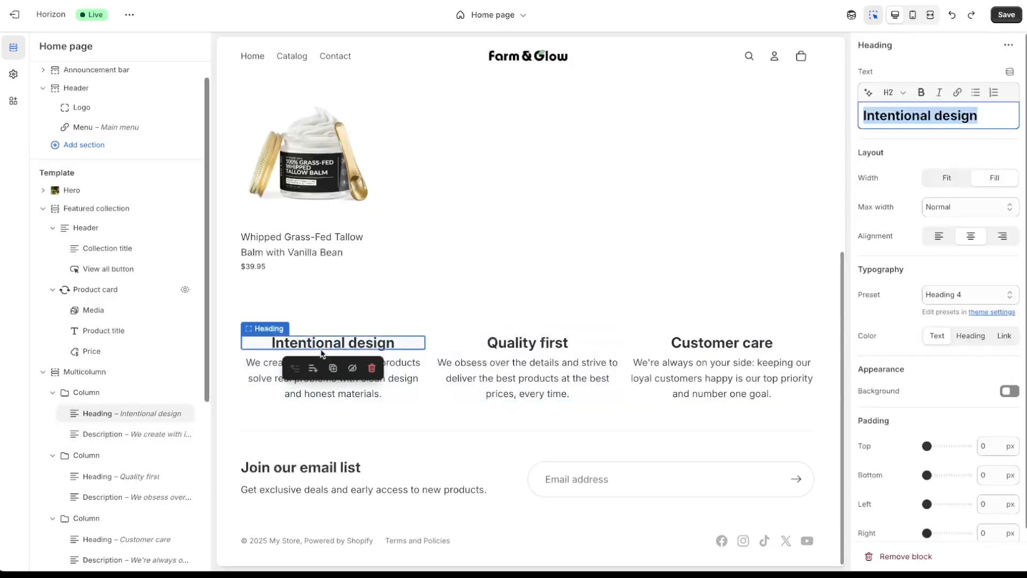
{"action": "double_click", "coordinate": [387, 347]}
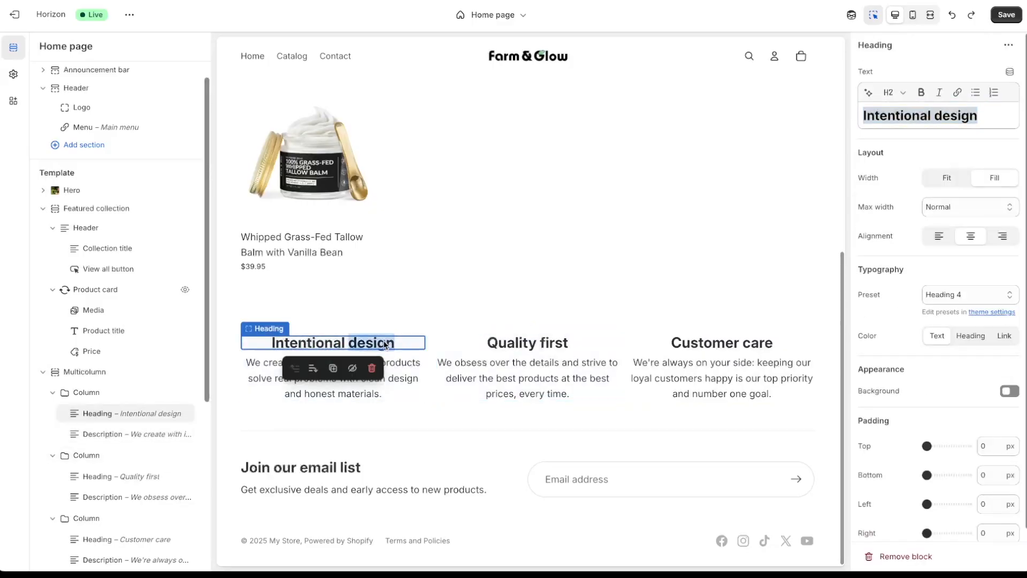
{"action": "left_click", "coordinate": [988, 129]}
{"action": "type", "text": "Made-"}
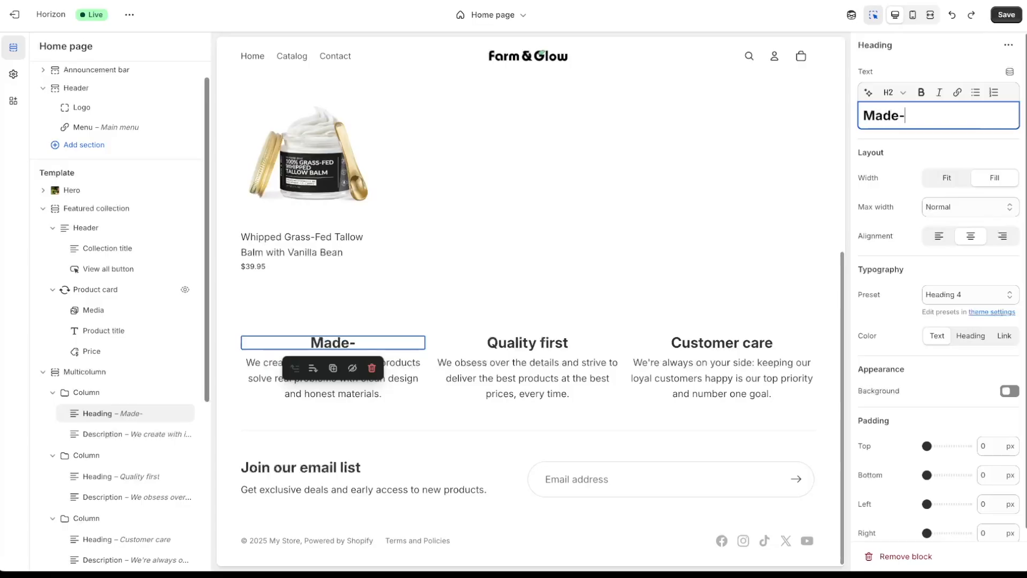
{"action": "key", "text": "BackSpace"}
{"action": "type", "text": "in USA"}
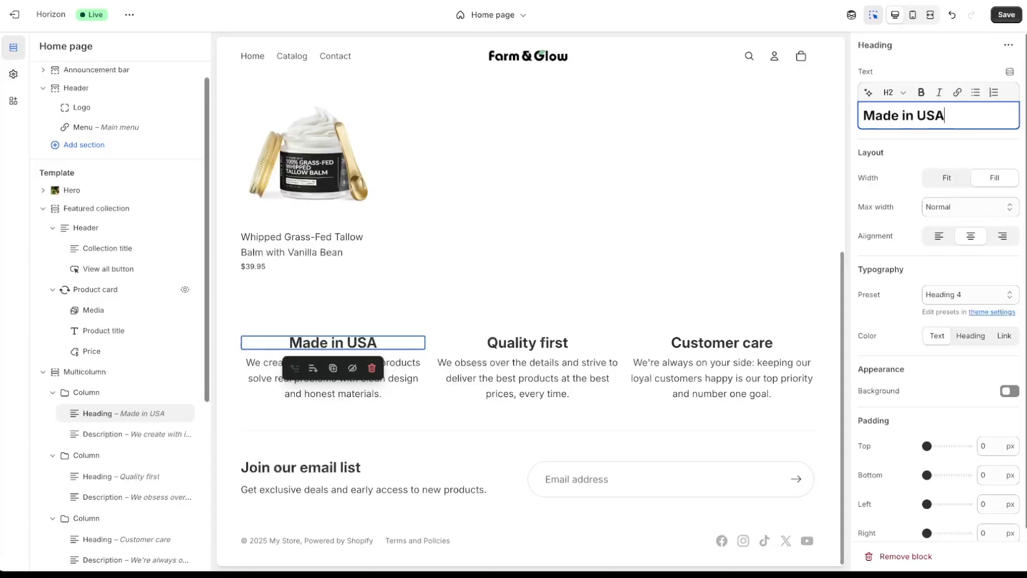
{"action": "key", "text": "ctrl+super+space"}
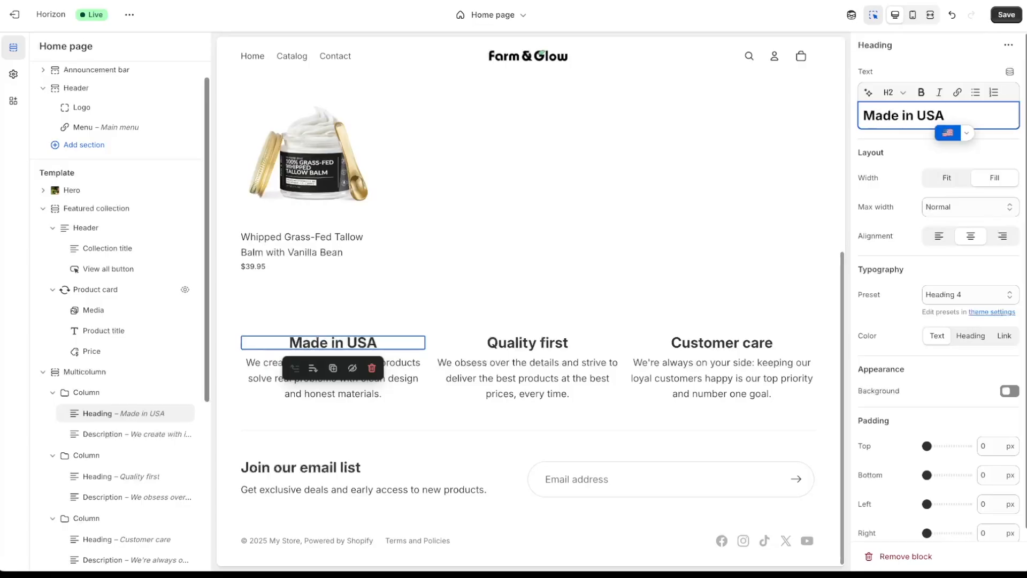
{"action": "left_click", "coordinate": [944, 137]}
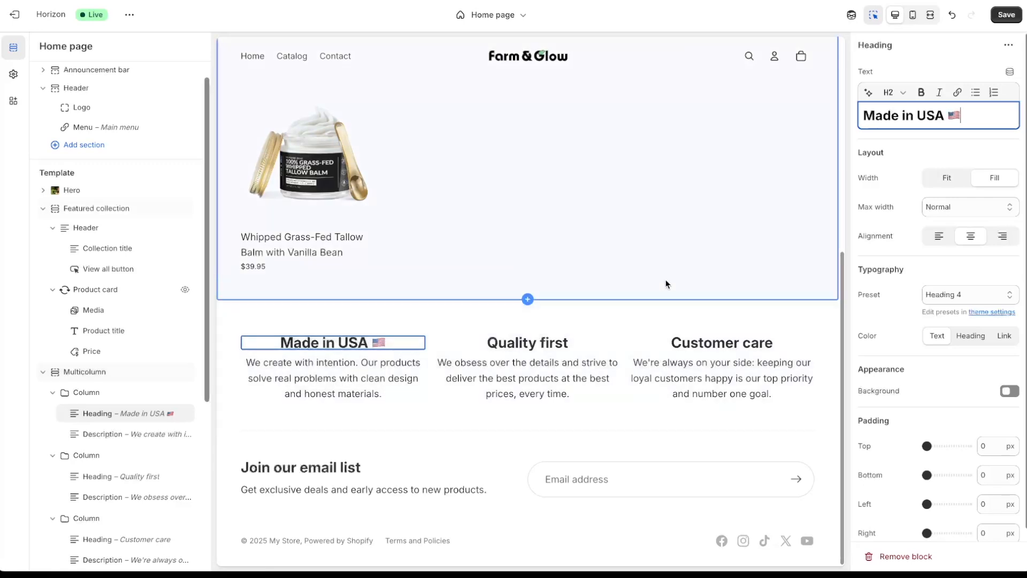
{"action": "type", "text": "a"}
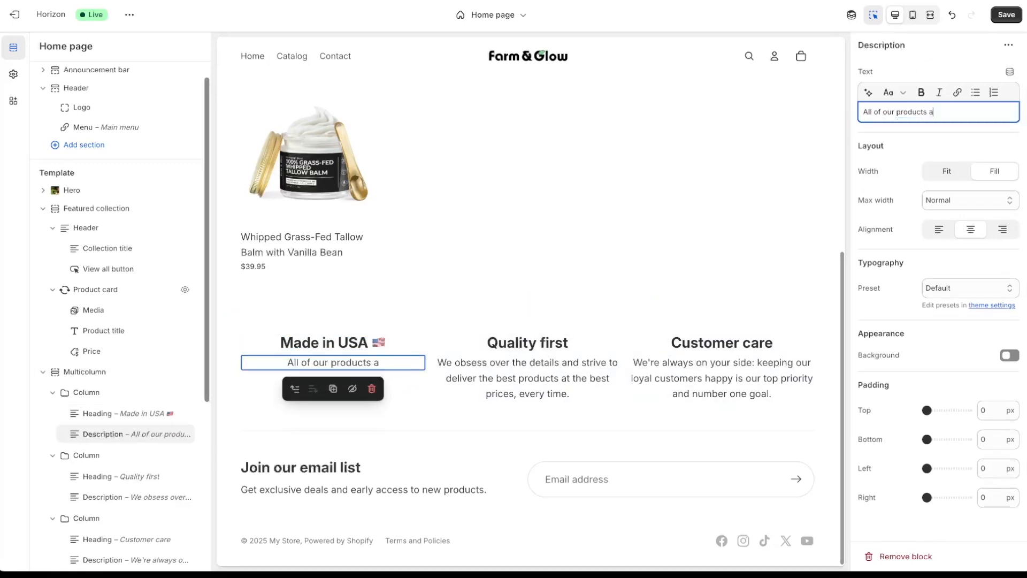
{"action": "type", "text": "re made & "}
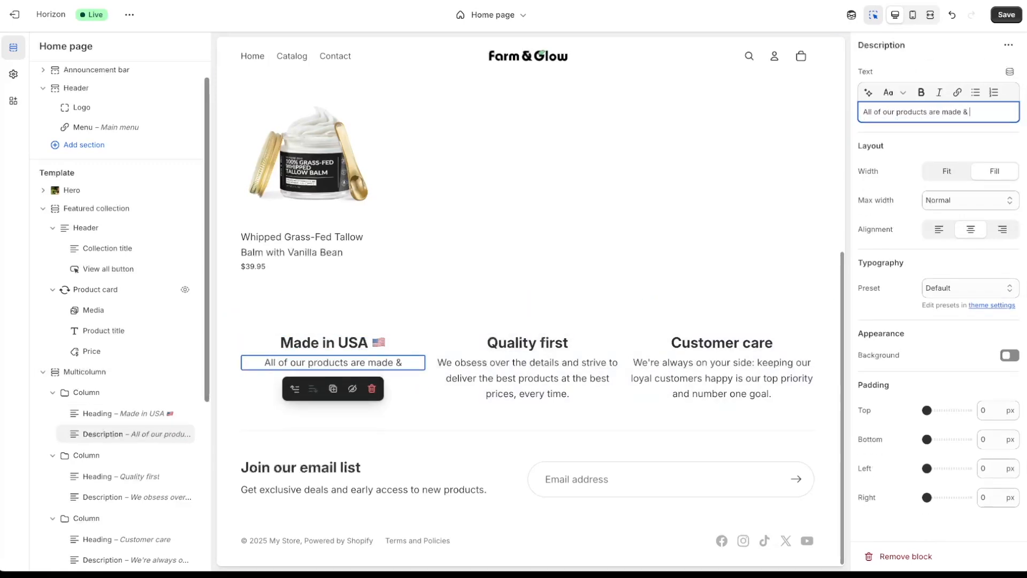
{"action": "type", "text": "shipped in the USA"}
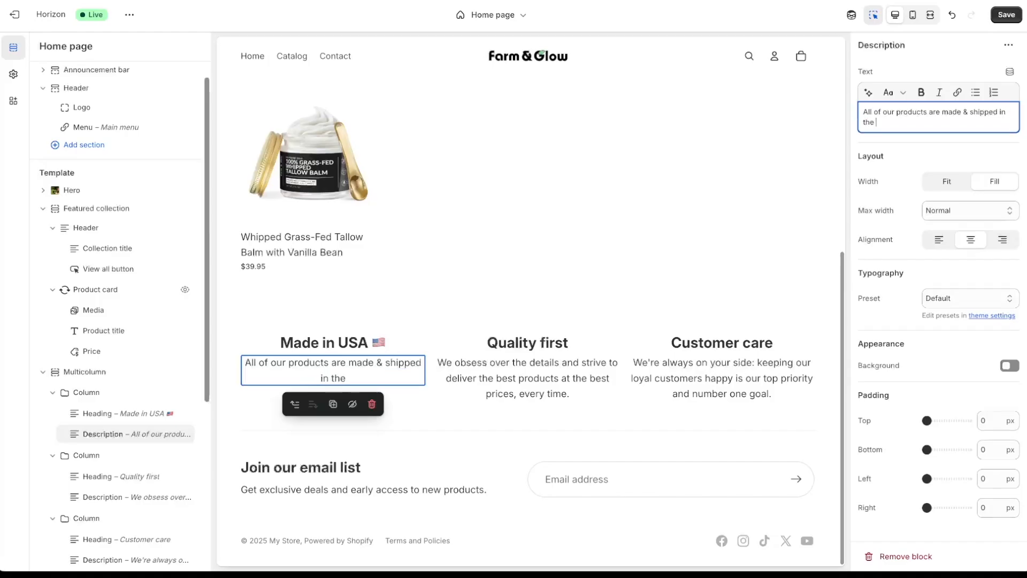
{"action": "type", "text": "."}
- Rename the second column heading from 'Quality first' to 'High Quality'
{"action": "left_click", "coordinate": [528, 342]}
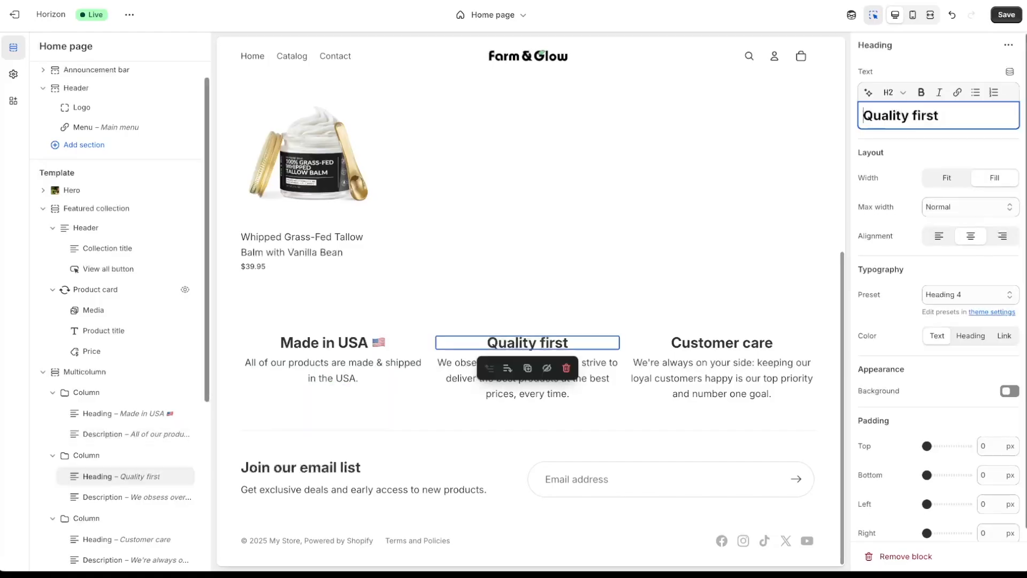
{"action": "type", "text": "H"}
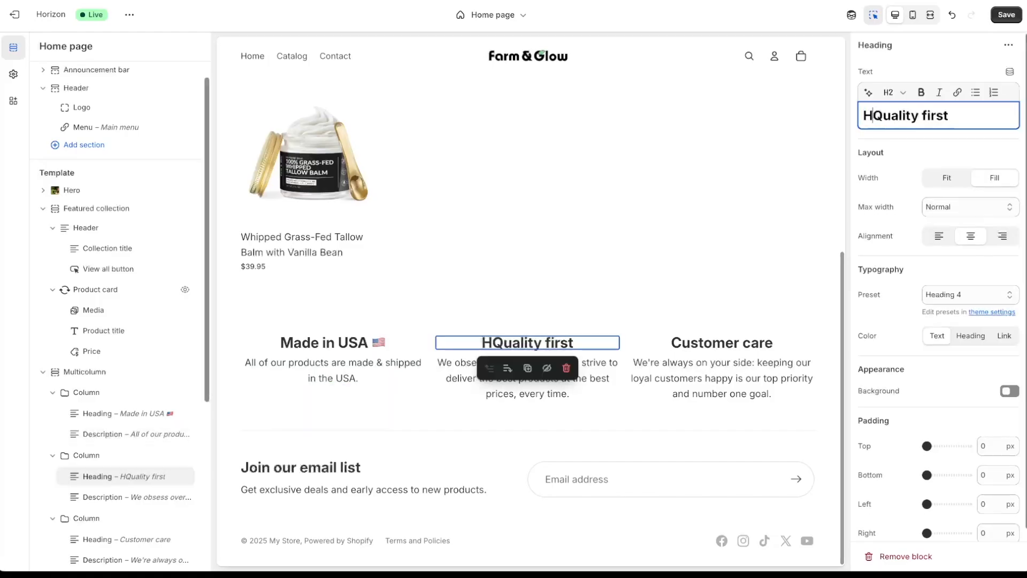
{"action": "key", "text": "BackSpace"}
{"action": "type", "text": "High"}
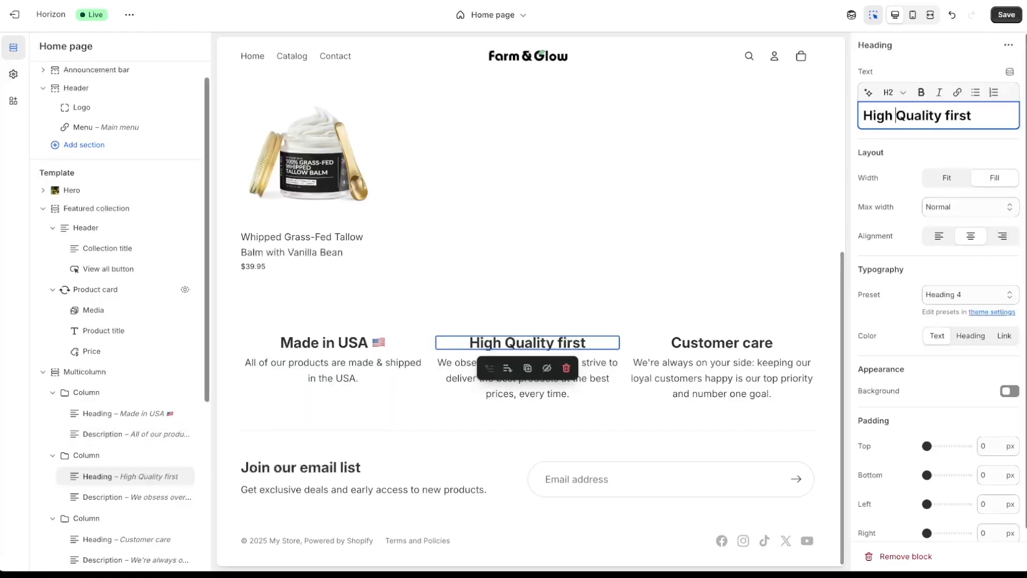
{"action": "left_click", "coordinate": [972, 115]}
{"action": "key", "text": "BackSpace"}
{"action": "key", "text": "BackSpace"}
{"action": "key", "text": "BackSpace"}
{"action": "key", "text": "BackSpace"}
{"action": "key", "text": "BackSpace"}
{"action": "key", "text": "BackSpace"}
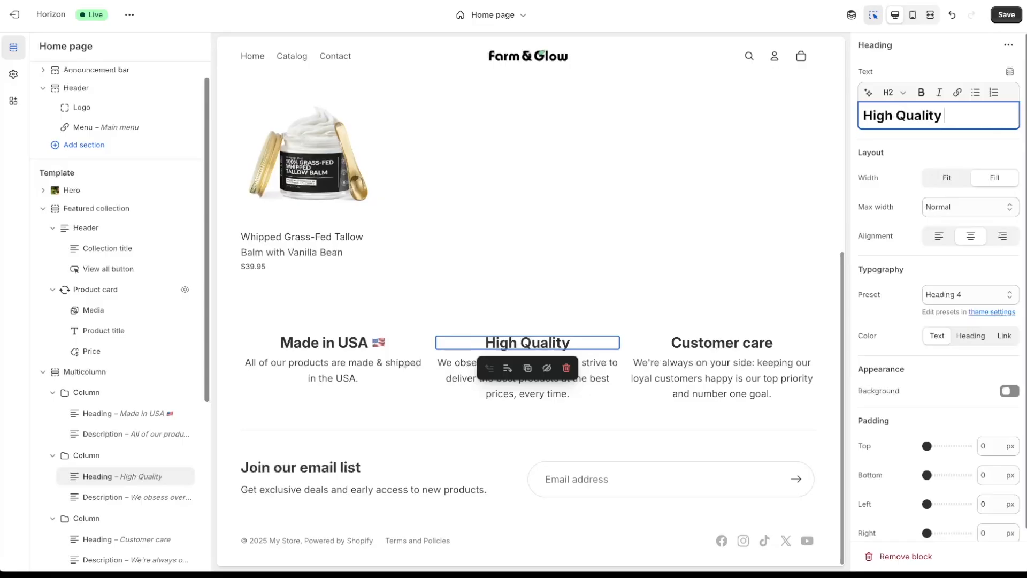
{"action": "left_click", "coordinate": [596, 364]}
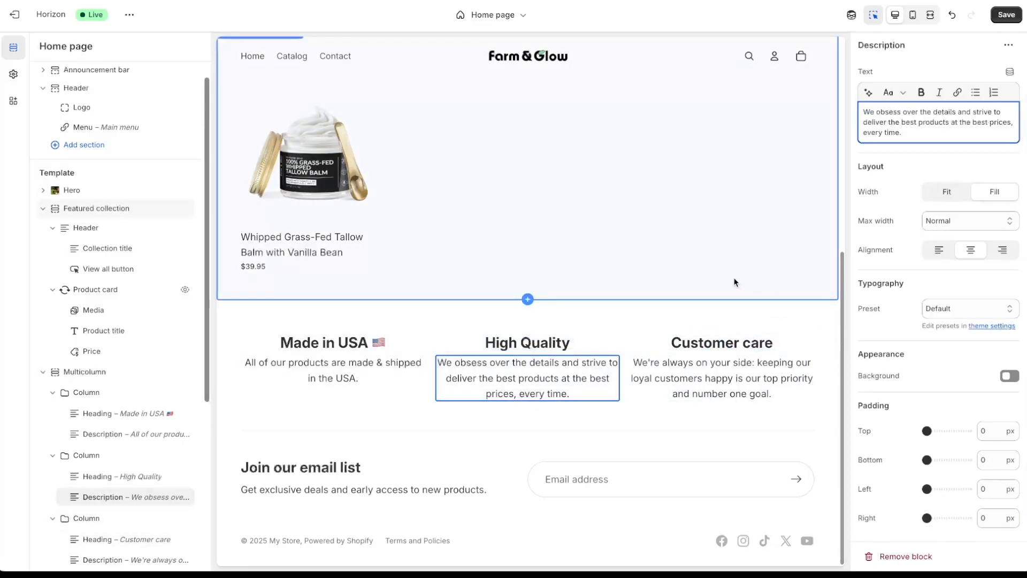
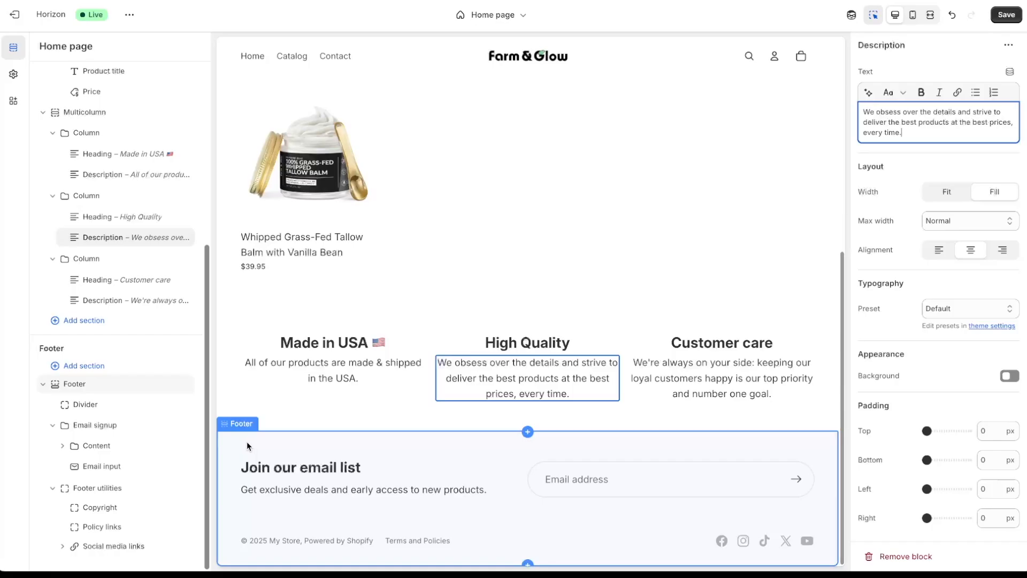
- Scroll the preview up to Best Sellers and select the product image's Media block
{"action": "scroll", "coordinate": [246, 446], "scroll_direction": "up", "scroll_amount": 3}
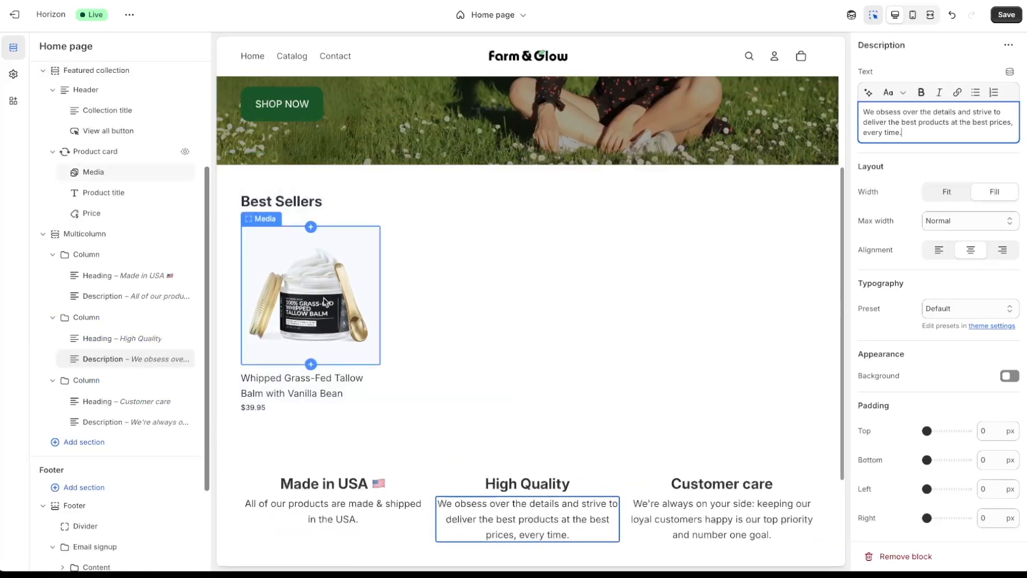
{"action": "left_click", "coordinate": [322, 312]}
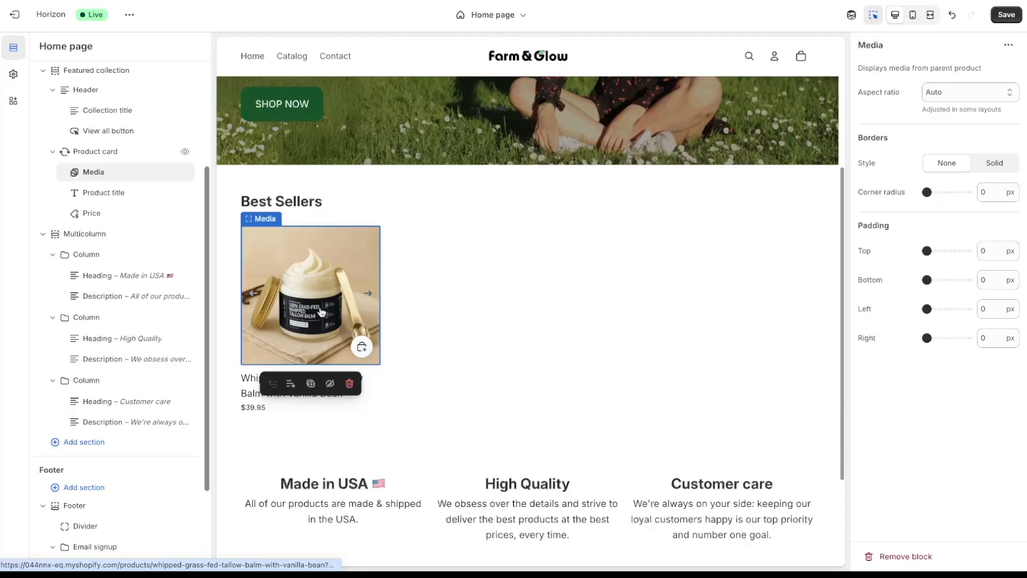
- Save the Default product template, then follow the Title block's product link to the admin Products list
{"action": "left_click", "coordinate": [320, 312]}
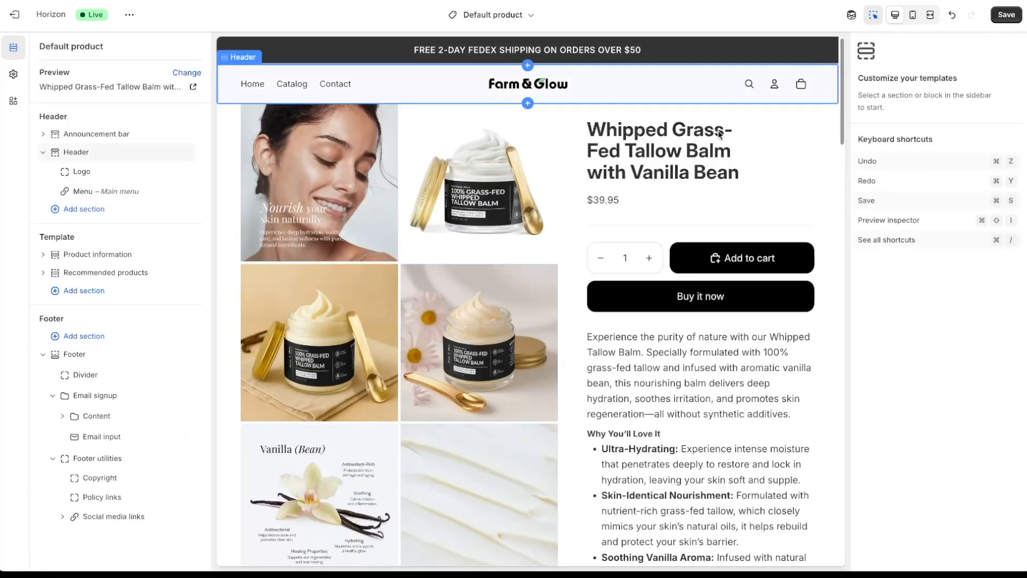
{"action": "left_click", "coordinate": [1006, 16]}
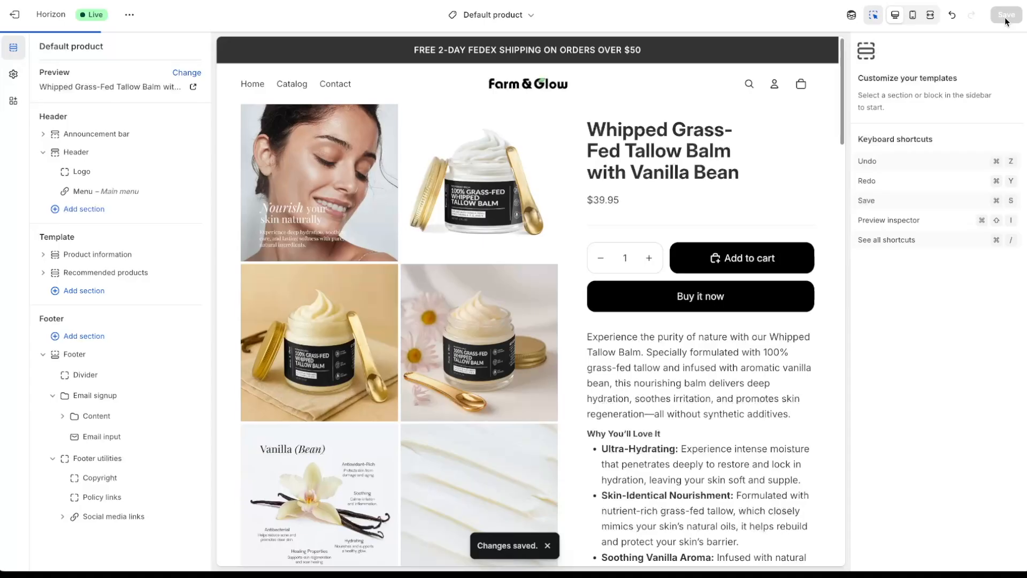
{"action": "left_click", "coordinate": [615, 134]}
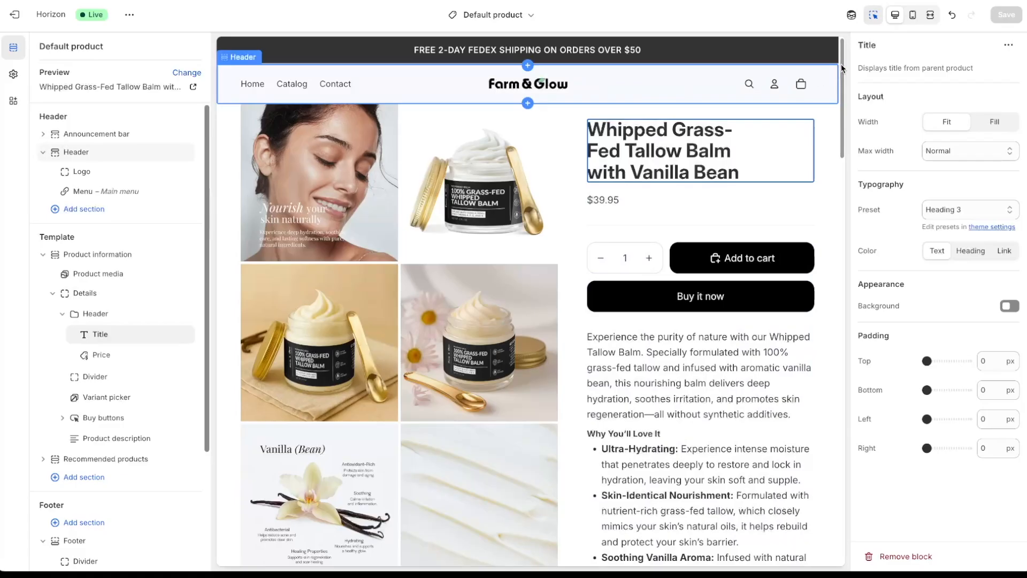
{"action": "scroll", "coordinate": [842, 96], "scroll_direction": "down", "scroll_amount": 2}
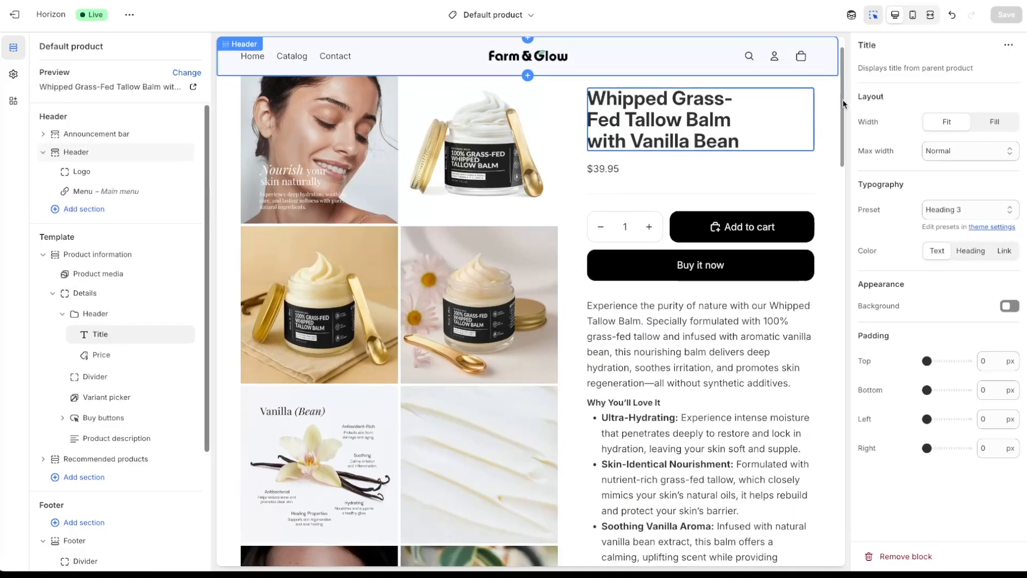
{"action": "scroll", "coordinate": [846, 134], "scroll_direction": "down", "scroll_amount": 5}
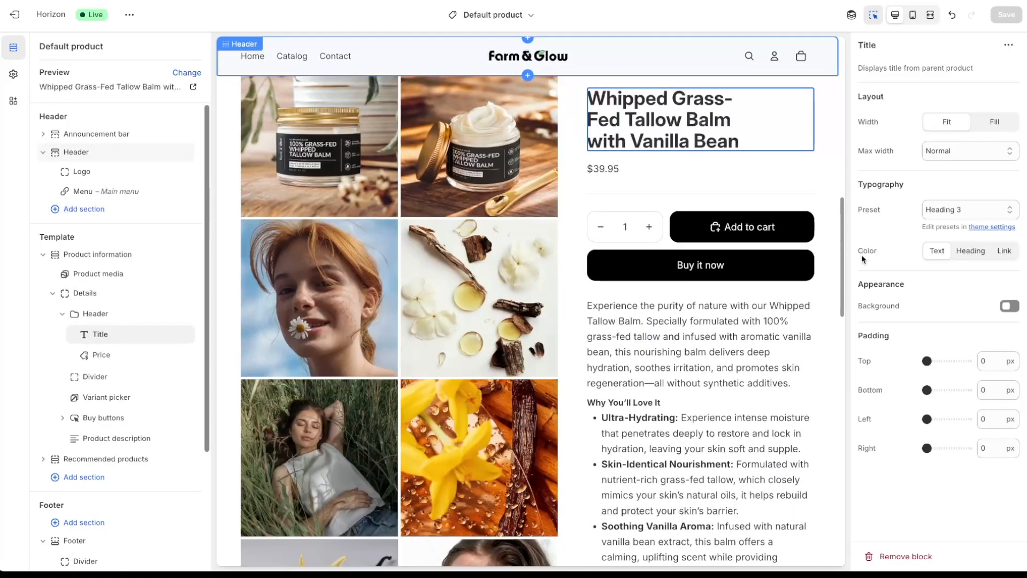
{"action": "scroll", "coordinate": [776, 342], "scroll_direction": "down", "scroll_amount": 5}
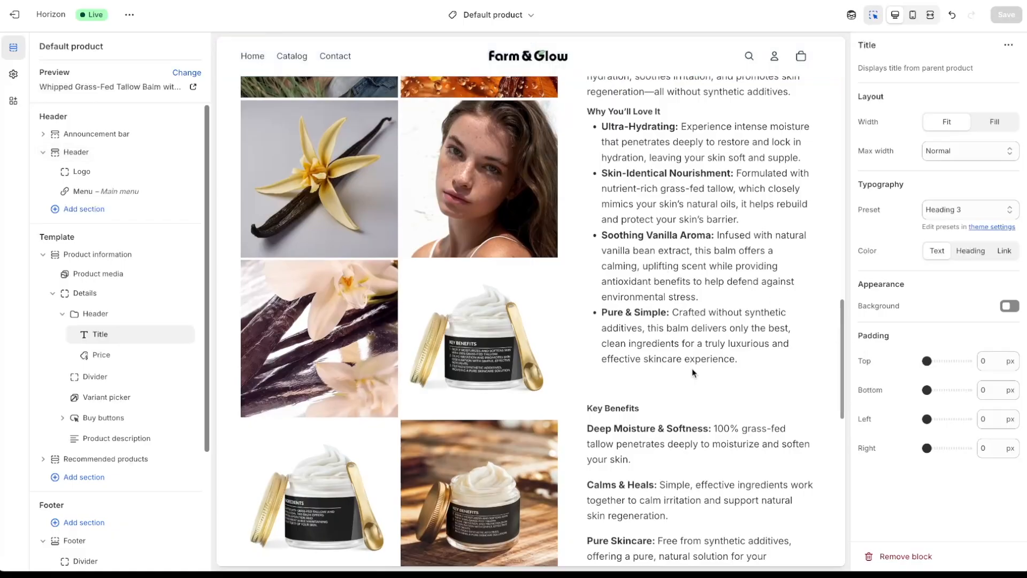
{"action": "left_click_drag", "start_coordinate": [842, 315], "coordinate": [830, 50]}
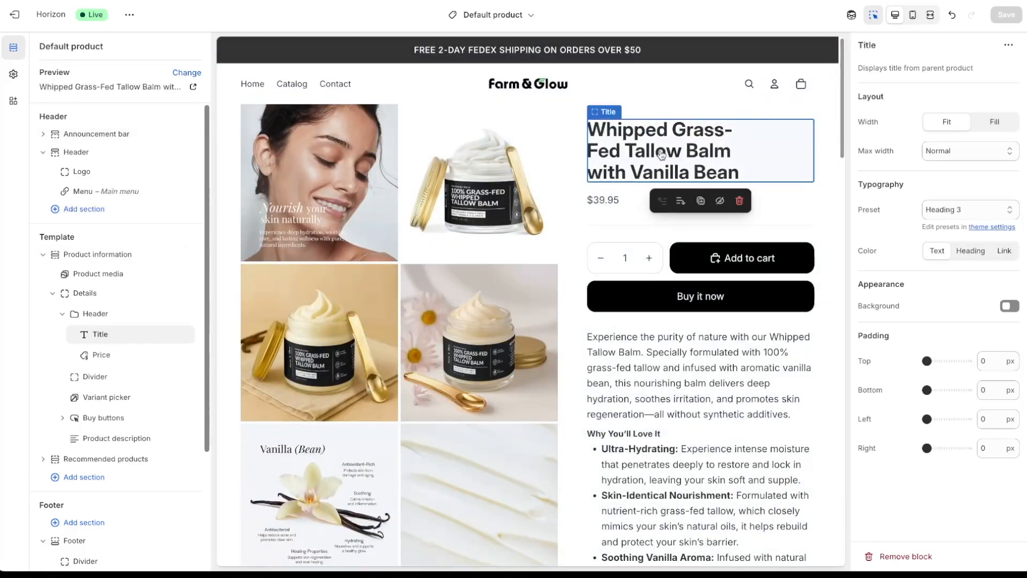
{"action": "left_click", "coordinate": [662, 155]}
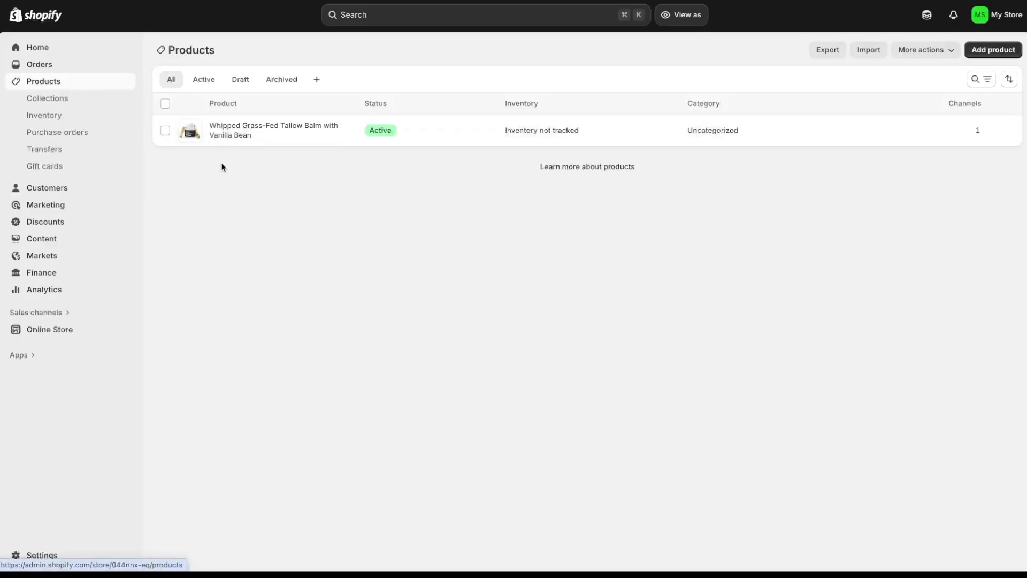
- Replace the tallow balm's title with the longer Whipped Beef Tallow Balm name
{"action": "left_click", "coordinate": [231, 136]}
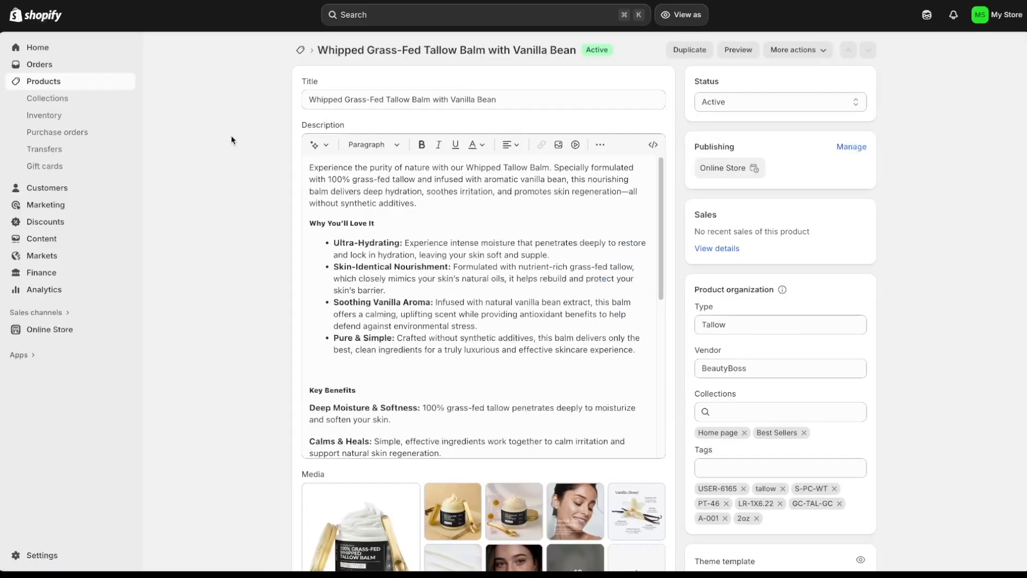
{"action": "left_click_drag", "start_coordinate": [516, 100], "coordinate": [252, 100]}
{"action": "type", "text": "Whipped Beef Tallow Balm with Vanilla Bean (Organic Face Cream, Body Lotion, and Lip Balm)"}
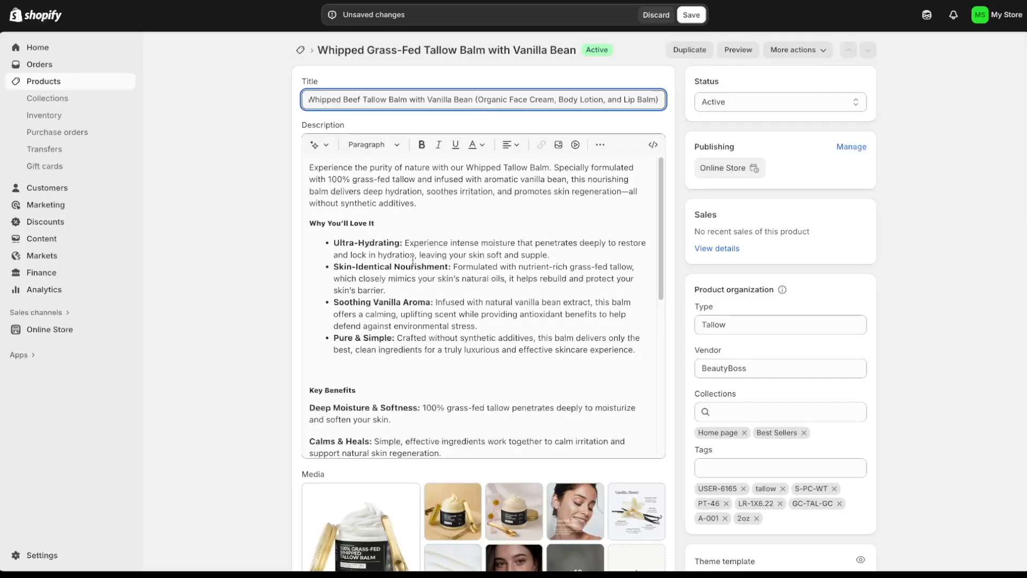
- Replace the product description with the pasted four-bullet list
{"action": "scroll", "coordinate": [422, 209], "scroll_direction": "down", "scroll_amount": 3}
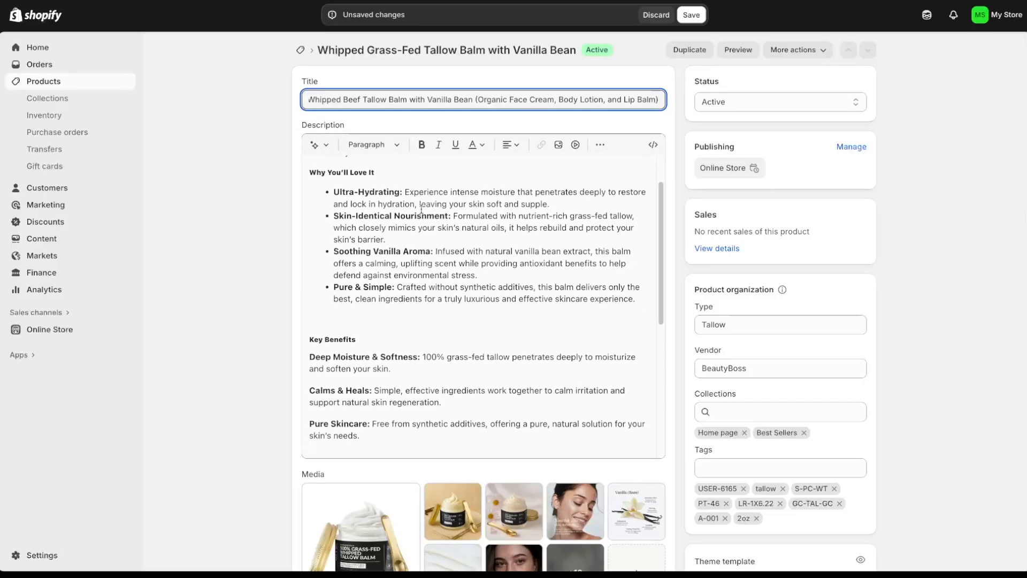
{"action": "scroll", "coordinate": [421, 209], "scroll_direction": "up", "scroll_amount": 3}
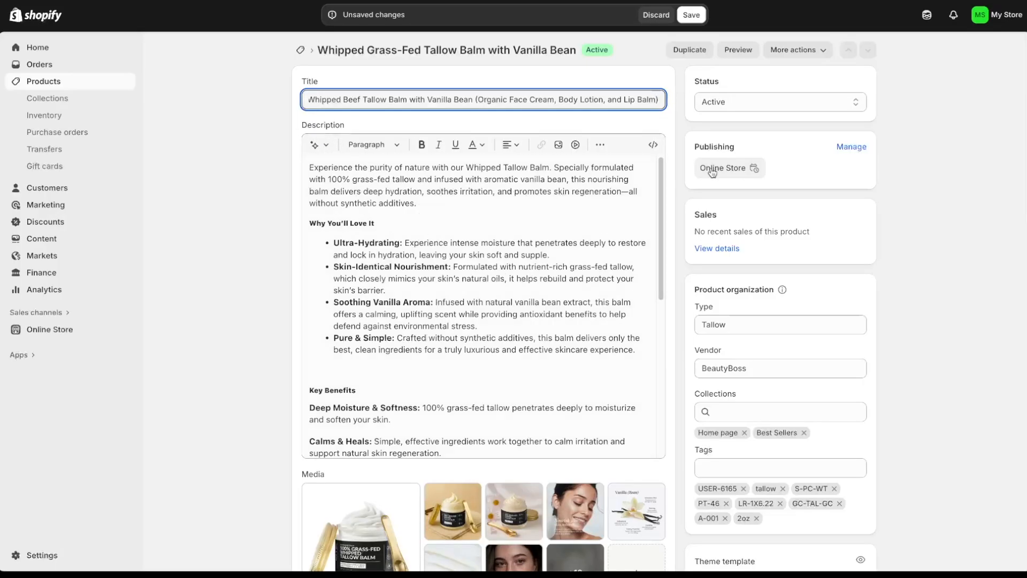
{"action": "left_click_drag", "start_coordinate": [662, 185], "coordinate": [662, 347]}
{"action": "scroll", "coordinate": [663, 348], "scroll_direction": "up", "scroll_amount": 10}
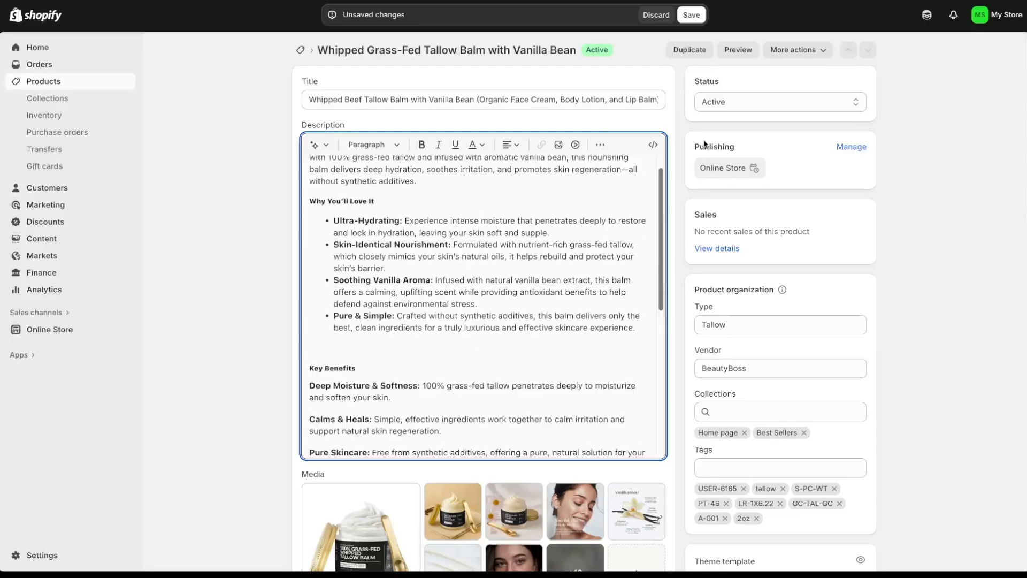
{"action": "key", "text": "ctrl+a"}
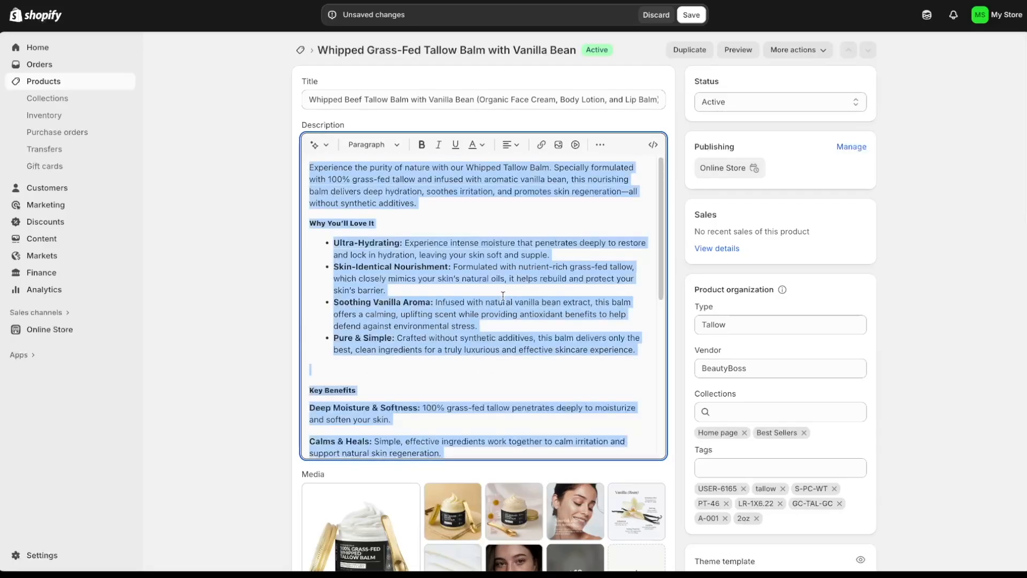
{"action": "key", "text": "BackSpace"}
{"action": "type", "text": "❤ Why You'll Love It: Hydrating & Anti-Aging. 100% Grass-fed Beef Tallow - closely mimics your skin's natural oils. Soothing Vanilla Aroma - offers a calming scent with antioxidant benefits. Suitable for All Skin Types - especially for sensitive skin."}
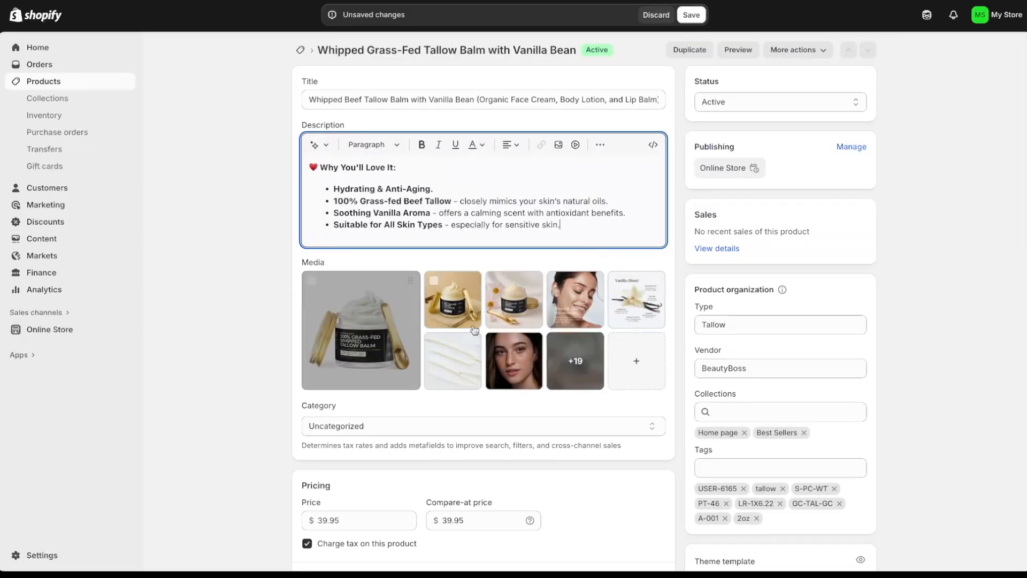
- Delete 20 unwanted photos from the product's media gallery
{"action": "left_click", "coordinate": [587, 372]}
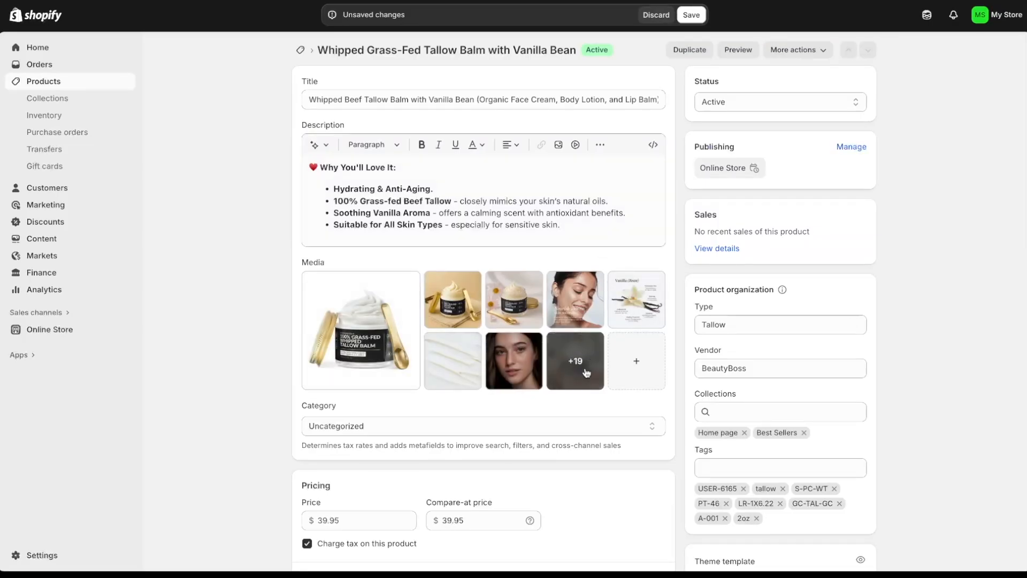
{"action": "scroll", "coordinate": [672, 358], "scroll_direction": "down", "scroll_amount": 1}
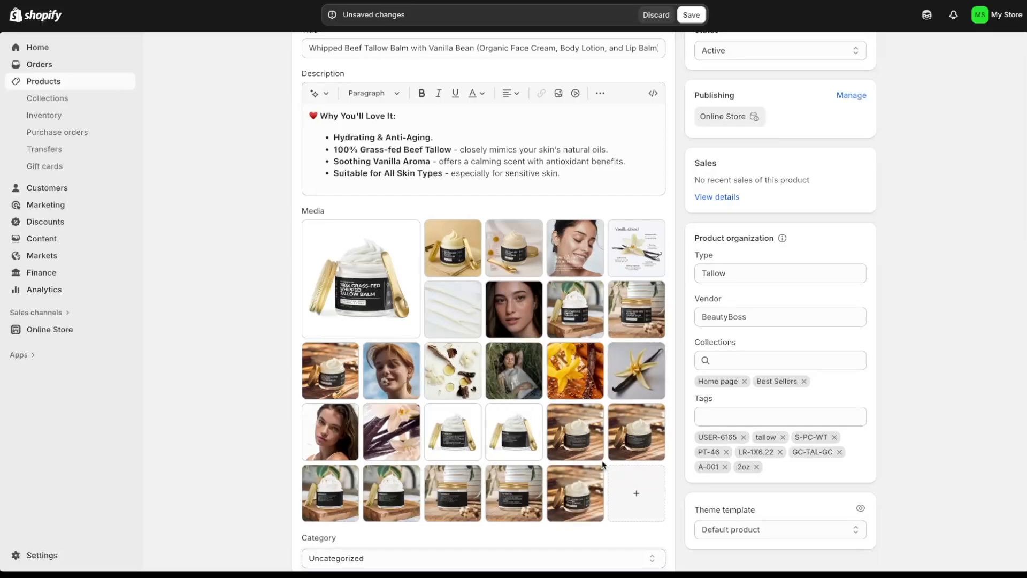
{"action": "left_click", "coordinate": [557, 475]}
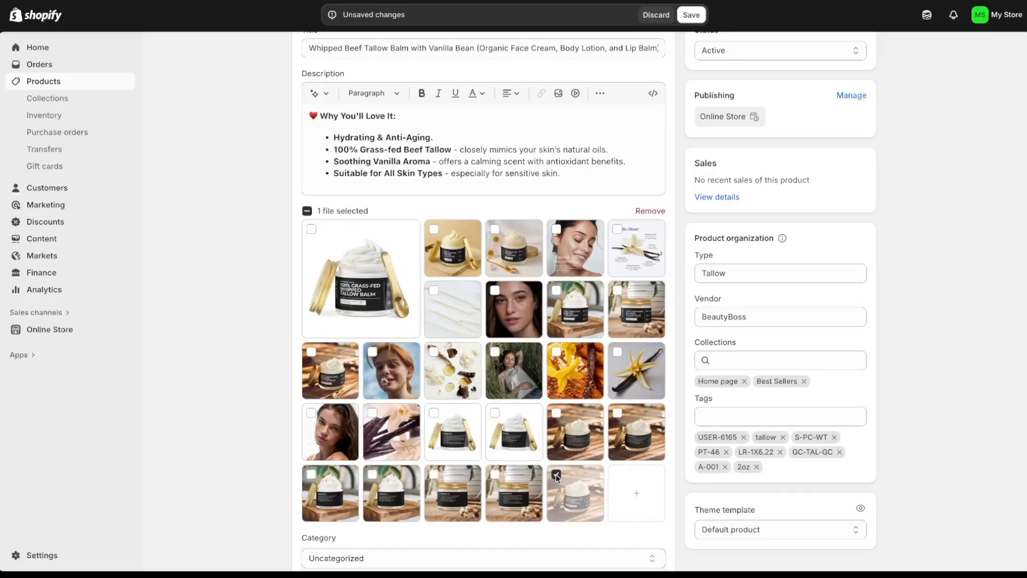
{"action": "left_click", "coordinate": [495, 474]}
{"action": "left_click", "coordinate": [434, 474]}
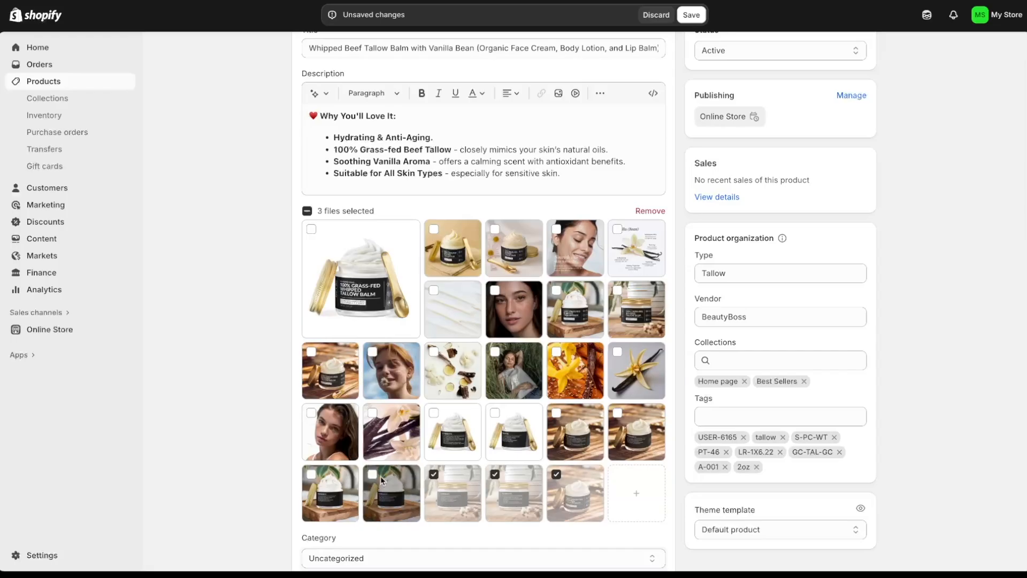
{"action": "left_click", "coordinate": [372, 474]}
{"action": "left_click", "coordinate": [311, 473]}
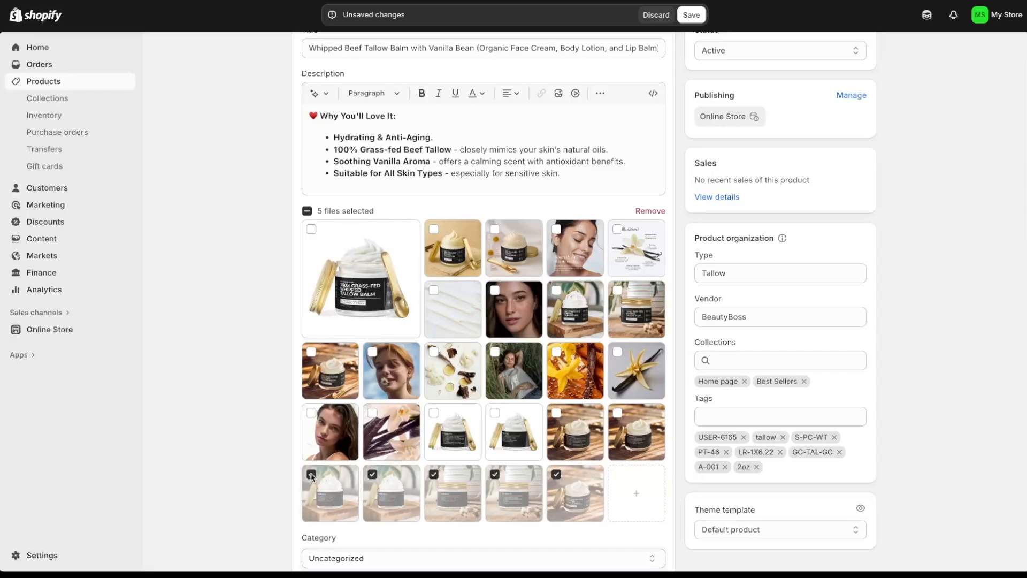
{"action": "left_click", "coordinate": [376, 448], "text": "shift"}
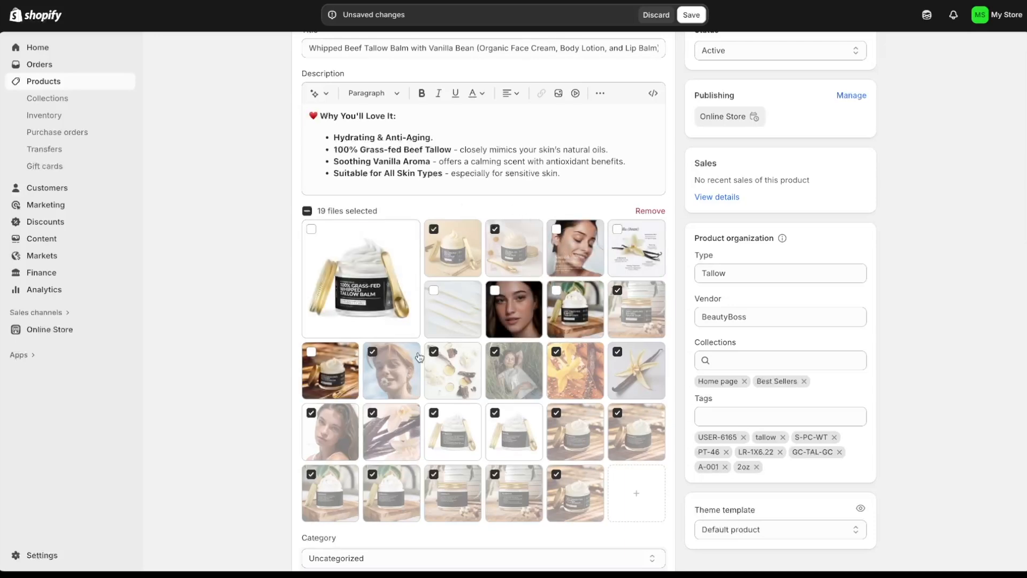
{"action": "left_click", "coordinate": [434, 290]}
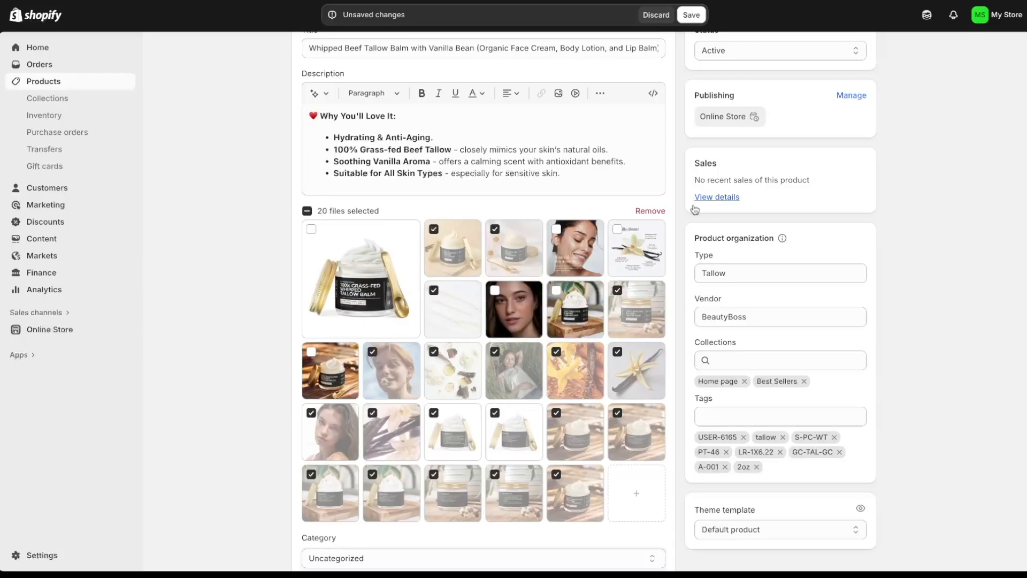
{"action": "left_click", "coordinate": [656, 212]}
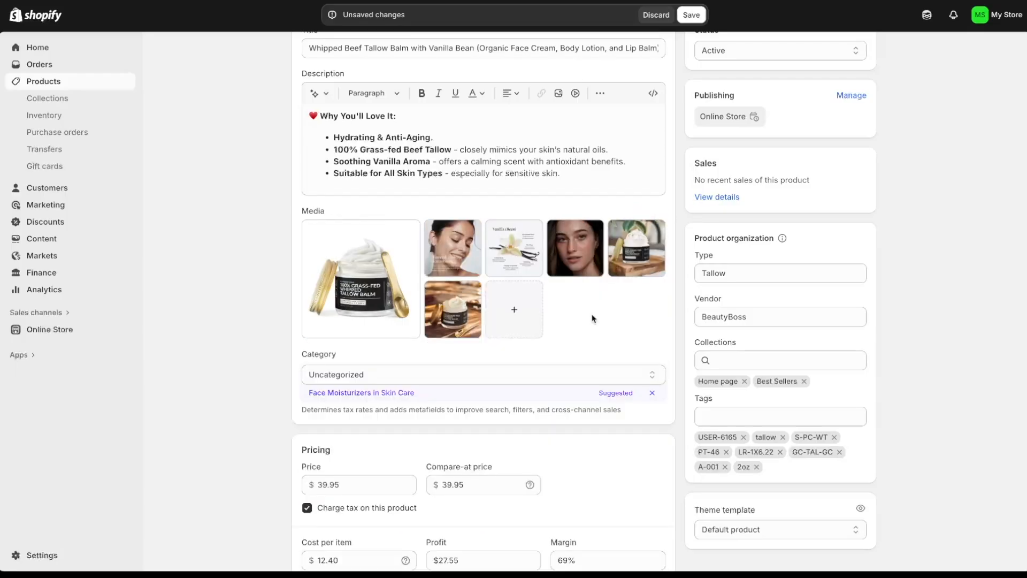
- Reorder the photos so the jar-on-wood shot leads, followed by jar-with-spoon, vanilla and face photos
{"action": "left_click_drag", "start_coordinate": [477, 321], "coordinate": [513, 249]}
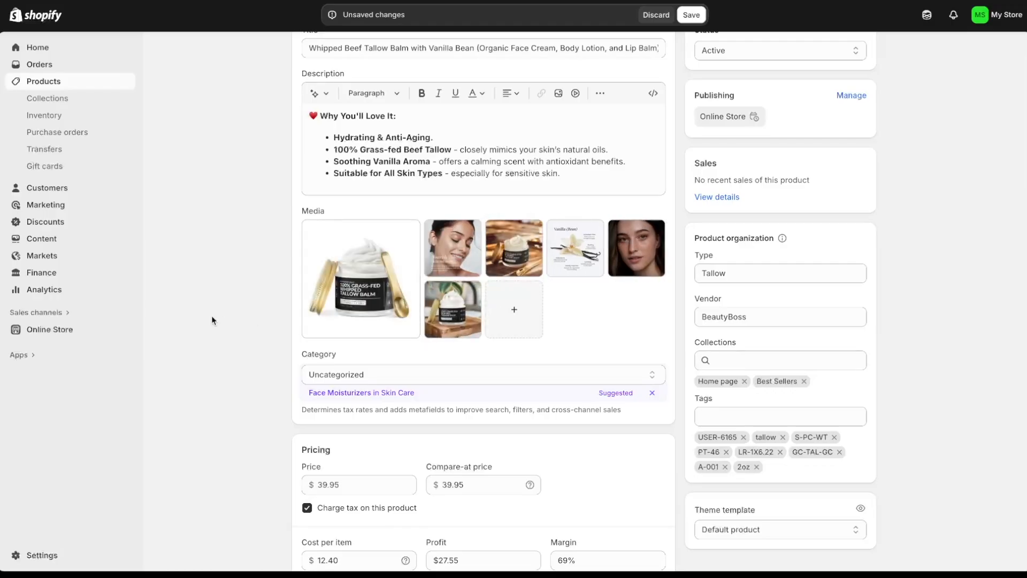
{"action": "left_click_drag", "start_coordinate": [514, 250], "coordinate": [387, 276]}
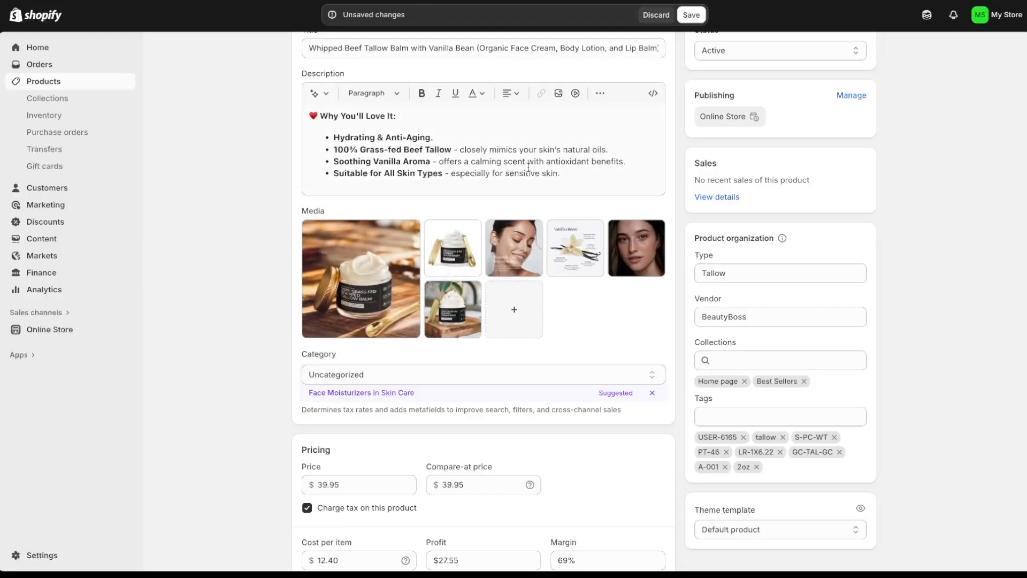
{"action": "left_click_drag", "start_coordinate": [450, 251], "coordinate": [497, 258]}
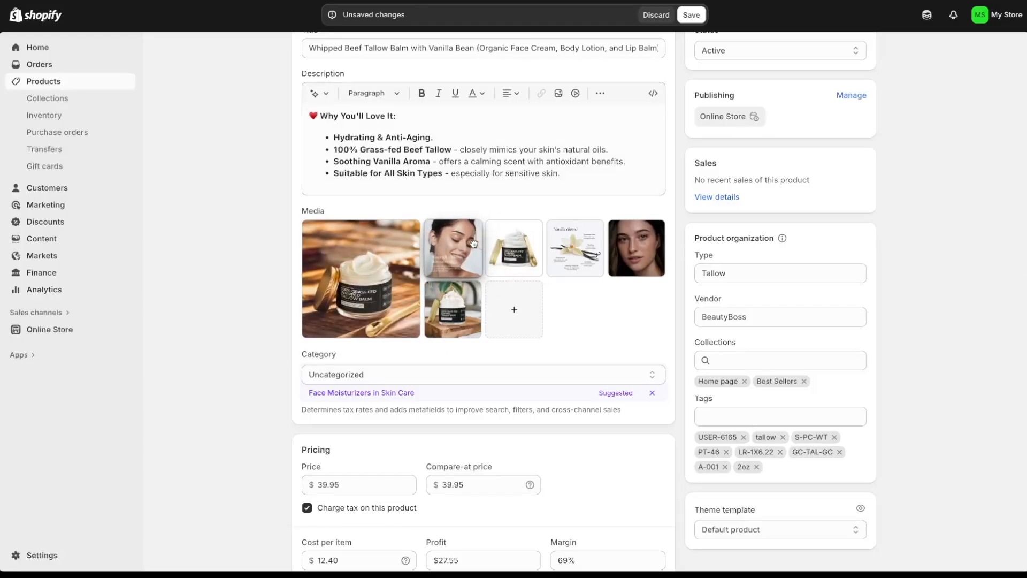
{"action": "left_click_drag", "start_coordinate": [572, 265], "coordinate": [511, 264]}
{"action": "left_click_drag", "start_coordinate": [639, 251], "coordinate": [609, 274]}
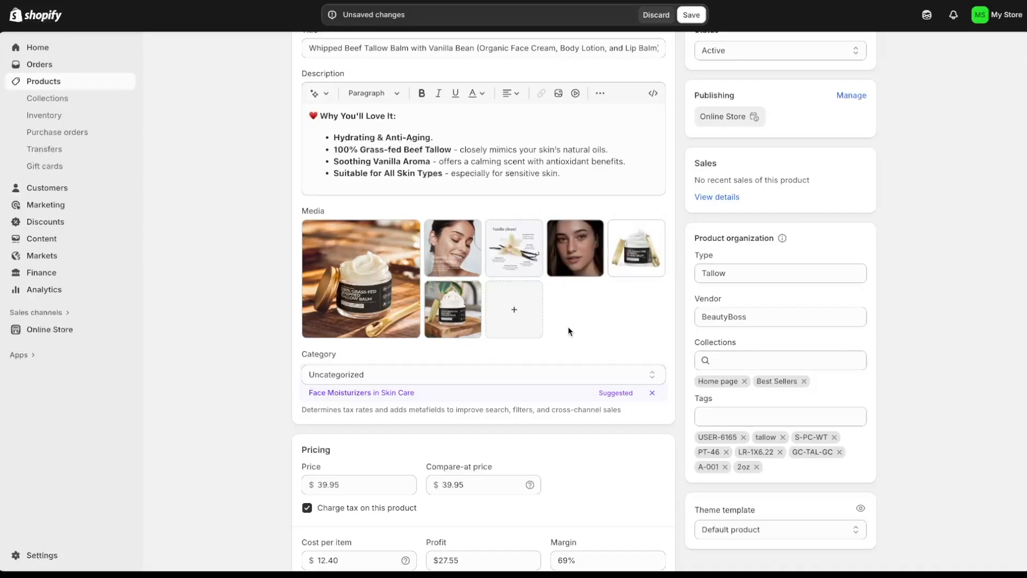
- Change the price from 39.95 to 35 and the compare-at price to 50, then save the product
{"action": "scroll", "coordinate": [625, 328], "scroll_direction": "down", "scroll_amount": 1}
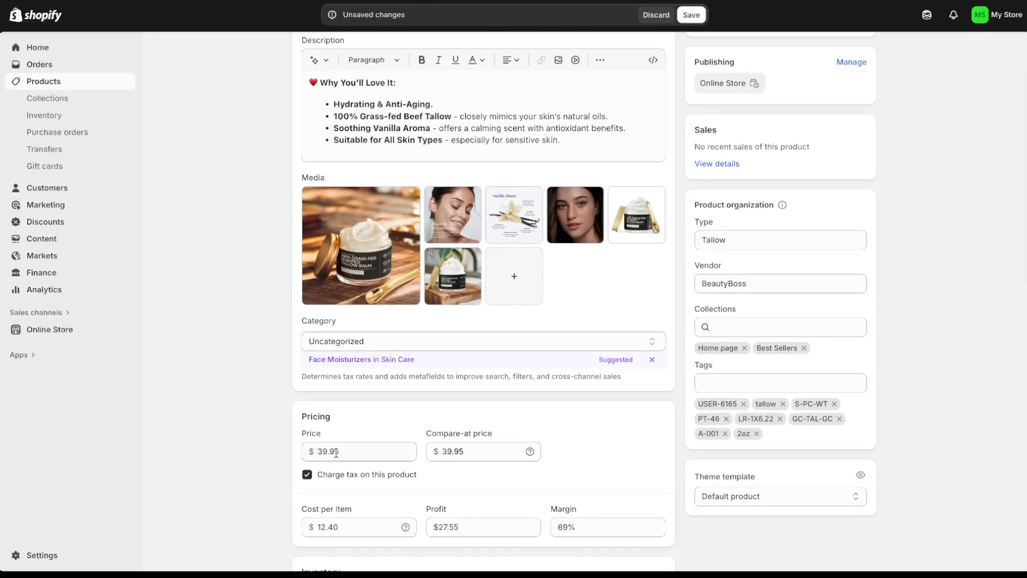
{"action": "left_click_drag", "start_coordinate": [347, 451], "coordinate": [299, 450]}
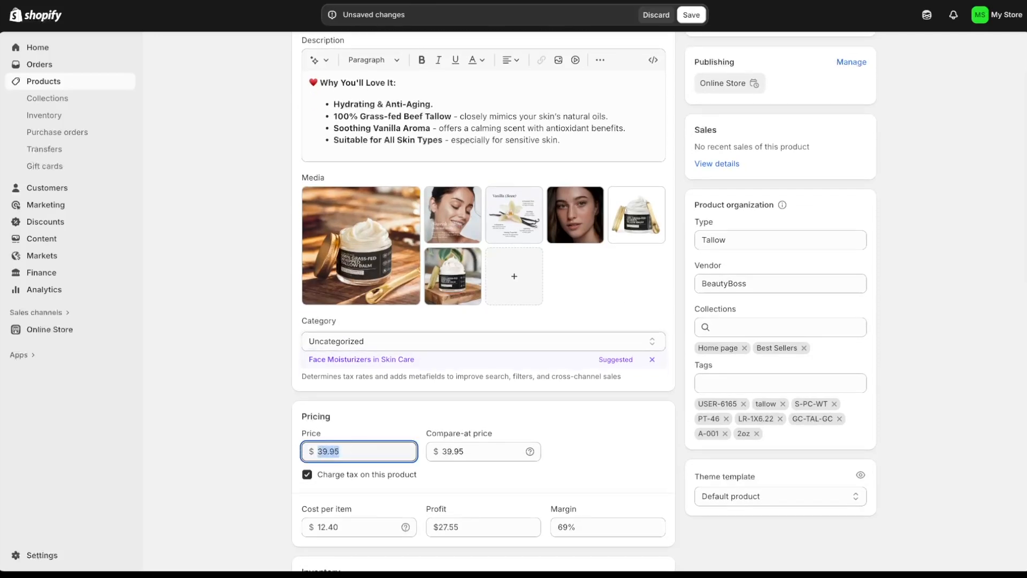
{"action": "type", "text": "35"}
{"action": "left_click_drag", "start_coordinate": [488, 455], "coordinate": [411, 443]}
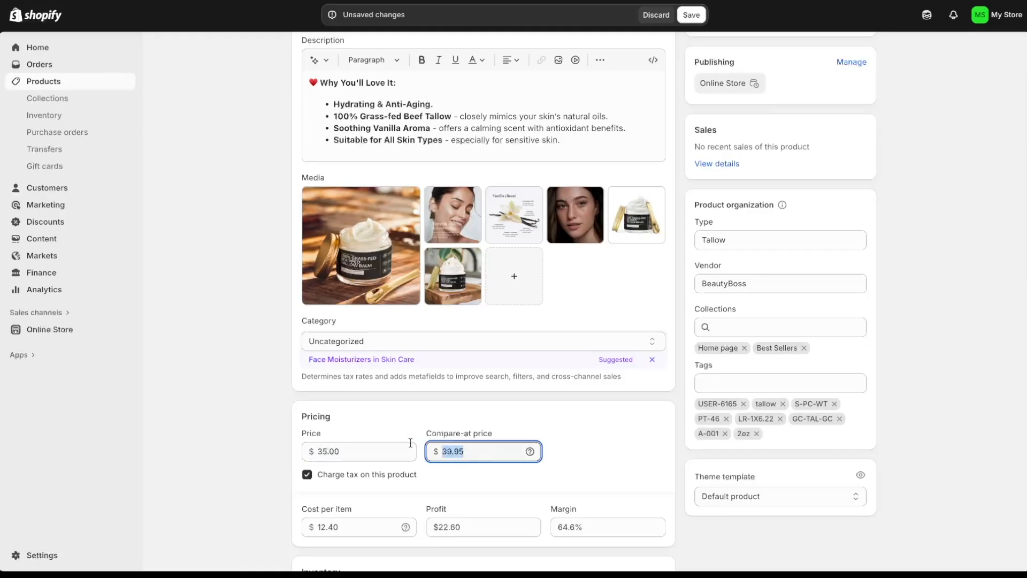
{"action": "type", "text": "50"}
{"action": "left_click", "coordinate": [565, 452]}
{"action": "scroll", "coordinate": [589, 267], "scroll_direction": "up", "scroll_amount": 3}
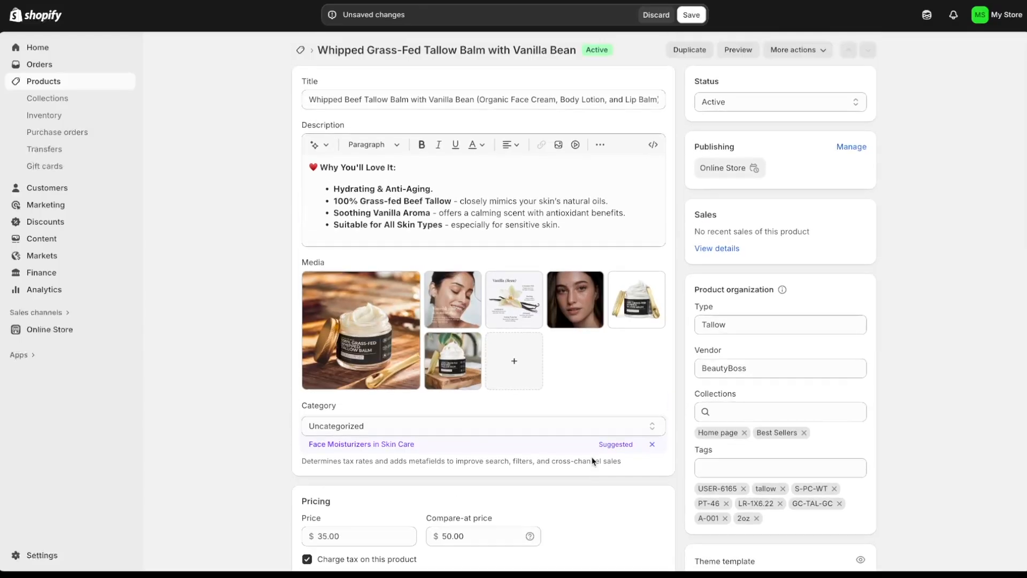
{"action": "left_click", "coordinate": [694, 16]}
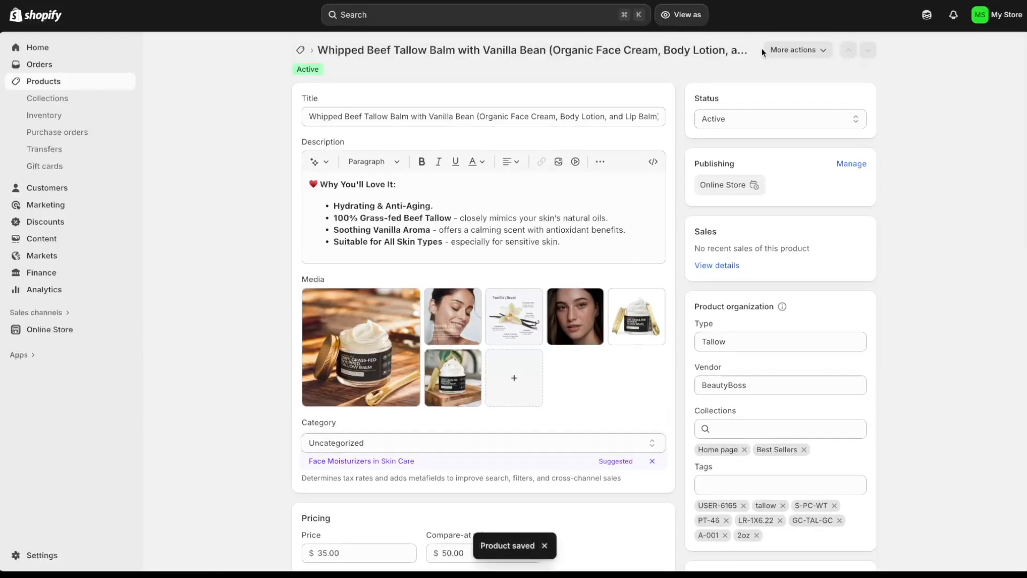
{"action": "left_click", "coordinate": [792, 51]}
- Preview the tallow balm product page on the storefront
{"action": "left_click", "coordinate": [794, 130]}
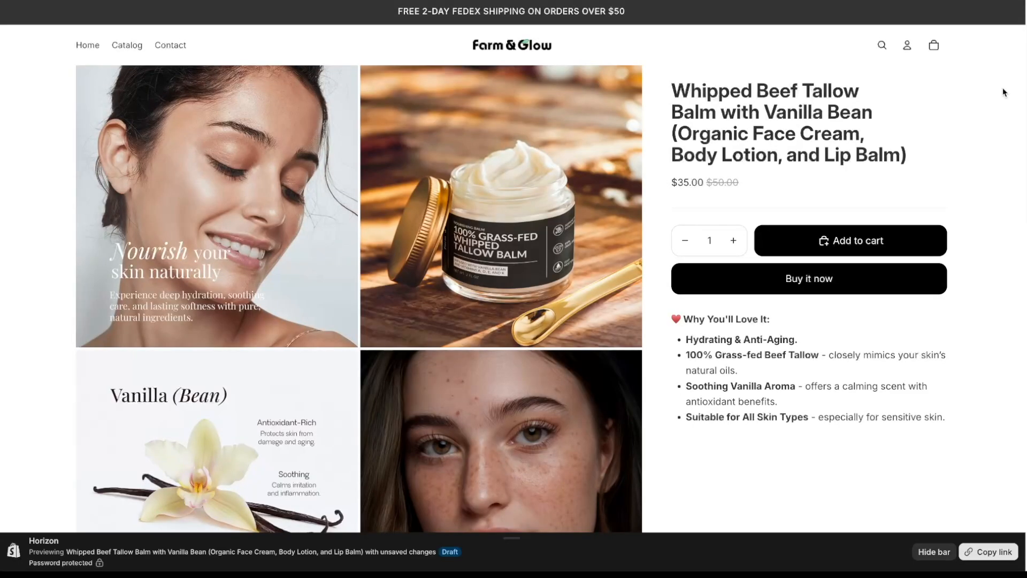
{"action": "scroll", "coordinate": [1000, 140], "scroll_direction": "down", "scroll_amount": 9}
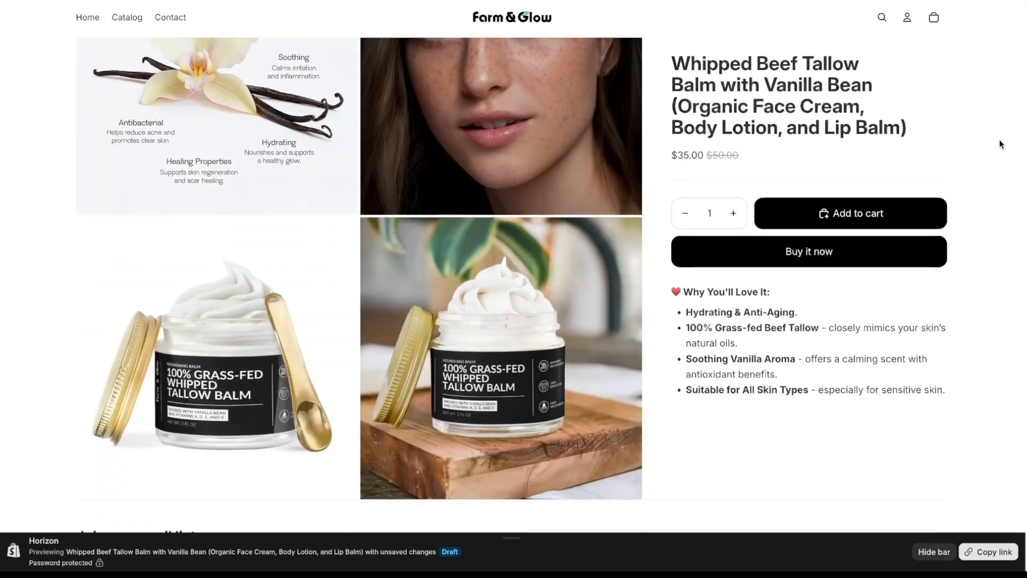
{"action": "scroll", "coordinate": [999, 139], "scroll_direction": "up", "scroll_amount": 10}
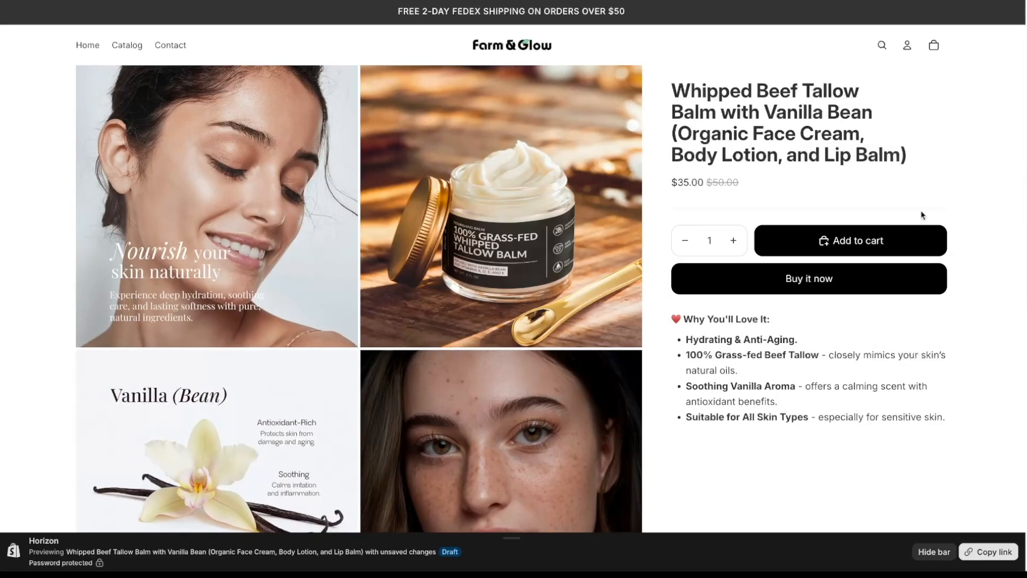
- View the product page at mobile width via developer tools and flip through the image gallery
{"action": "right_click", "coordinate": [963, 165]}
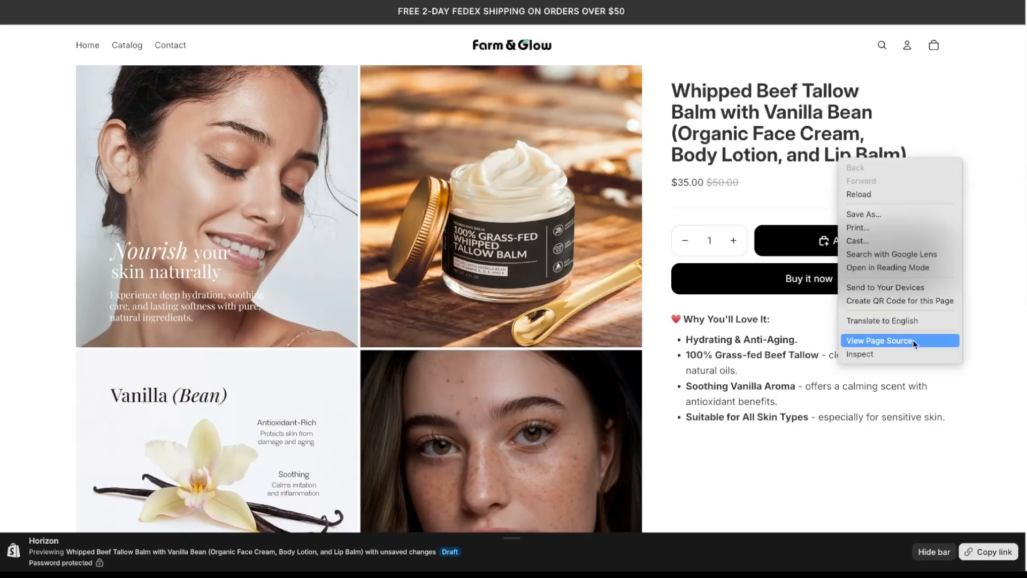
{"action": "left_click", "coordinate": [909, 354]}
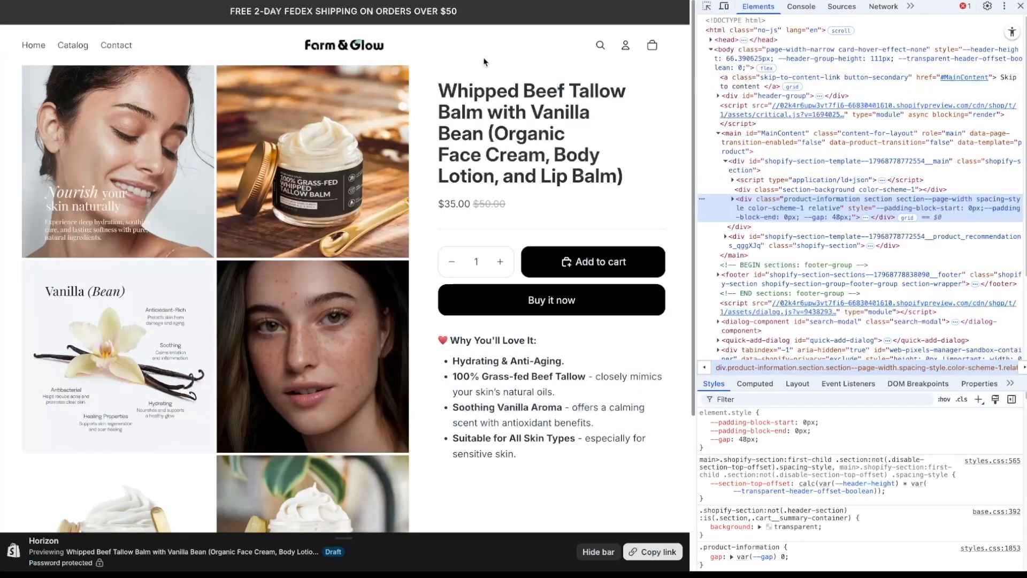
{"action": "left_click", "coordinate": [723, 6]}
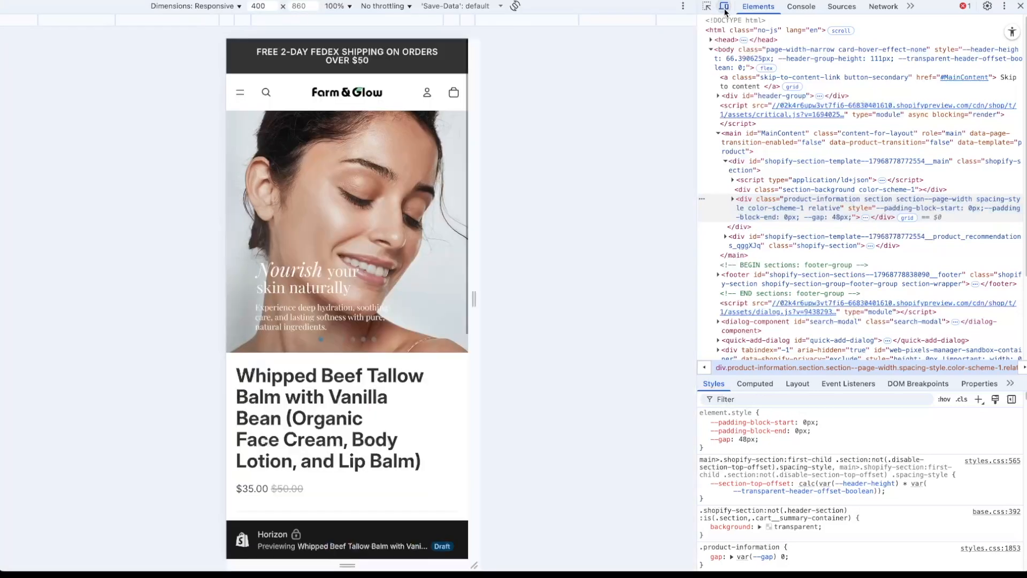
{"action": "scroll", "coordinate": [432, 153], "scroll_direction": "down", "scroll_amount": 5}
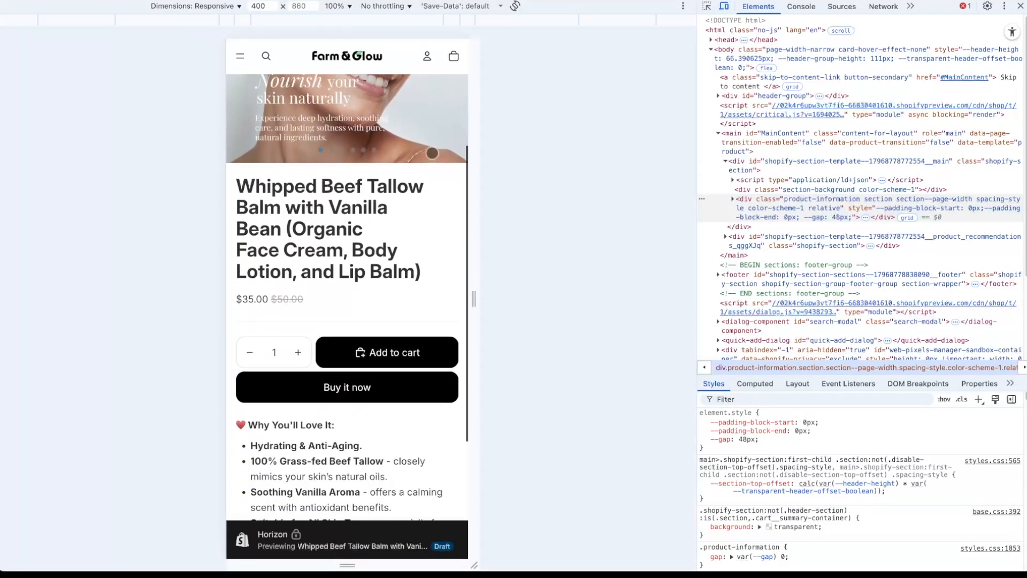
{"action": "scroll", "coordinate": [433, 153], "scroll_direction": "up", "scroll_amount": 5}
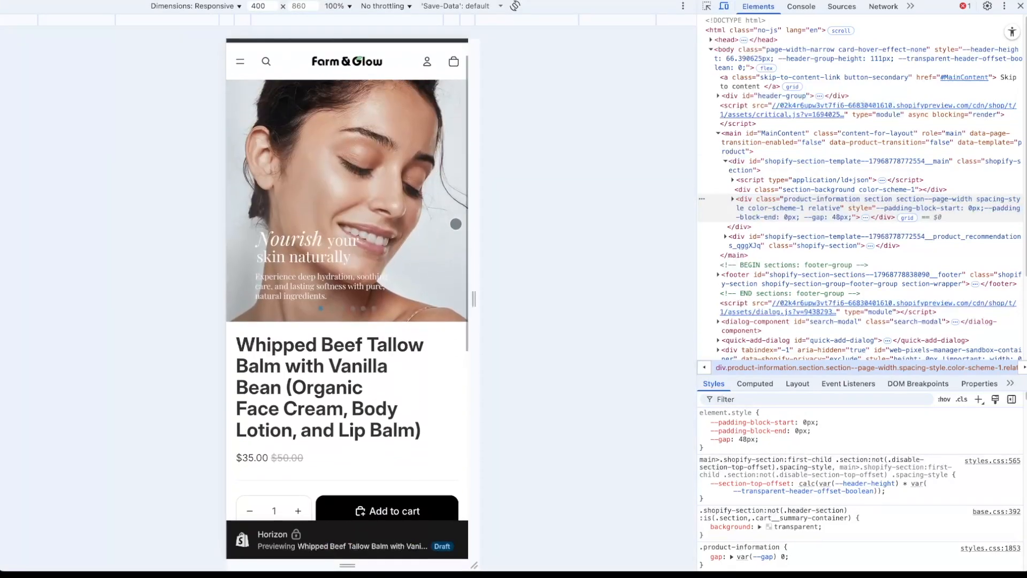
{"action": "left_click_drag", "start_coordinate": [434, 220], "coordinate": [370, 227]}
{"action": "left_click_drag", "start_coordinate": [432, 225], "coordinate": [299, 230]}
{"action": "scroll", "coordinate": [348, 237], "scroll_direction": "down", "scroll_amount": 3}
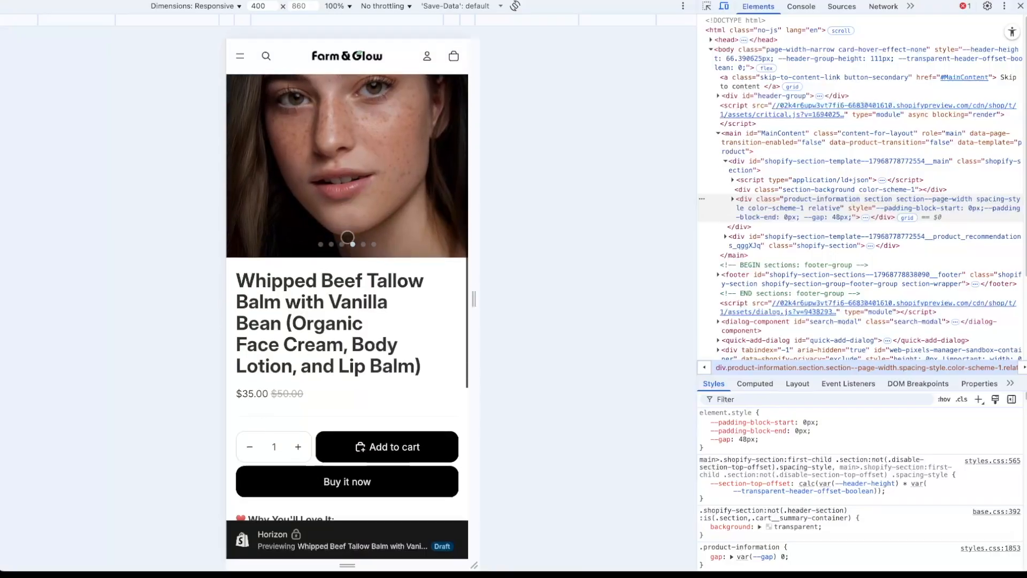
{"action": "scroll", "coordinate": [347, 237], "scroll_direction": "down", "scroll_amount": 4}
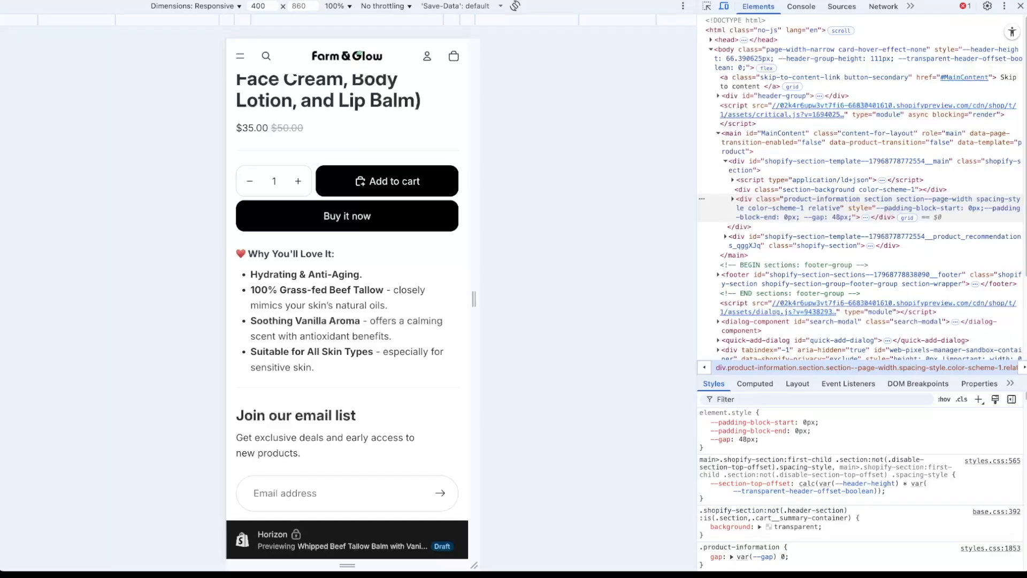
{"action": "left_click", "coordinate": [565, 230]}
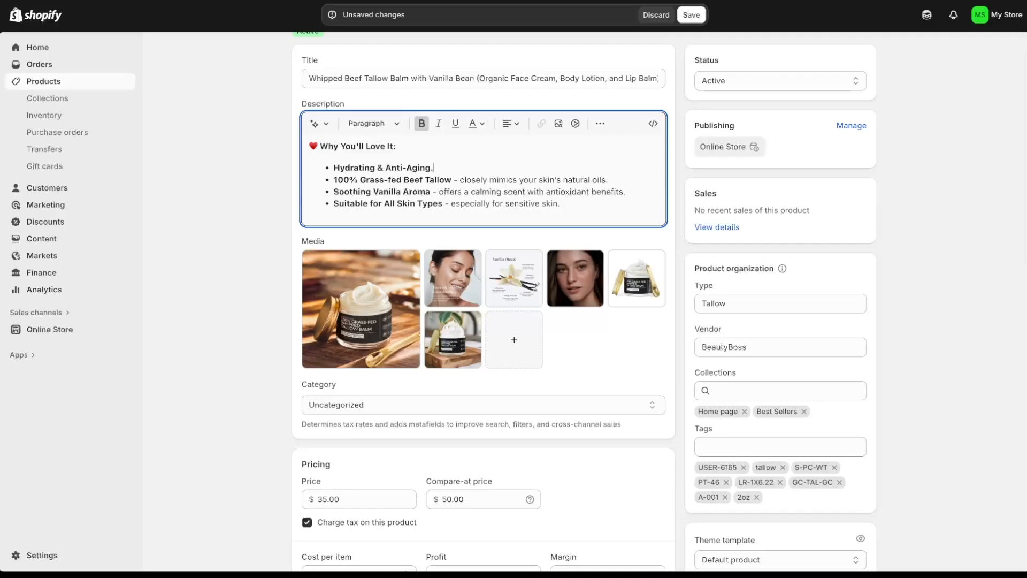
- Add a blank line after each of the first three description bullets and save
{"action": "key", "text": "shift+Return"}
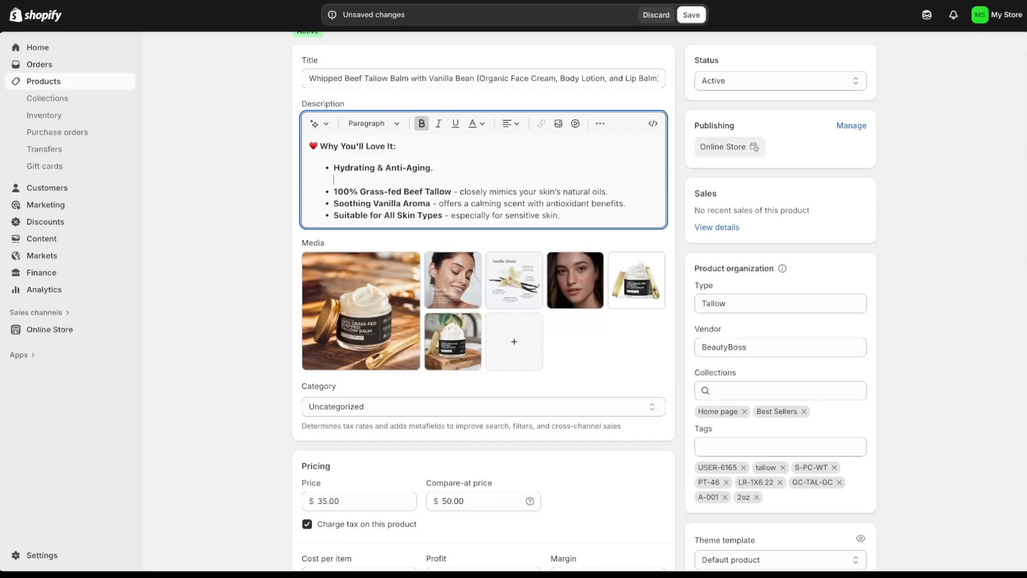
{"action": "left_click", "coordinate": [630, 191]}
{"action": "key", "text": "shift+Return"}
{"action": "scroll", "coordinate": [625, 188], "scroll_direction": "down", "scroll_amount": 1}
{"action": "left_click", "coordinate": [624, 189]}
{"action": "key", "text": "shift+Return"}
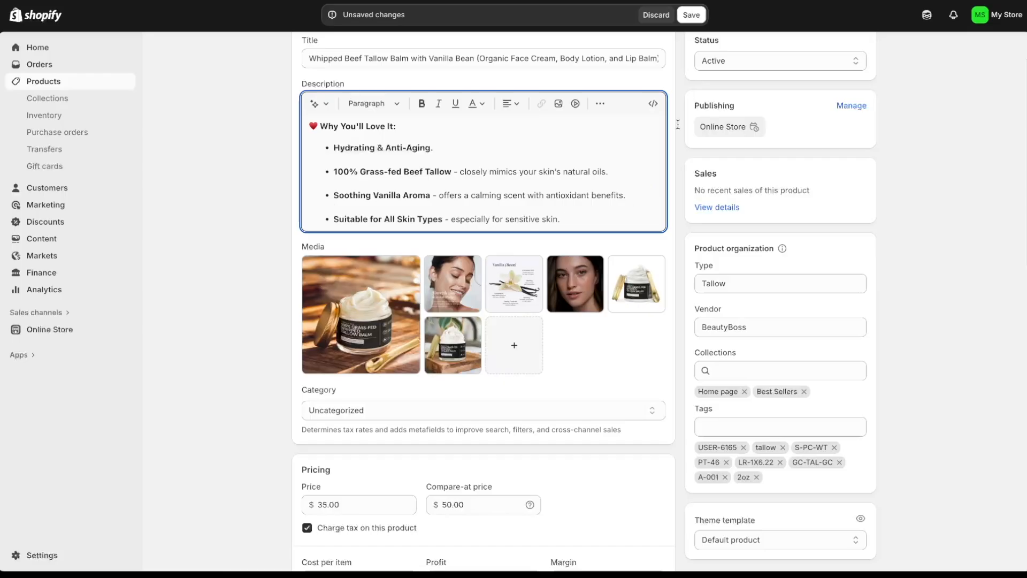
{"action": "left_click", "coordinate": [692, 17]}
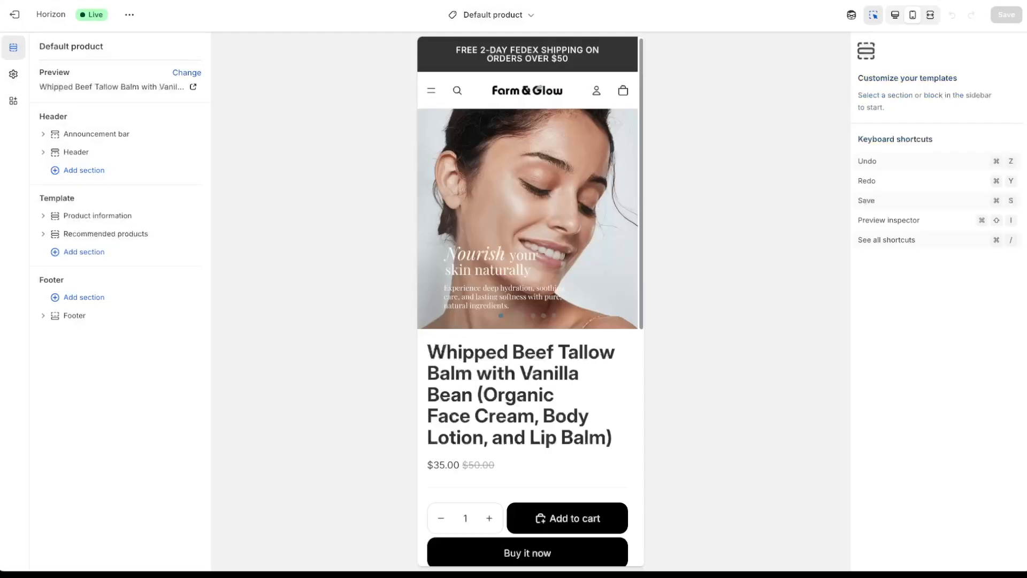
- Make "Why You'll Love It:" a Heading 4, tidy the line below it, and save
{"action": "scroll", "coordinate": [602, 175], "scroll_direction": "down", "scroll_amount": 5}
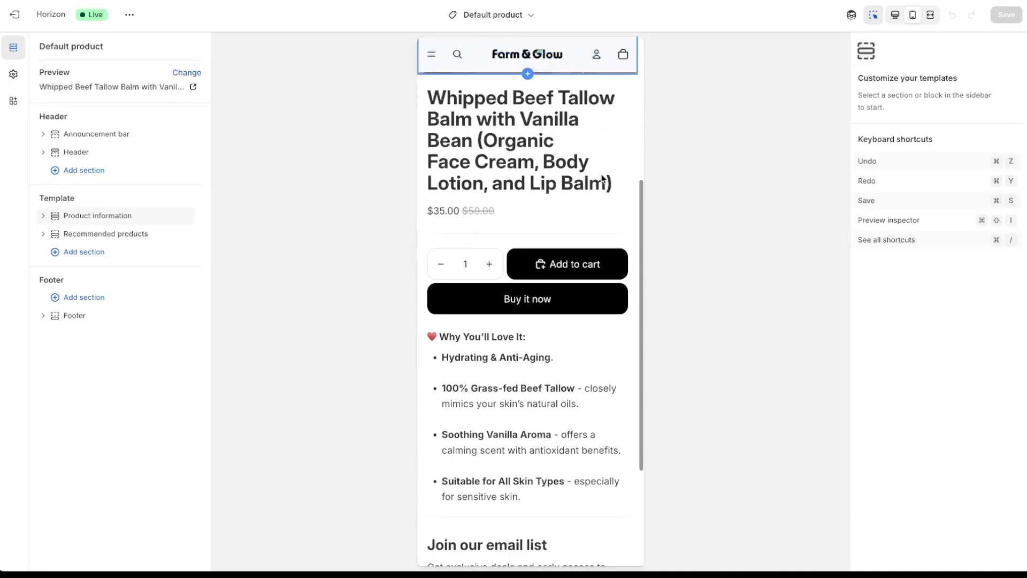
{"action": "scroll", "coordinate": [601, 175], "scroll_direction": "down", "scroll_amount": 3}
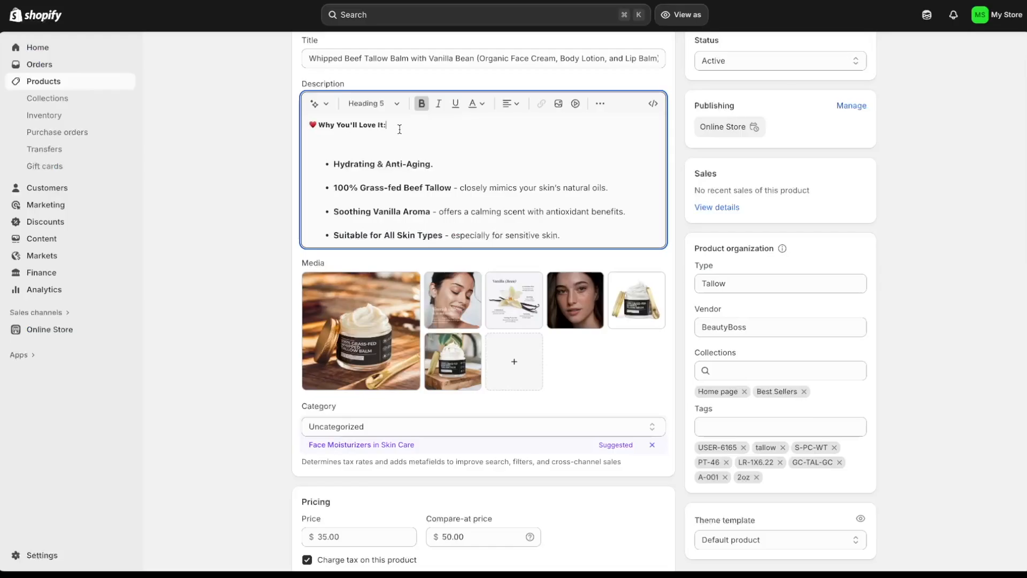
{"action": "left_click_drag", "start_coordinate": [399, 128], "coordinate": [294, 126]}
{"action": "left_click", "coordinate": [385, 103]}
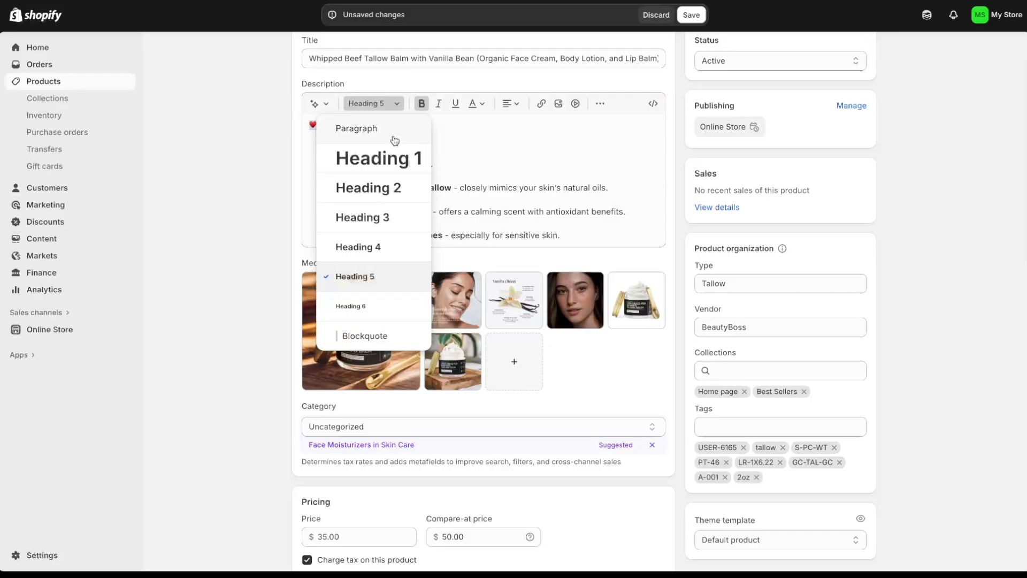
{"action": "left_click", "coordinate": [386, 253]}
{"action": "left_click", "coordinate": [359, 143]}
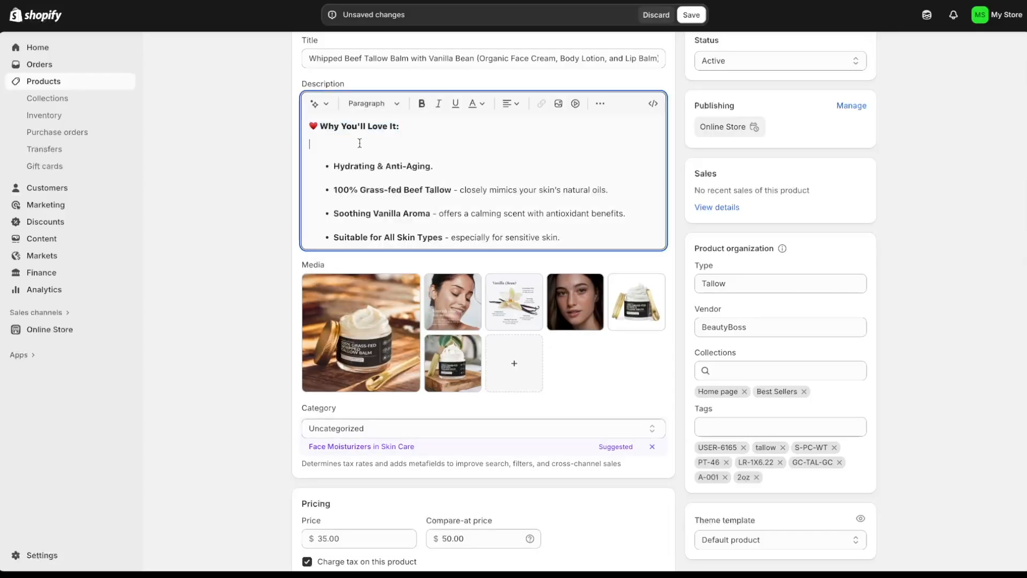
{"action": "key", "text": "BackSpace"}
{"action": "key", "text": "Return"}
{"action": "left_click", "coordinate": [695, 17]}
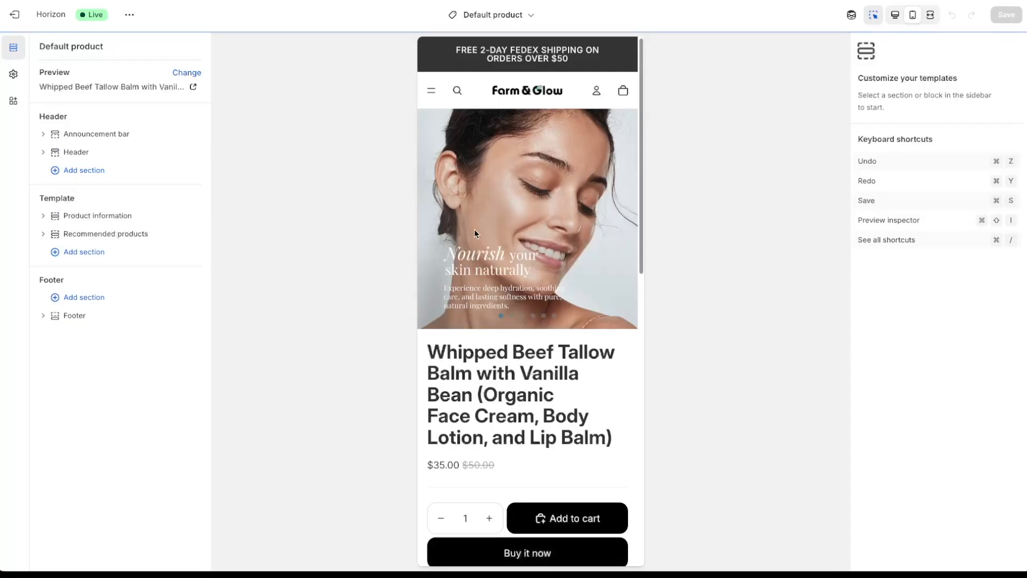
- Switch the template preview to Desktop and select the Product description block's settings
{"action": "scroll", "coordinate": [547, 227], "scroll_direction": "down", "scroll_amount": 5}
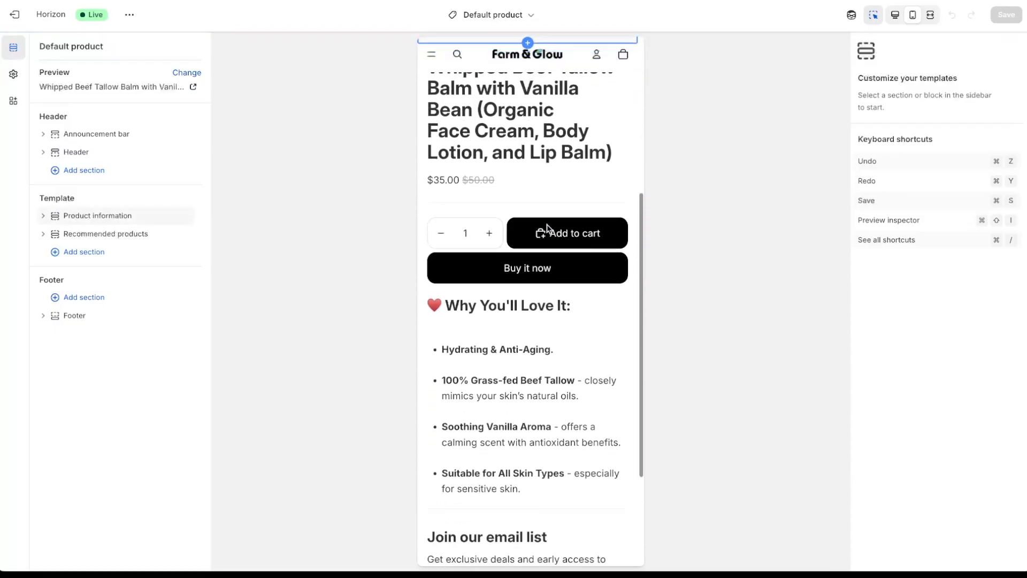
{"action": "scroll", "coordinate": [547, 227], "scroll_direction": "down", "scroll_amount": 2}
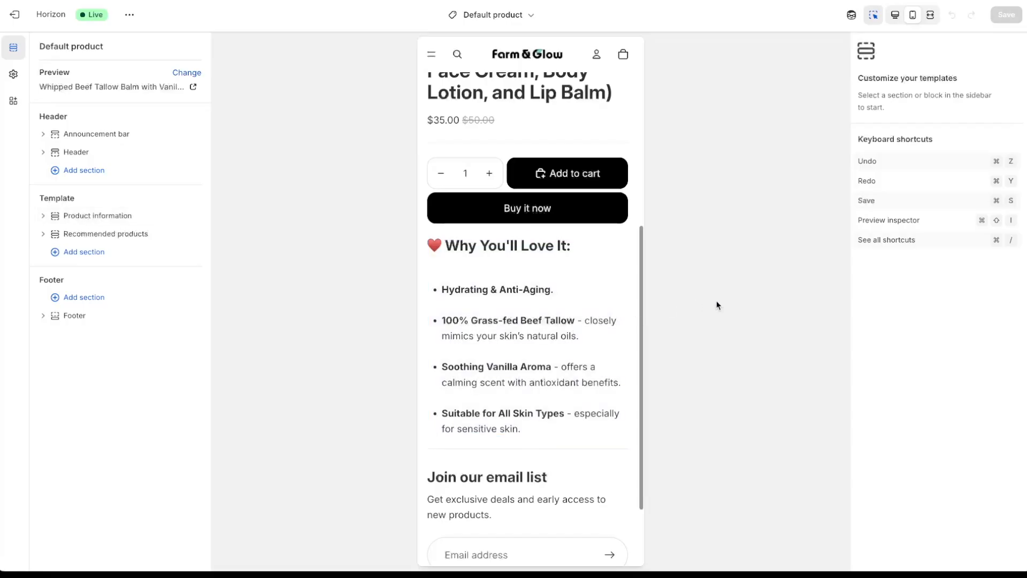
{"action": "scroll", "coordinate": [564, 338], "scroll_direction": "down", "scroll_amount": 1}
{"action": "scroll", "coordinate": [565, 338], "scroll_direction": "up", "scroll_amount": 7}
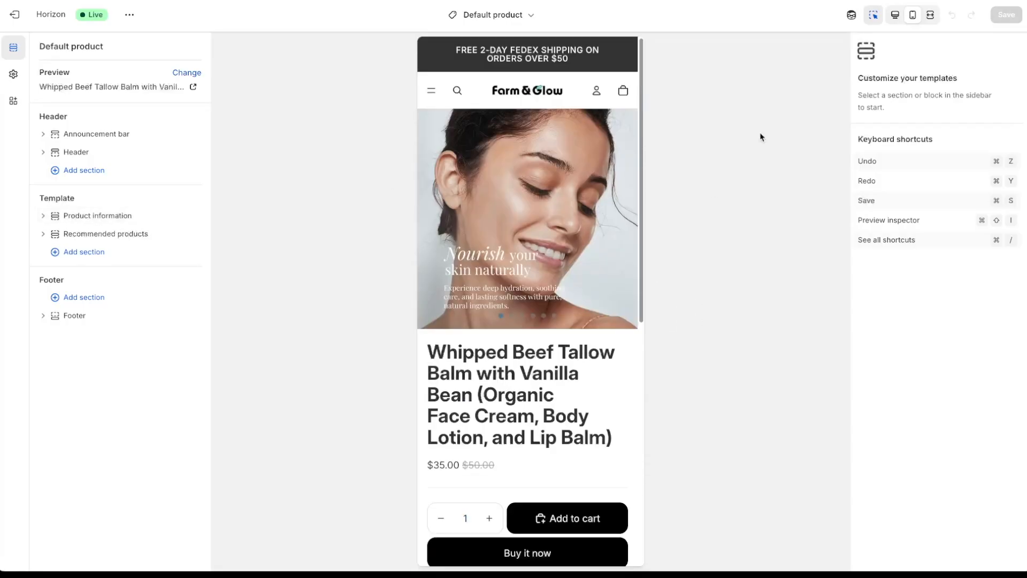
{"action": "left_click", "coordinate": [895, 15]}
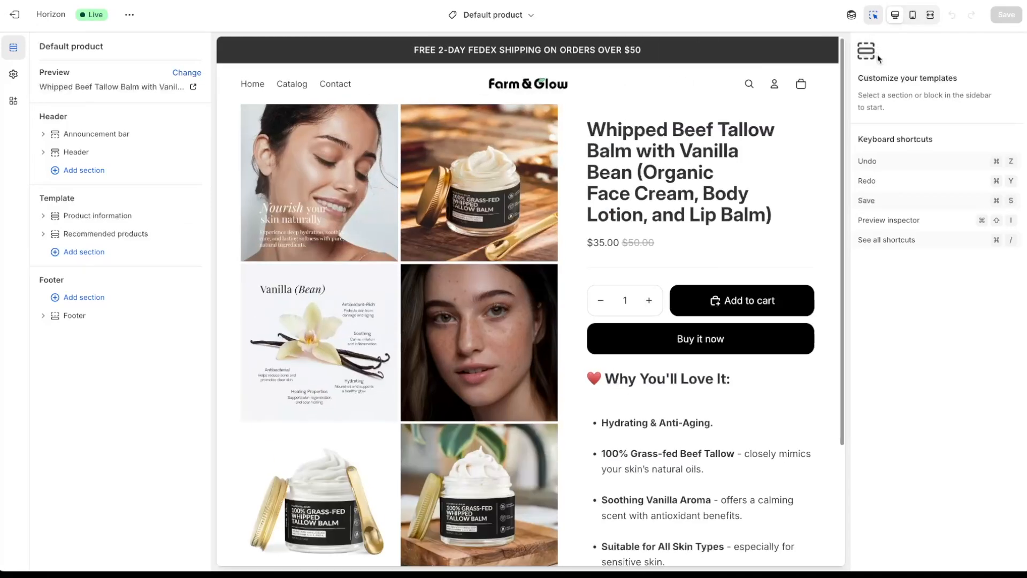
{"action": "scroll", "coordinate": [775, 252], "scroll_direction": "down", "scroll_amount": 2}
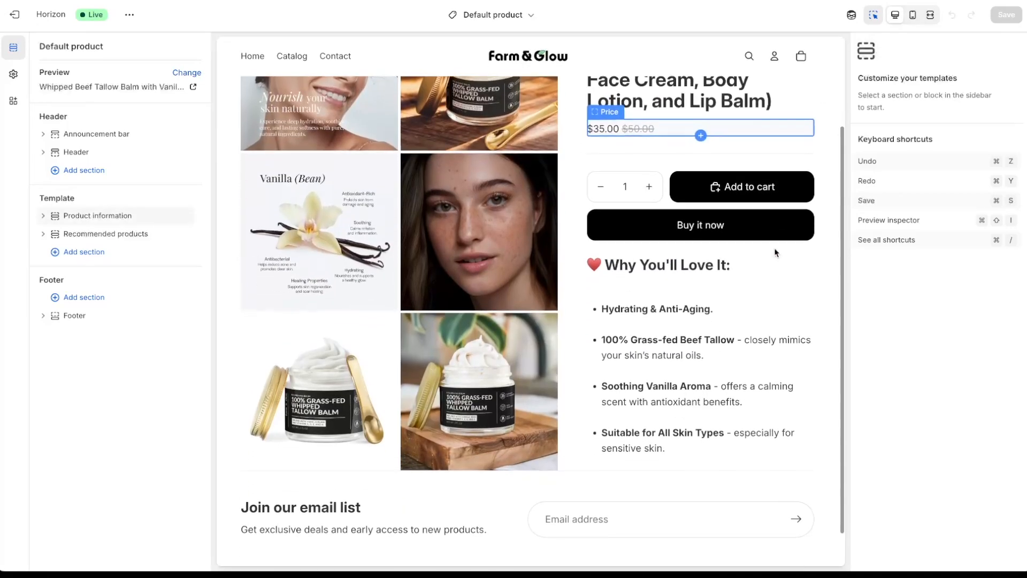
{"action": "left_click", "coordinate": [777, 284]}
{"action": "scroll", "coordinate": [567, 184], "scroll_direction": "down", "scroll_amount": 1}
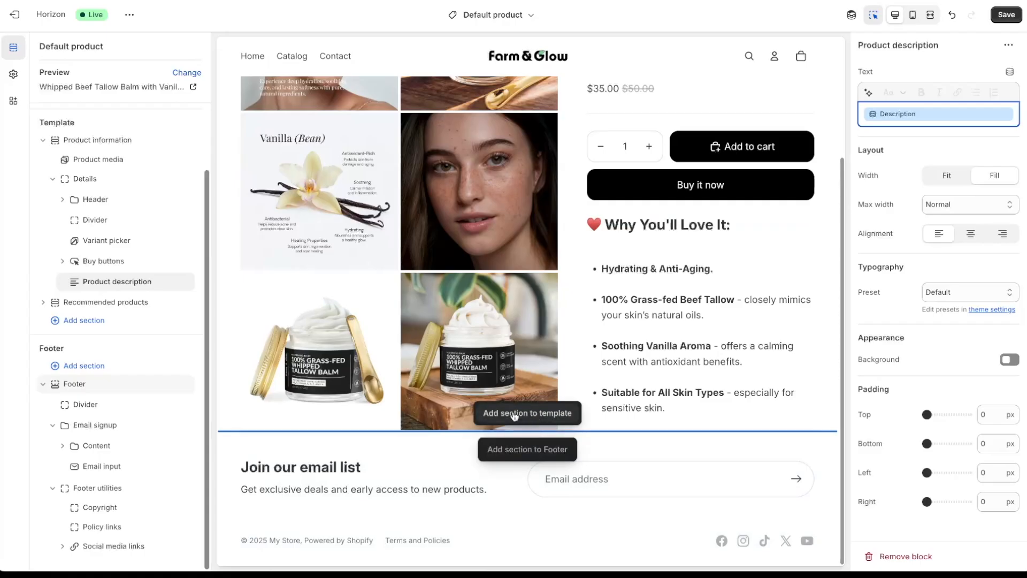
- Add an Icons with text section to the product template
{"action": "left_click", "coordinate": [103, 325]}
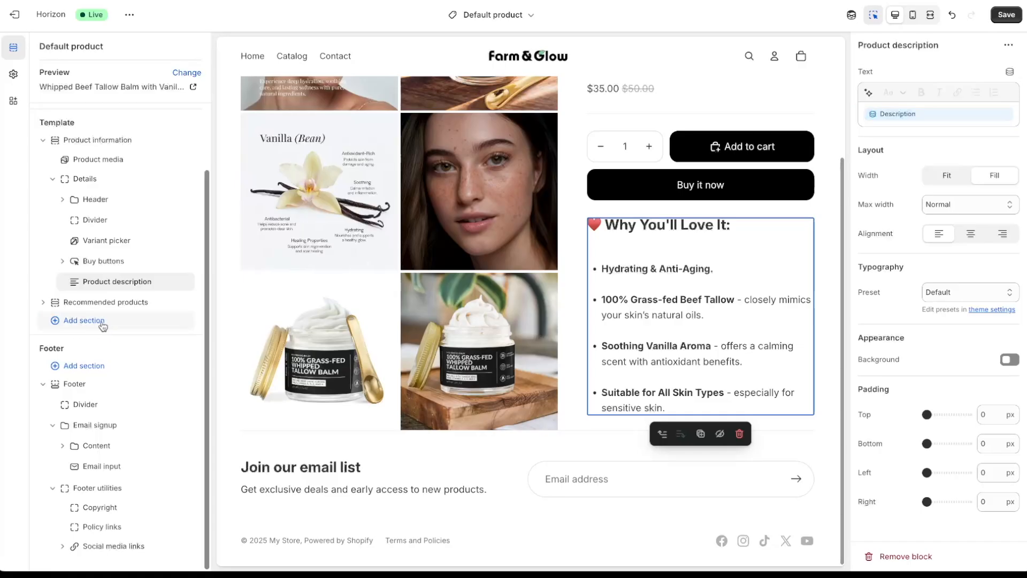
{"action": "scroll", "coordinate": [292, 343], "scroll_direction": "down", "scroll_amount": 1}
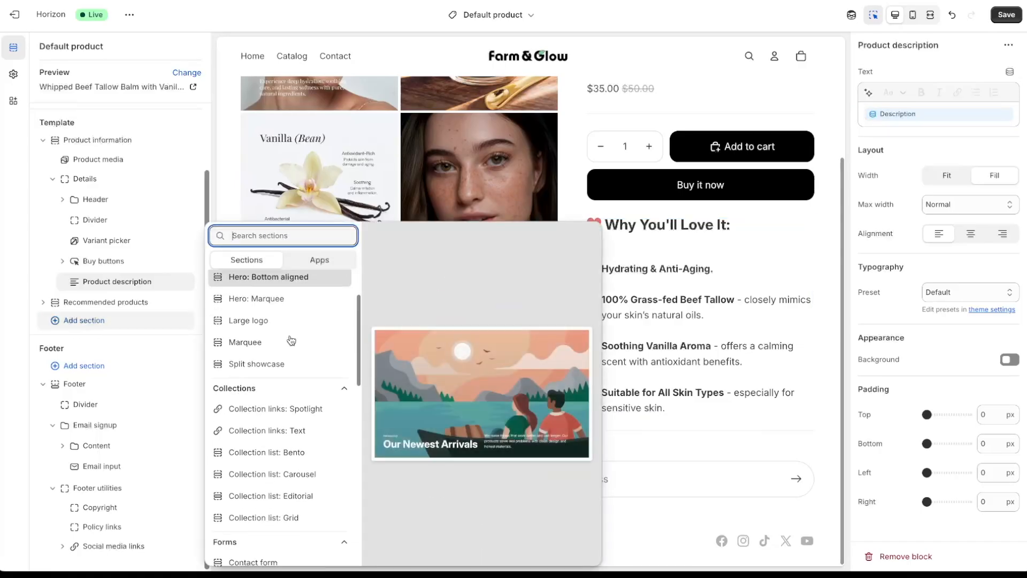
{"action": "scroll", "coordinate": [292, 340], "scroll_direction": "down", "scroll_amount": 10}
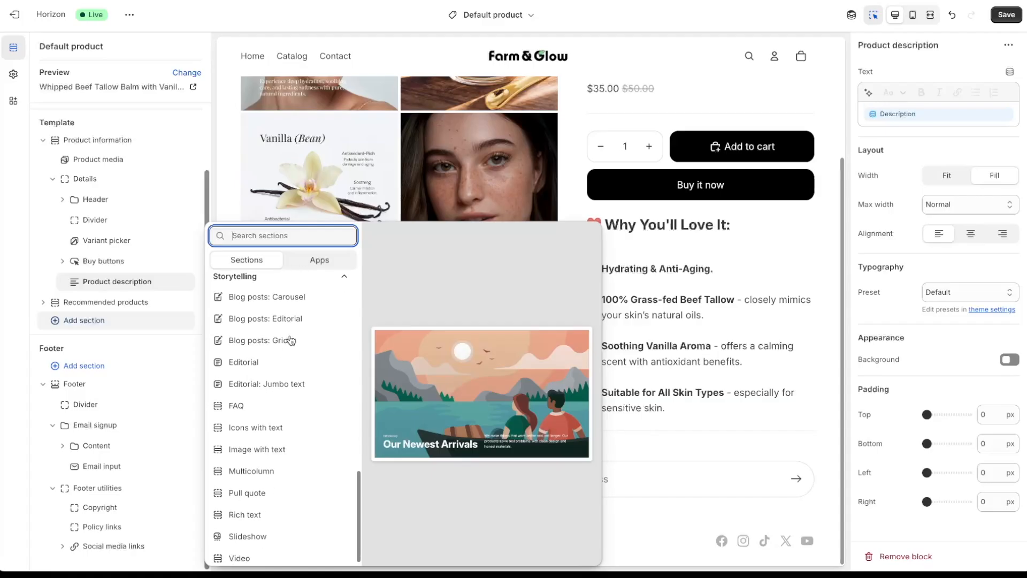
{"action": "left_click", "coordinate": [303, 425]}
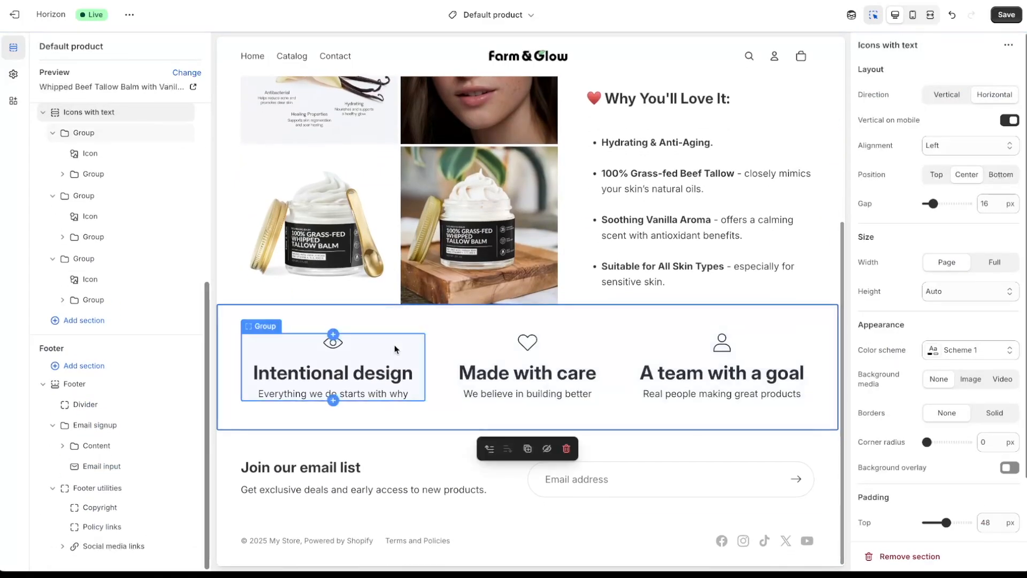
- For the first icon, upload 'product page - vector 1.png' and 'product page - vector 3 .png'
{"action": "left_click", "coordinate": [335, 344]}
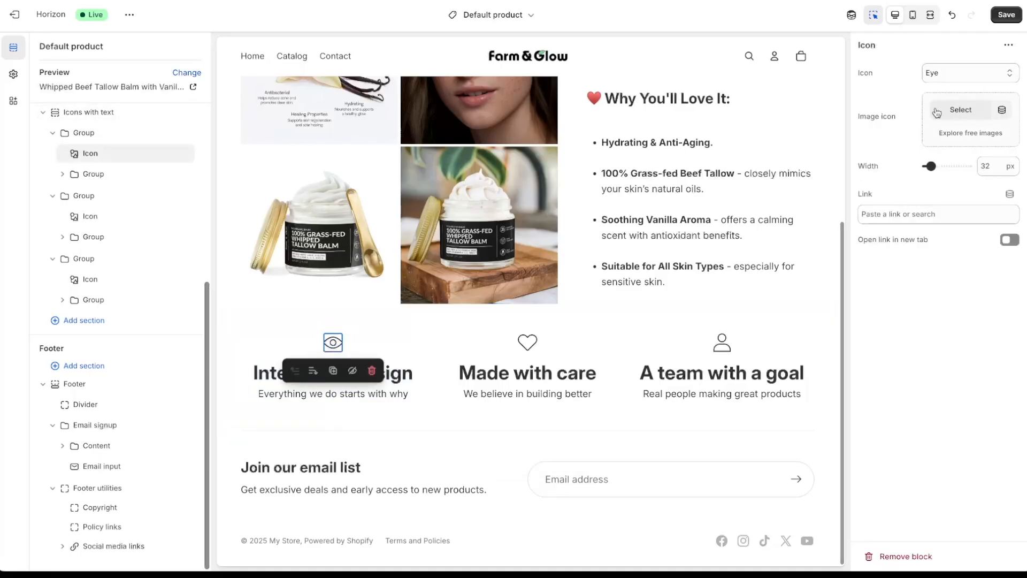
{"action": "left_click", "coordinate": [960, 108]}
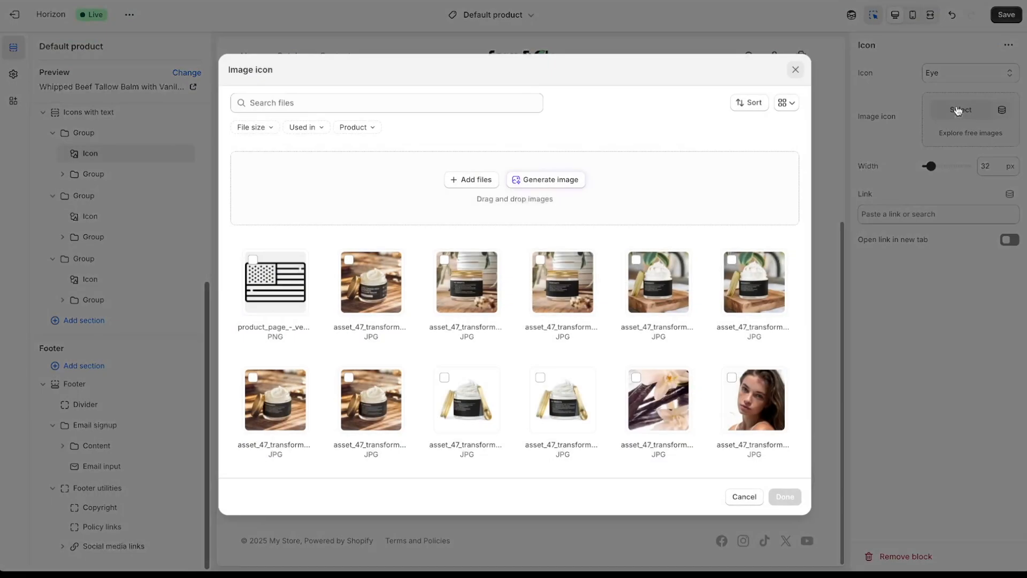
{"action": "left_click", "coordinate": [475, 180]}
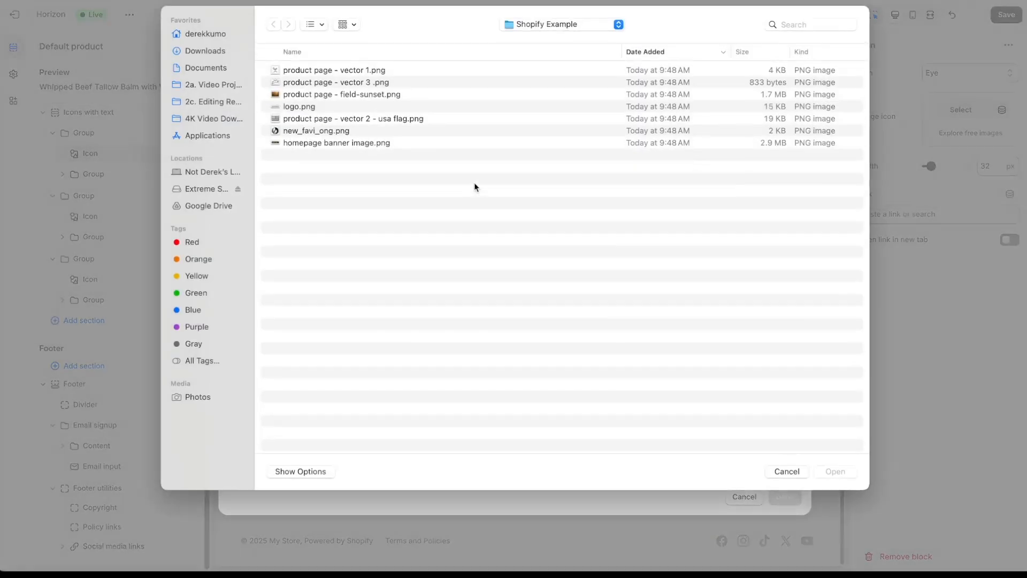
{"action": "left_click", "coordinate": [383, 70]}
{"action": "left_click", "coordinate": [379, 82], "text": "shift"}
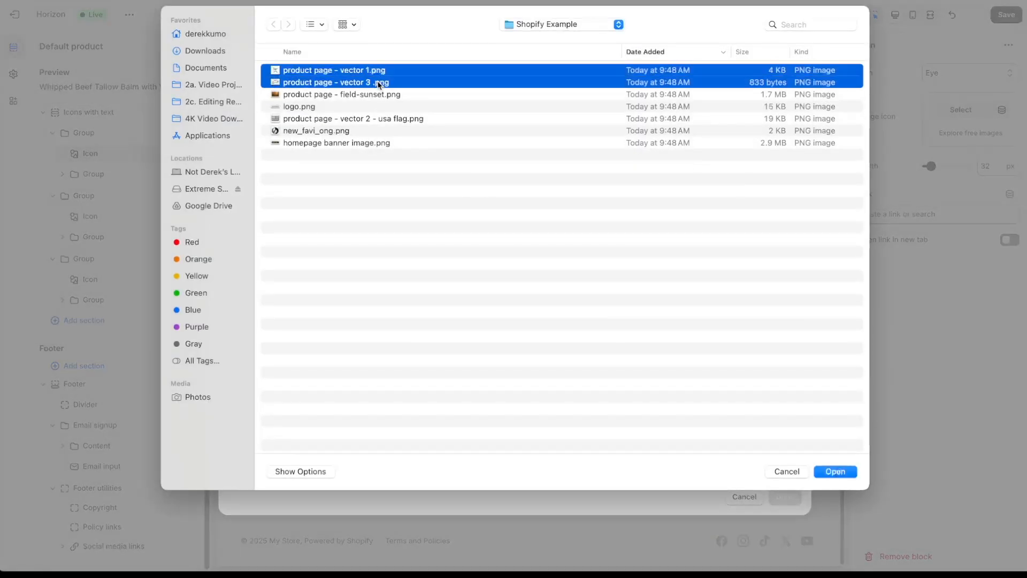
{"action": "left_click", "coordinate": [350, 71]}
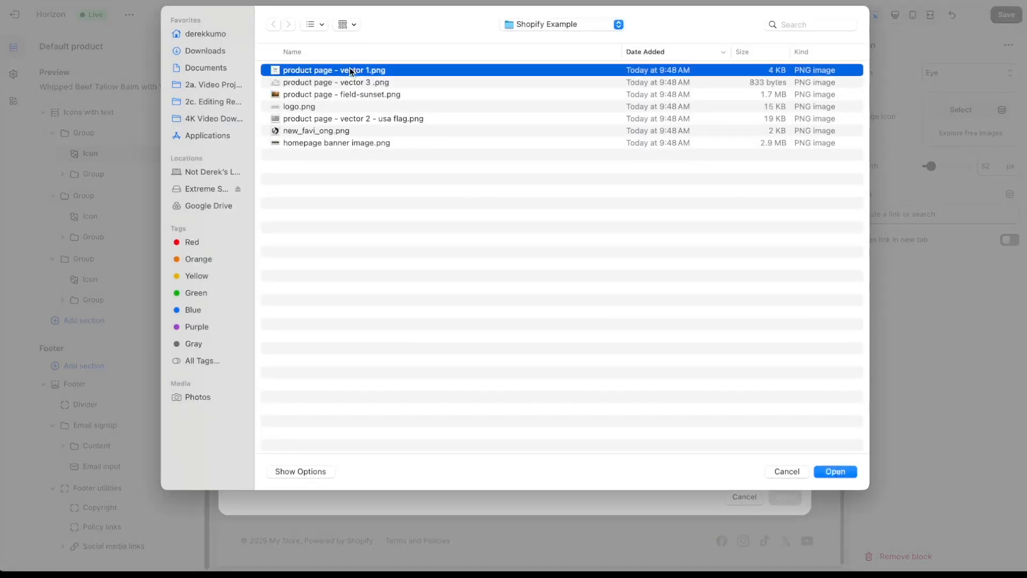
{"action": "key", "text": "space"}
{"action": "key", "text": "space"}
{"action": "key", "text": "Down"}
{"action": "key", "text": "space"}
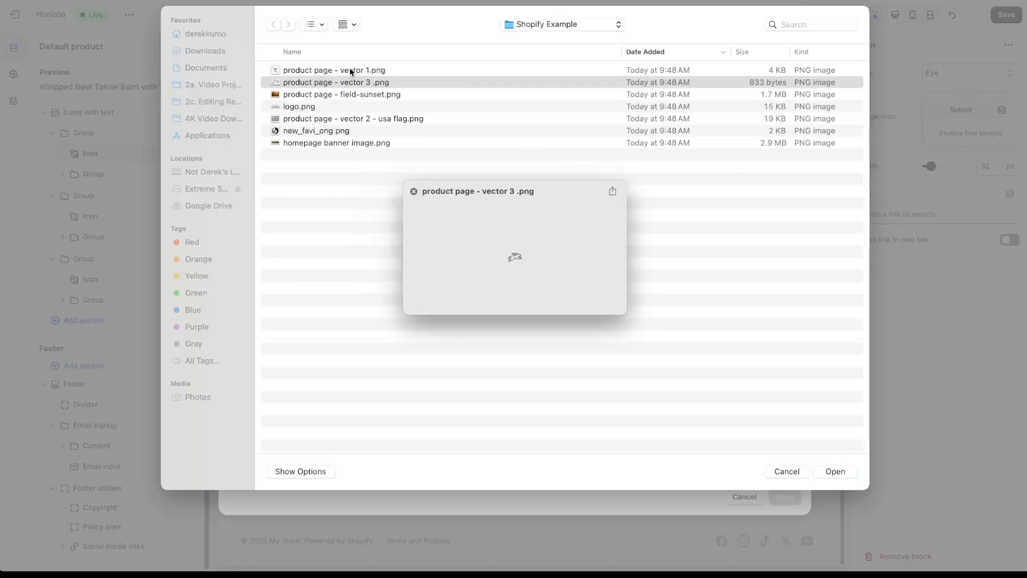
{"action": "key", "text": "space"}
{"action": "left_click", "coordinate": [349, 70]}
{"action": "key", "text": "shift+Down"}
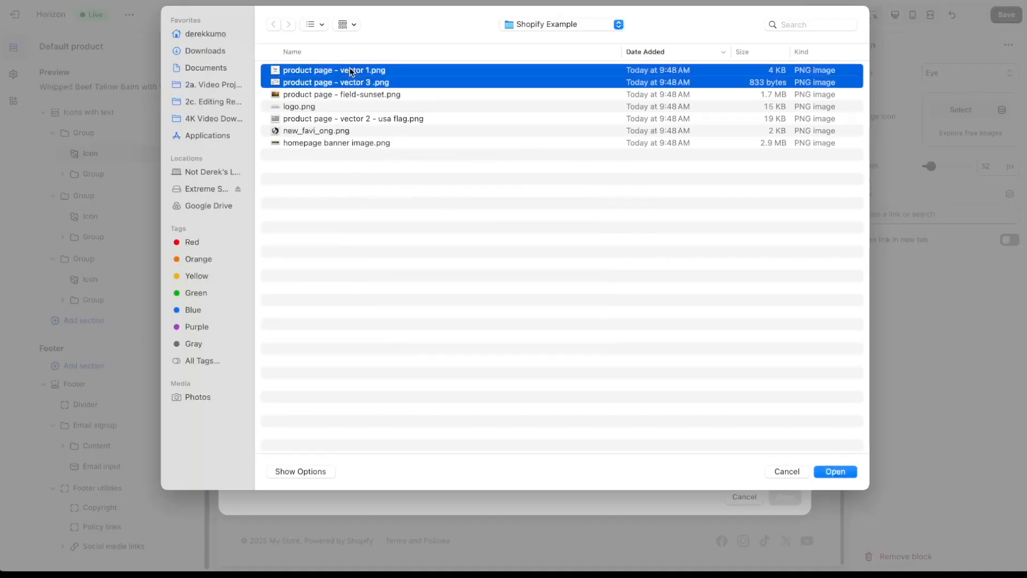
{"action": "left_click", "coordinate": [841, 473]}
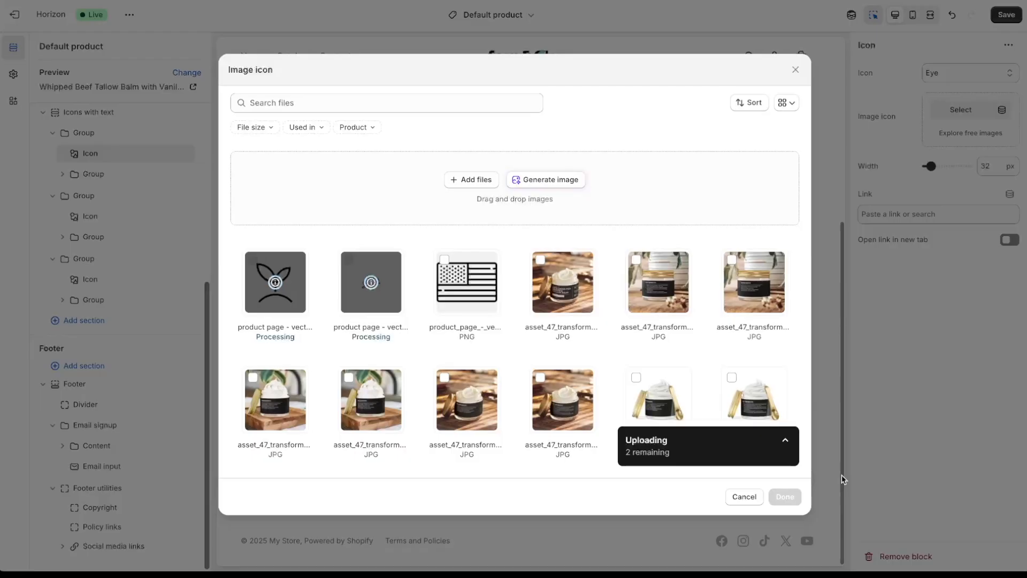
- Set the first icon's image to the vector 1 leaf image
{"action": "left_click", "coordinate": [288, 303]}
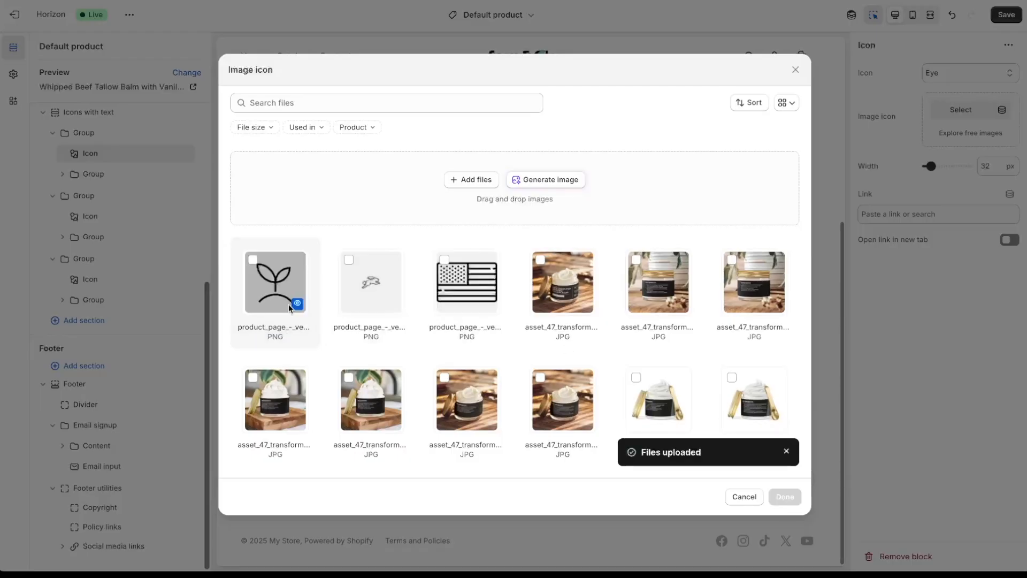
{"action": "left_click", "coordinate": [288, 304]}
{"action": "left_click", "coordinate": [785, 497]}
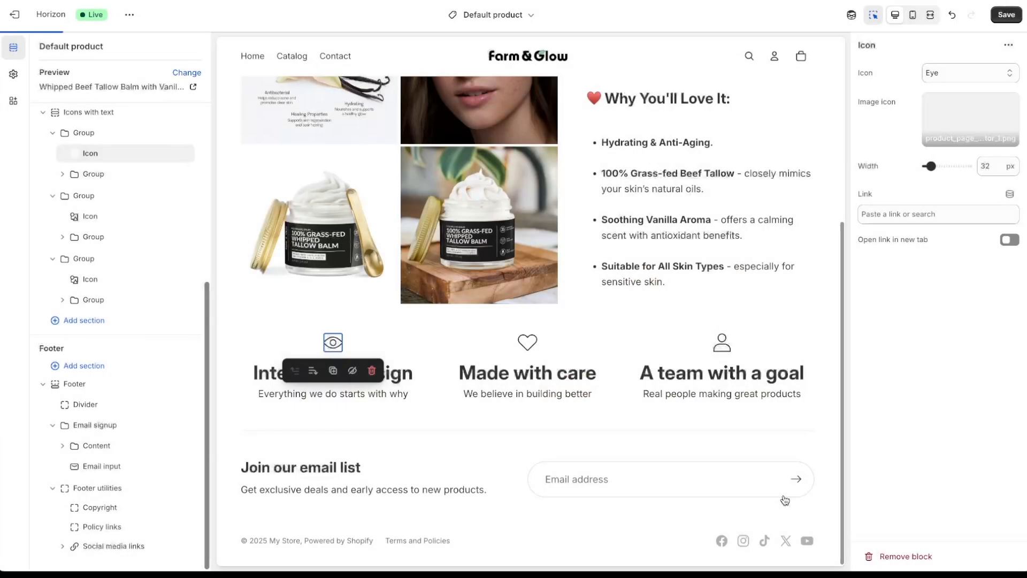
- Rename the first feature heading to 'Clean Ingredients' as Heading 4 and delete its subtitle
{"action": "double_click", "coordinate": [411, 375]}
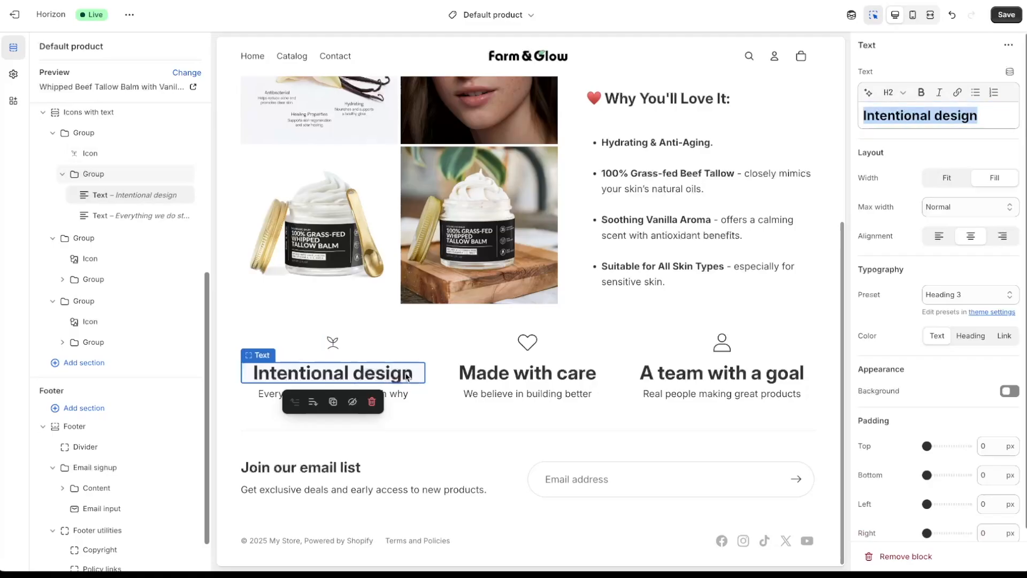
{"action": "double_click", "coordinate": [407, 376]}
{"action": "left_click", "coordinate": [976, 121]}
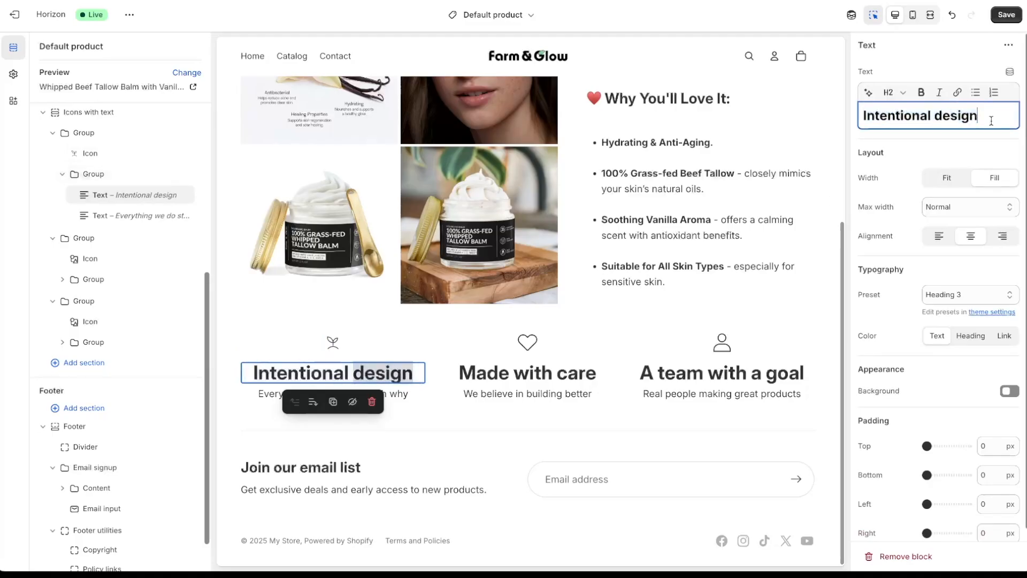
{"action": "key", "text": "ctrl+a"}
{"action": "type", "text": "Cle"}
{"action": "key", "text": "BackSpace"}
{"action": "key", "text": "BackSpace"}
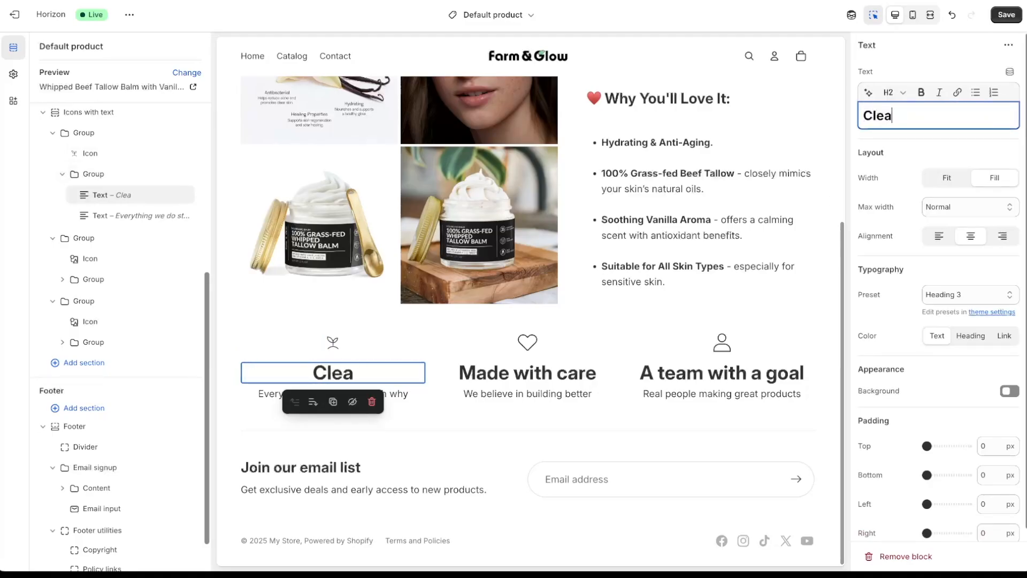
{"action": "type", "text": "n Ingredients"}
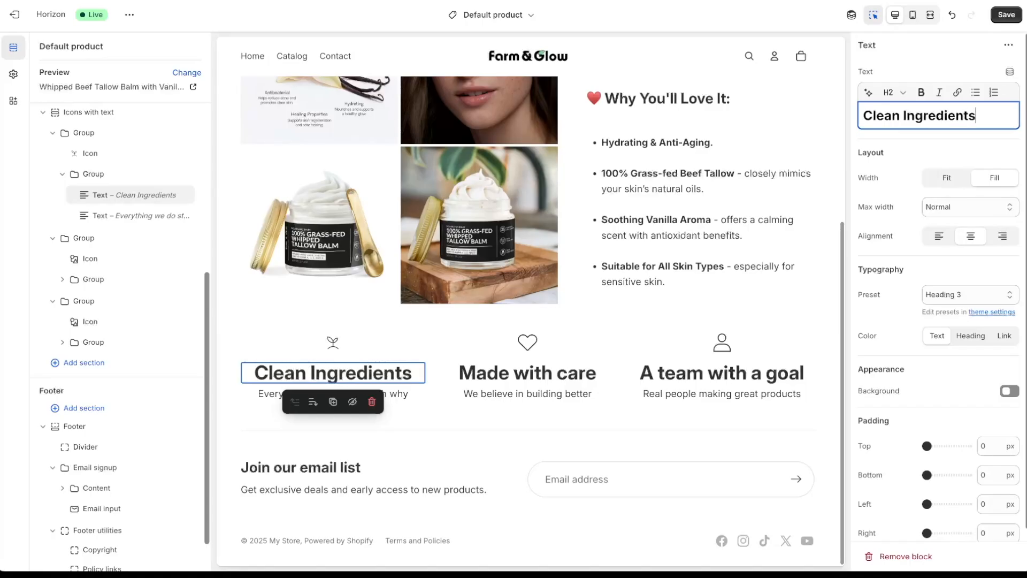
{"action": "left_click", "coordinate": [332, 394]}
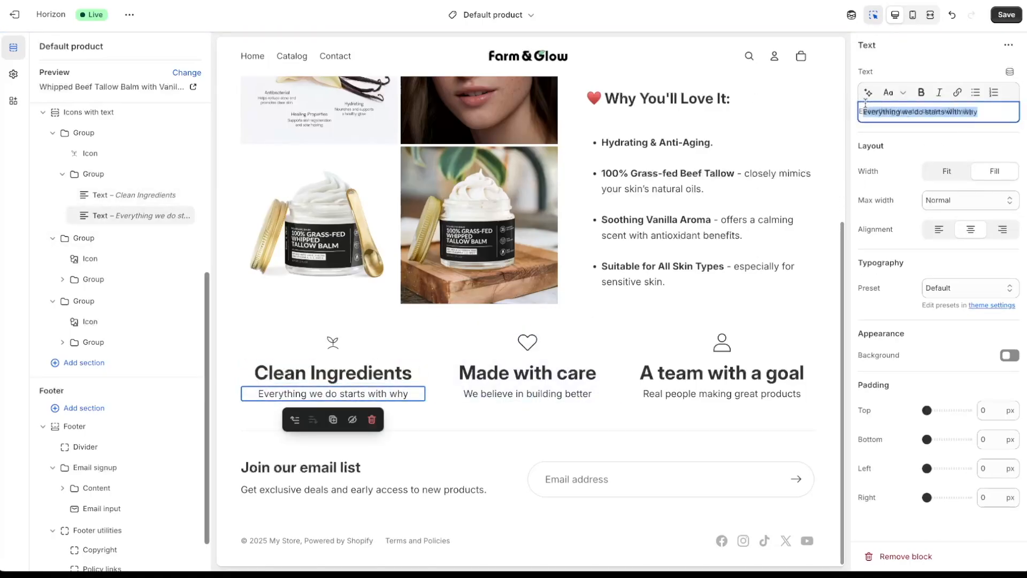
{"action": "key", "text": "BackSpace"}
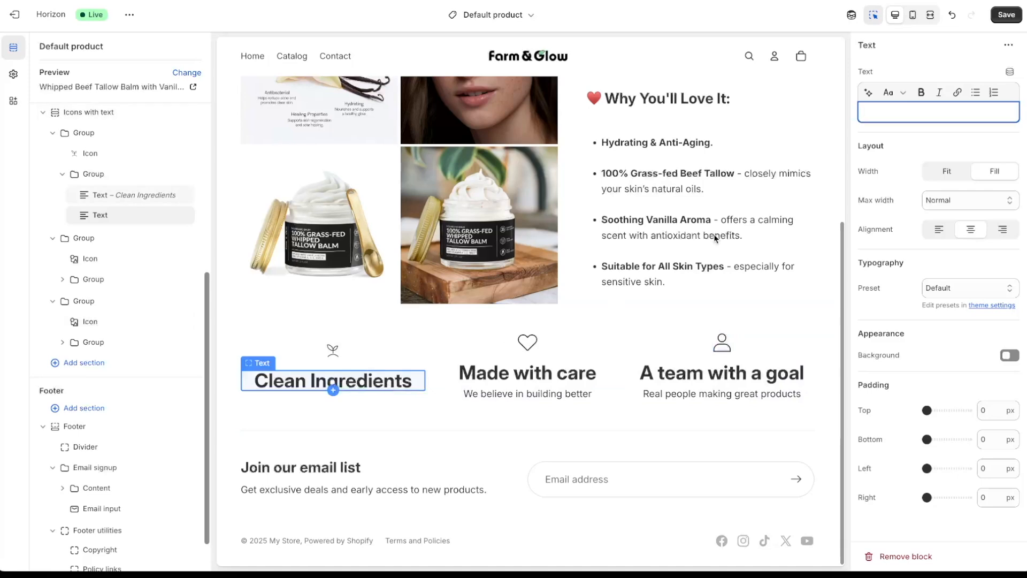
{"action": "left_click", "coordinate": [393, 383]}
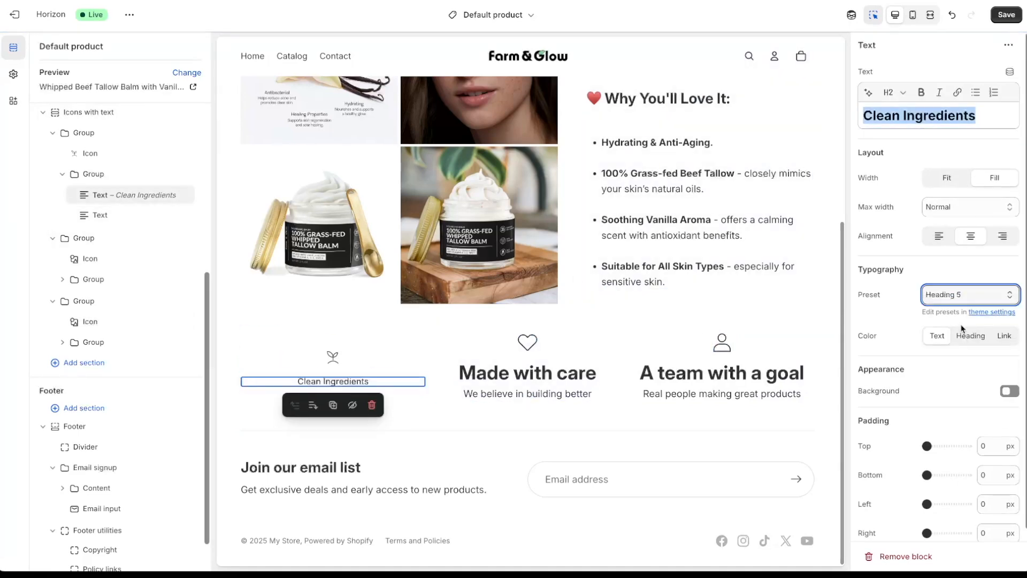
{"action": "left_click", "coordinate": [965, 295]}
{"action": "left_click", "coordinate": [966, 282]}
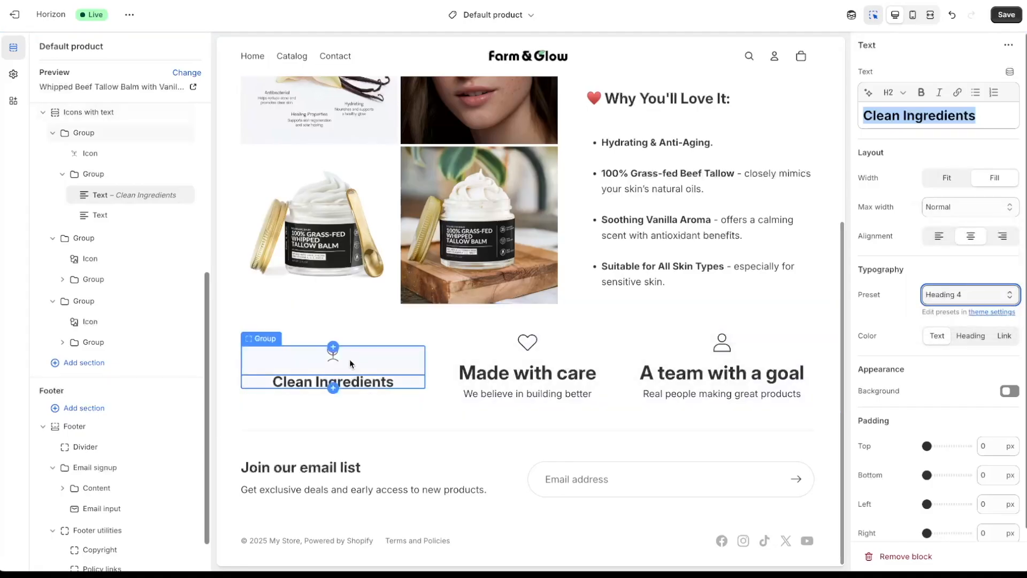
- Adjust the leaf icon's width and check the icons row in mobile preview
{"action": "left_click", "coordinate": [332, 354]}
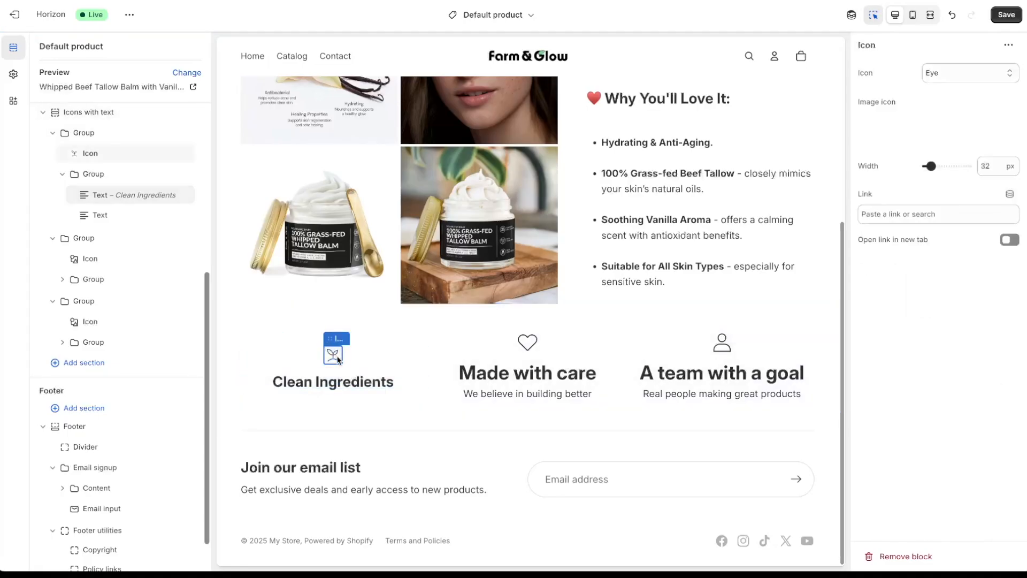
{"action": "left_click", "coordinate": [995, 168]}
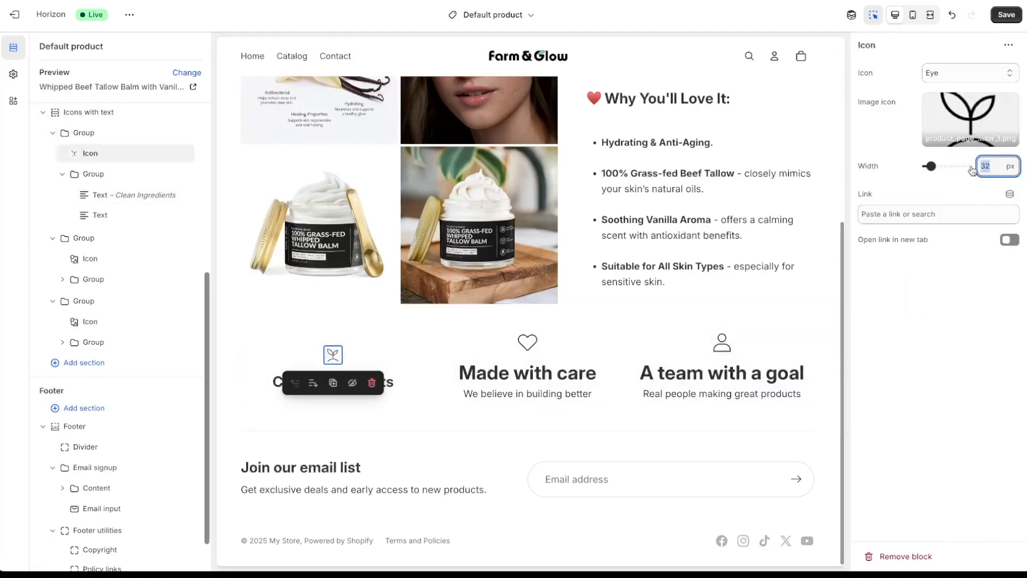
{"action": "left_click", "coordinate": [337, 356]}
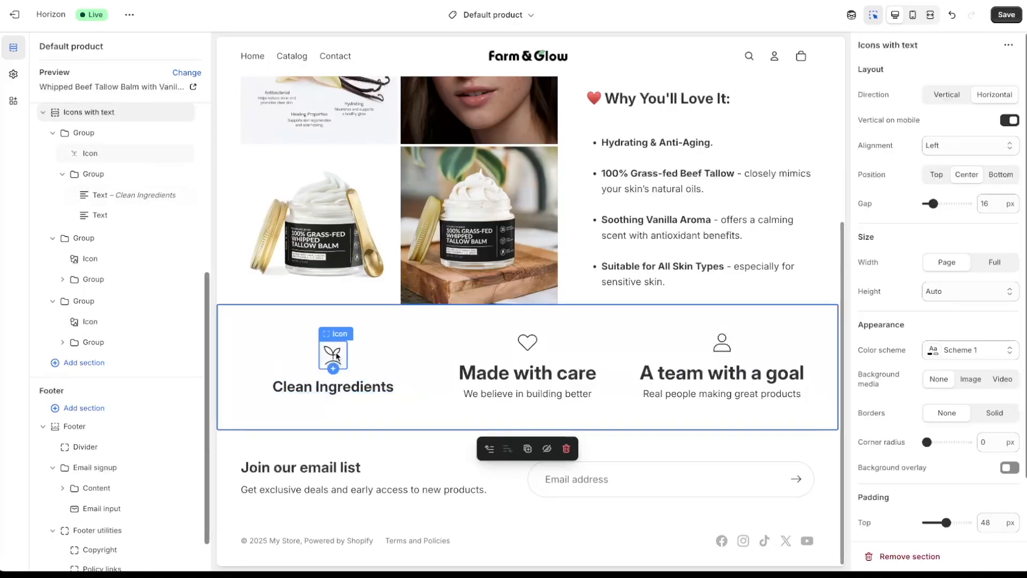
{"action": "left_click", "coordinate": [337, 356]}
{"action": "left_click", "coordinate": [994, 167]}
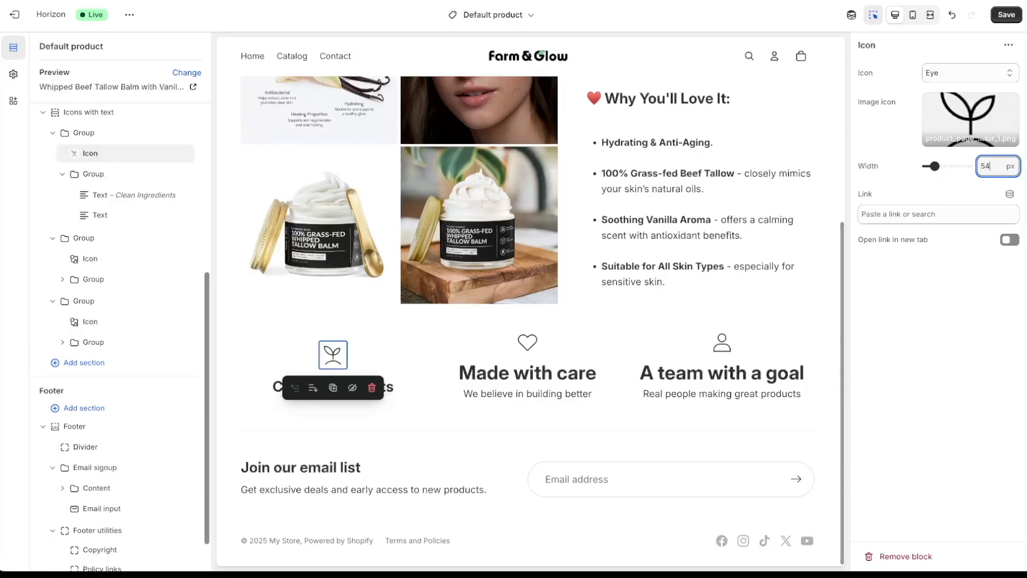
{"action": "left_click", "coordinate": [527, 393]}
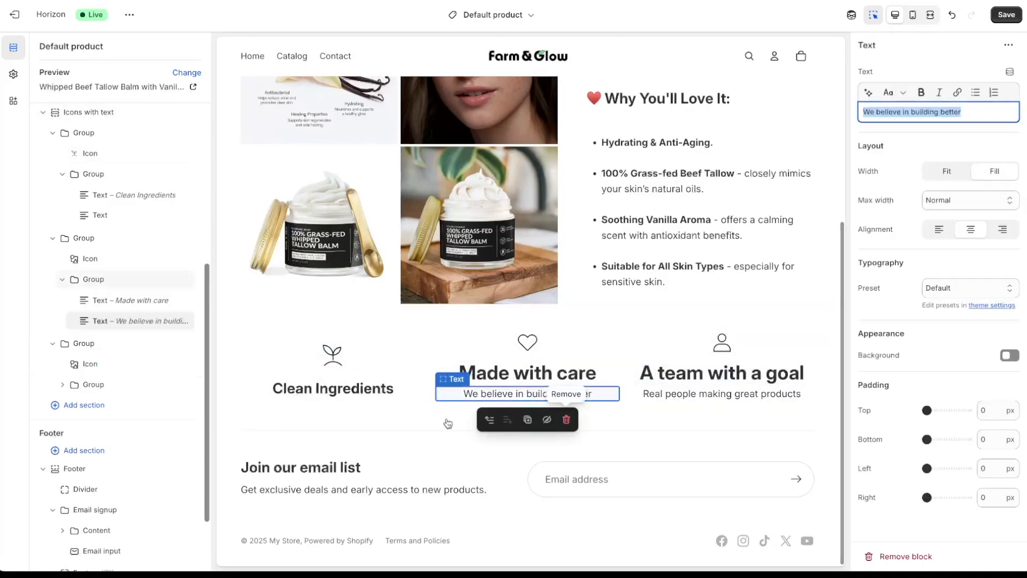
{"action": "left_click", "coordinate": [913, 14]}
{"action": "scroll", "coordinate": [544, 299], "scroll_direction": "down", "scroll_amount": 5}
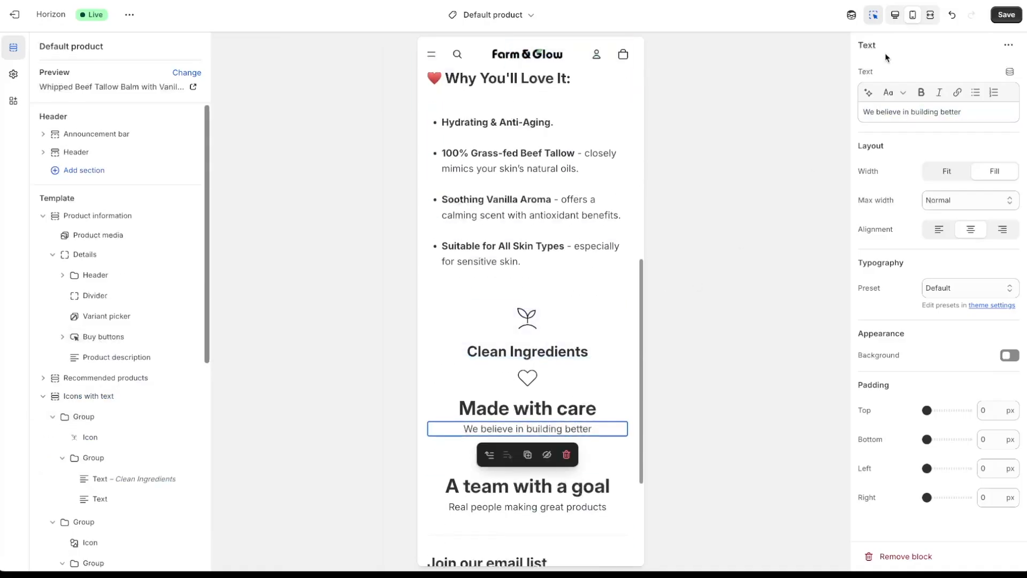
{"action": "left_click", "coordinate": [895, 14]}
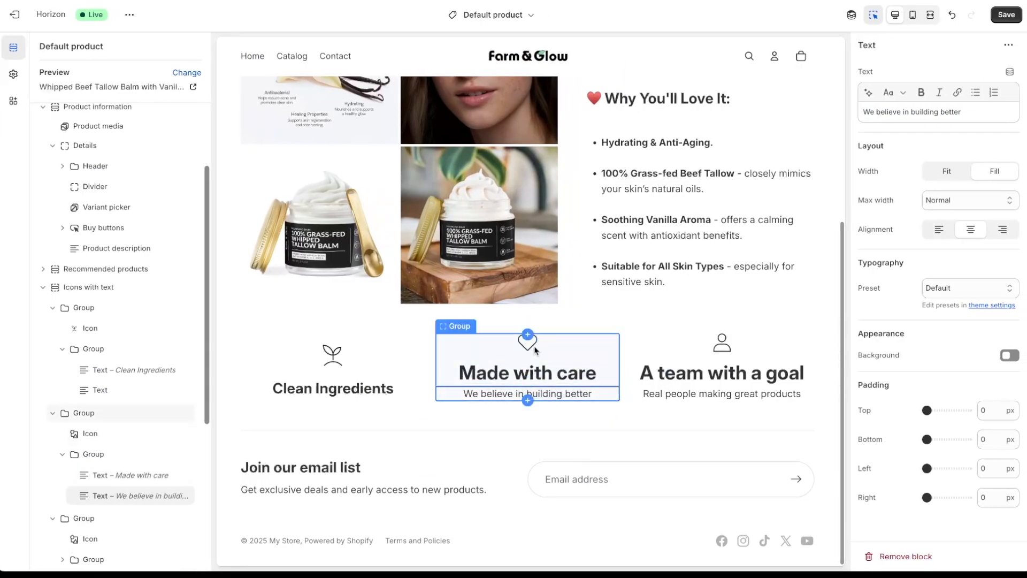
- Replace the middle feature's heart icon with the USA flag image
{"action": "left_click", "coordinate": [528, 349]}
{"action": "left_click", "coordinate": [553, 349]}
{"action": "left_click", "coordinate": [535, 342]}
{"action": "left_click", "coordinate": [973, 109]}
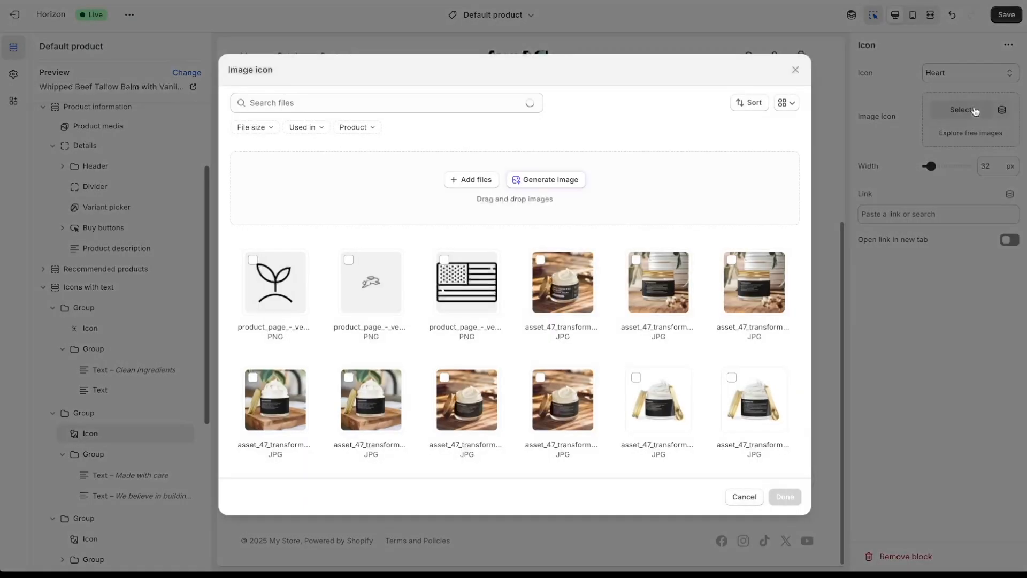
{"action": "left_click", "coordinate": [466, 282]}
{"action": "left_click", "coordinate": [785, 496]}
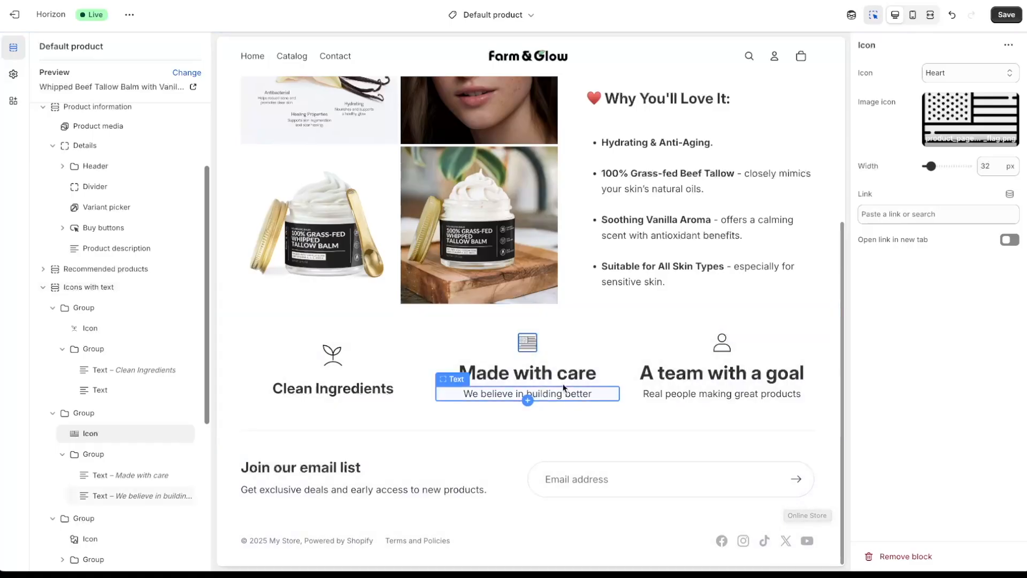
- Delete the 'We believe in building better' and 'Real people making great products' subtitles
{"action": "left_click", "coordinate": [563, 387]}
{"action": "left_click", "coordinate": [569, 420]}
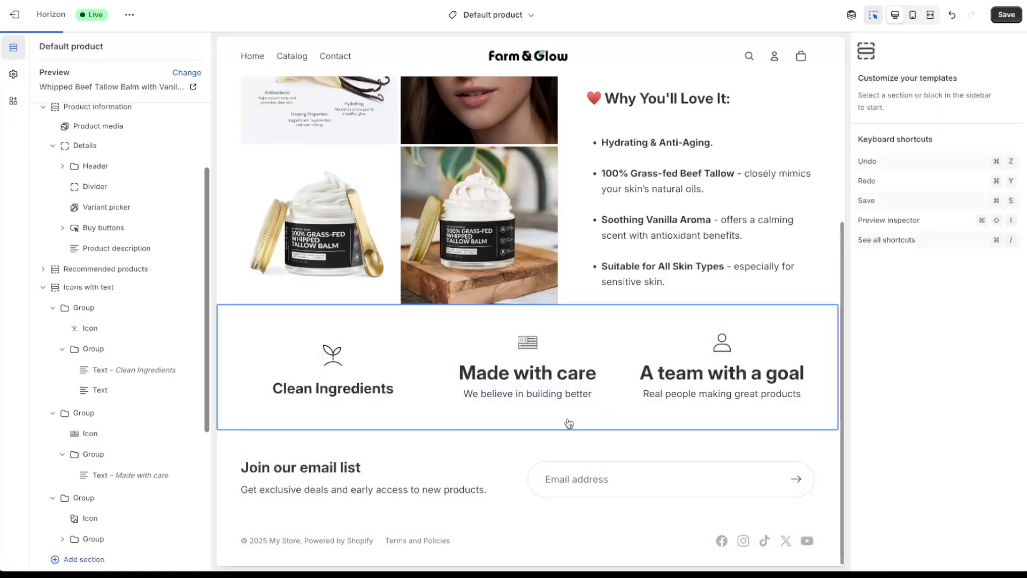
{"action": "left_click", "coordinate": [755, 396]}
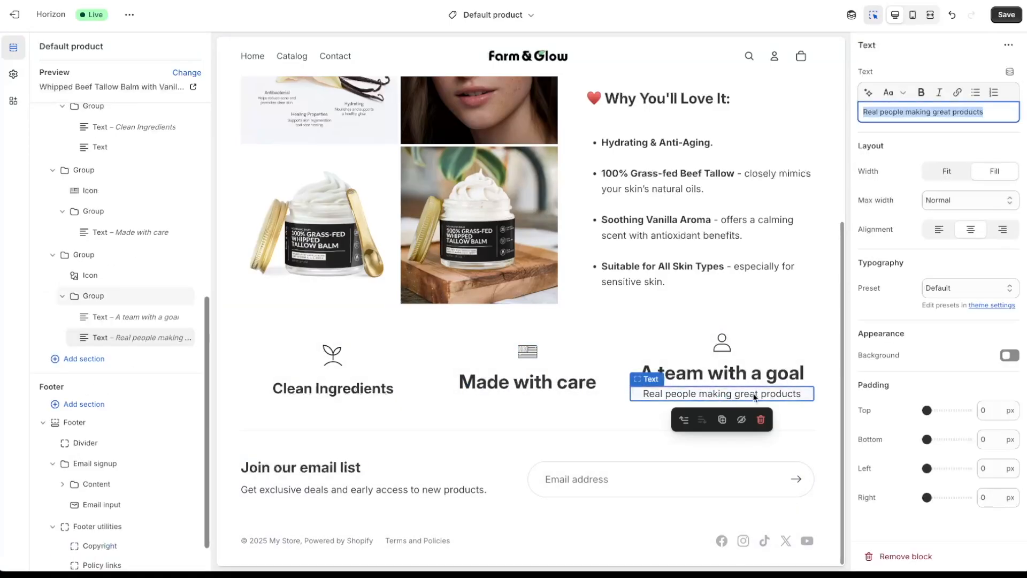
{"action": "left_click", "coordinate": [760, 422]}
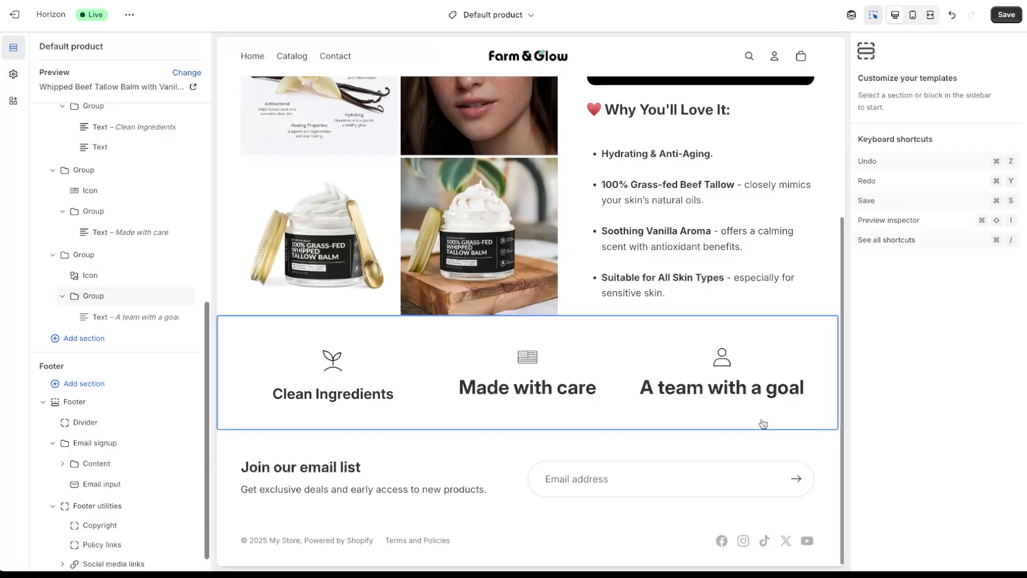
- Change the 'Made with care' heading to 'Proudly Made in USA' with Heading 4 style
{"action": "left_click", "coordinate": [553, 390]}
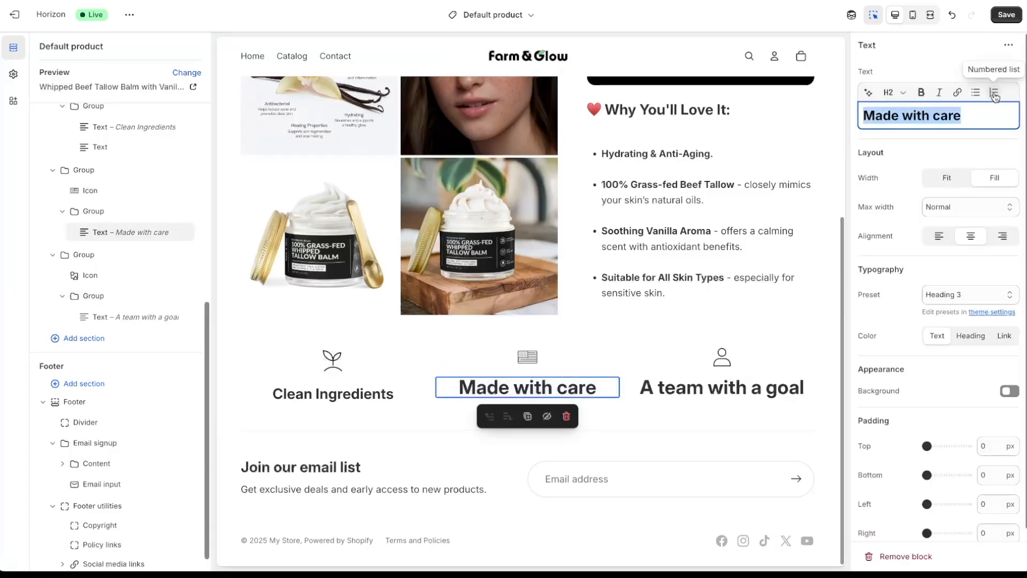
{"action": "left_click", "coordinate": [986, 114]}
{"action": "key", "text": "ctrl+a"}
{"action": "type", "text": "Prod"}
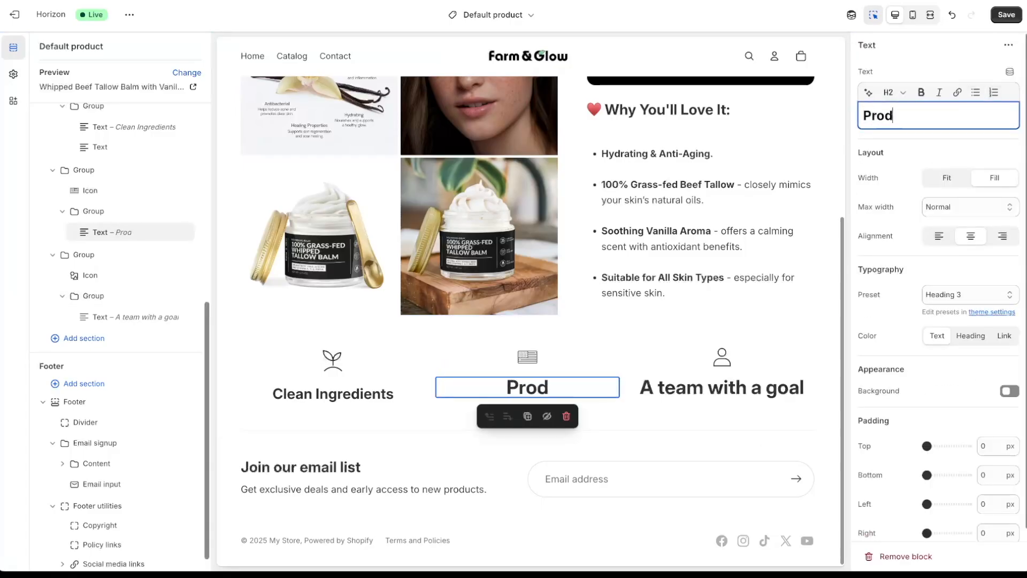
{"action": "key", "text": "BackSpace"}
{"action": "type", "text": "udly M"}
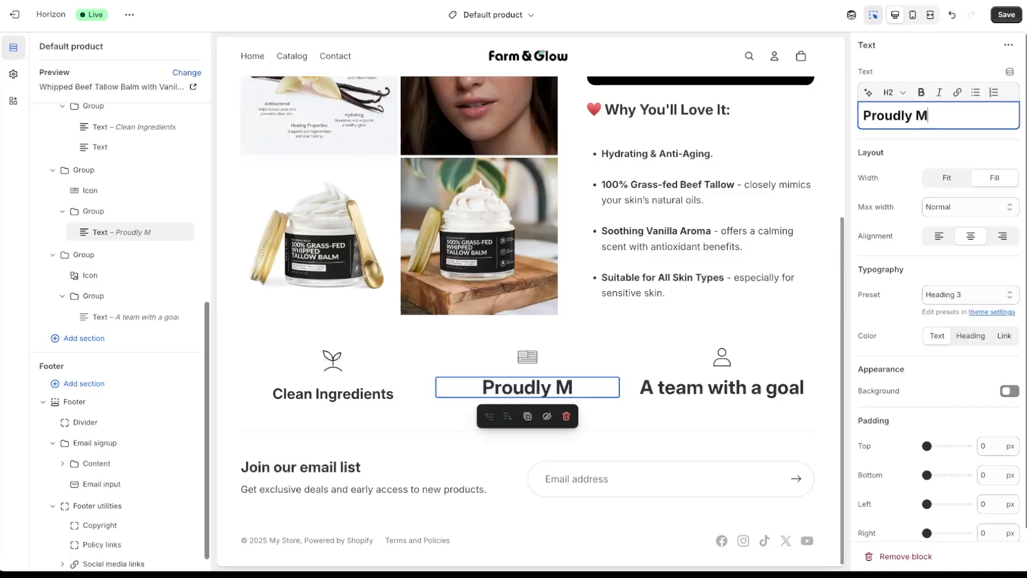
{"action": "type", "text": "ade in USA"}
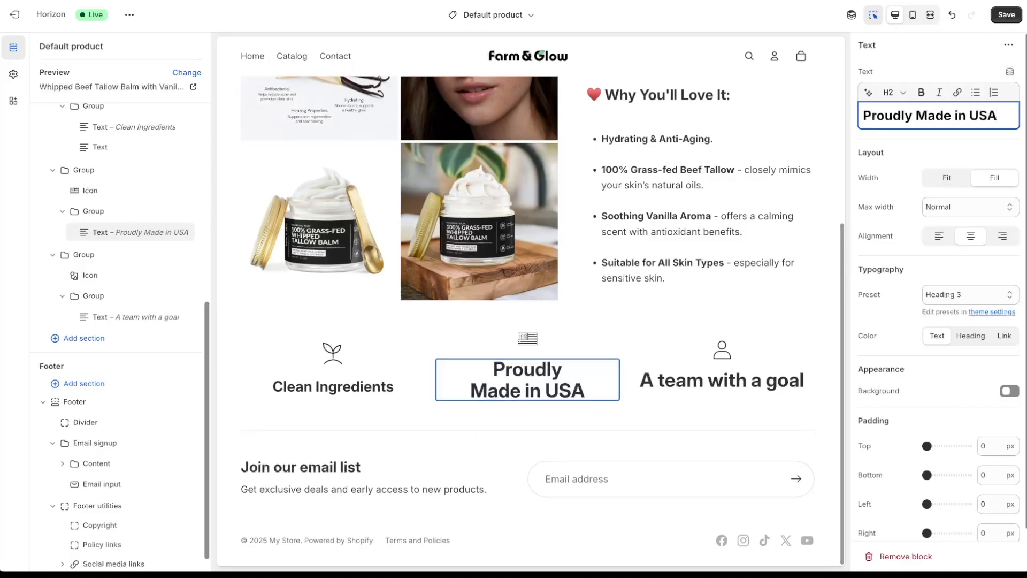
{"action": "left_click", "coordinate": [1011, 293]}
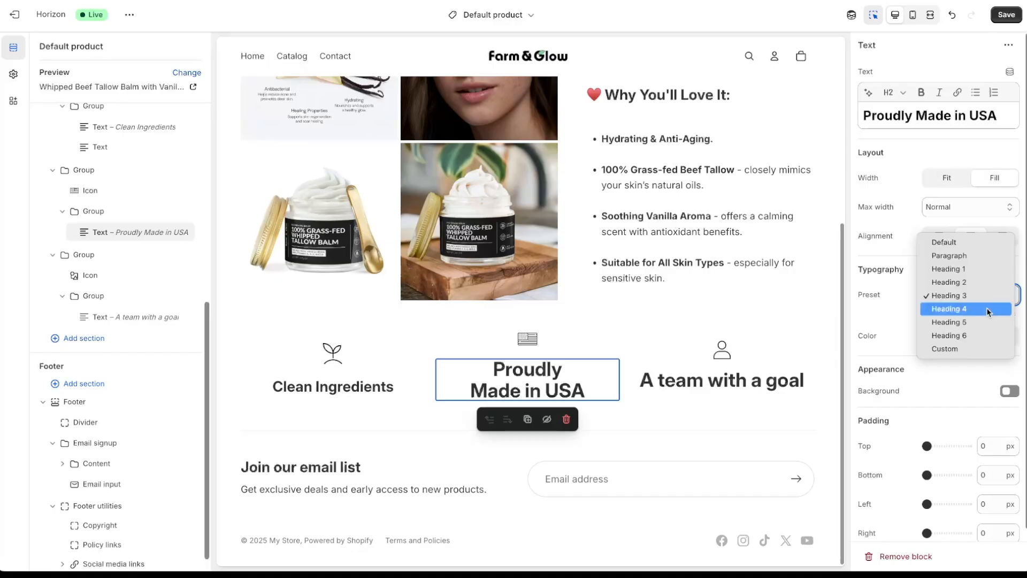
{"action": "left_click", "coordinate": [986, 309]}
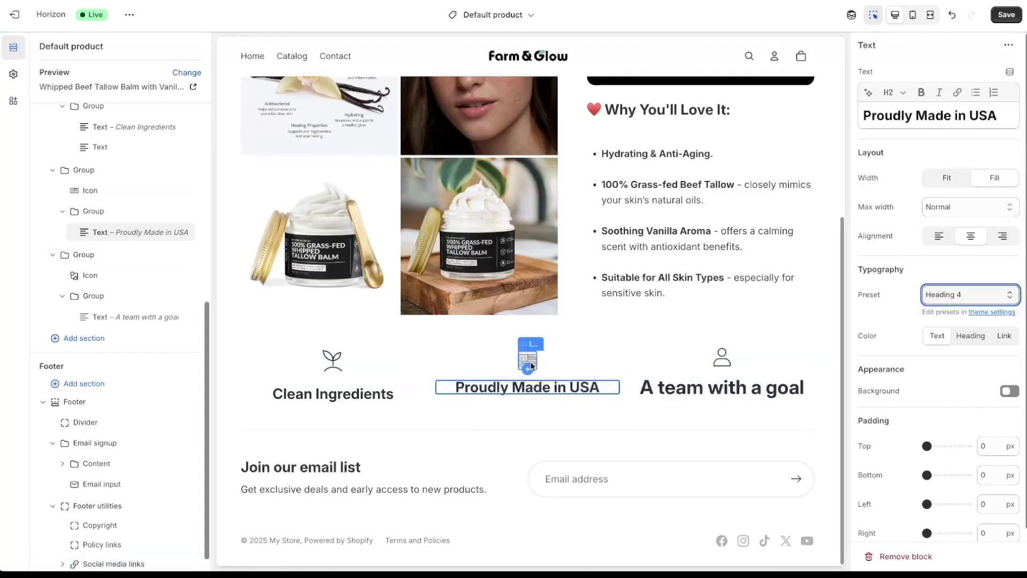
- Set the flag icon's width to 54 px
{"action": "left_click", "coordinate": [530, 361]}
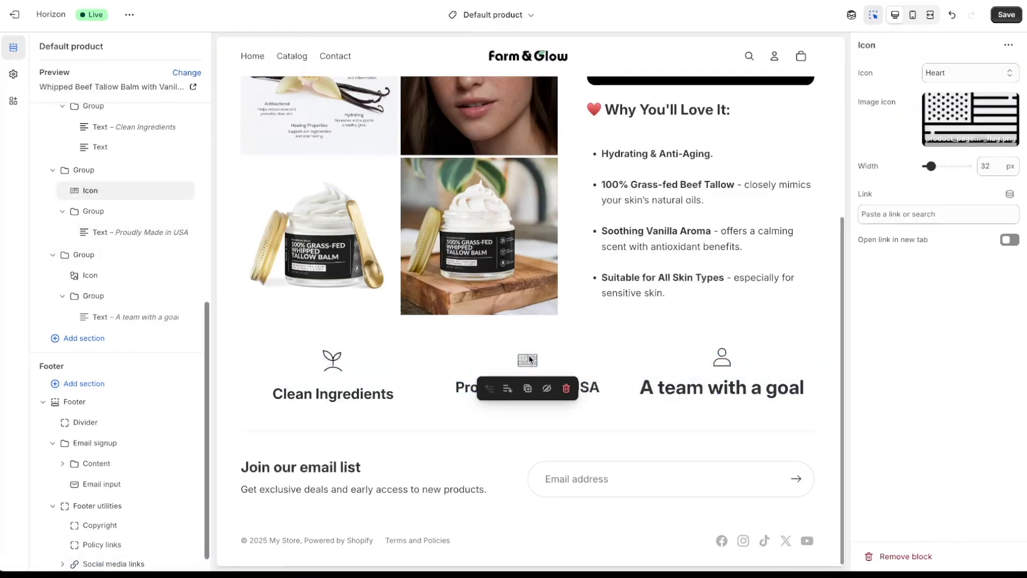
{"action": "left_click_drag", "start_coordinate": [996, 162], "coordinate": [975, 169]}
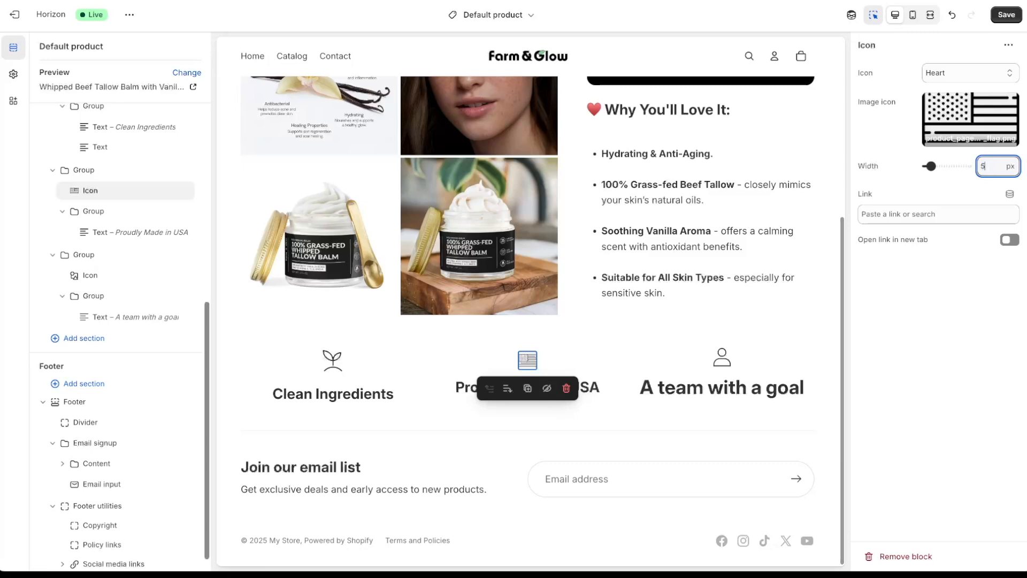
{"action": "left_click", "coordinate": [990, 357]}
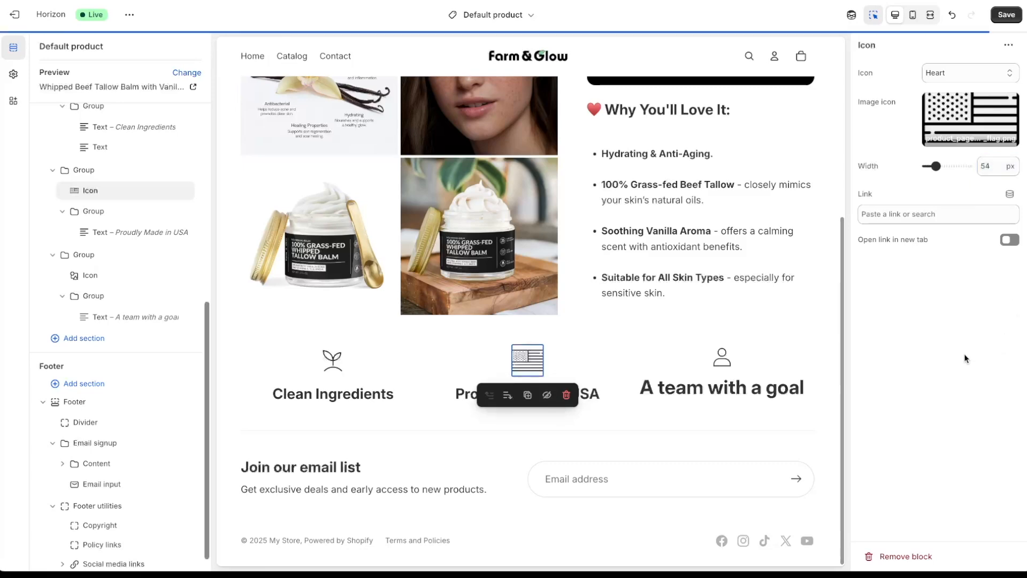
{"action": "left_click", "coordinate": [422, 419]}
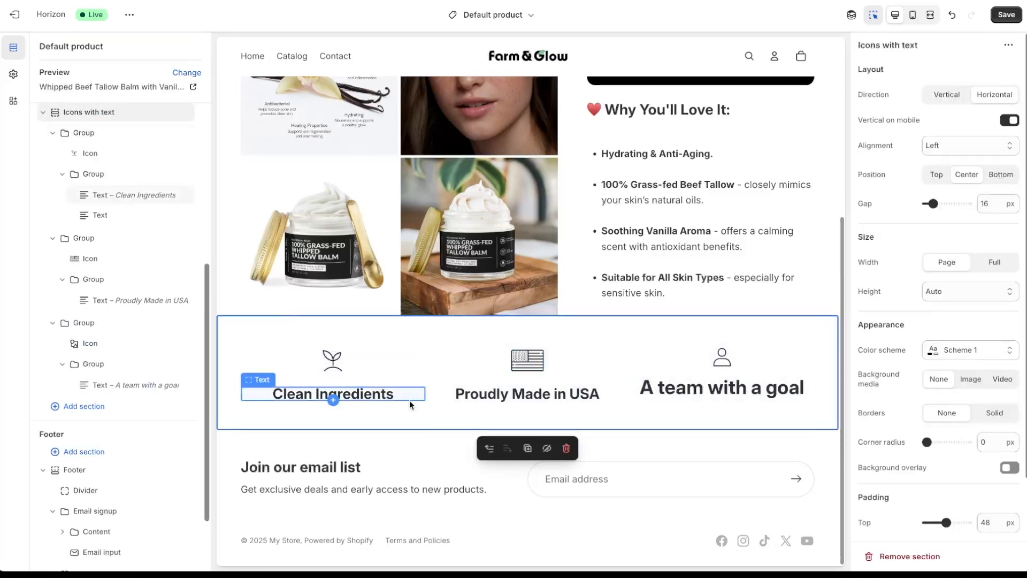
- Replace the third feature's person icon with the uploaded Vector_3.svg image
{"action": "left_click", "coordinate": [728, 362]}
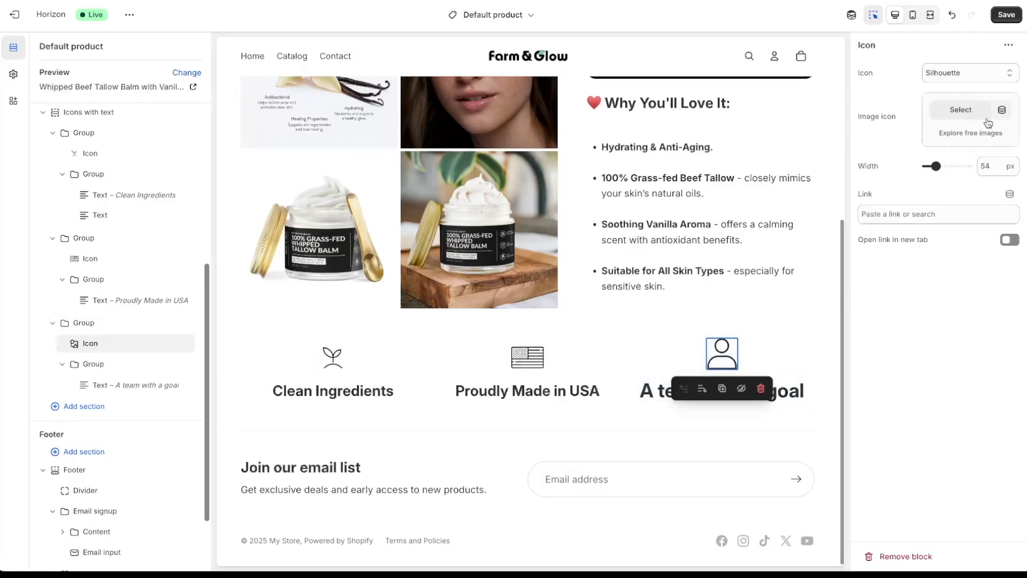
{"action": "left_click", "coordinate": [960, 109]}
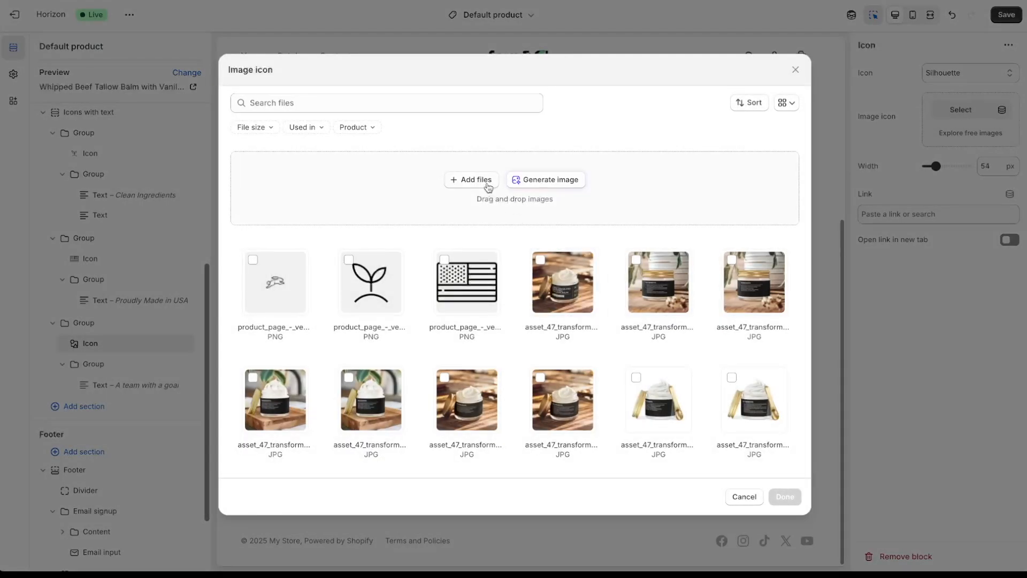
{"action": "left_click", "coordinate": [464, 182]}
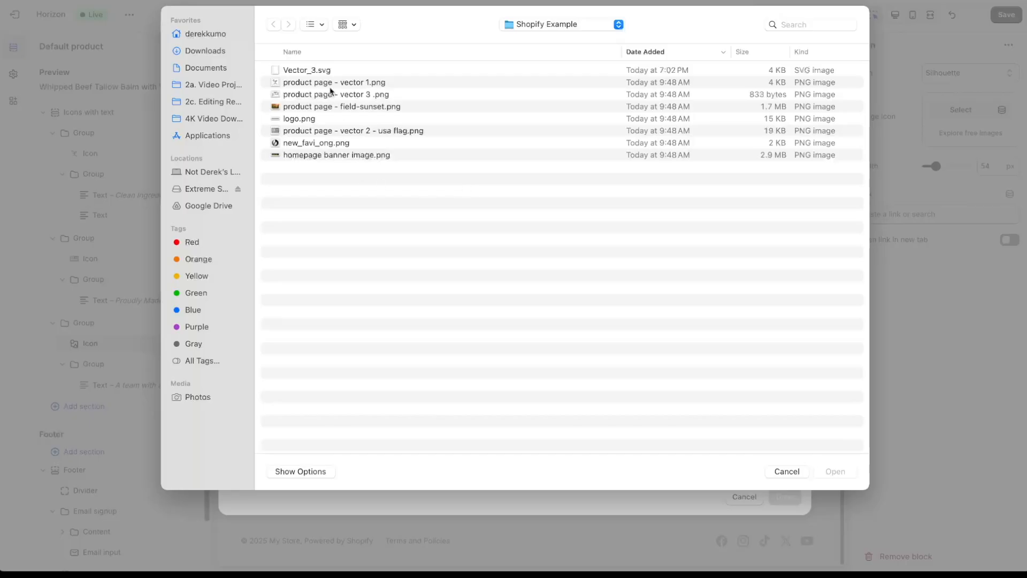
{"action": "double_click", "coordinate": [315, 70]}
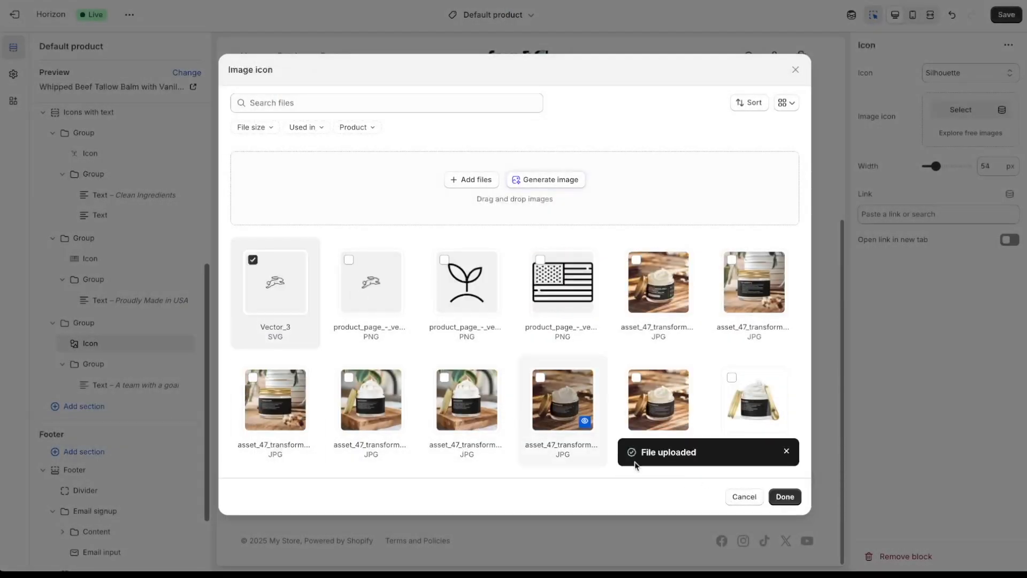
{"action": "left_click", "coordinate": [786, 497]}
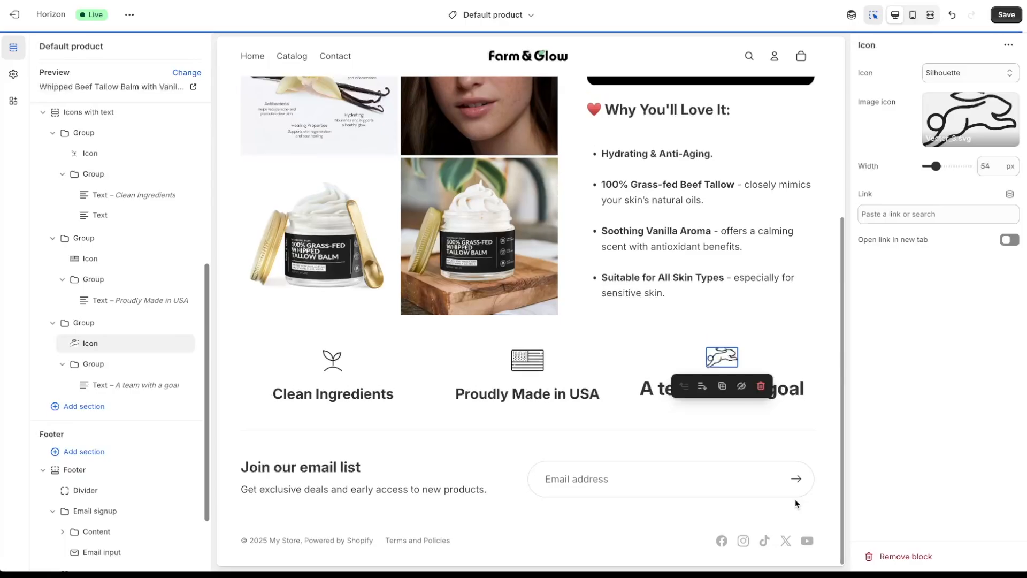
- Retitle the 'A team with a goal' heading to '100% Creuelty-free' in Heading 4 style
{"action": "left_click", "coordinate": [657, 388]}
{"action": "left_click_drag", "start_coordinate": [983, 116], "coordinate": [859, 109]}
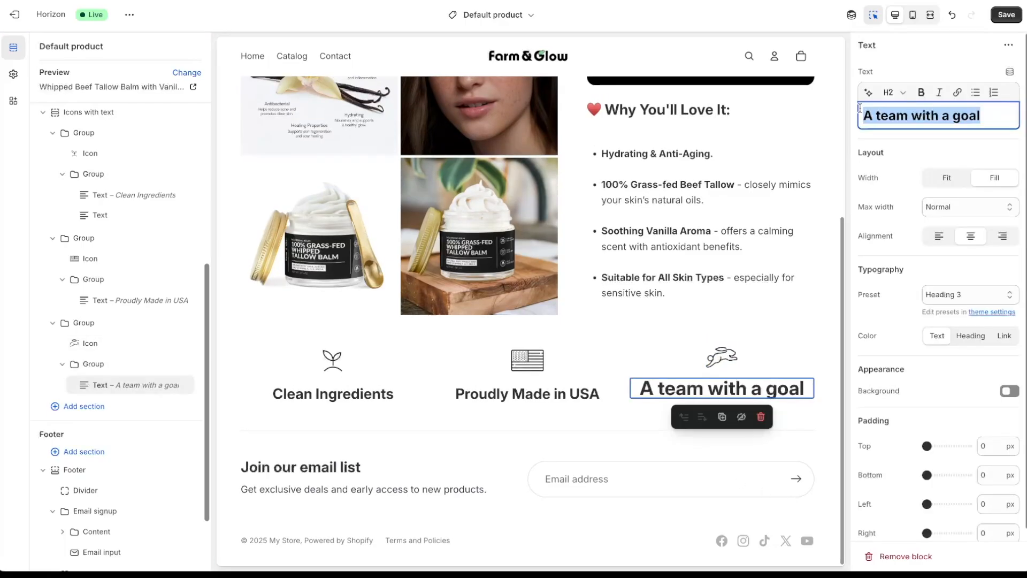
{"action": "type", "text": "1"}
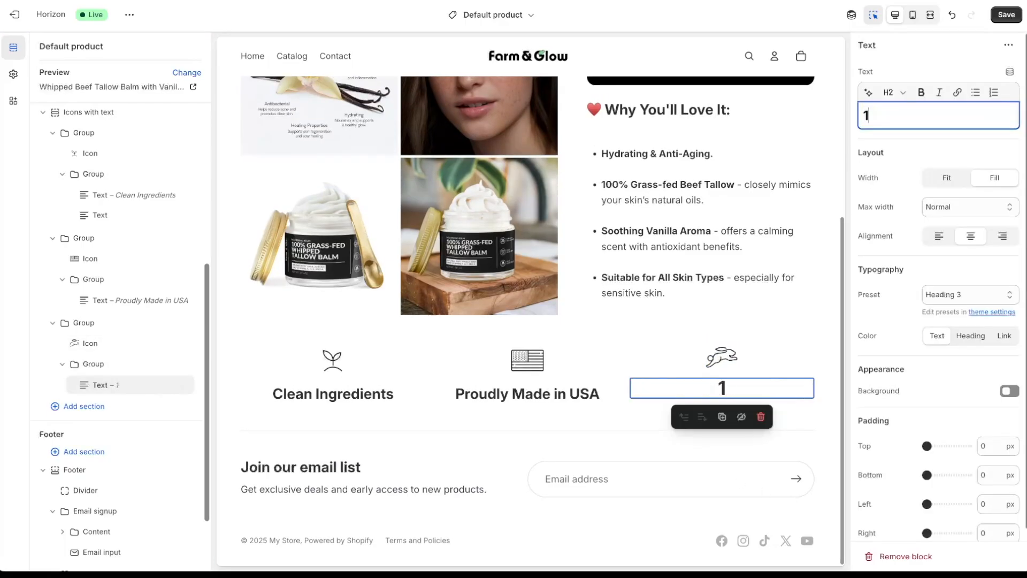
{"action": "type", "text": "00% Cre"}
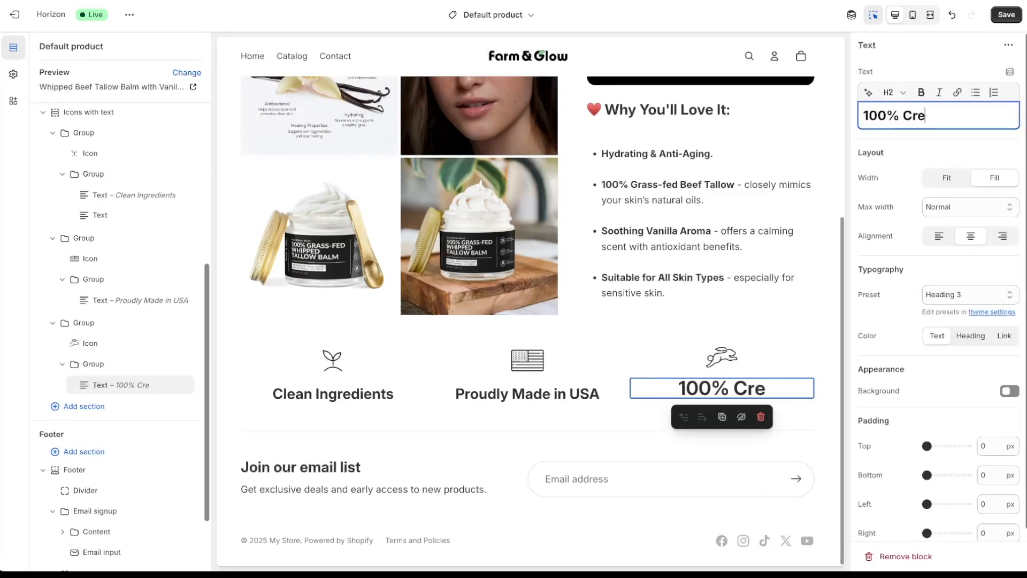
{"action": "type", "text": "uelty-free"}
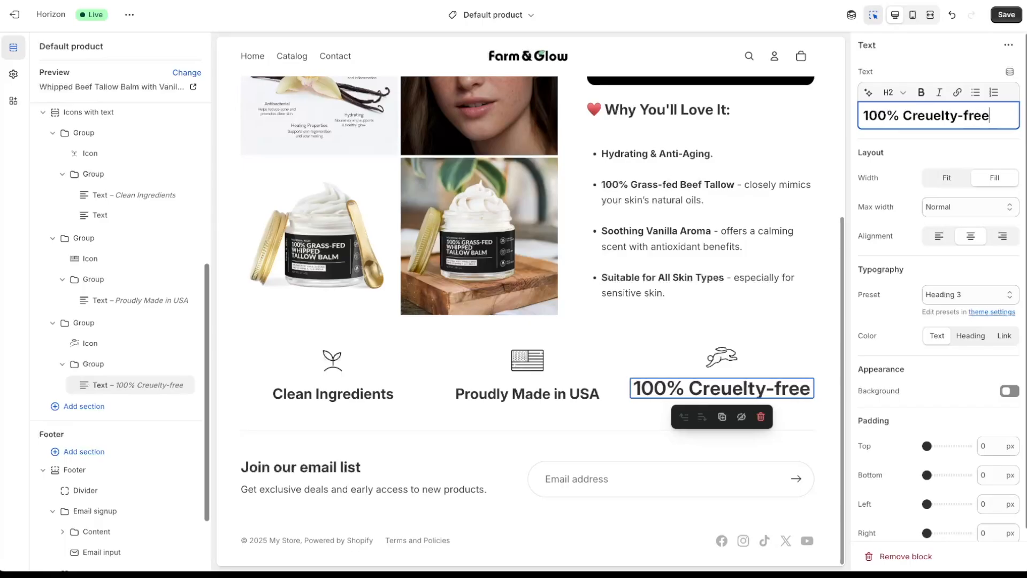
{"action": "left_click", "coordinate": [950, 294]}
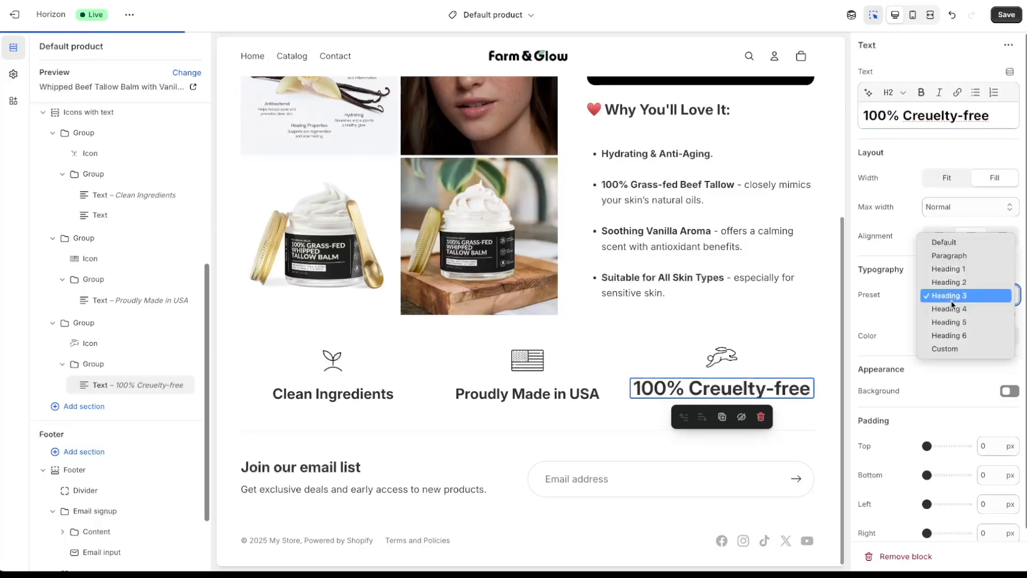
{"action": "left_click", "coordinate": [952, 306]}
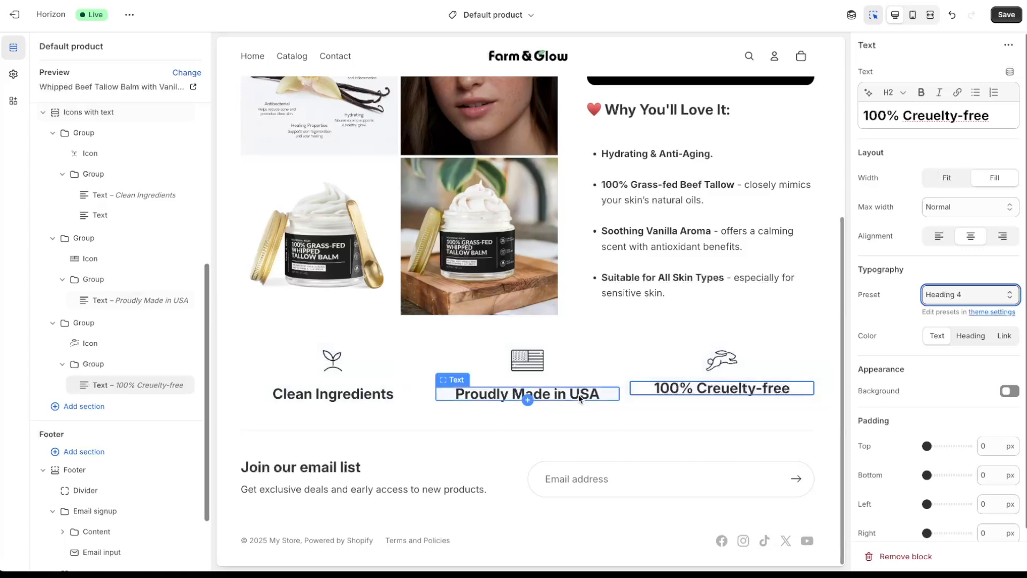
{"action": "key", "text": "ctrl+z"}
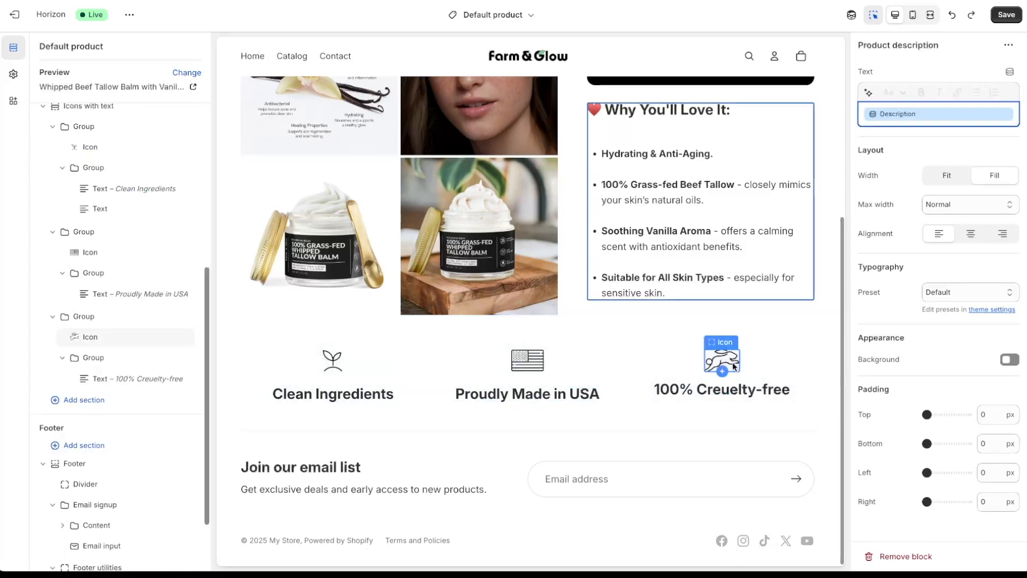
- Widen the rabbit icon to 78 px
{"action": "left_click", "coordinate": [734, 367]}
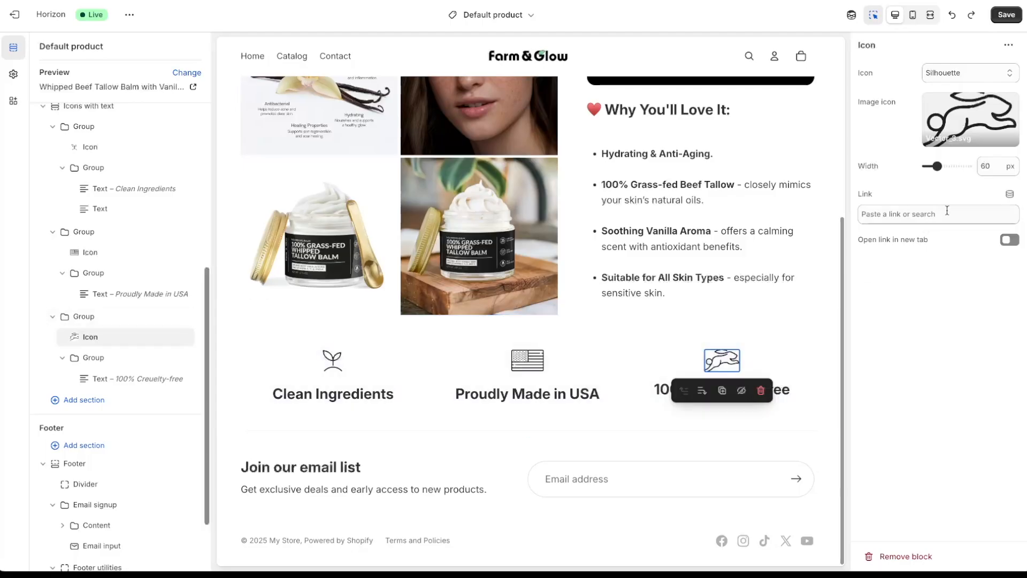
{"action": "double_click", "coordinate": [996, 166]}
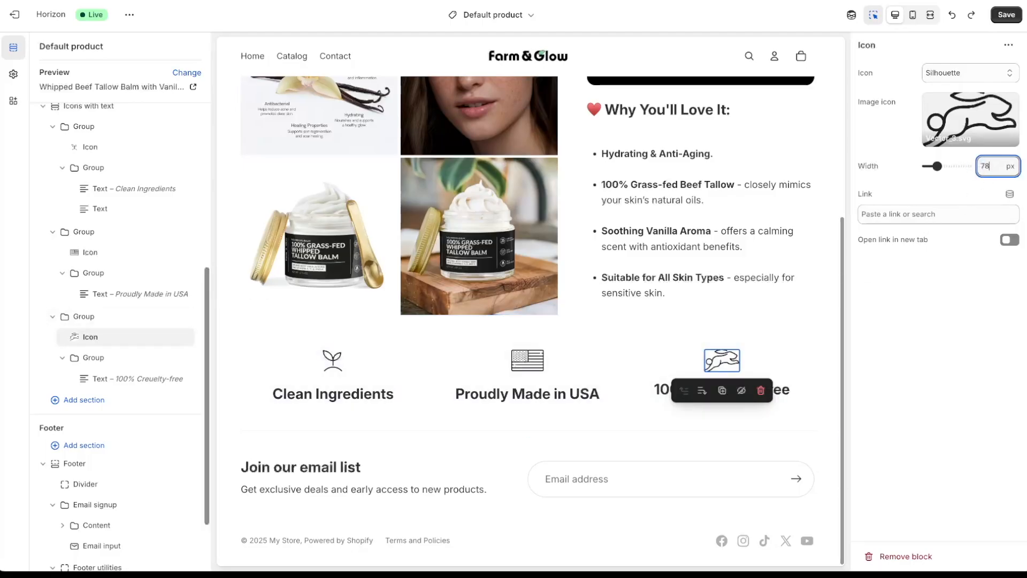
{"action": "left_click", "coordinate": [963, 381]}
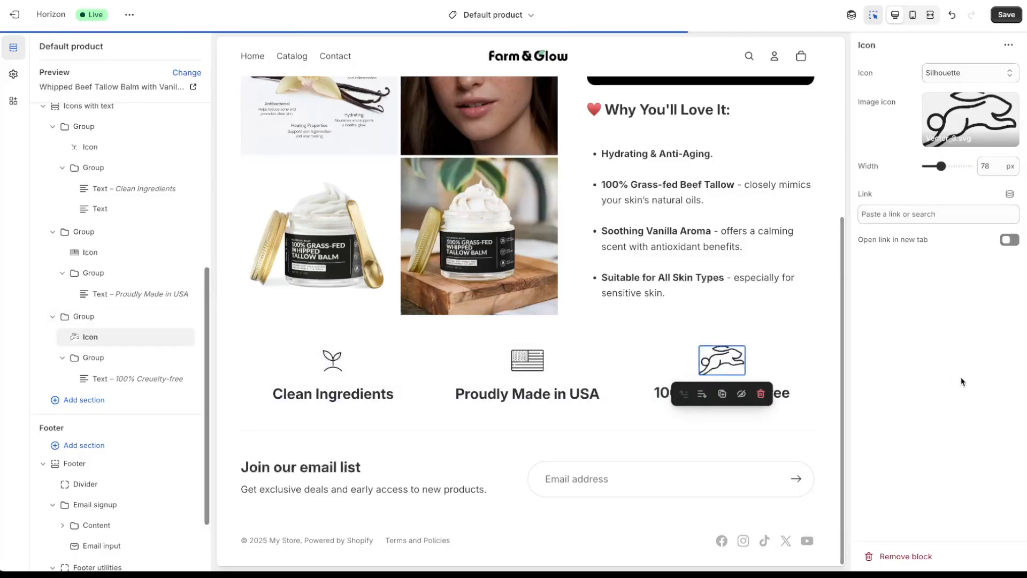
{"action": "left_click", "coordinate": [602, 415]}
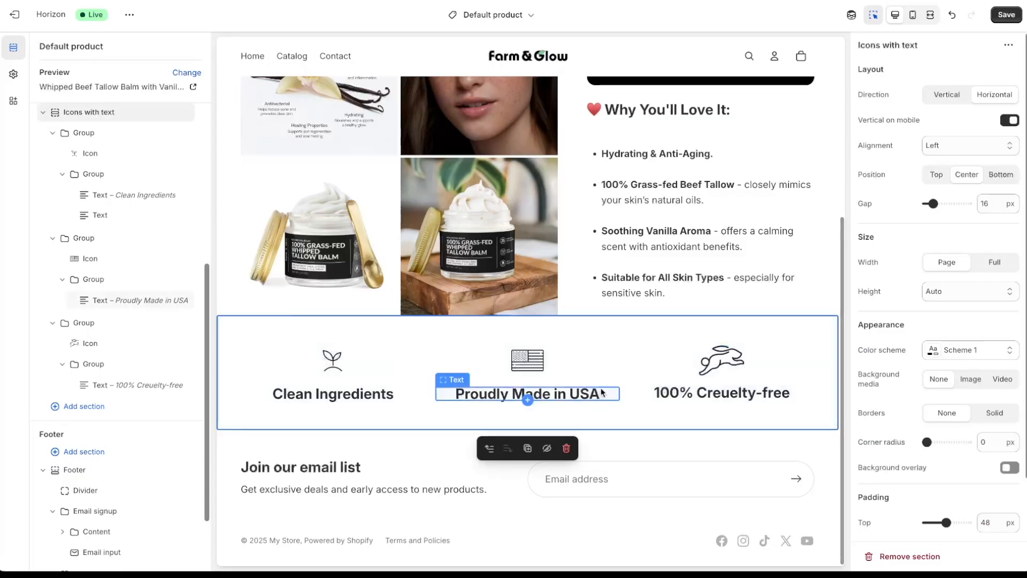
- Check the mobile layout and reduce the cruelty-free icon's width
{"action": "left_click", "coordinate": [913, 15]}
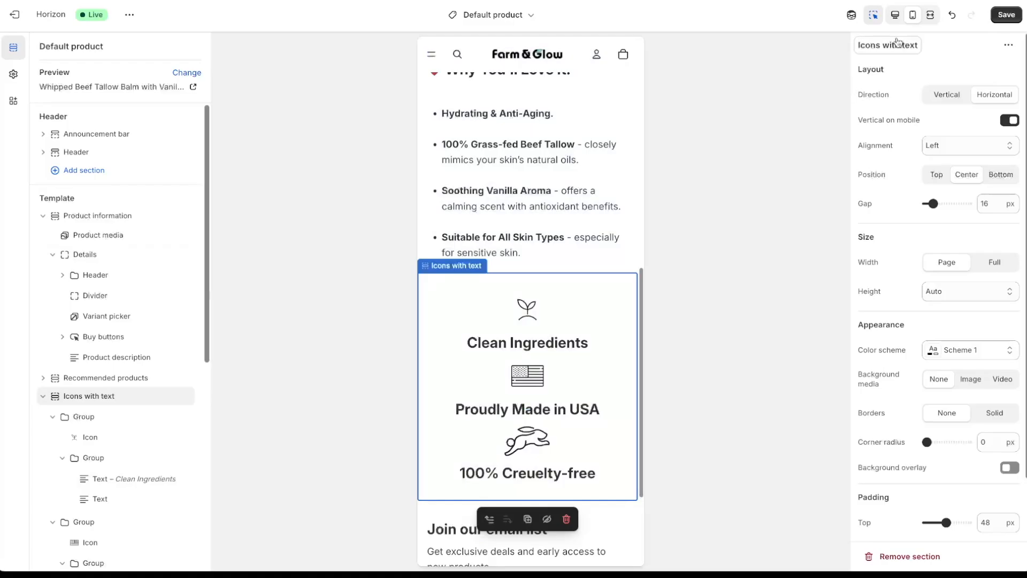
{"action": "left_click", "coordinate": [895, 15]}
{"action": "left_click", "coordinate": [726, 358]}
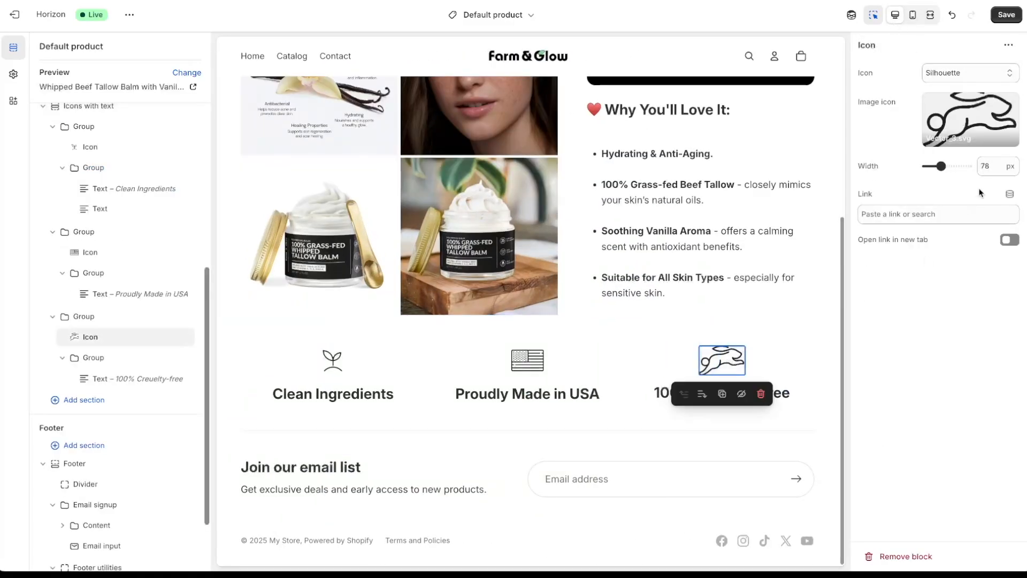
{"action": "left_click", "coordinate": [993, 165]}
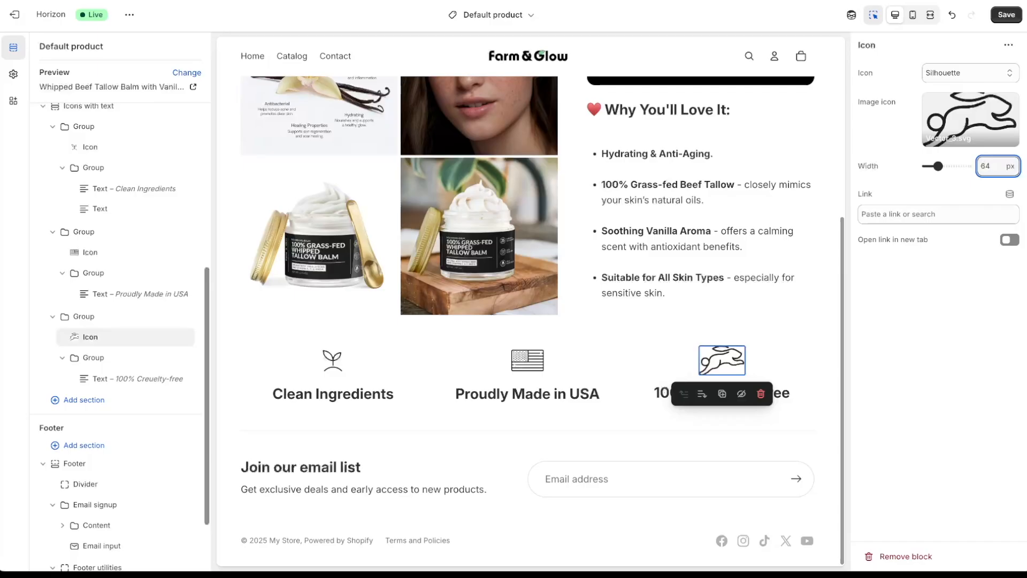
{"action": "left_click", "coordinate": [746, 442]}
- Add top padding to the cruelty-free feature group
{"action": "left_click", "coordinate": [701, 387]}
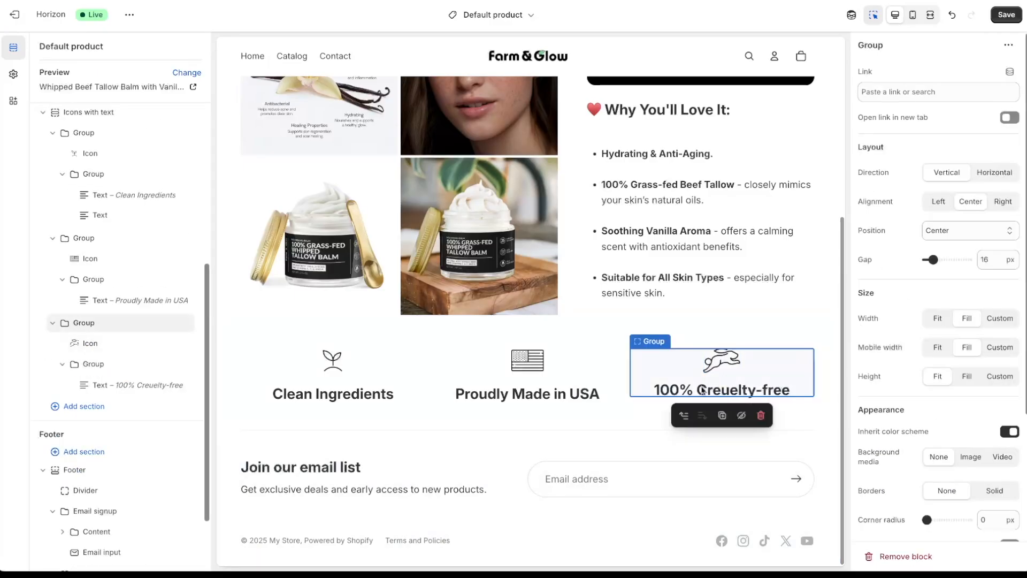
{"action": "left_click", "coordinate": [590, 417]}
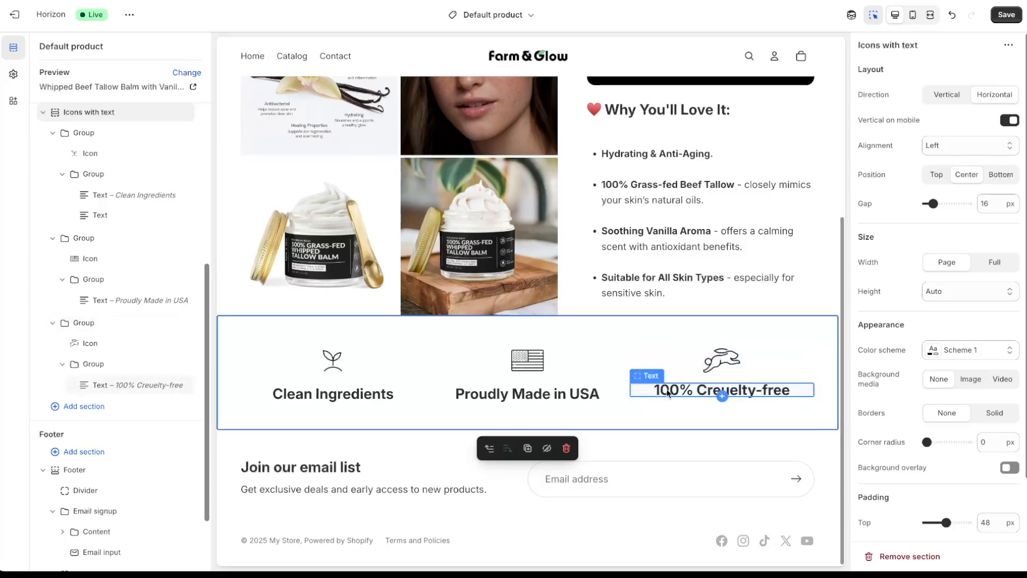
{"action": "left_click", "coordinate": [763, 365]}
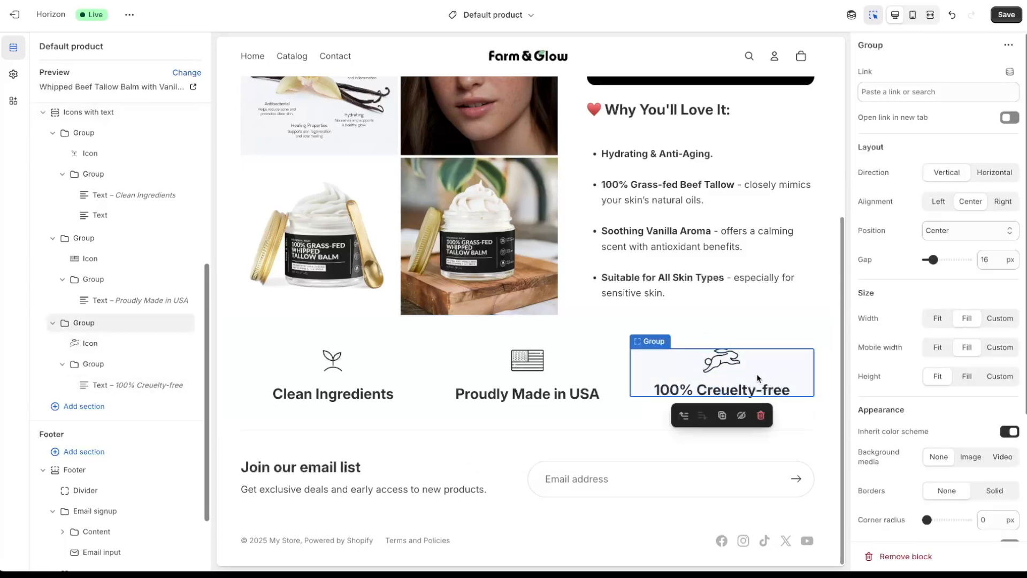
{"action": "scroll", "coordinate": [892, 359], "scroll_direction": "down", "scroll_amount": 4}
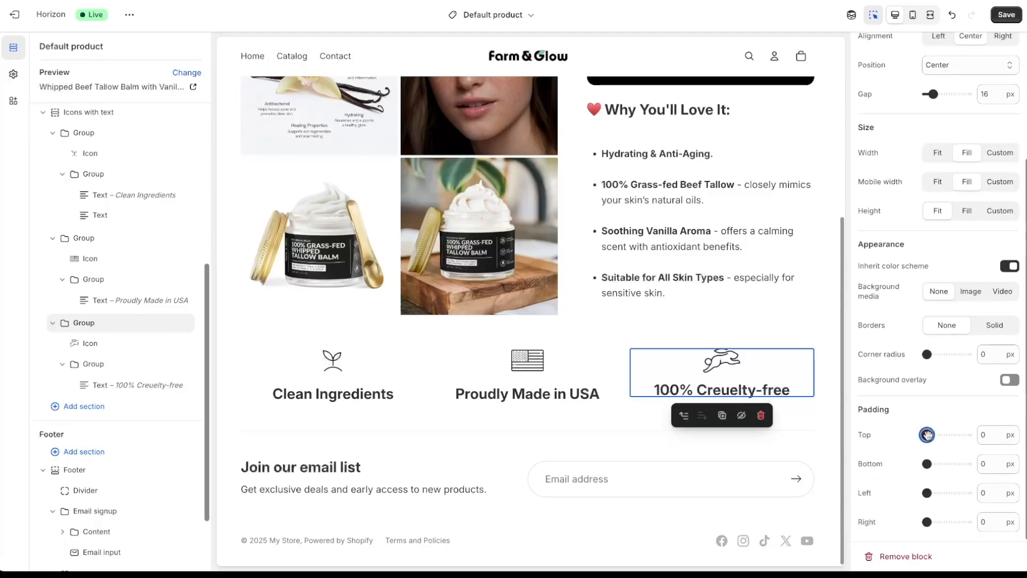
{"action": "left_click_drag", "start_coordinate": [927, 434], "coordinate": [930, 434]}
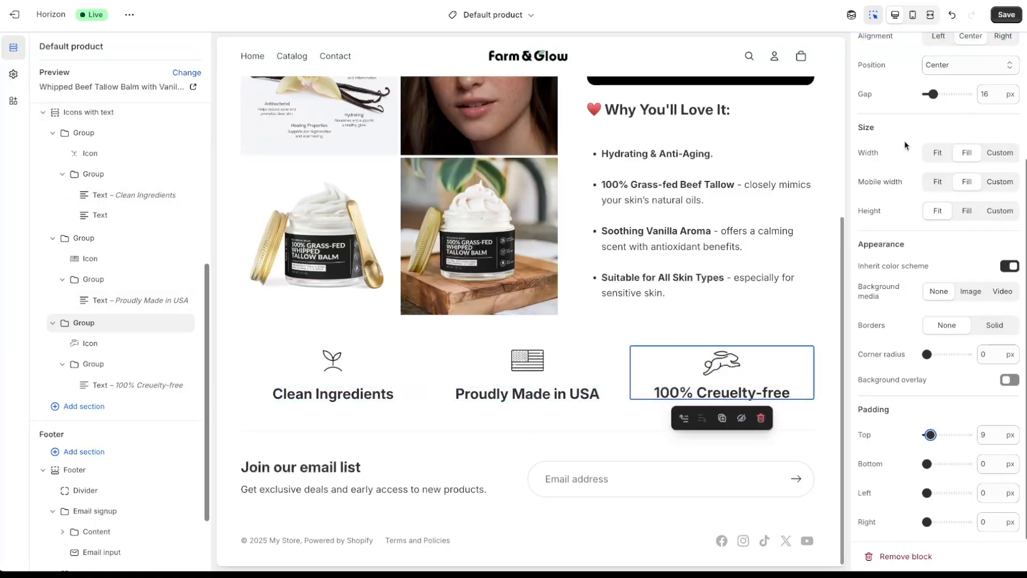
- Increase the Icons with text row's bottom padding at mobile width and save the page
{"action": "left_click", "coordinate": [914, 15]}
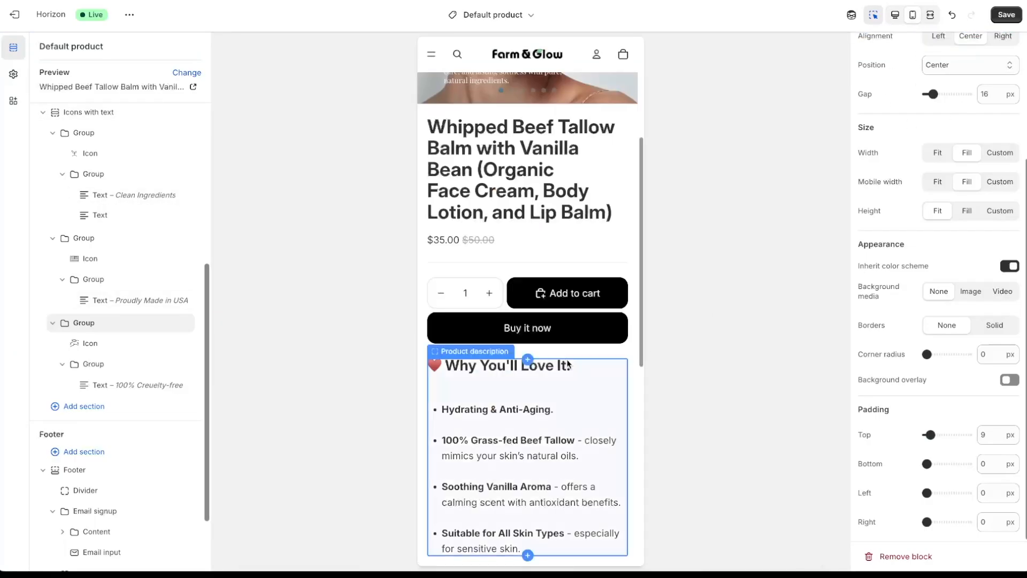
{"action": "scroll", "coordinate": [567, 361], "scroll_direction": "down", "scroll_amount": 5}
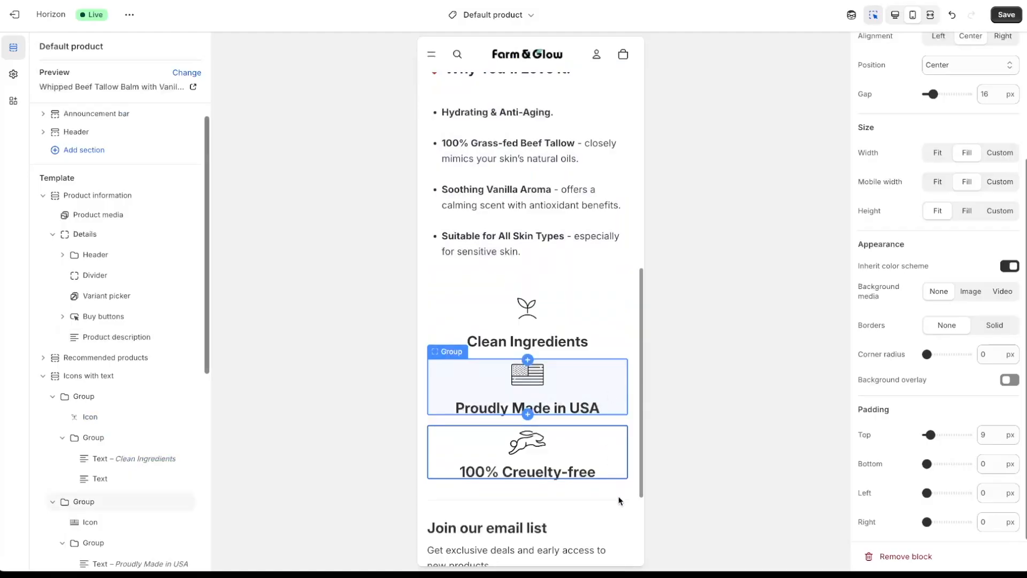
{"action": "left_click", "coordinate": [618, 501]}
{"action": "scroll", "coordinate": [619, 504], "scroll_direction": "down", "scroll_amount": 3}
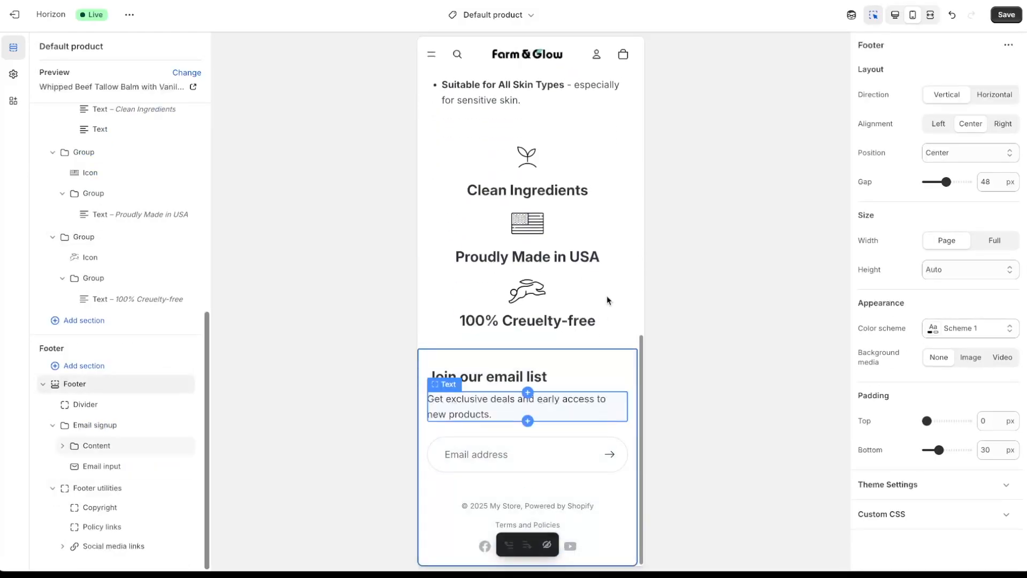
{"action": "left_click", "coordinate": [562, 344]}
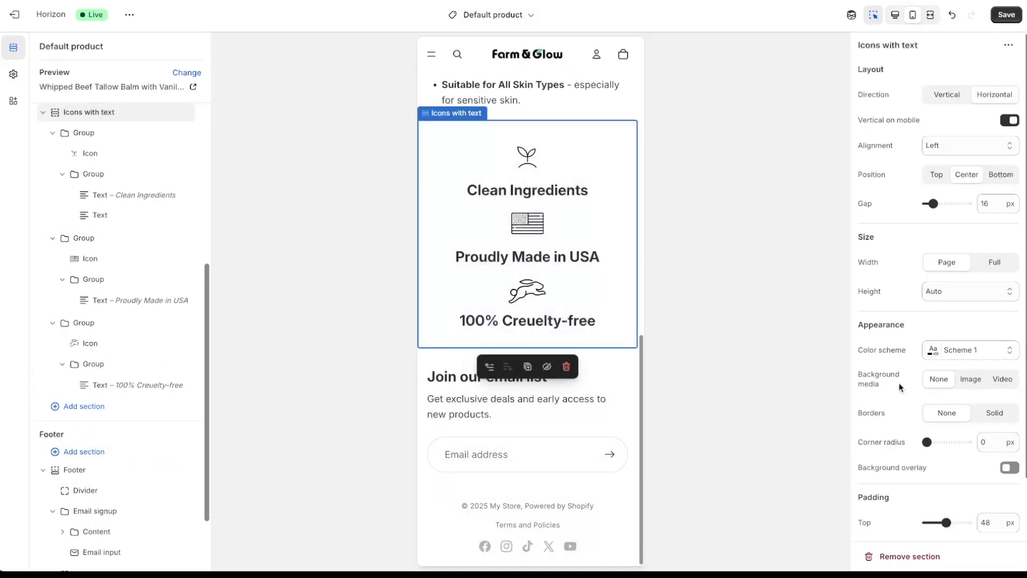
{"action": "scroll", "coordinate": [935, 392], "scroll_direction": "down", "scroll_amount": 3}
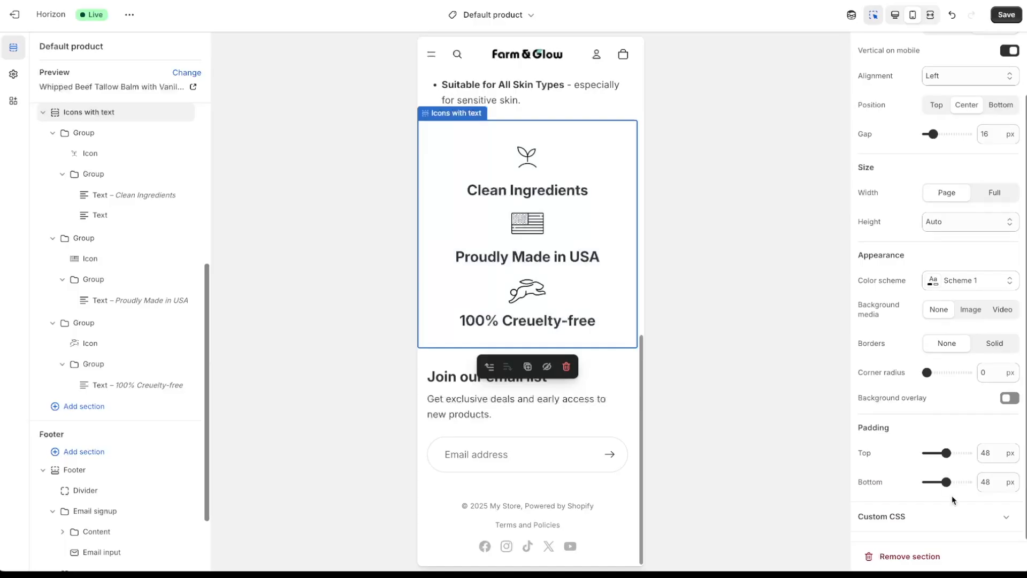
{"action": "left_click_drag", "start_coordinate": [946, 482], "coordinate": [951, 482]}
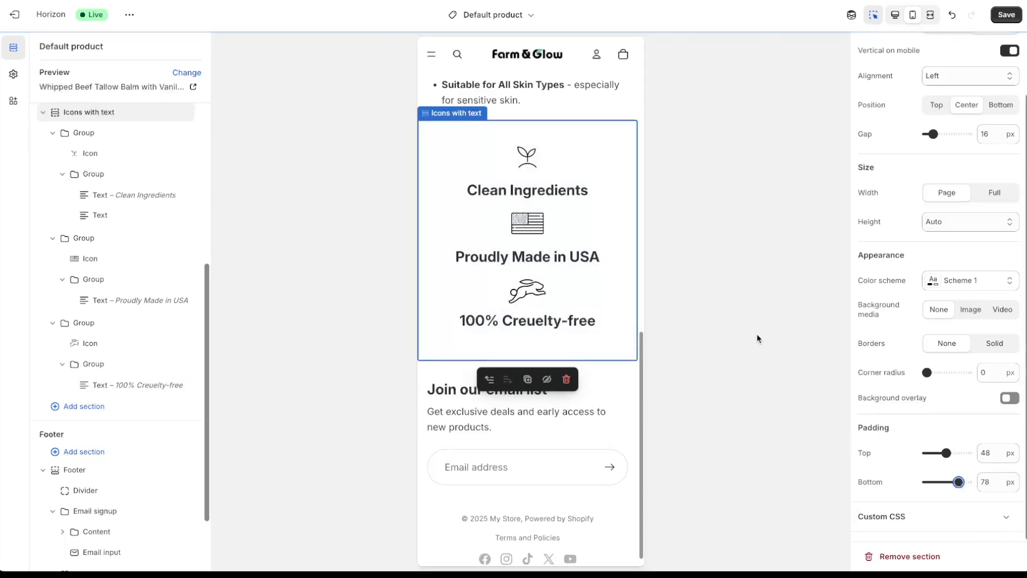
{"action": "left_click", "coordinate": [895, 16]}
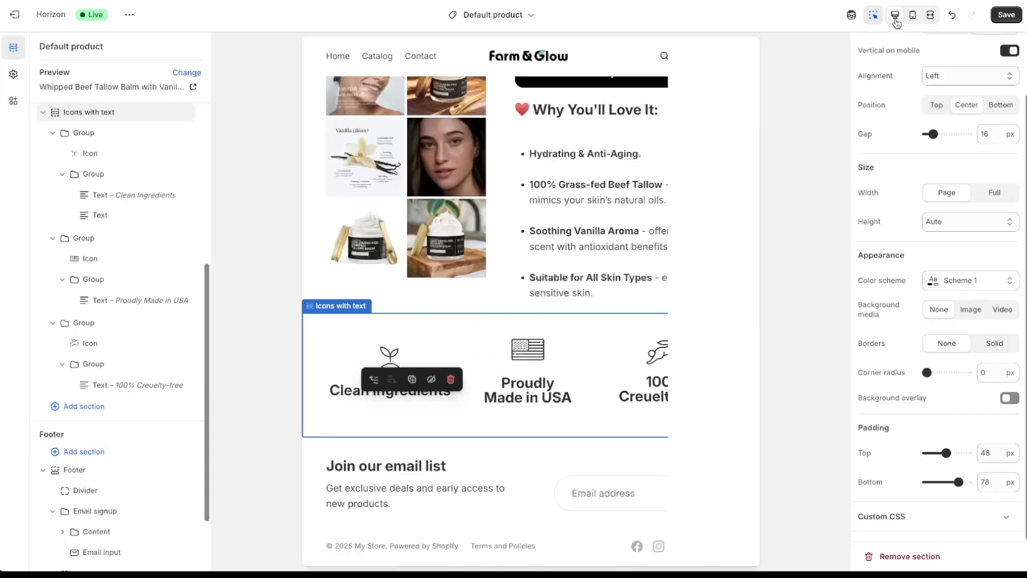
{"action": "left_click", "coordinate": [542, 407]}
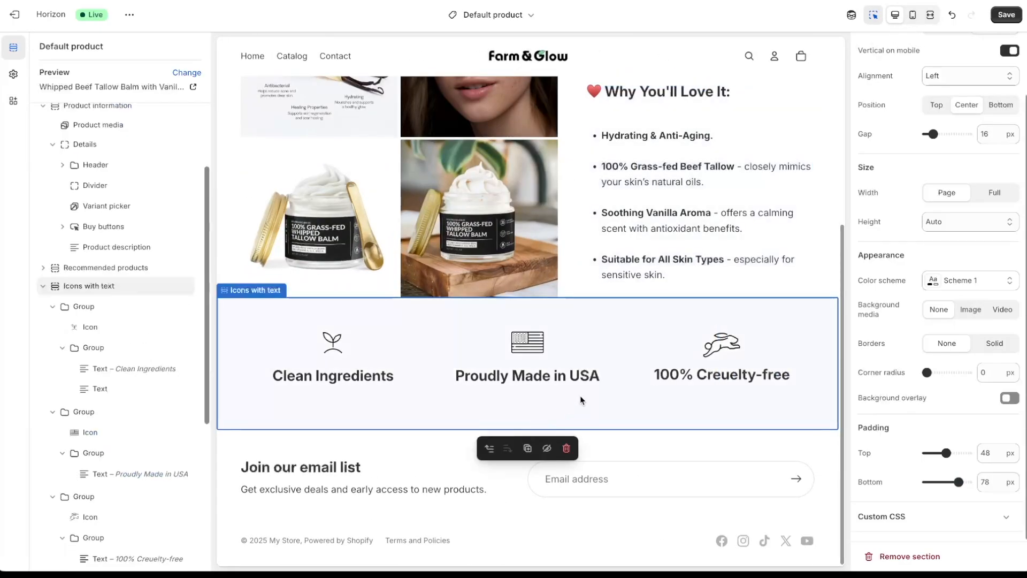
{"action": "left_click", "coordinate": [1007, 15]}
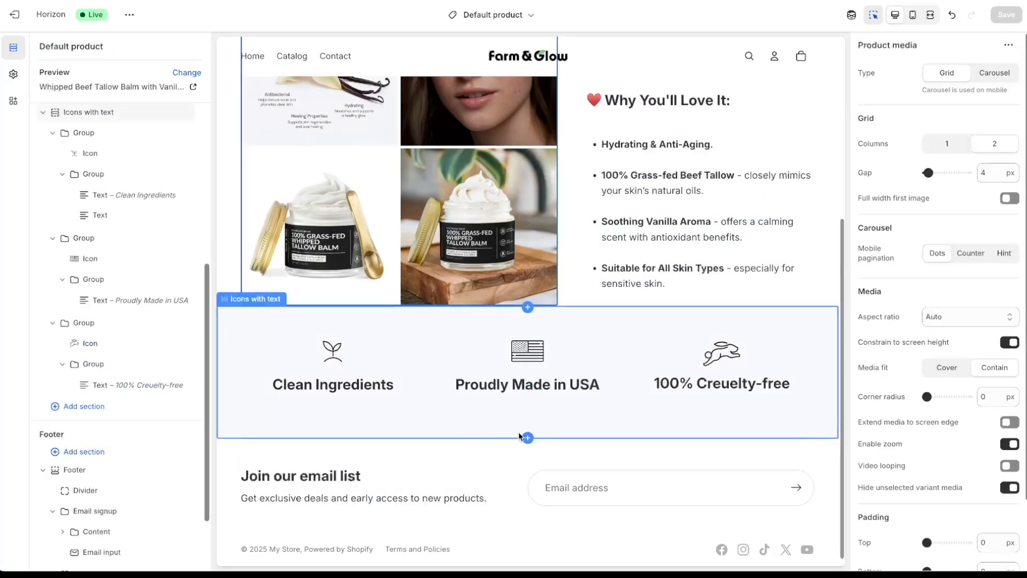
- Add an Image with text section below the icons row
{"action": "left_click", "coordinate": [526, 437]}
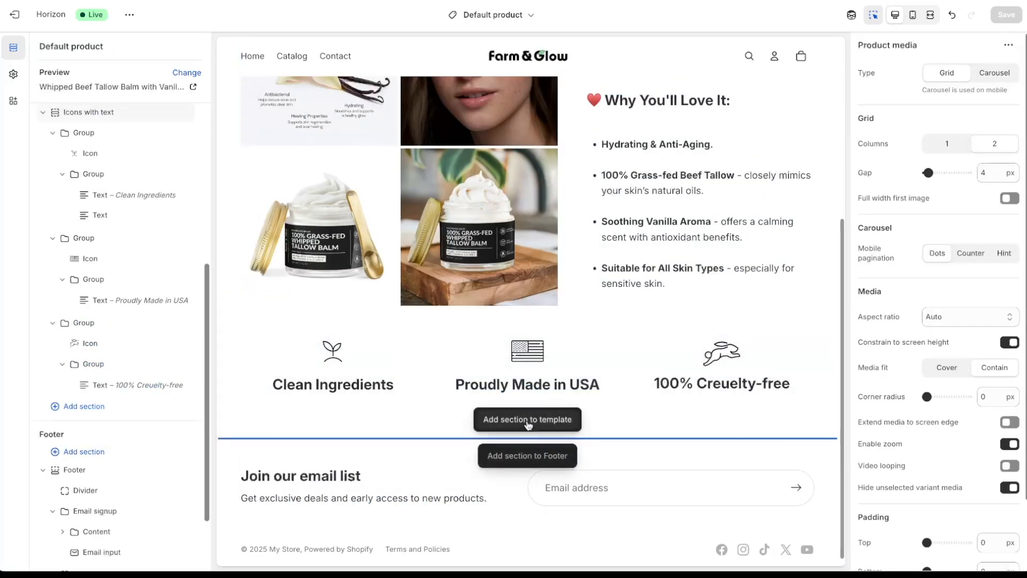
{"action": "left_click", "coordinate": [527, 422]}
{"action": "scroll", "coordinate": [438, 263], "scroll_direction": "down", "scroll_amount": 5}
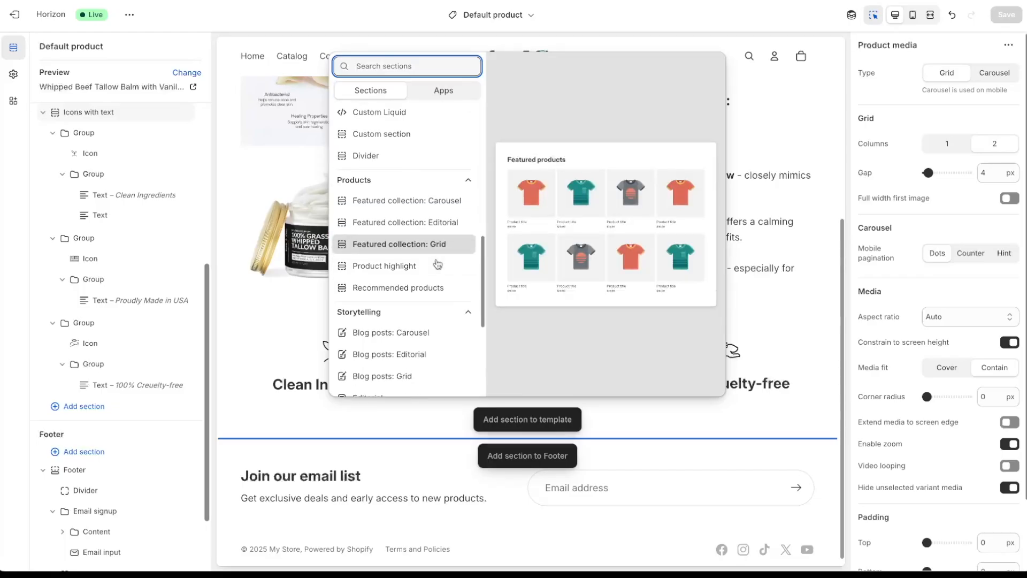
{"action": "scroll", "coordinate": [437, 263], "scroll_direction": "down", "scroll_amount": 5}
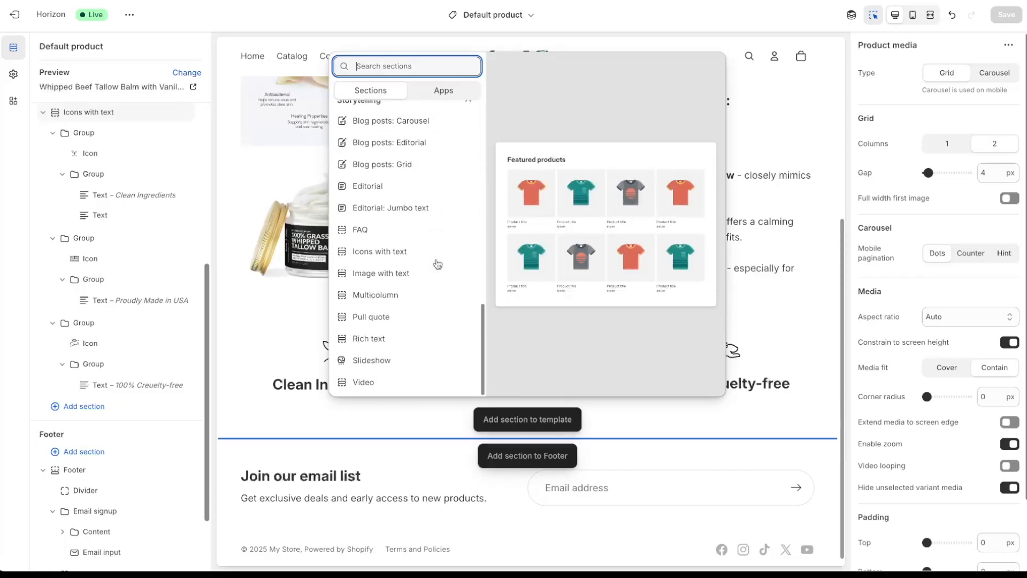
{"action": "left_click", "coordinate": [411, 273]}
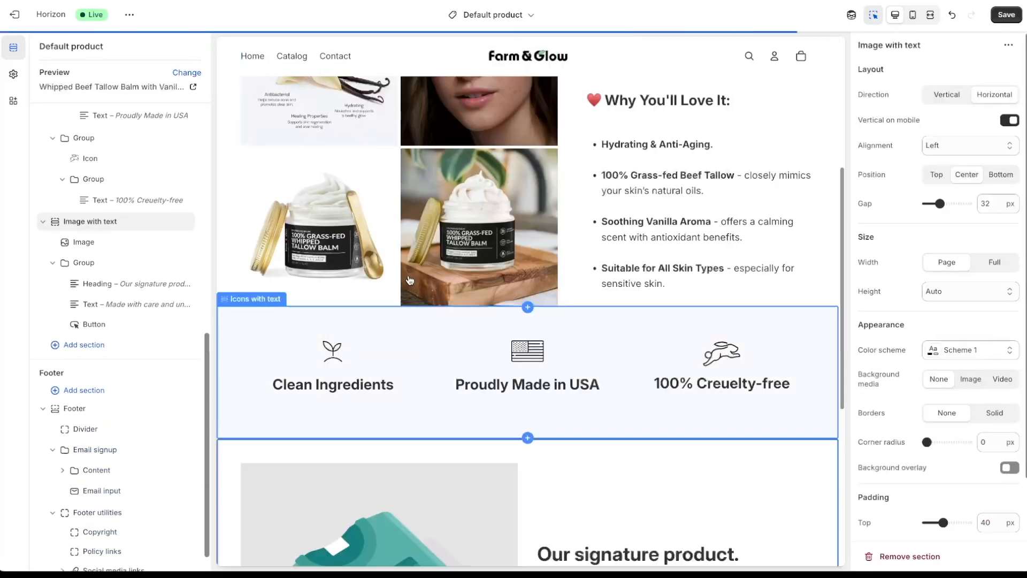
- Replace the placeholder heading 'Our signature product.' with 'Key Benefits'
{"action": "left_click", "coordinate": [463, 351]}
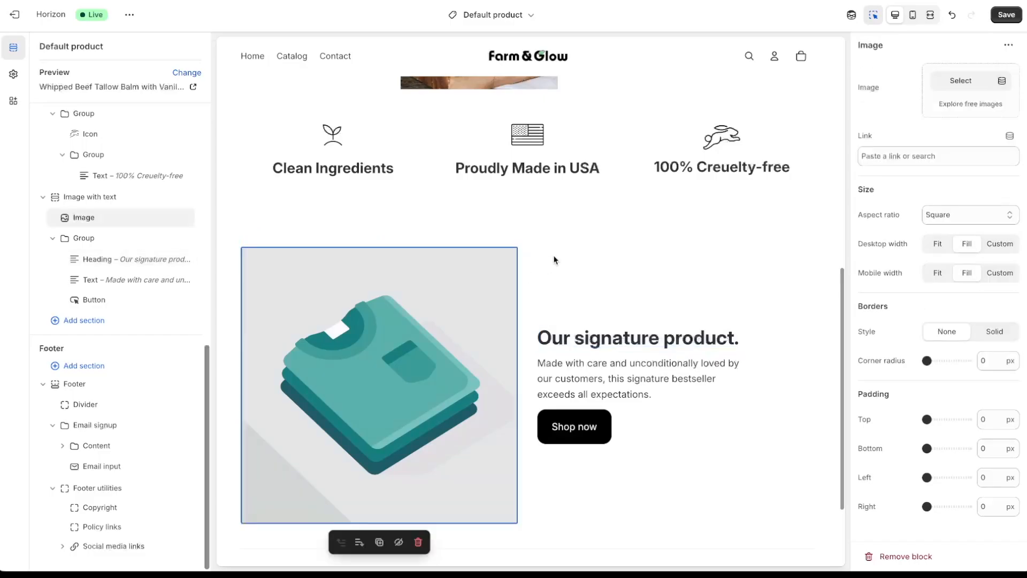
{"action": "left_click", "coordinate": [585, 298]}
{"action": "scroll", "coordinate": [588, 278], "scroll_direction": "down", "scroll_amount": 2}
{"action": "left_click", "coordinate": [610, 256]}
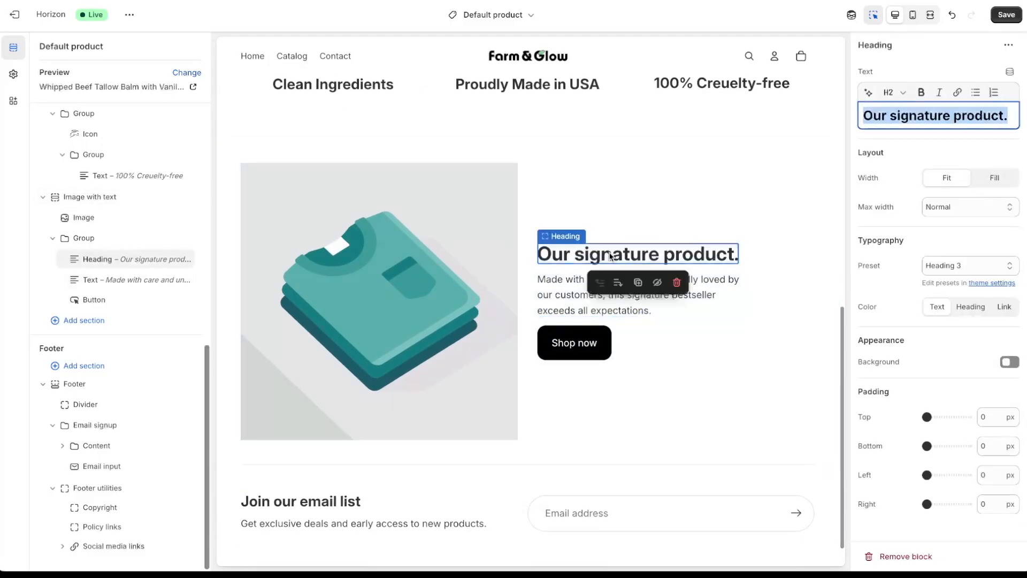
{"action": "left_click", "coordinate": [1003, 114]}
{"action": "key", "text": "ctrl+a"}
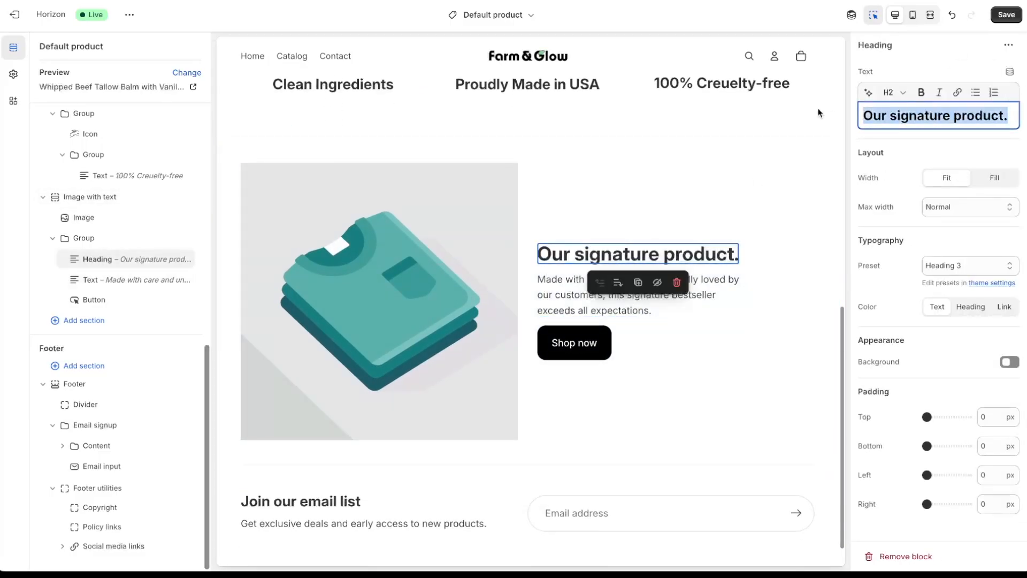
{"action": "type", "text": "Key Benefits"}
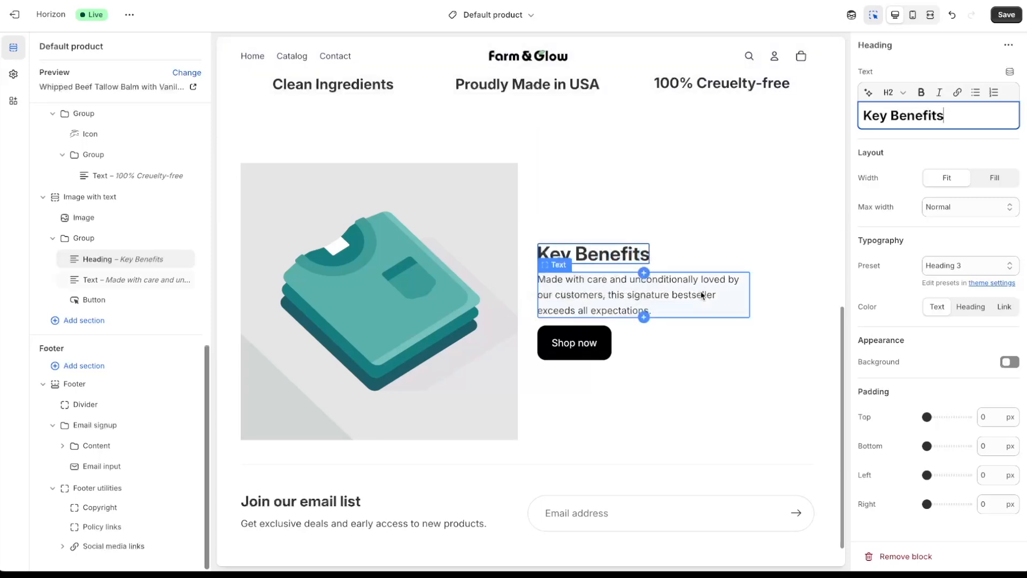
{"action": "left_click", "coordinate": [417, 233]}
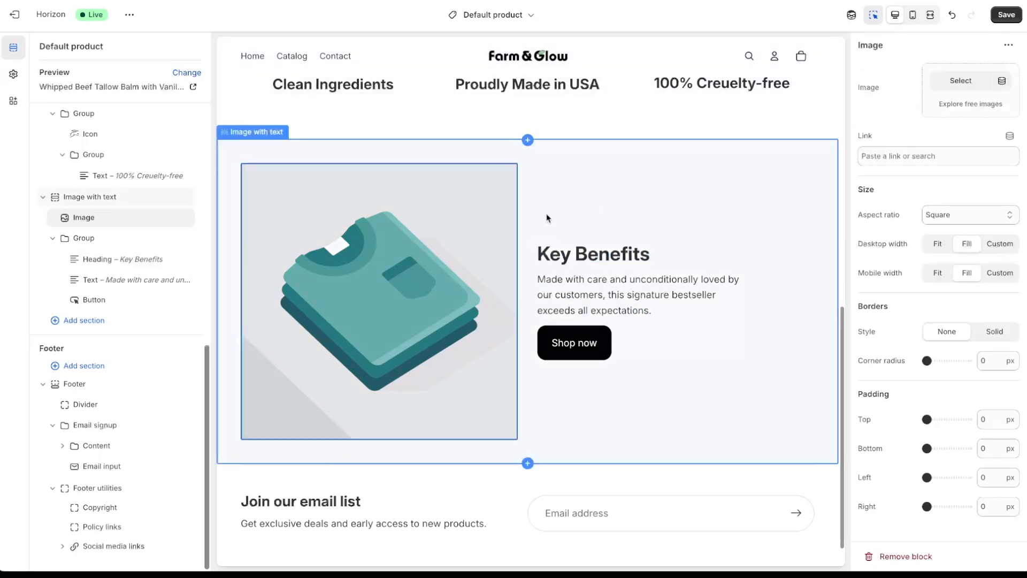
- Upload 'product page - field-sunset.png' and place it in the section's image block
{"action": "left_click", "coordinate": [961, 81]}
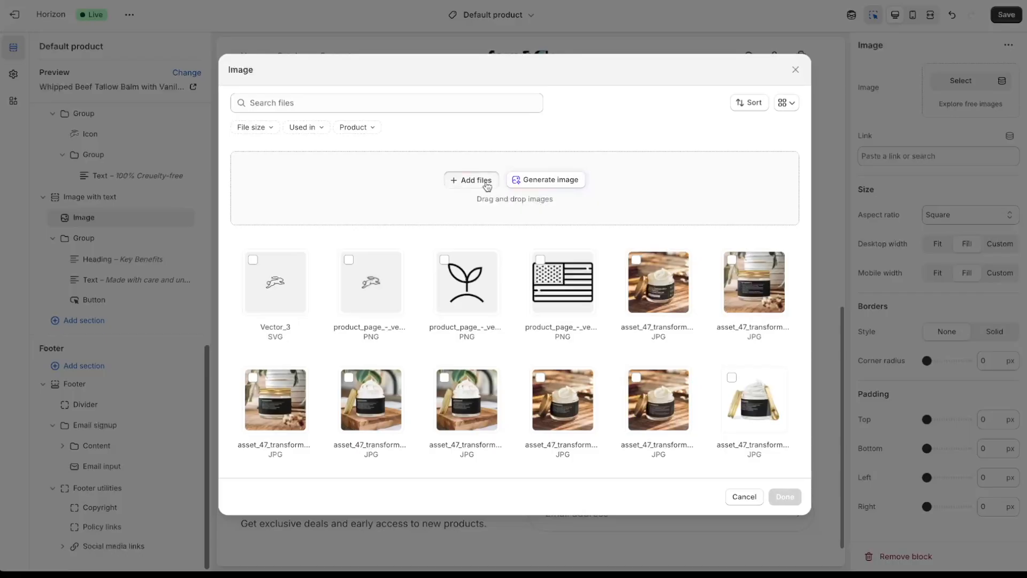
{"action": "left_click", "coordinate": [473, 178]}
{"action": "left_click", "coordinate": [348, 105]}
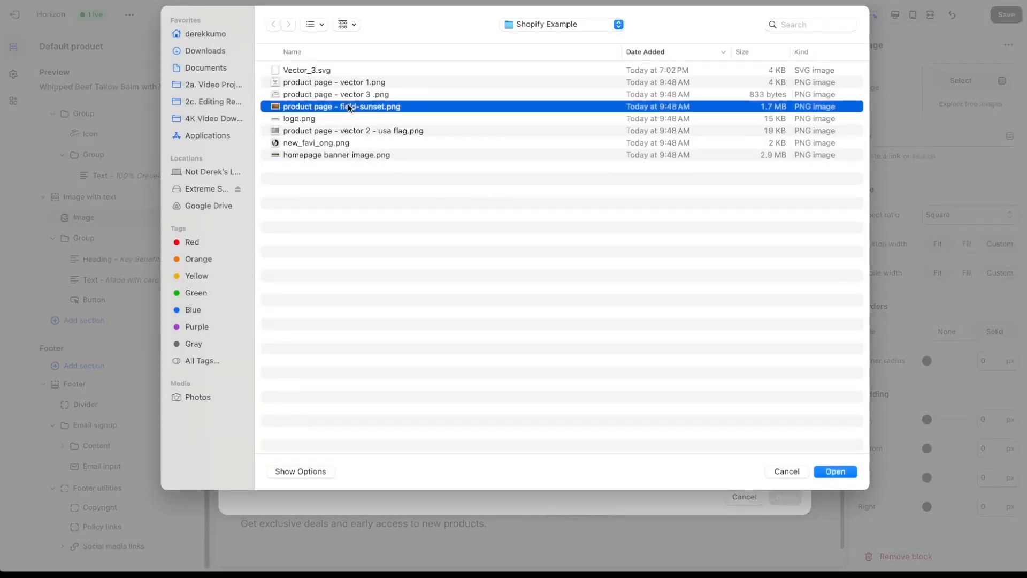
{"action": "key", "text": "space"}
{"action": "key", "text": "space"}
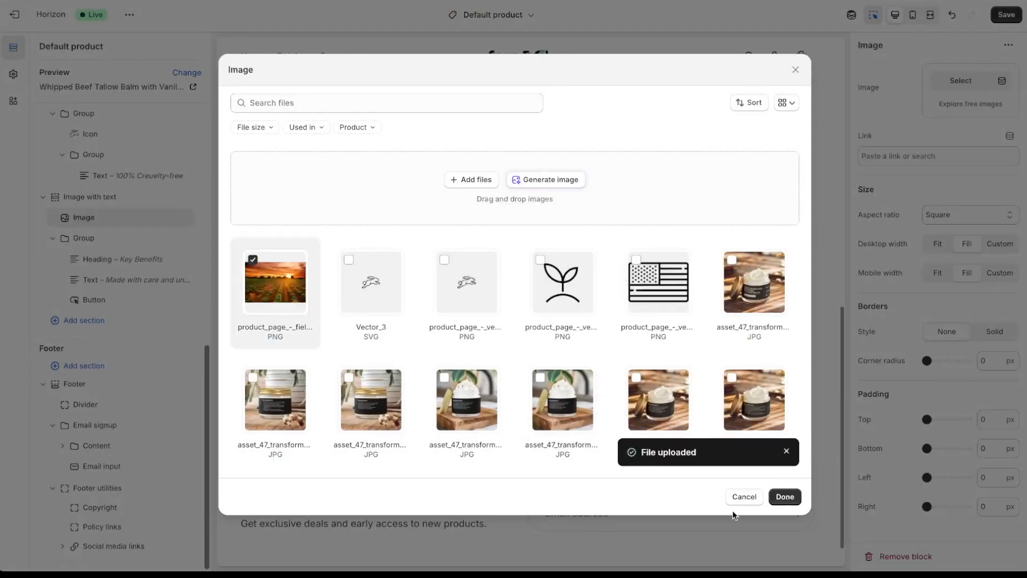
{"action": "left_click", "coordinate": [785, 497]}
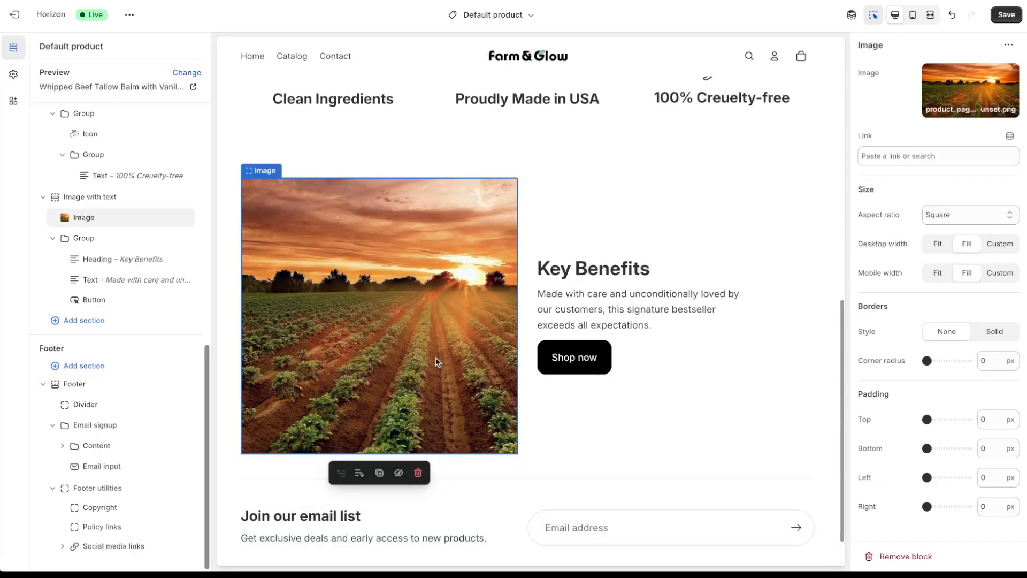
- Freeform-crop the sunset photo to a near-square around the sun, apply, and save
{"action": "left_click", "coordinate": [1009, 73]}
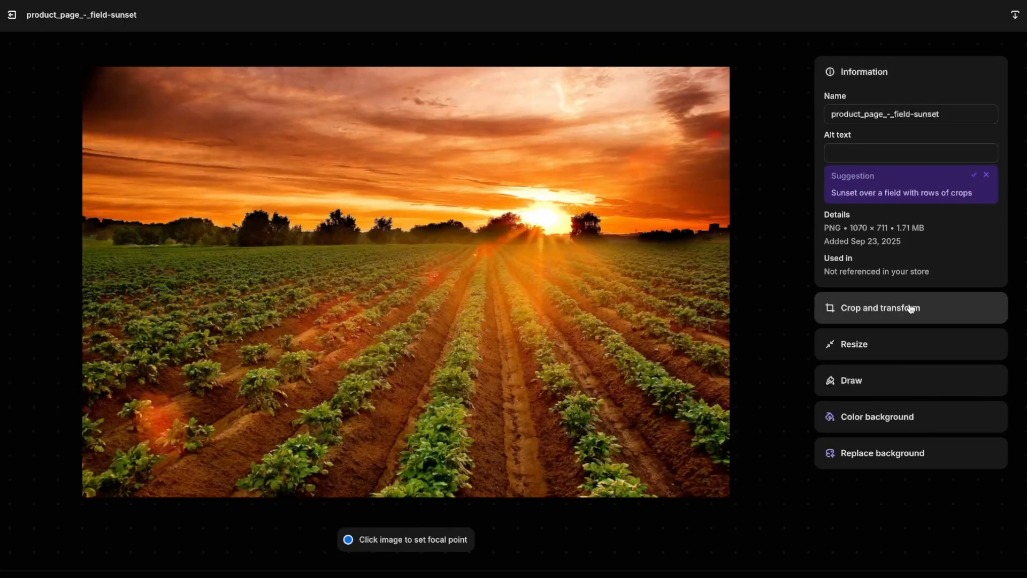
{"action": "left_click", "coordinate": [910, 304]}
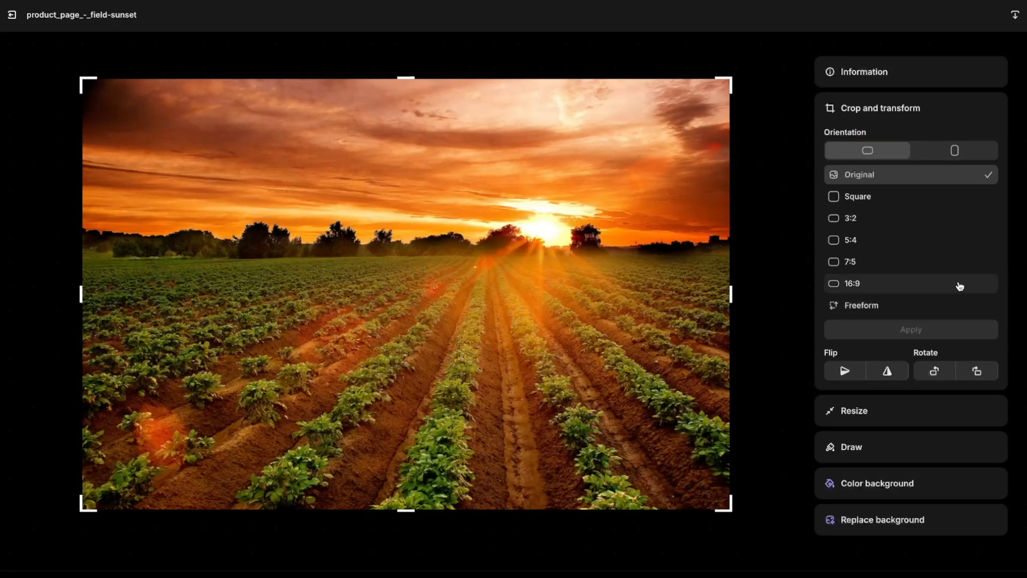
{"action": "left_click", "coordinate": [884, 306]}
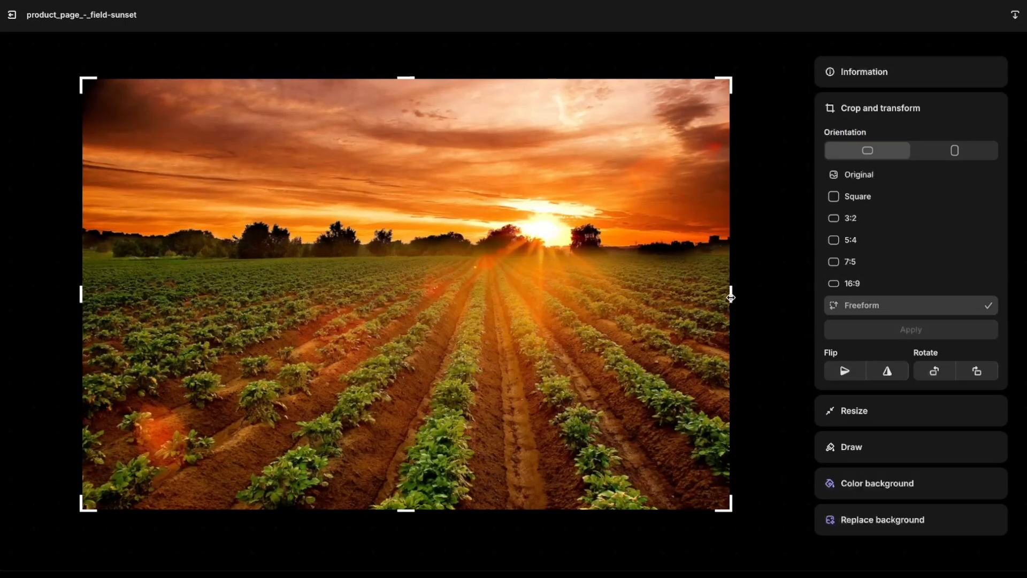
{"action": "left_click_drag", "start_coordinate": [731, 298], "coordinate": [708, 294]}
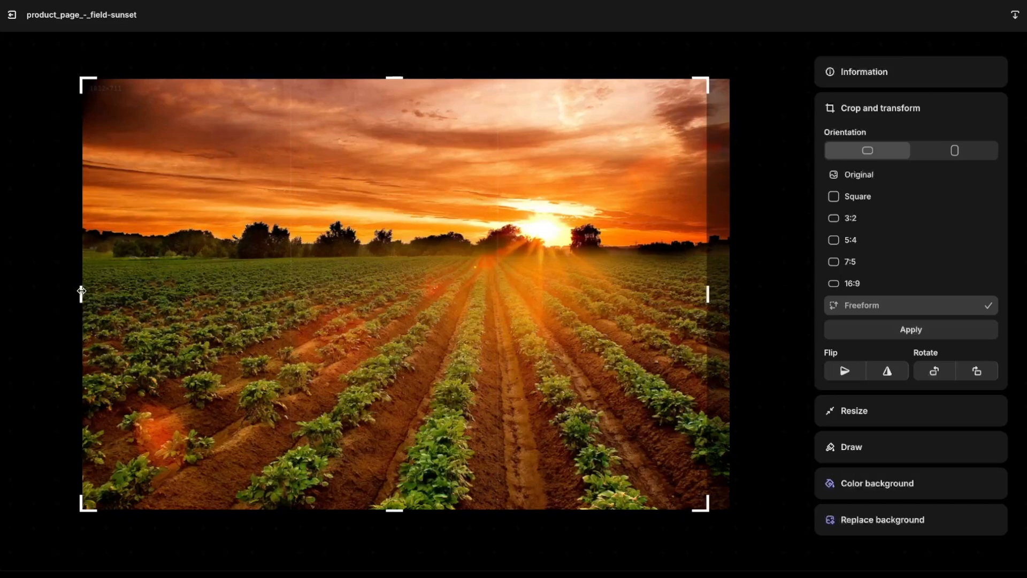
{"action": "left_click_drag", "start_coordinate": [81, 290], "coordinate": [265, 323]}
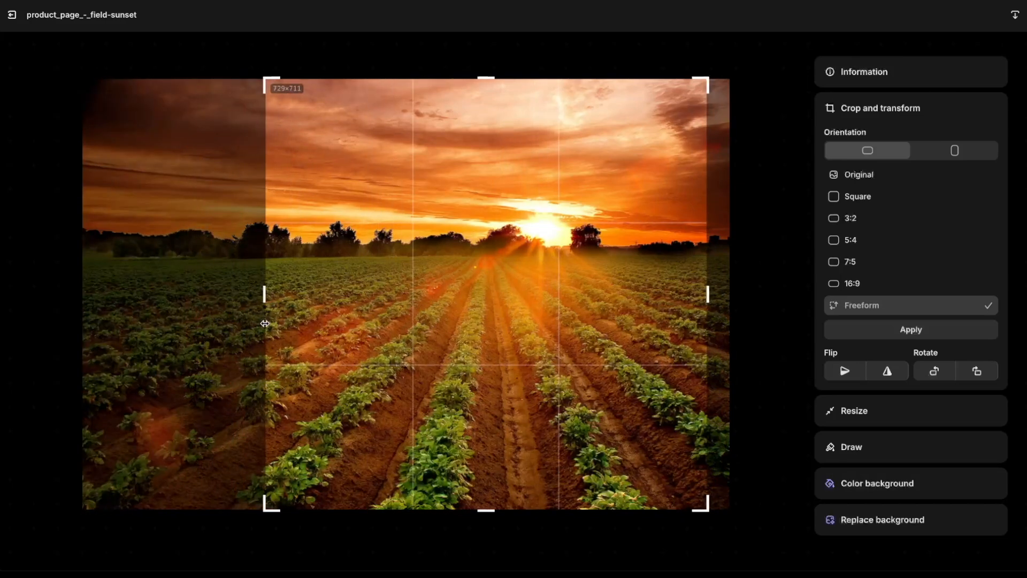
{"action": "left_click", "coordinate": [938, 329]}
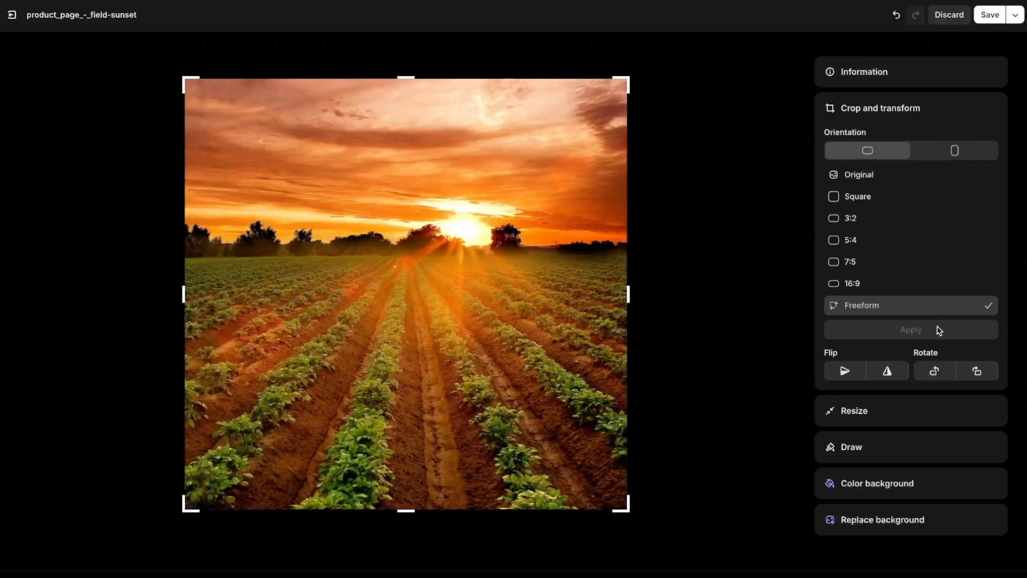
{"action": "left_click", "coordinate": [990, 17]}
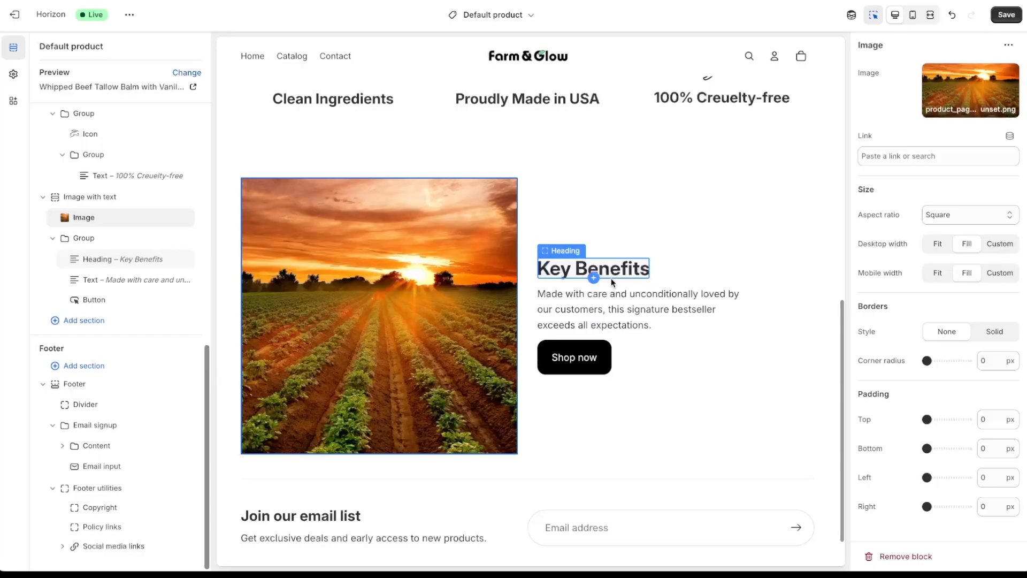
- List Pure Skincare, Calms & Heals, Deep Moisture & Softness in the text with 30 px top padding, then save
{"action": "left_click", "coordinate": [618, 326]}
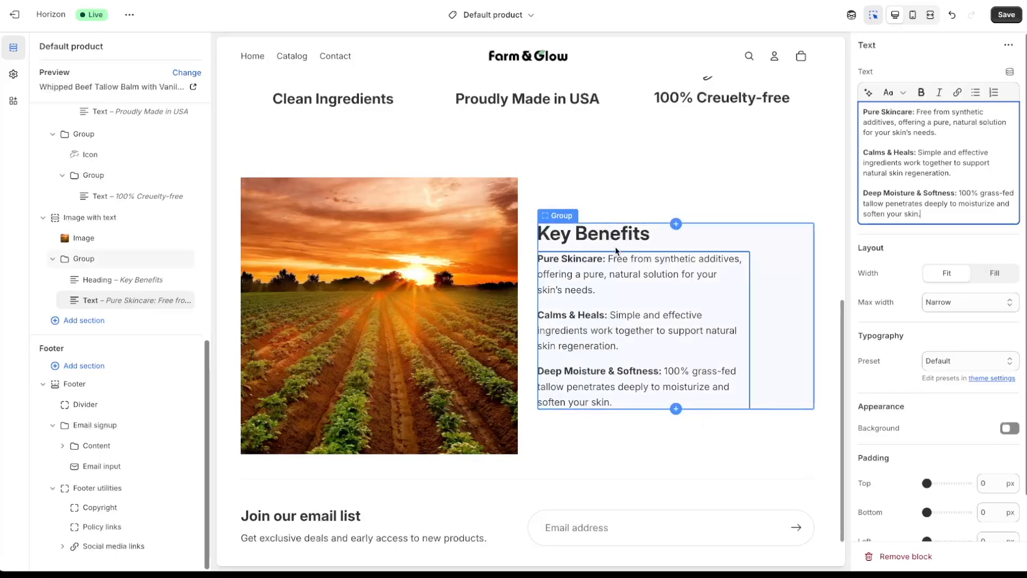
{"action": "scroll", "coordinate": [930, 434], "scroll_direction": "down", "scroll_amount": 1}
{"action": "left_click_drag", "start_coordinate": [927, 435], "coordinate": [938, 435]}
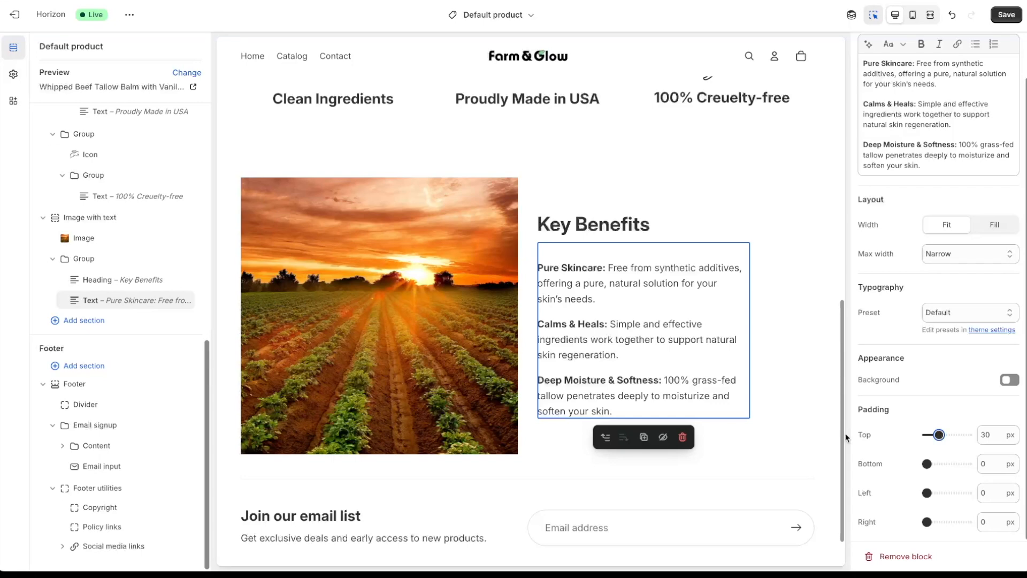
{"action": "left_click", "coordinate": [1006, 20]}
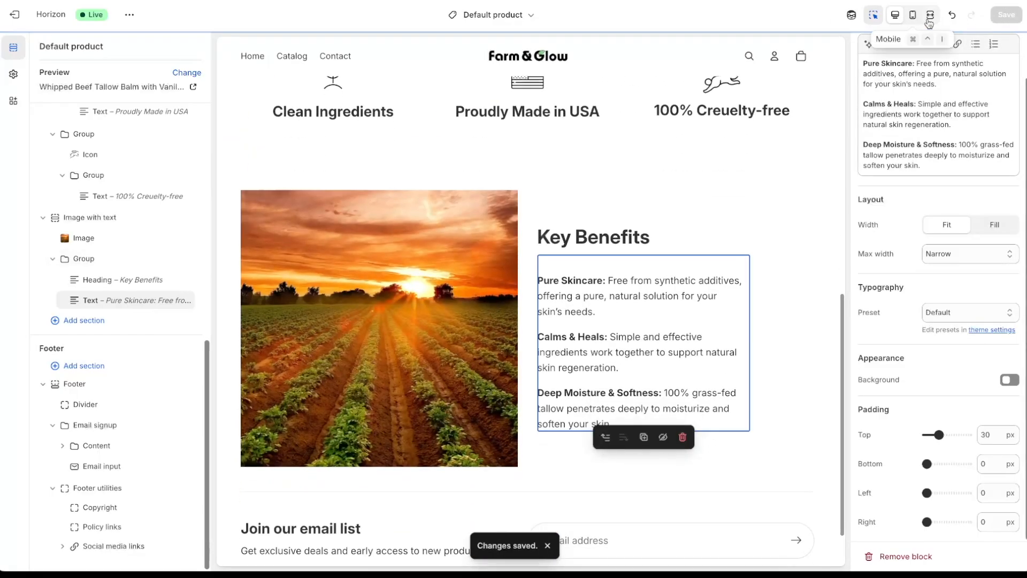
- In mobile view, raise the Key Benefits section's bottom padding to about 88 px and save
{"action": "left_click", "coordinate": [912, 15]}
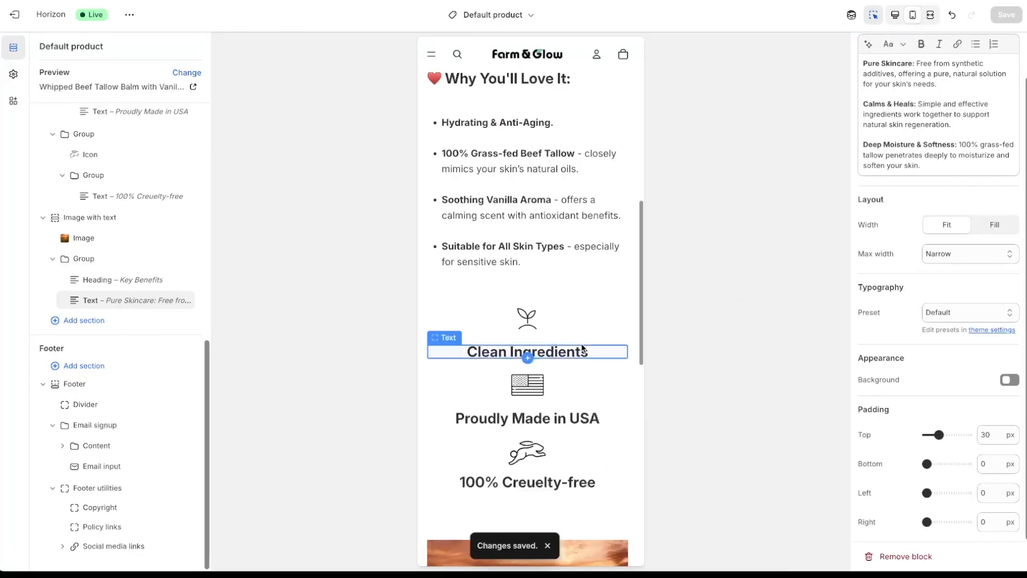
{"action": "scroll", "coordinate": [581, 347], "scroll_direction": "down", "scroll_amount": 7}
{"action": "scroll", "coordinate": [581, 346], "scroll_direction": "down", "scroll_amount": 4}
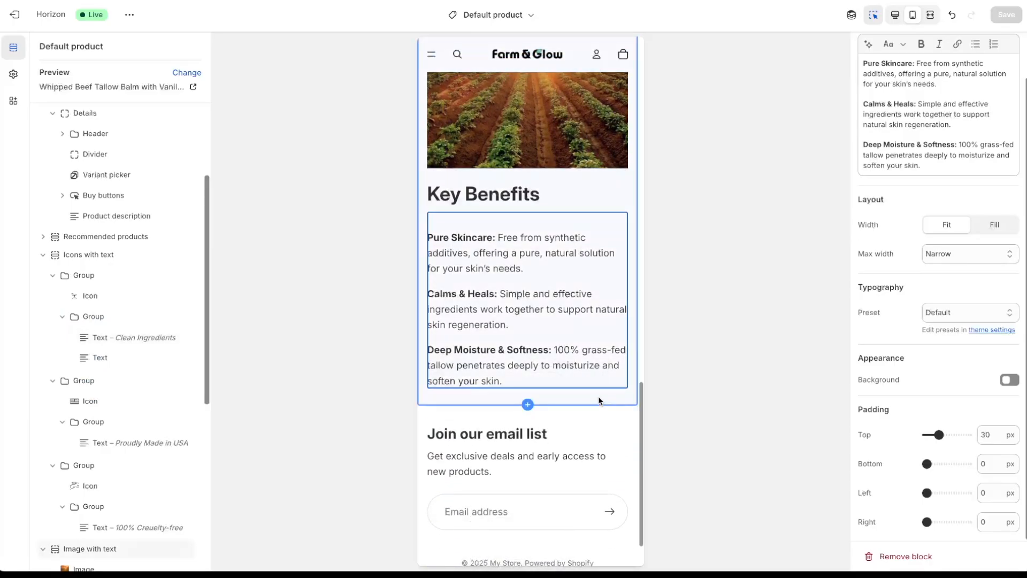
{"action": "left_click", "coordinate": [599, 398]}
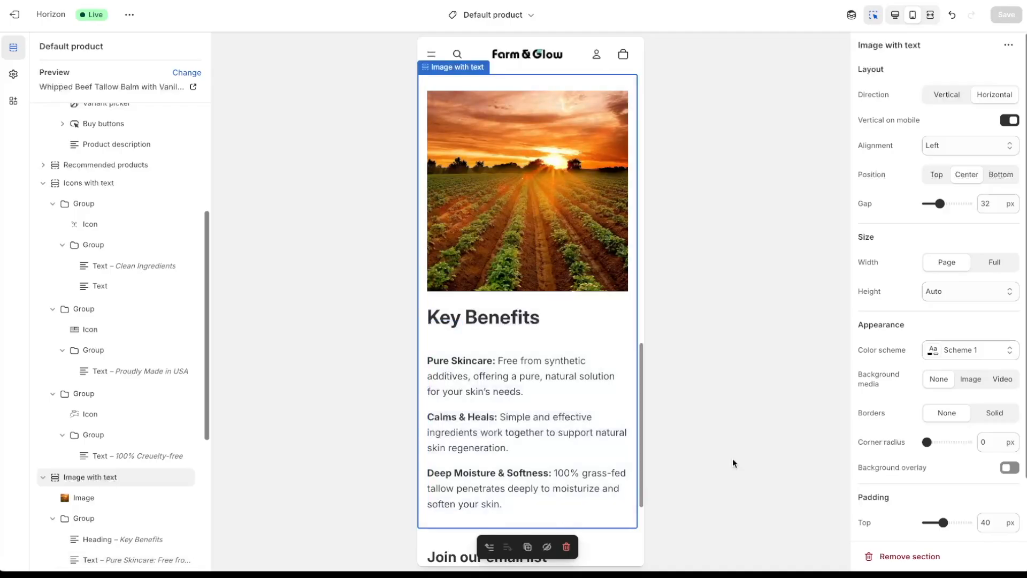
{"action": "scroll", "coordinate": [934, 415], "scroll_direction": "down", "scroll_amount": 3}
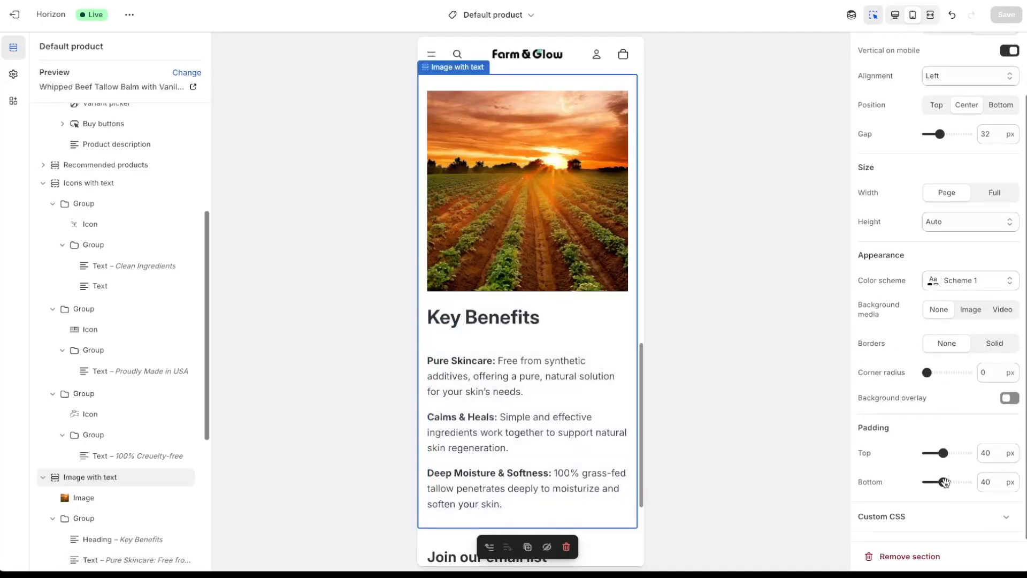
{"action": "left_click_drag", "start_coordinate": [944, 482], "coordinate": [961, 483]}
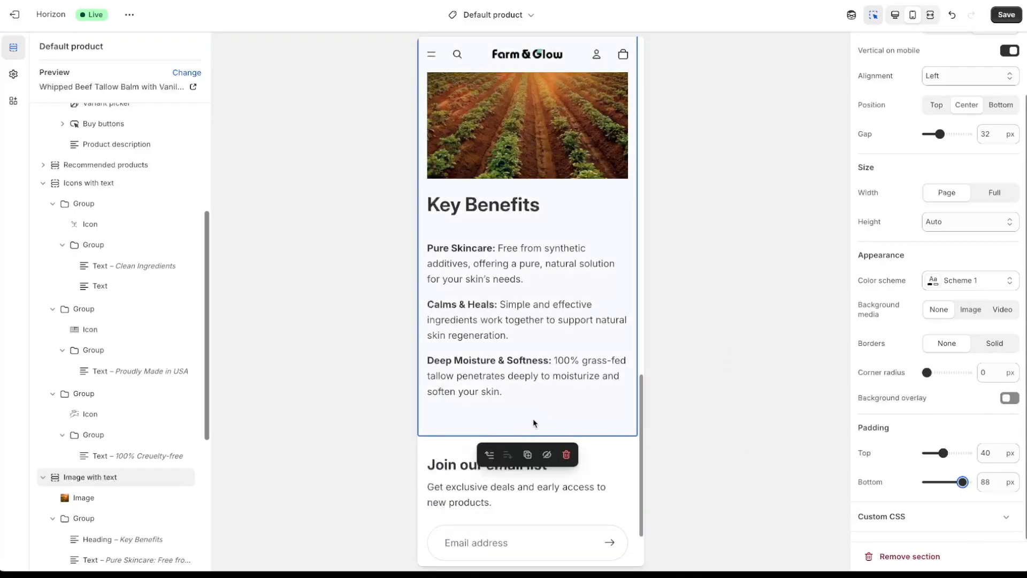
{"action": "left_click", "coordinate": [1008, 15]}
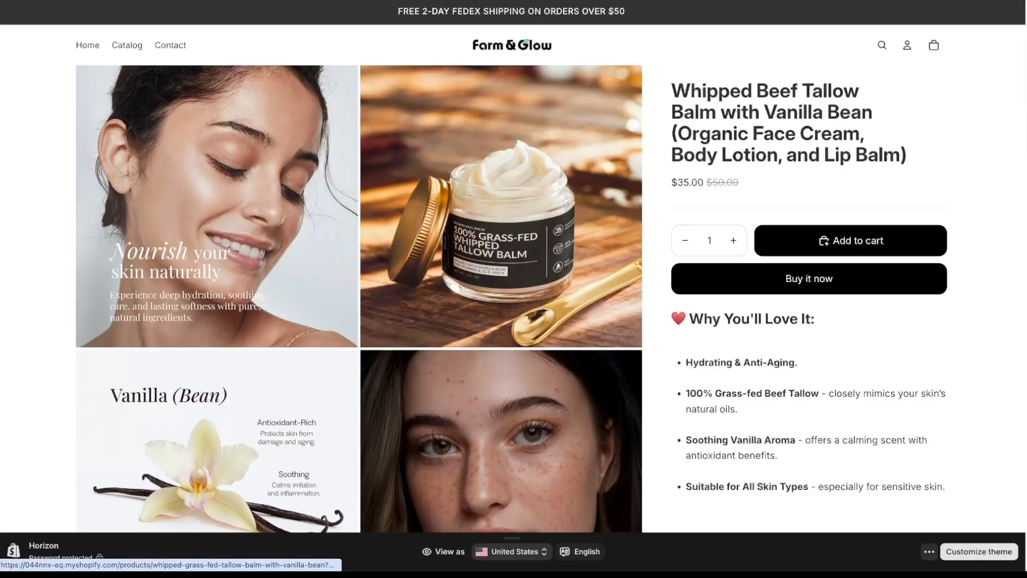
- Scroll the live product page down to the Key Benefits section
{"action": "scroll", "coordinate": [1022, 106], "scroll_direction": "down", "scroll_amount": 1}
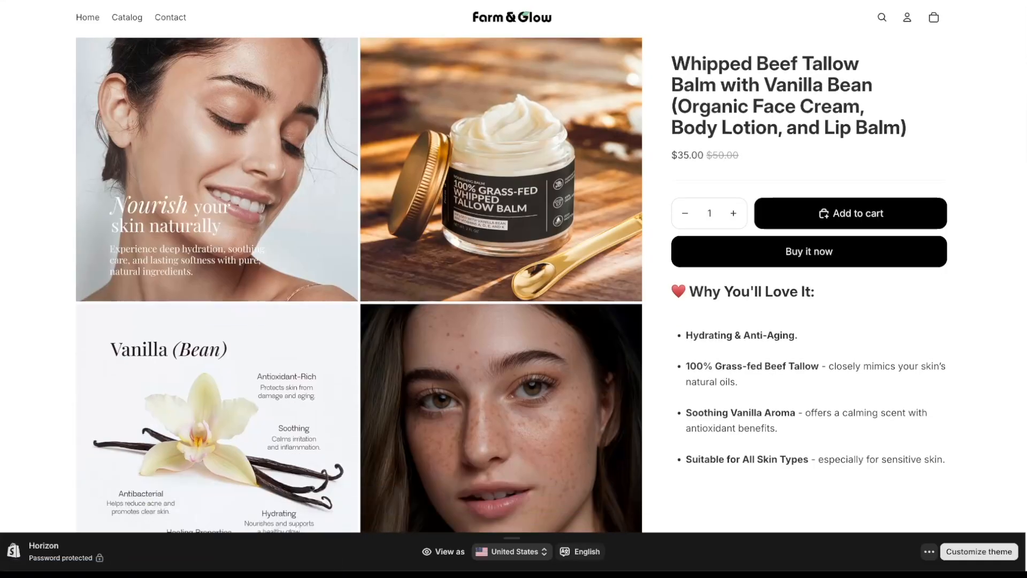
{"action": "scroll", "coordinate": [507, 285], "scroll_direction": "down", "scroll_amount": 9}
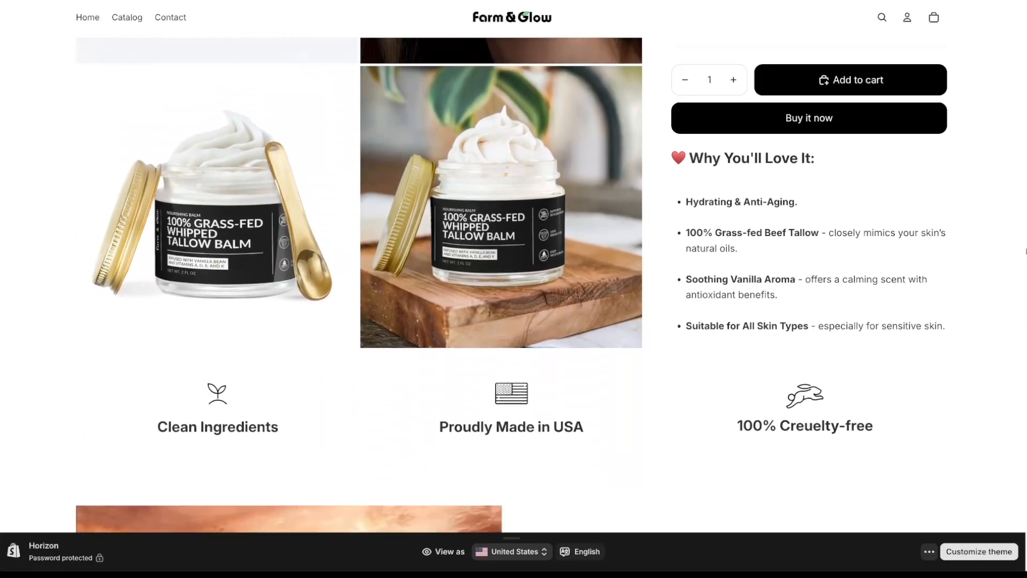
{"action": "scroll", "coordinate": [507, 285], "scroll_direction": "down", "scroll_amount": 7}
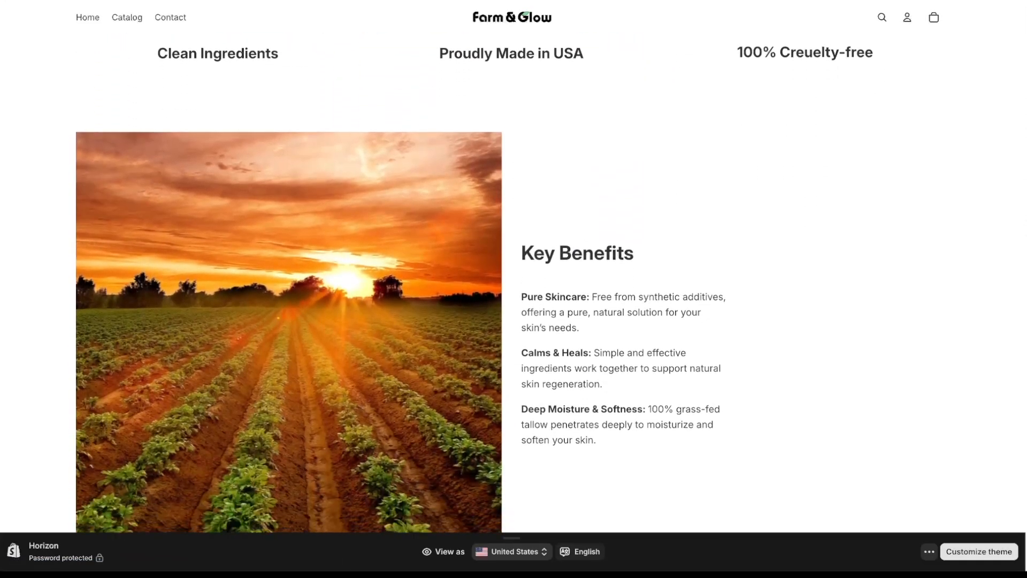
{"action": "scroll", "coordinate": [507, 284], "scroll_direction": "down", "scroll_amount": 2}
{"action": "scroll", "coordinate": [720, 199], "scroll_direction": "up", "scroll_amount": 1}
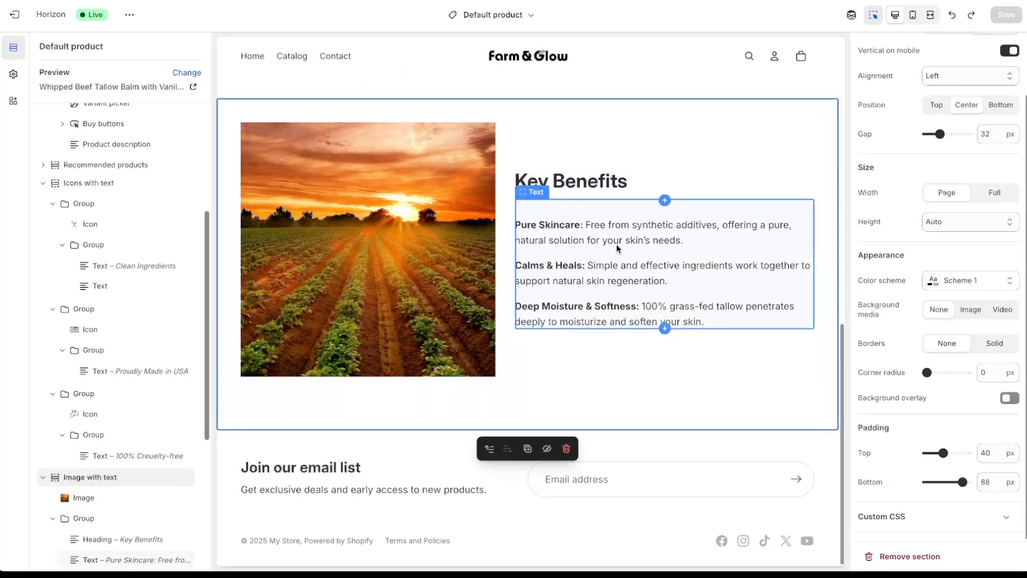
- Remove the maximum width limit on the Key Benefits text and save to view it
{"action": "left_click", "coordinate": [616, 244]}
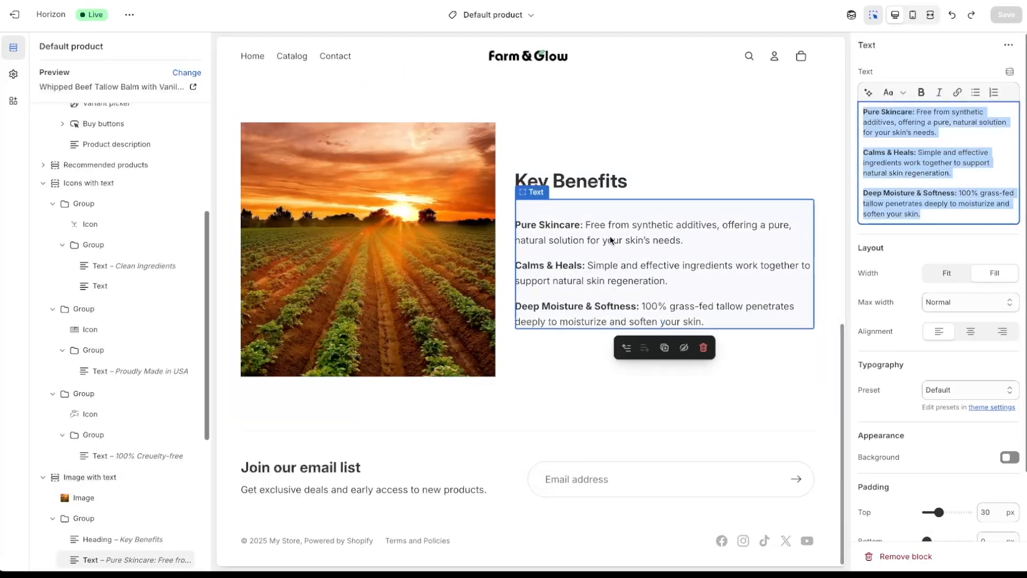
{"action": "left_click", "coordinate": [965, 253]}
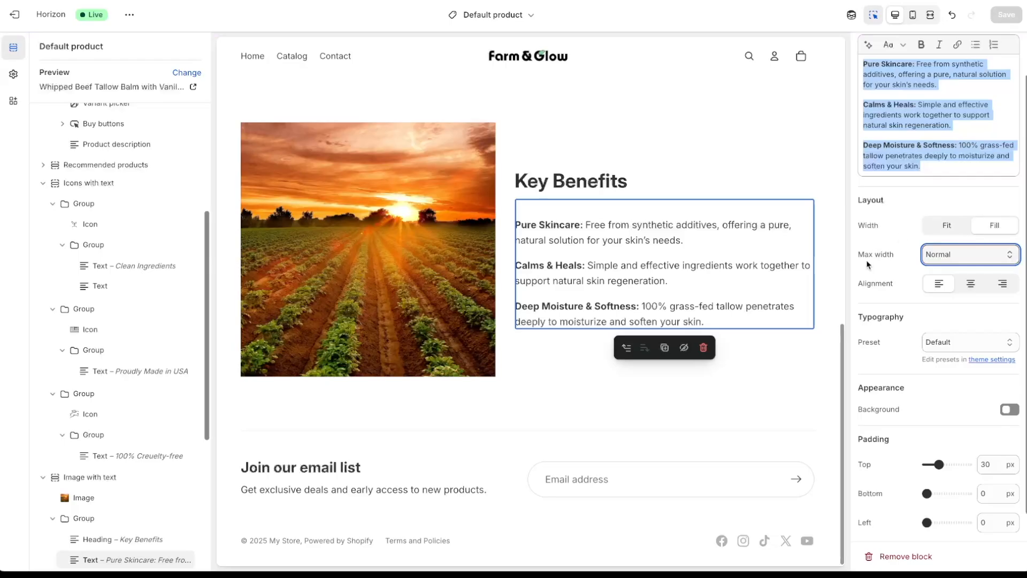
{"action": "left_click", "coordinate": [954, 254]}
{"action": "left_click", "coordinate": [947, 269]}
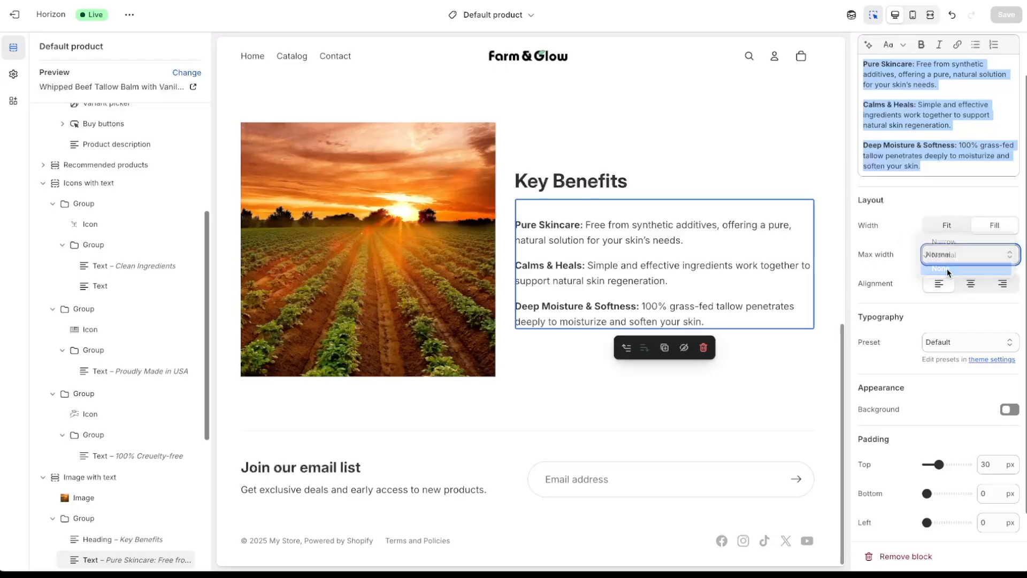
{"action": "left_click", "coordinate": [1006, 16]}
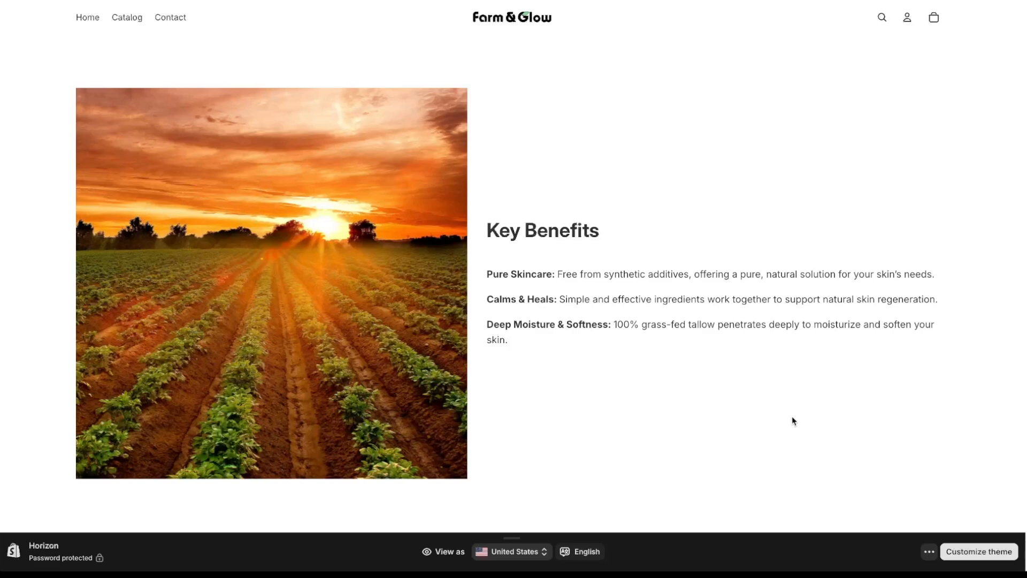
{"action": "scroll", "coordinate": [797, 429], "scroll_direction": "down", "scroll_amount": 1}
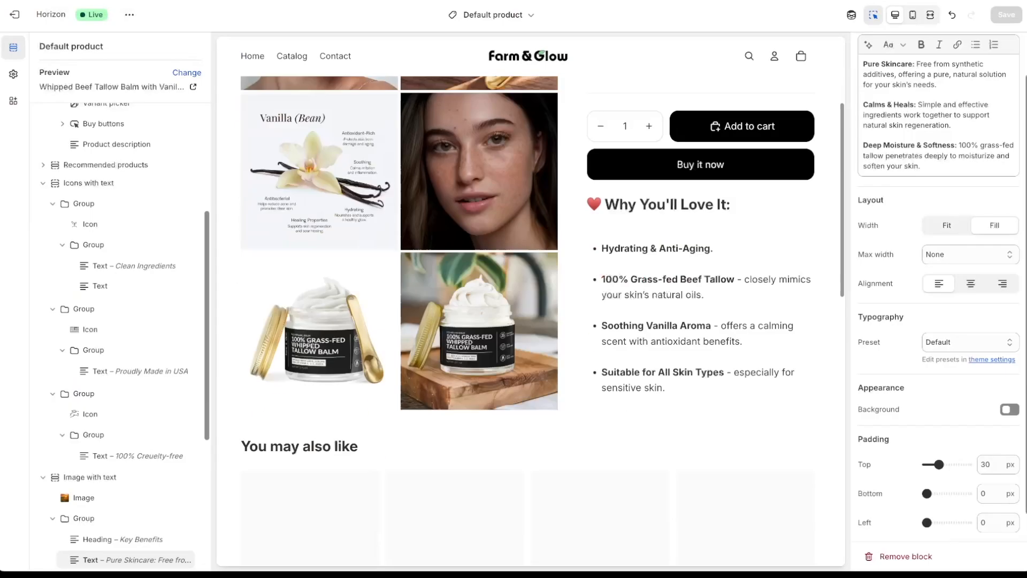
- Shrink the sunset image's width from 85% to 68% and save
{"action": "left_click", "coordinate": [428, 223]}
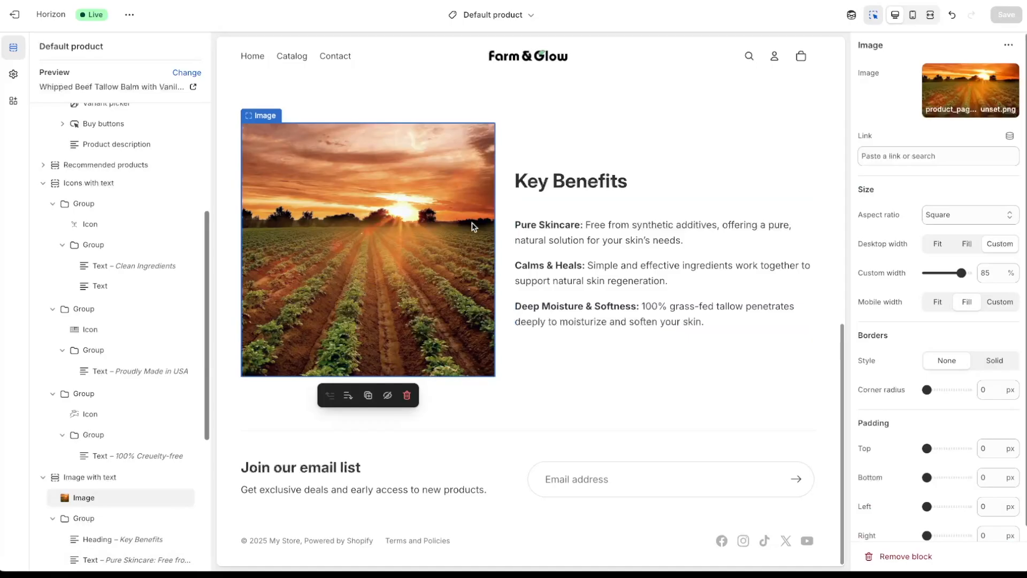
{"action": "left_click_drag", "start_coordinate": [961, 273], "coordinate": [955, 272]}
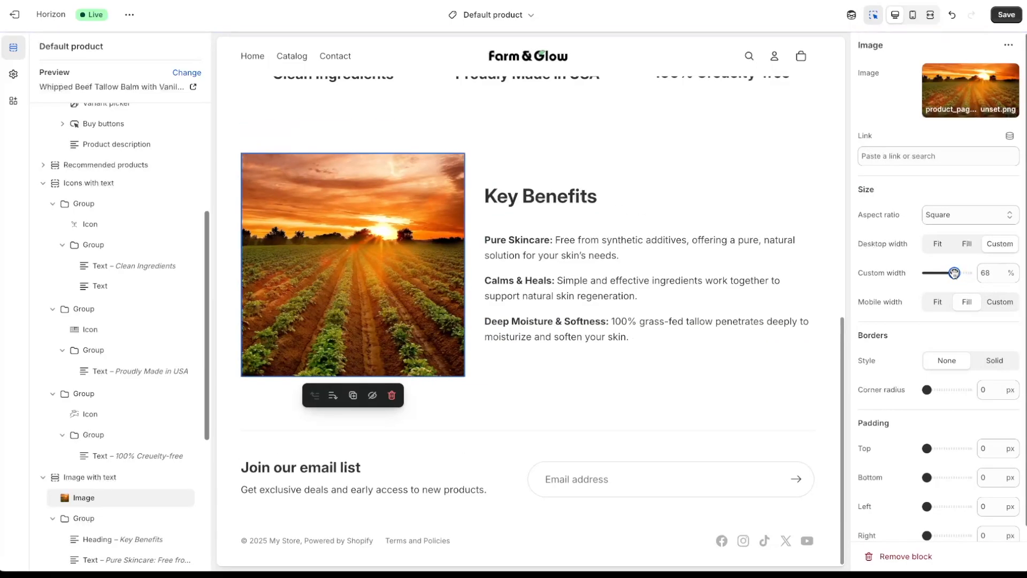
{"action": "left_click", "coordinate": [1005, 17]}
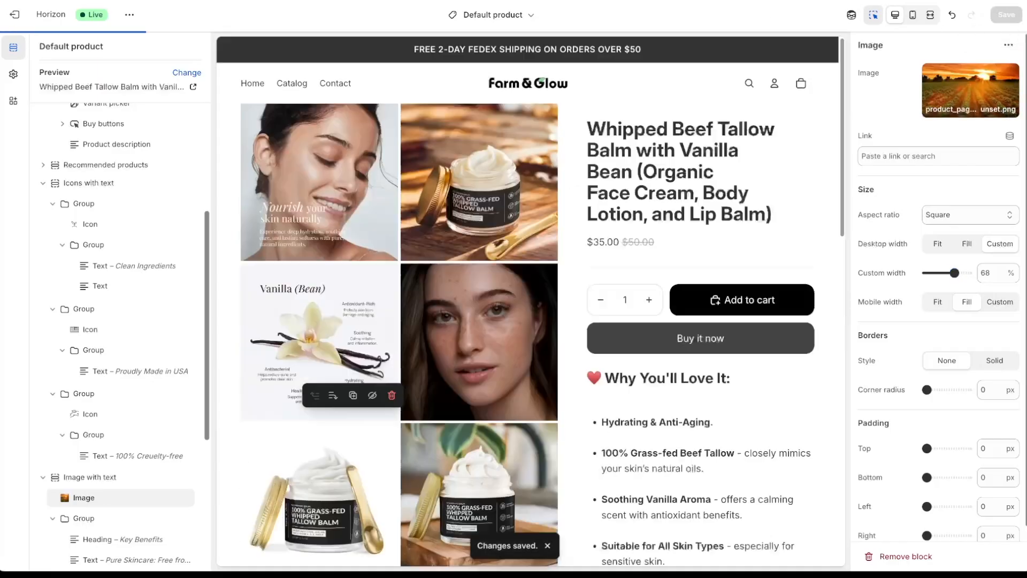
{"action": "left_click", "coordinate": [214, 0]}
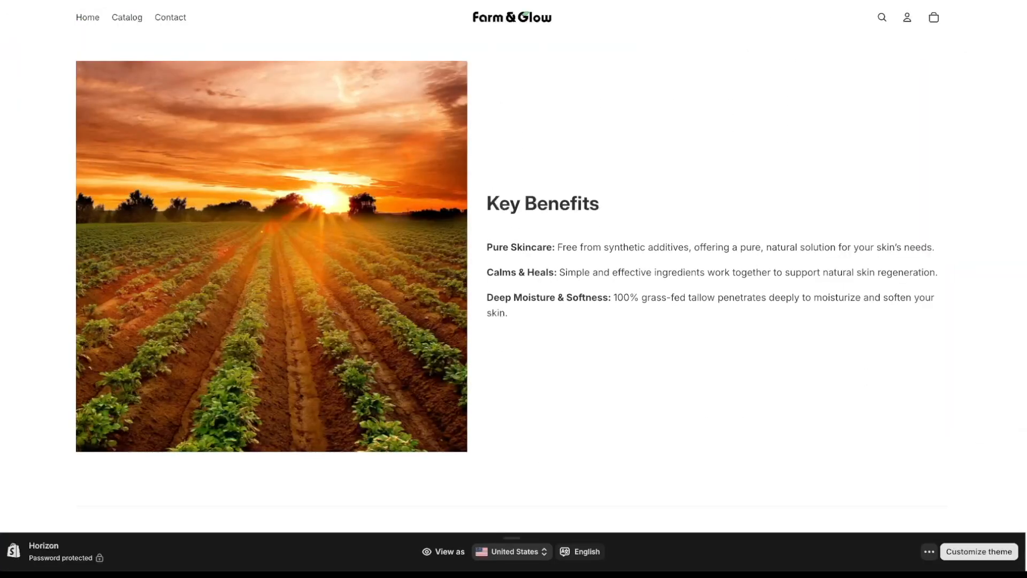
{"action": "scroll", "coordinate": [749, 238], "scroll_direction": "up", "scroll_amount": 2}
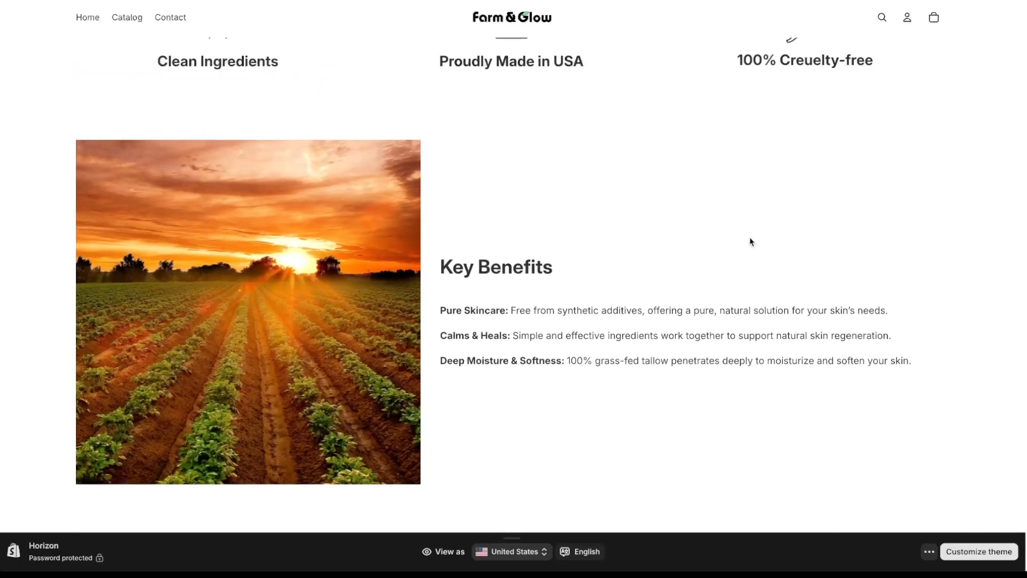
{"action": "scroll", "coordinate": [764, 275], "scroll_direction": "up", "scroll_amount": 1}
{"action": "scroll", "coordinate": [765, 274], "scroll_direction": "down", "scroll_amount": 2}
{"action": "scroll", "coordinate": [764, 274], "scroll_direction": "up", "scroll_amount": 1}
{"action": "scroll", "coordinate": [764, 273], "scroll_direction": "up", "scroll_amount": 7}
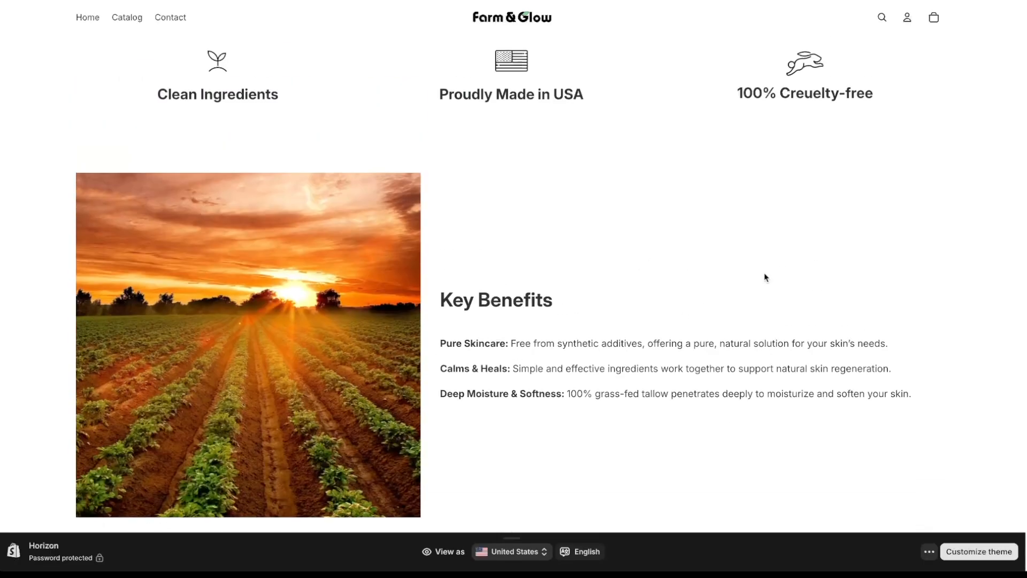
{"action": "scroll", "coordinate": [583, 312], "scroll_direction": "down", "scroll_amount": 1}
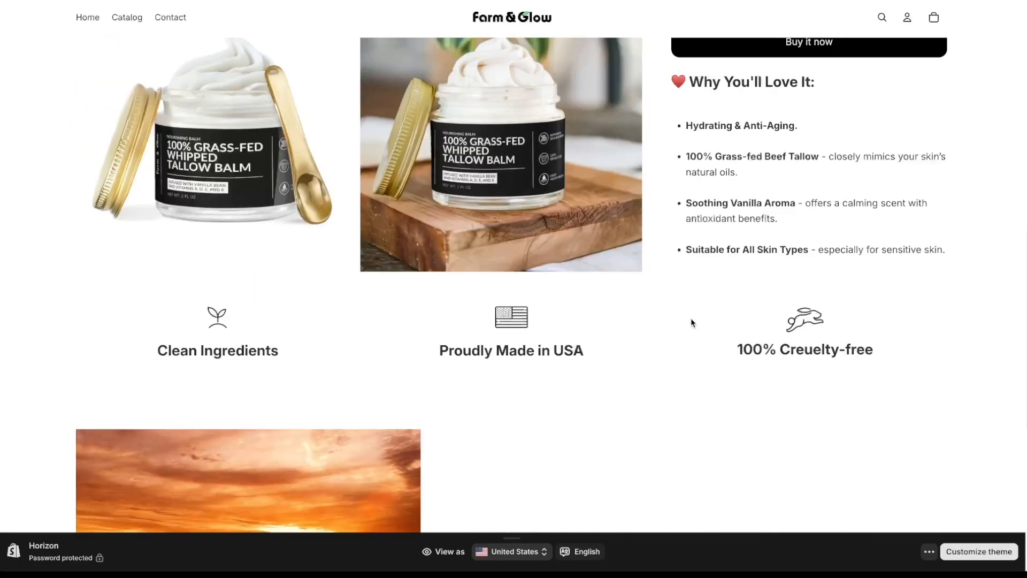
{"action": "scroll", "coordinate": [692, 321], "scroll_direction": "up", "scroll_amount": 9}
{"action": "scroll", "coordinate": [744, 318], "scroll_direction": "down", "scroll_amount": 5}
{"action": "scroll", "coordinate": [744, 319], "scroll_direction": "down", "scroll_amount": 7}
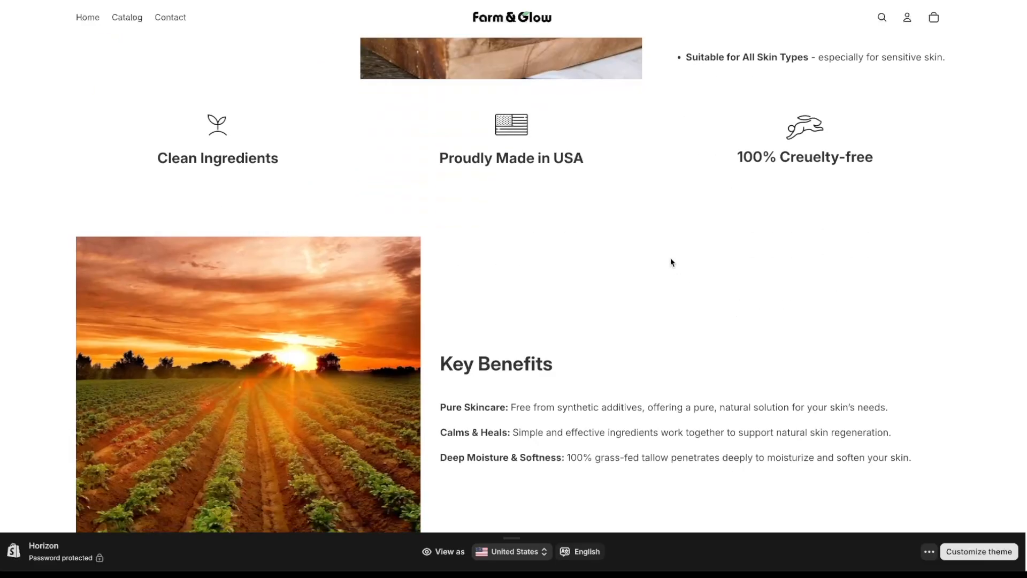
{"action": "scroll", "coordinate": [545, 153], "scroll_direction": "up", "scroll_amount": 1}
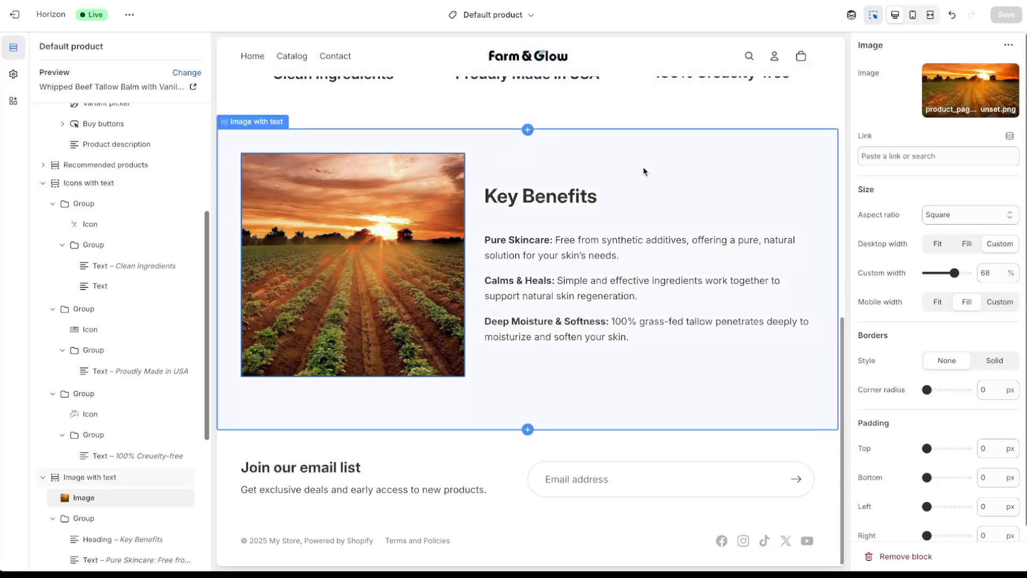
- Raise the Icons with text section's top padding from 48 px to 79 px
{"action": "scroll", "coordinate": [716, 251], "scroll_direction": "up", "scroll_amount": 2}
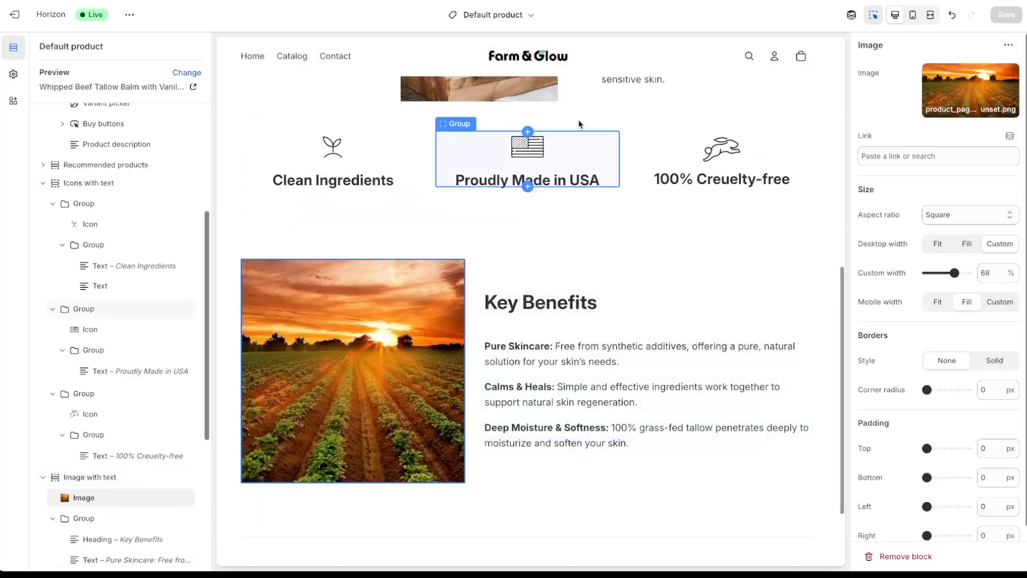
{"action": "left_click", "coordinate": [552, 119]}
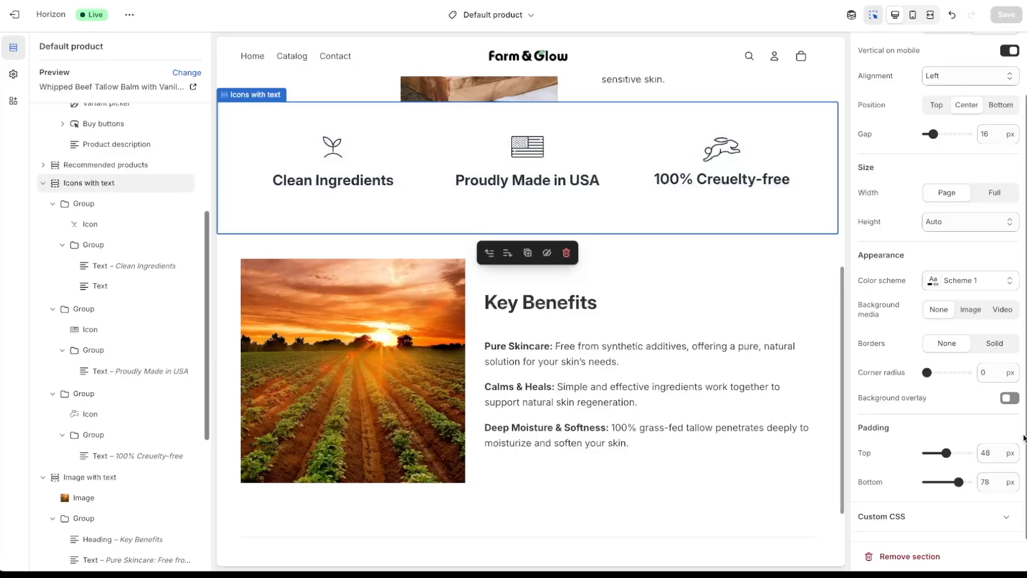
{"action": "left_click_drag", "start_coordinate": [947, 452], "coordinate": [958, 453]}
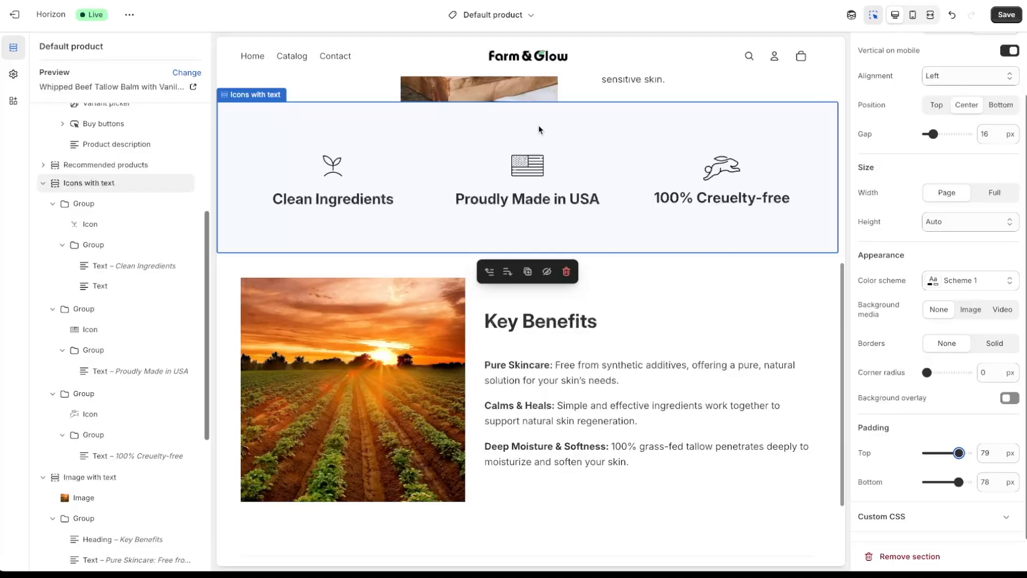
- Set the Key Benefits Image with text section's top padding to 76 px and check the phone preview
{"action": "left_click", "coordinate": [423, 265]}
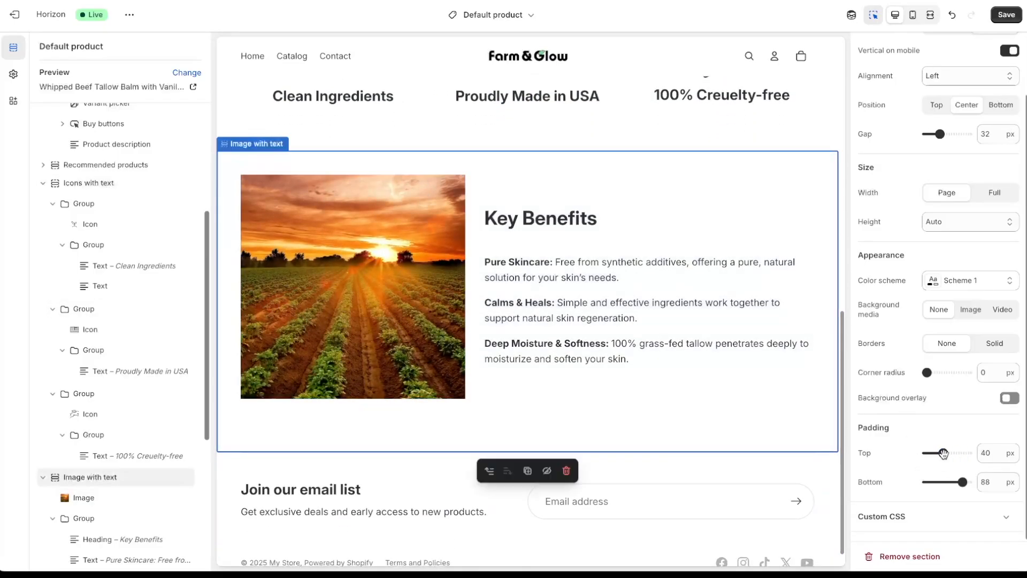
{"action": "left_click_drag", "start_coordinate": [943, 453], "coordinate": [957, 453]}
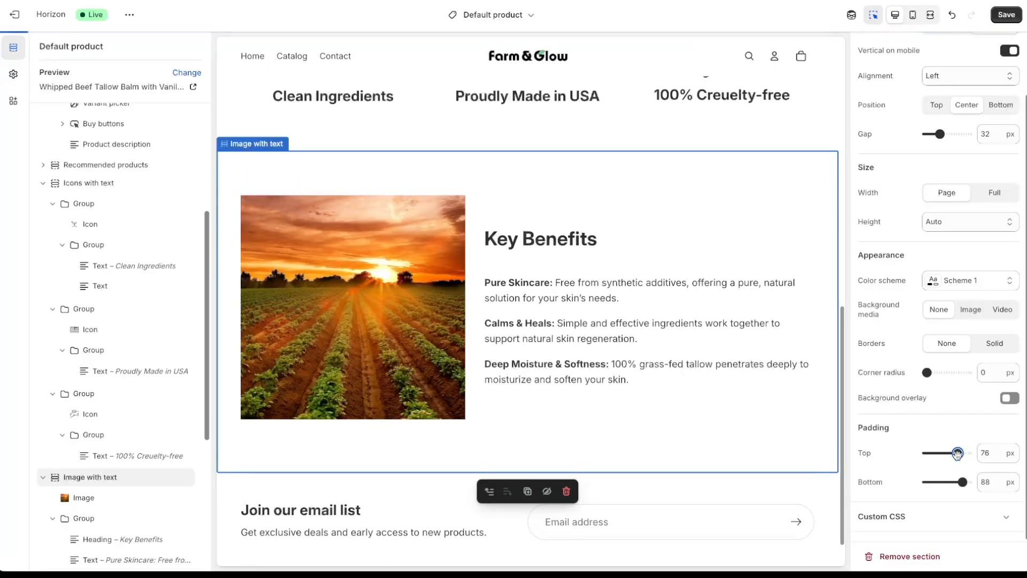
{"action": "scroll", "coordinate": [518, 199], "scroll_direction": "up", "scroll_amount": 2}
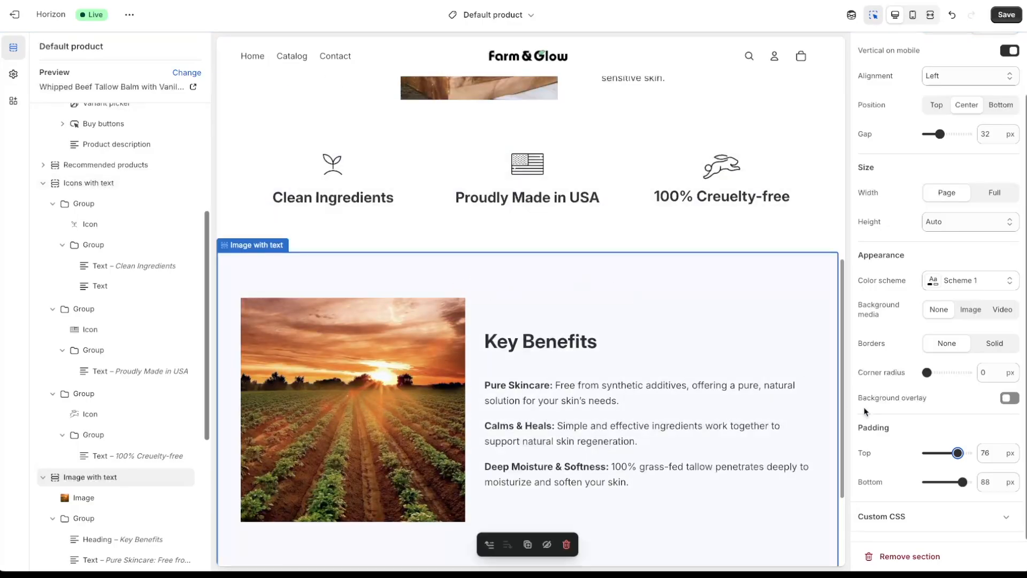
{"action": "left_click", "coordinate": [913, 16]}
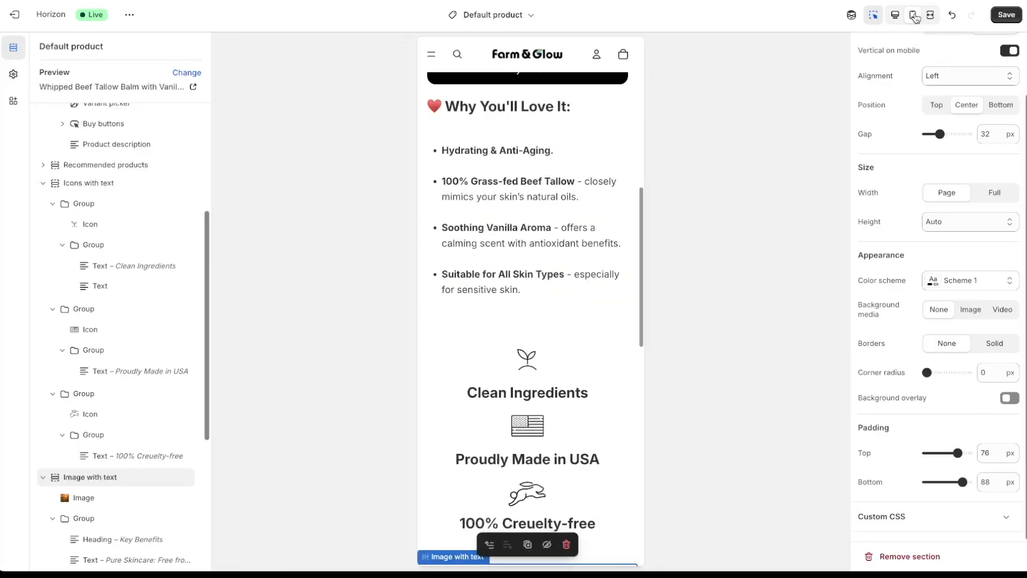
{"action": "scroll", "coordinate": [534, 331], "scroll_direction": "down", "scroll_amount": 8}
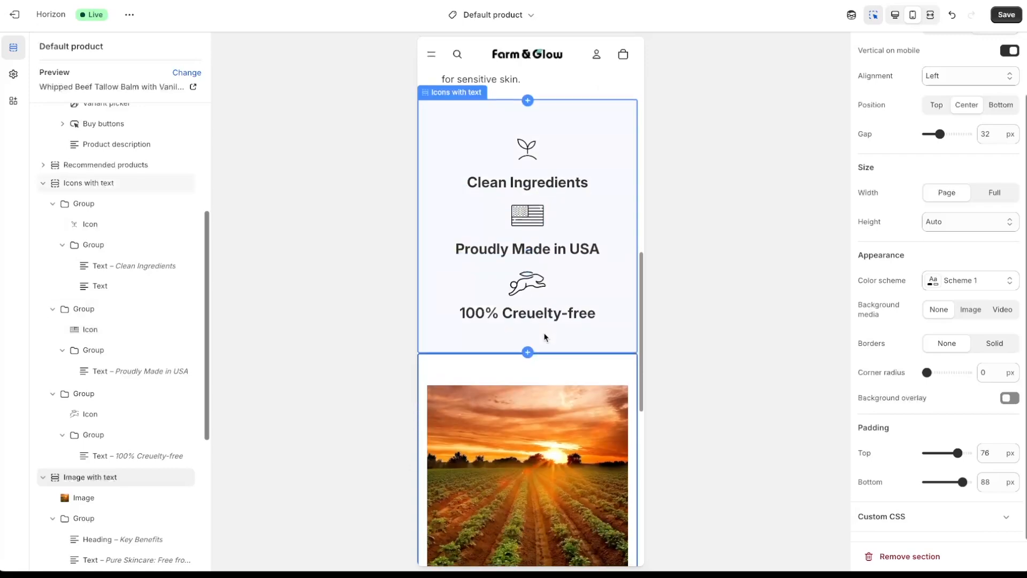
{"action": "left_click", "coordinate": [895, 15]}
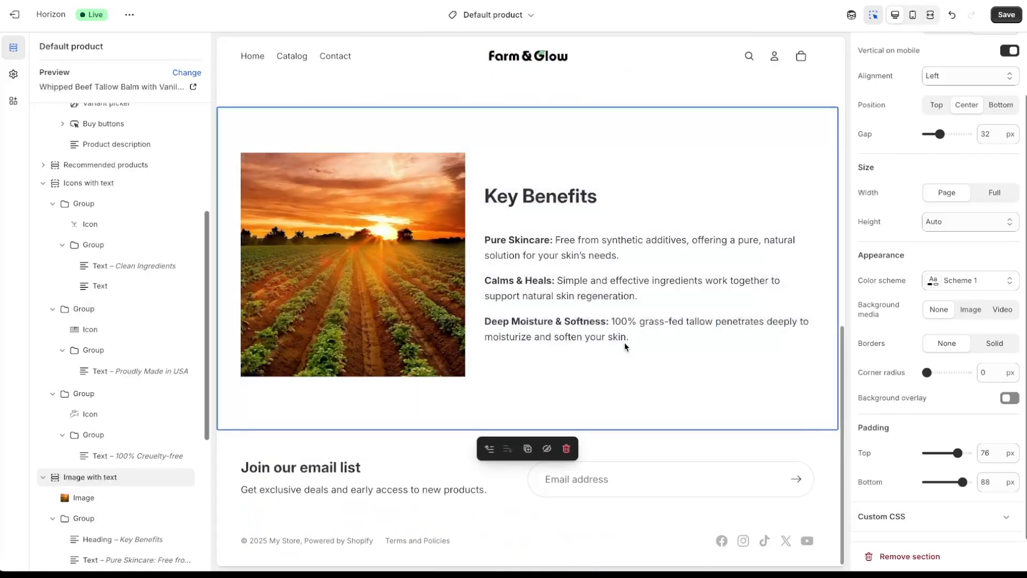
- Shrink the sunset image to a 50% custom width and save the changes
{"action": "left_click", "coordinate": [358, 282]}
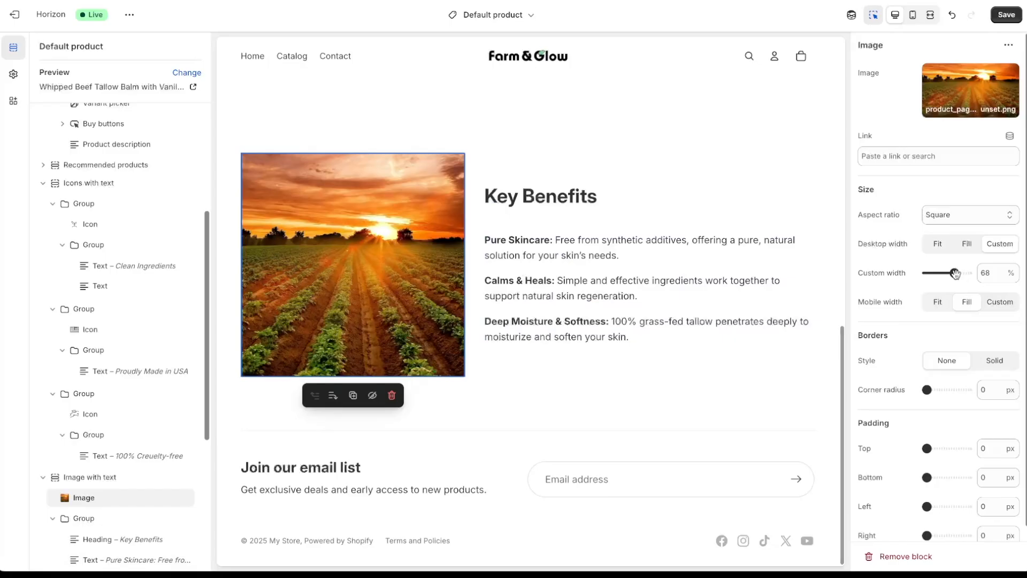
{"action": "left_click_drag", "start_coordinate": [955, 273], "coordinate": [947, 274]}
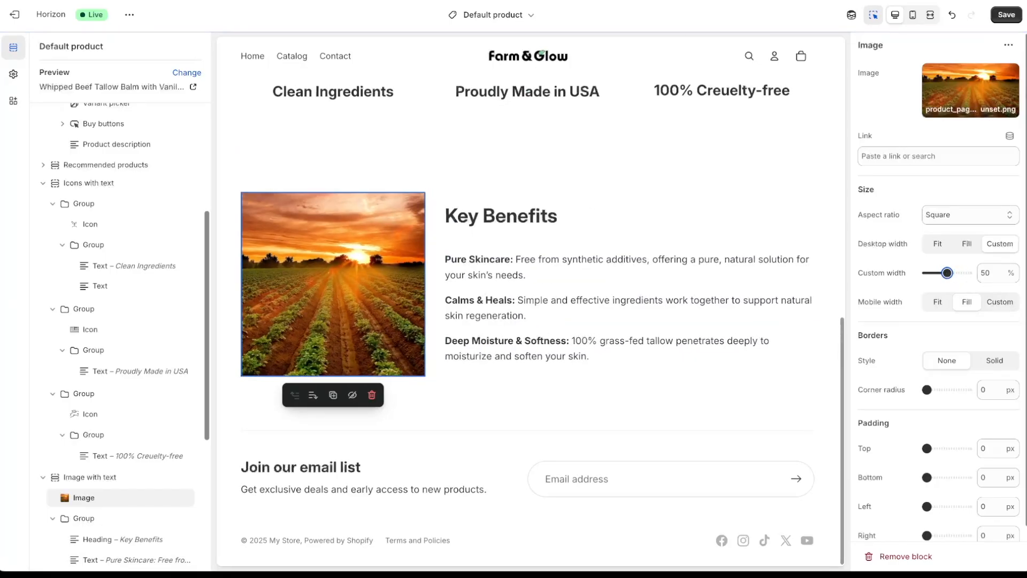
{"action": "left_click", "coordinate": [1006, 15]}
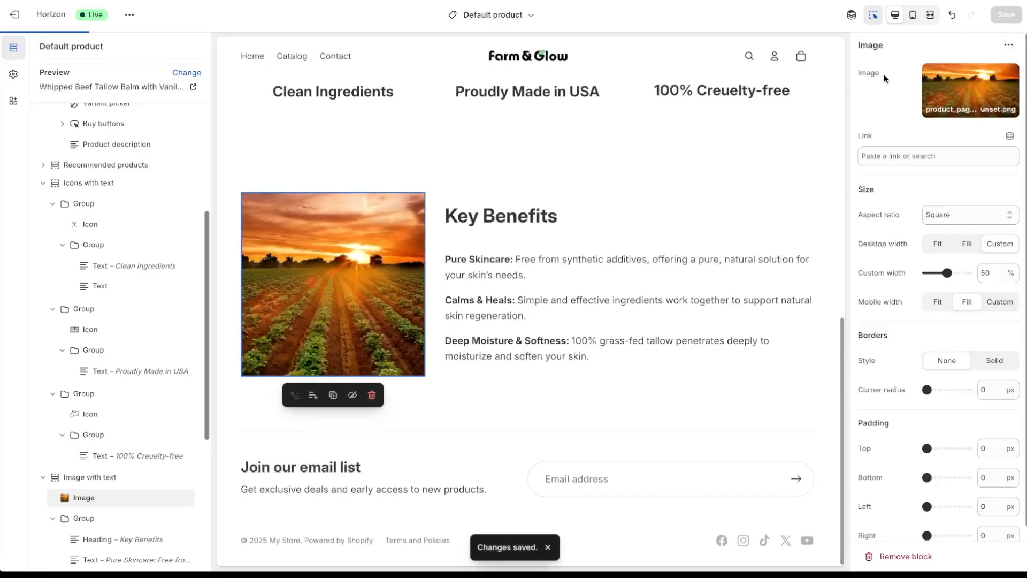
- Switch to the live storefront tab and look over the updated product page
{"action": "left_click", "coordinate": [206, 0]}
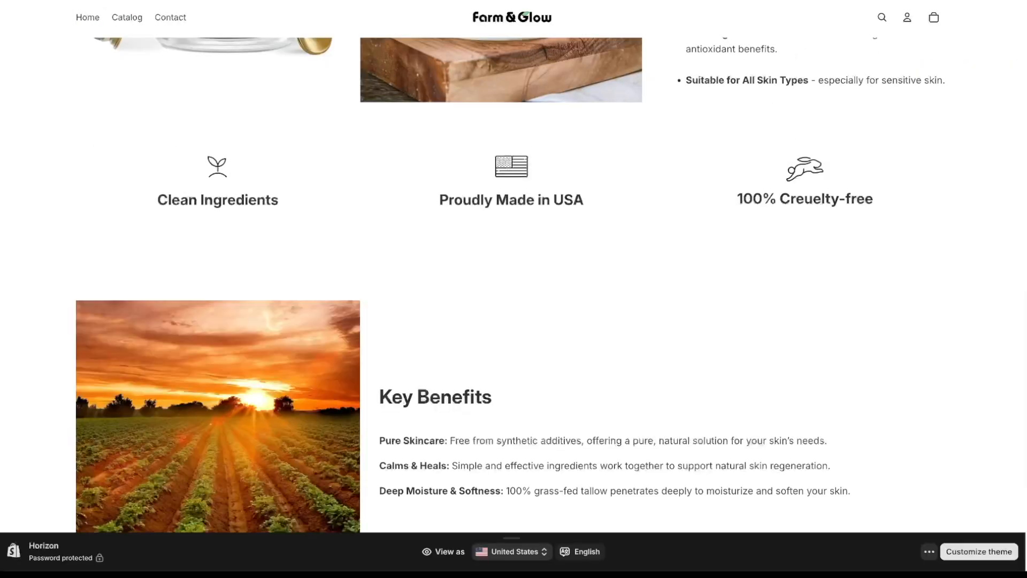
{"action": "scroll", "coordinate": [817, 285], "scroll_direction": "up", "scroll_amount": 2}
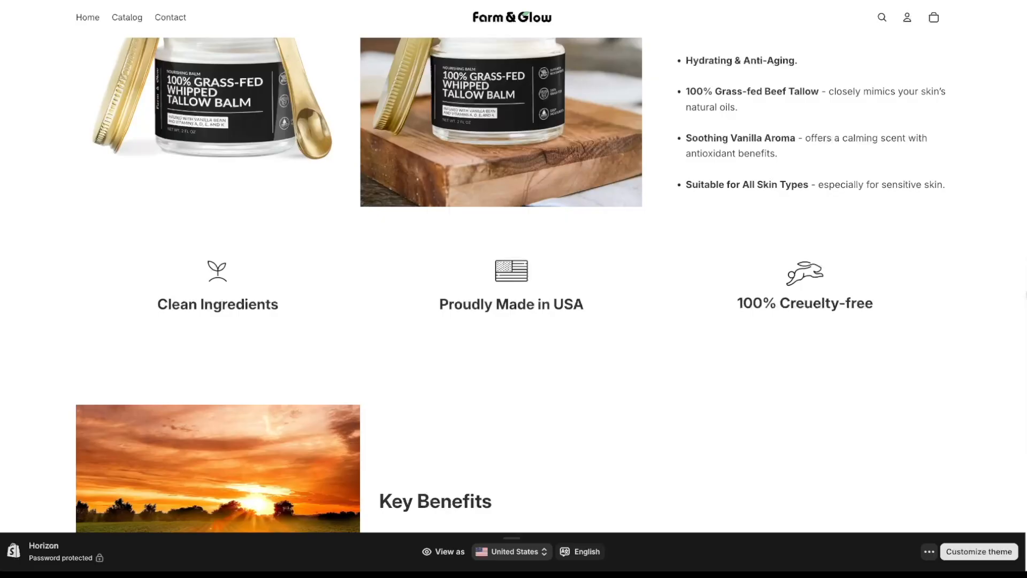
{"action": "scroll", "coordinate": [1026, 293], "scroll_direction": "up", "scroll_amount": 5}
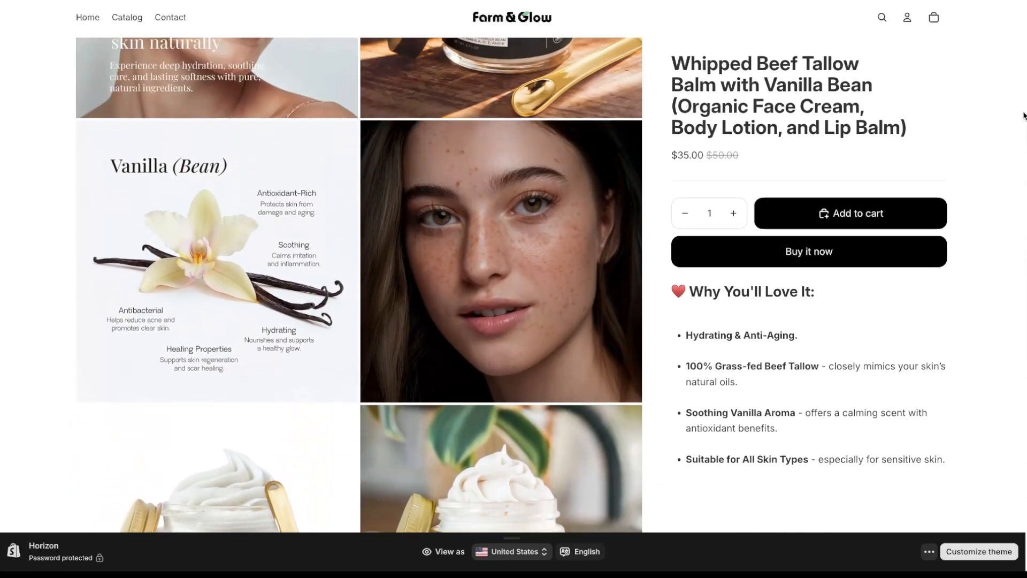
{"action": "scroll", "coordinate": [1023, 116], "scroll_direction": "down", "scroll_amount": 15}
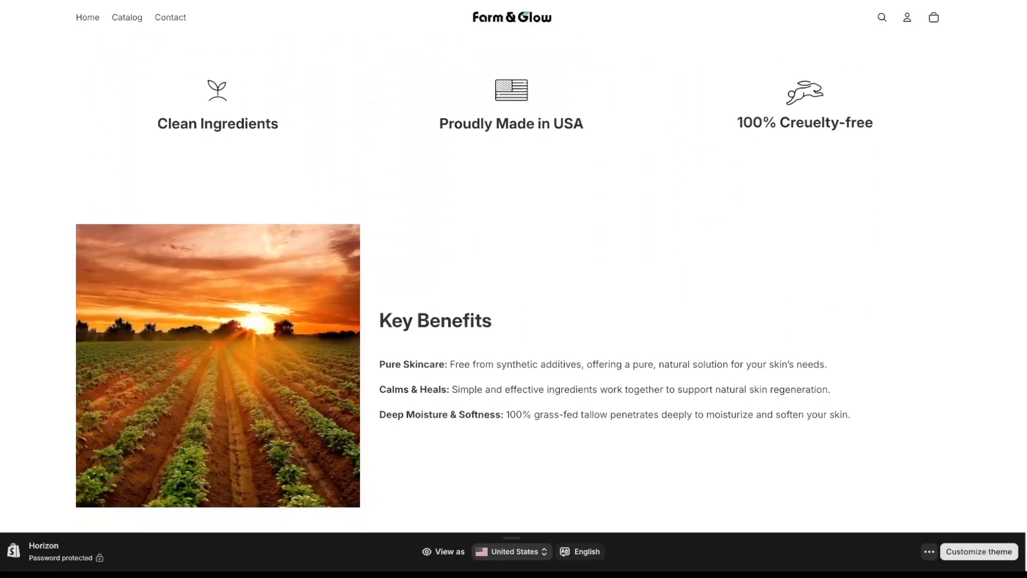
- Inspect the page with developer tools and scroll through its phone-size layout
{"action": "right_click", "coordinate": [784, 186]}
{"action": "left_click", "coordinate": [832, 378]}
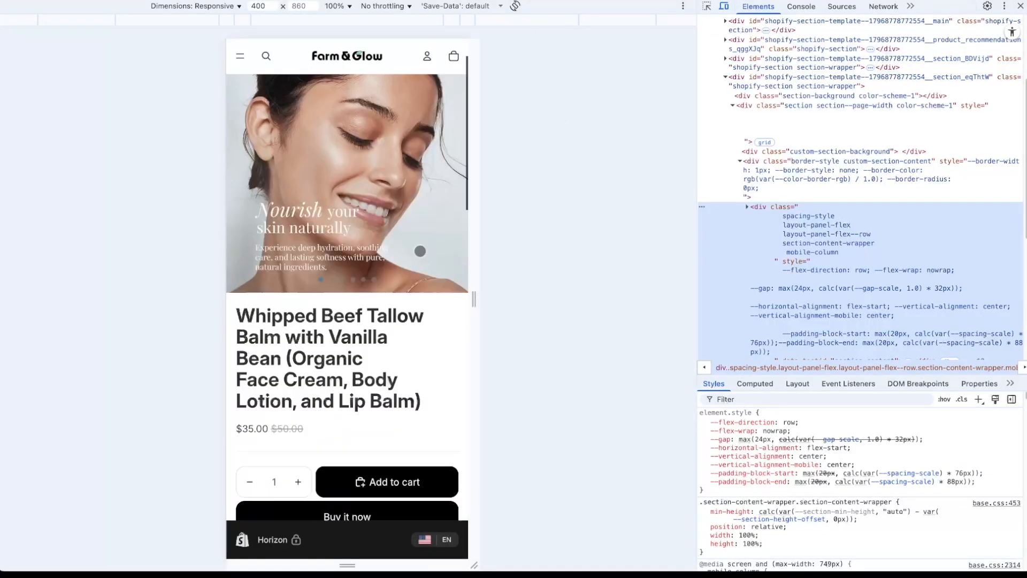
{"action": "scroll", "coordinate": [453, 145], "scroll_direction": "down", "scroll_amount": 4}
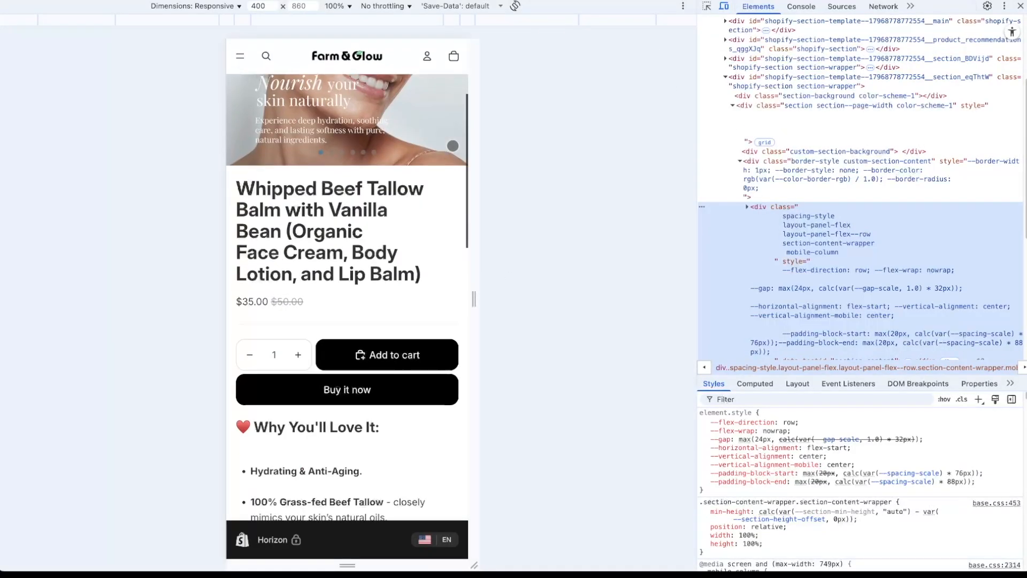
{"action": "scroll", "coordinate": [453, 146], "scroll_direction": "down", "scroll_amount": 8}
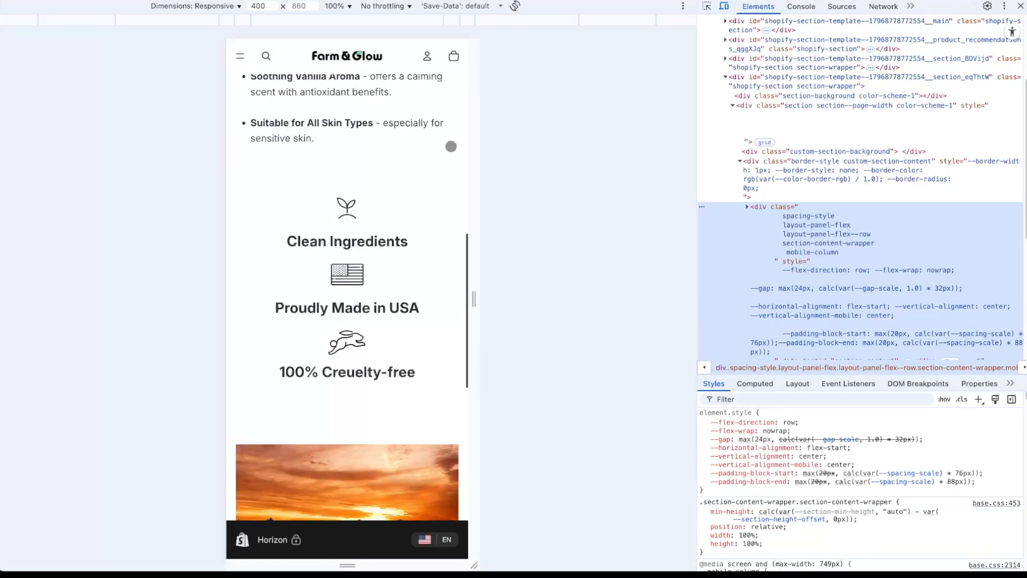
{"action": "scroll", "coordinate": [451, 146], "scroll_direction": "down", "scroll_amount": 5}
{"action": "scroll", "coordinate": [451, 146], "scroll_direction": "down", "scroll_amount": 5}
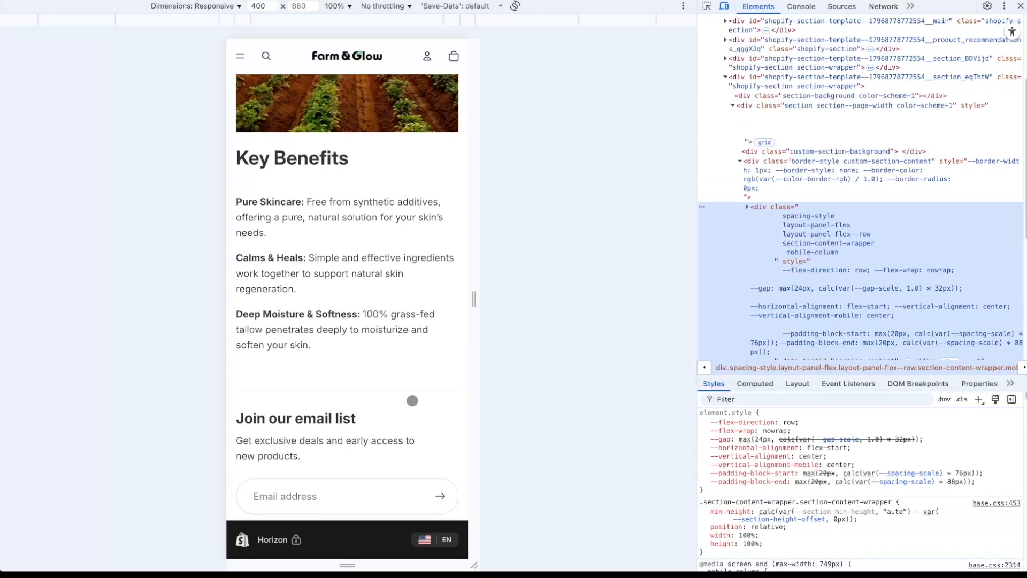
{"action": "scroll", "coordinate": [412, 399], "scroll_direction": "down", "scroll_amount": 1}
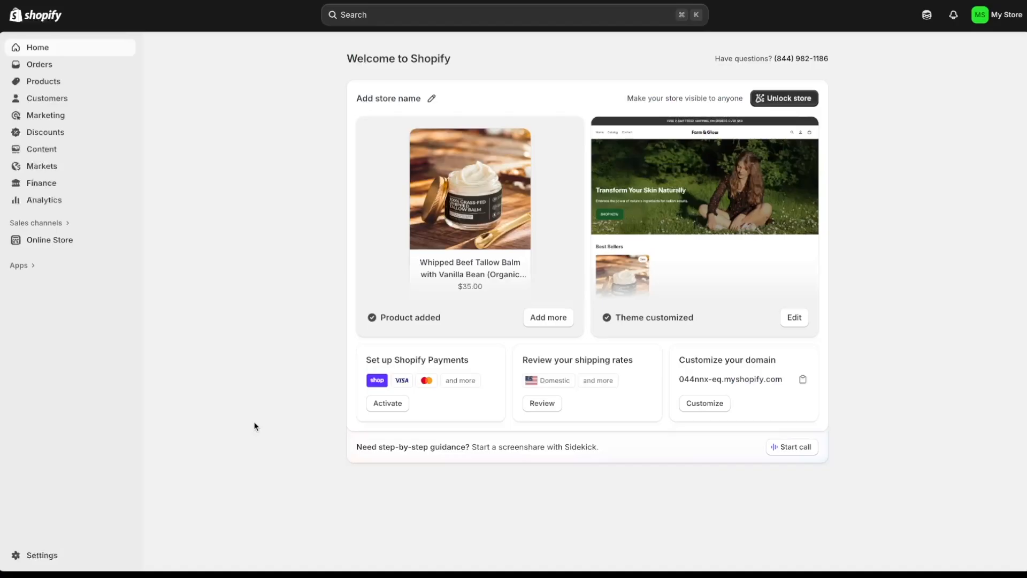
- Create a new store page titled 'About Us' under Online Store > Pages and save it
{"action": "left_click", "coordinate": [75, 240]}
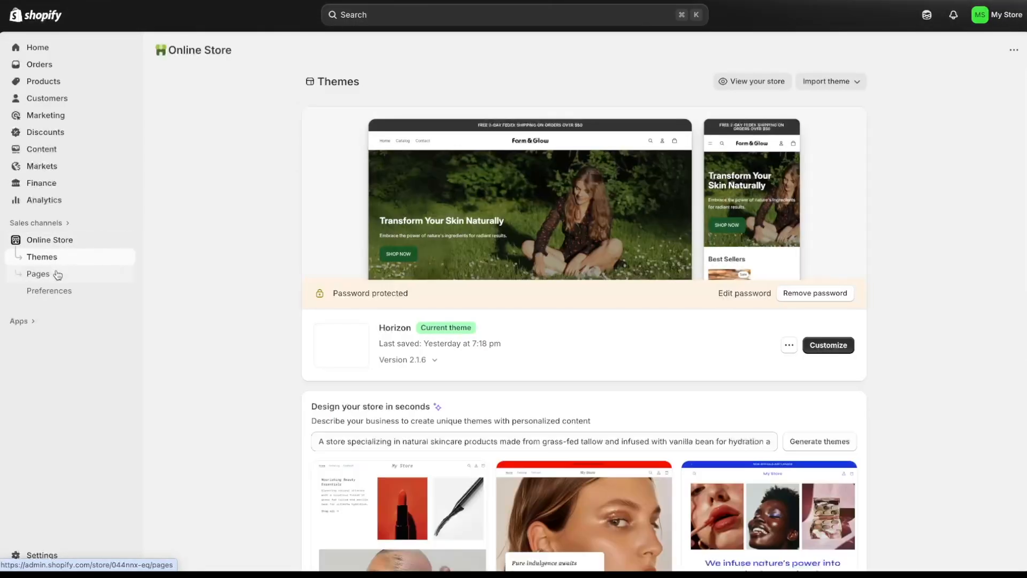
{"action": "left_click", "coordinate": [56, 274]}
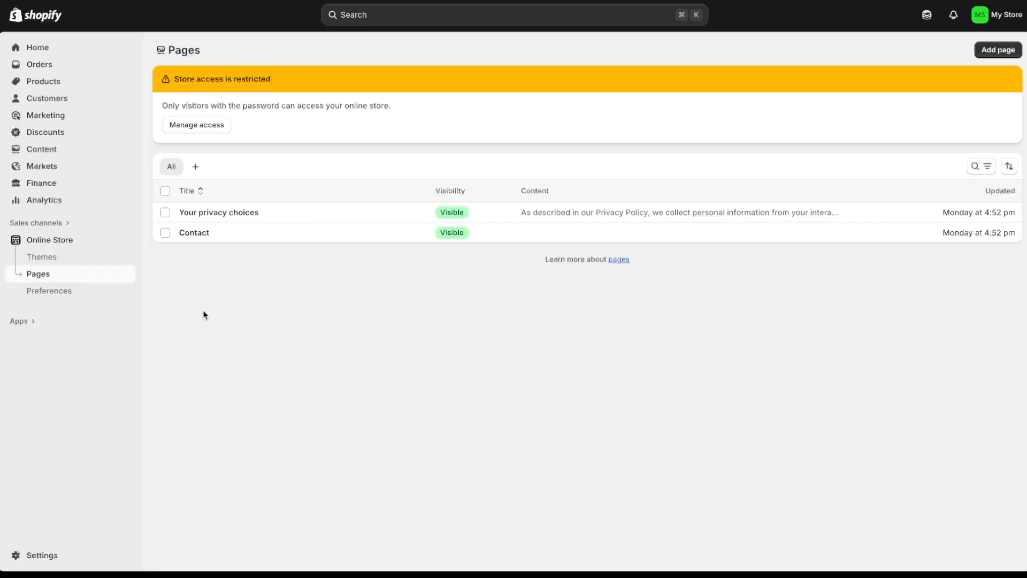
{"action": "left_click", "coordinate": [994, 53]}
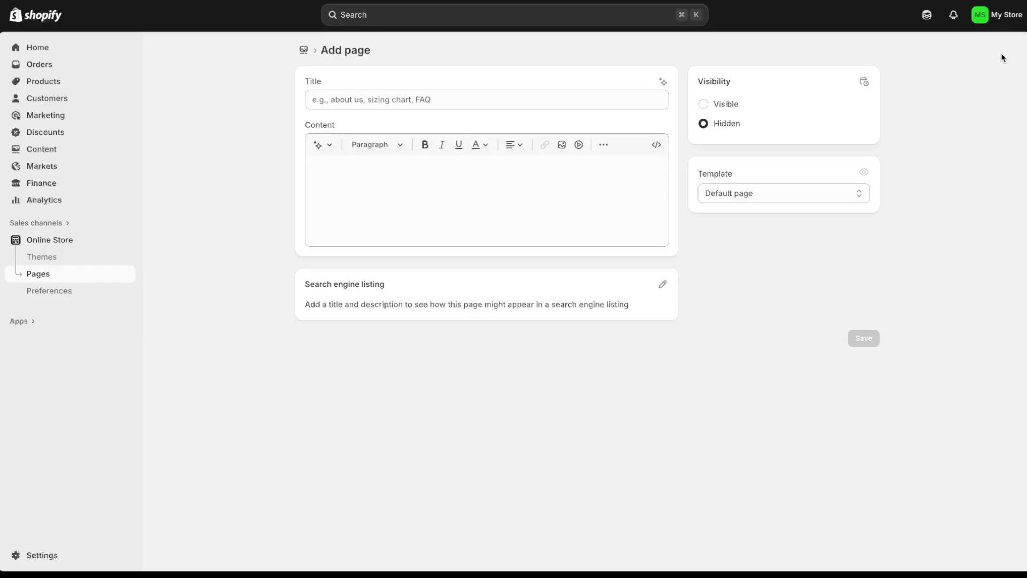
{"action": "left_click", "coordinate": [504, 102]}
{"action": "type", "text": "About Us"}
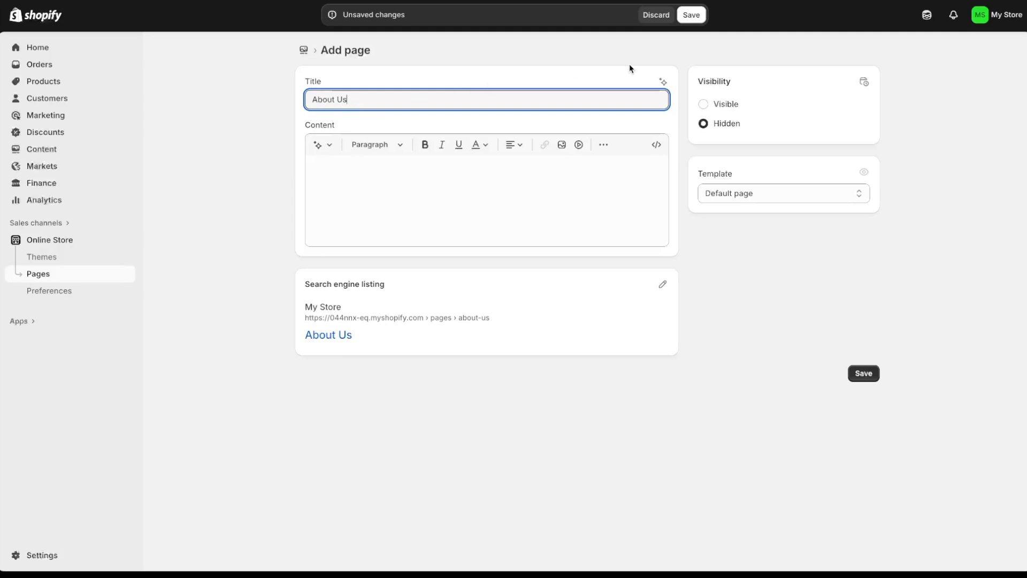
{"action": "left_click", "coordinate": [694, 16]}
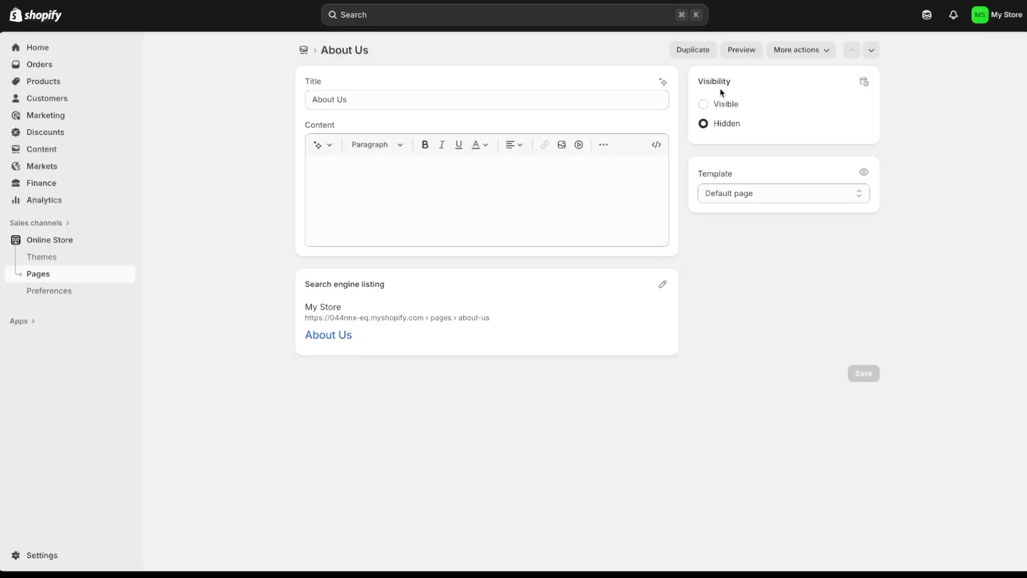
- Set the About Us page to Visible, save, and return to the Pages list
{"action": "left_click", "coordinate": [704, 105]}
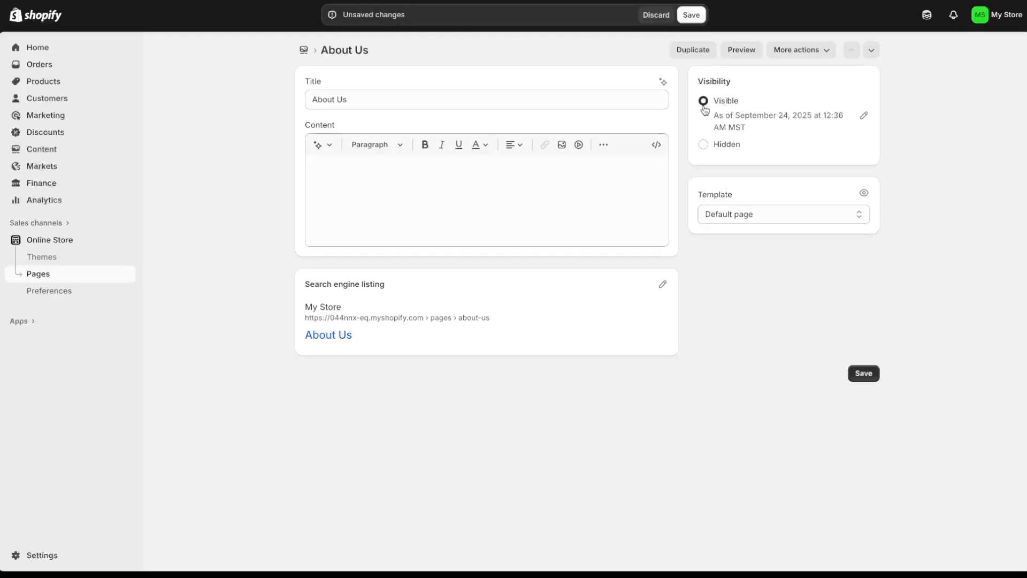
{"action": "left_click", "coordinate": [690, 15]}
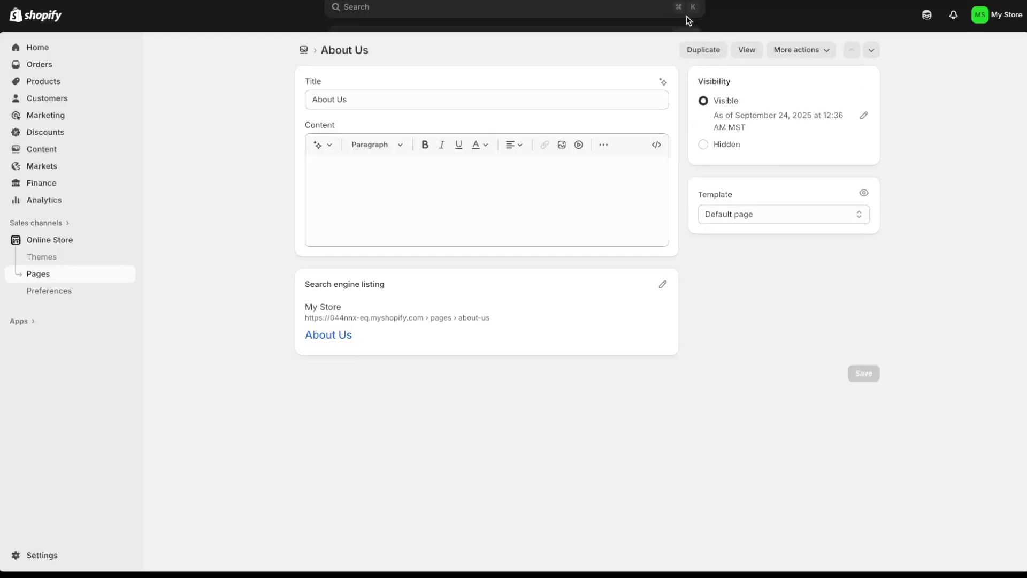
{"action": "left_click", "coordinate": [304, 50]}
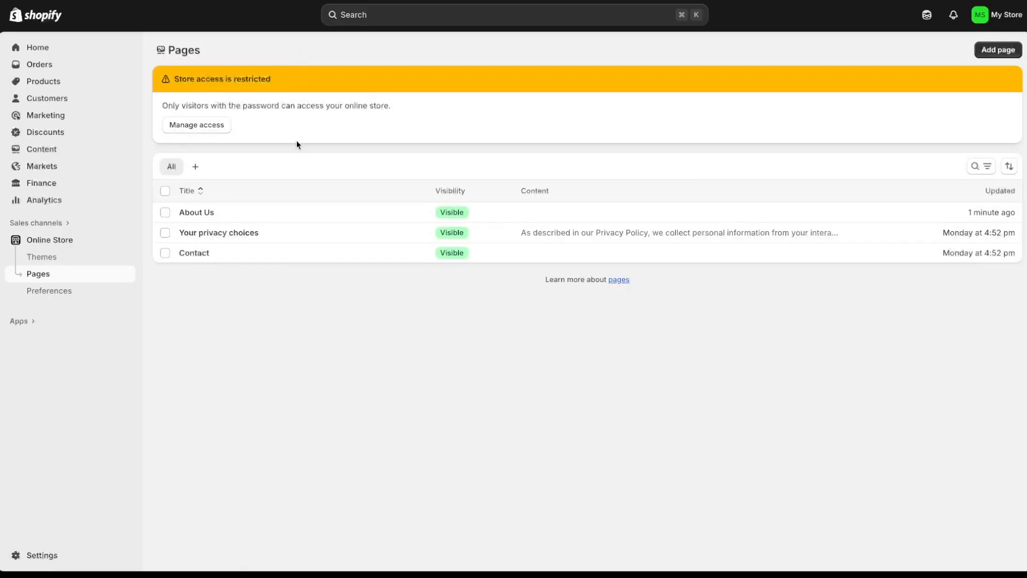
- Retitle the Contact page to 'Contact Us', save it, and return to the Pages list
{"action": "left_click", "coordinate": [192, 259]}
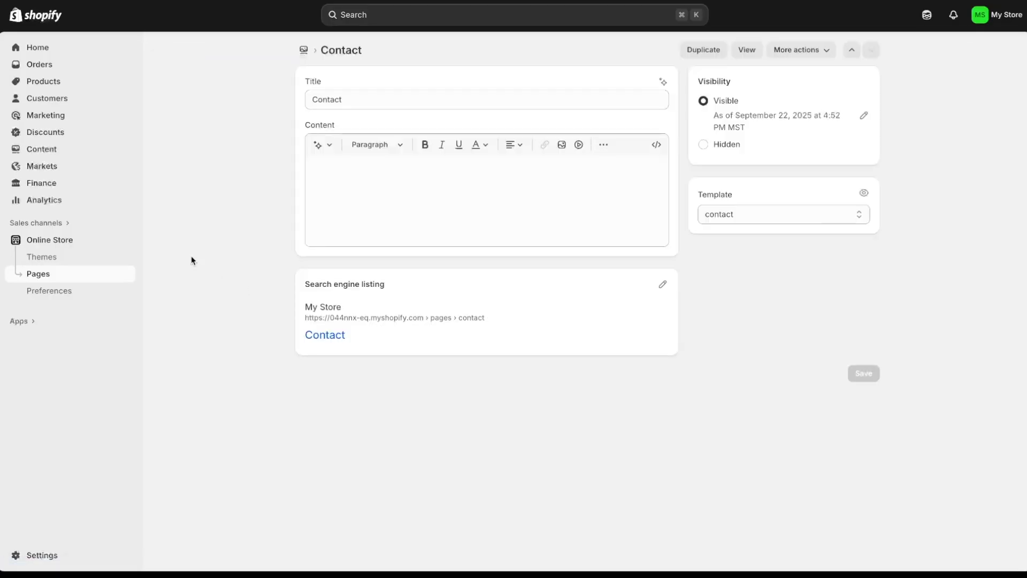
{"action": "left_click", "coordinate": [362, 102]}
{"action": "type", "text": "Us"}
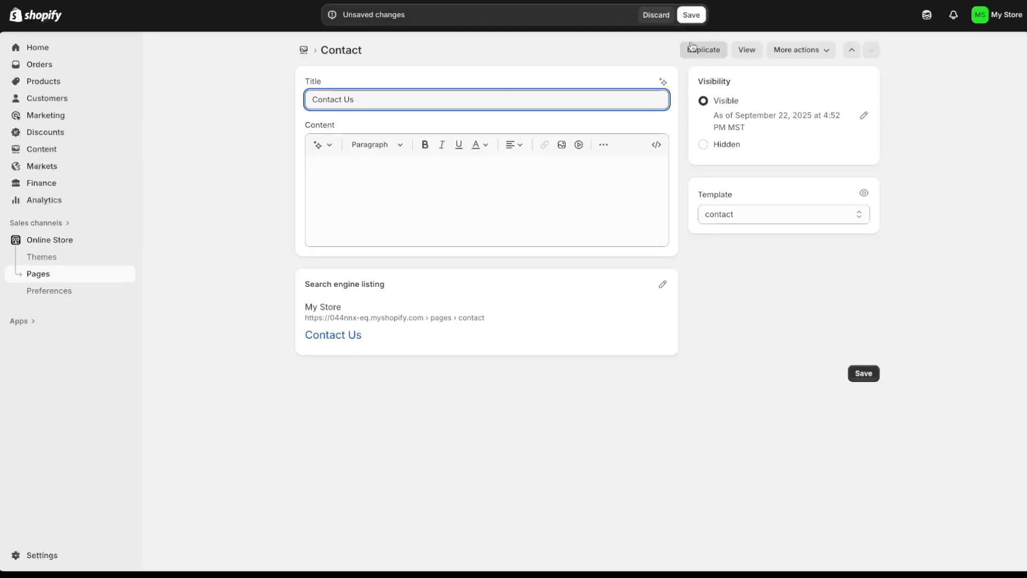
{"action": "left_click", "coordinate": [694, 16]}
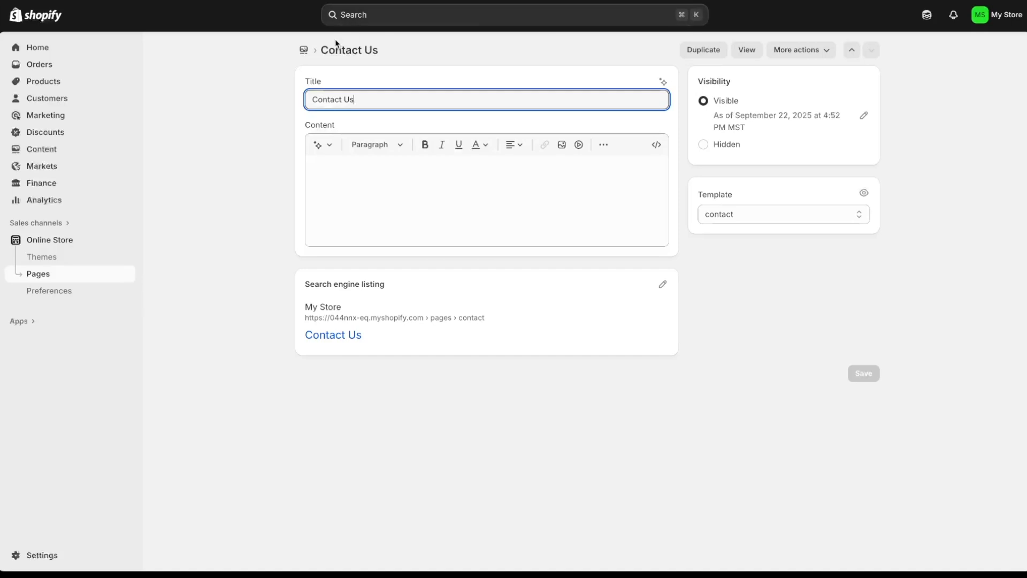
{"action": "left_click", "coordinate": [304, 51]}
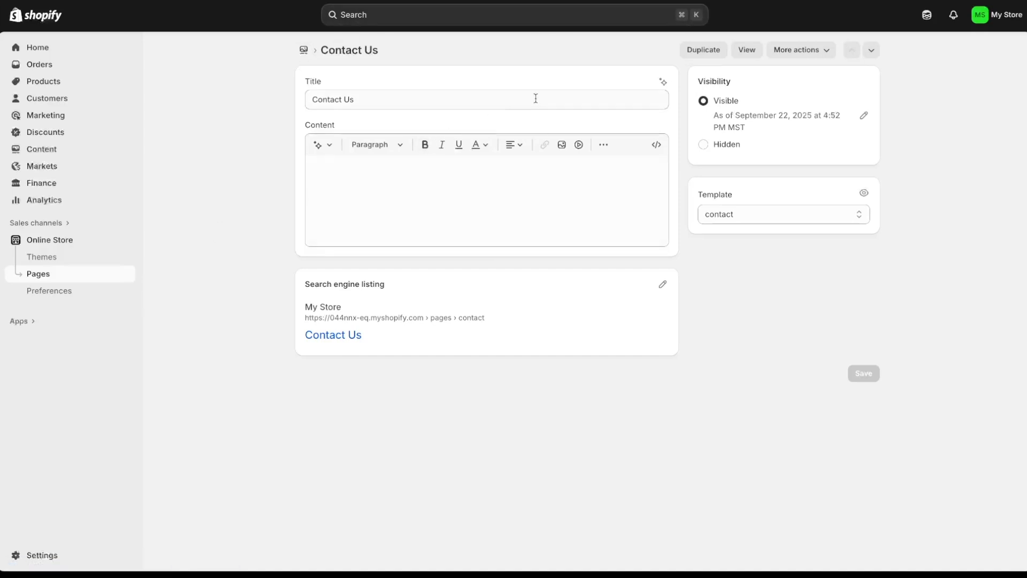
{"action": "left_click", "coordinate": [747, 50]}
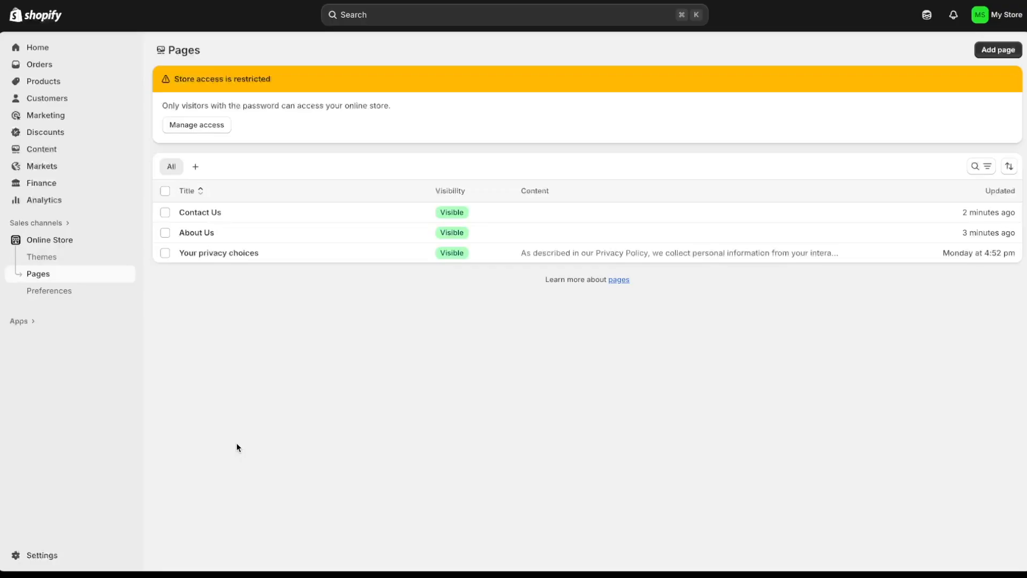
- Fill the Return and refund policy with the standard template text and publish it
{"action": "left_click", "coordinate": [83, 554]}
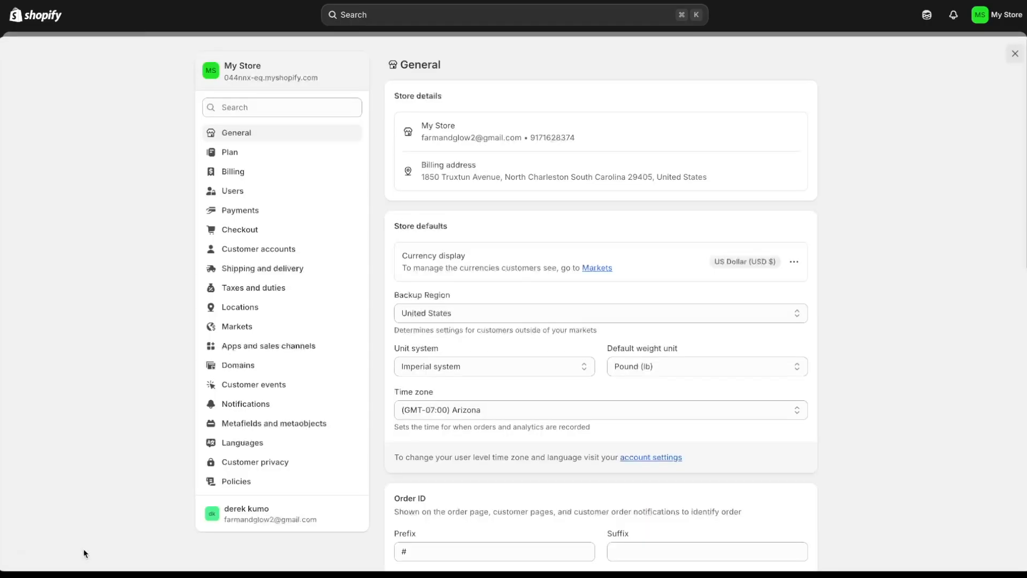
{"action": "left_click", "coordinate": [276, 489]}
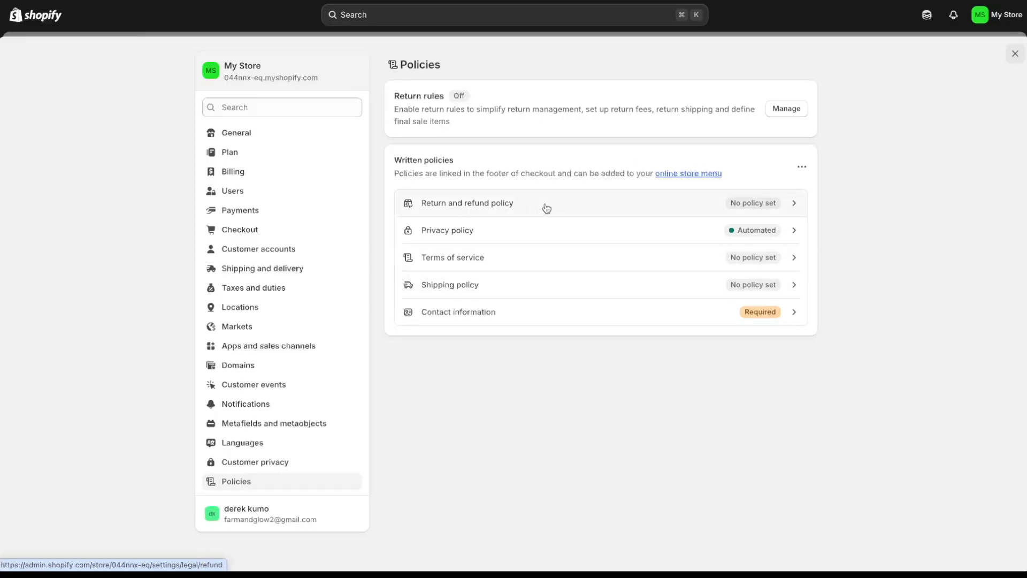
{"action": "left_click", "coordinate": [777, 204]}
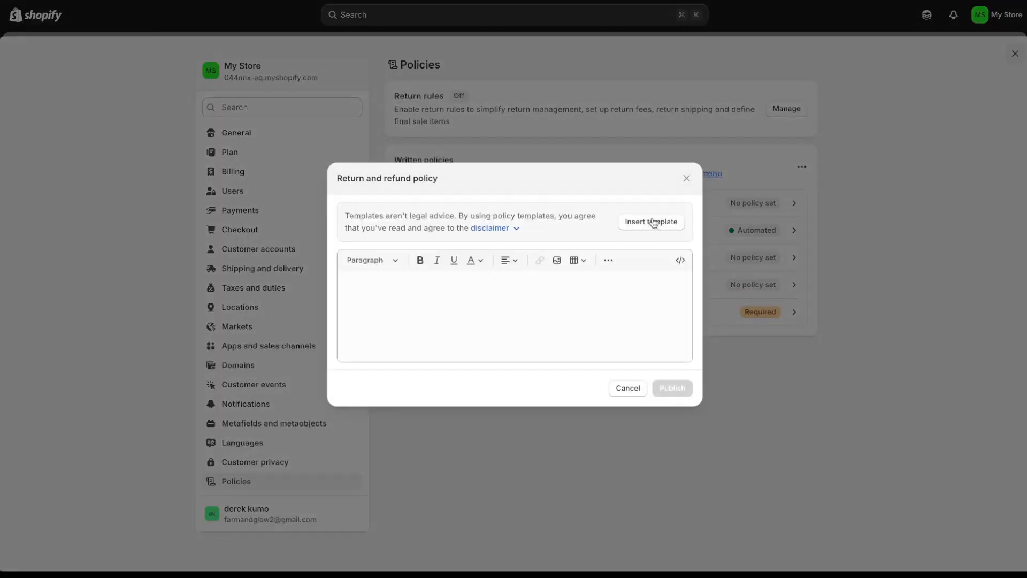
{"action": "left_click", "coordinate": [646, 230]}
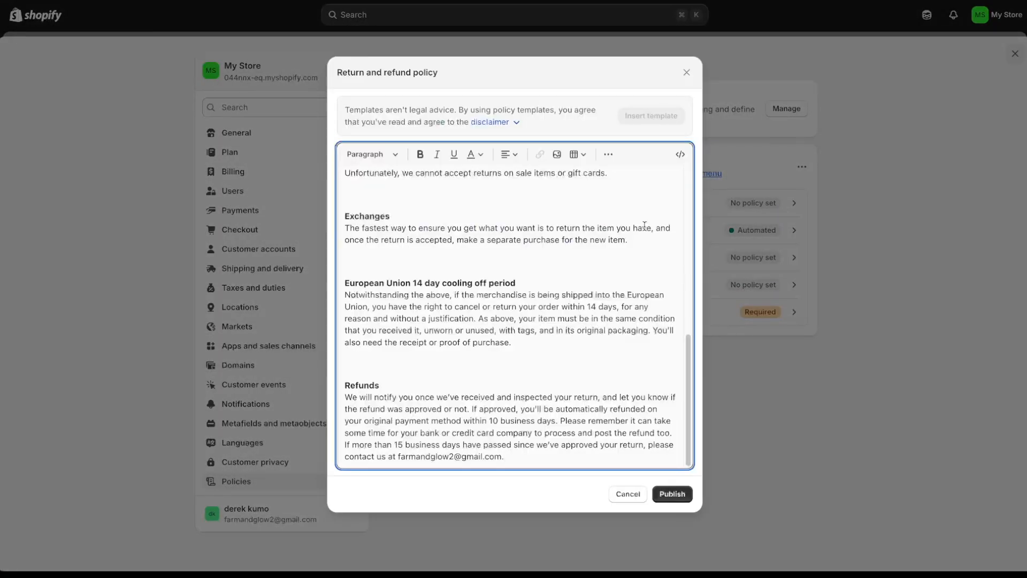
{"action": "left_click_drag", "start_coordinate": [685, 374], "coordinate": [685, 229]}
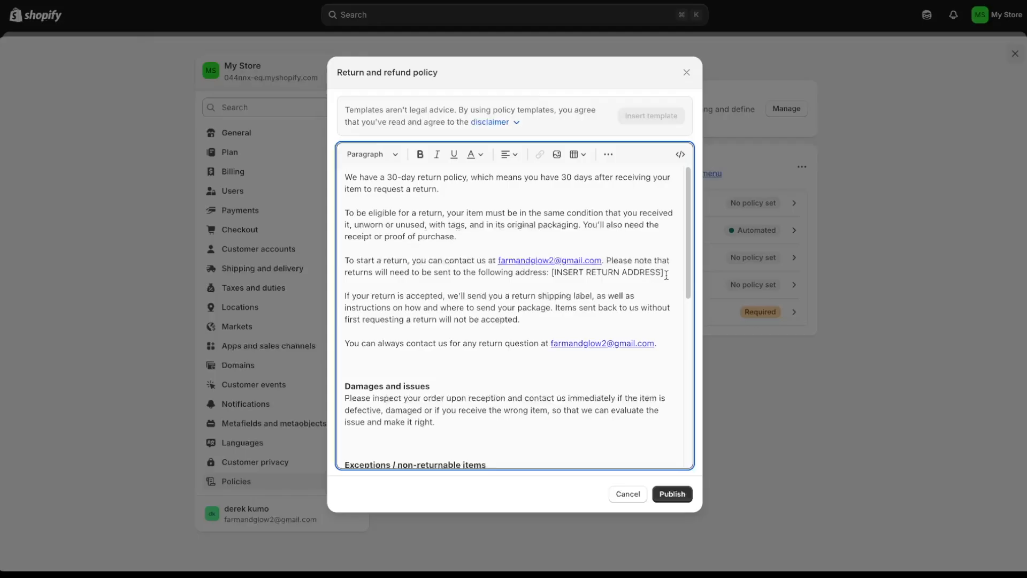
{"action": "scroll", "coordinate": [676, 438], "scroll_direction": "down", "scroll_amount": 15}
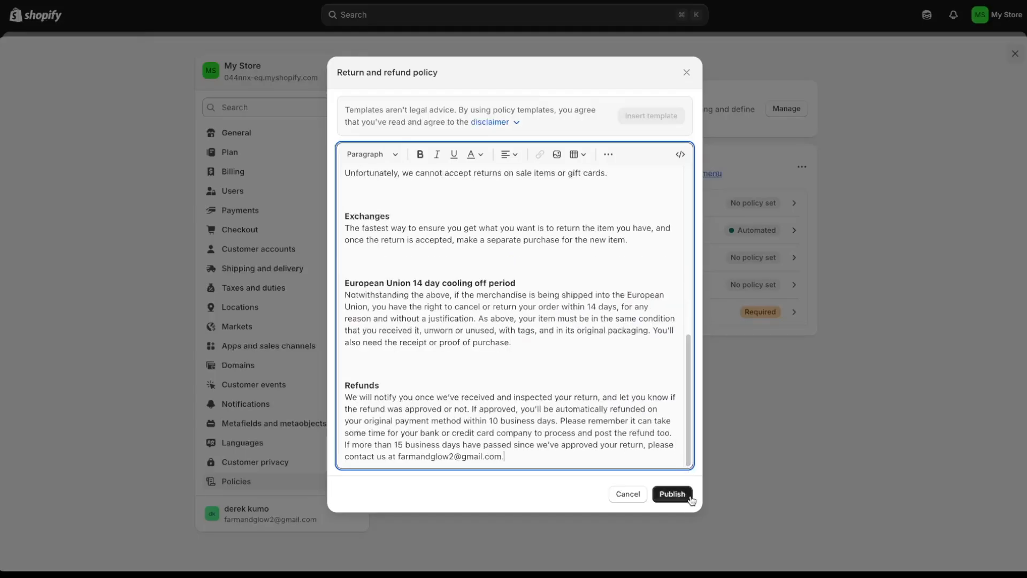
{"action": "left_click", "coordinate": [671, 493]}
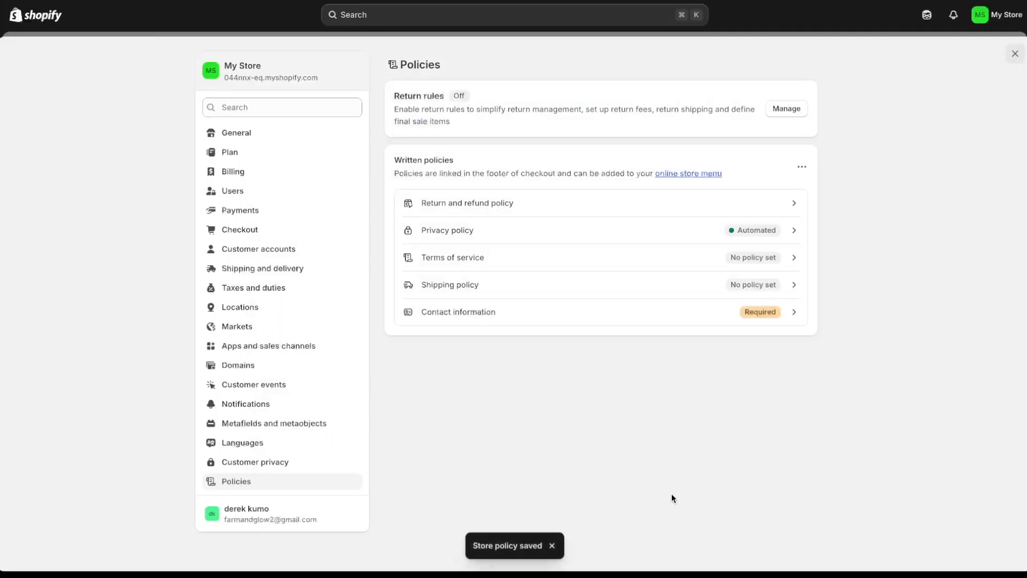
- Review the automated Privacy policy and close it without changes
{"action": "left_click", "coordinate": [507, 236]}
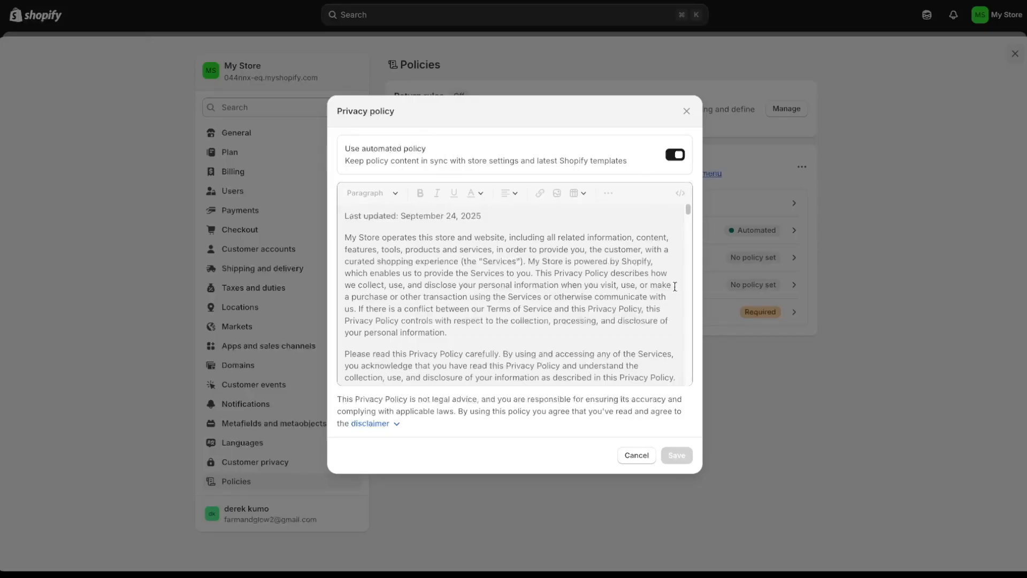
{"action": "left_click_drag", "start_coordinate": [689, 211], "coordinate": [682, 385]}
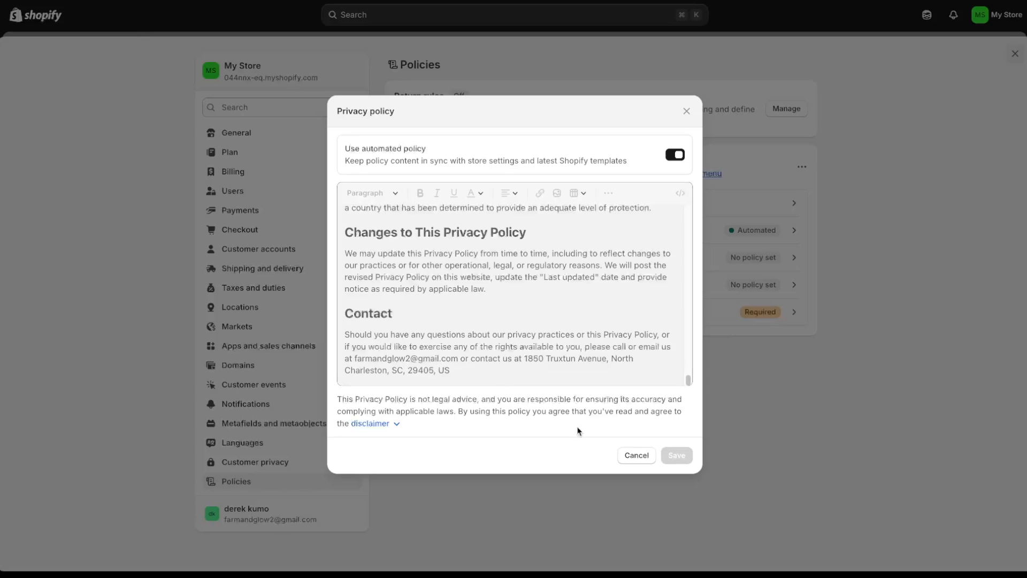
{"action": "left_click", "coordinate": [627, 457]}
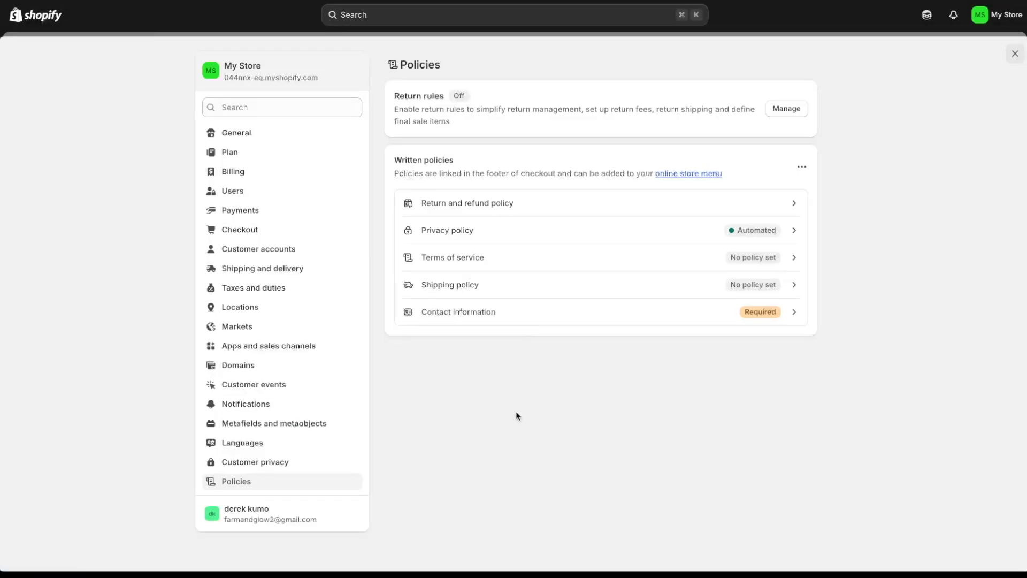
- Fill the Terms of service with the standard template and publish it
{"action": "left_click", "coordinate": [502, 263]}
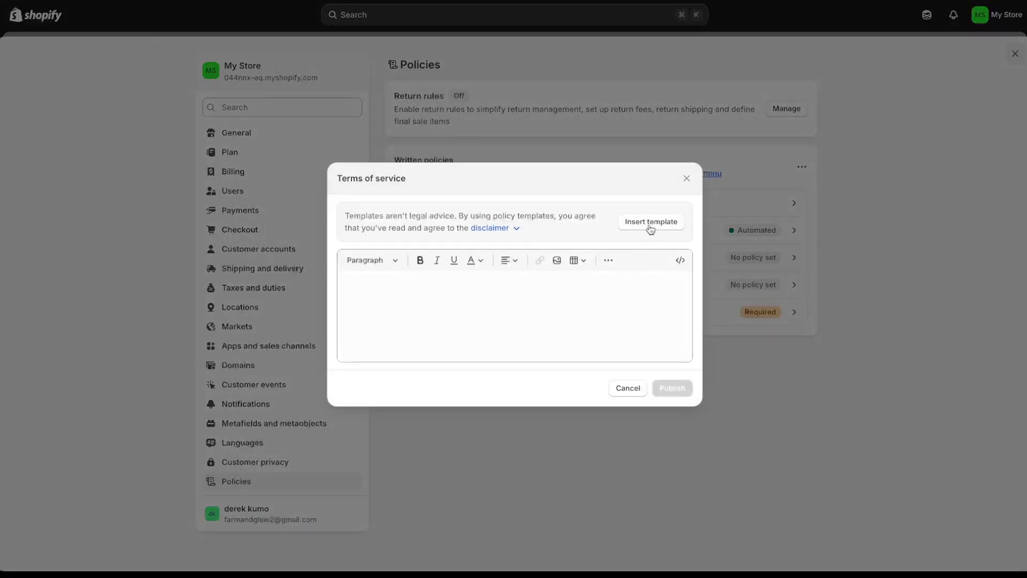
{"action": "left_click", "coordinate": [650, 222]}
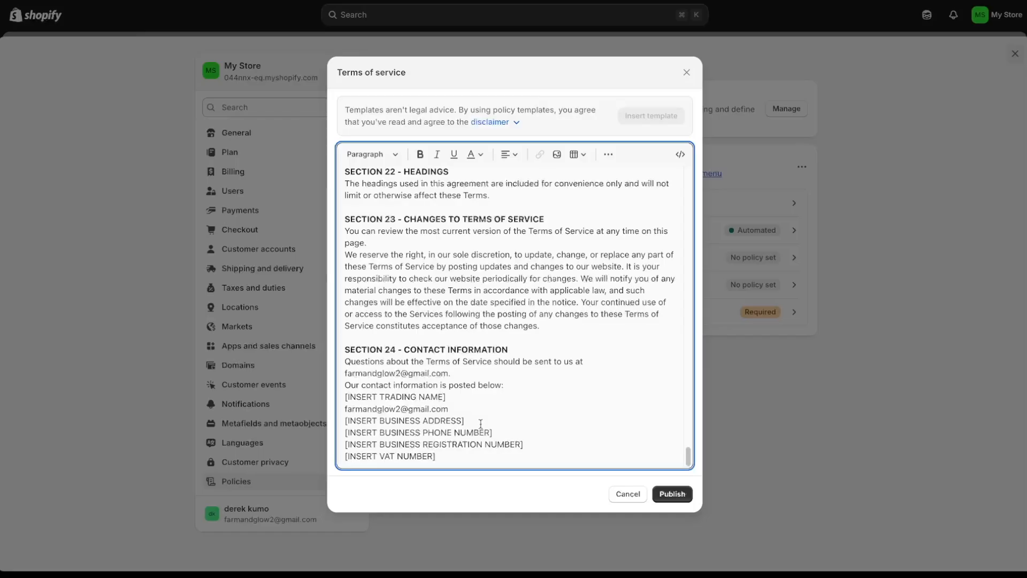
{"action": "left_click", "coordinate": [671, 494]}
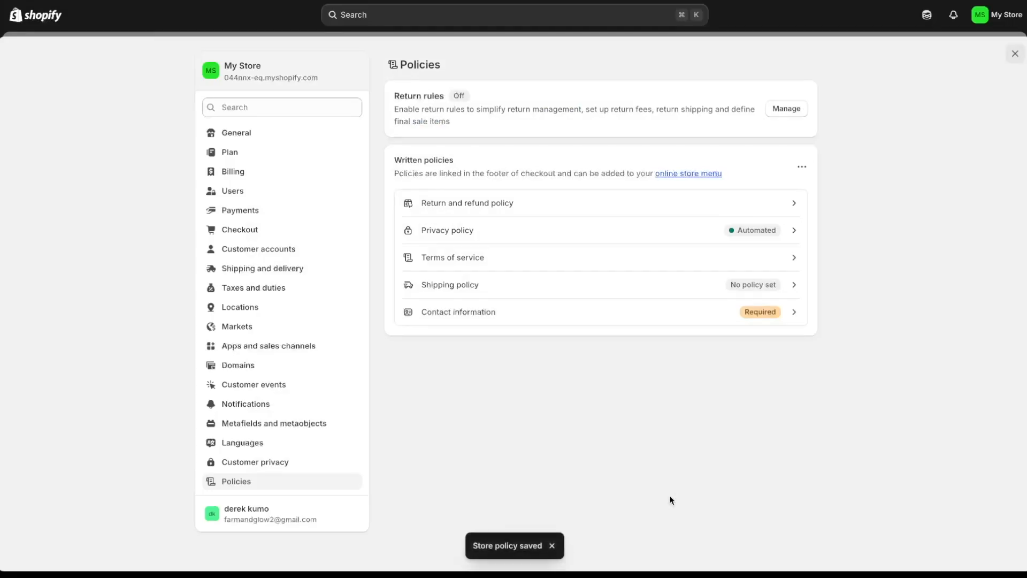
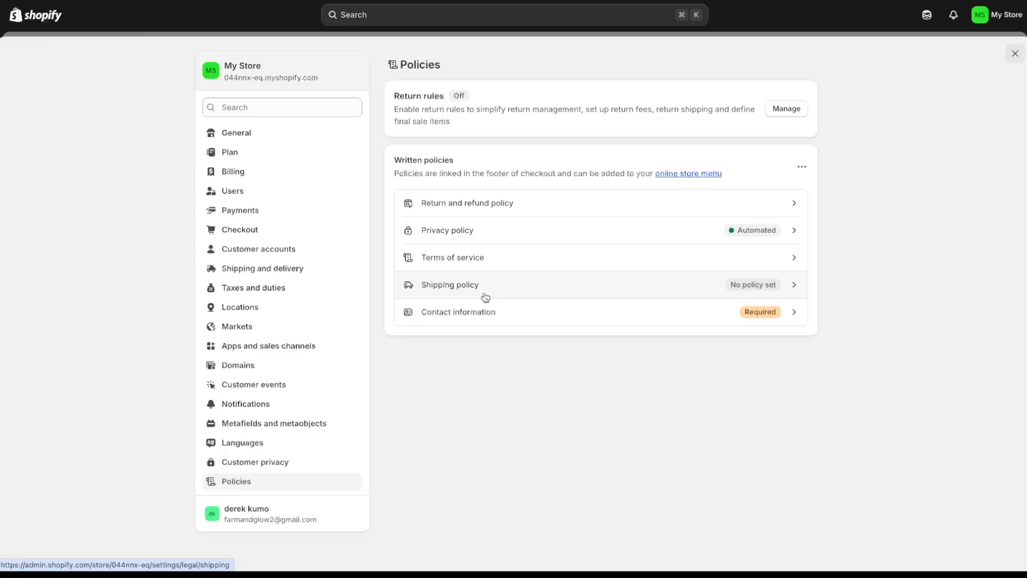
- Publish the templated Contact information policy with trade name Farm and Glow, then close Settings
{"action": "left_click", "coordinate": [516, 324]}
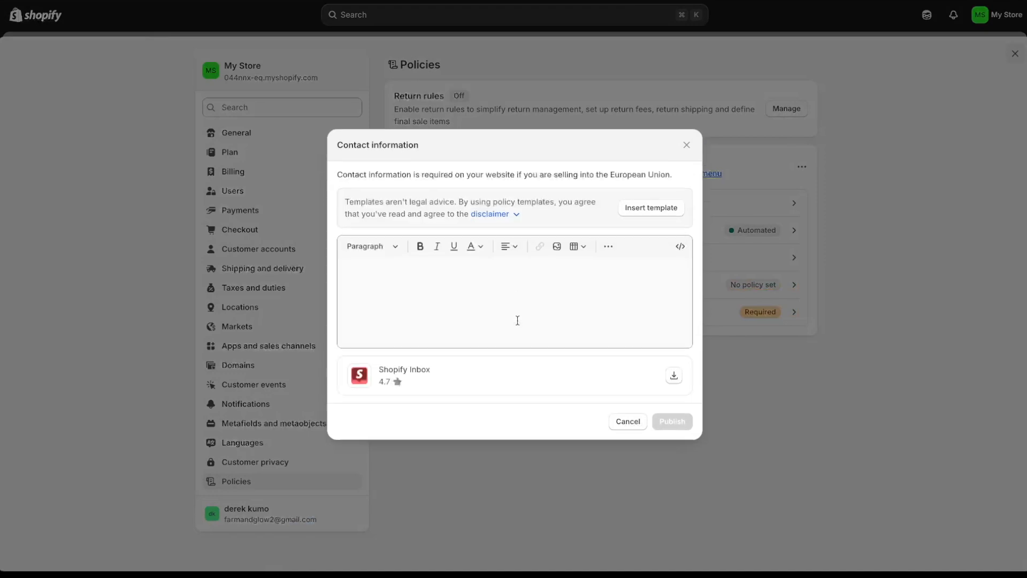
{"action": "left_click", "coordinate": [651, 208]}
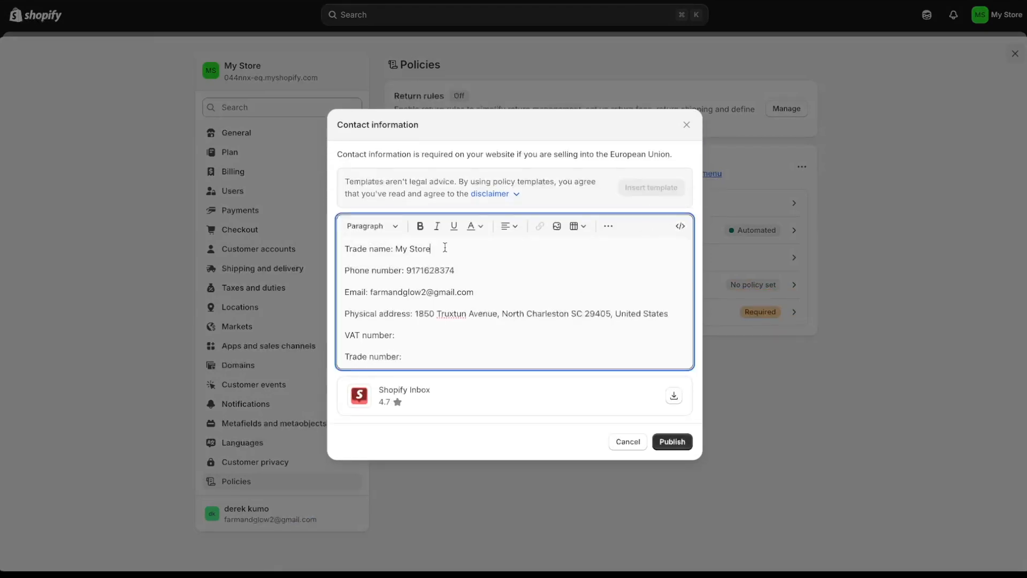
{"action": "key", "text": "BackSpace"}
{"action": "key", "text": "BackSpace"}
{"action": "key", "text": "BackSpace"}
{"action": "key", "text": "BackSpace"}
{"action": "key", "text": "BackSpace"}
{"action": "key", "text": "BackSpace"}
{"action": "key", "text": "BackSpace"}
{"action": "key", "text": "BackSpace"}
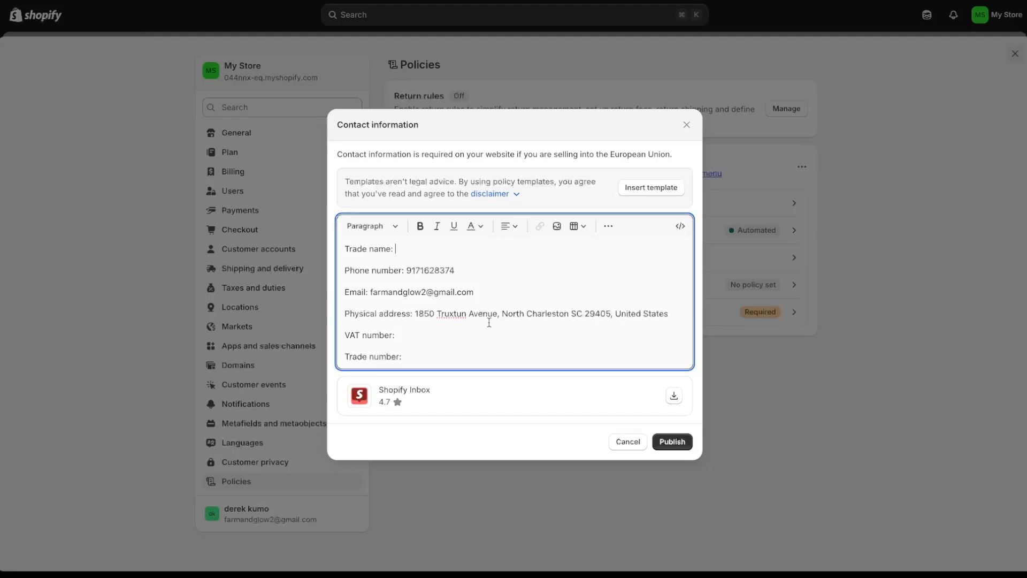
{"action": "type", "text": "Farm and Glow"}
{"action": "left_click", "coordinate": [672, 442]}
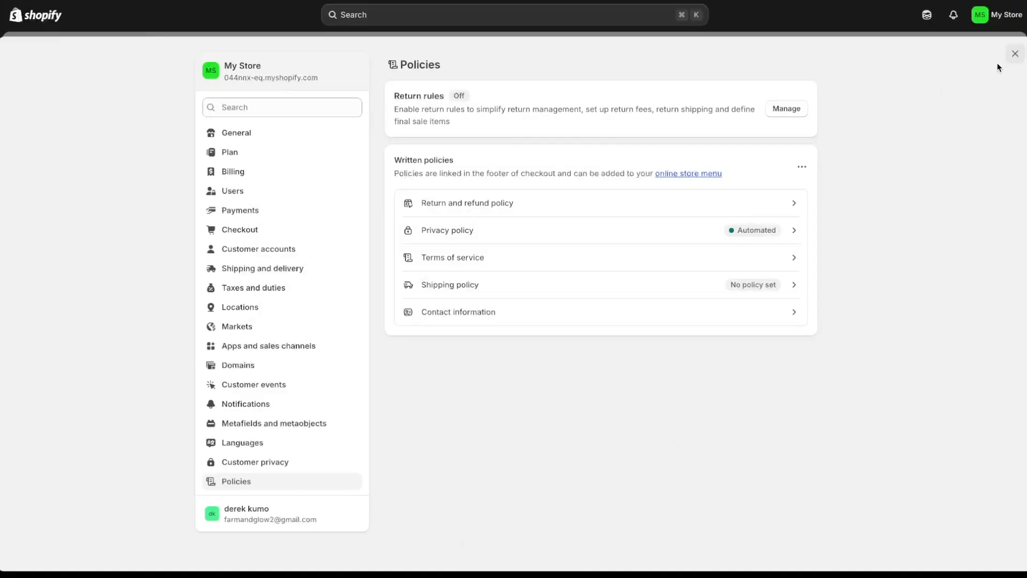
{"action": "left_click", "coordinate": [1015, 54]}
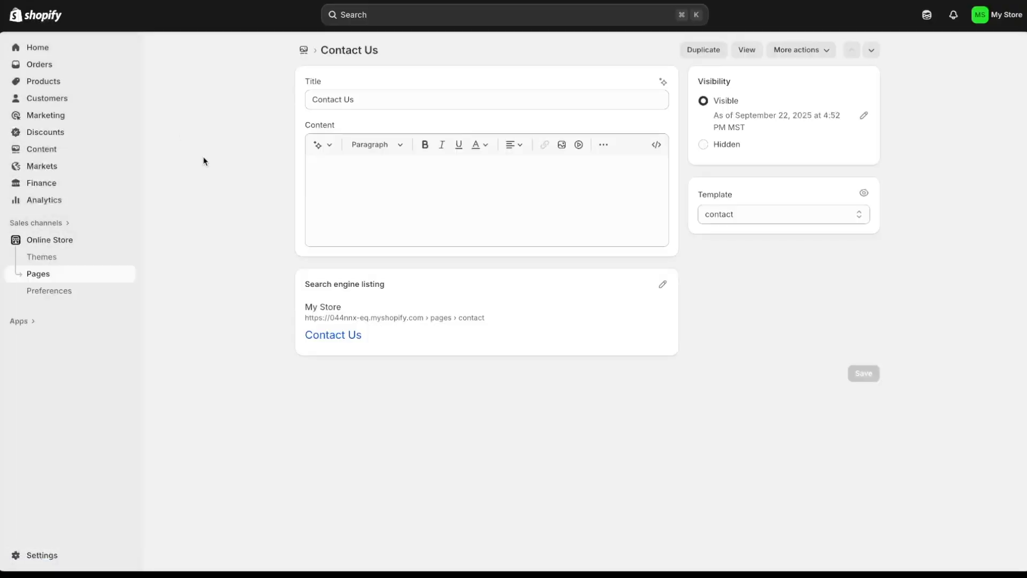
- Create a menu named Main Menu with a Home item linked to the home page
{"action": "left_click", "coordinate": [59, 151]}
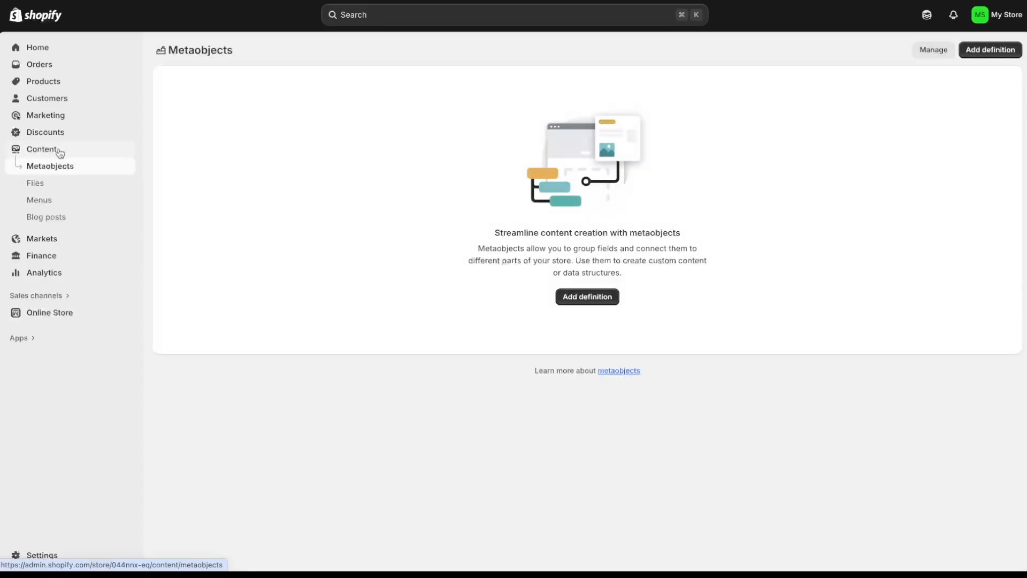
{"action": "left_click", "coordinate": [67, 200]}
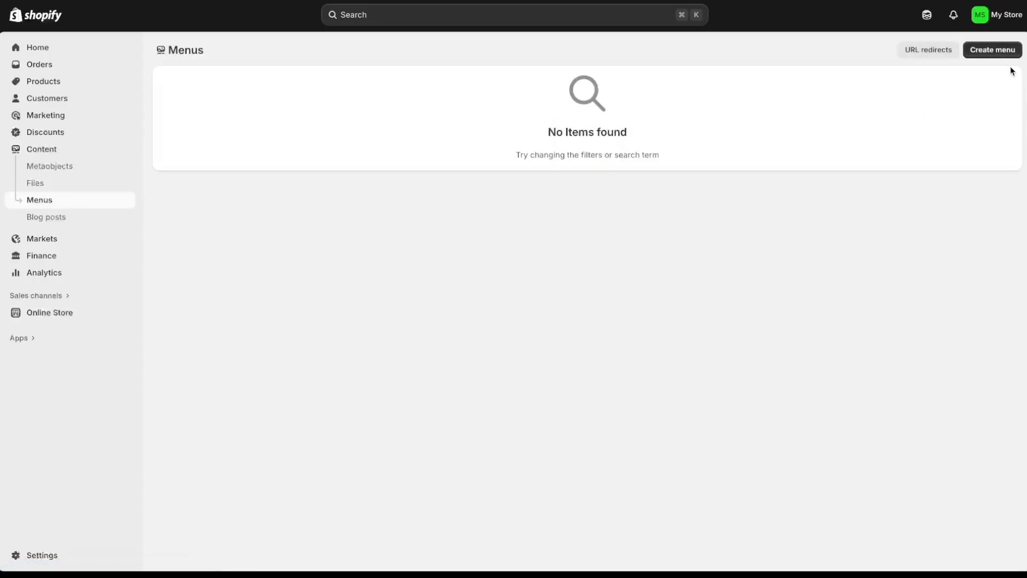
{"action": "left_click", "coordinate": [1002, 53]}
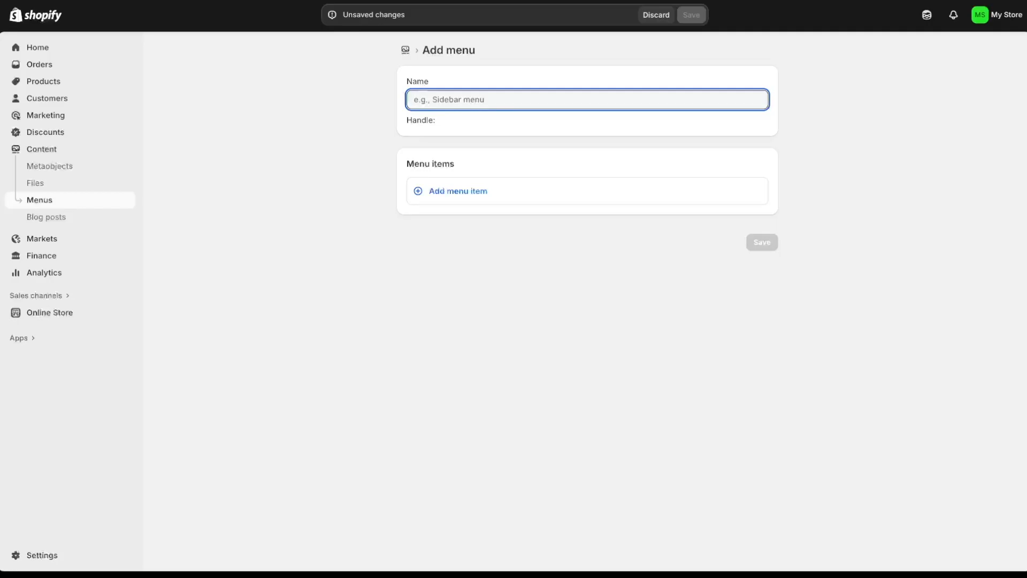
{"action": "type", "text": "Main "}
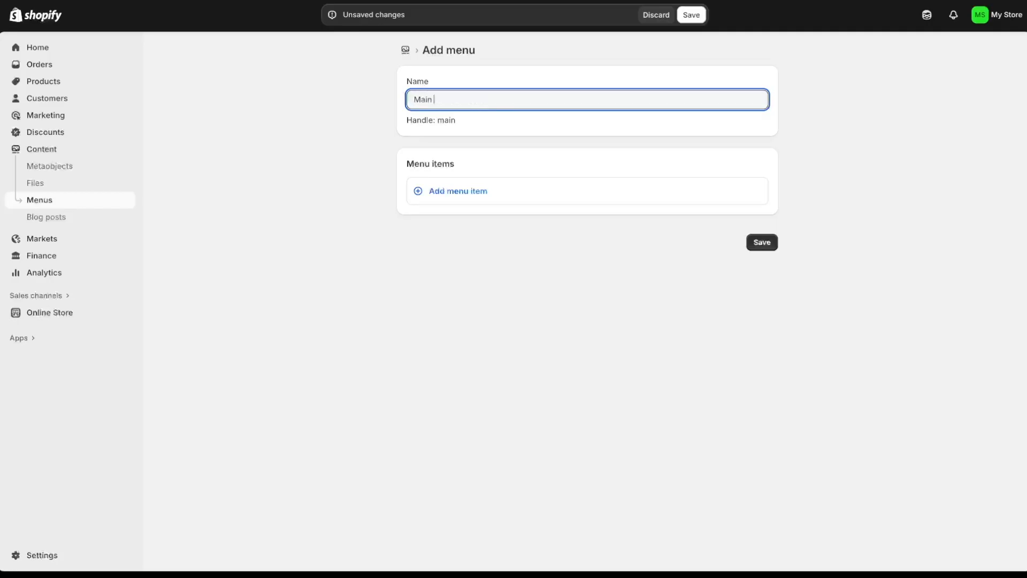
{"action": "type", "text": "Menu"}
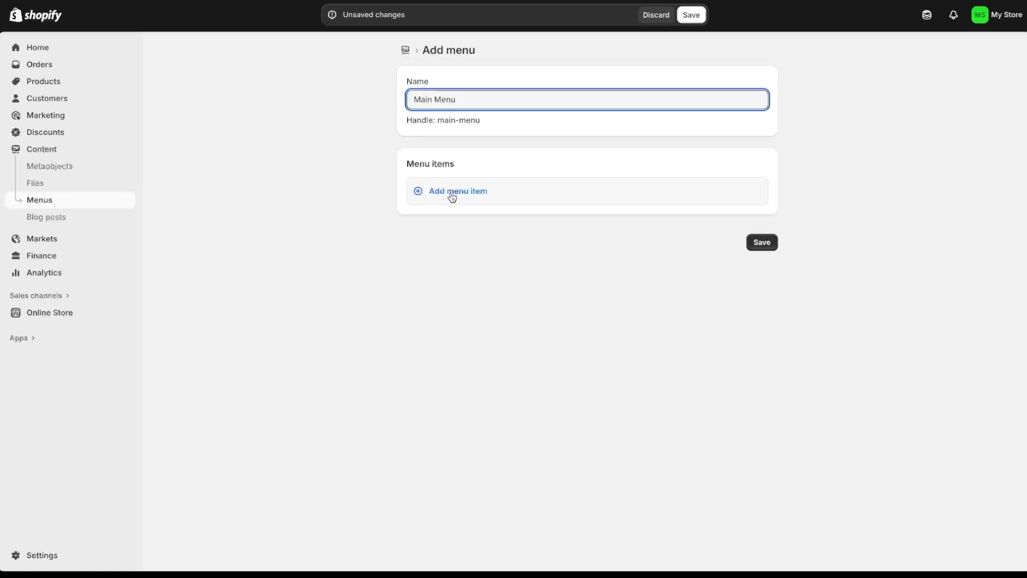
{"action": "left_click", "coordinate": [451, 200]}
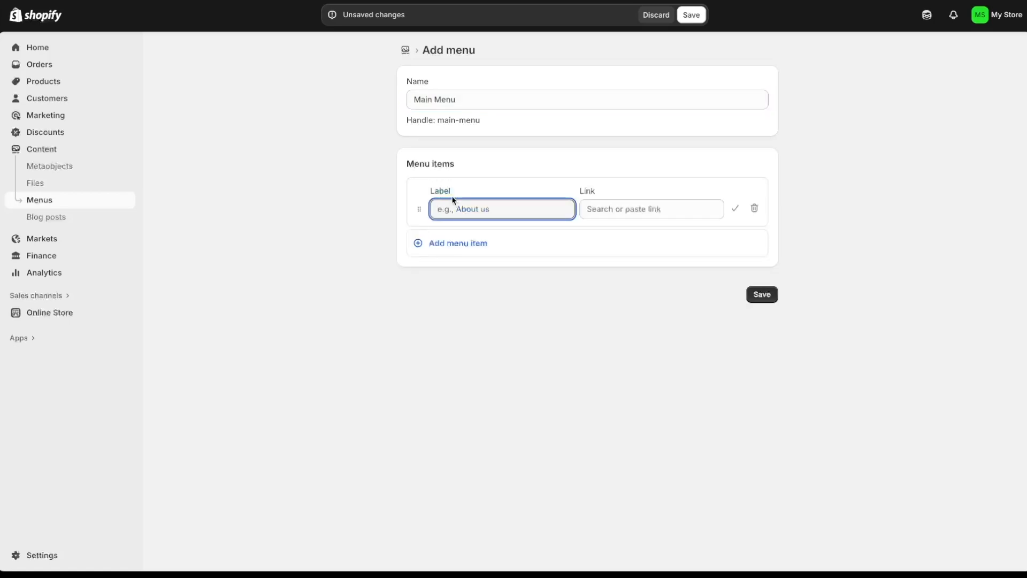
{"action": "type", "text": "Home"}
{"action": "left_click", "coordinate": [636, 208]}
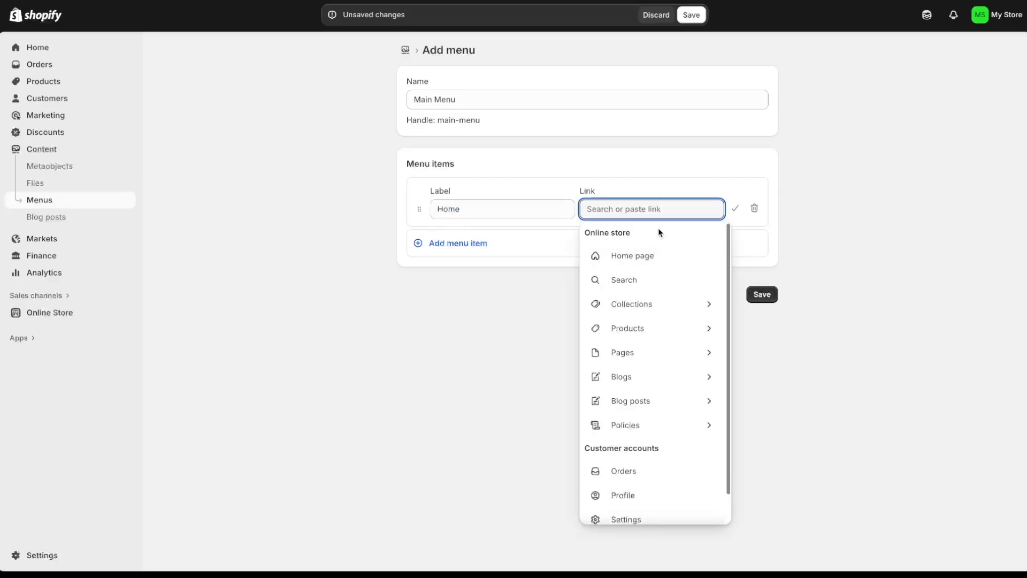
{"action": "left_click", "coordinate": [645, 259]}
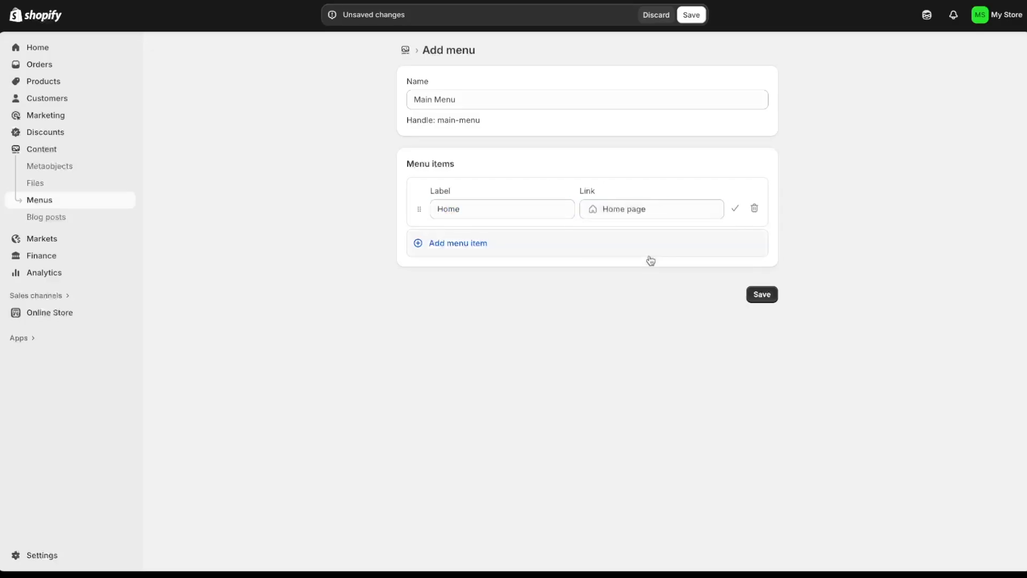
- Add a Catalog menu item linked to all products
{"action": "left_click", "coordinate": [469, 245]}
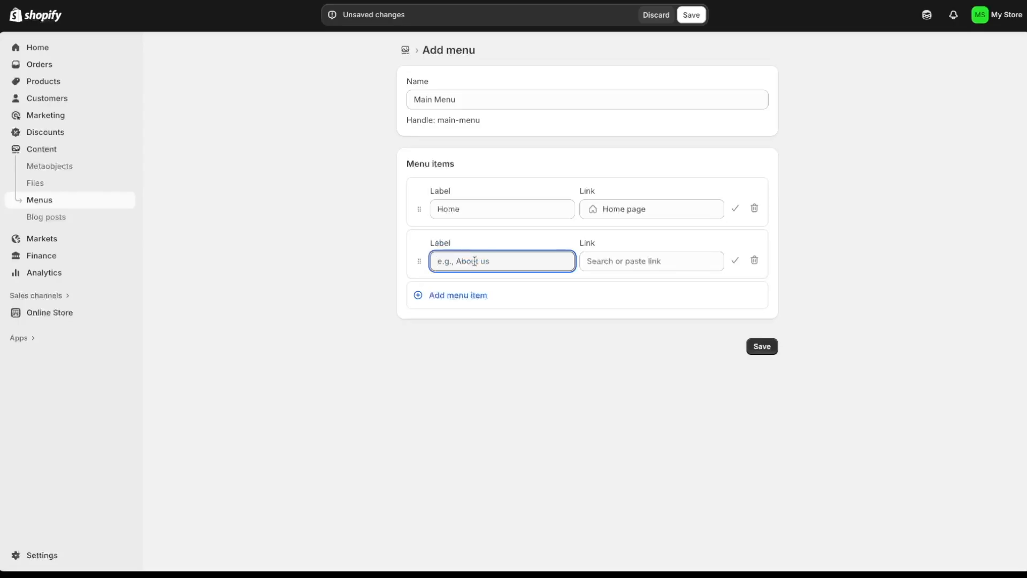
{"action": "type", "text": "Catalog"}
{"action": "left_click", "coordinate": [614, 262]}
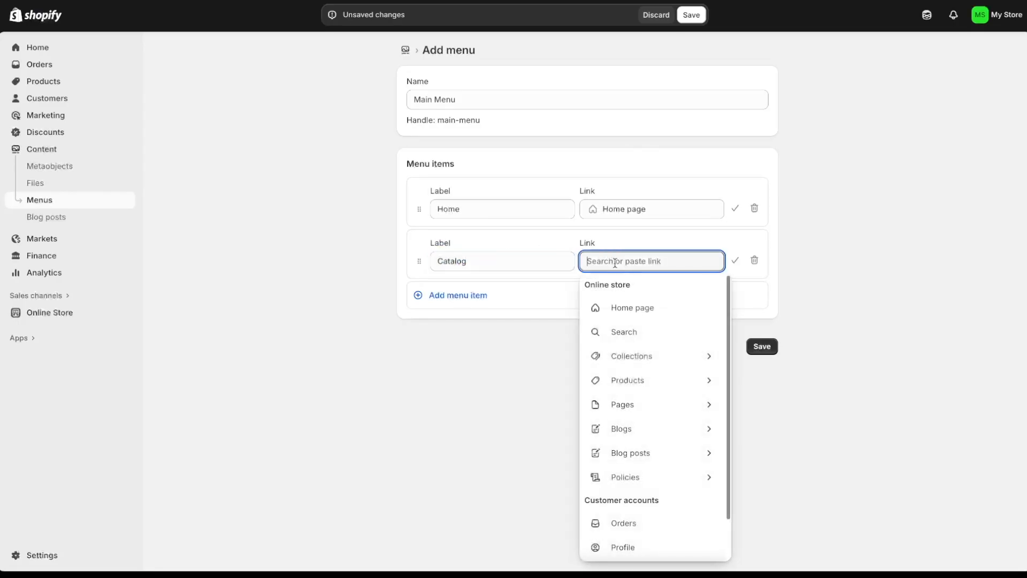
{"action": "left_click", "coordinate": [633, 379]}
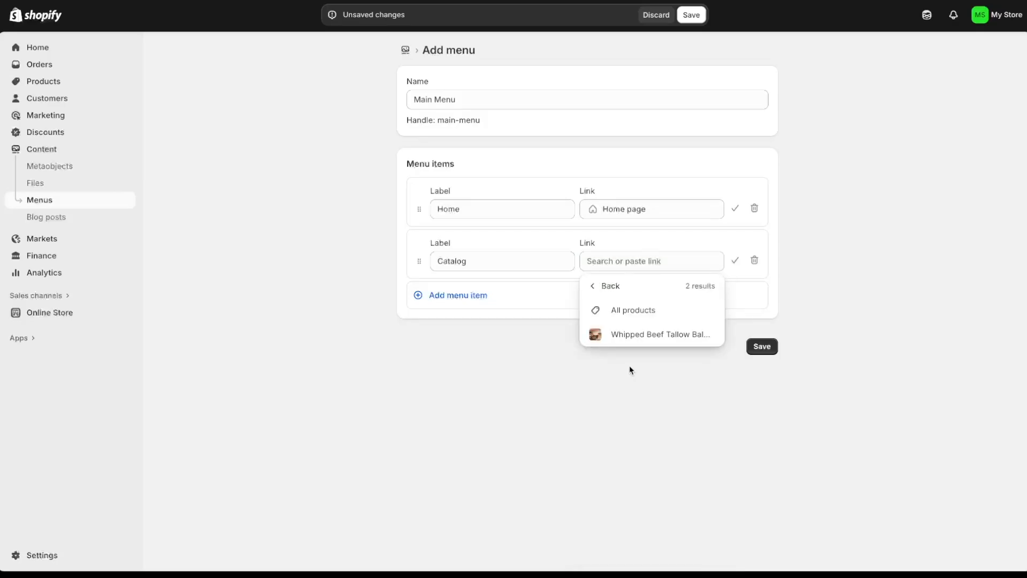
{"action": "left_click", "coordinate": [629, 314]}
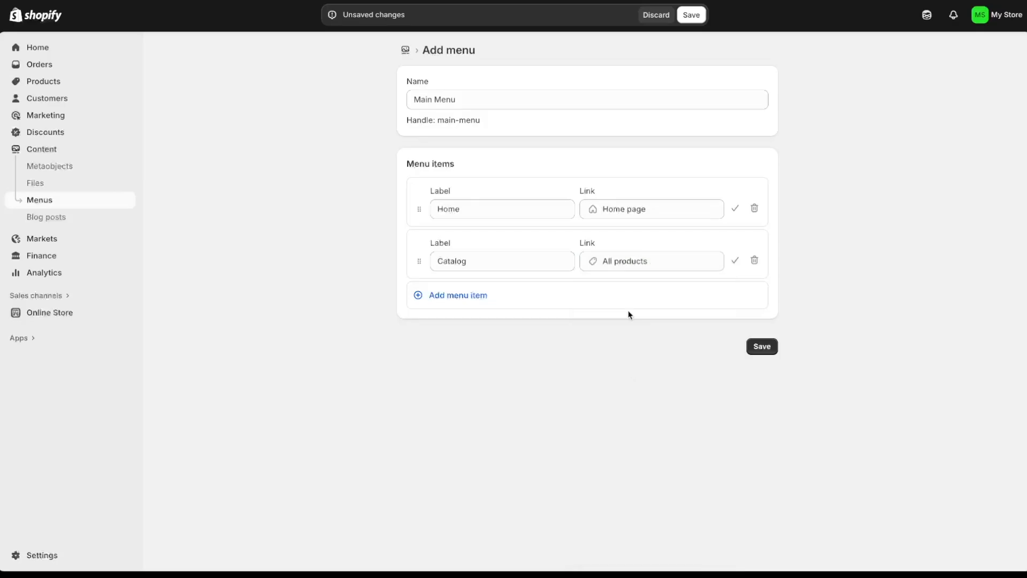
- Add a Contact item linked to the Contact Us page and save the Main Menu
{"action": "left_click", "coordinate": [461, 300]}
{"action": "type", "text": "Contact"}
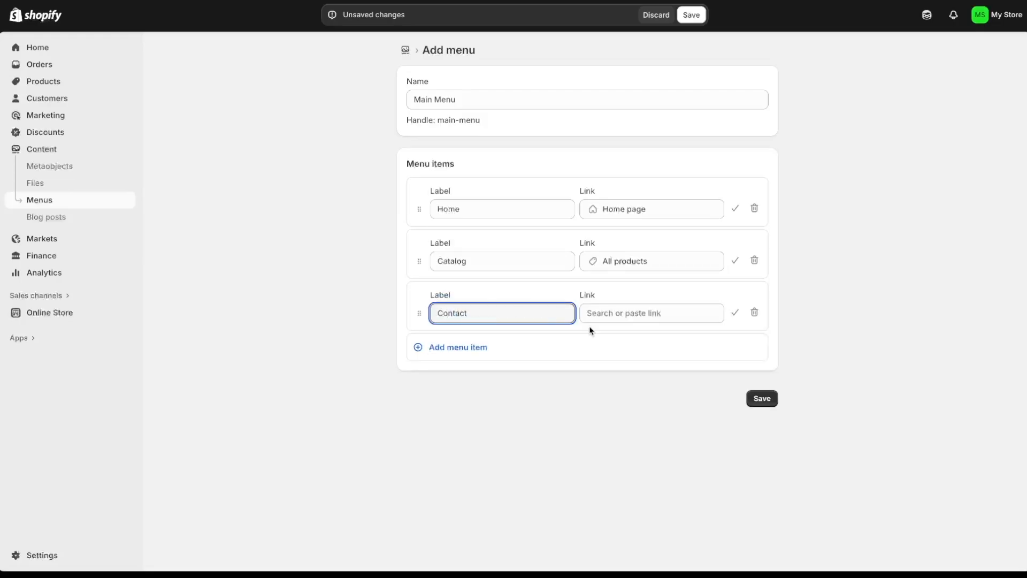
{"action": "left_click", "coordinate": [622, 315]}
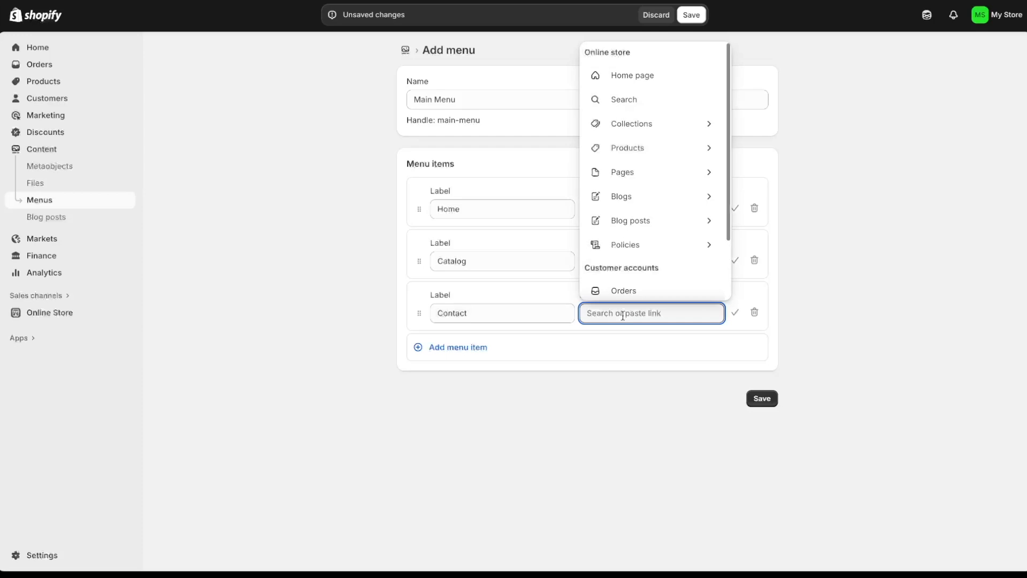
{"action": "left_click", "coordinate": [641, 179]}
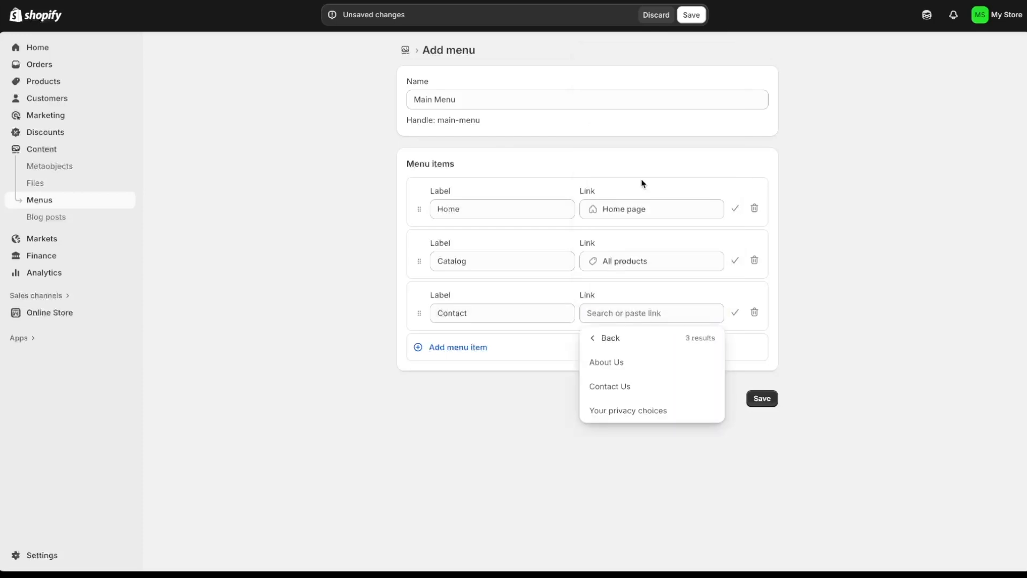
{"action": "left_click", "coordinate": [650, 392]}
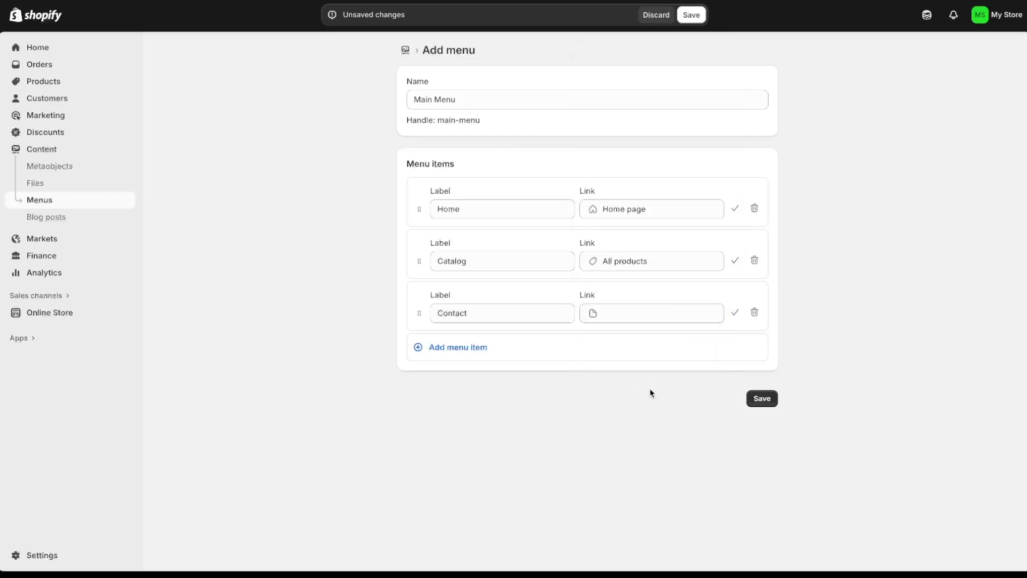
{"action": "left_click", "coordinate": [762, 399]}
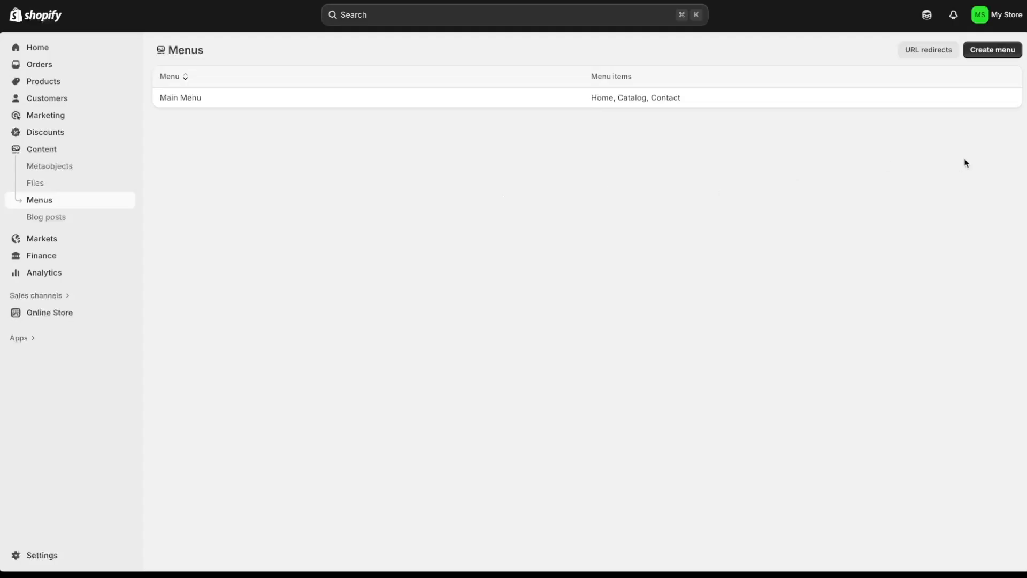
{"action": "left_click", "coordinate": [1010, 49]}
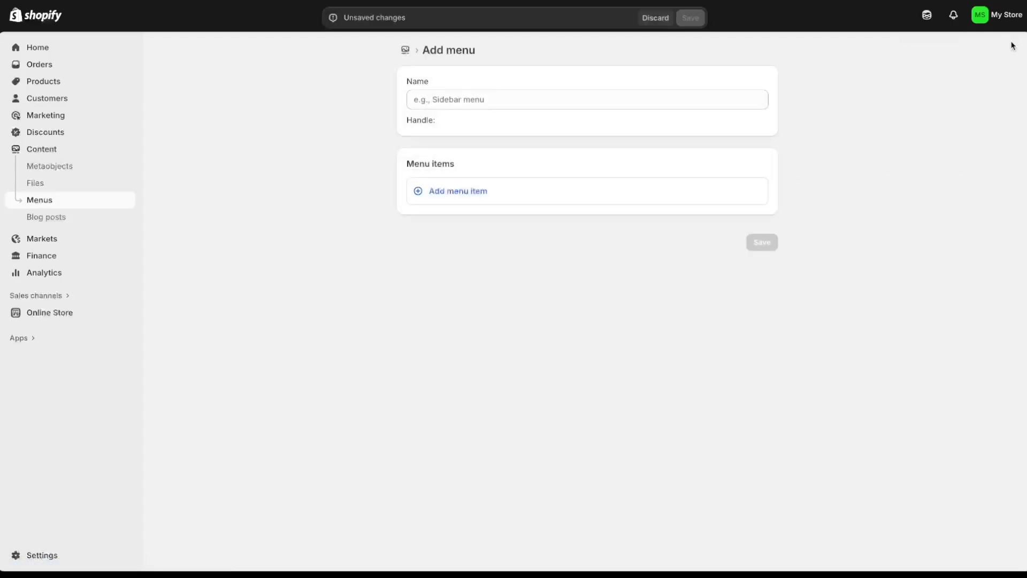
- Name the new menu Footer Menu and add a Contact item linked to Contact Us
{"action": "left_click", "coordinate": [541, 100]}
{"action": "type", "text": "F"}
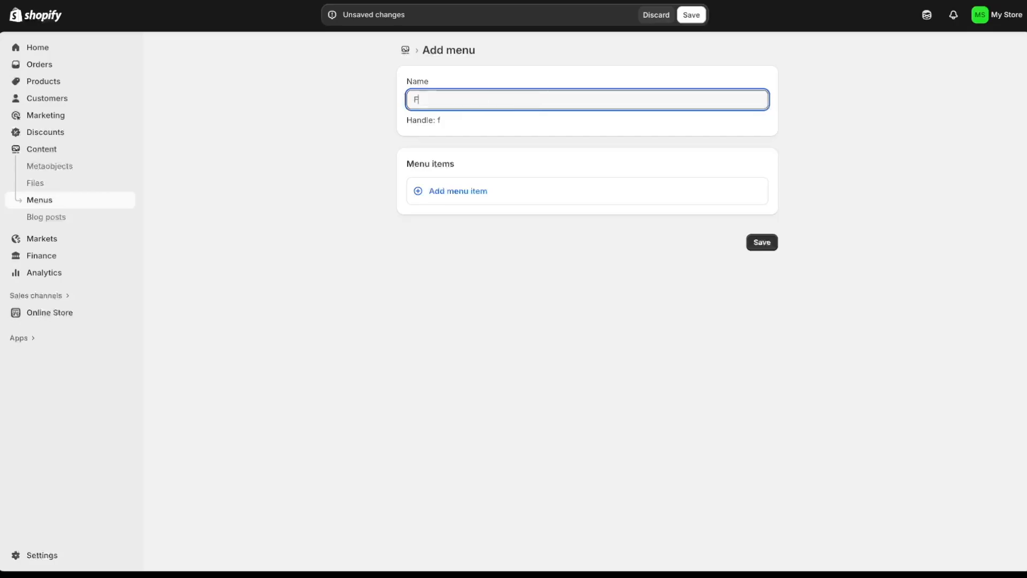
{"action": "type", "text": "ooter Menu"}
{"action": "left_click", "coordinate": [460, 203]}
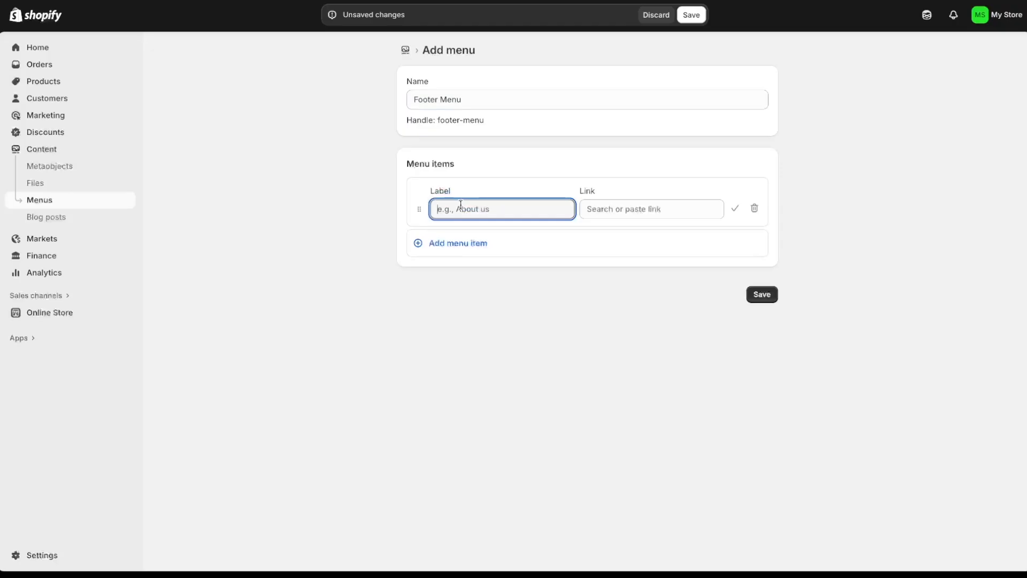
{"action": "type", "text": "Contact"}
{"action": "left_click", "coordinate": [626, 209]}
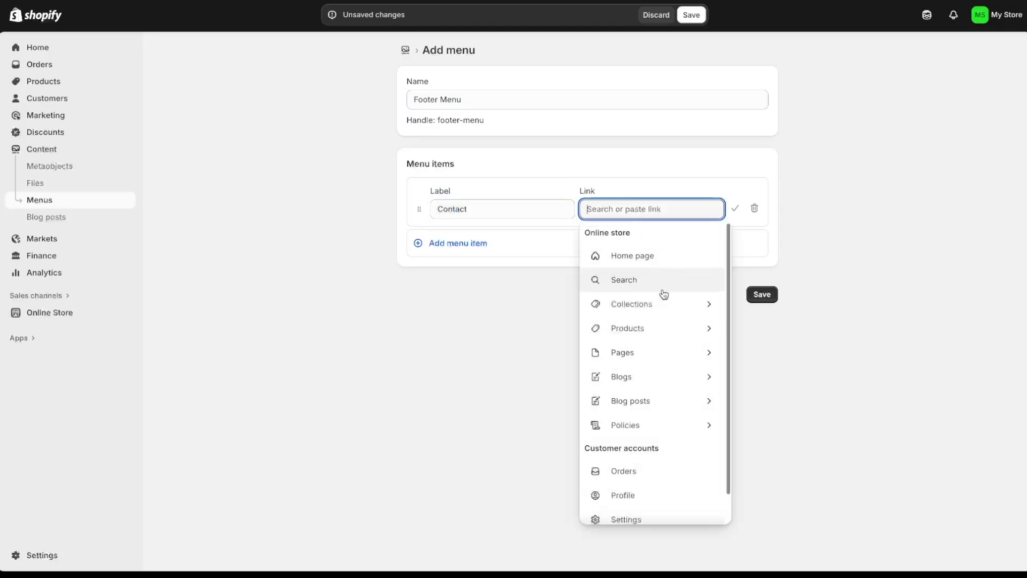
{"action": "left_click", "coordinate": [653, 352]}
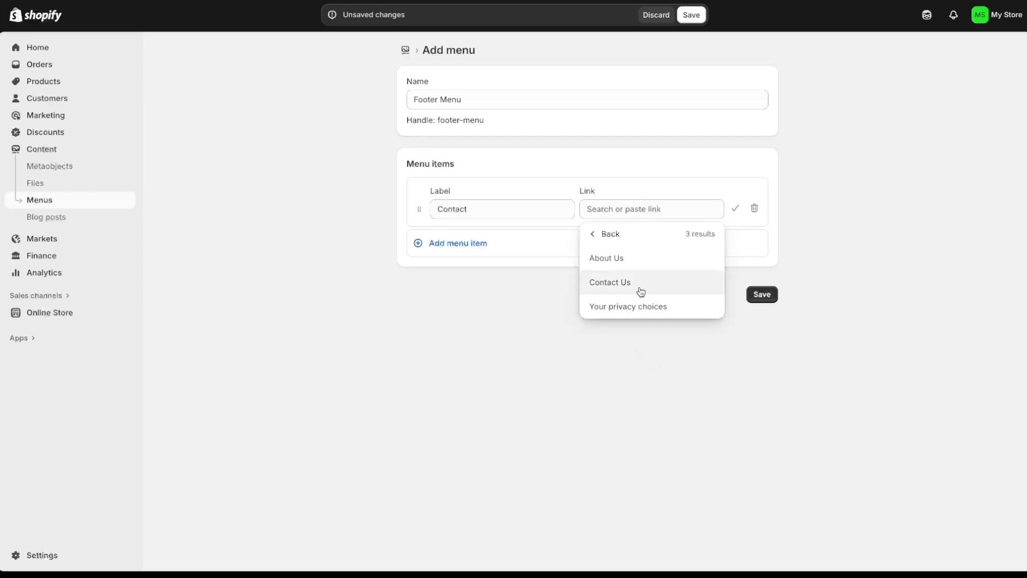
{"action": "left_click", "coordinate": [643, 289]}
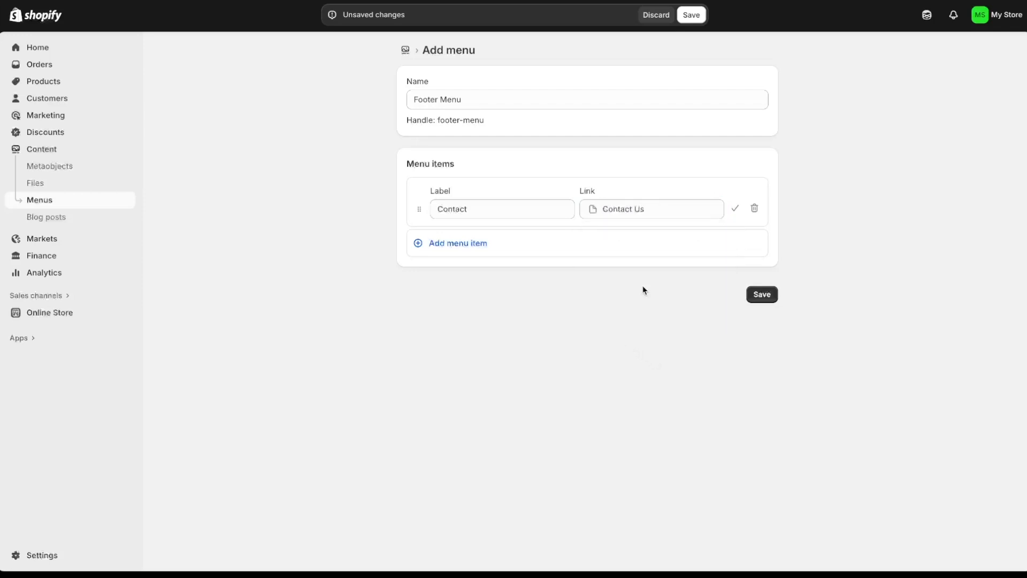
- Add Privacy Policy and Refund Policy items linked to their policy pages
{"action": "left_click", "coordinate": [473, 244]}
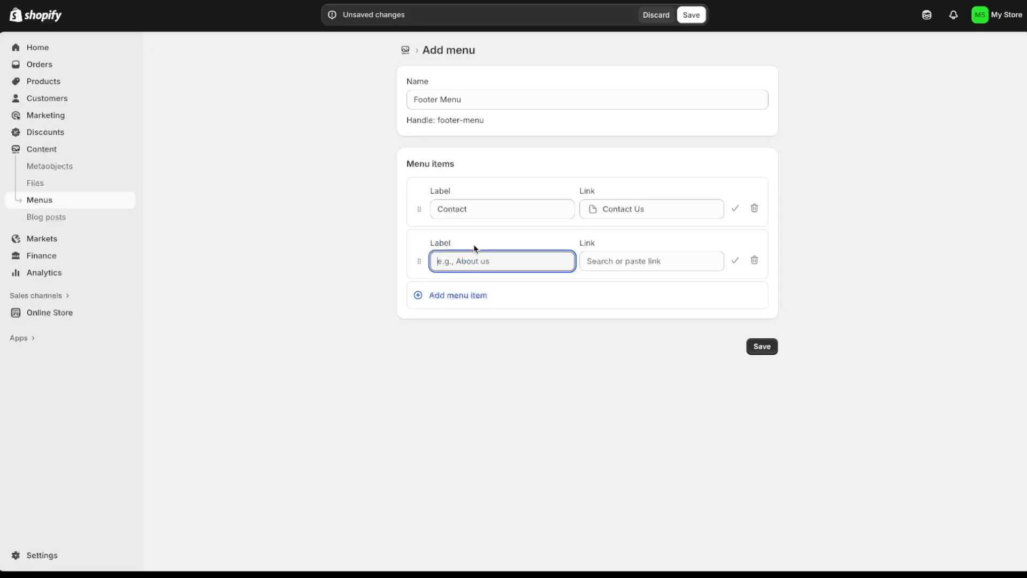
{"action": "type", "text": "Privacy Policy"}
{"action": "left_click", "coordinate": [622, 257]}
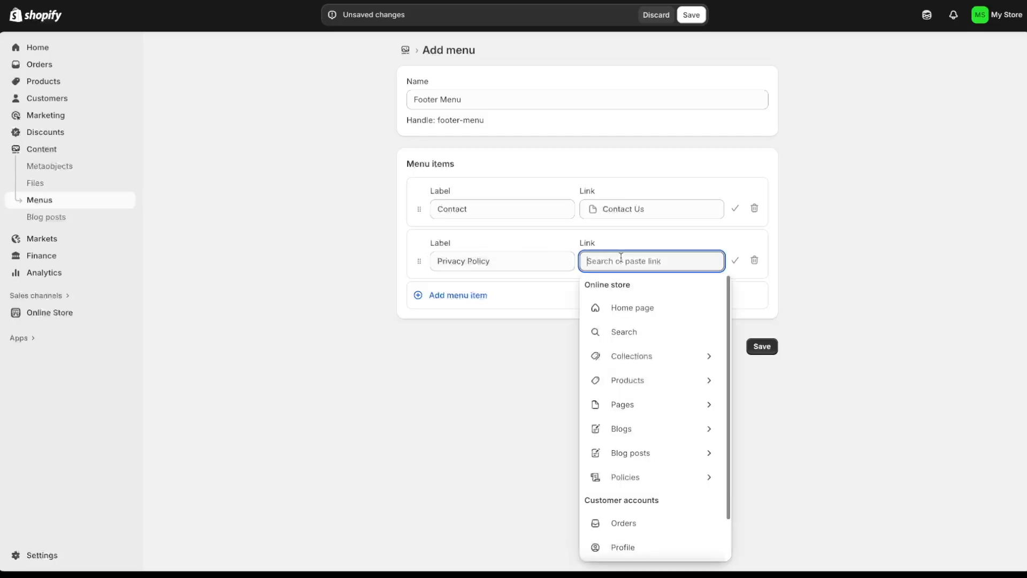
{"action": "left_click", "coordinate": [640, 480]}
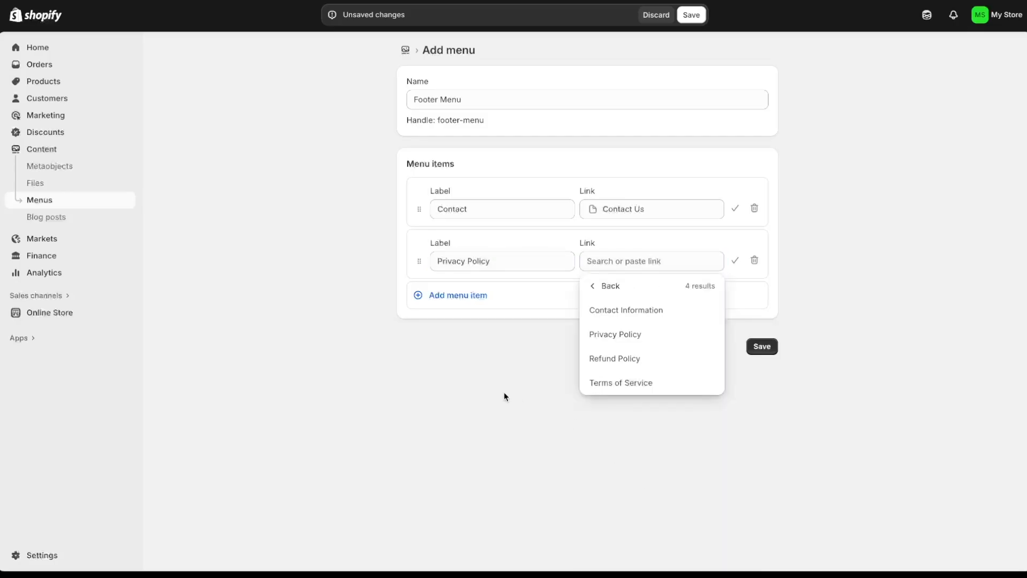
{"action": "left_click", "coordinate": [647, 336]}
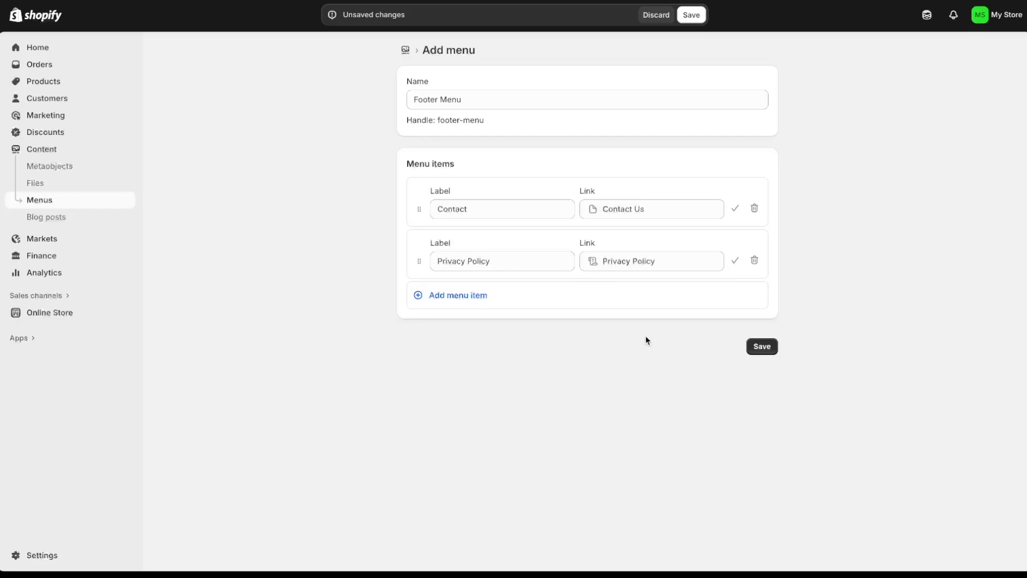
{"action": "left_click", "coordinate": [486, 303]}
{"action": "type", "text": "Refund Poli"}
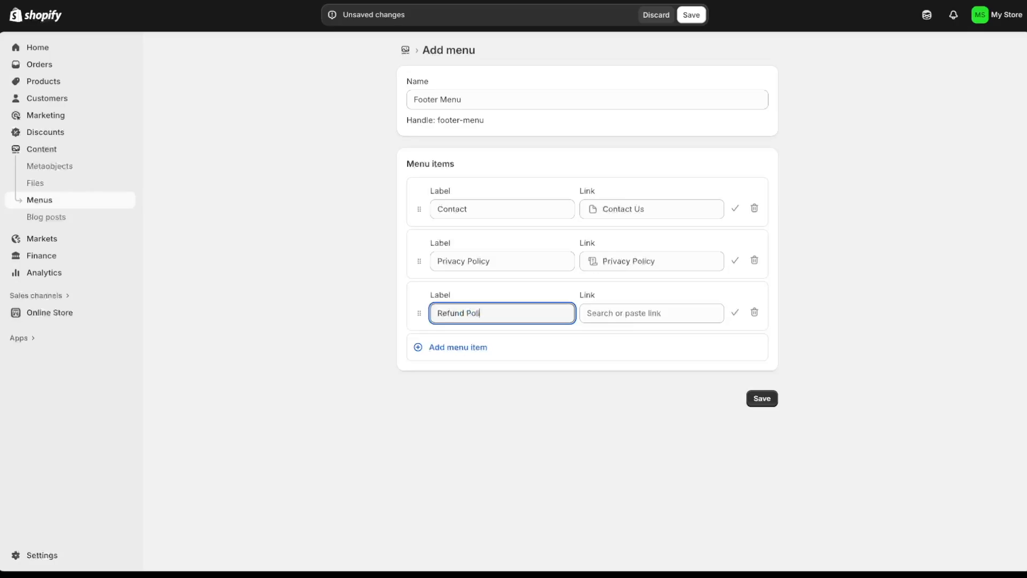
{"action": "type", "text": "cy"}
{"action": "left_click", "coordinate": [615, 313]}
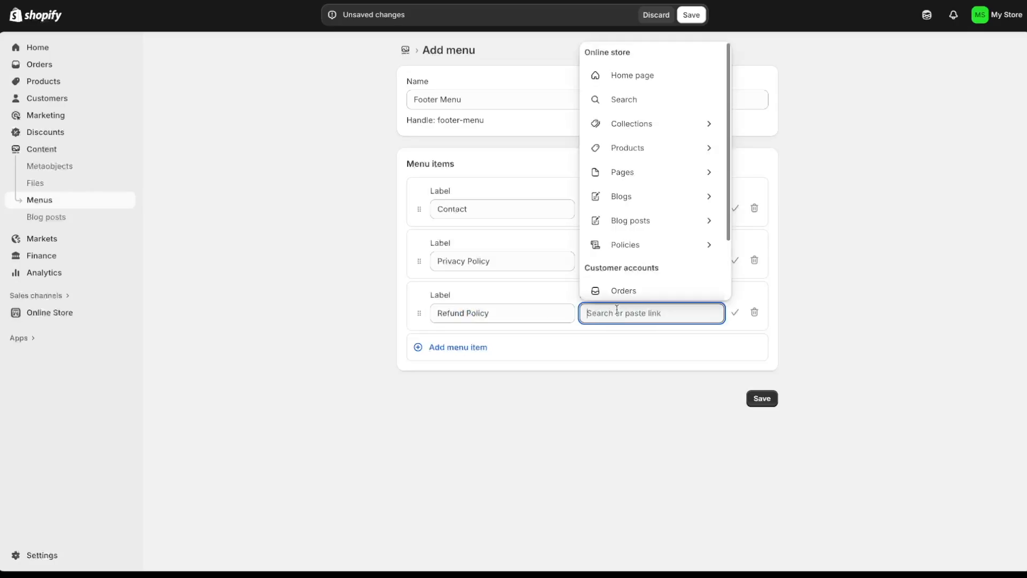
{"action": "left_click", "coordinate": [641, 246]}
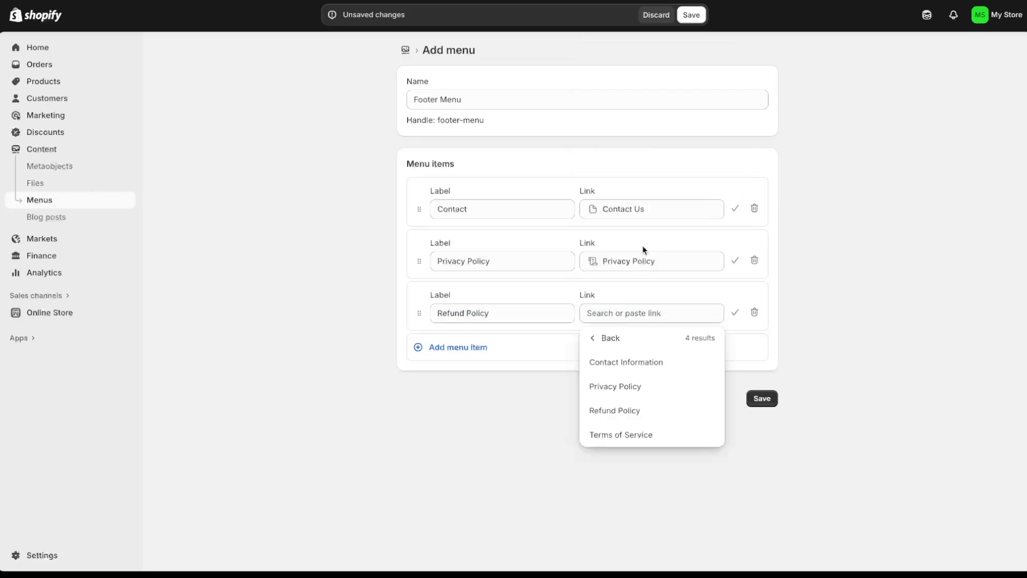
{"action": "left_click", "coordinate": [639, 413]}
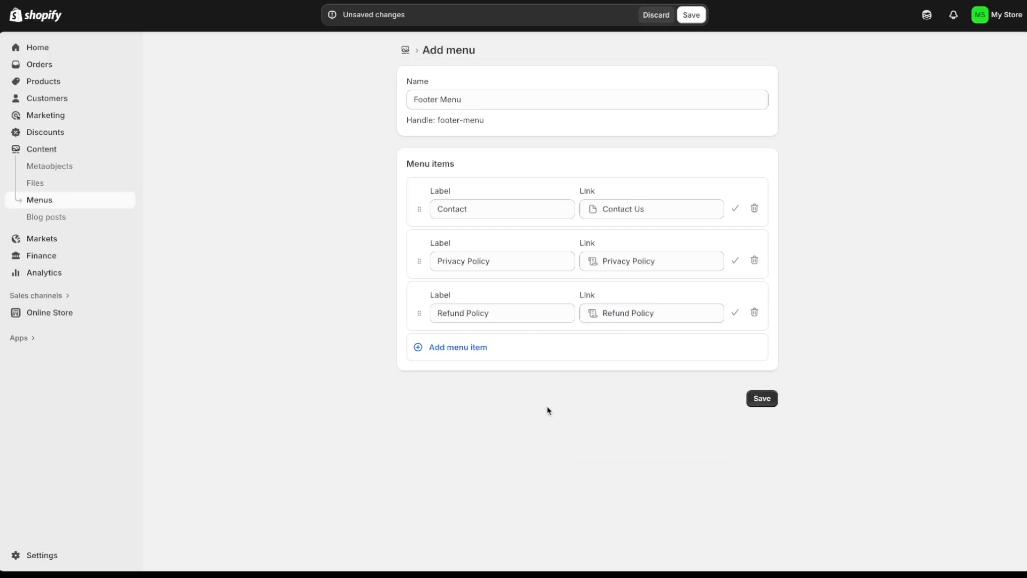
- Add a Terms of Service item linked to its policy, save, and reload the menus list
{"action": "left_click", "coordinate": [459, 356]}
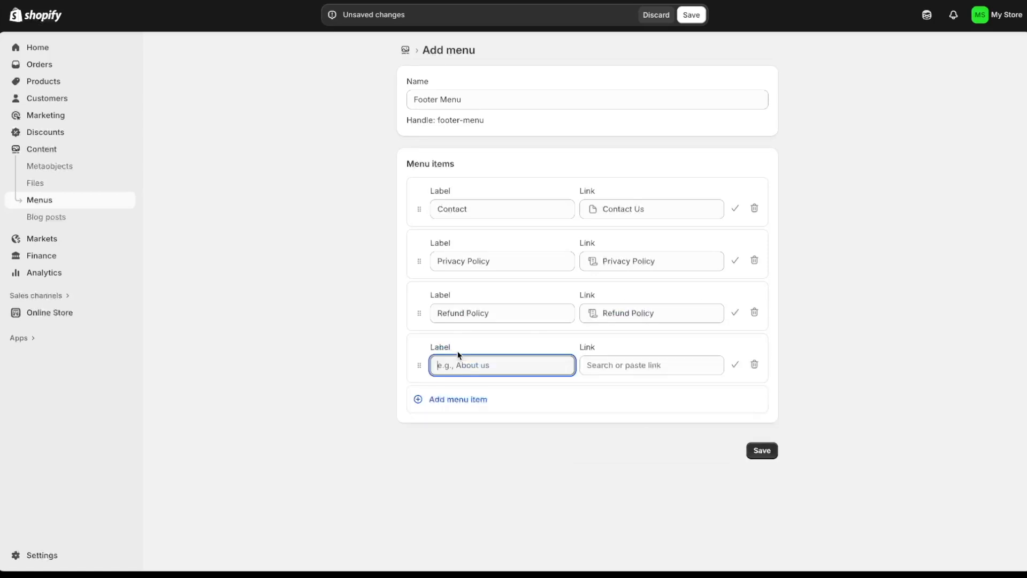
{"action": "type", "text": "Terms of Service"}
{"action": "left_click", "coordinate": [636, 366]}
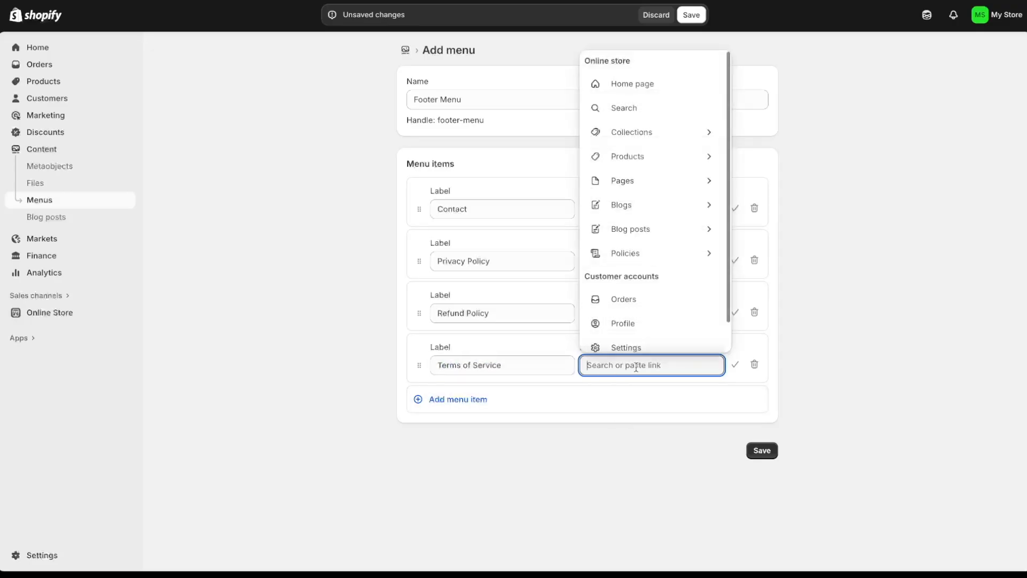
{"action": "left_click", "coordinate": [680, 260]}
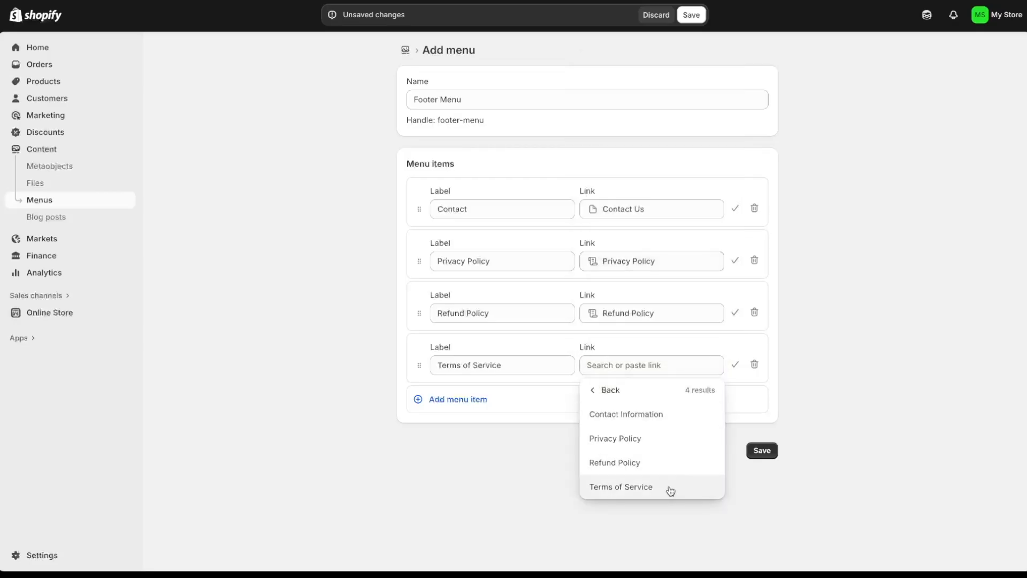
{"action": "left_click", "coordinate": [670, 491]}
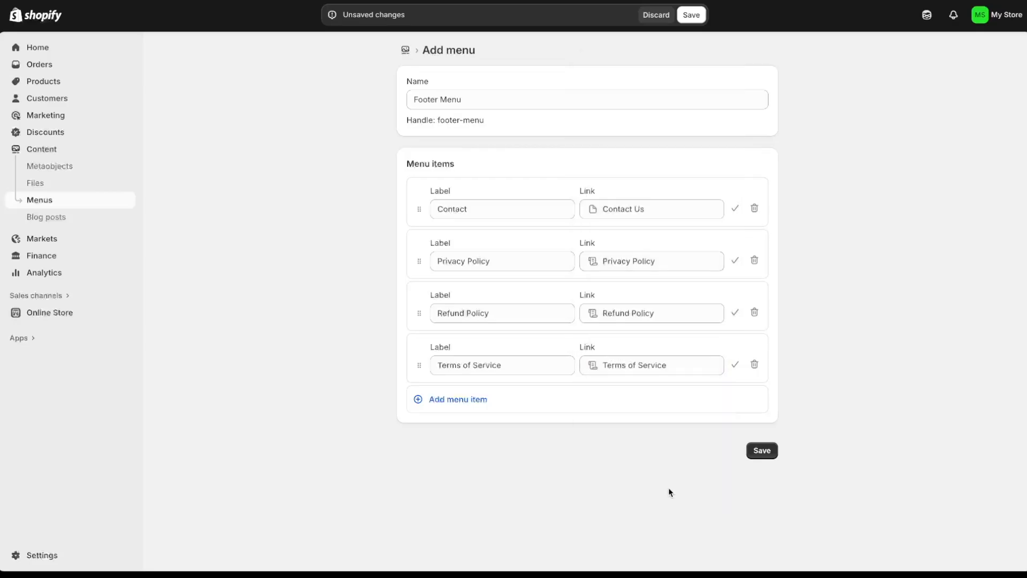
{"action": "left_click", "coordinate": [760, 449]}
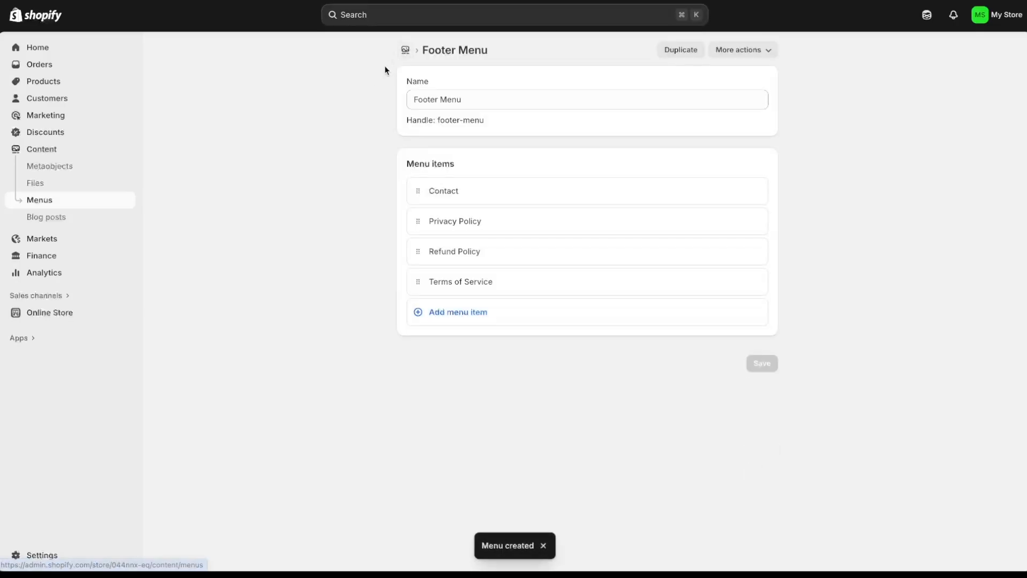
{"action": "left_click", "coordinate": [405, 50]}
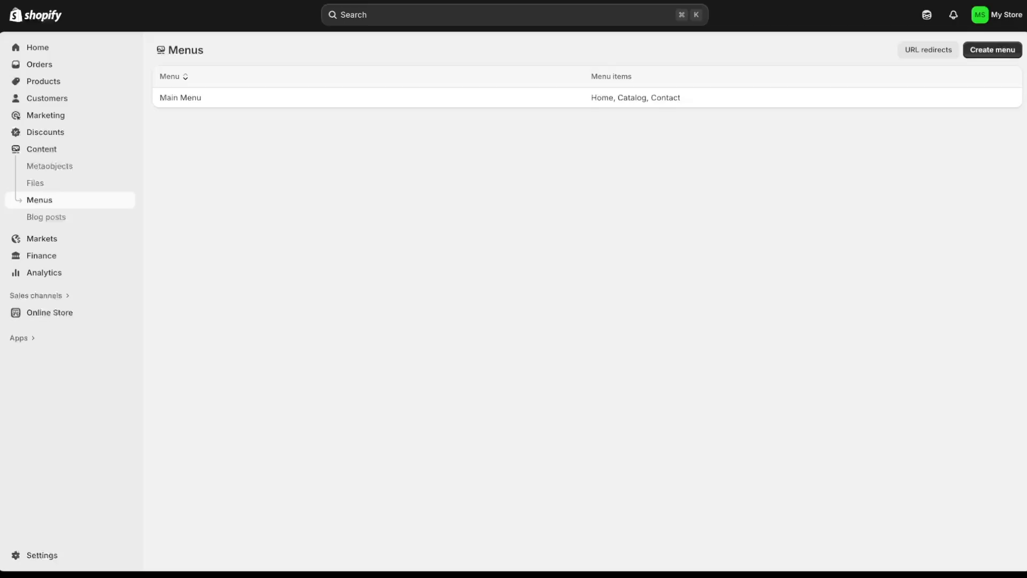
{"action": "key", "text": "super+r"}
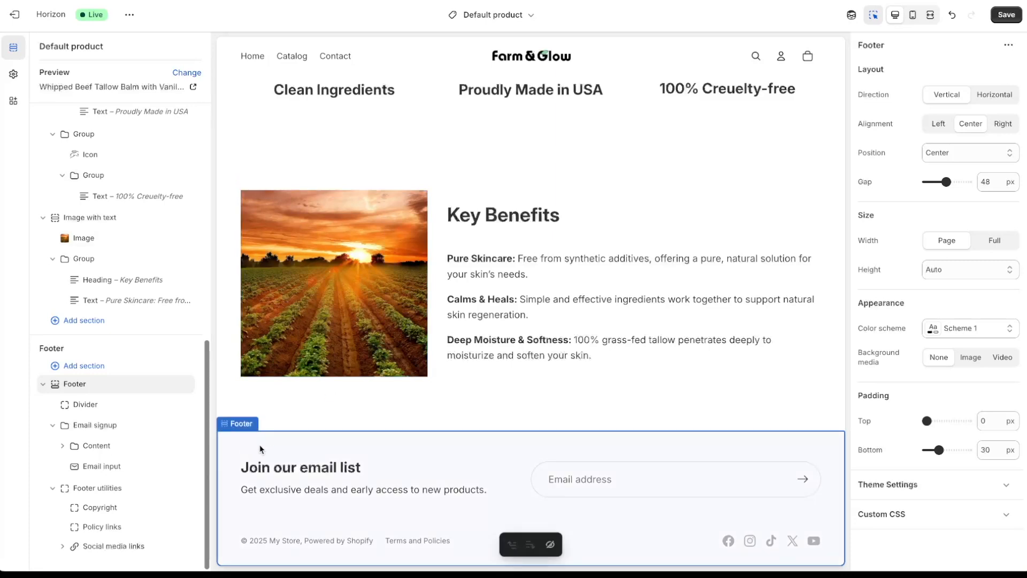
- Set the footer's colour scheme to the dark Scheme 5
{"action": "left_click", "coordinate": [965, 331]}
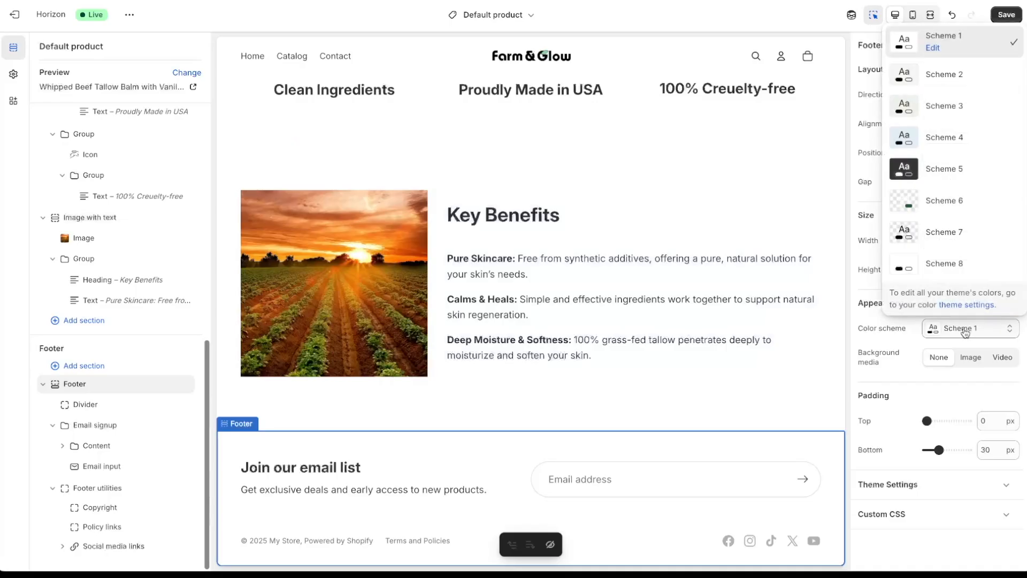
{"action": "left_click", "coordinate": [977, 173]}
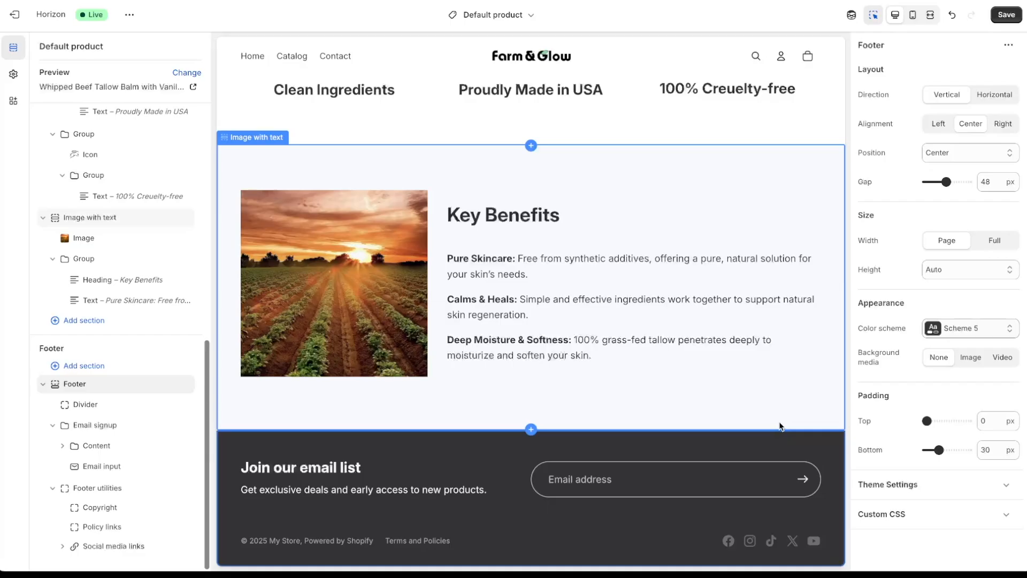
- Turn off Show "Powered by Shopify" in the footer copyright
{"action": "left_click", "coordinate": [317, 545]}
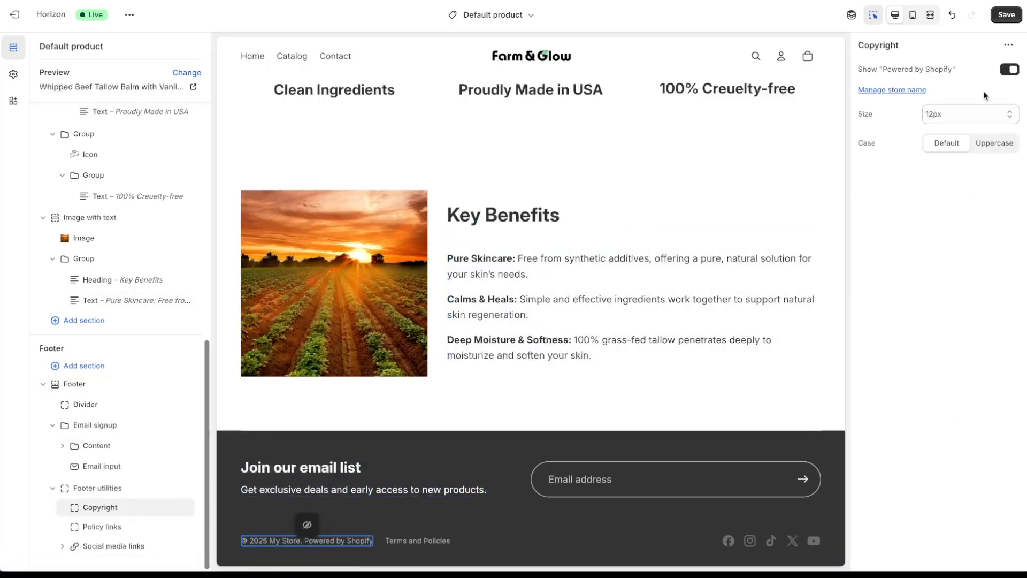
{"action": "left_click", "coordinate": [1009, 71]}
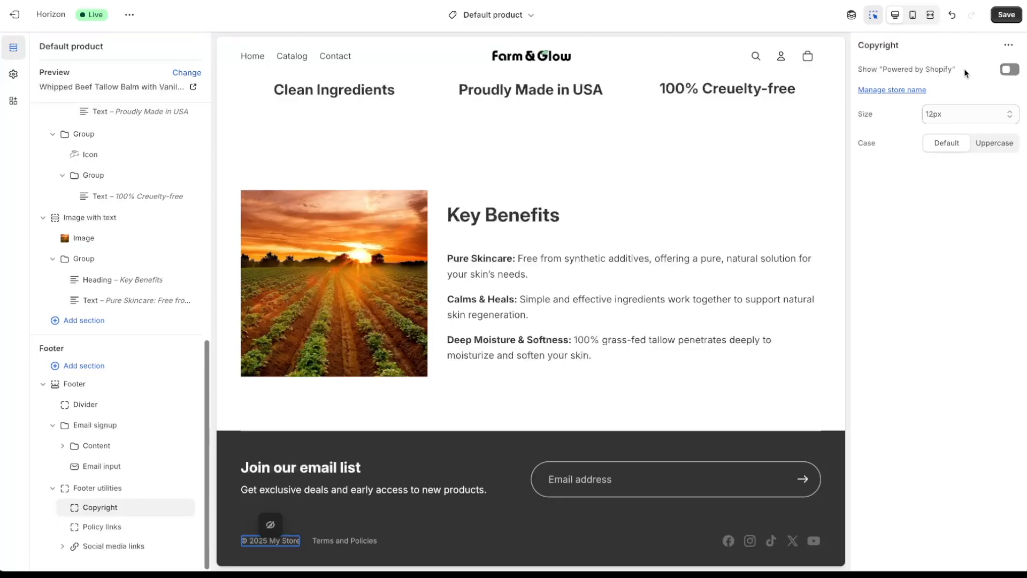
{"action": "left_click", "coordinate": [698, 552]}
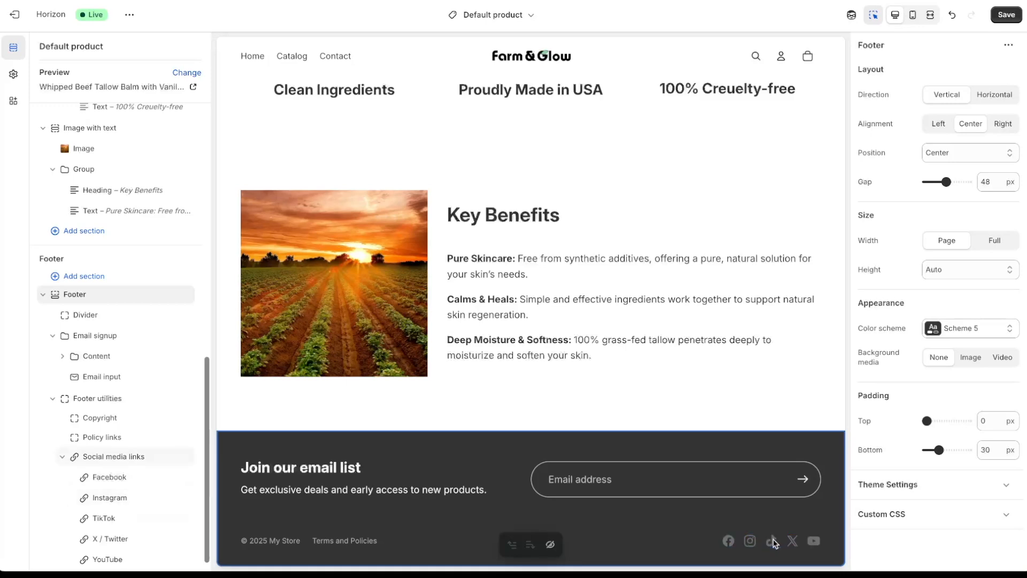
- Delete the YouTube, X / Twitter and Facebook footer icons, then open Instagram's link setting
{"action": "left_click", "coordinate": [813, 541]}
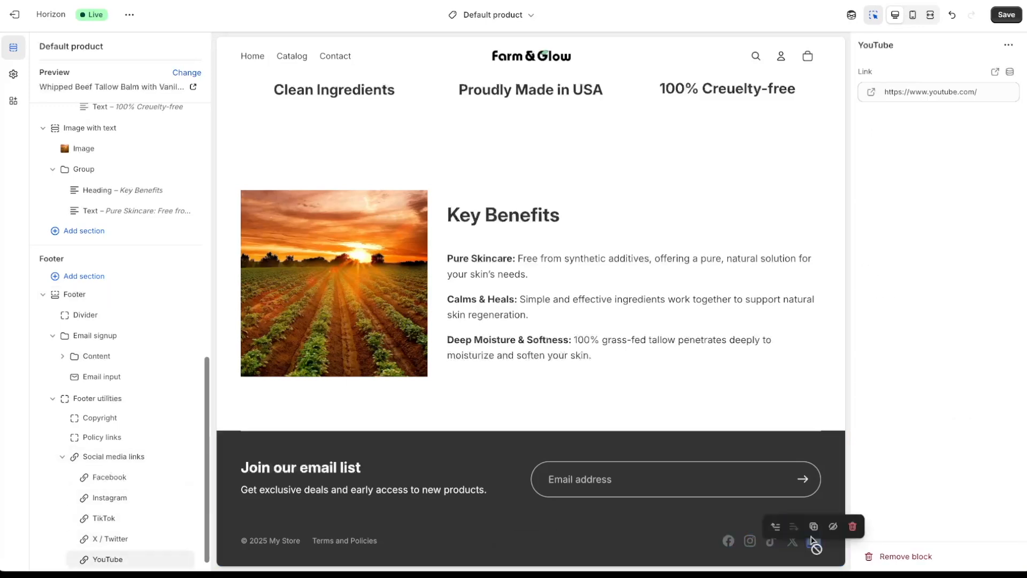
{"action": "left_click", "coordinate": [853, 526]}
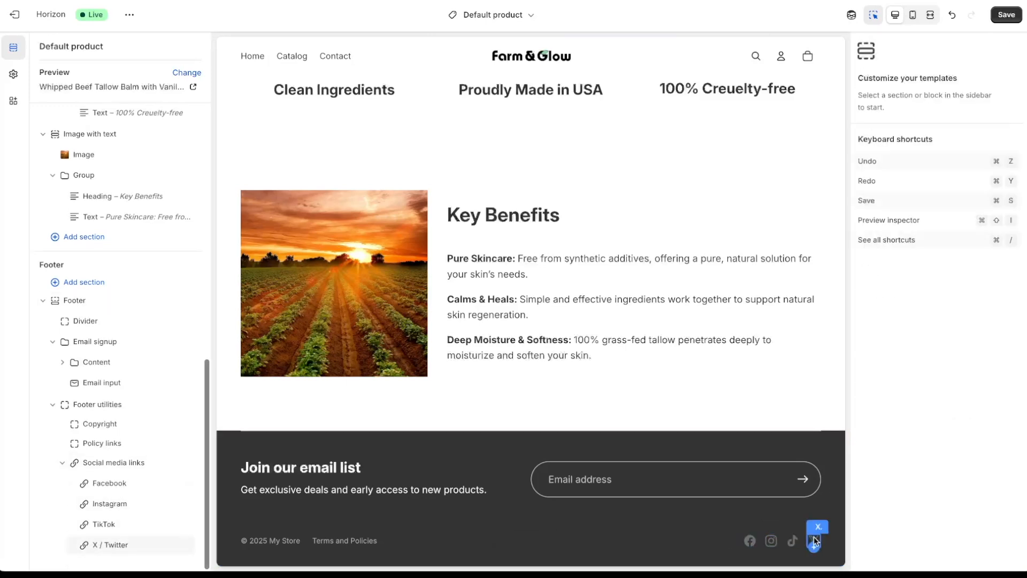
{"action": "left_click", "coordinate": [817, 541]}
{"action": "left_click", "coordinate": [853, 527]}
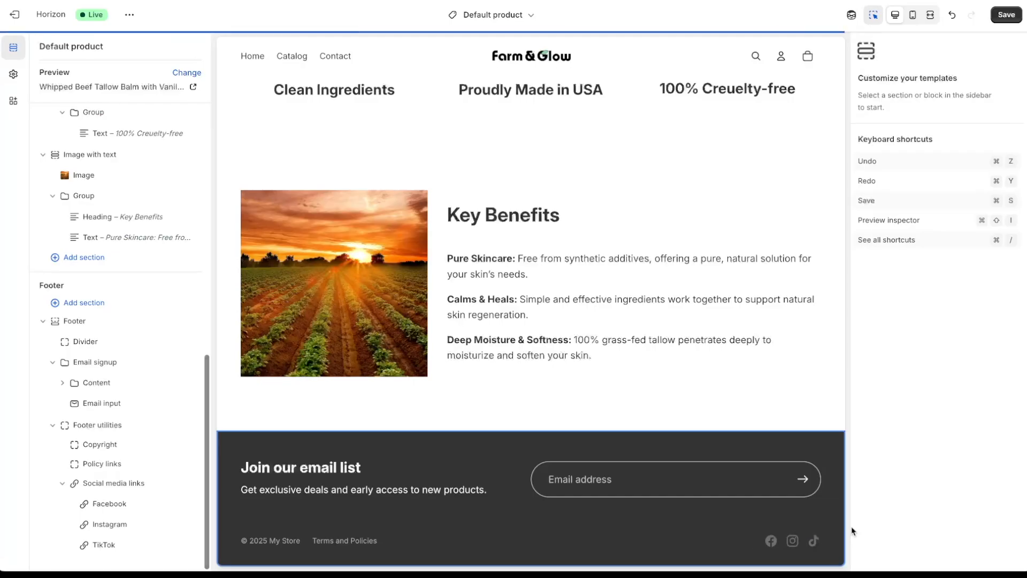
{"action": "left_click", "coordinate": [771, 540]}
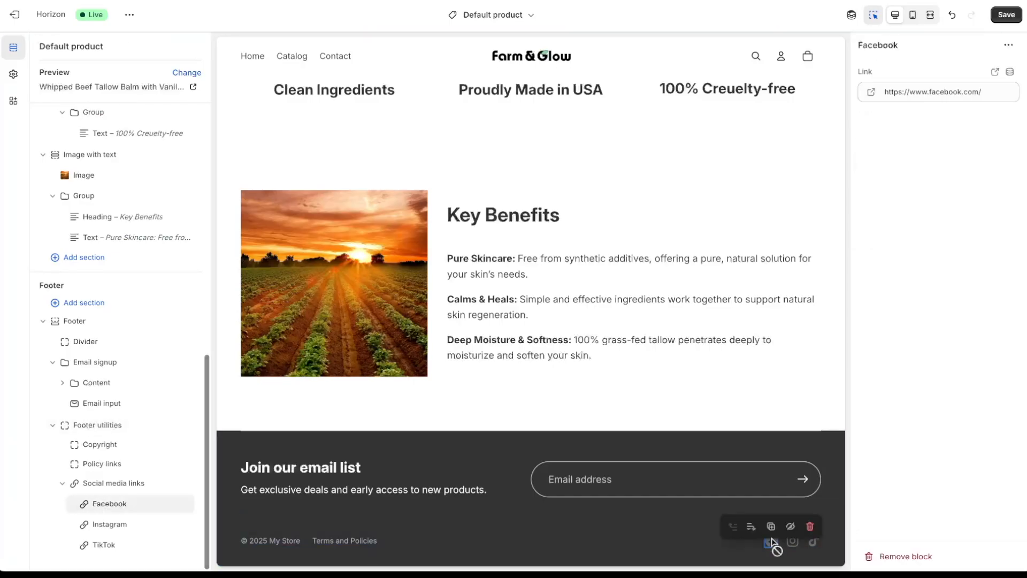
{"action": "left_click", "coordinate": [807, 526]}
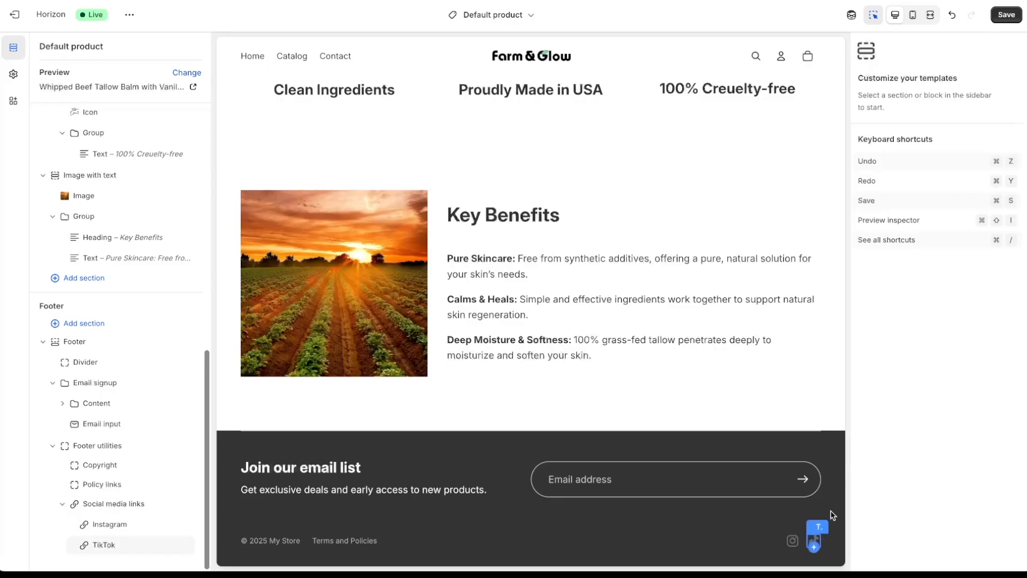
{"action": "left_click", "coordinate": [794, 544]}
{"action": "left_click", "coordinate": [996, 91]}
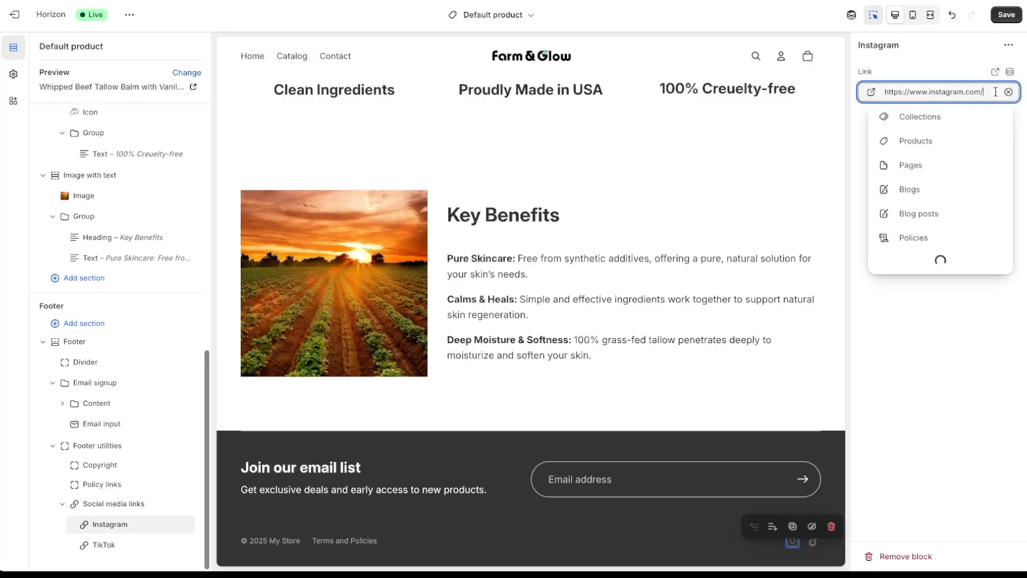
- Check the footer policy links, then set the footer's top padding to 50 px in mobile preview
{"action": "left_click", "coordinate": [321, 540]}
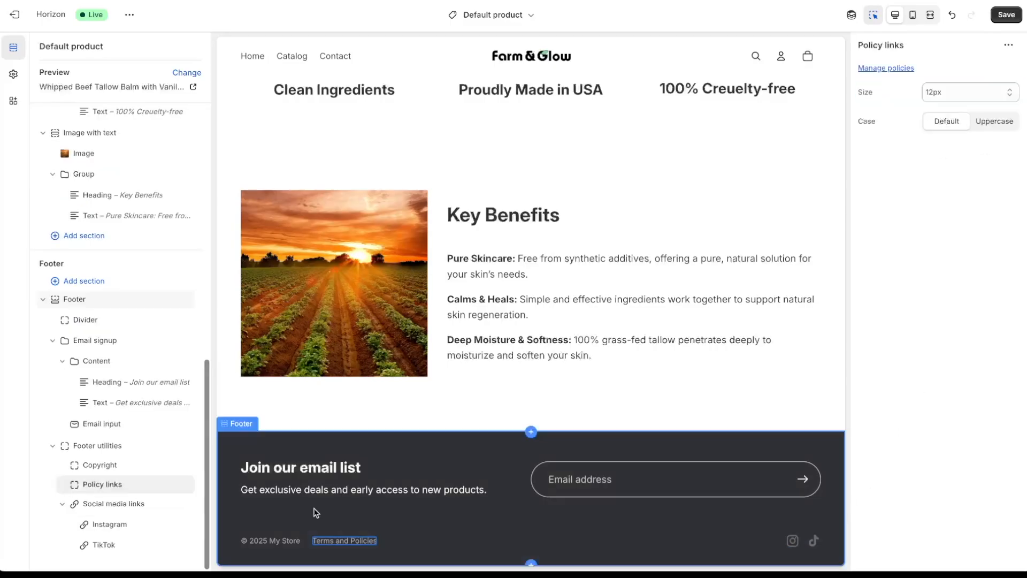
{"action": "left_click", "coordinate": [331, 542]}
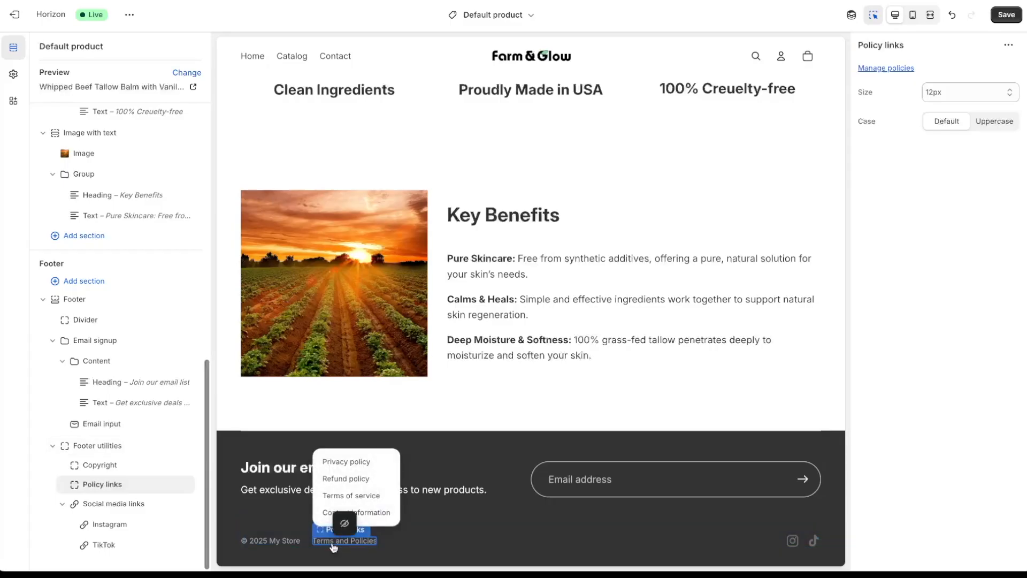
{"action": "left_click", "coordinate": [912, 14]}
{"action": "scroll", "coordinate": [592, 338], "scroll_direction": "down", "scroll_amount": 5}
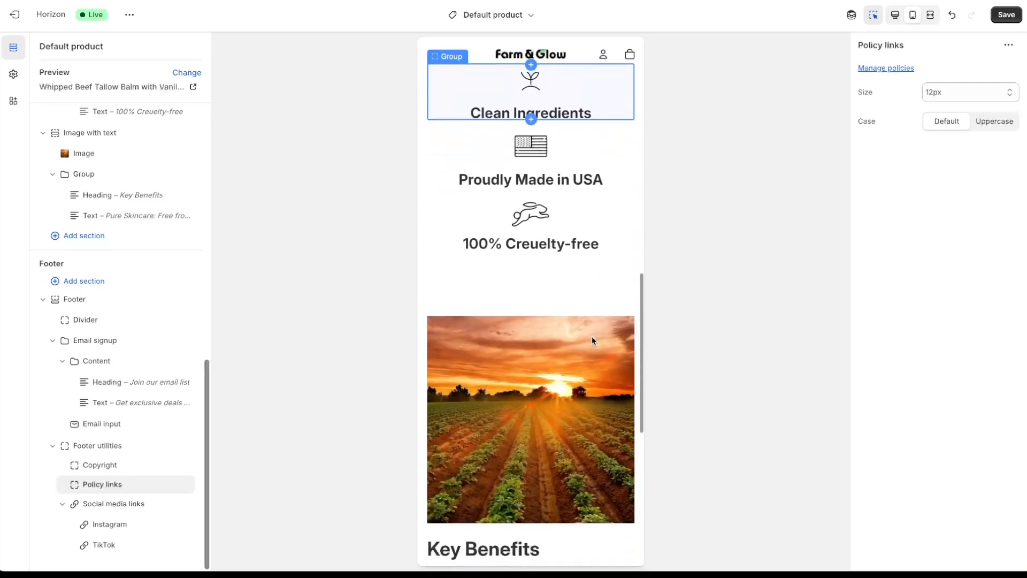
{"action": "scroll", "coordinate": [592, 340], "scroll_direction": "down", "scroll_amount": 8}
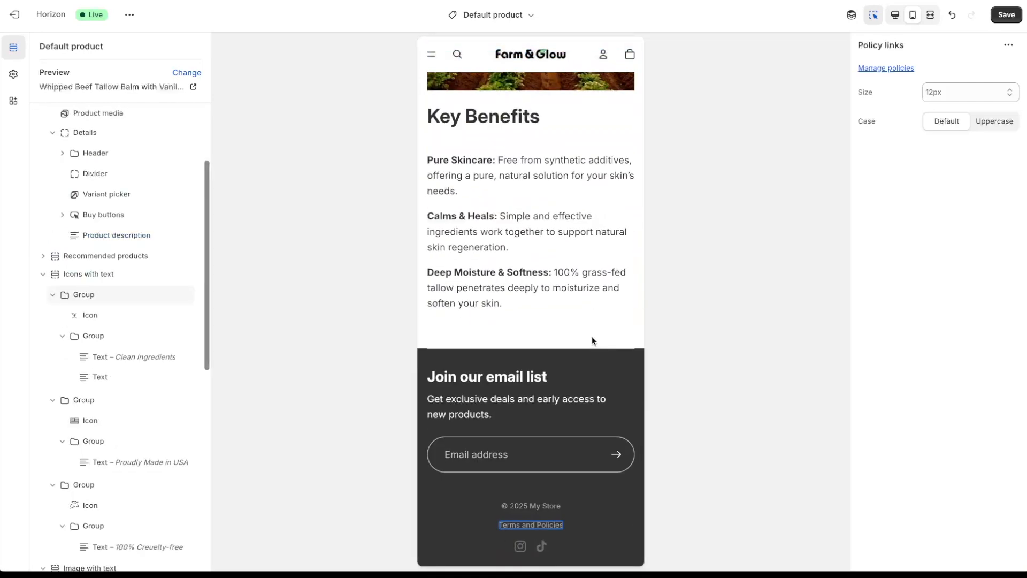
{"action": "left_click", "coordinate": [563, 368]}
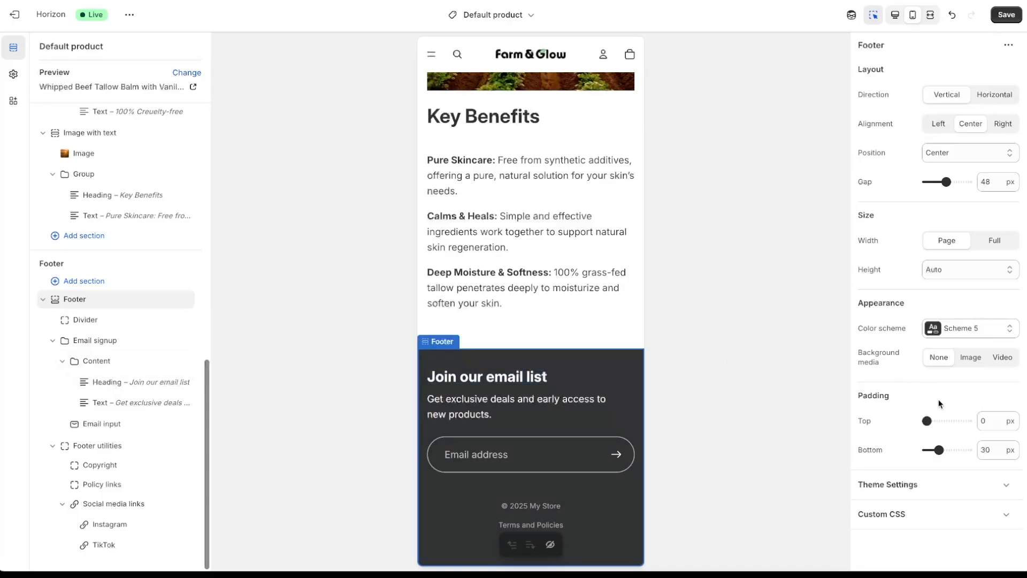
{"action": "left_click_drag", "start_coordinate": [926, 420], "coordinate": [940, 422]}
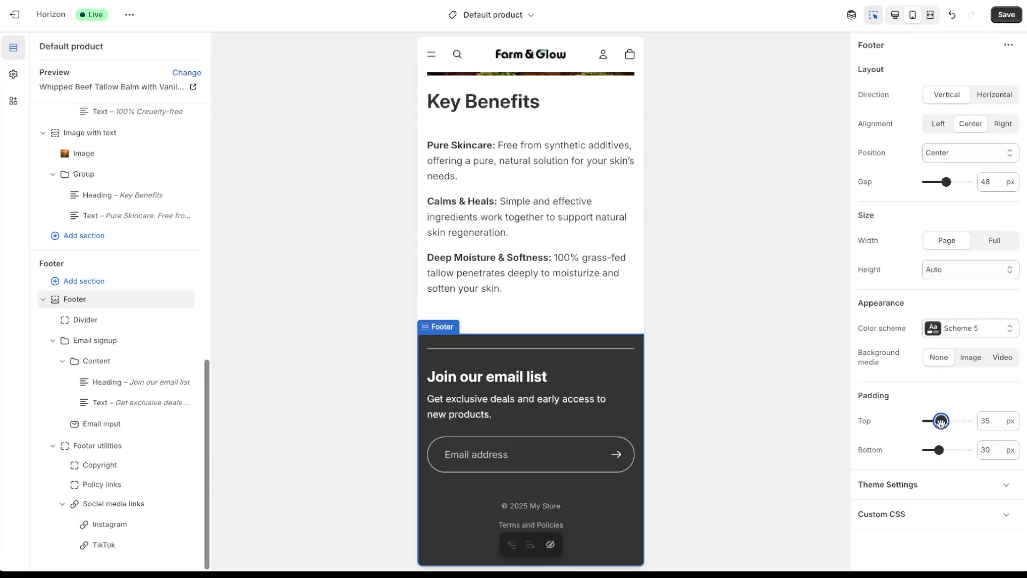
{"action": "left_click_drag", "start_coordinate": [940, 422], "coordinate": [975, 421]}
{"action": "type", "text": "5"}
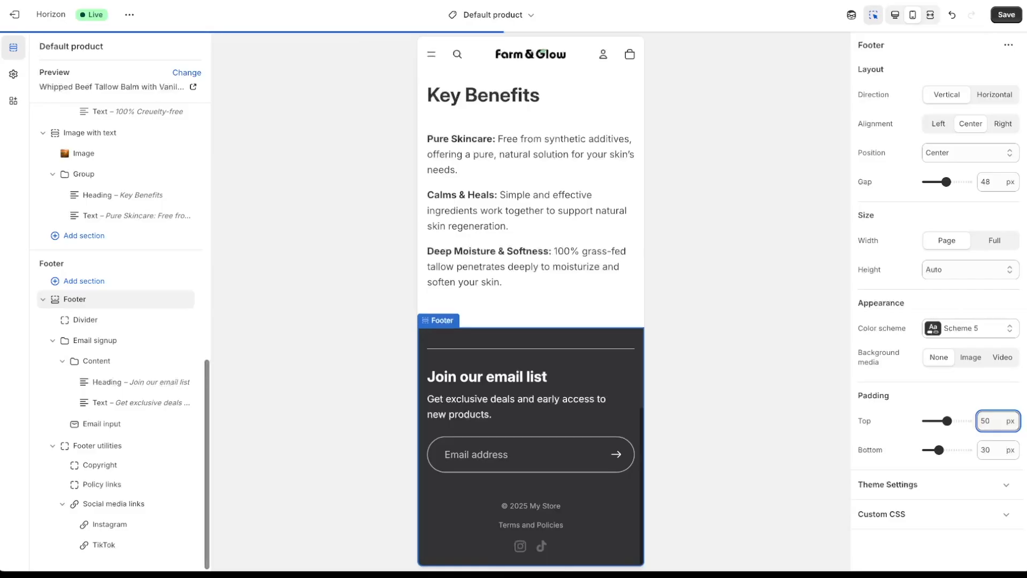
{"action": "left_click", "coordinate": [757, 378]}
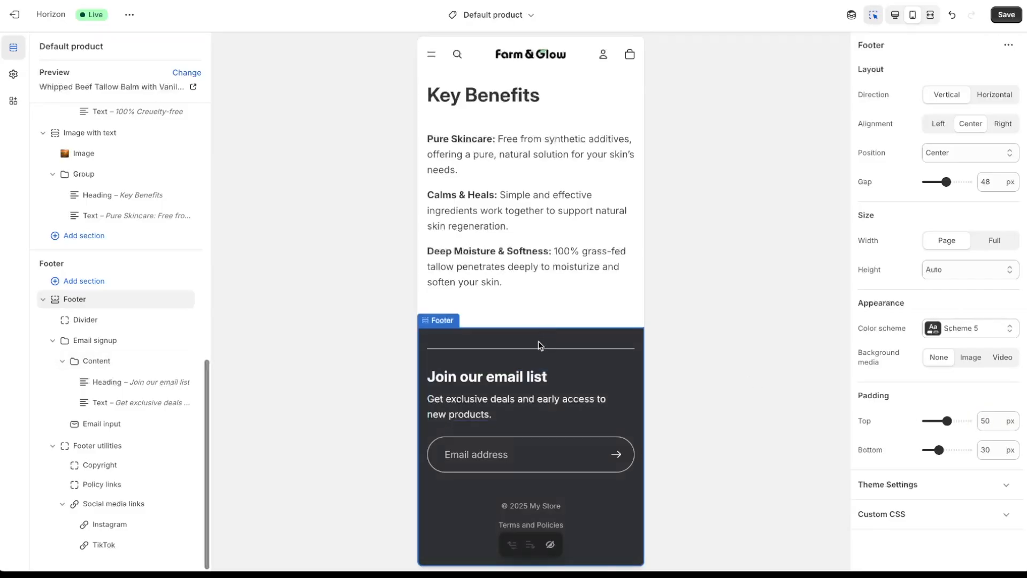
- Switch the preview back to desktop, review the footer, and save the theme
{"action": "left_click", "coordinate": [896, 16]}
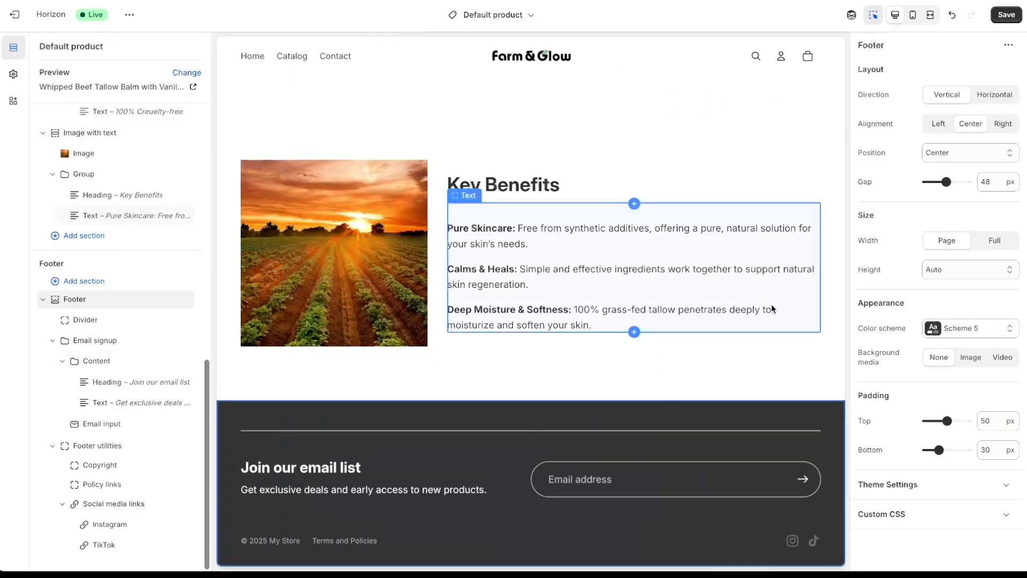
{"action": "scroll", "coordinate": [473, 452], "scroll_direction": "up", "scroll_amount": 1}
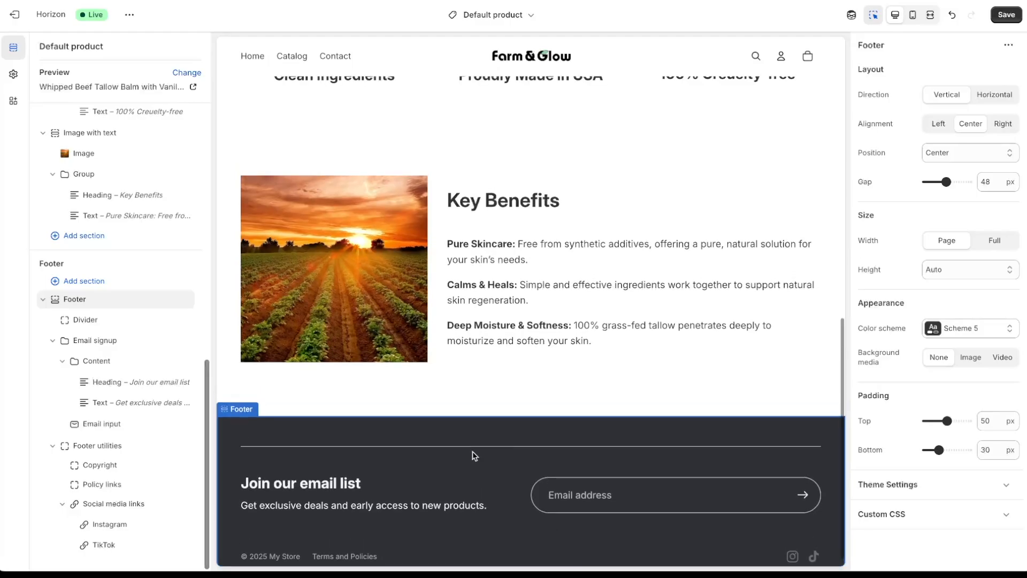
{"action": "scroll", "coordinate": [473, 452], "scroll_direction": "down", "scroll_amount": 1}
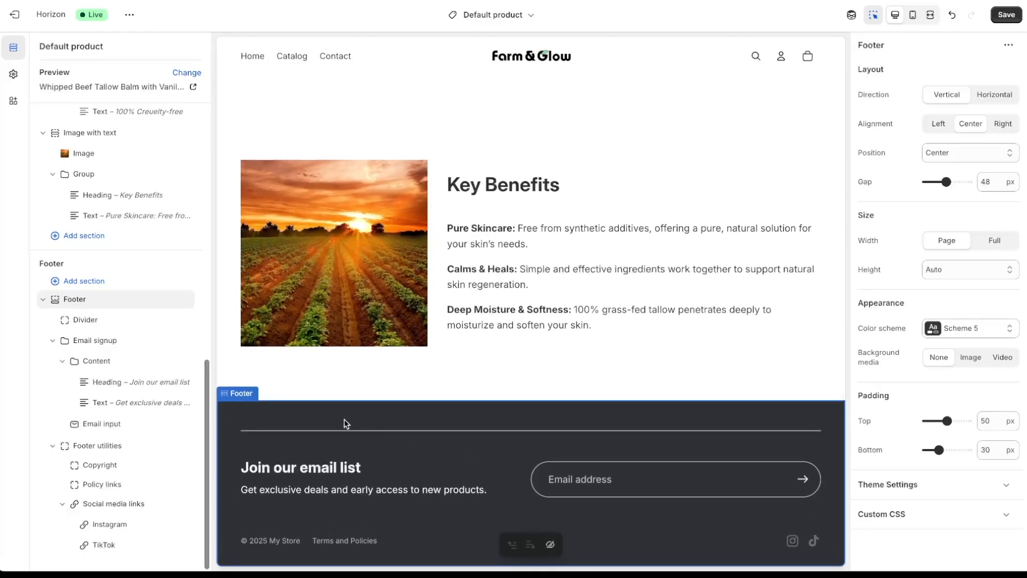
{"action": "left_click", "coordinate": [300, 467]}
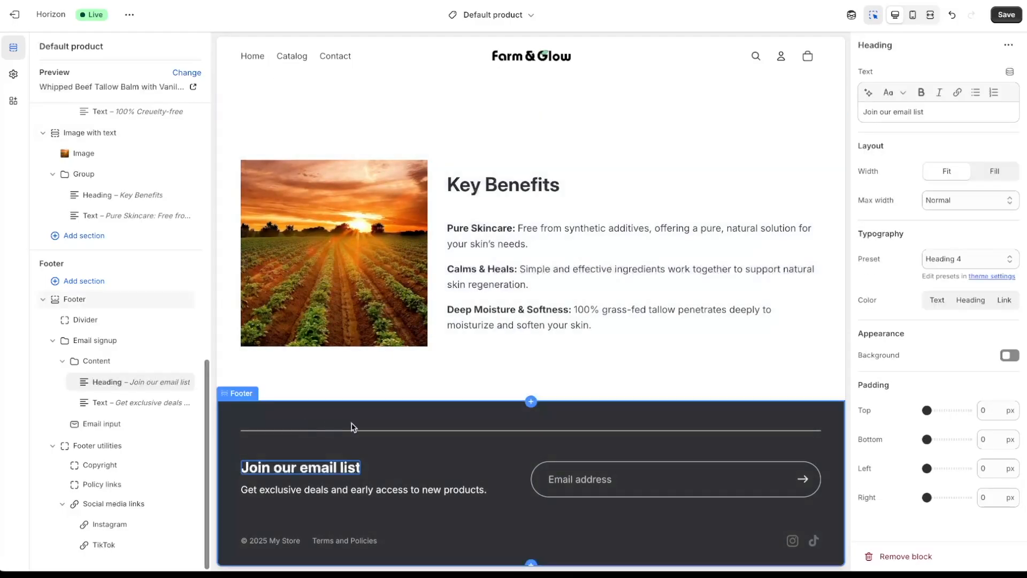
{"action": "mouse_move", "coordinate": [531, 406]}
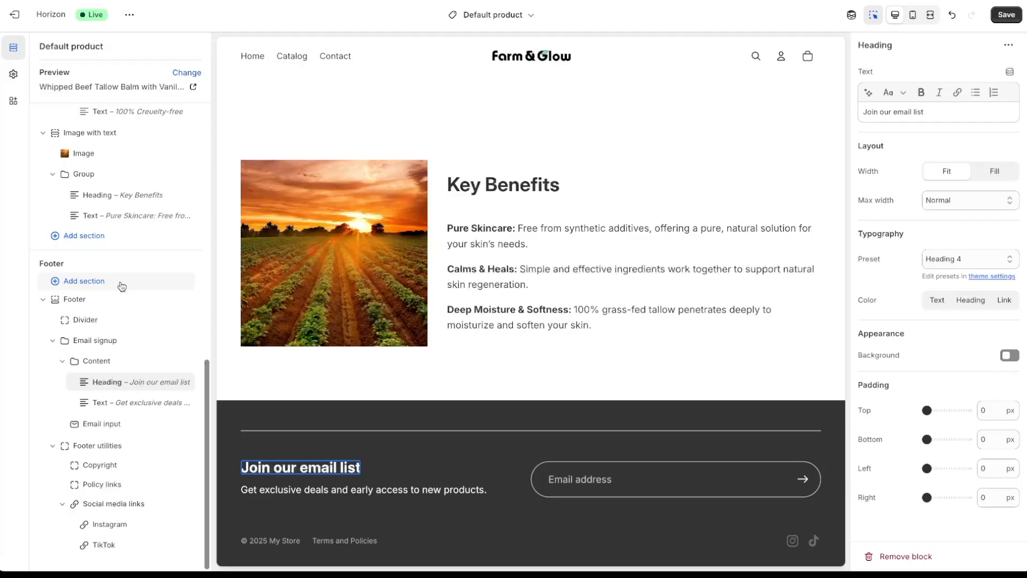
{"action": "left_click", "coordinate": [1006, 16]}
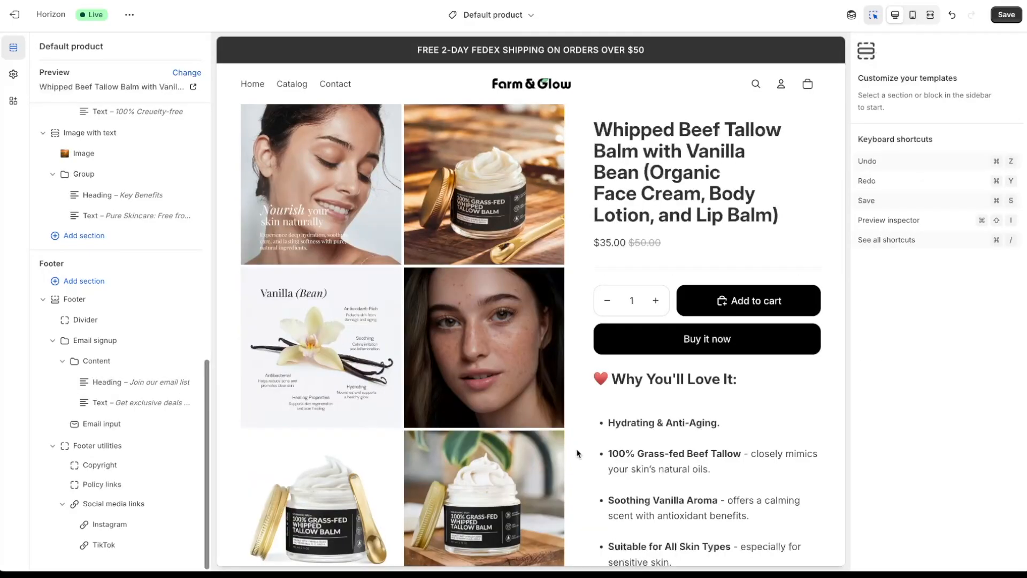
- Add a Rich text section above the footer with automatic height
{"action": "scroll", "coordinate": [577, 450], "scroll_direction": "down", "scroll_amount": 8}
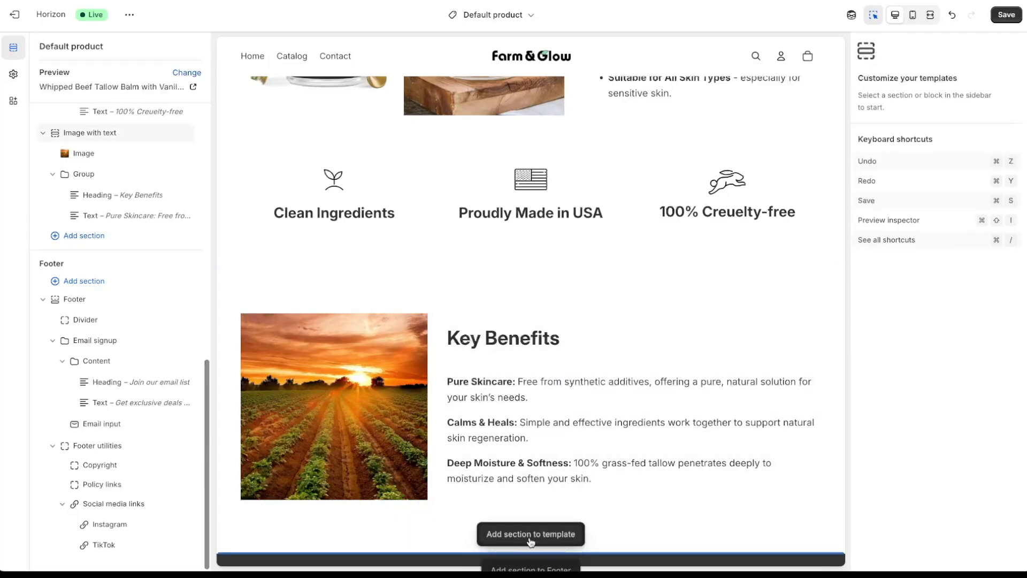
{"action": "left_click", "coordinate": [532, 542]}
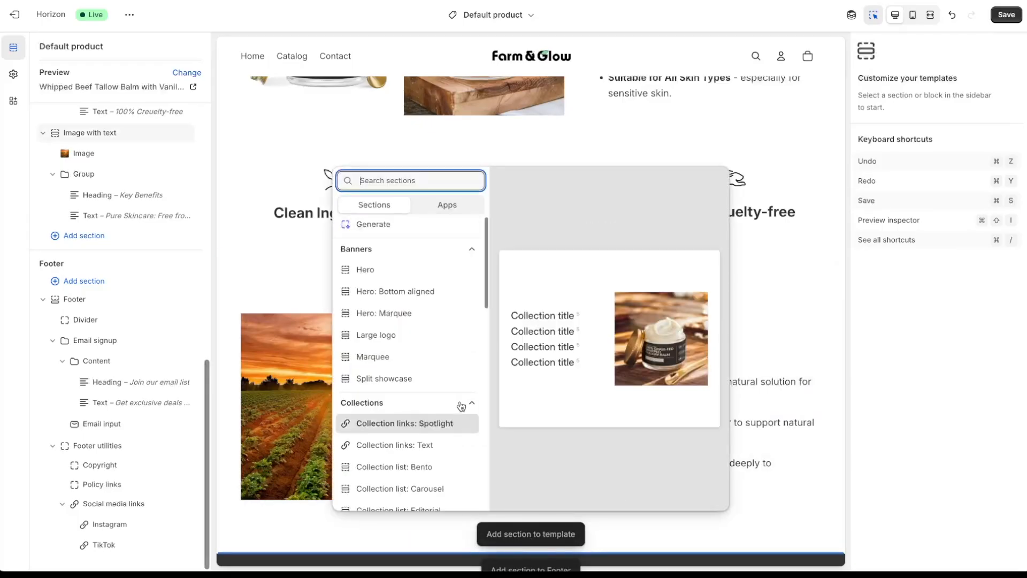
{"action": "scroll", "coordinate": [458, 355], "scroll_direction": "down", "scroll_amount": 10}
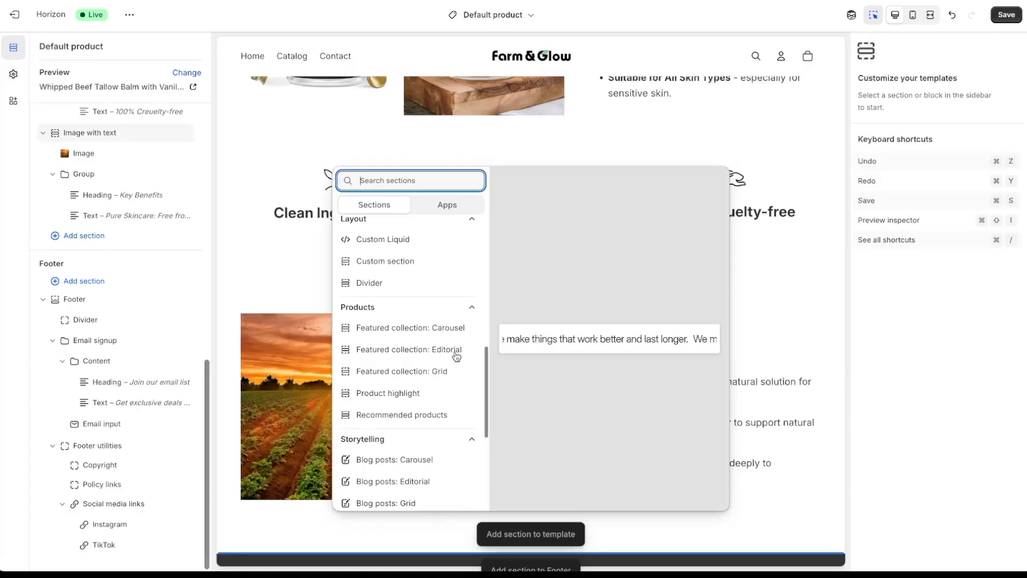
{"action": "scroll", "coordinate": [456, 357], "scroll_direction": "down", "scroll_amount": 5}
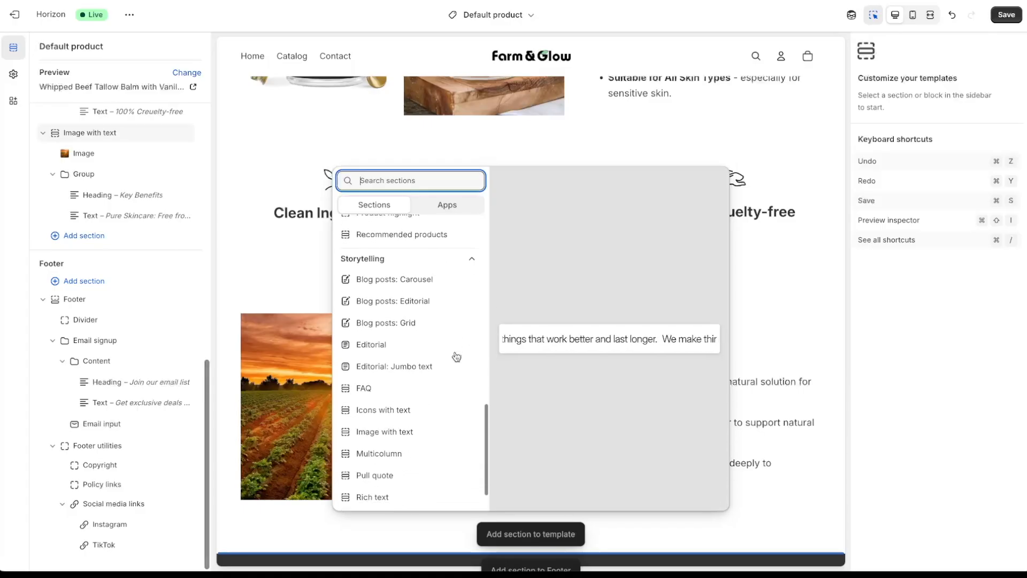
{"action": "scroll", "coordinate": [456, 356], "scroll_direction": "down", "scroll_amount": 1}
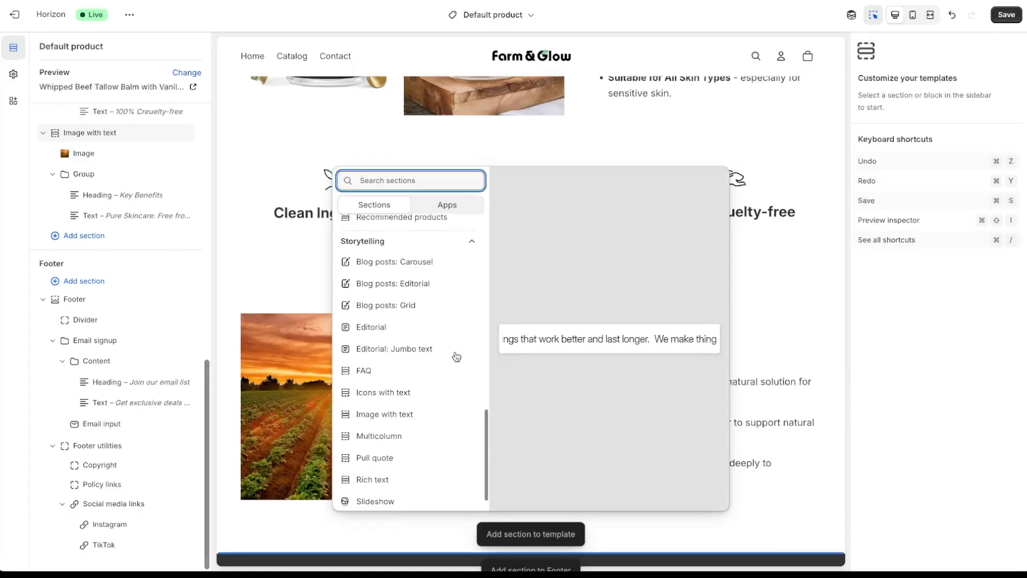
{"action": "left_click", "coordinate": [421, 485]}
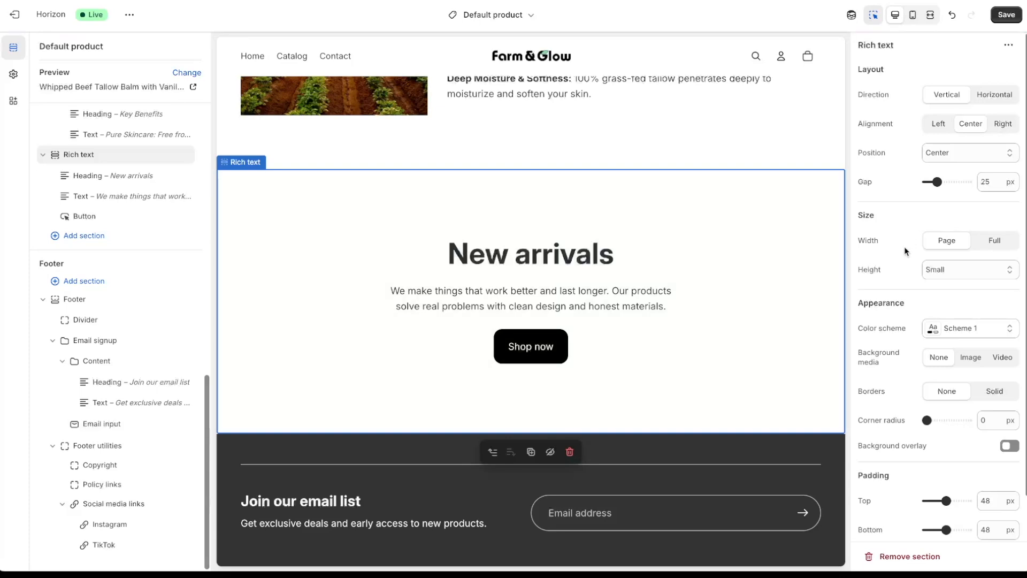
{"action": "left_click", "coordinate": [942, 266]}
{"action": "left_click", "coordinate": [942, 258]}
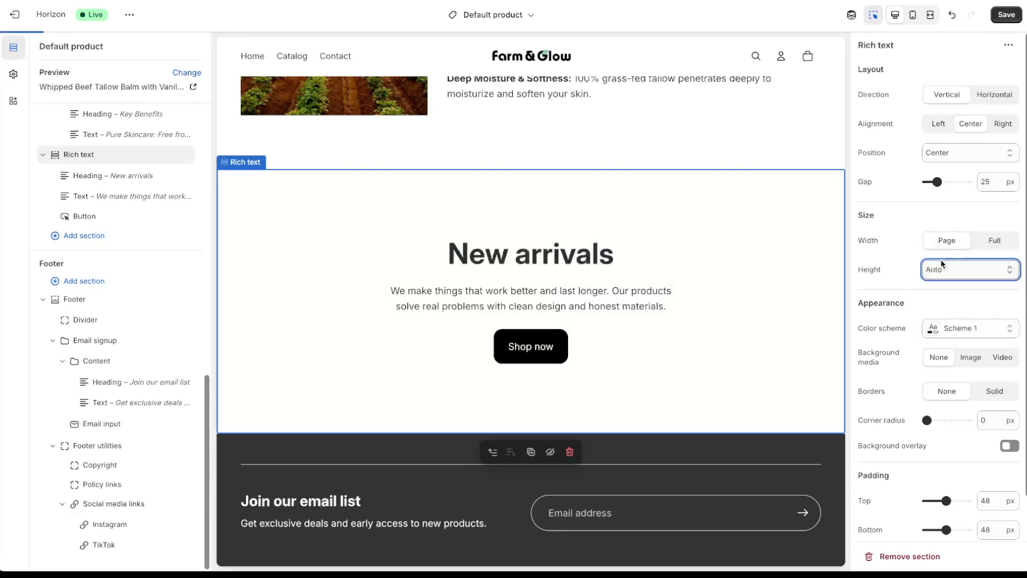
- Remove the Shop now button and make the heading '100% Money Back Guarantee' as Heading 4
{"action": "left_click", "coordinate": [543, 355]}
{"action": "left_click", "coordinate": [570, 390]}
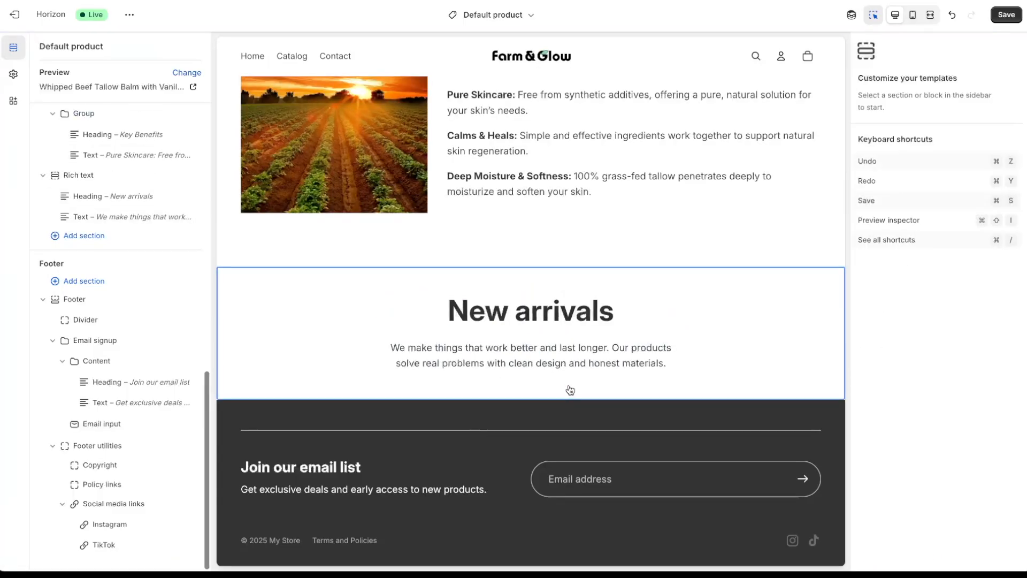
{"action": "left_click", "coordinate": [542, 319]}
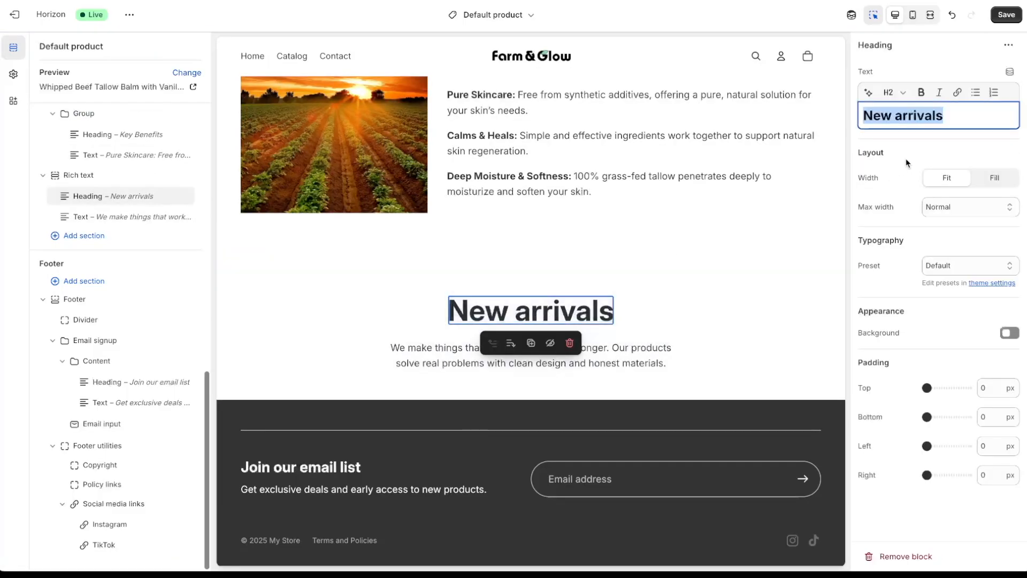
{"action": "left_click", "coordinate": [979, 112]}
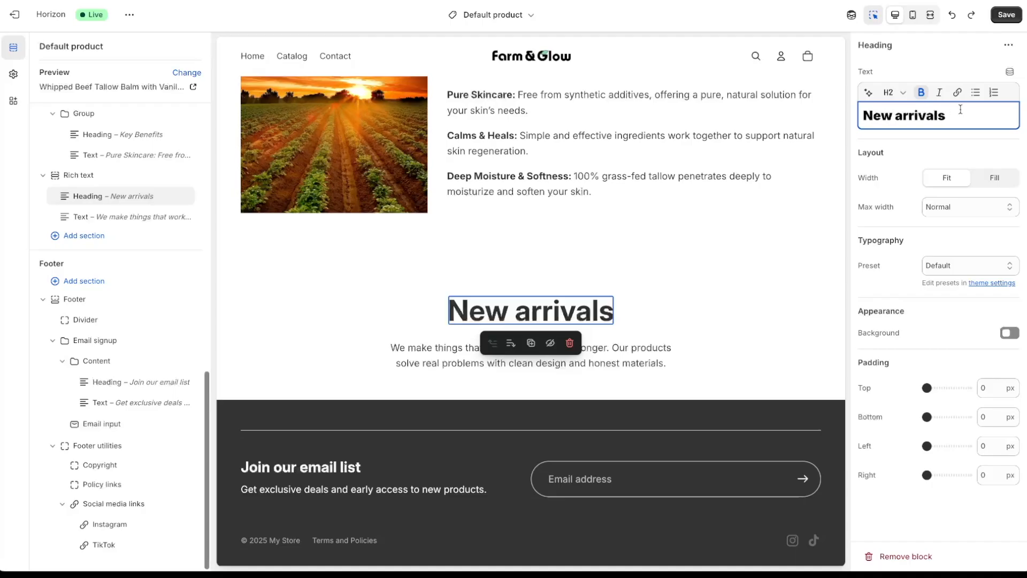
{"action": "key", "text": "ctrl+a"}
{"action": "key", "text": "BackSpace"}
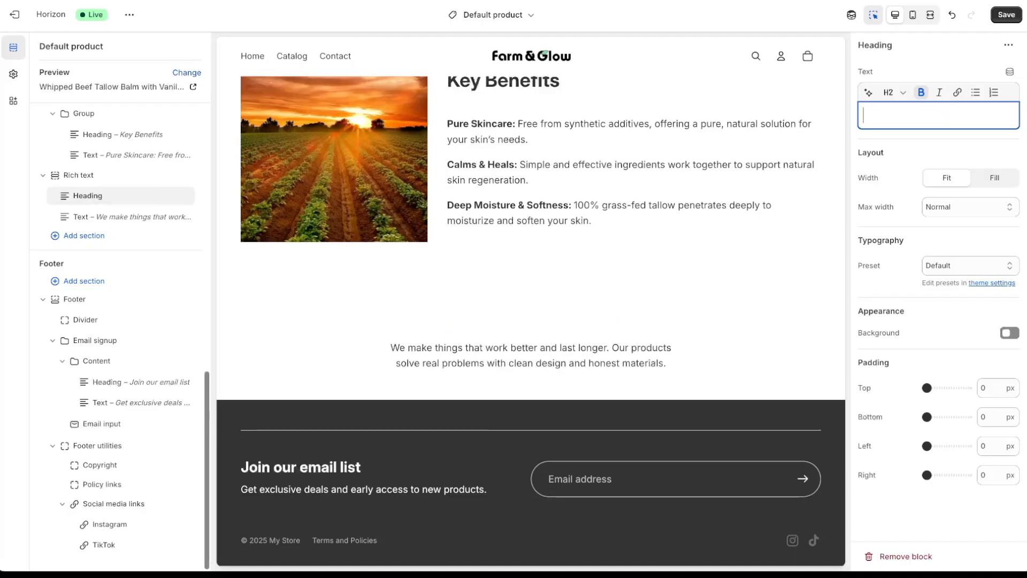
{"action": "type", "text": "100% Money Back Guarantee"}
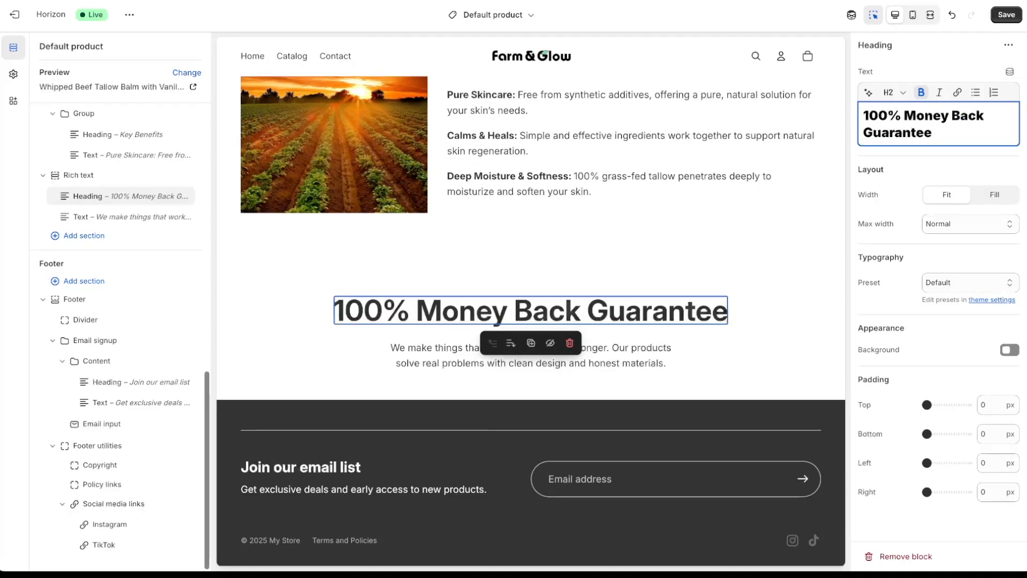
{"action": "left_click", "coordinate": [903, 96]}
{"action": "left_click", "coordinate": [892, 239]}
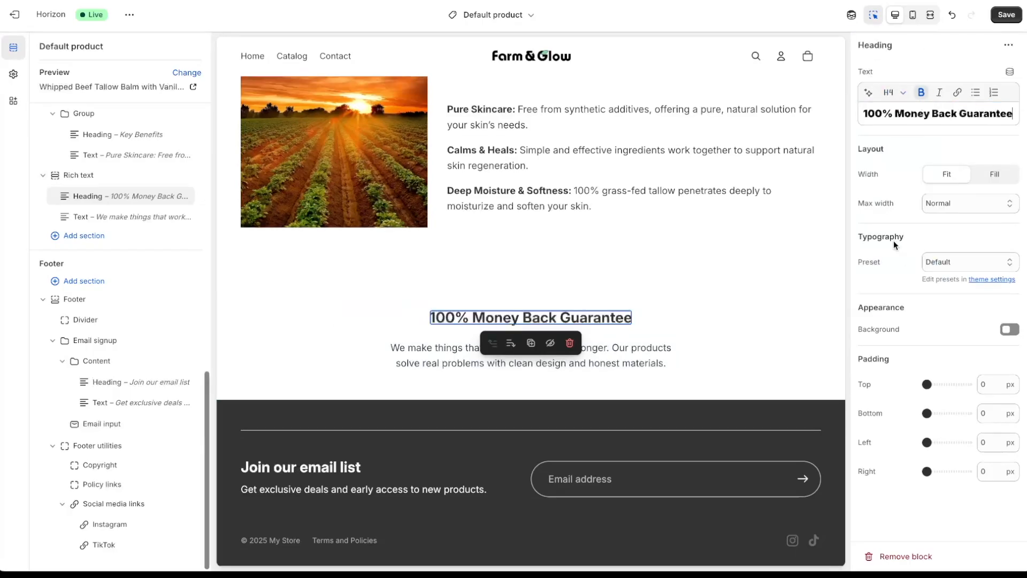
- Replace the paragraph with the no-questions-asked refund promise and apply the grey Scheme 2 colours
{"action": "left_click", "coordinate": [614, 360]}
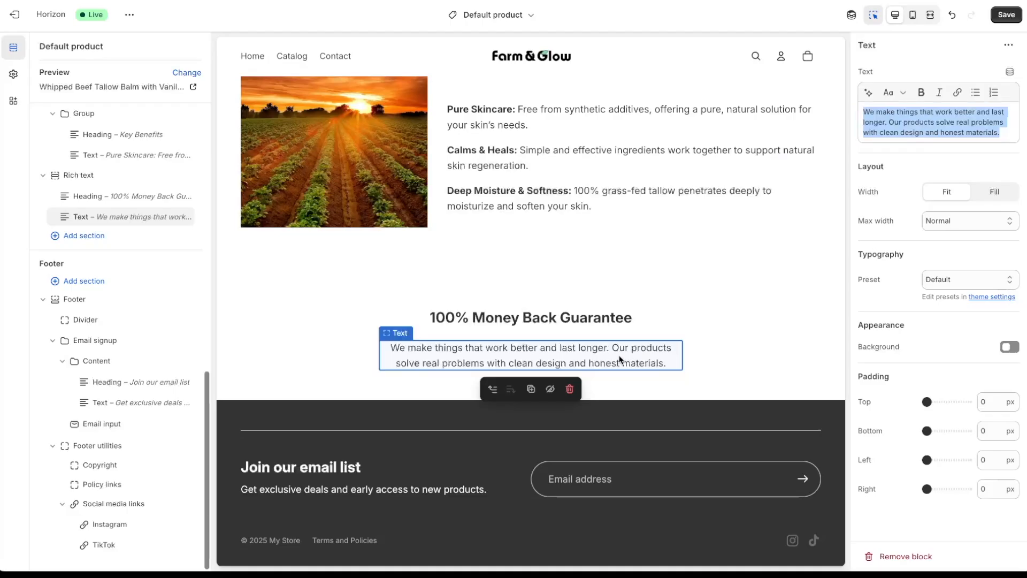
{"action": "left_click", "coordinate": [979, 115]}
{"action": "left_click_drag", "start_coordinate": [1007, 131], "coordinate": [851, 104]}
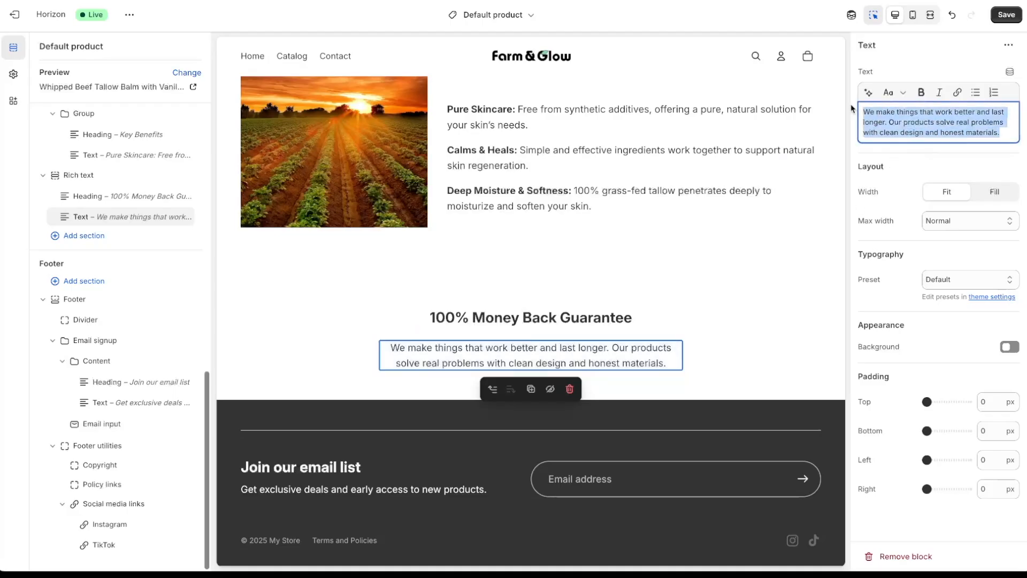
{"action": "type", "text": "Not happy with your purchase? Get a refund, no questions asked."}
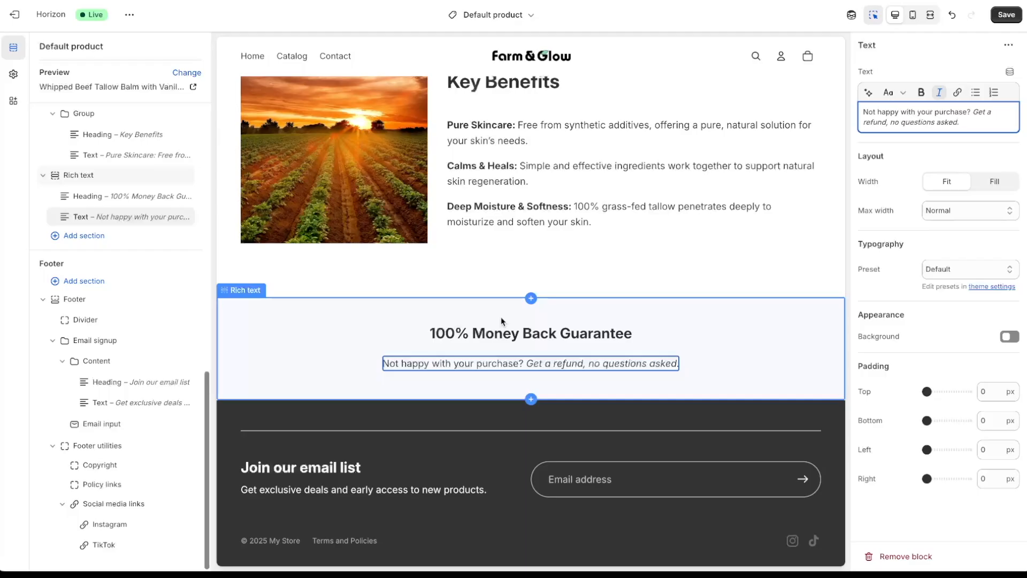
{"action": "left_click", "coordinate": [376, 314]}
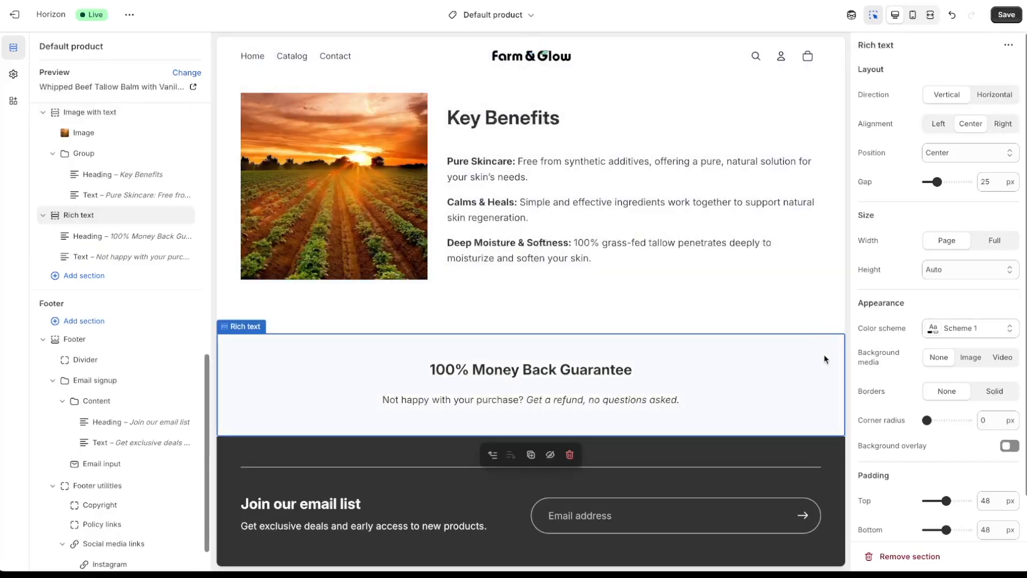
{"action": "left_click", "coordinate": [951, 330]}
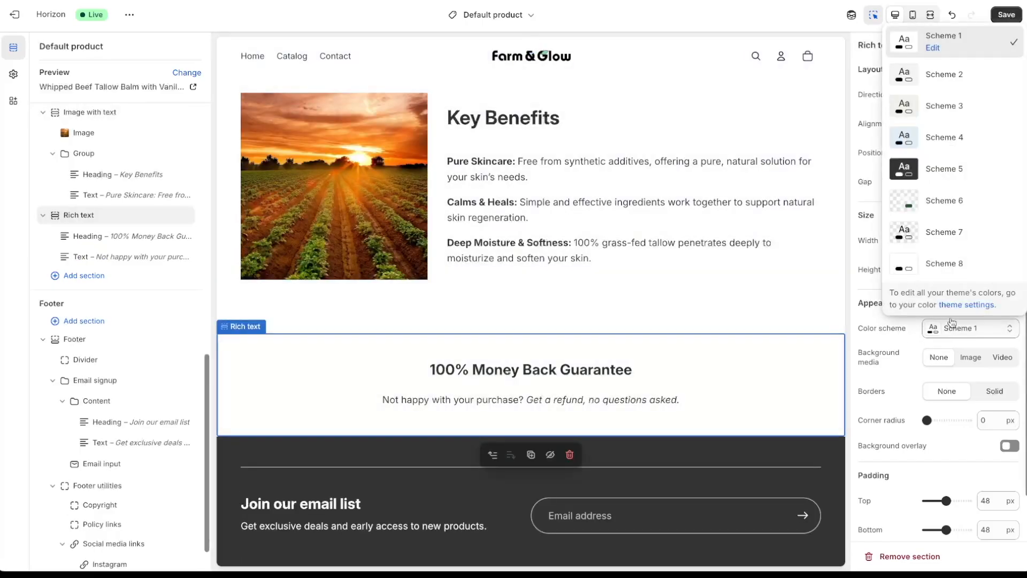
{"action": "left_click", "coordinate": [963, 75]}
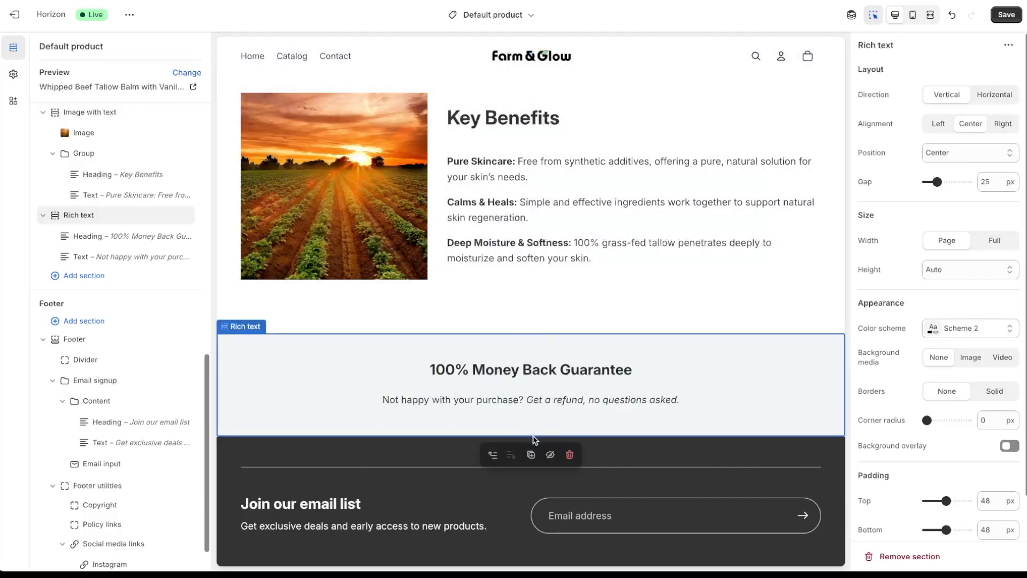
- Add a Divider section (search 'div') with Scheme 2 colours and duplicate it
{"action": "left_click", "coordinate": [533, 416]}
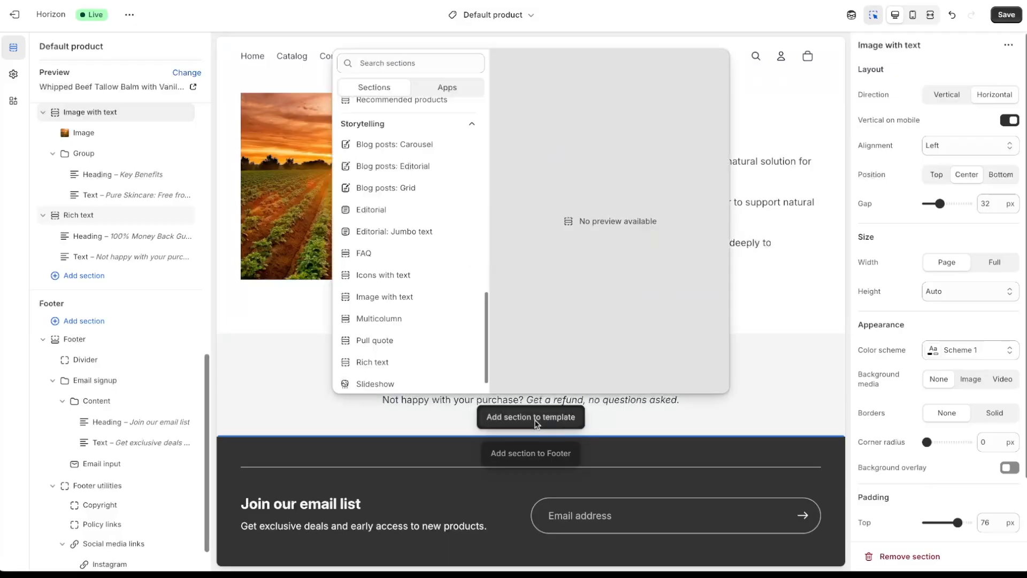
{"action": "scroll", "coordinate": [424, 283], "scroll_direction": "down", "scroll_amount": 6}
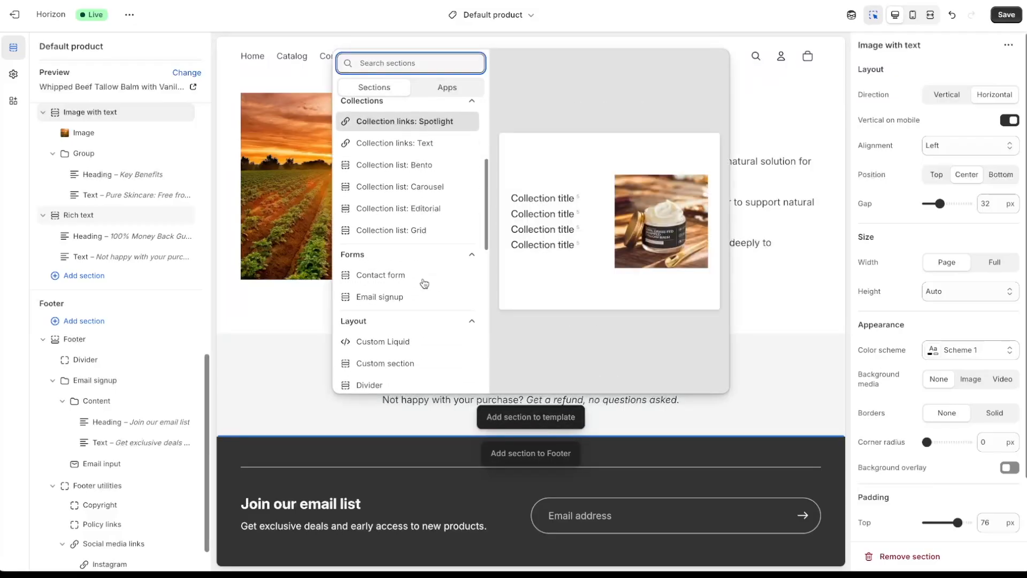
{"action": "type", "text": "div"}
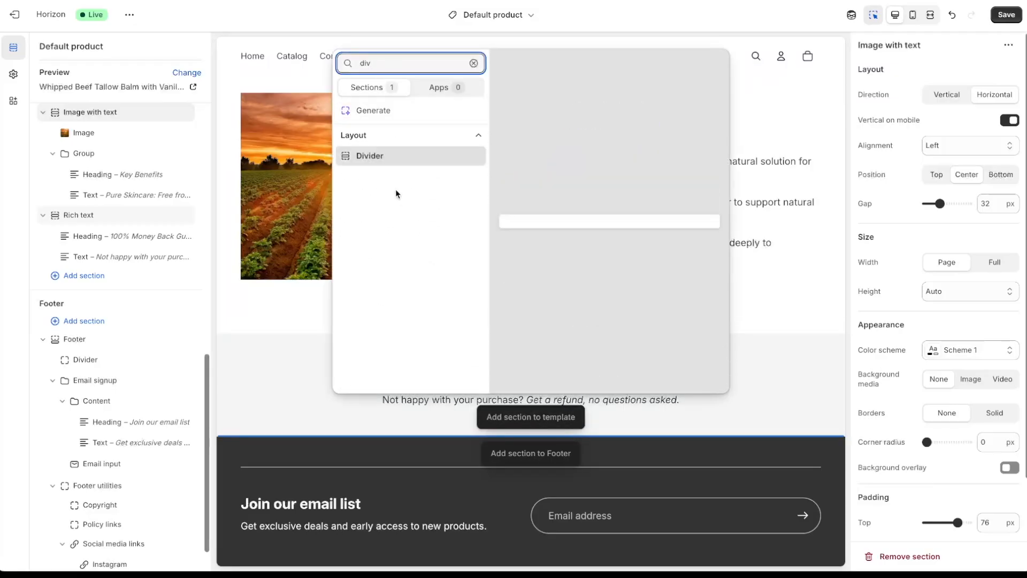
{"action": "left_click", "coordinate": [379, 156]}
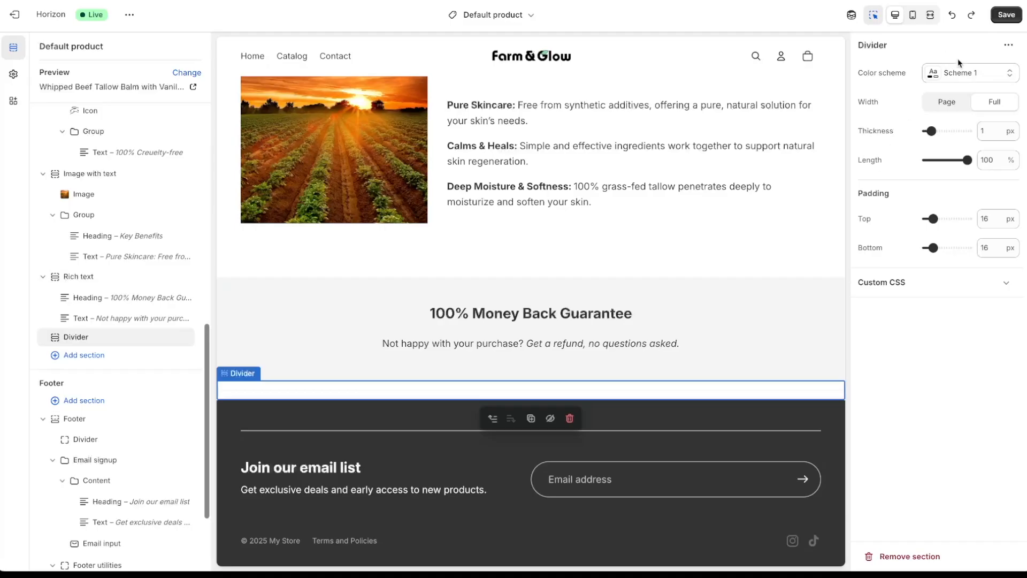
{"action": "left_click", "coordinate": [966, 73]}
{"action": "left_click", "coordinate": [955, 137]}
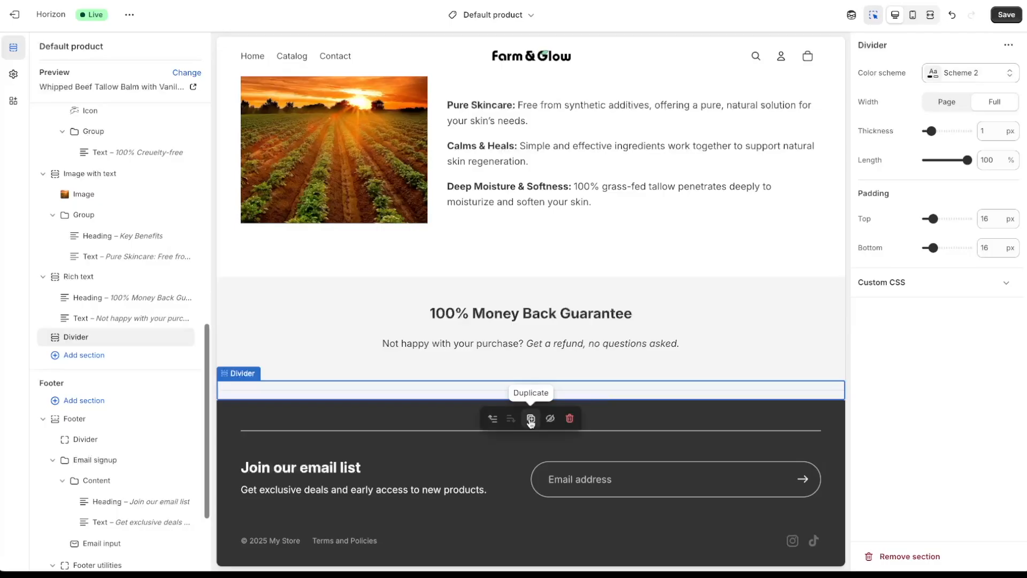
{"action": "left_click", "coordinate": [530, 419]}
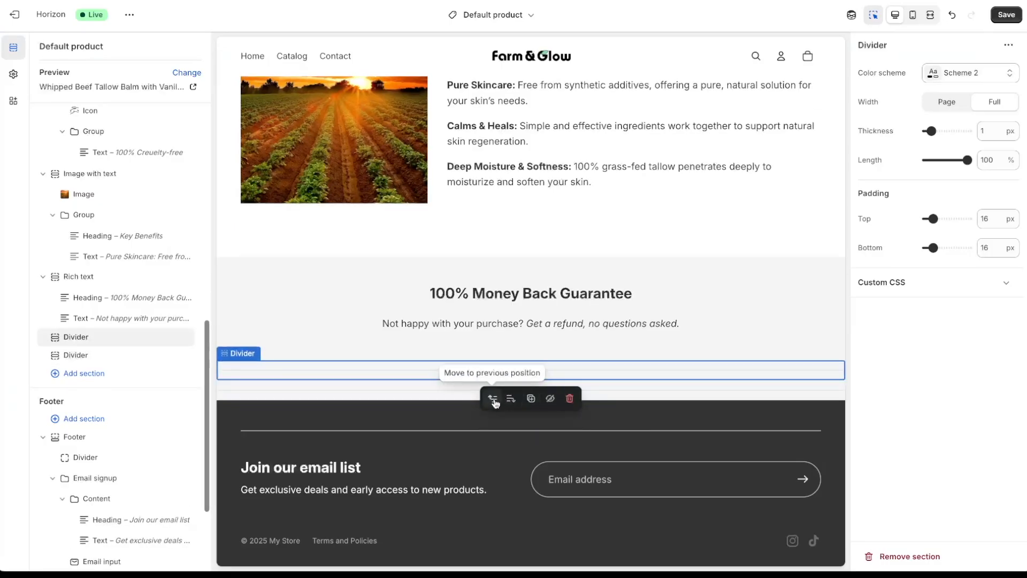
- Move the copied divider above the guarantee section; set upper top and lower bottom padding to 0 px
{"action": "left_click", "coordinate": [490, 397]}
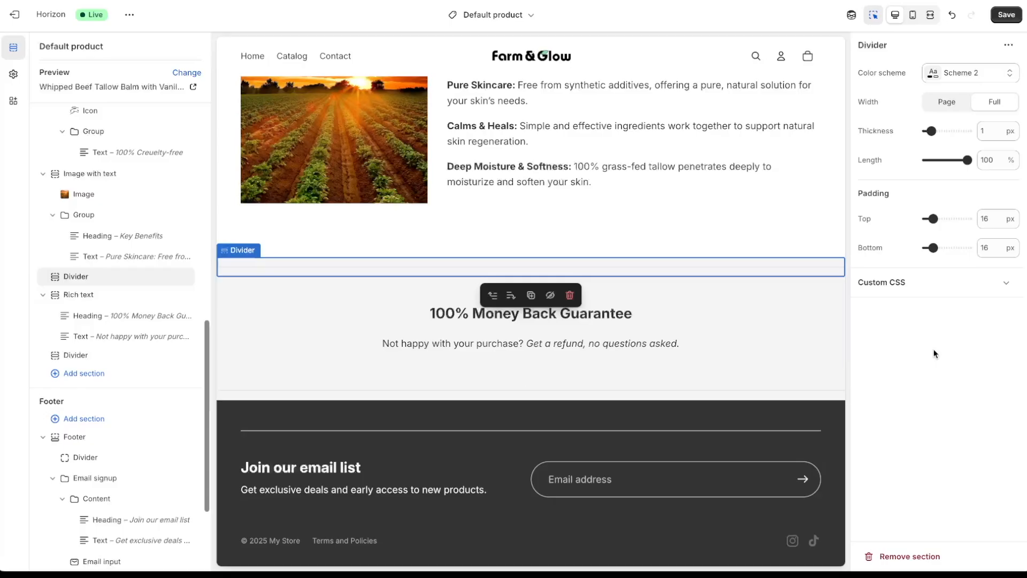
{"action": "left_click", "coordinate": [808, 347]}
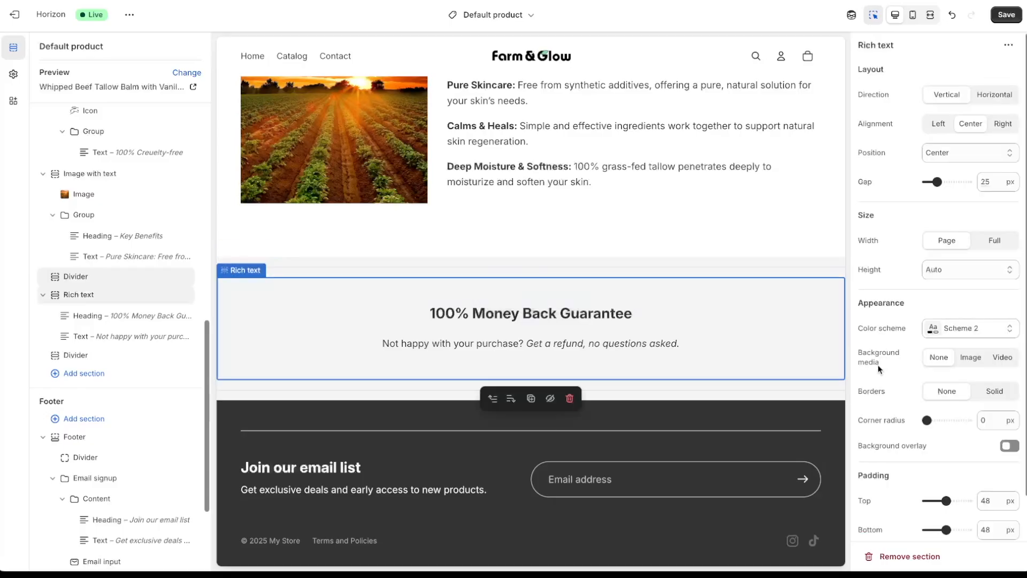
{"action": "left_click_drag", "start_coordinate": [934, 219], "coordinate": [926, 219]}
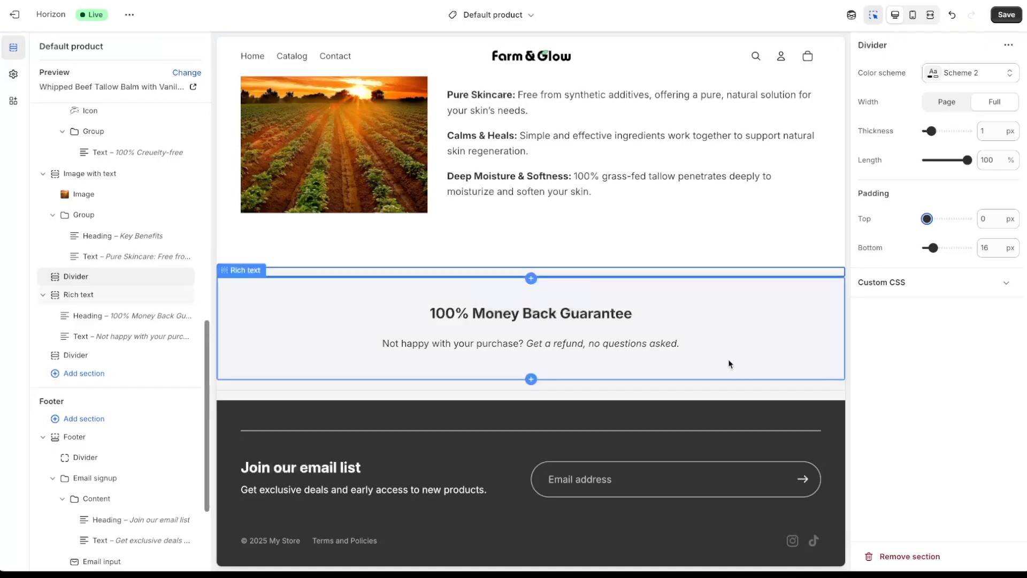
{"action": "left_click", "coordinate": [706, 396]}
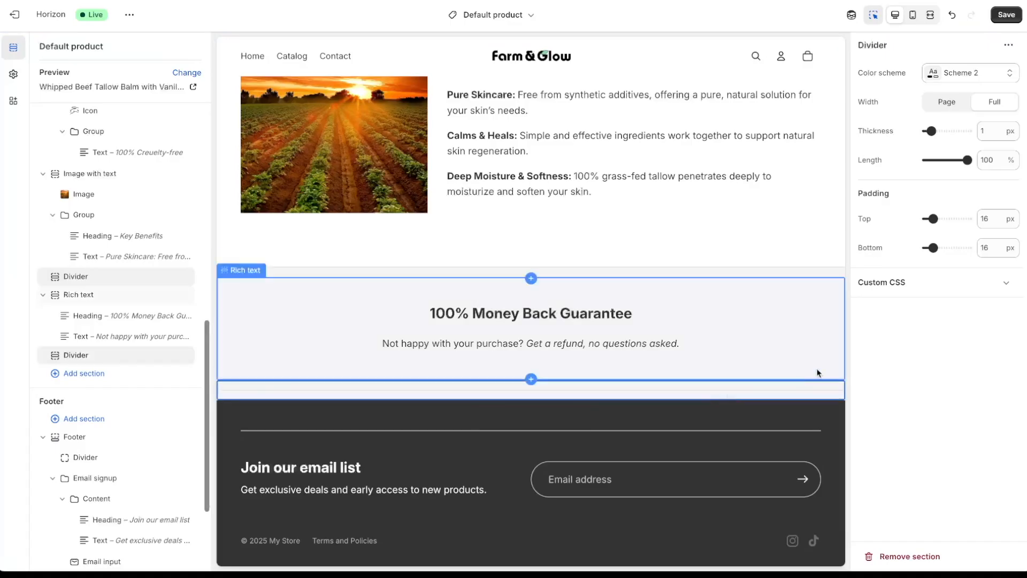
{"action": "left_click_drag", "start_coordinate": [933, 248], "coordinate": [913, 249]}
{"action": "left_click", "coordinate": [790, 254]}
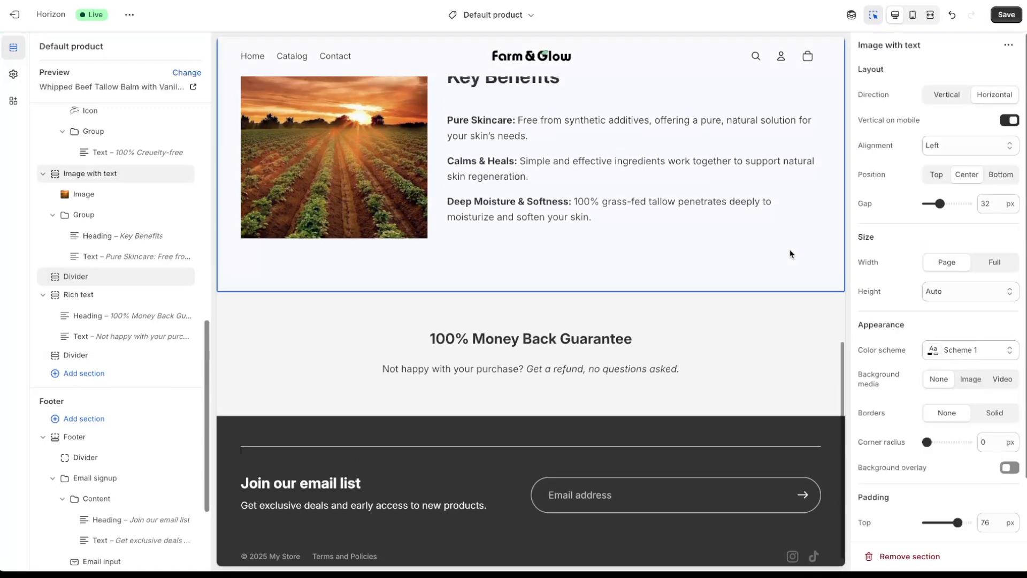
{"action": "left_click", "coordinate": [735, 454]}
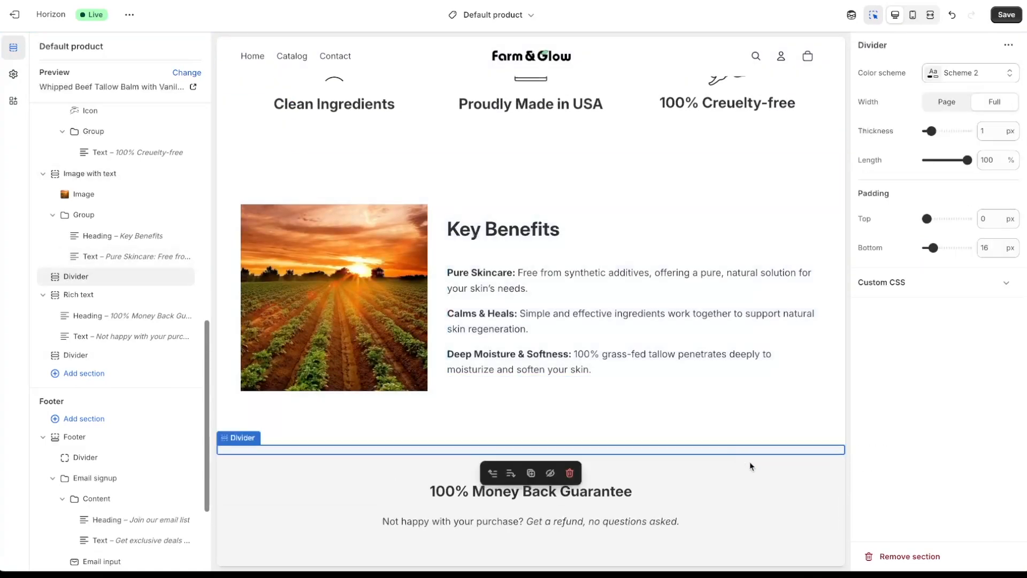
{"action": "scroll", "coordinate": [824, 214], "scroll_direction": "down", "scroll_amount": 3}
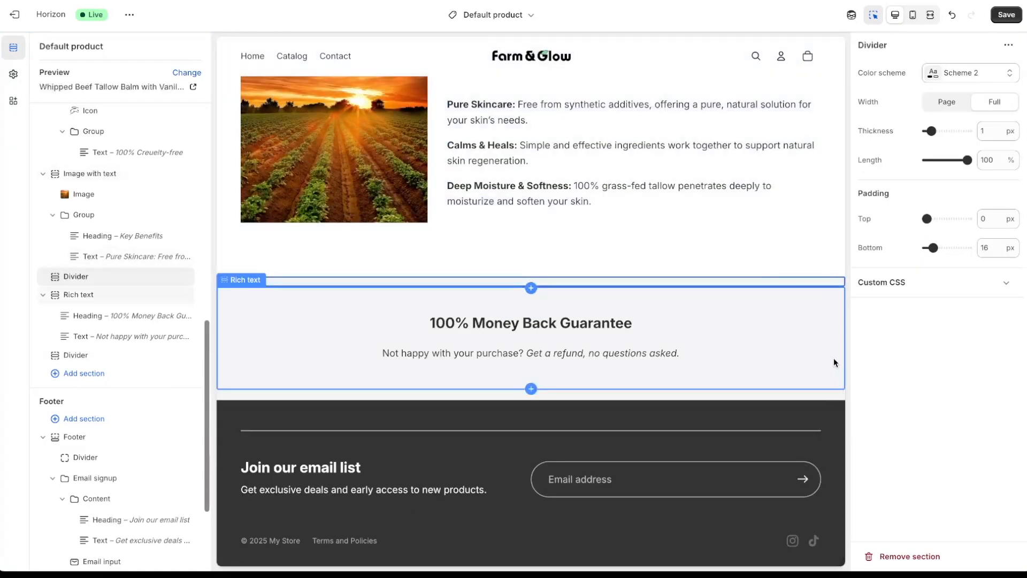
- Check the mobile layout, save the theme, and exit to the Online Store Themes page
{"action": "left_click", "coordinate": [914, 16]}
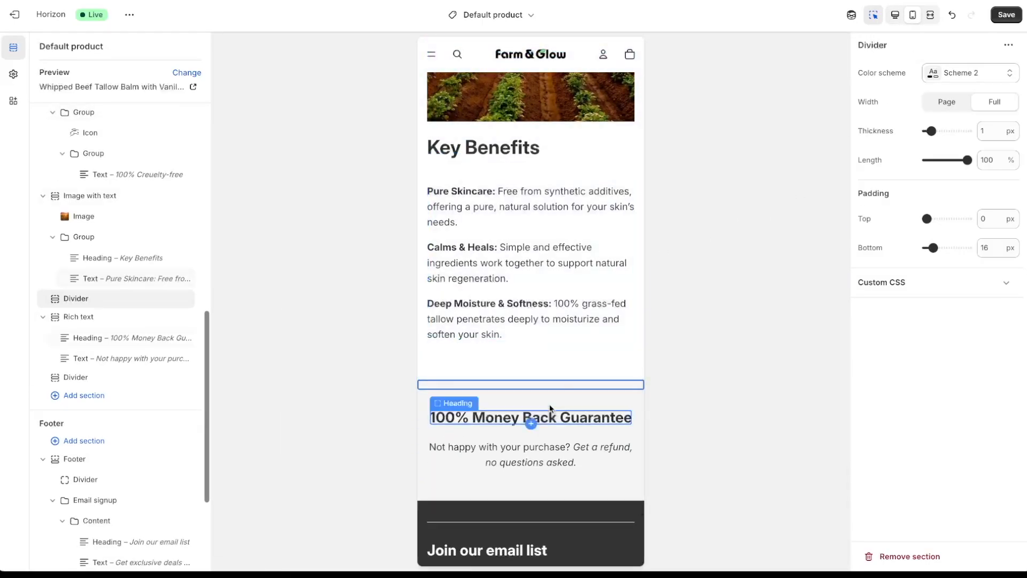
{"action": "left_click", "coordinate": [550, 312]}
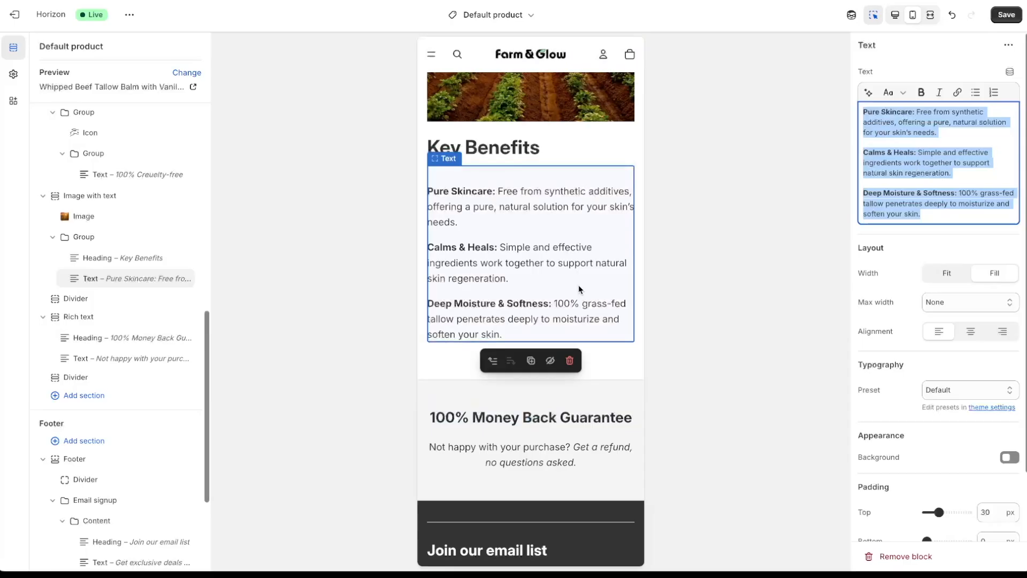
{"action": "scroll", "coordinate": [578, 285], "scroll_direction": "up", "scroll_amount": 5}
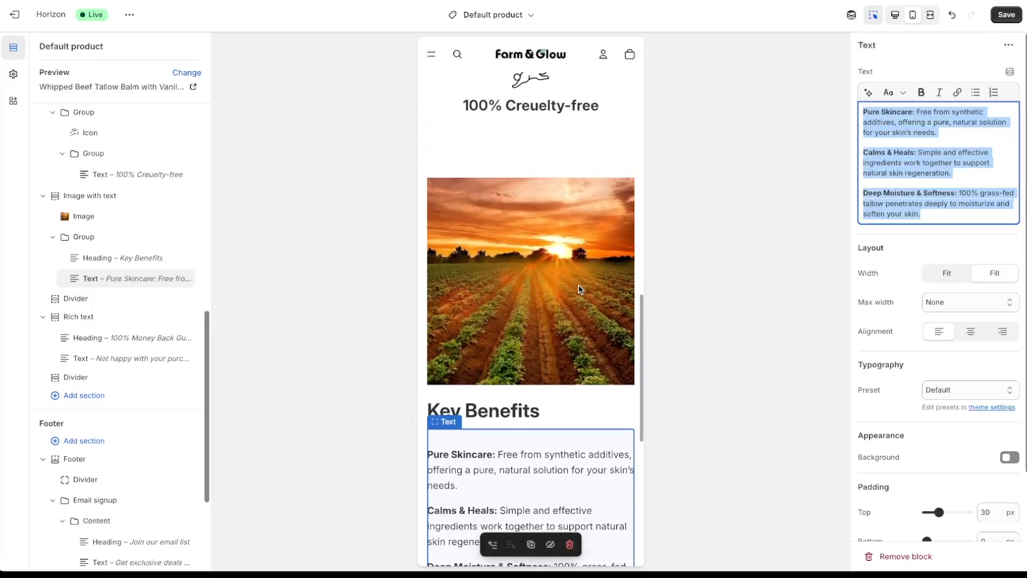
{"action": "scroll", "coordinate": [578, 284], "scroll_direction": "up", "scroll_amount": 15}
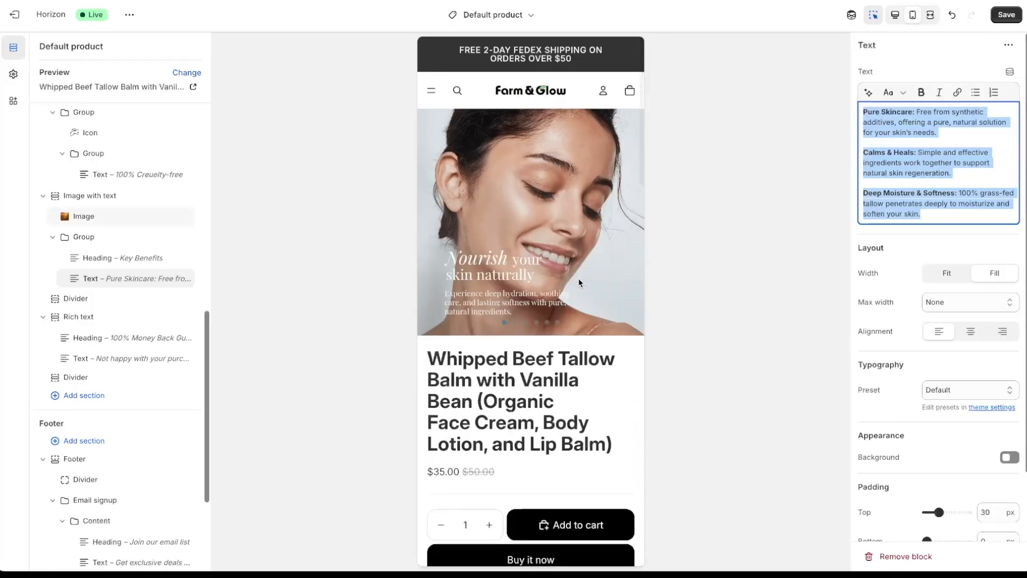
{"action": "left_click", "coordinate": [1009, 18]}
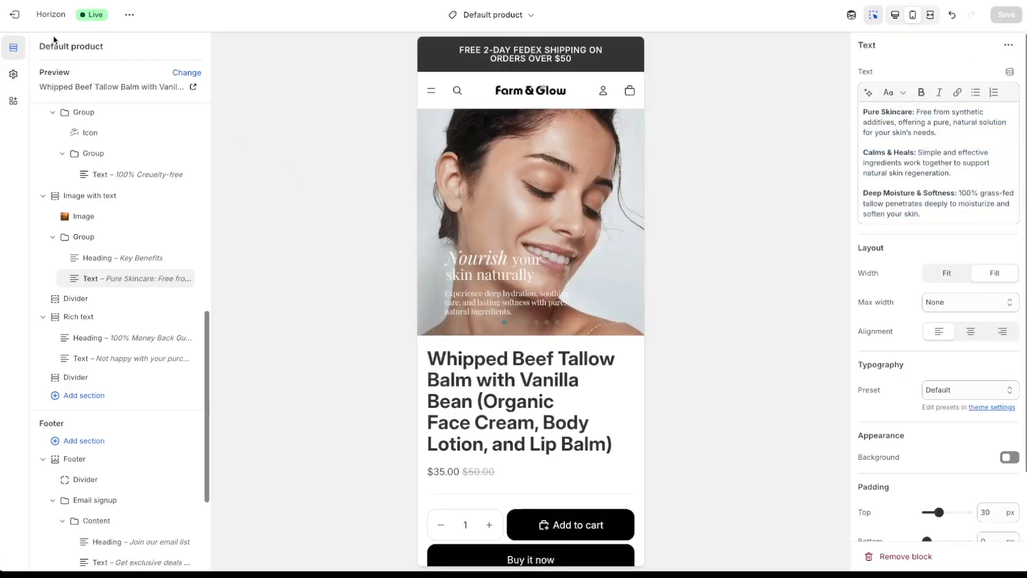
{"action": "left_click", "coordinate": [15, 15]}
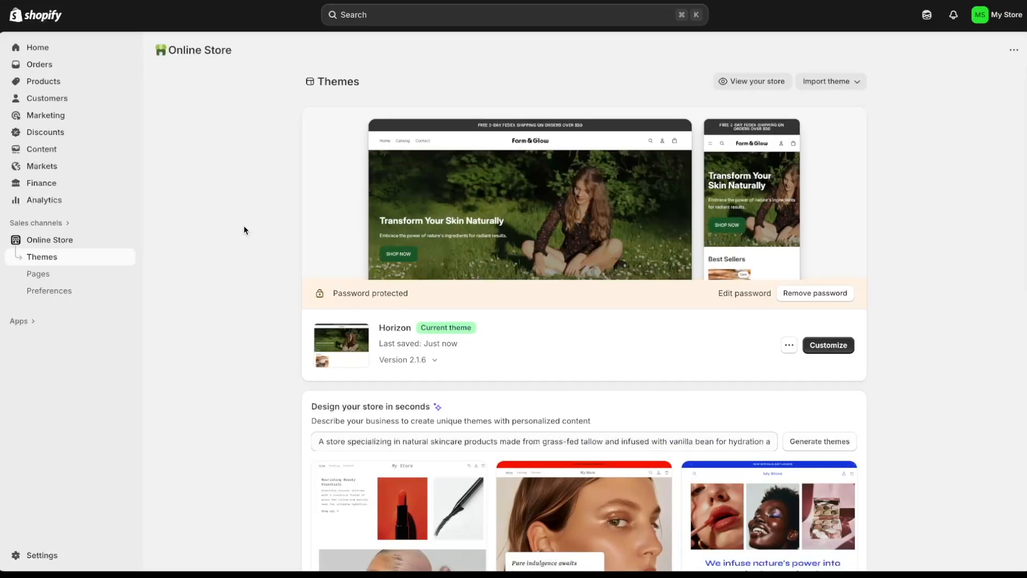
- Search apps for 'jud' and start installing Judge.me Reviews
{"action": "left_click", "coordinate": [21, 321]}
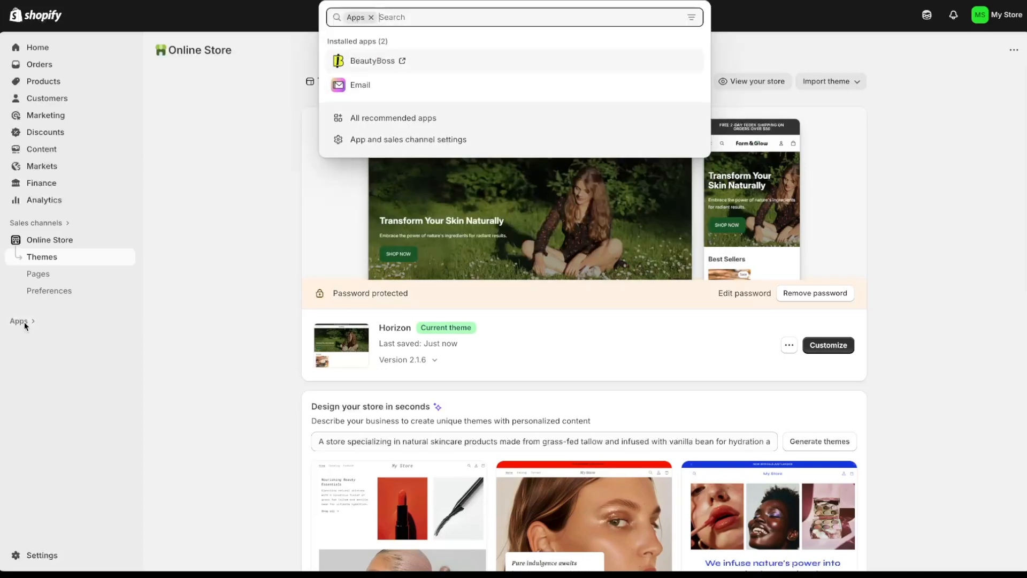
{"action": "type", "text": "judge.me"}
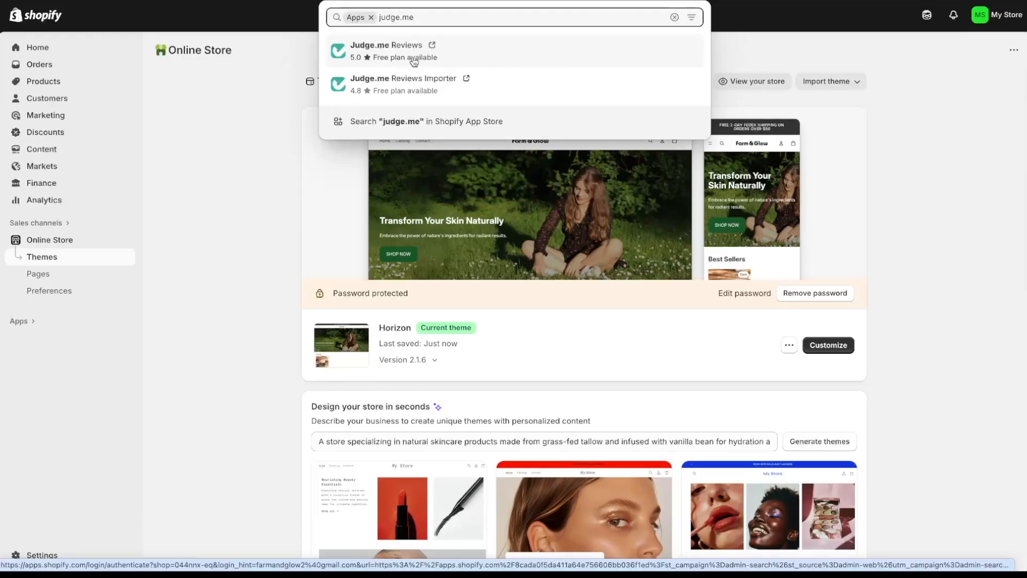
{"action": "left_click", "coordinate": [461, 56]}
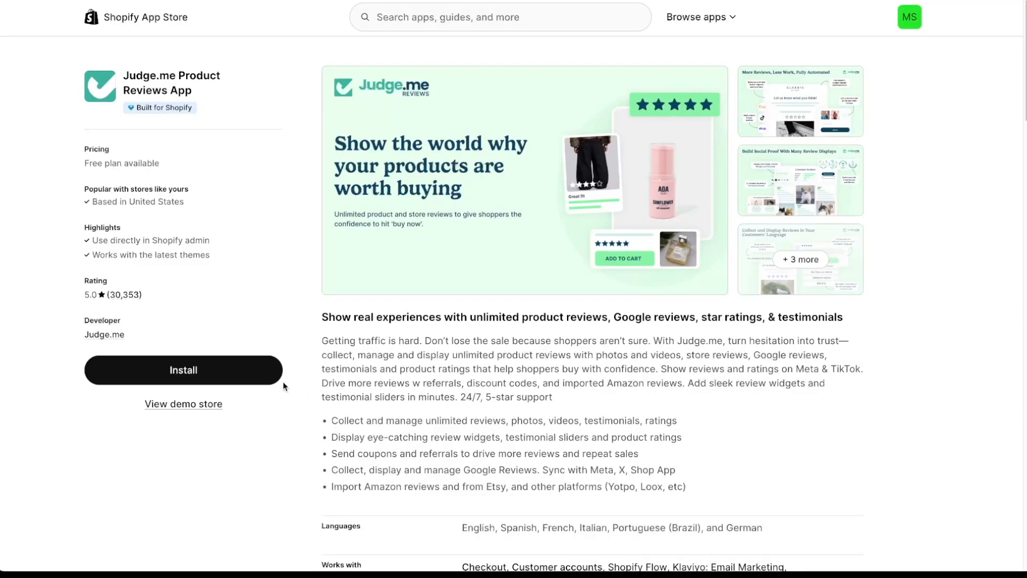
{"action": "left_click", "coordinate": [280, 375]}
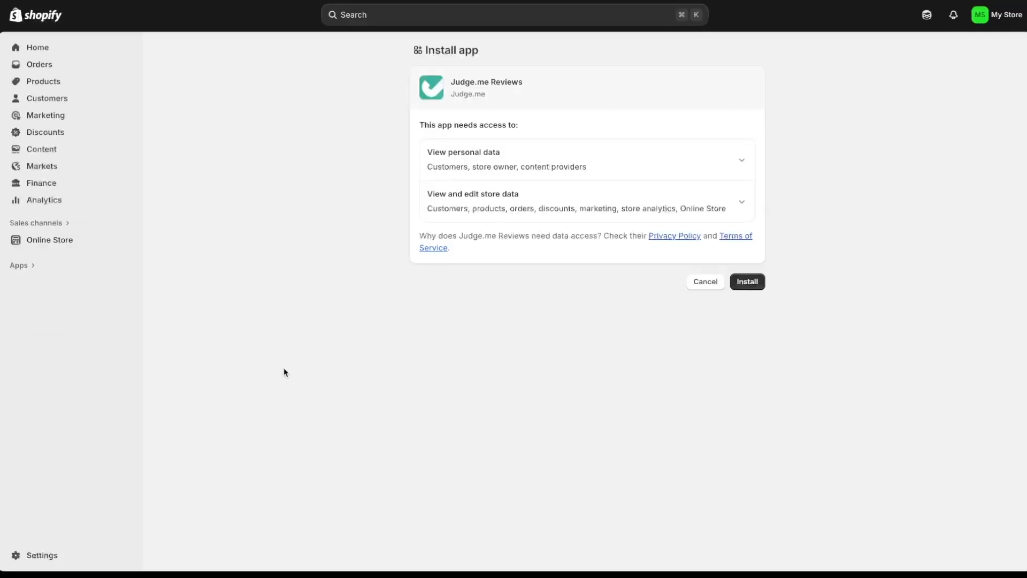
- Approve Judge.me's permissions, start setup with default languages, and go to enable its app embed
{"action": "left_click", "coordinate": [754, 281]}
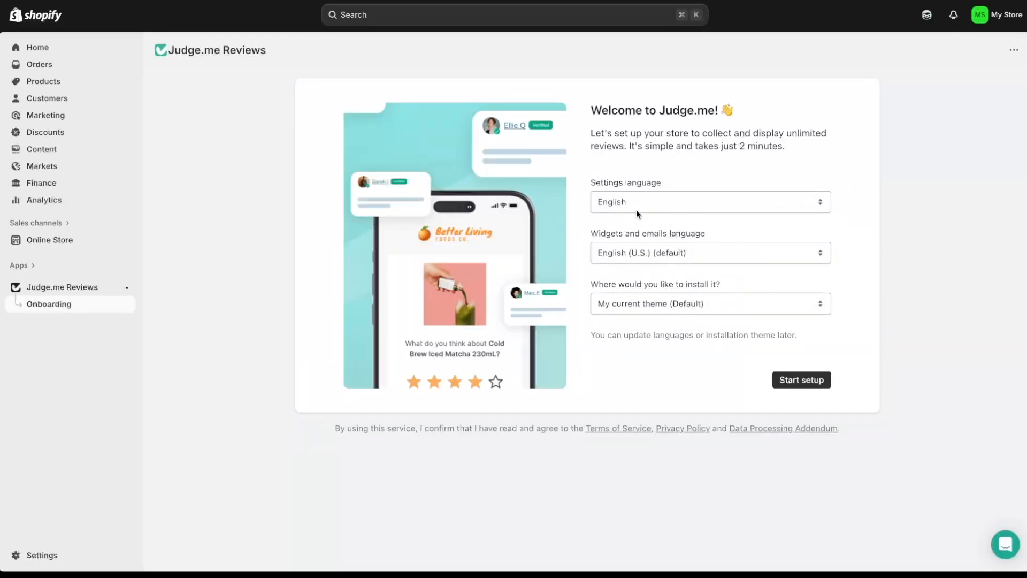
{"action": "left_click", "coordinate": [817, 383]}
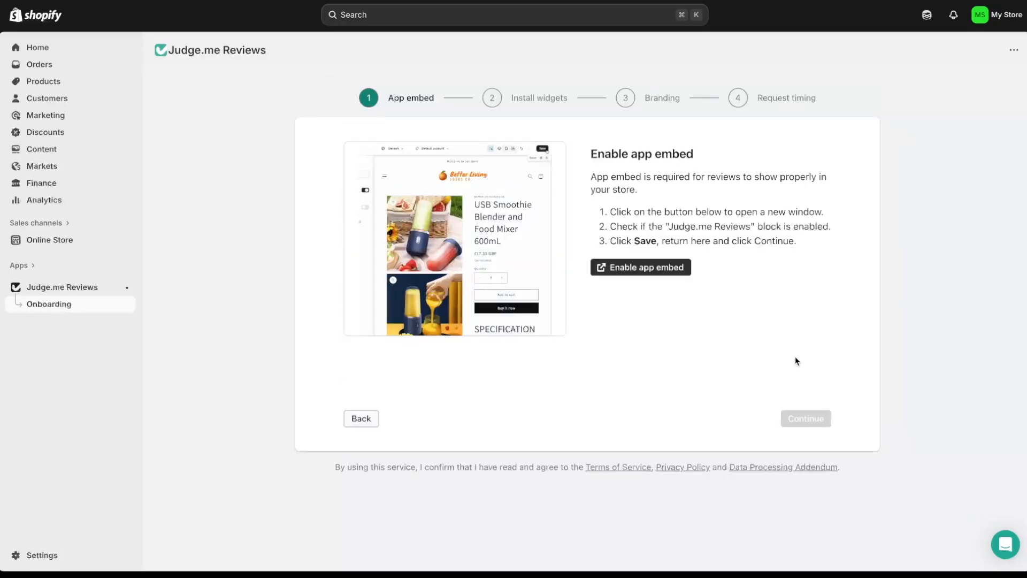
{"action": "left_click", "coordinate": [660, 271]}
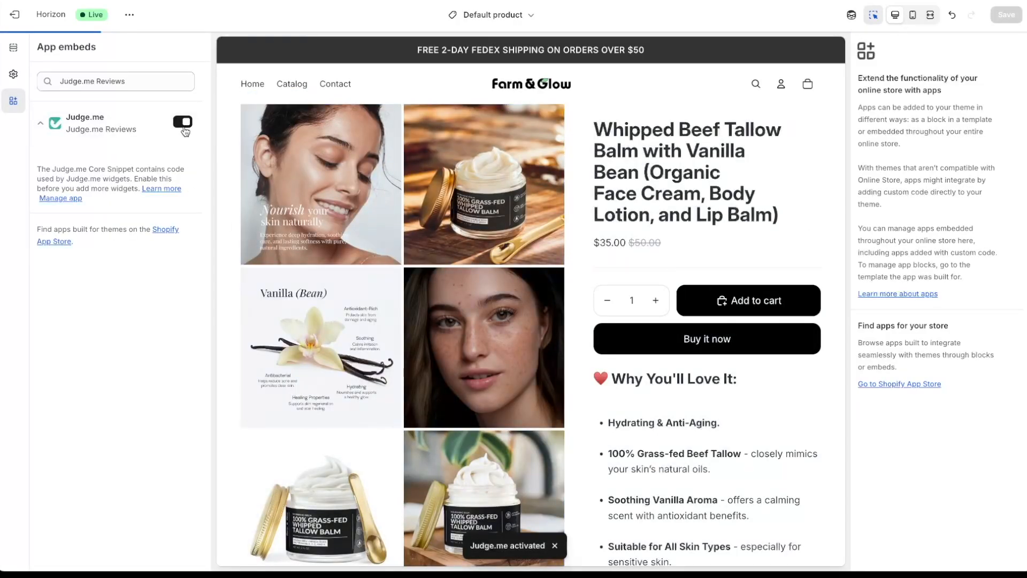
- Add the Judge.me Review Widget as a new section below Money Back Guarantee
{"action": "scroll", "coordinate": [335, 324], "scroll_direction": "down", "scroll_amount": 2}
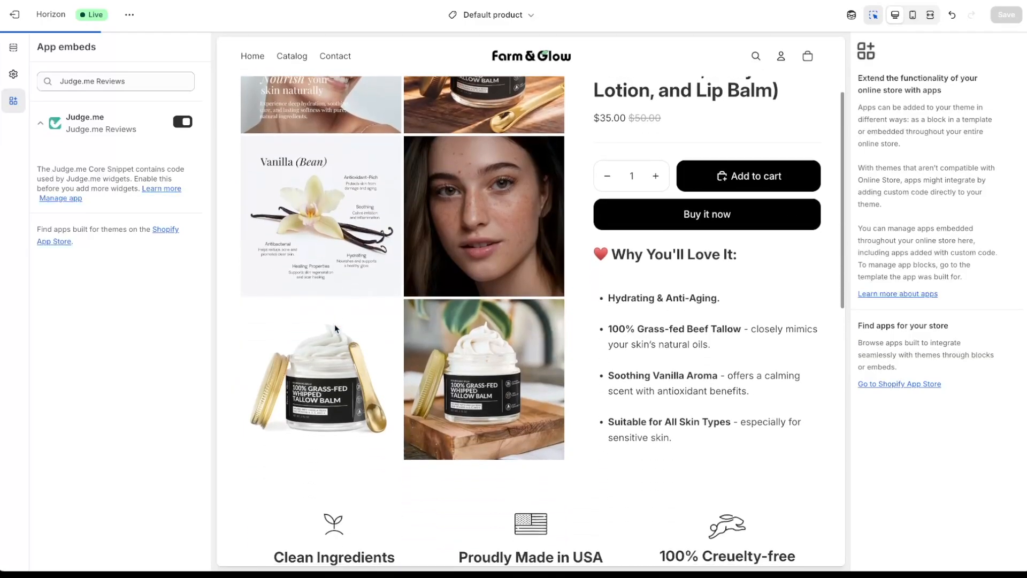
{"action": "scroll", "coordinate": [335, 328], "scroll_direction": "down", "scroll_amount": 8}
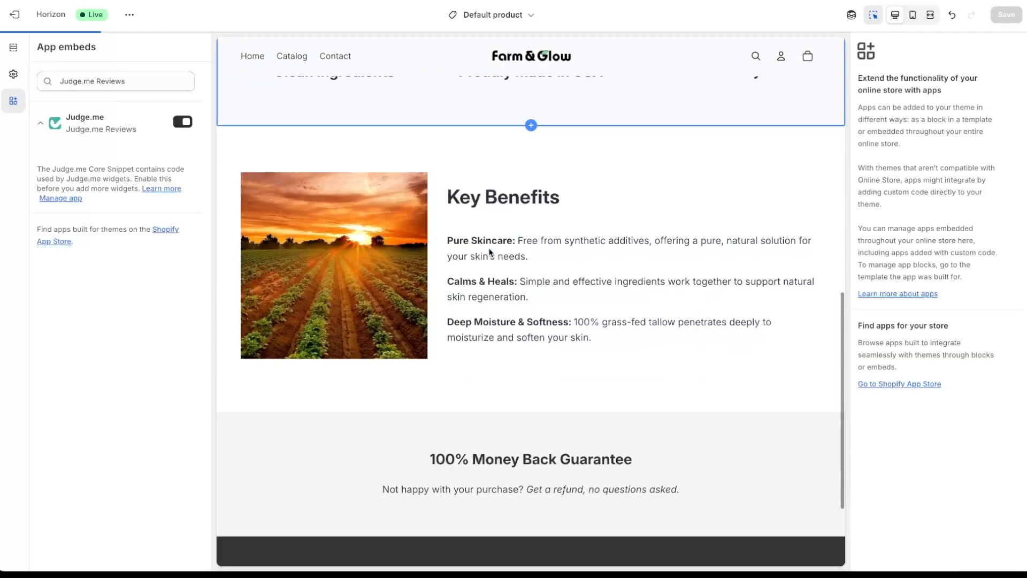
{"action": "scroll", "coordinate": [489, 251], "scroll_direction": "down", "scroll_amount": 3}
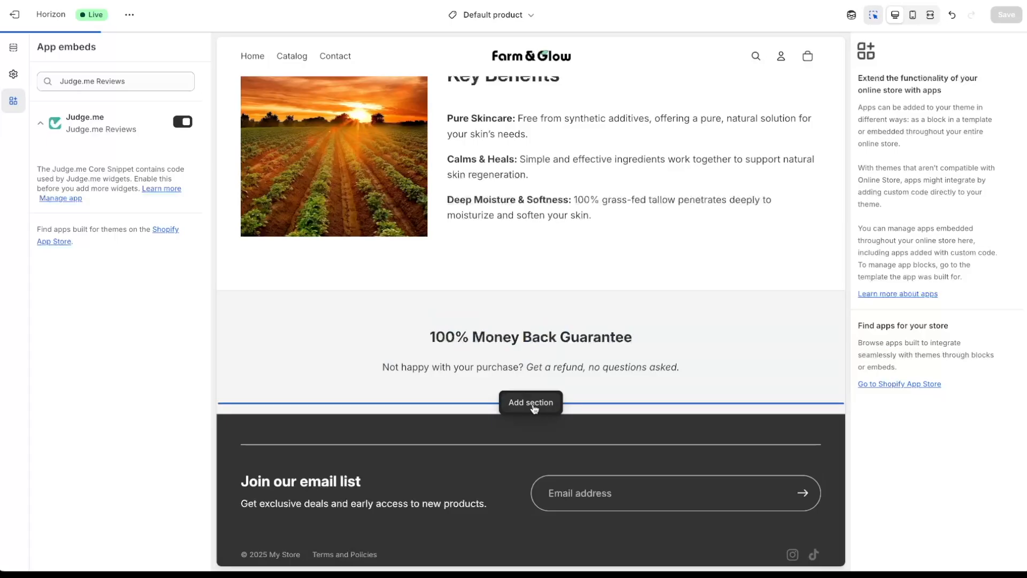
{"action": "left_click", "coordinate": [532, 407]}
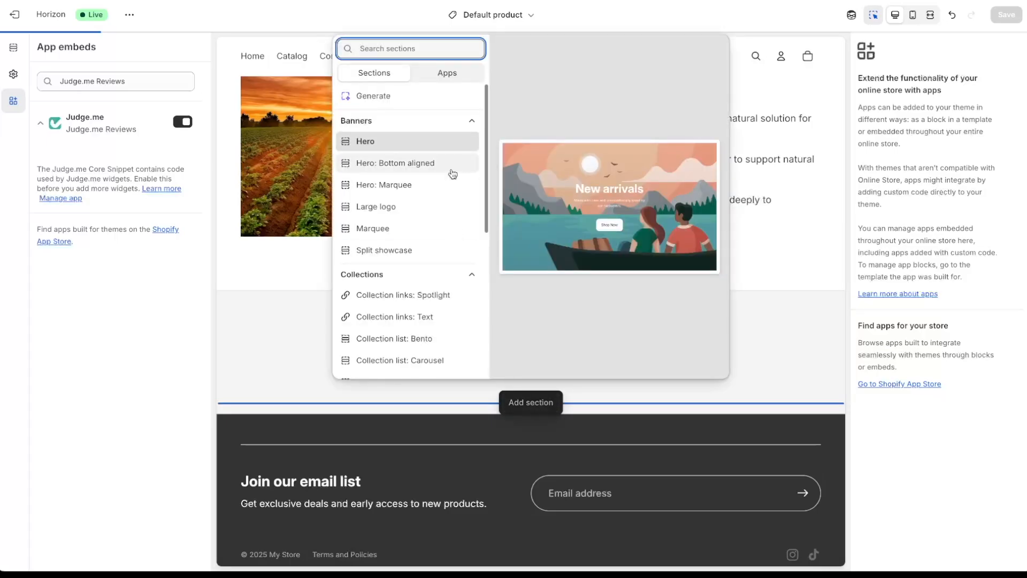
{"action": "left_click", "coordinate": [448, 75]}
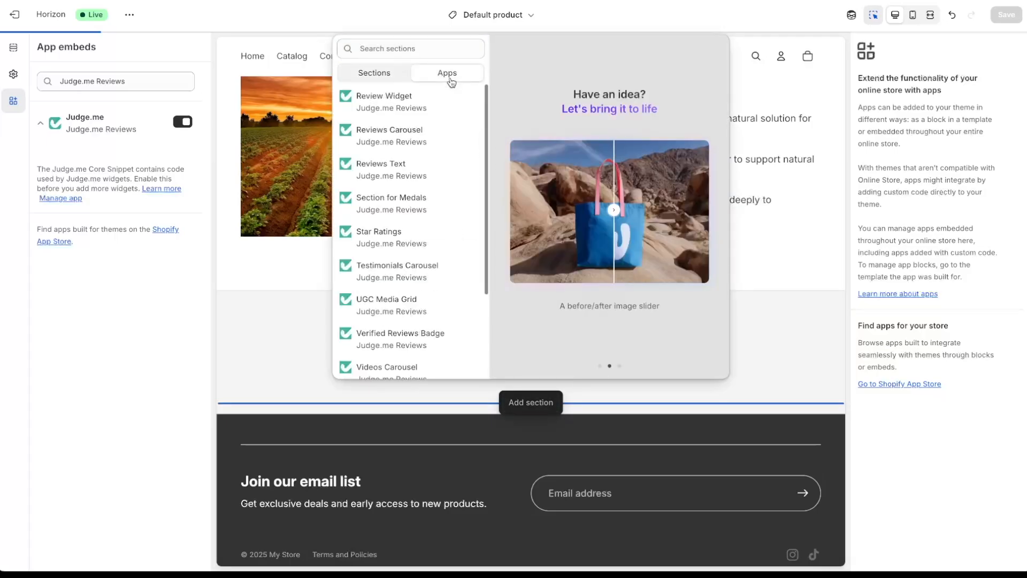
{"action": "left_click", "coordinate": [438, 107]}
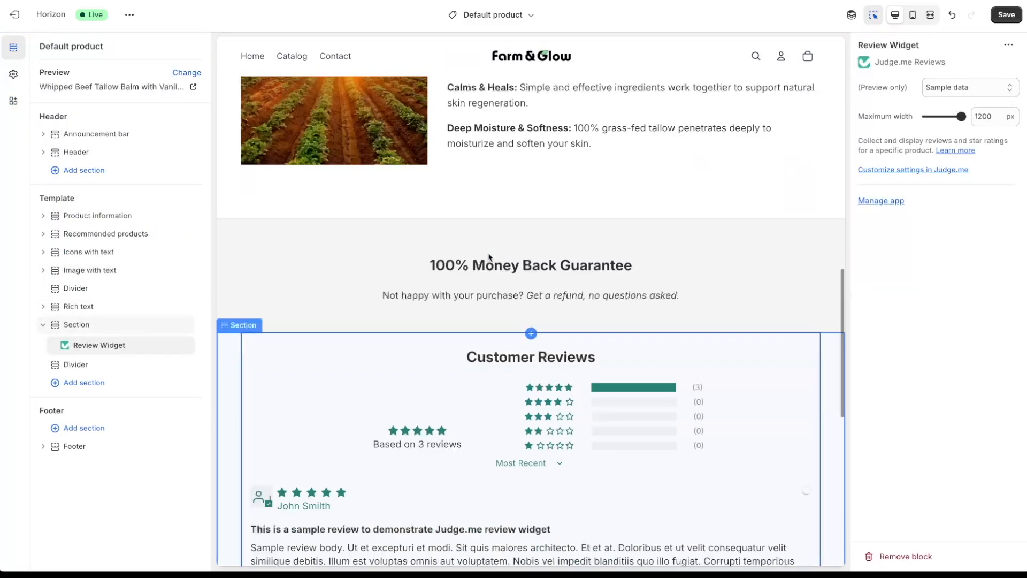
- Check the product page in mobile layout and save the theme
{"action": "scroll", "coordinate": [489, 257], "scroll_direction": "up", "scroll_amount": 4}
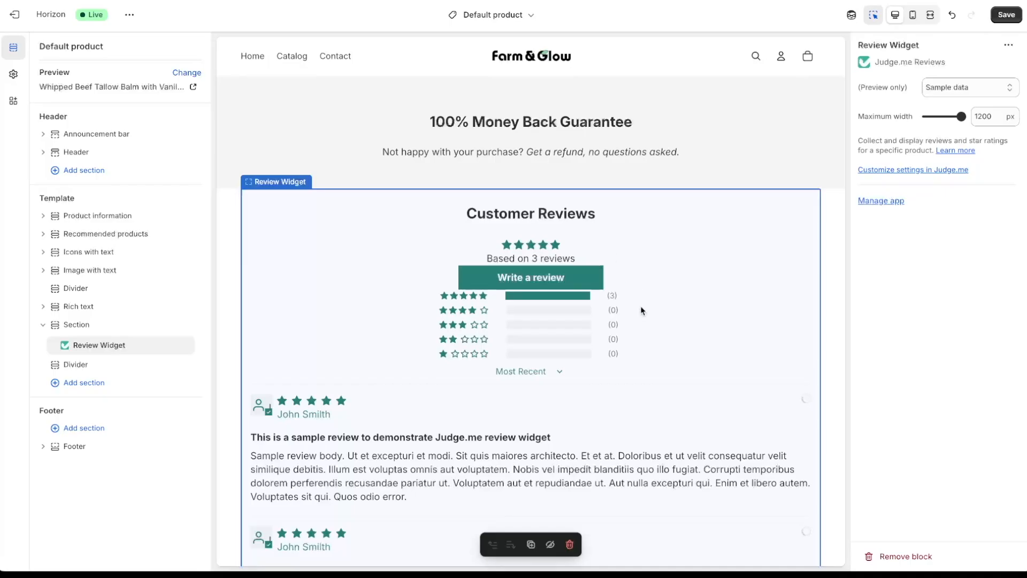
{"action": "scroll", "coordinate": [639, 312], "scroll_direction": "down", "scroll_amount": 8}
{"action": "scroll", "coordinate": [640, 313], "scroll_direction": "up", "scroll_amount": 10}
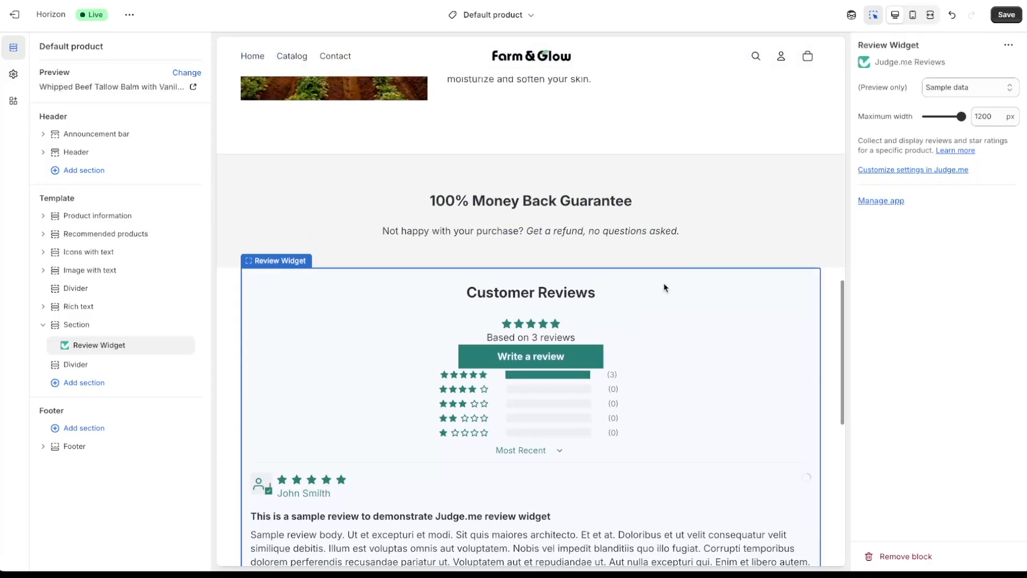
{"action": "left_click", "coordinate": [912, 15]}
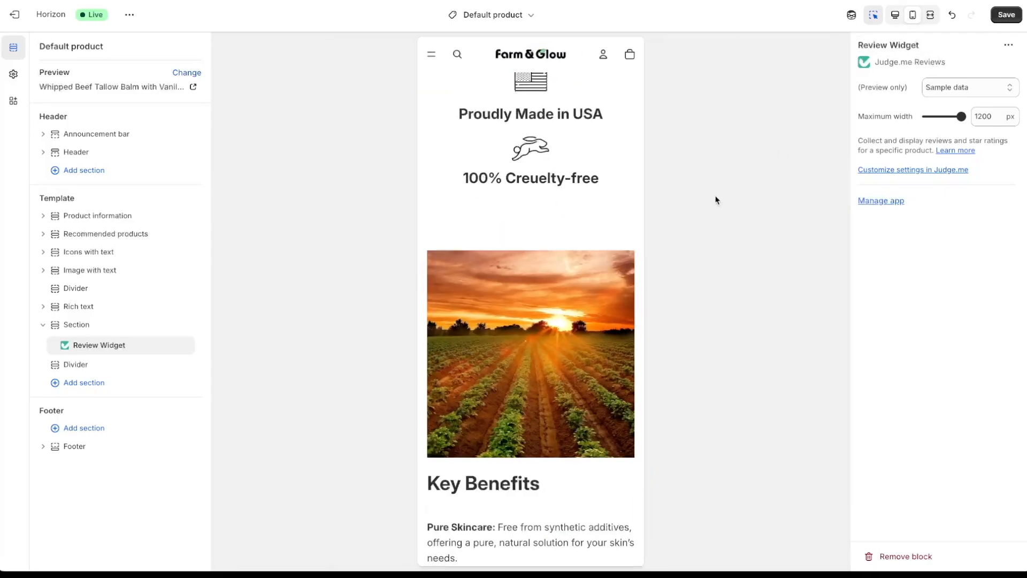
{"action": "scroll", "coordinate": [600, 256], "scroll_direction": "down", "scroll_amount": 12}
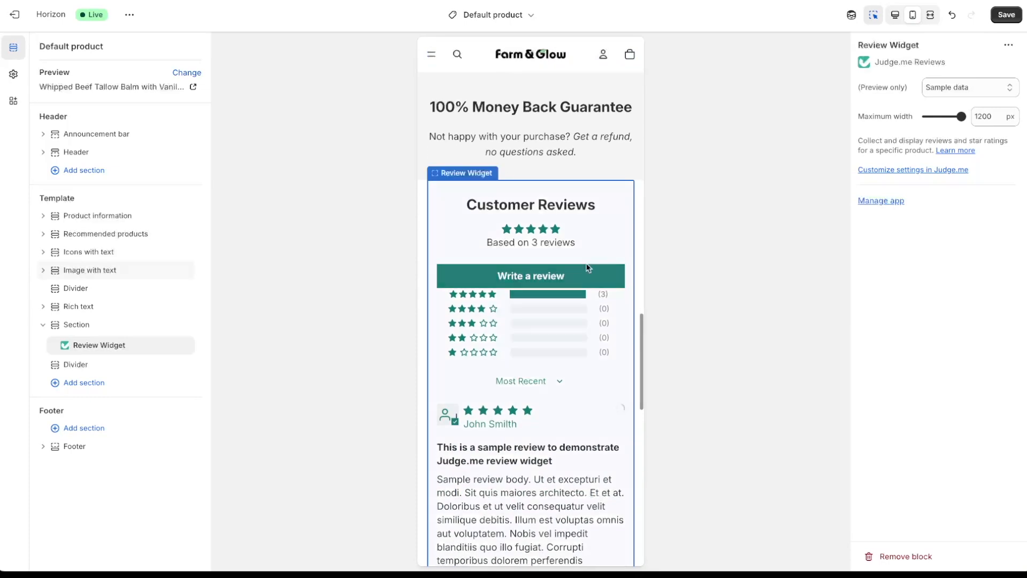
{"action": "scroll", "coordinate": [607, 421], "scroll_direction": "up", "scroll_amount": 1}
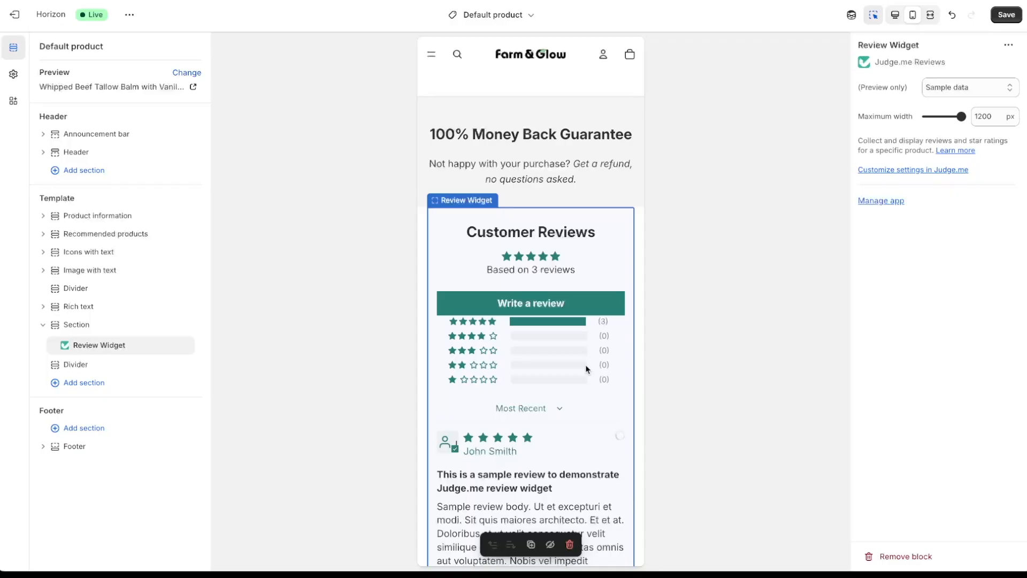
{"action": "left_click", "coordinate": [1001, 19]}
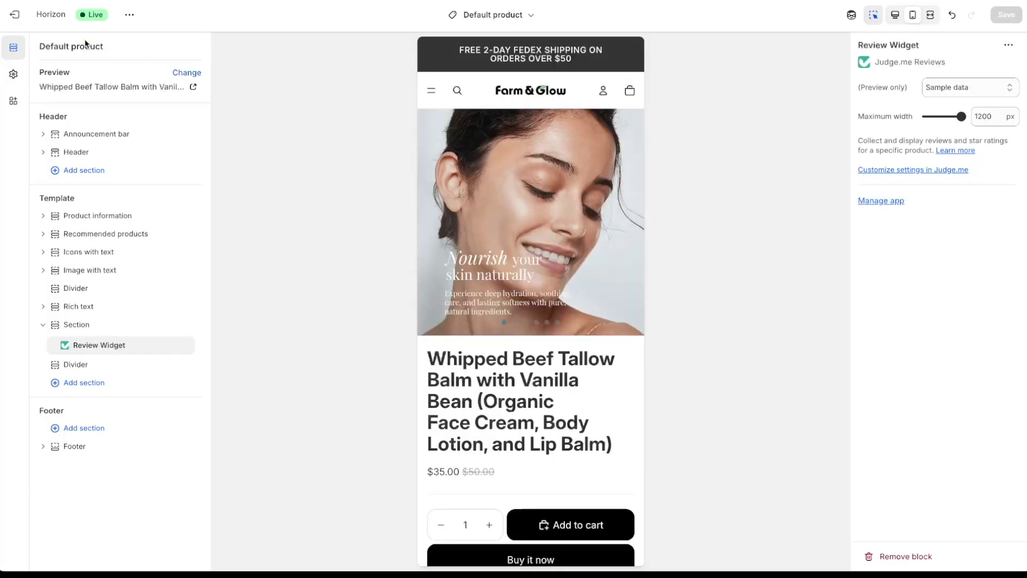
- Exit the theme editor and go to the Domains page in store settings
{"action": "left_click", "coordinate": [19, 16]}
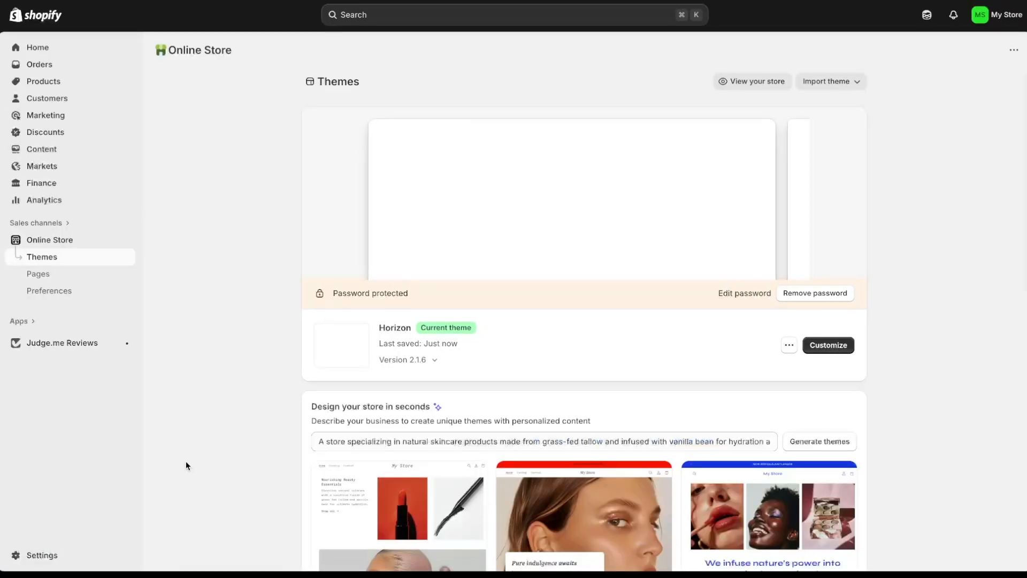
{"action": "left_click", "coordinate": [67, 558]}
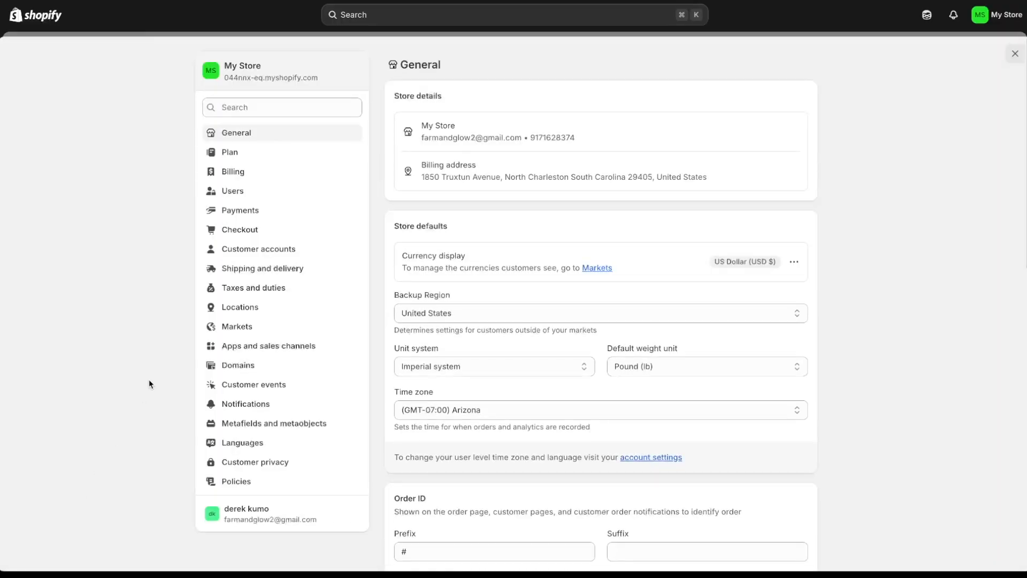
{"action": "left_click", "coordinate": [275, 271]}
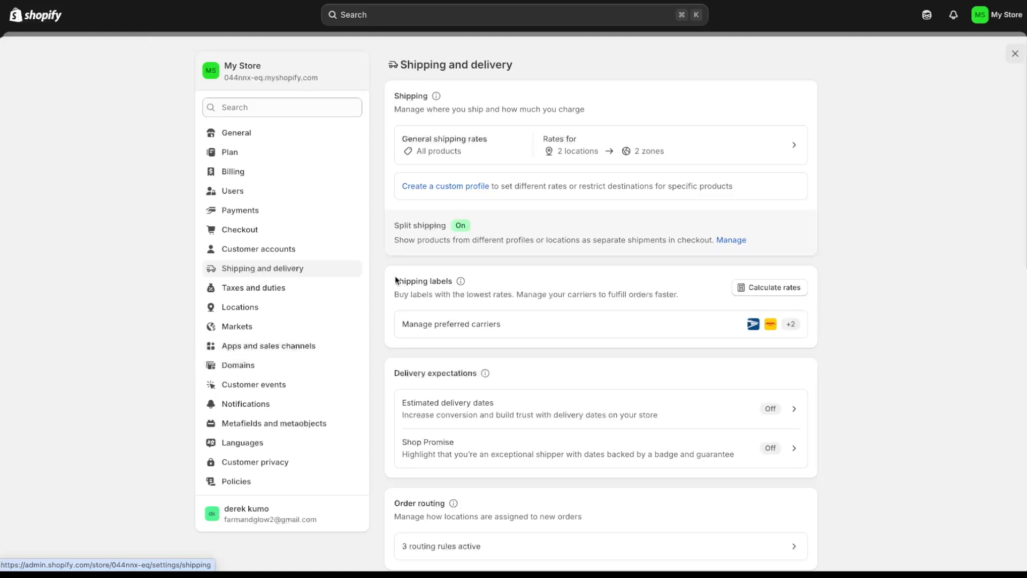
{"action": "left_click", "coordinate": [269, 371]}
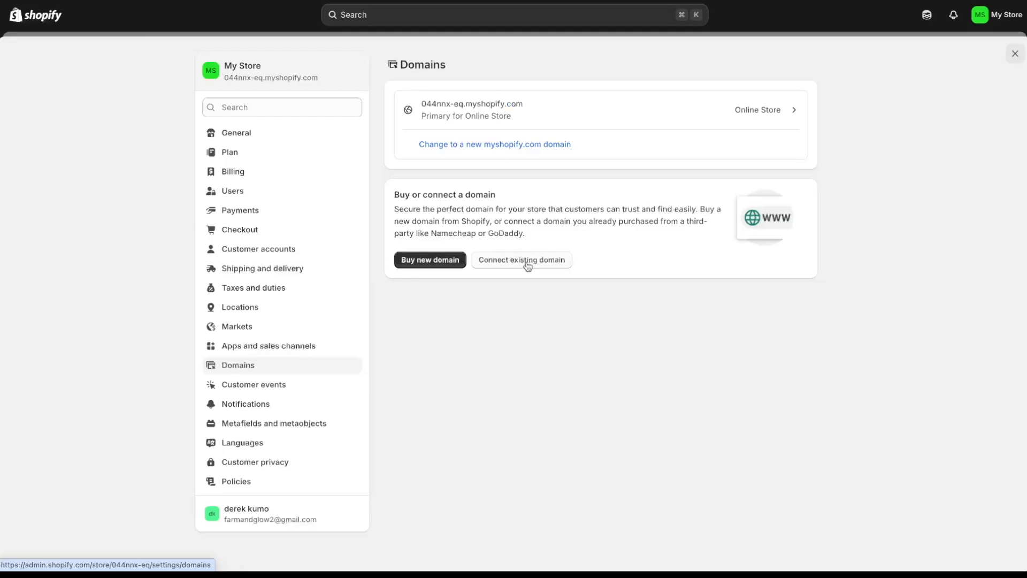
- Search for a 'farm and glow' domain, see farmandglow.com taken, and return to Themes
{"action": "left_click", "coordinate": [418, 264]}
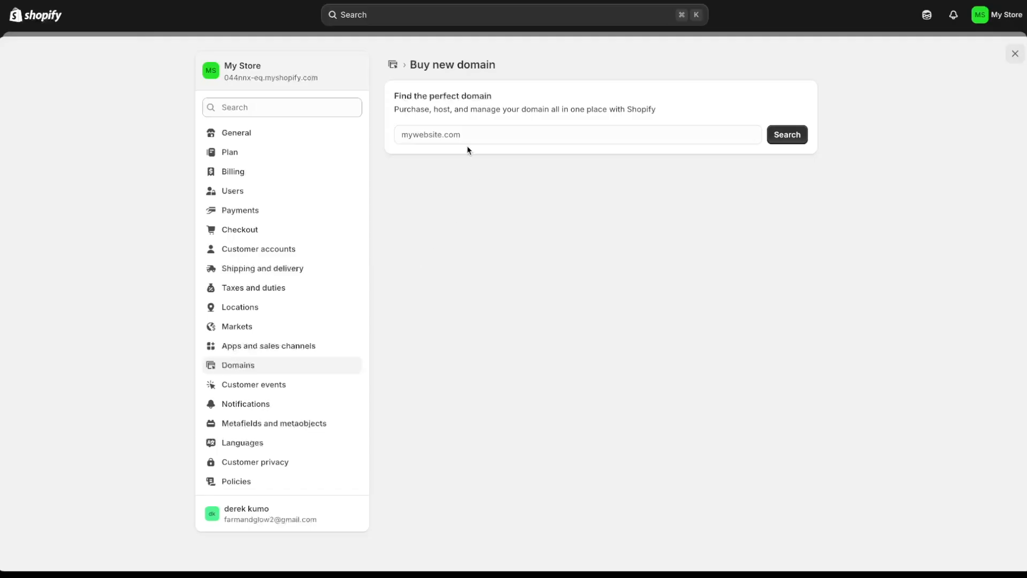
{"action": "left_click", "coordinate": [465, 133]}
{"action": "type", "text": "farm"}
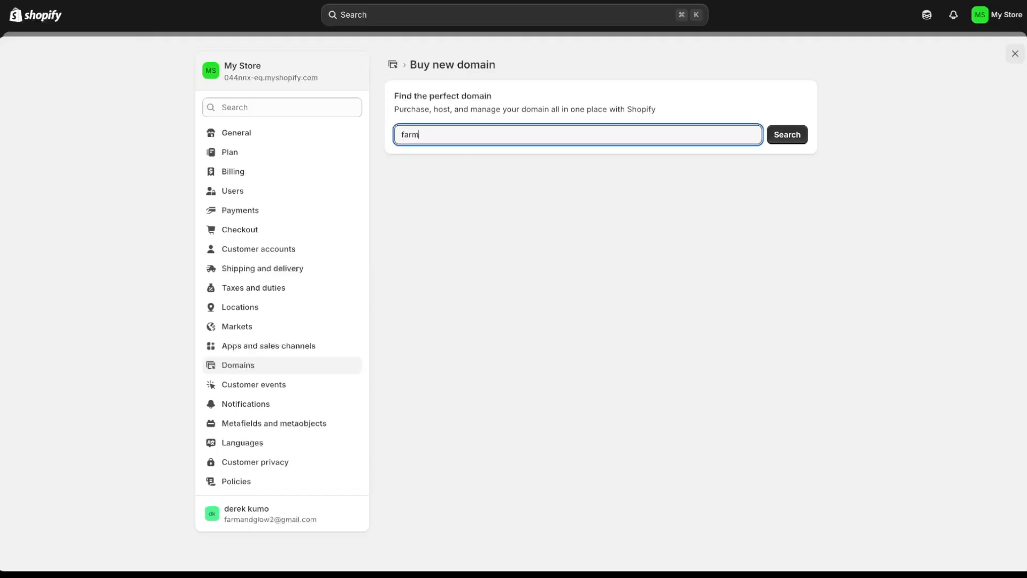
{"action": "type", "text": " and glow"}
{"action": "key", "text": "Return"}
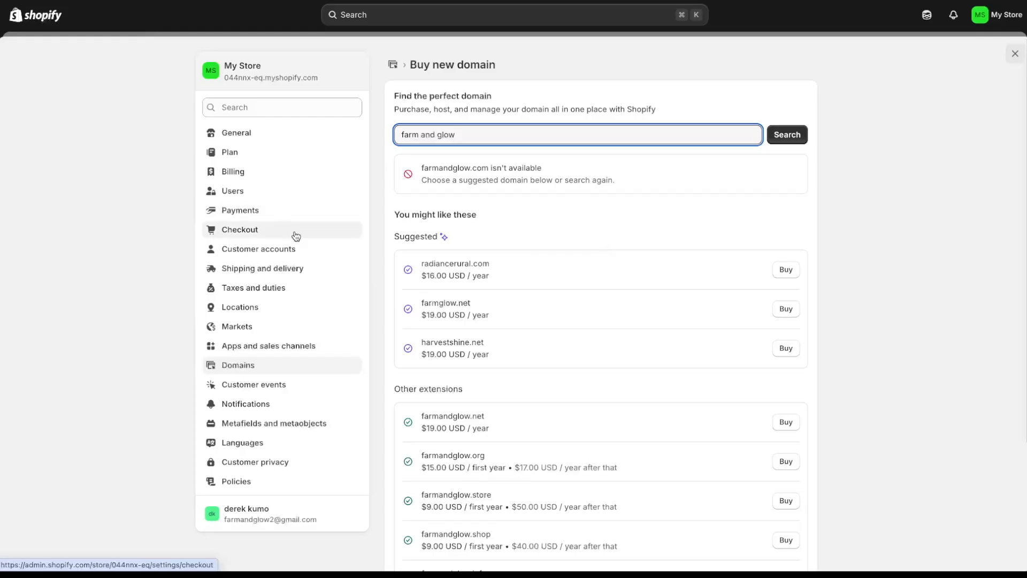
{"action": "left_click", "coordinate": [256, 216]}
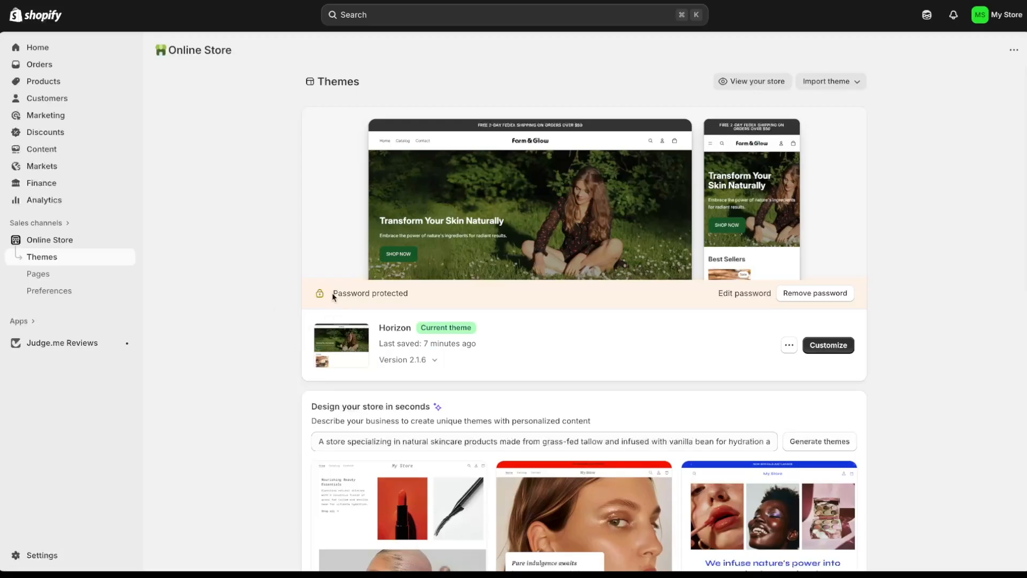
- Remove the storefront password so the Farm & Glow store is public
{"action": "left_click_drag", "start_coordinate": [333, 293], "coordinate": [409, 292]}
{"action": "left_click", "coordinate": [409, 293]}
{"action": "left_click", "coordinate": [839, 297]}
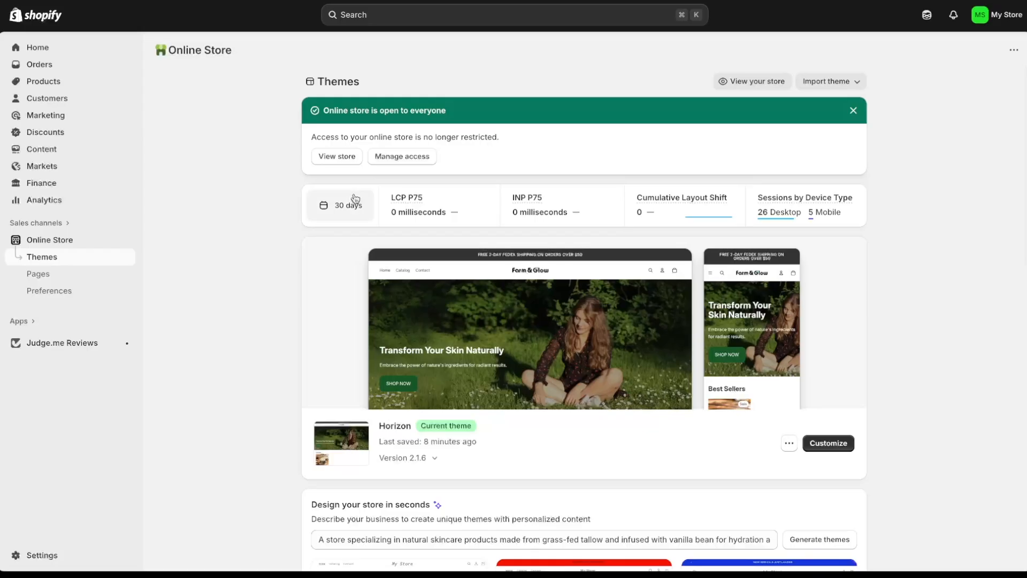
- View the live store and open the Whipped Beef Tallow Balm product page from Best Sellers
{"action": "left_click", "coordinate": [341, 160]}
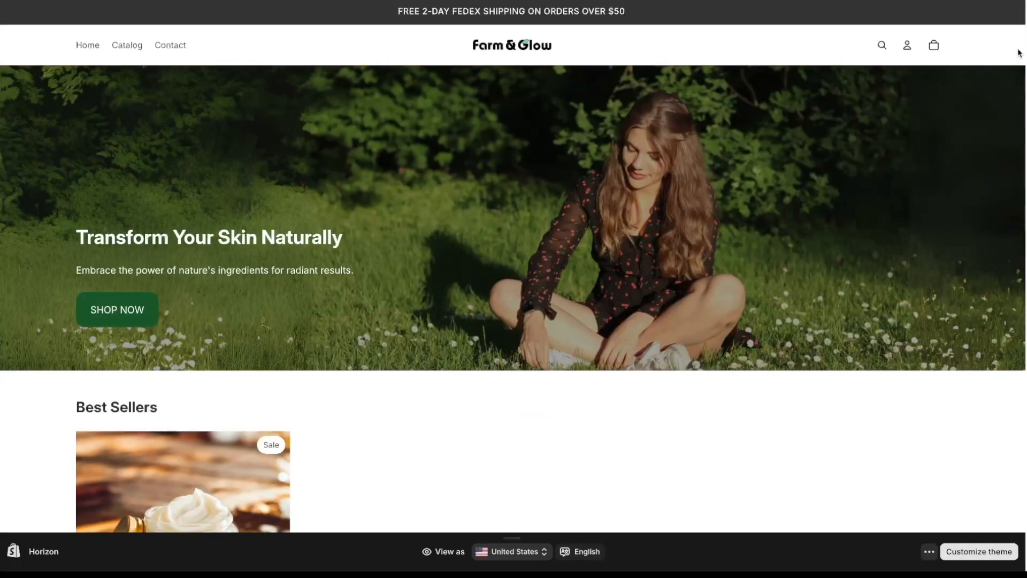
{"action": "scroll", "coordinate": [1019, 54], "scroll_direction": "down", "scroll_amount": 3}
{"action": "scroll", "coordinate": [424, 323], "scroll_direction": "down", "scroll_amount": 1}
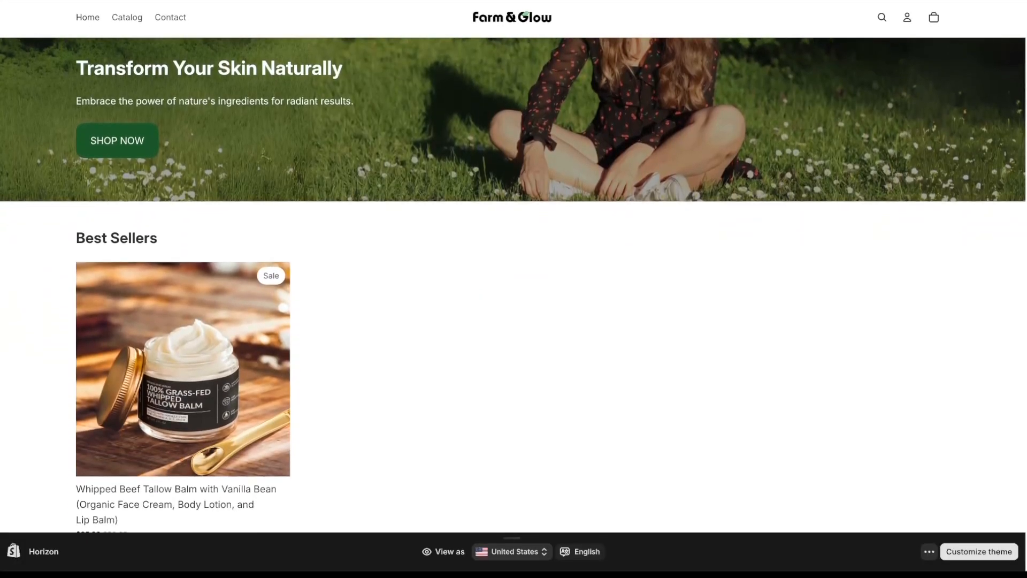
{"action": "left_click", "coordinate": [252, 298]}
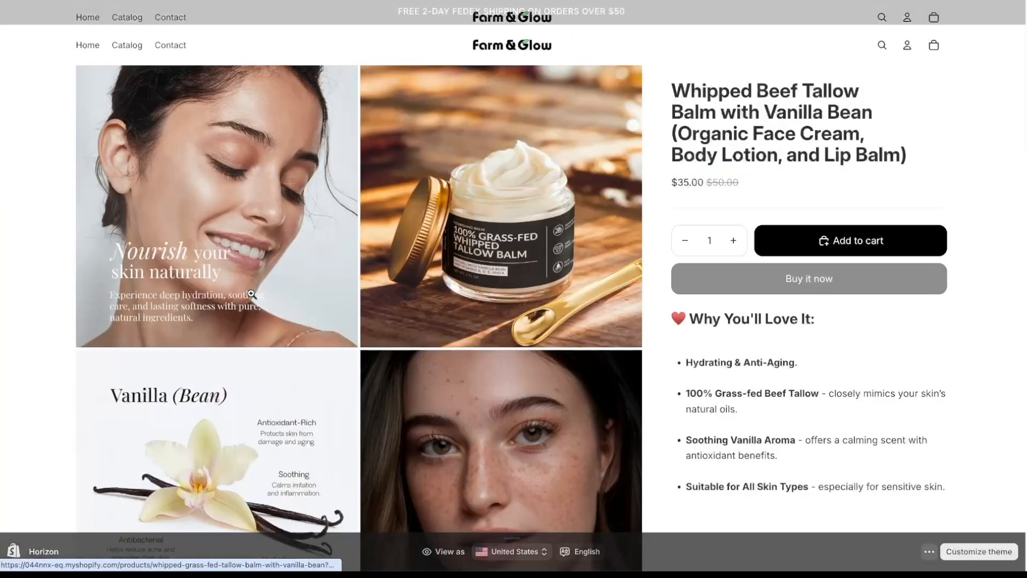